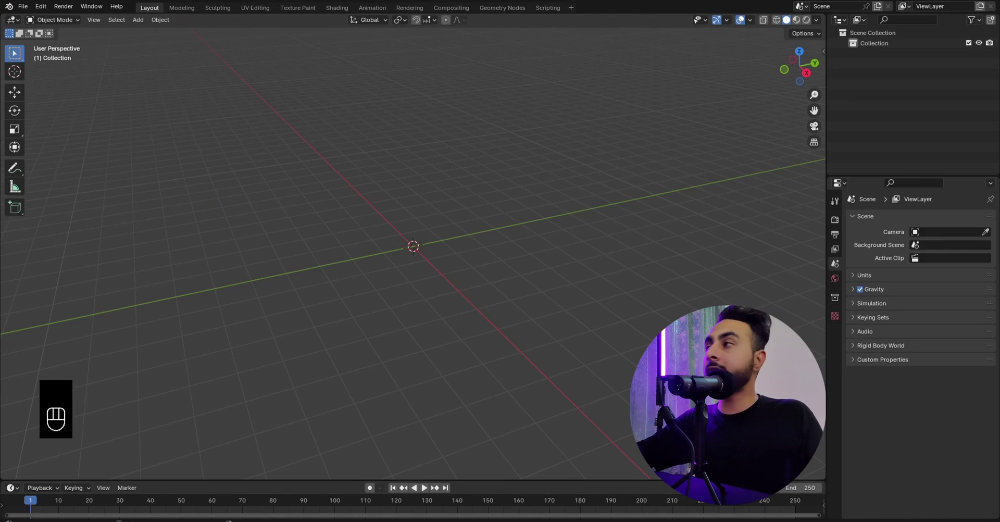
# Place the head reference image in the front view and move it back along Y to about 4.35 m.
pyautogui.press('KP_1')
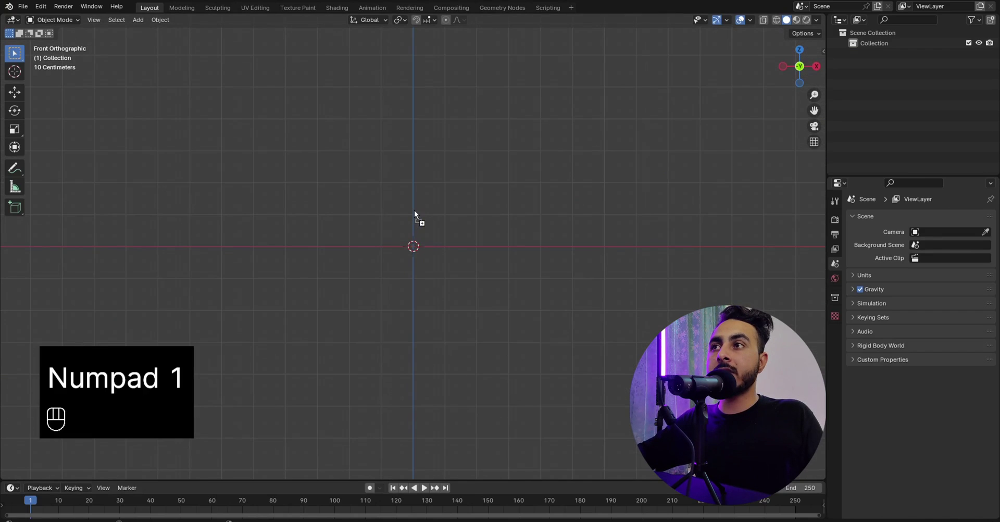
pyautogui.moveTo(412, 211); pyautogui.dragTo(412, 211)
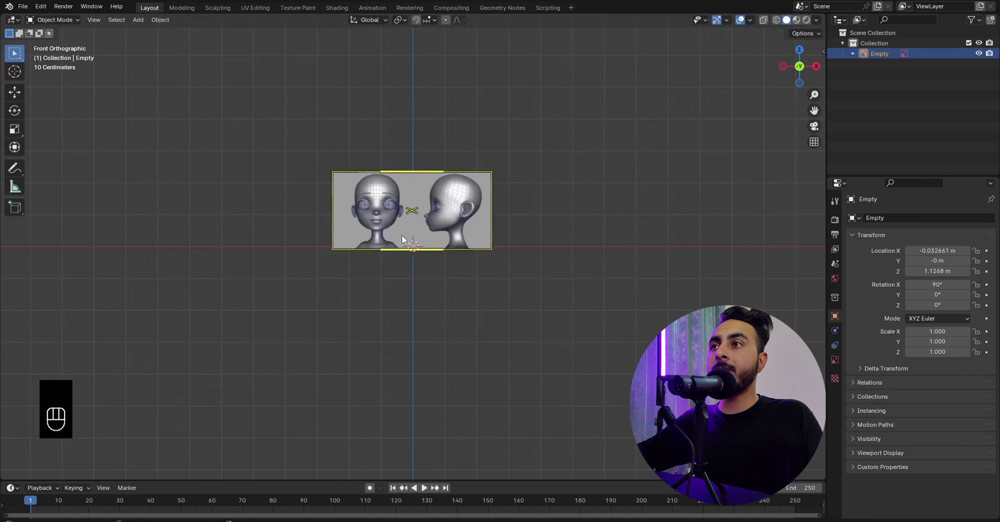
pyautogui.moveTo(460, 205); pyautogui.dragTo(457, 307, button='middle')
pyautogui.press('g')
pyautogui.press('y')
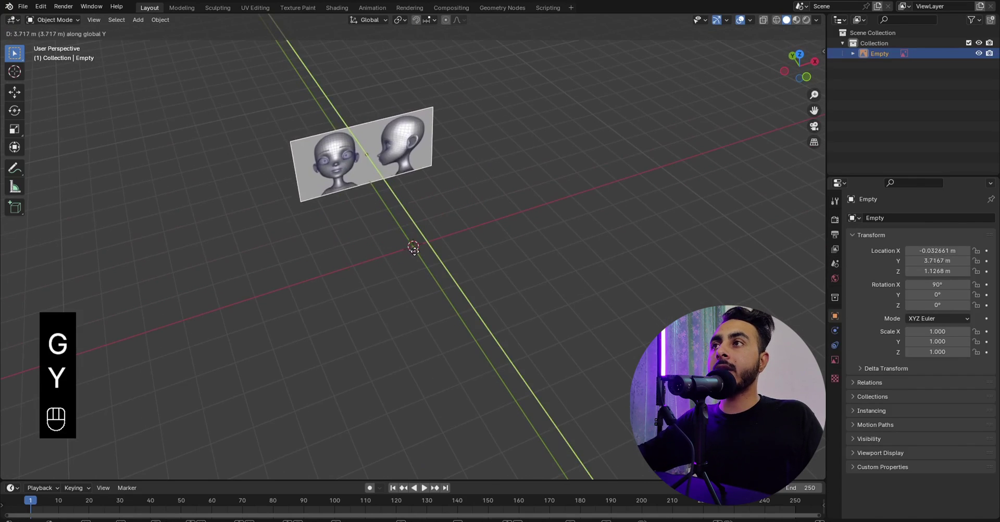
pyautogui.click(458, 259)
pyautogui.moveTo(458, 258); pyautogui.dragTo(418, 222, button='middle')
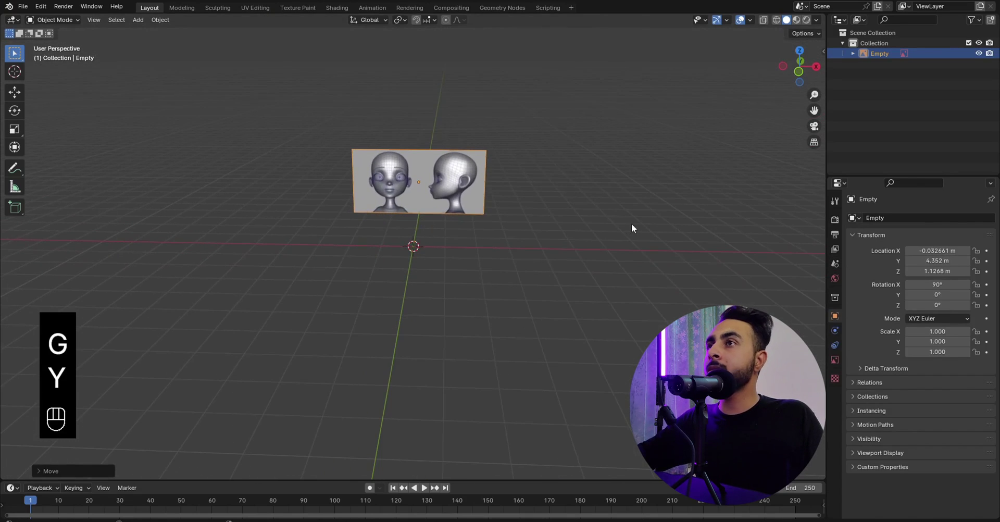
# Launch PureRef and resize its empty window into a small overlay over the 3D viewport.
pyautogui.press('super')
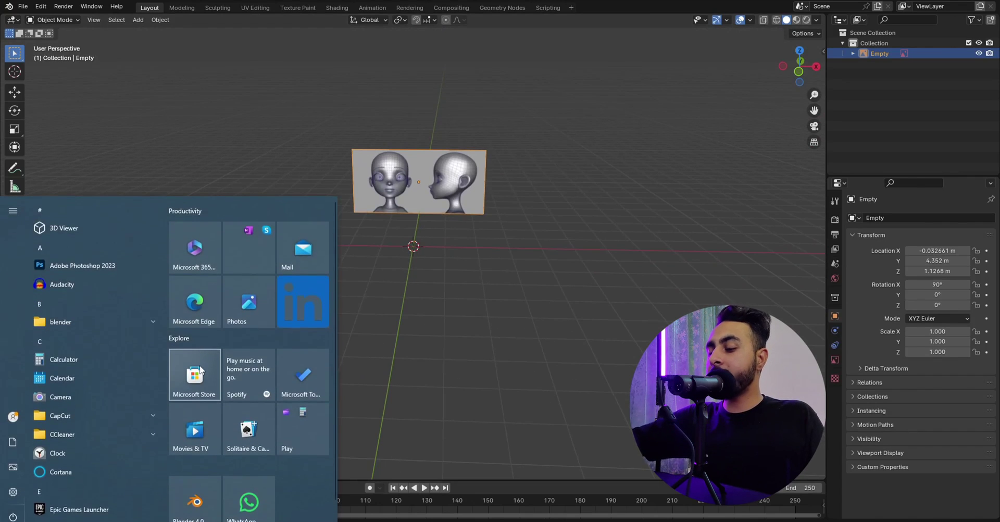
pyautogui.write('p')
pyautogui.click(110, 270)
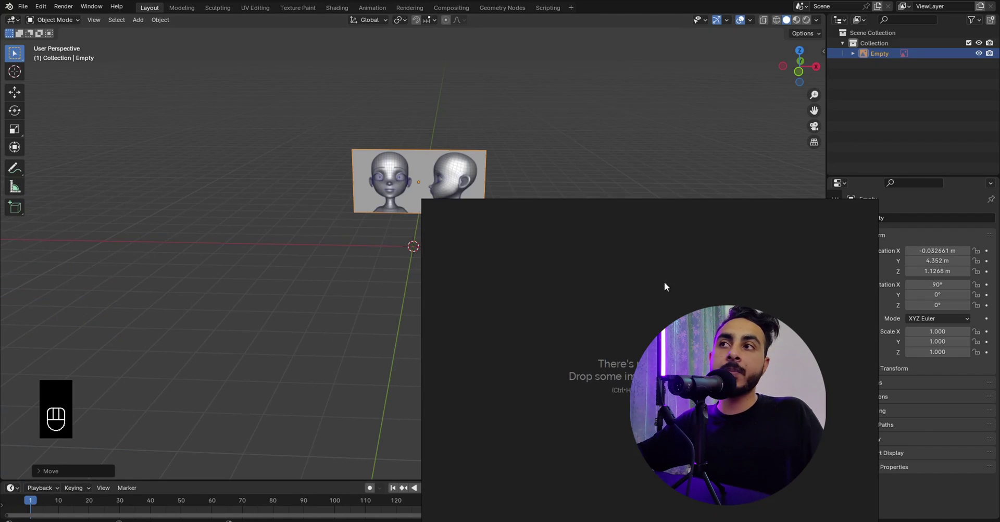
pyautogui.moveTo(424, 200); pyautogui.dragTo(645, 348)
pyautogui.moveTo(766, 429); pyautogui.dragTo(711, 368, button='right')
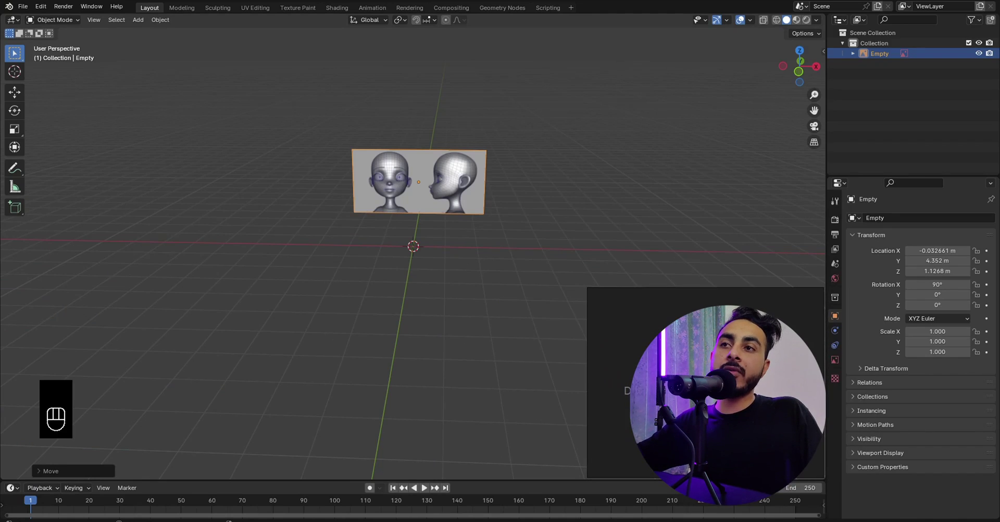
pyautogui.click(589, 286)
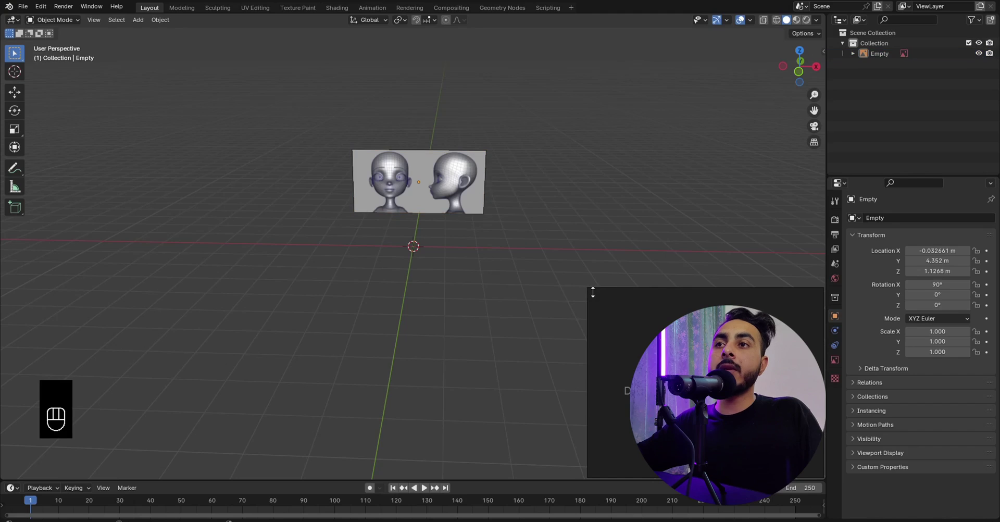
pyautogui.moveTo(587, 290); pyautogui.dragTo(573, 279)
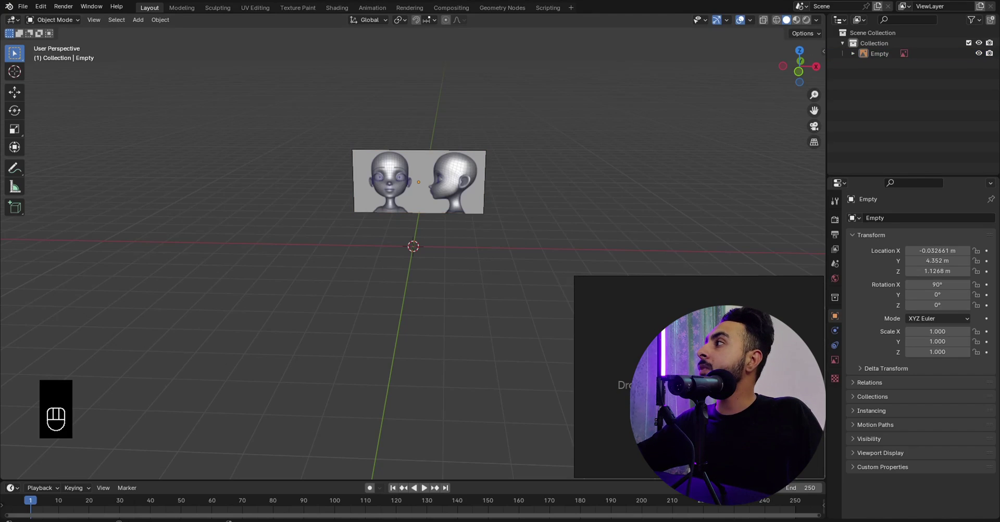
# Paste the copied character reference image into PureRef, enlarge it, and move the window off the 3D viewport.
pyautogui.hotkey('ctrl', 'v')
pyautogui.scroll(-5, 734, 383)
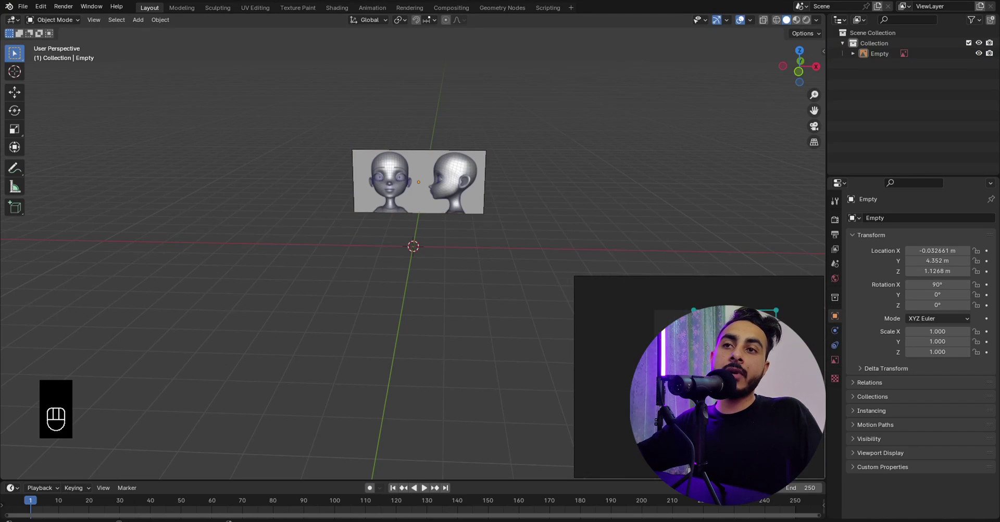
pyautogui.scroll(5, 699, 377)
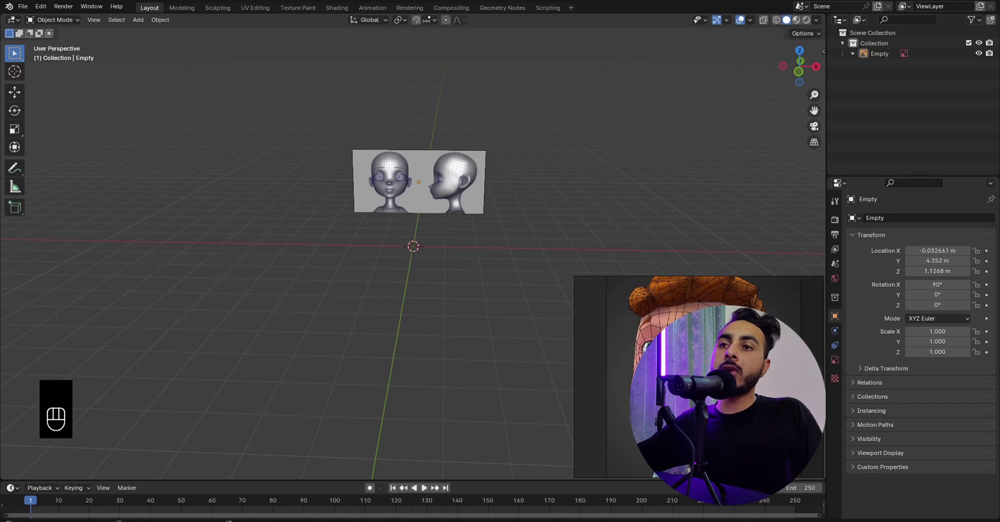
pyautogui.moveTo(743, 377); pyautogui.dragTo(0, 368)
pyautogui.moveTo(0, 349); pyautogui.dragTo(0, 373, button='right')
# In the front view, move the head reference image along X to about 1.1 m, centring the front face on the origin.
pyautogui.scroll(4, 413, 250)
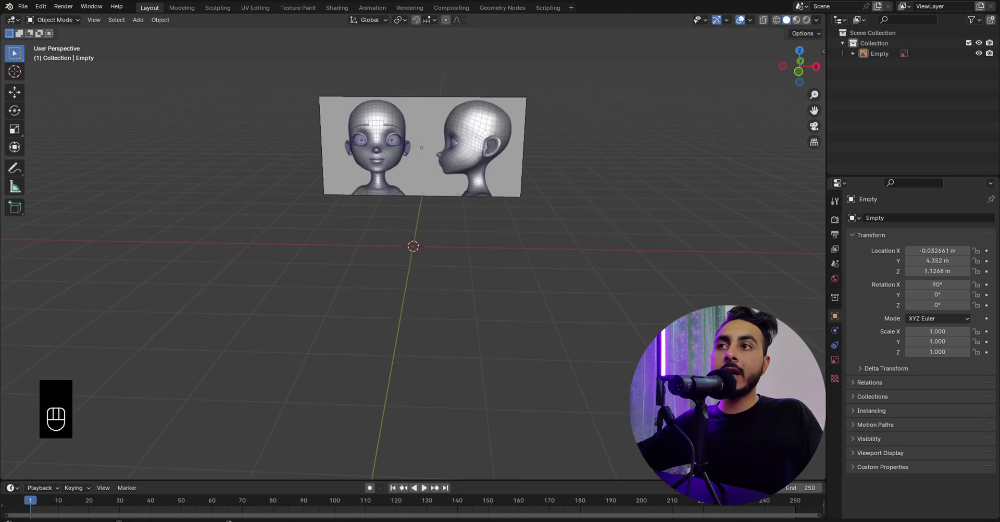
pyautogui.moveTo(545, 226); pyautogui.dragTo(551, 247, button='middle')
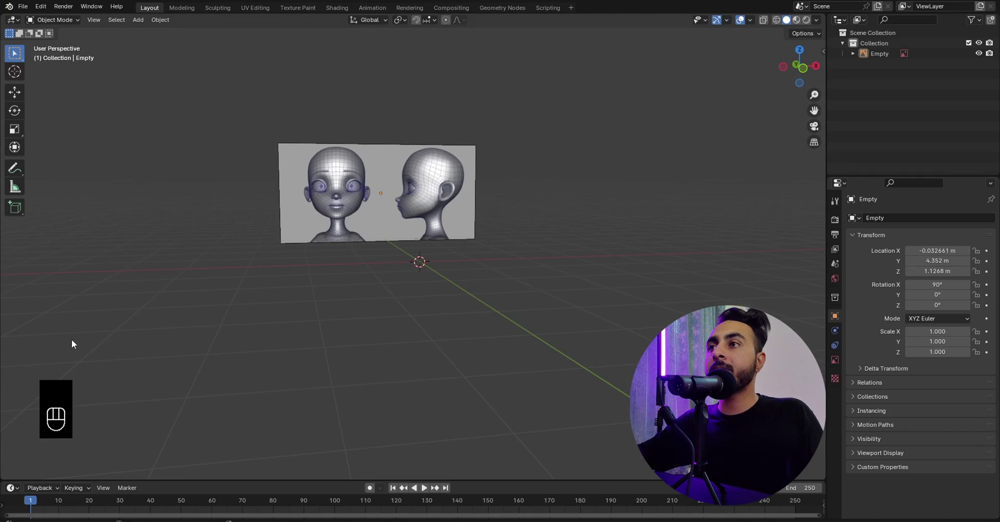
pyautogui.moveTo(72, 343); pyautogui.dragTo(229, 254, button='middle')
pyautogui.moveTo(530, 177); pyautogui.dragTo(528, 179, button='middle')
pyautogui.scroll(1, 581, 171)
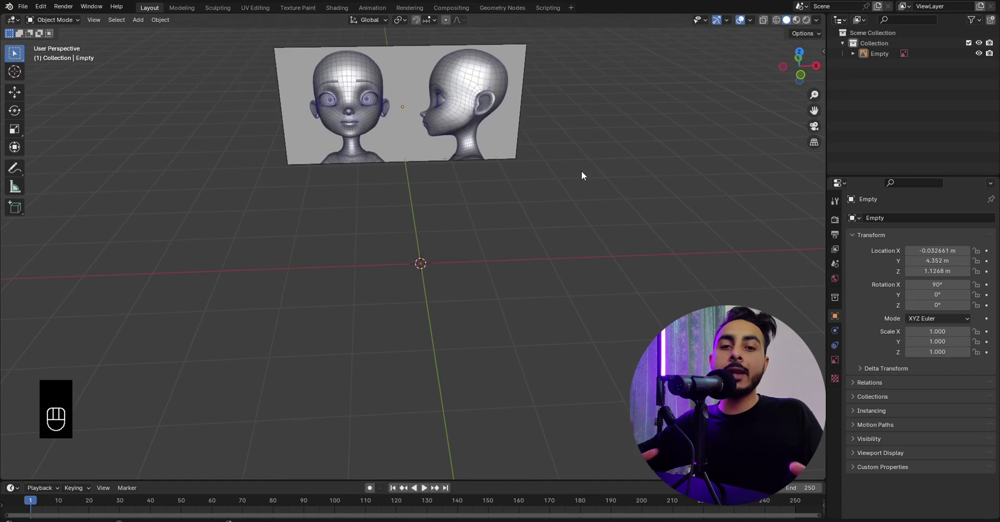
pyautogui.press('KP_1')
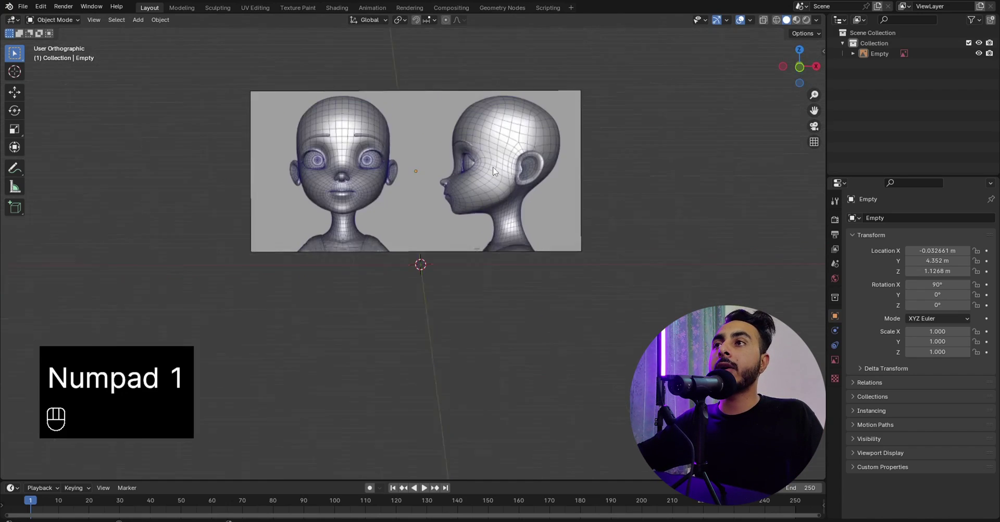
pyautogui.click(439, 171)
pyautogui.scroll(2, 458, 190)
pyautogui.keyDown('shift'); pyautogui.moveTo(458, 190); pyautogui.dragTo(456, 202, button='middle'); pyautogui.keyUp('shift')
pyautogui.press('g')
pyautogui.press('x')
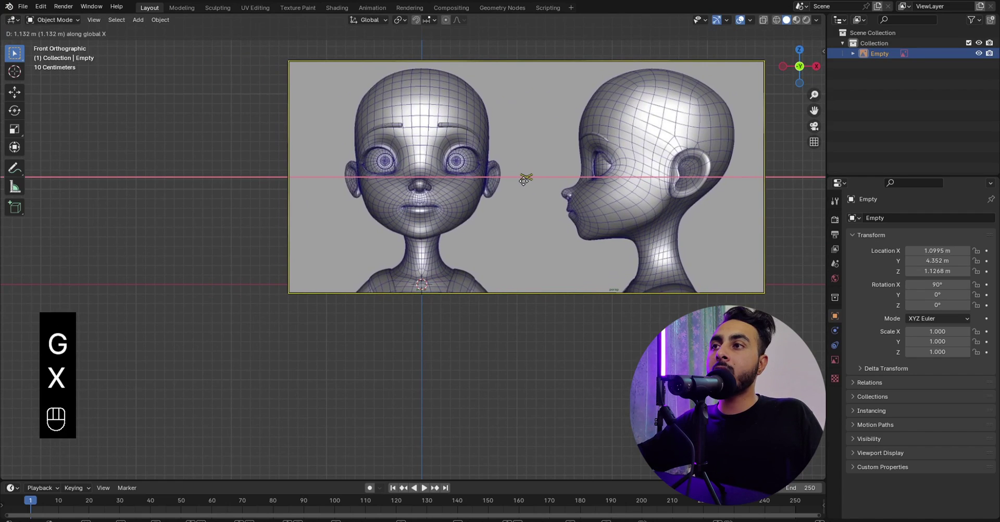
pyautogui.click(524, 179)
# Add a cube at the origin and raise it along Z to about 1.02 m, over the front-view face.
pyautogui.scroll(-3, 424, 183)
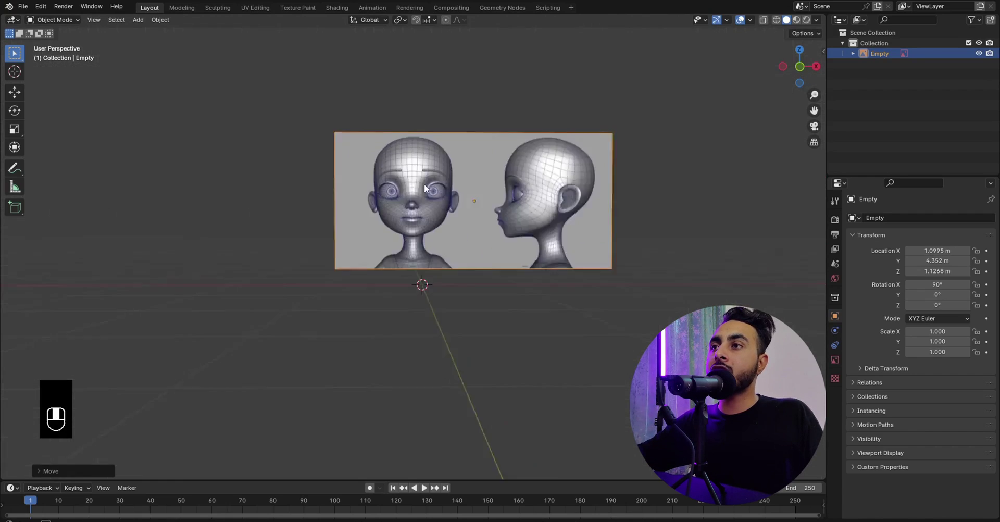
pyautogui.moveTo(423, 183); pyautogui.dragTo(436, 248, button='middle')
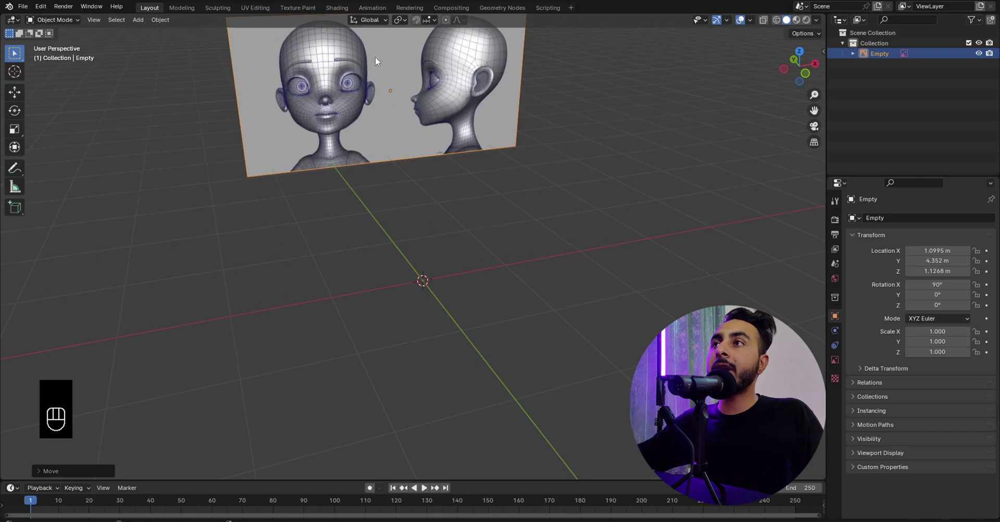
pyautogui.press('KP_1')
pyautogui.keyDown('shift'); pyautogui.moveTo(447, 210); pyautogui.dragTo(440, 223, button='middle'); pyautogui.keyUp('shift')
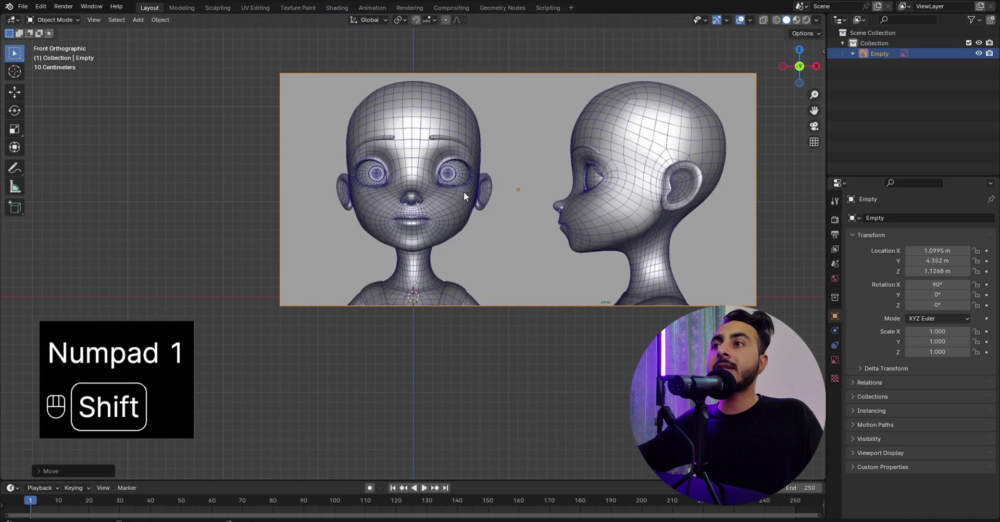
pyautogui.hotkey('shift', 'a')
pyautogui.click(522, 204)
pyautogui.press('g')
pyautogui.press('z')
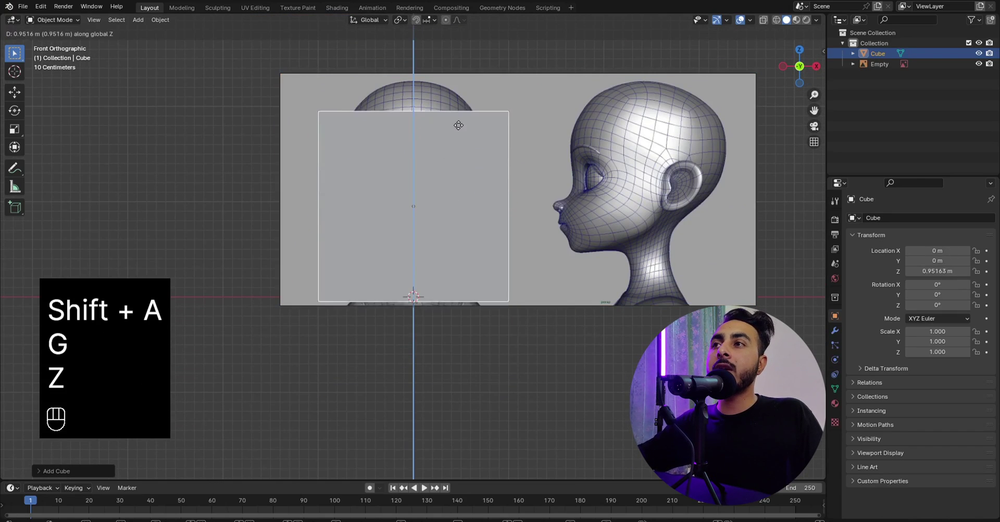
pyautogui.click(460, 119)
# Cut a single centred vertical edge loop through the cube and return to Object Mode.
pyautogui.press('Tab')
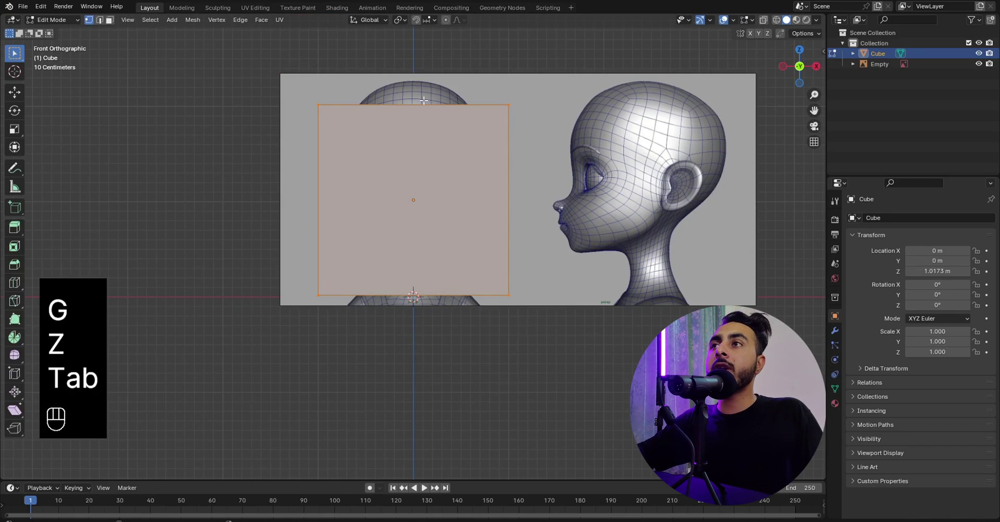
pyautogui.hotkey('ctrl', 'r')
pyautogui.doubleClick(443, 106)
pyautogui.press('Tab')
# Display the scene in wireframe and scale the cube up slightly around the reference face.
pyautogui.press('z')
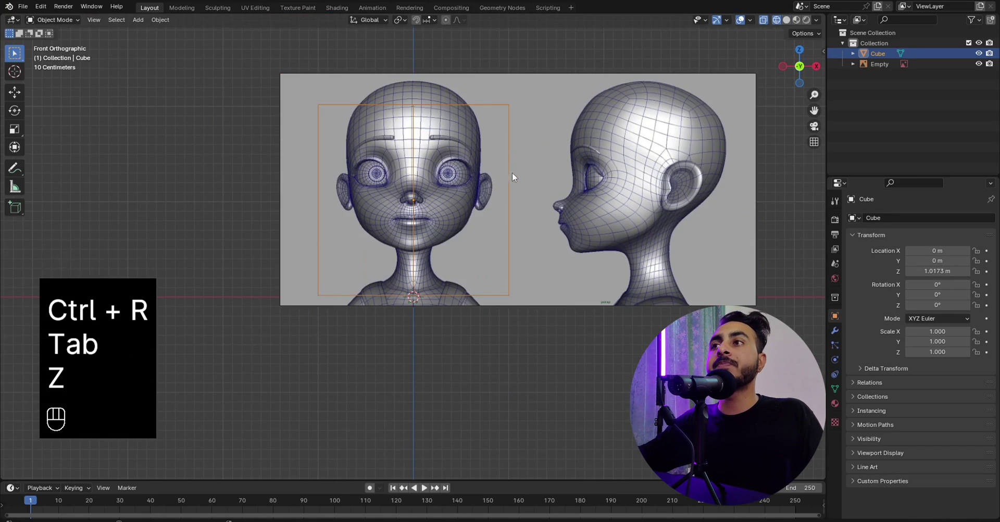
pyautogui.press('s')
pyautogui.click(474, 201)
# Align the reference face's nose centreline with the cube's middle edge by moving the image along X to about 1.123 m.
pyautogui.click(455, 199)
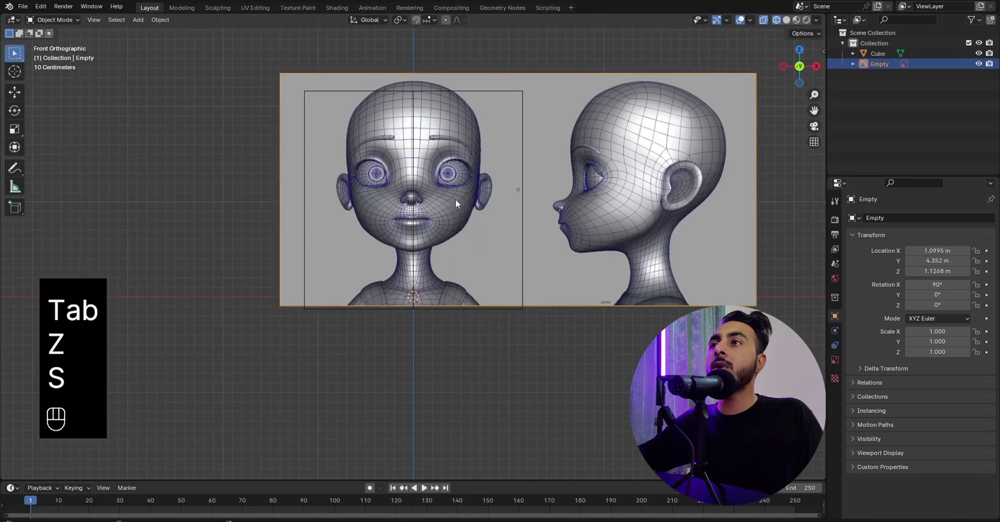
pyautogui.scroll(6, 457, 188)
pyautogui.scroll(4, 490, 279)
pyautogui.keyDown('shift'); pyautogui.moveTo(466, 177); pyautogui.dragTo(449, 234, button='middle'); pyautogui.keyUp('shift')
pyautogui.scroll(4, 451, 230)
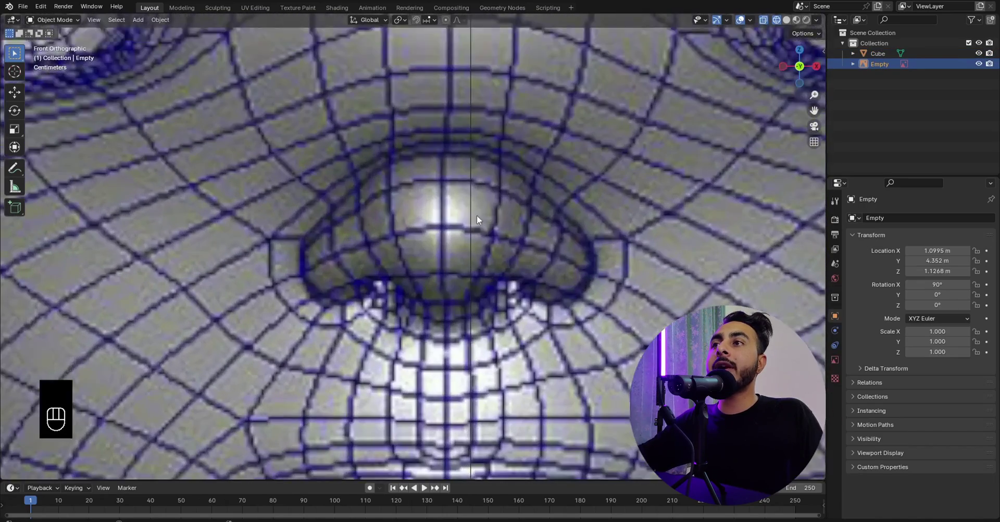
pyautogui.press('g')
pyautogui.press('x')
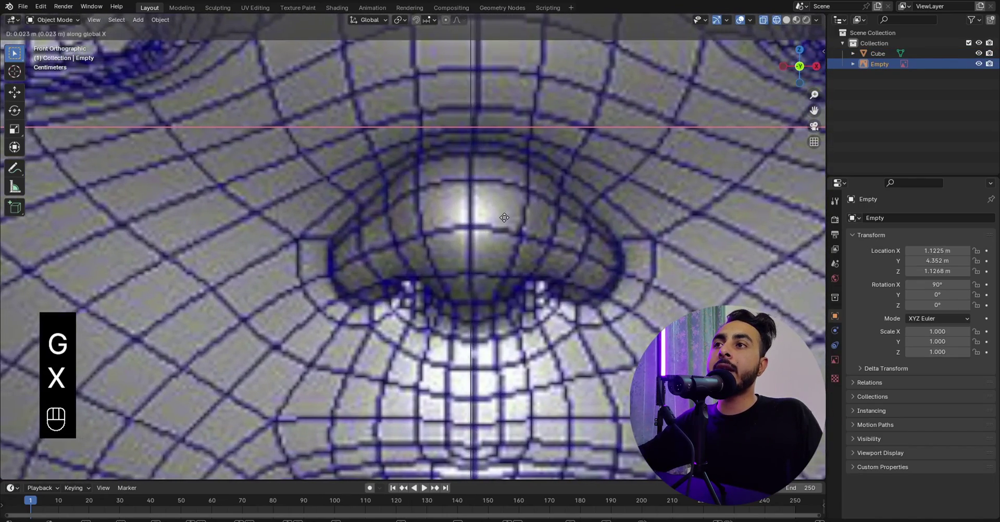
pyautogui.click(471, 195)
# In the top view, duplicate the reference image and place the copy at about X -7.42 m, Y 0 m.
pyautogui.scroll(-12, 471, 195)
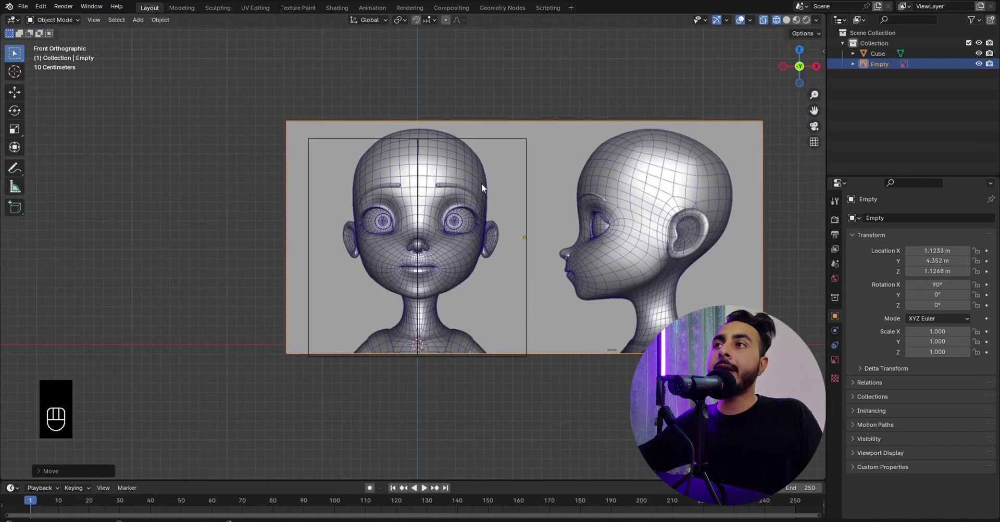
pyautogui.scroll(-5, 535, 235)
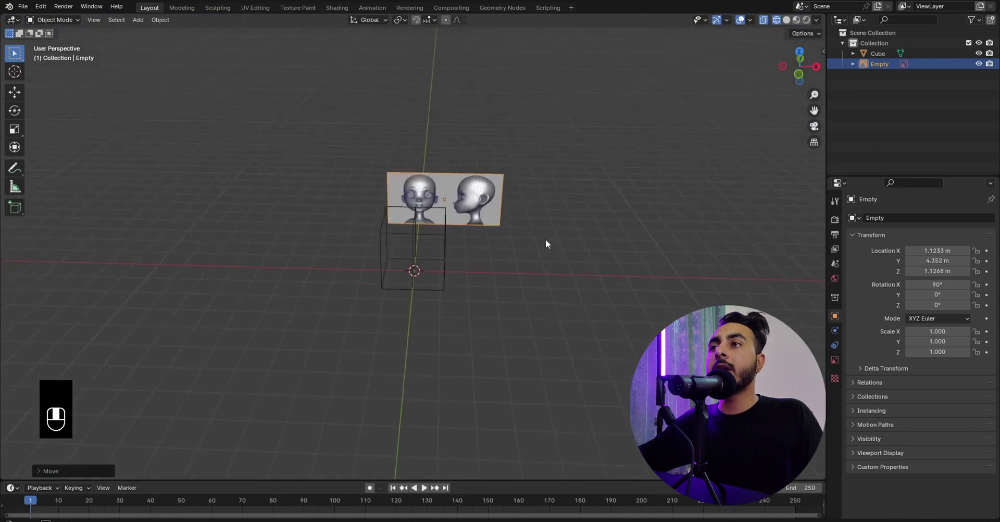
pyautogui.moveTo(546, 239); pyautogui.dragTo(467, 179, button='middle')
pyautogui.press('KP_7')
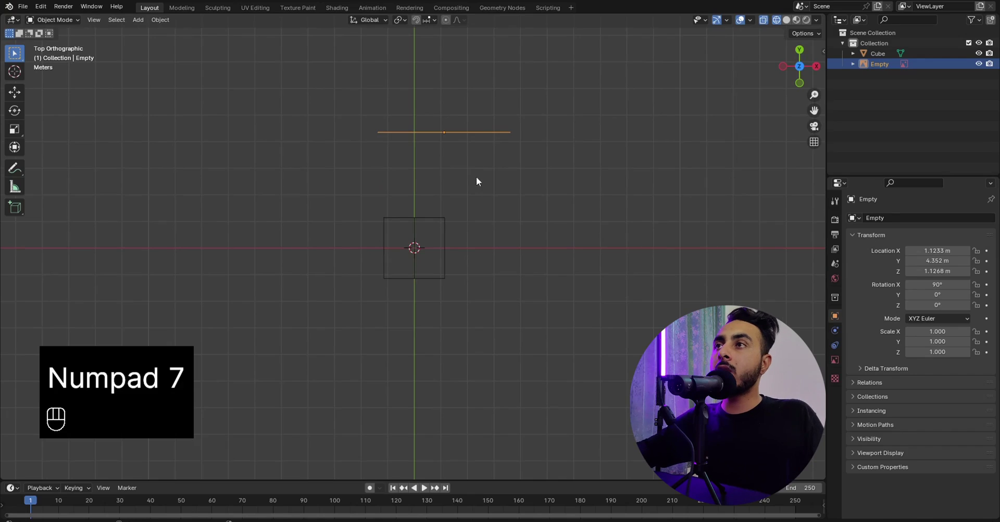
pyautogui.hotkey('shift', 'd')
pyautogui.click(264, 271)
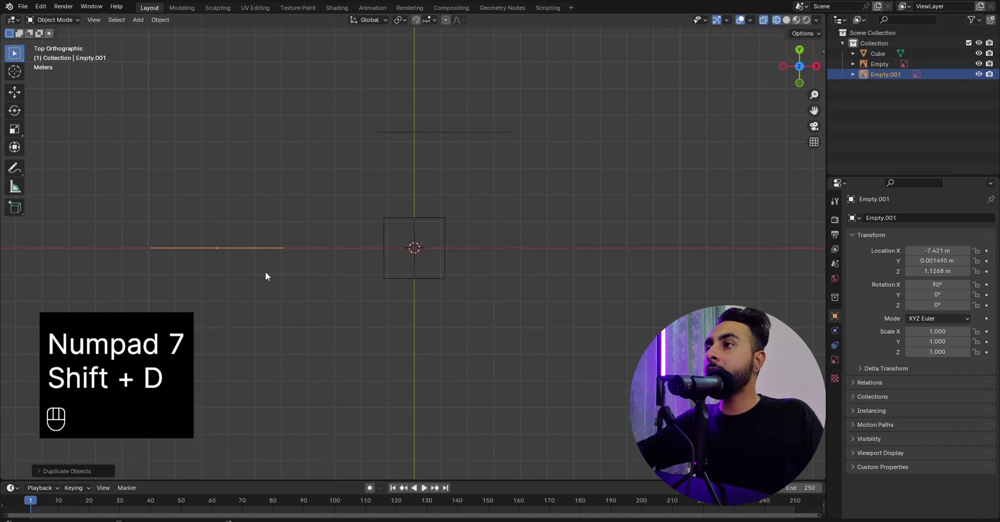
# Rotate the duplicated reference image by 90° in the top view so it faces the side view.
pyautogui.press('r')
pyautogui.press('KP_9')
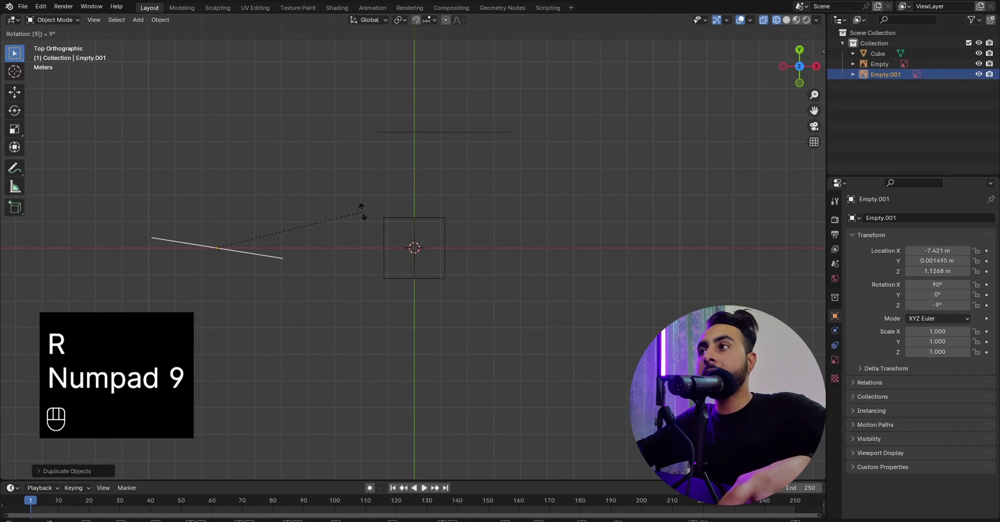
pyautogui.press('KP_0')
pyautogui.press('KP_Enter')
# In the right side view, mirror the duplicated reference image by scaling it -1 along Y.
pyautogui.press('KP_3')
pyautogui.scroll(2, 579, 294)
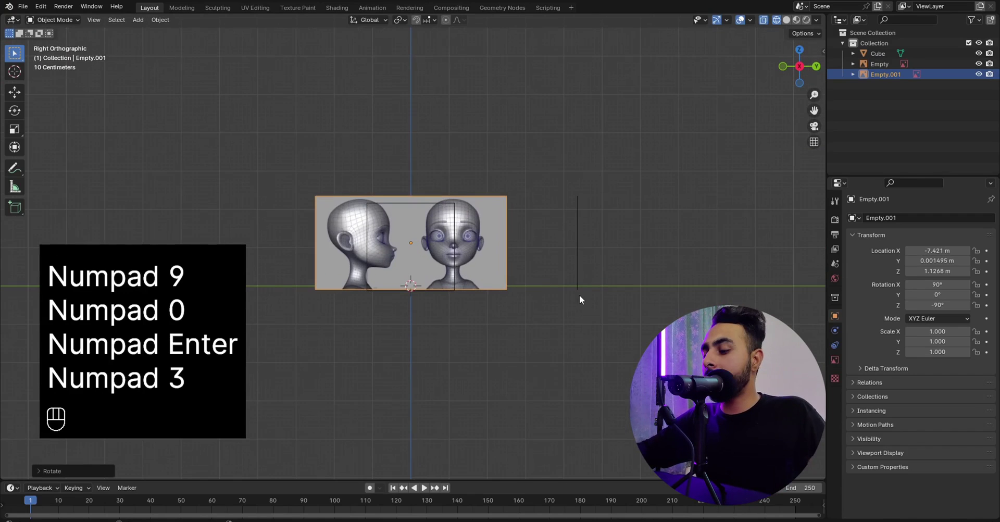
pyautogui.press('s')
pyautogui.press('y')
pyautogui.press('KP_Subtract')
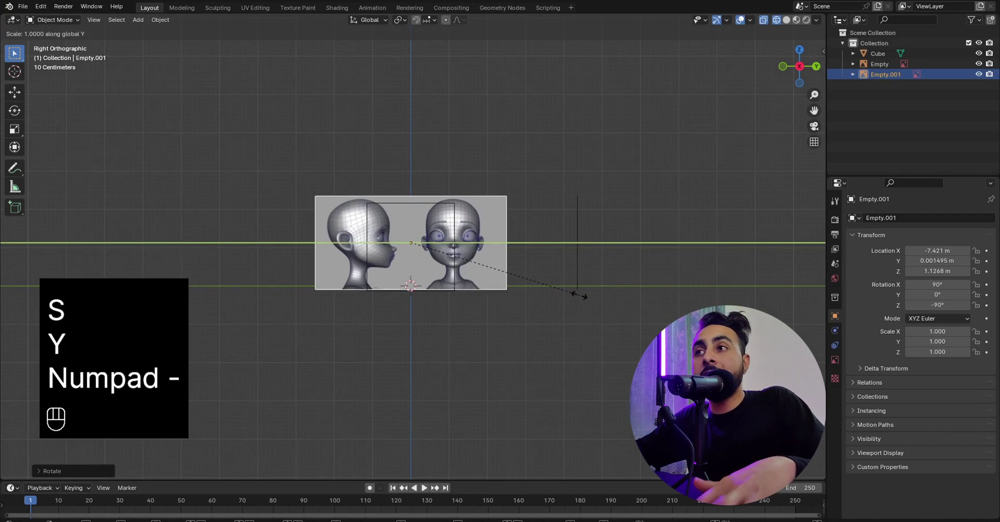
pyautogui.press('KP_1')
pyautogui.press('KP_Enter')
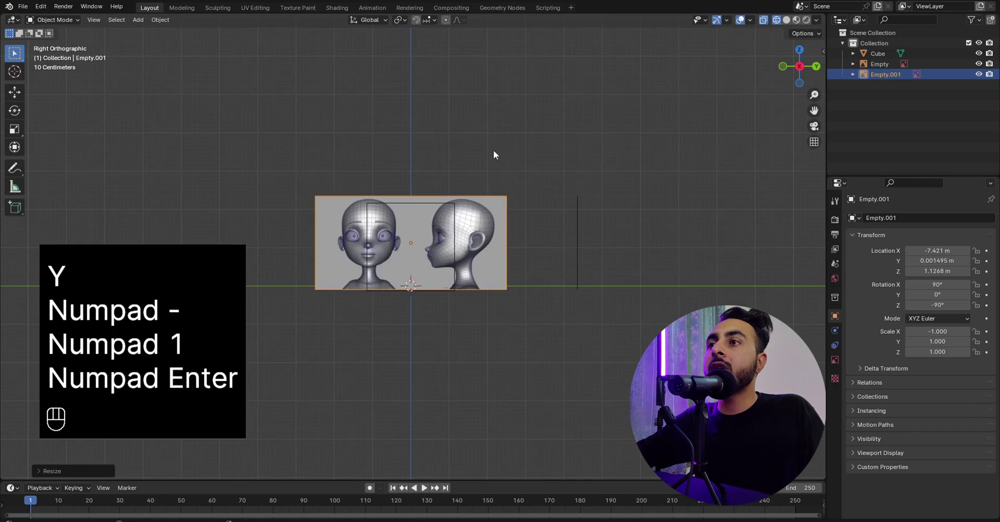
# Move the duplicated image along Y to about -1.43 m, bringing the profile head over the cube.
pyautogui.press('g')
pyautogui.press('y')
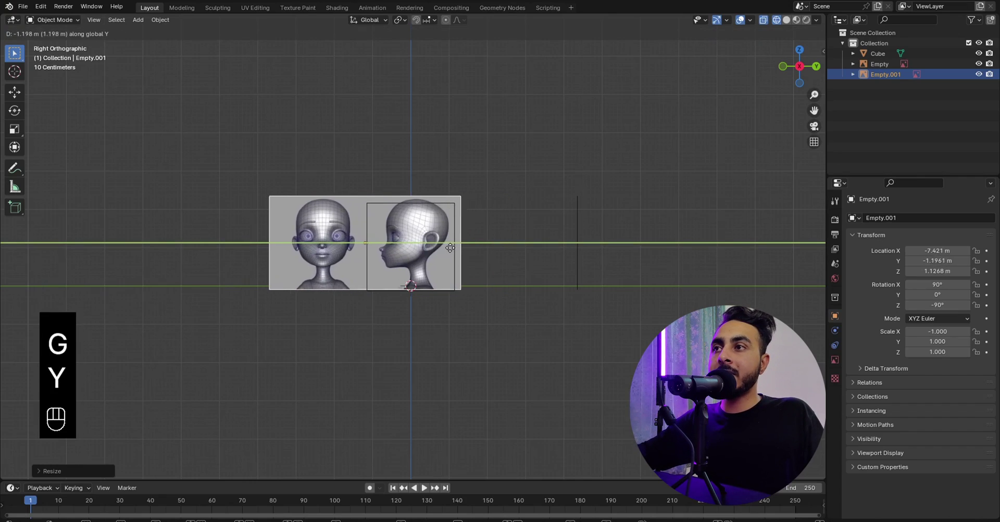
pyautogui.click(435, 255)
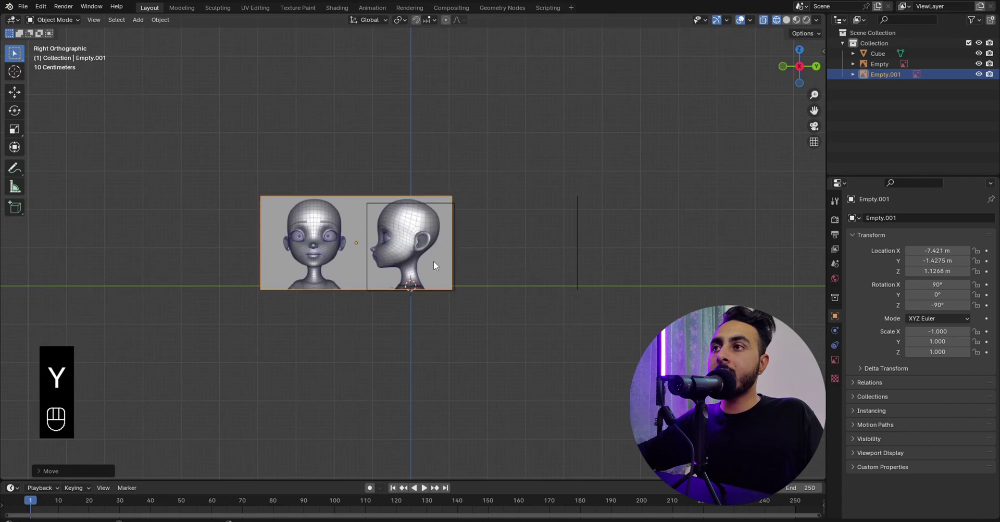
# Delete the existing base cube from the scene, leaving only the two reference images.
pyautogui.scroll(5, 429, 285)
pyautogui.scroll(-4, 368, 241)
pyautogui.moveTo(368, 241); pyautogui.dragTo(406, 248, button='middle')
pyautogui.click(409, 249)
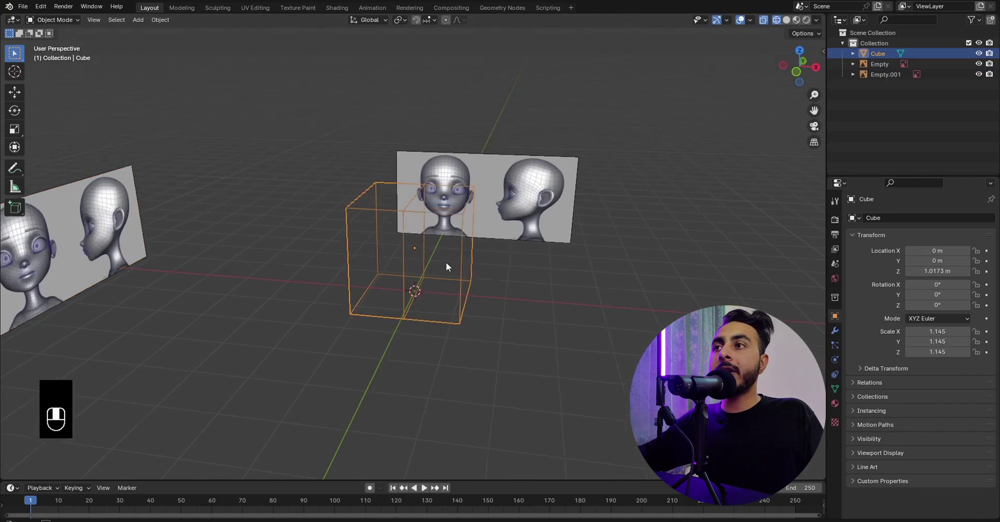
pyautogui.press('KP_1')
pyautogui.scroll(2, 545, 267)
pyautogui.press('x')
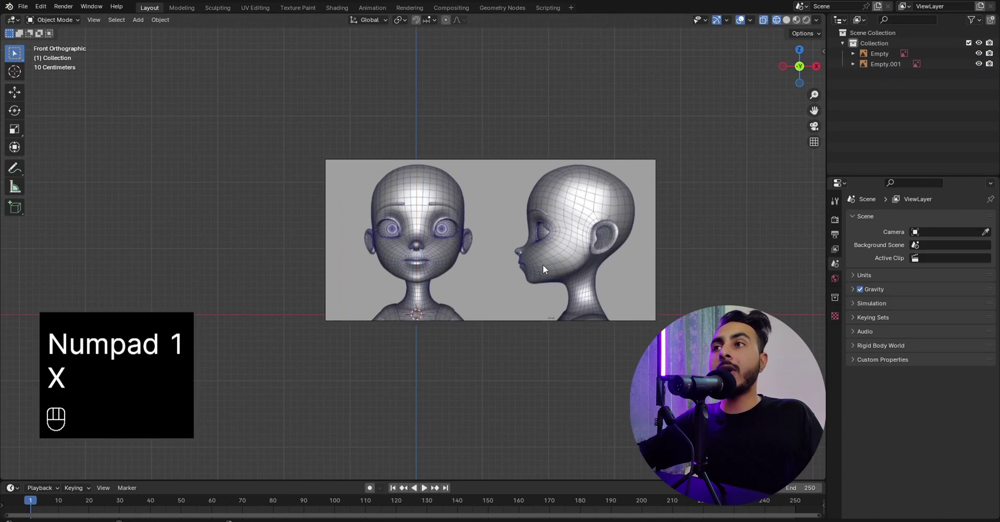
# In the front view, add a new cube and raise it to about Z 1.36 m over the front head reference.
pyautogui.hotkey('shift', 'a')
pyautogui.moveTo(474, 233)
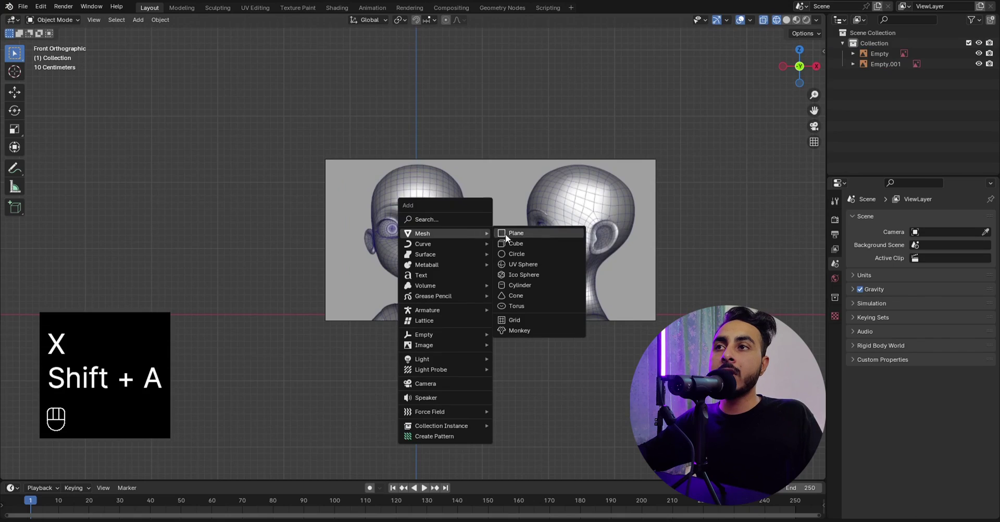
pyautogui.click(541, 243)
pyautogui.press('g')
pyautogui.press('z')
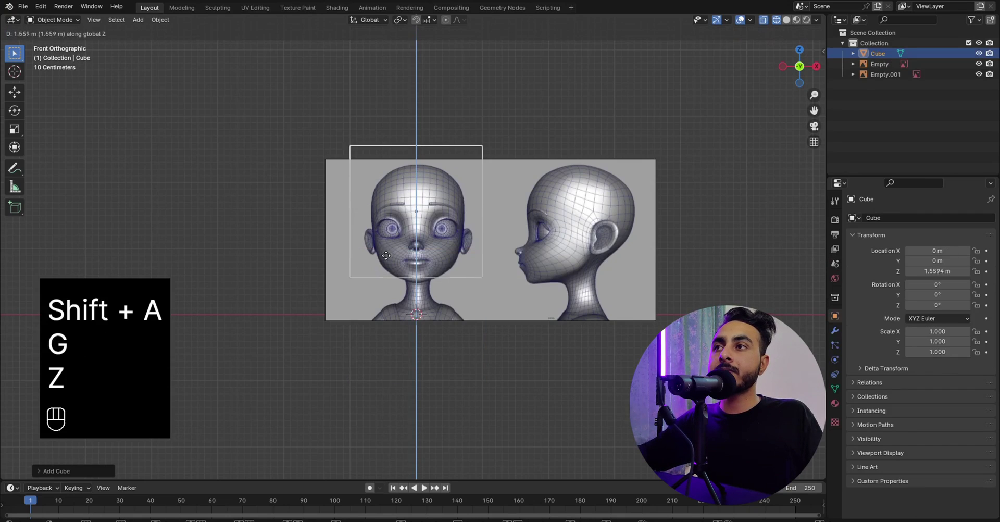
pyautogui.click(395, 265)
pyautogui.press('s')
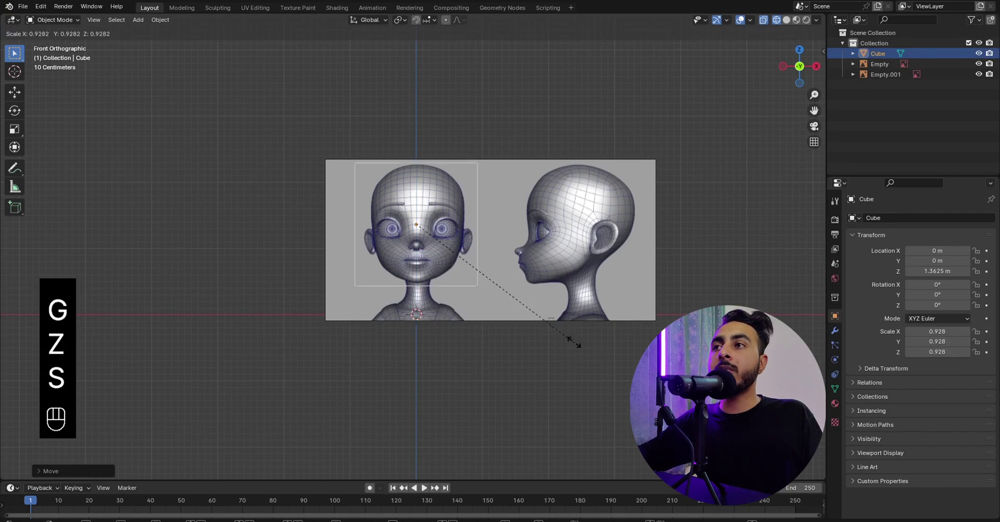
pyautogui.rightClick(575, 340)
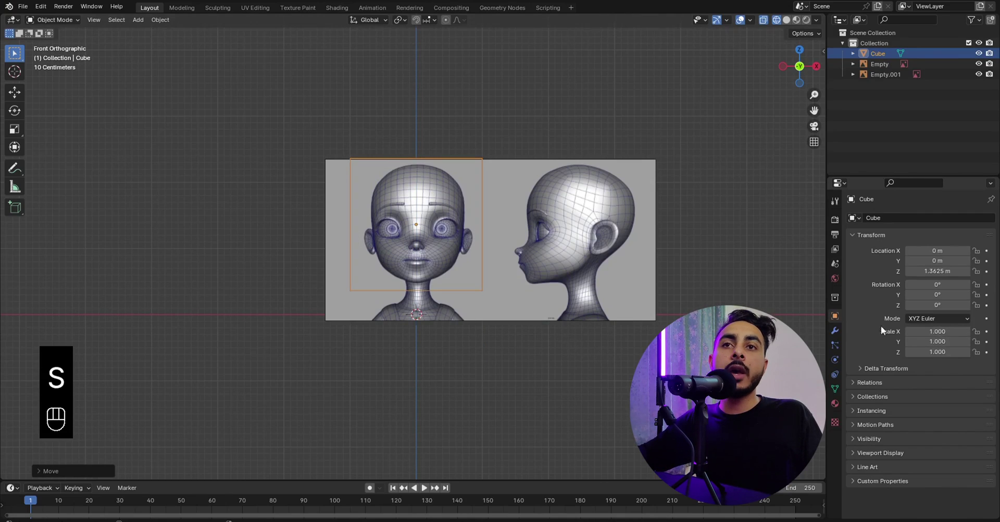
# Add a Subdivision Surface modifier with viewport level 2 to the cube and switch to solid shading.
pyautogui.click(835, 330)
pyautogui.click(908, 217)
pyautogui.click(901, 218)
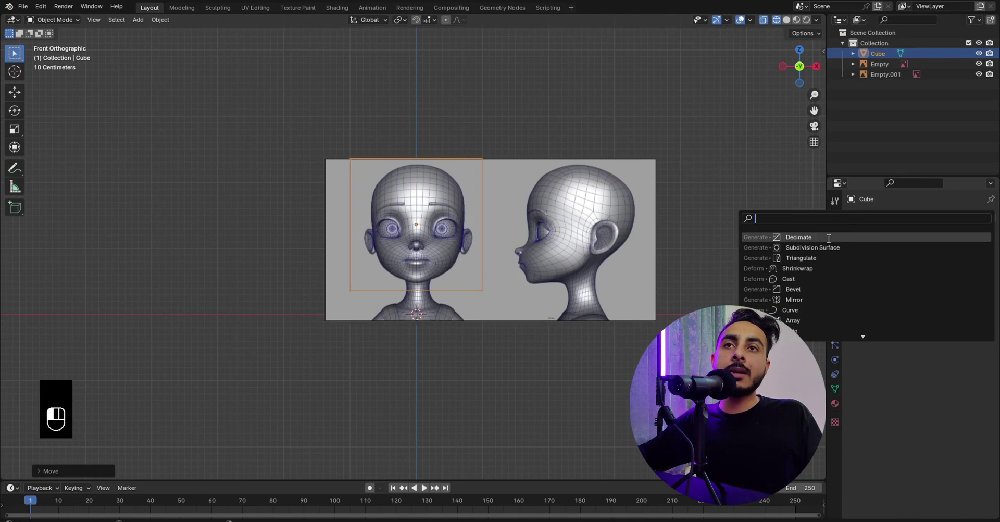
pyautogui.click(827, 247)
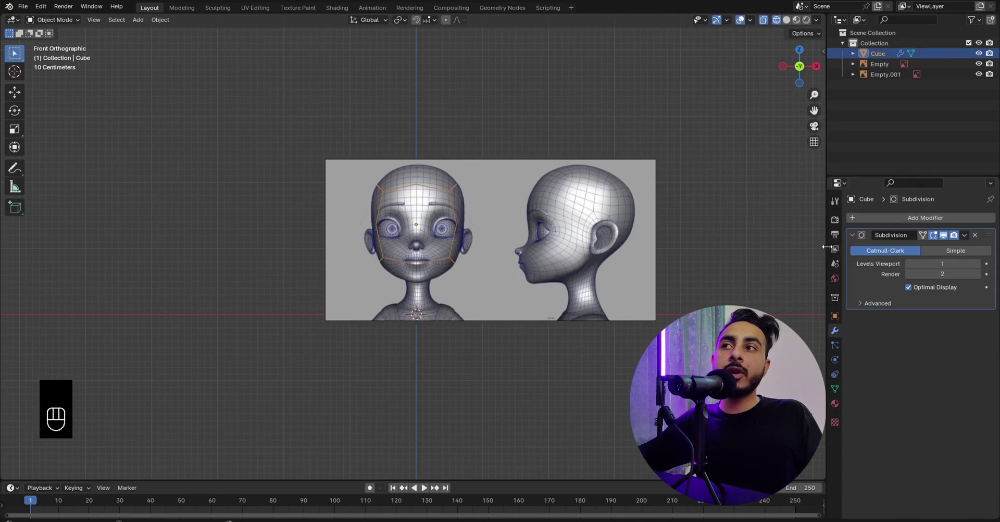
pyautogui.click(977, 264)
pyautogui.press('z')
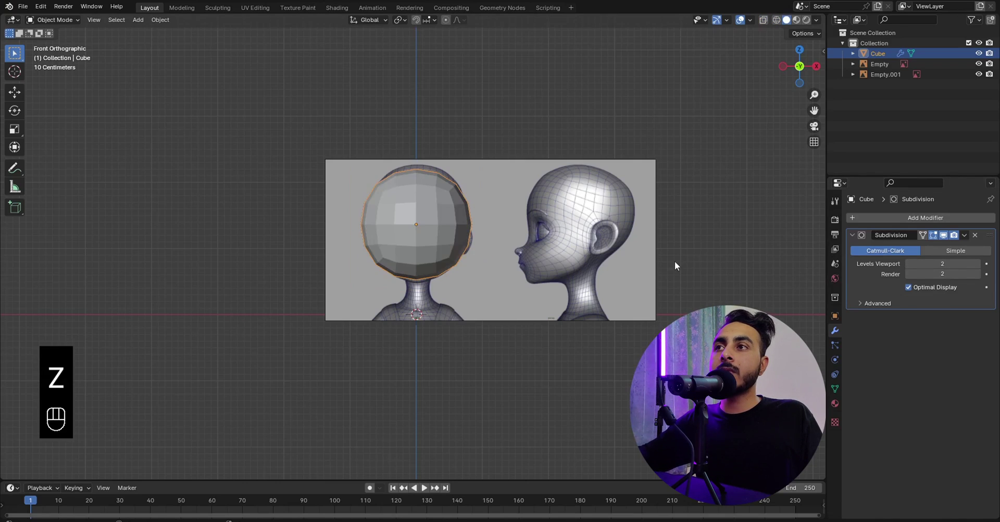
# Narrow the rounded cube along X, and adjust its overall size and height to fit the head in the front reference.
pyautogui.press('s')
pyautogui.press('x')
pyautogui.click(647, 260)
pyautogui.press('g')
pyautogui.press('z')
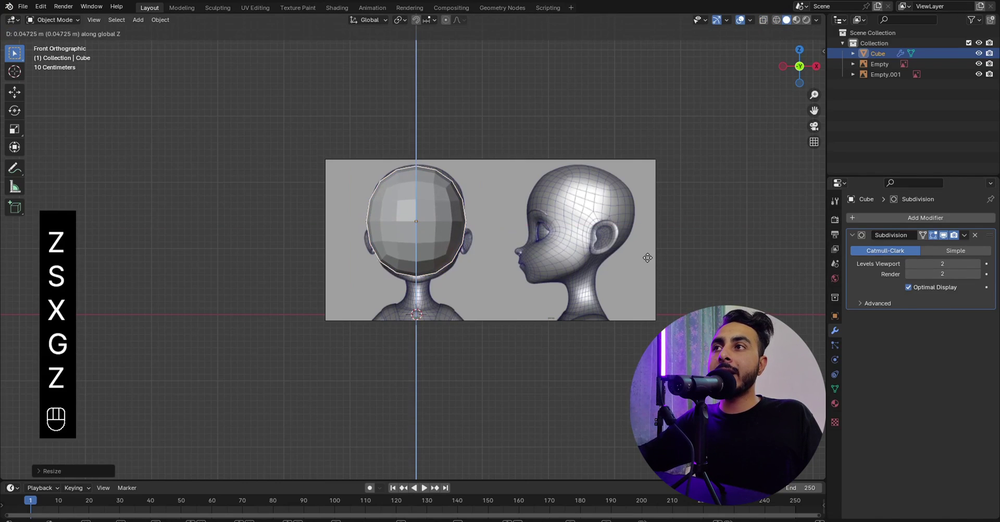
pyautogui.press('s')
pyautogui.press('g')
pyautogui.press('z')
pyautogui.click(660, 264)
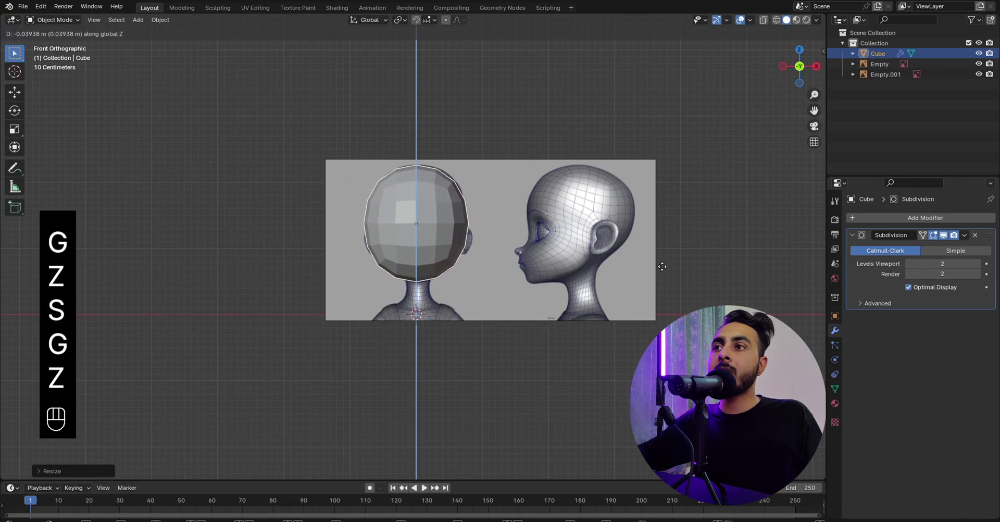
# In the right side view, move the rounded cube about -0.07 m along Y to fit the profile head.
pyautogui.press('KP_3')
pyautogui.press('z')
pyautogui.keyDown('shift'); pyautogui.moveTo(479, 230); pyautogui.dragTo(508, 257, button='middle'); pyautogui.keyUp('shift')
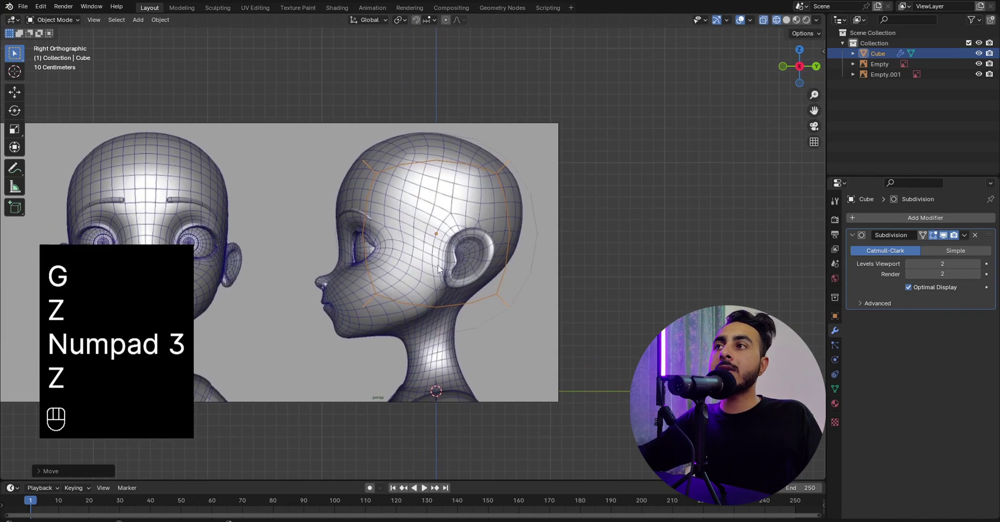
pyautogui.press('z')
pyautogui.press('g')
pyautogui.press('y')
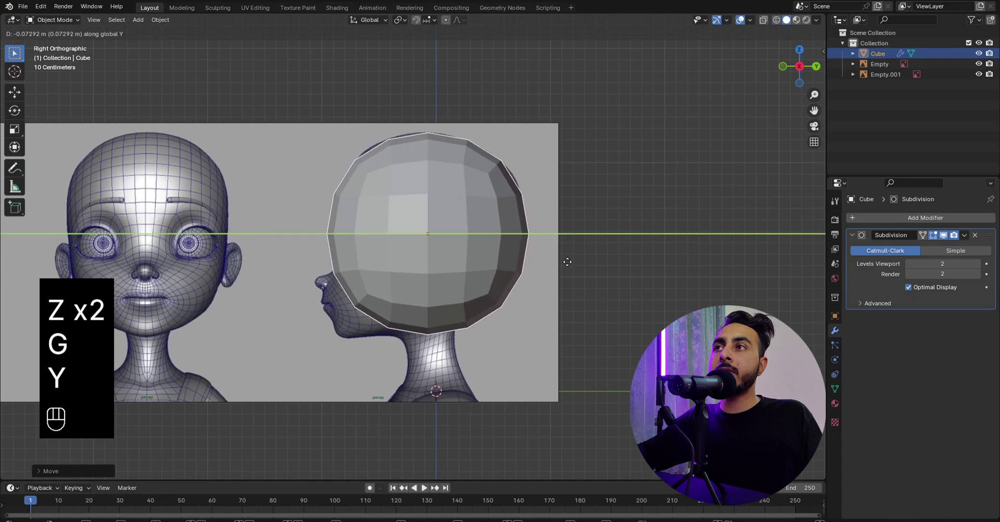
pyautogui.click(530, 262)
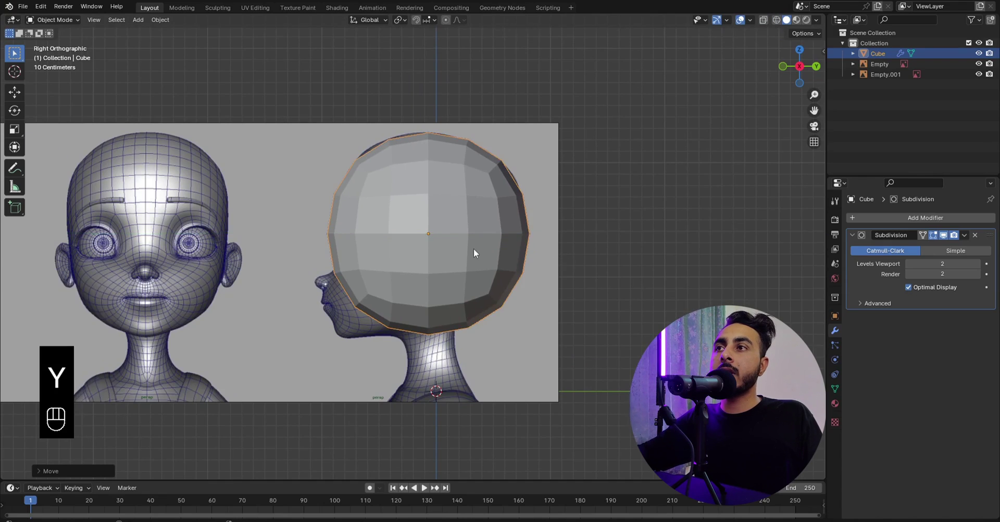
# Apply the cube's rotation and scale, and apply its Subdivision modifier.
pyautogui.press('KP_1')
pyautogui.hotkey('ctrl', 'a')
pyautogui.click(545, 249)
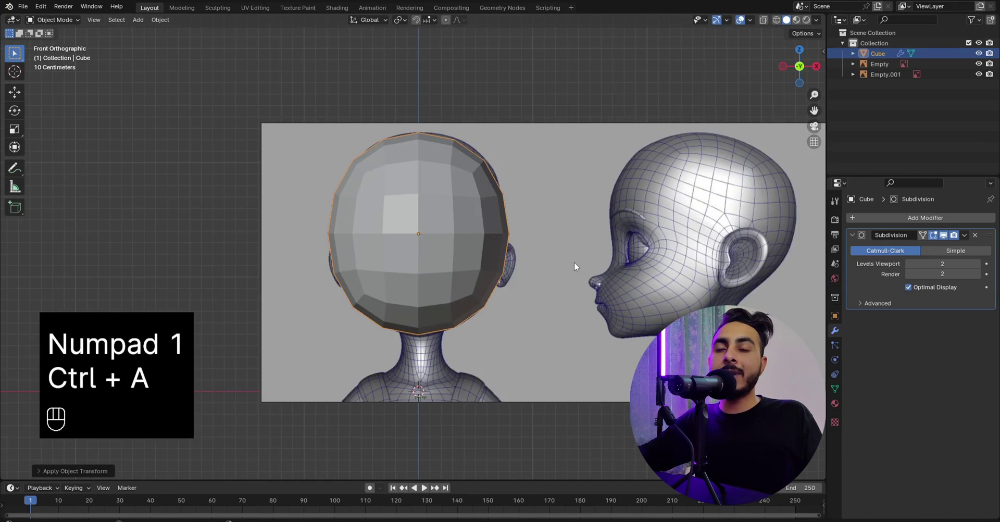
pyautogui.hotkey('ctrl', 'a')
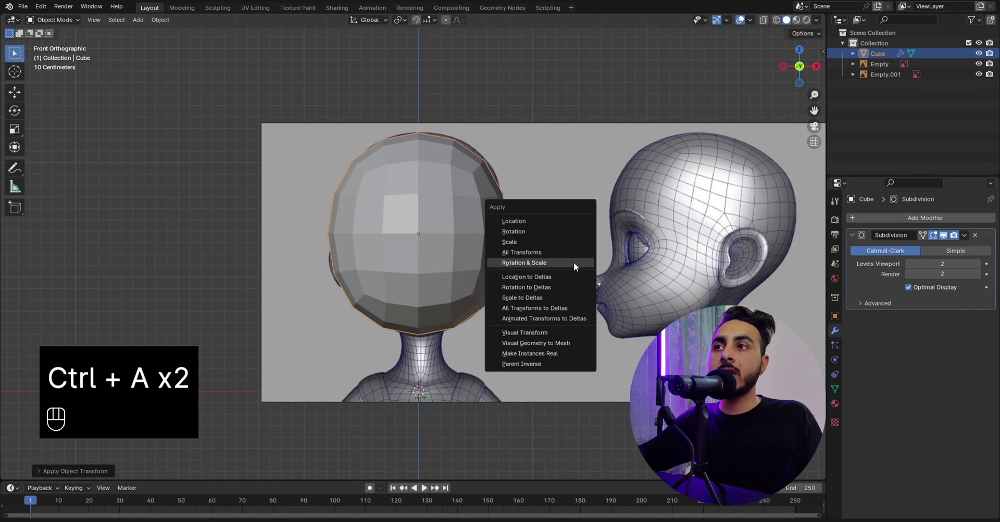
pyautogui.click(573, 262)
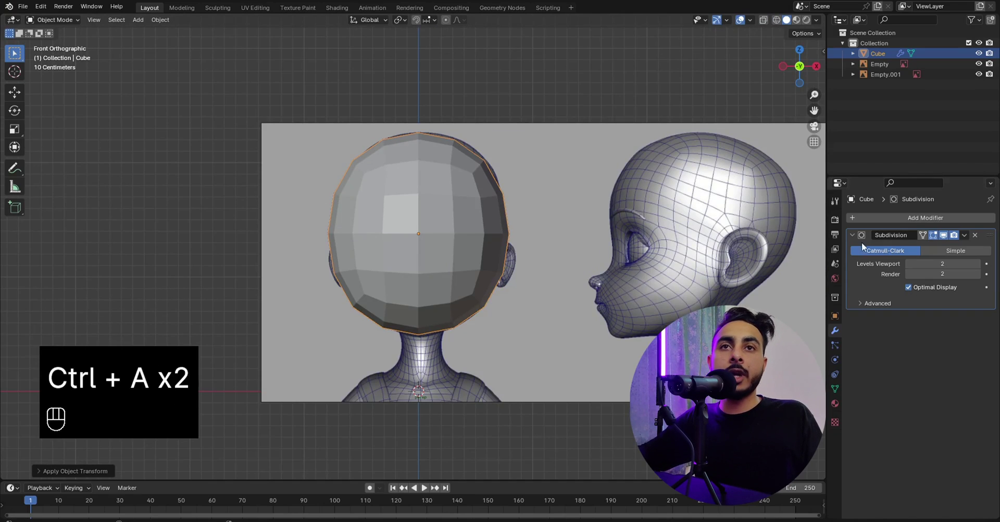
pyautogui.click(964, 234)
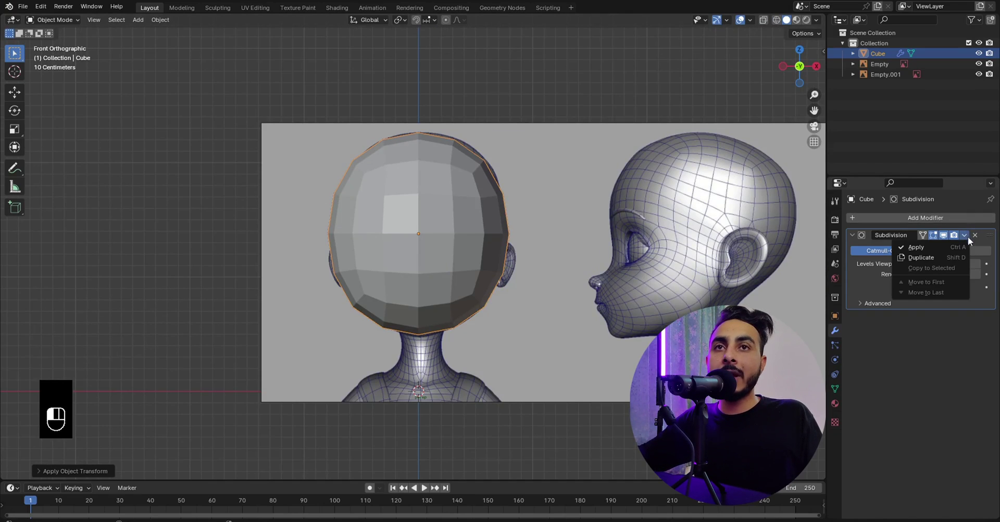
pyautogui.click(939, 248)
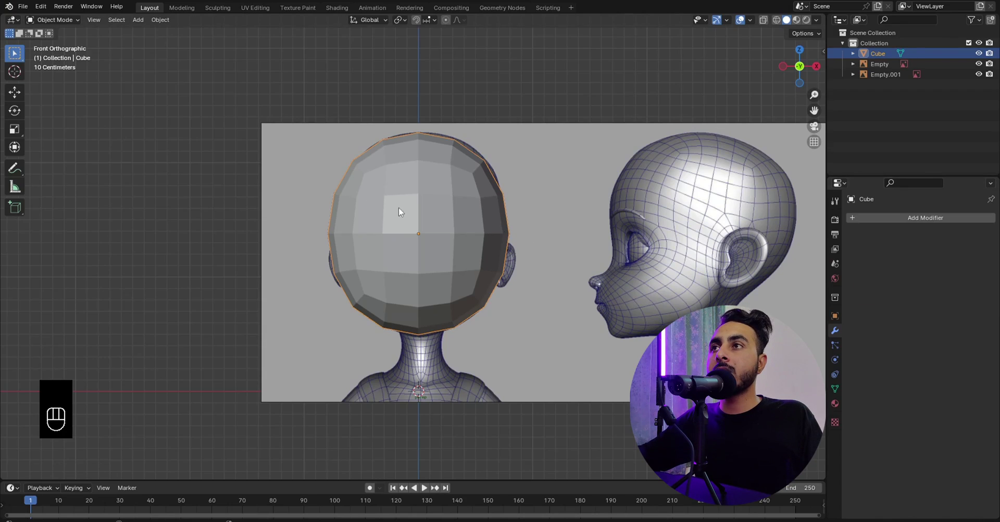
# Delete the vertices on the negative X half of the head mesh, keeping the centre line, and return to solid object display.
pyautogui.press('Tab')
pyautogui.press('z')
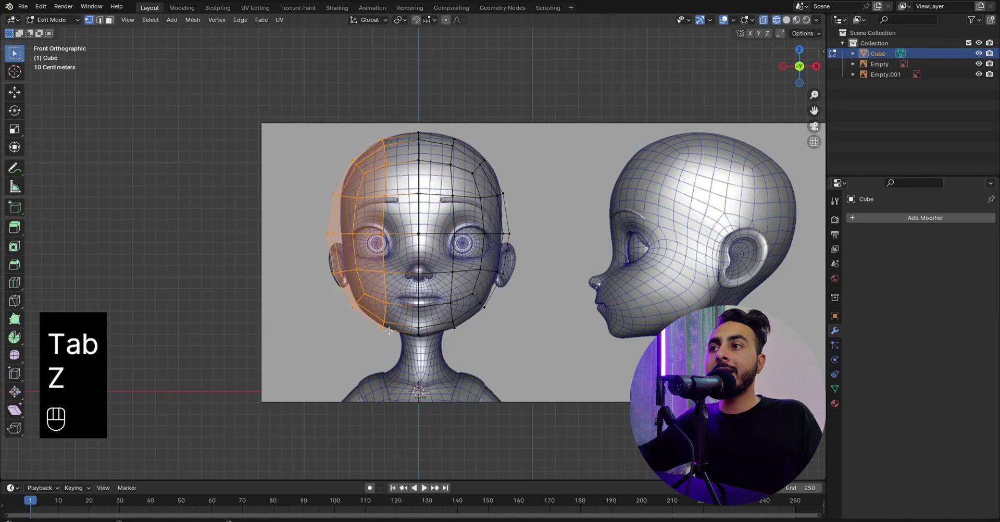
pyautogui.press('x')
pyautogui.click(435, 299)
pyautogui.hotkey('ctrl', 'z')
pyautogui.press('x')
pyautogui.click(370, 241)
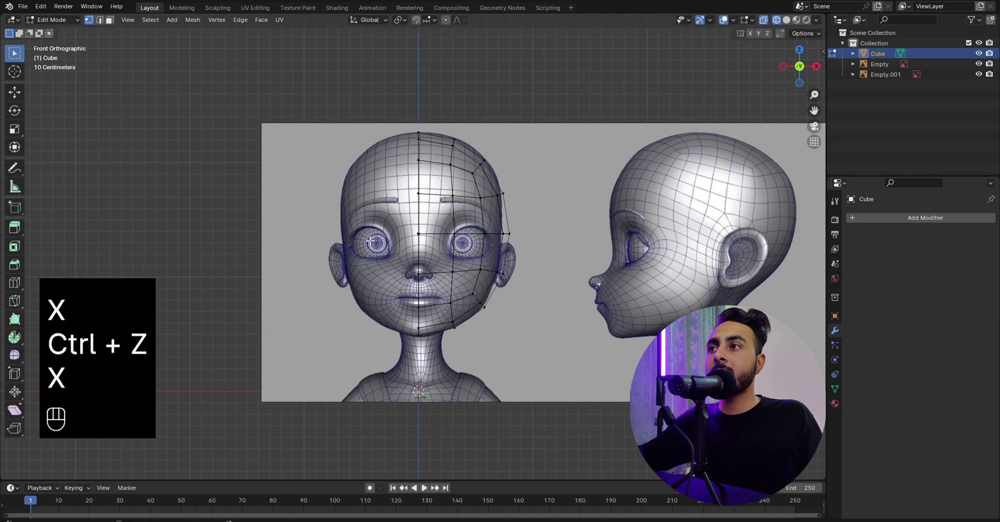
pyautogui.press('z')
pyautogui.press('Tab')
pyautogui.press('q')
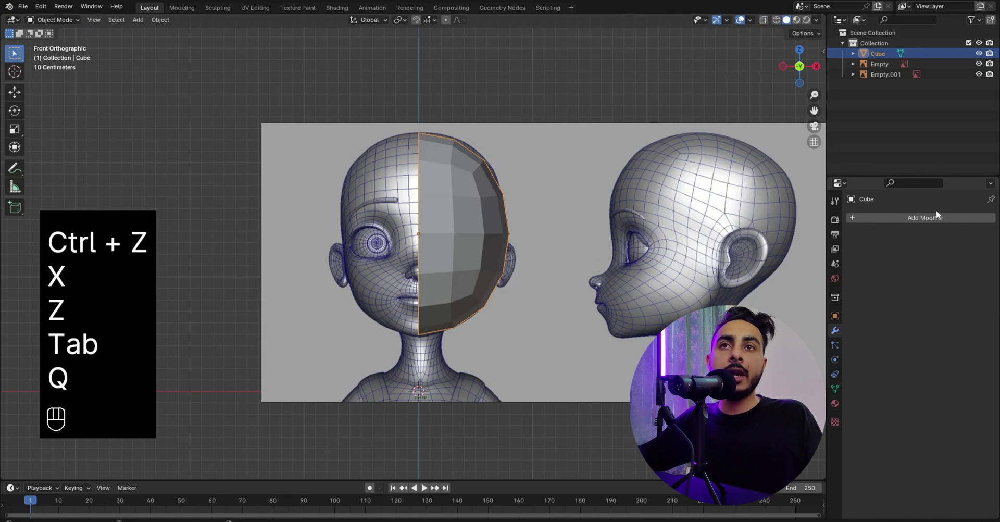
# Add a Mirror modifier on the X axis to the half head mesh.
pyautogui.click(910, 218)
pyautogui.click(864, 220)
pyautogui.write('mi')
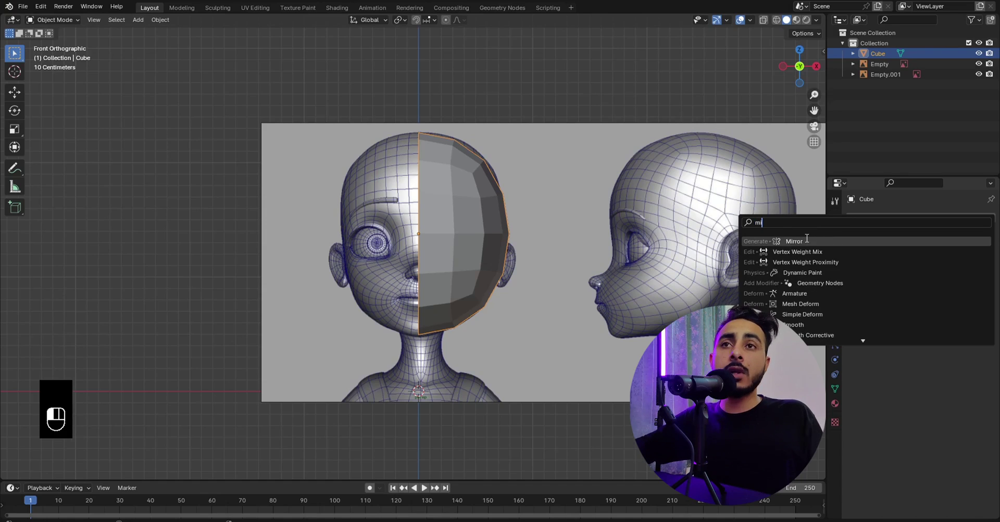
pyautogui.press('Return')
# Enter sculpt mode and set up the Grab brush with a radius of about 186 px.
pyautogui.press('Tab')
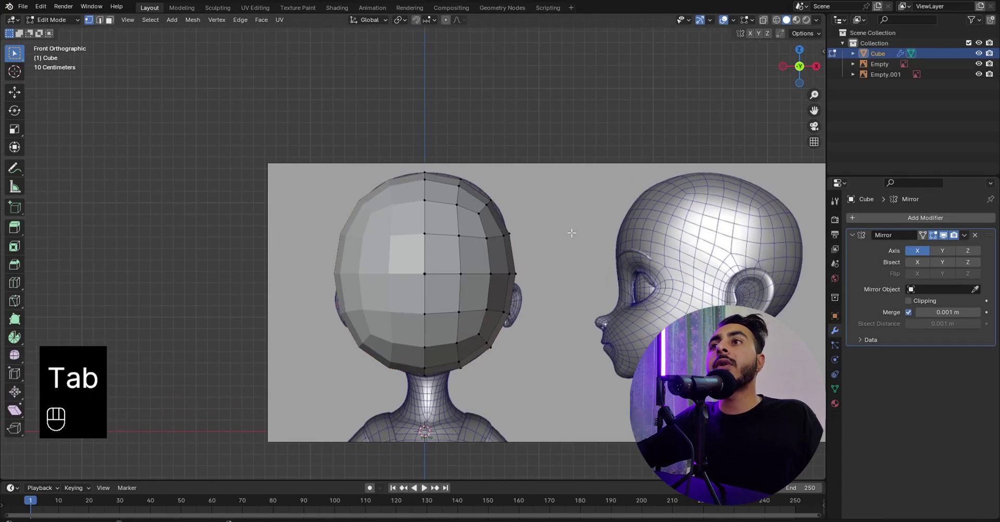
pyautogui.press('Tab')
pyautogui.press('Tab')
pyautogui.press('Tab')
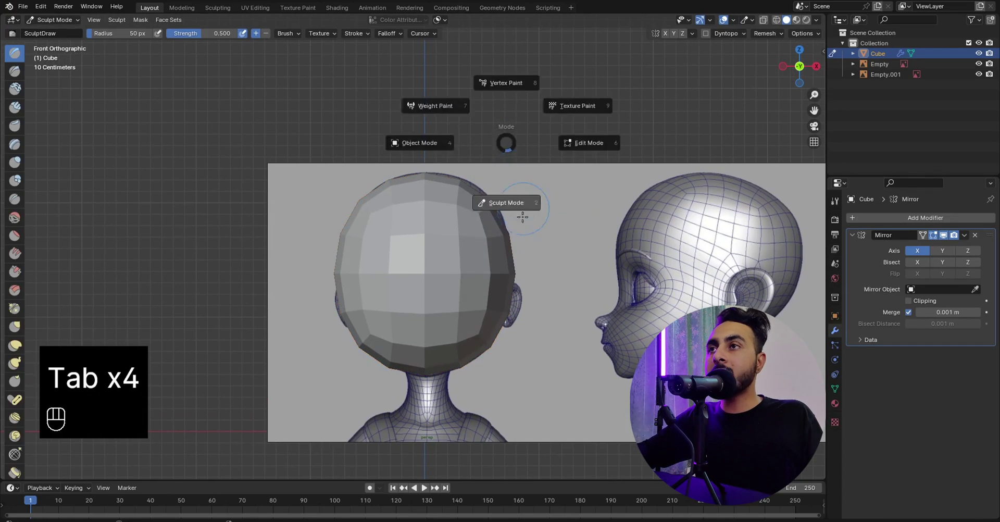
pyautogui.press('g')
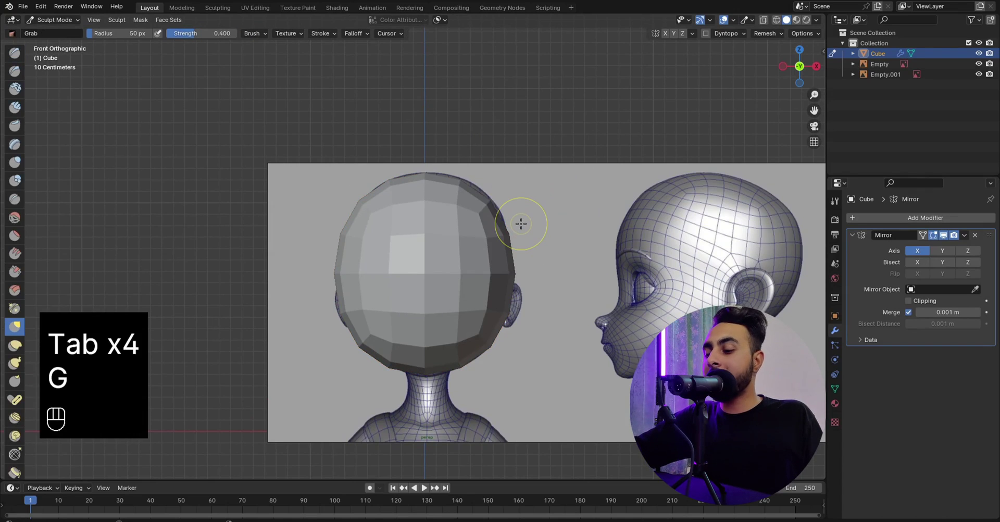
pyautogui.press(']')
pyautogui.press(']')
pyautogui.press(']')
pyautogui.press(']')
pyautogui.press(']')
pyautogui.press(']')
pyautogui.press(']')
pyautogui.press(']')
pyautogui.press(']')
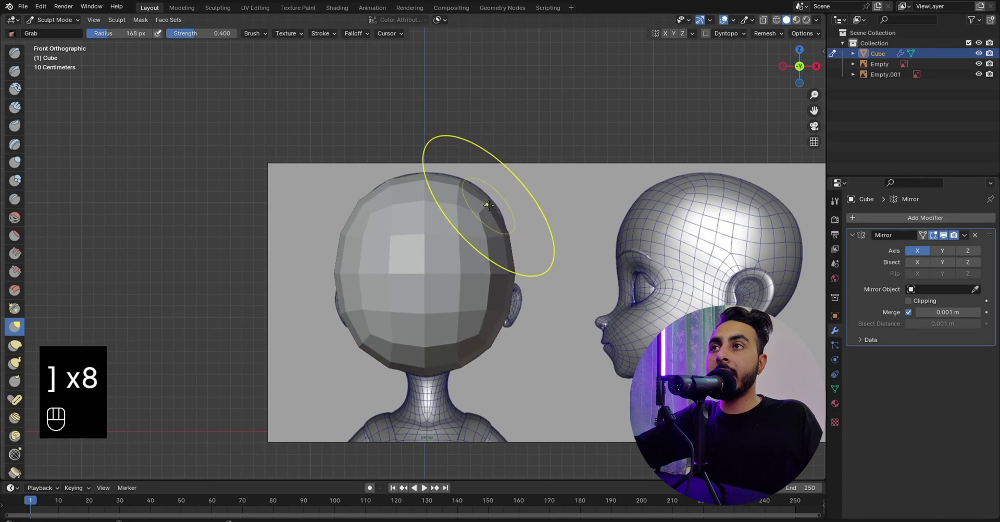
# Turn on Clipping in the Mirror modifier and display the head mesh as wireframe.
pyautogui.moveTo(496, 196)
pyautogui.mouseDown()
pyautogui.moveTo(718, 232)
pyautogui.moveTo(677, 232)
pyautogui.mouseUp()
pyautogui.hotkey('ctrl', 'z')
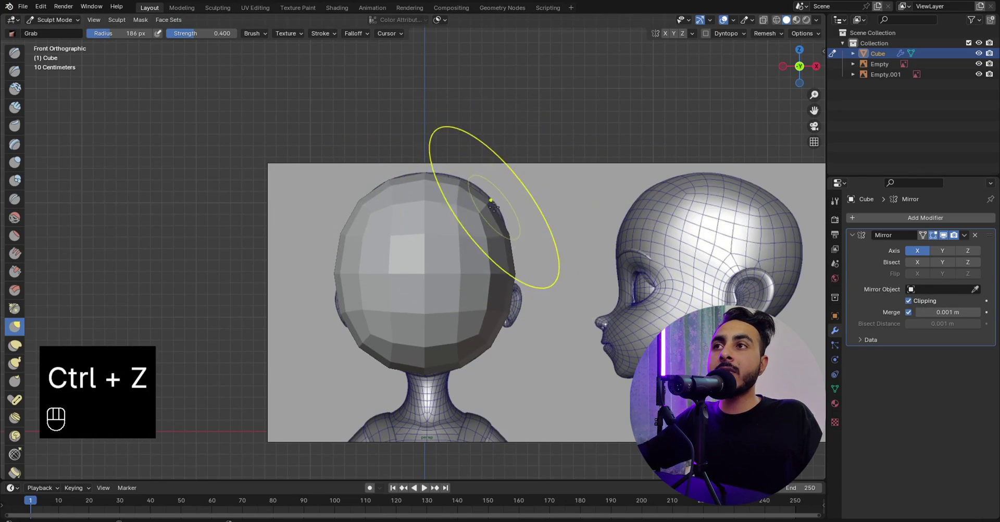
pyautogui.press('z')
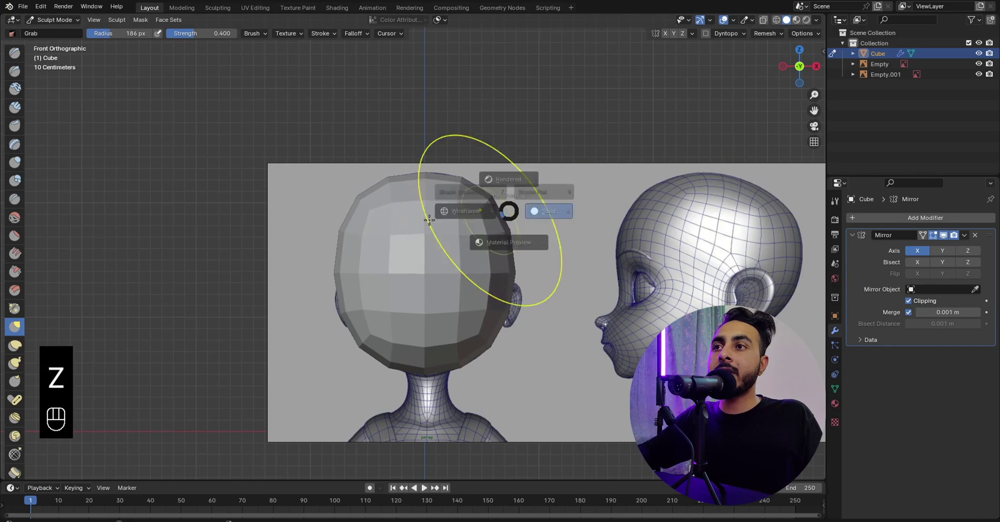
pyautogui.click(462, 211)
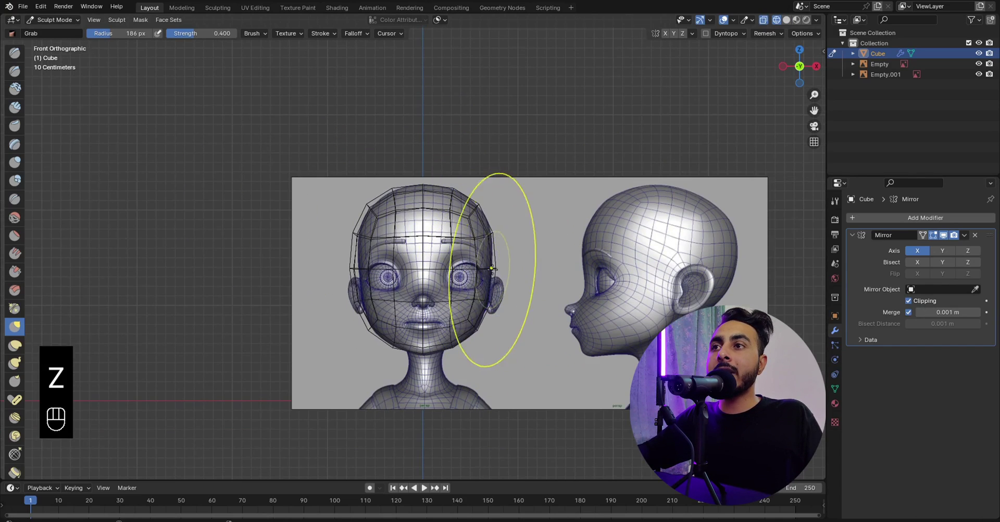
# Pull the side of the head mesh inward with the Grab brush to follow the front reference outline.
pyautogui.moveTo(492, 270); pyautogui.dragTo(484, 270)
pyautogui.keyDown('shift'); pyautogui.moveTo(463, 350); pyautogui.dragTo(483, 281, button='middle'); pyautogui.keyUp('shift')
pyautogui.scroll(1, 483, 281)
pyautogui.scroll(2, 482, 279)
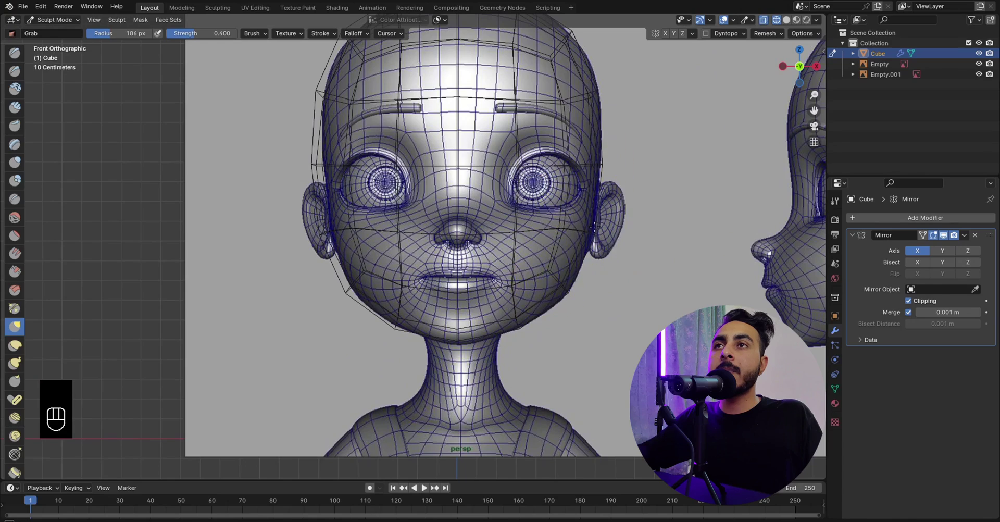
pyautogui.scroll(-3, 583, 228)
# In the right side view, undo the last grab and move the lower jaw vertices in edit mode along the profile's jawline.
pyautogui.press('KP_3')
pyautogui.scroll(3, 406, 212)
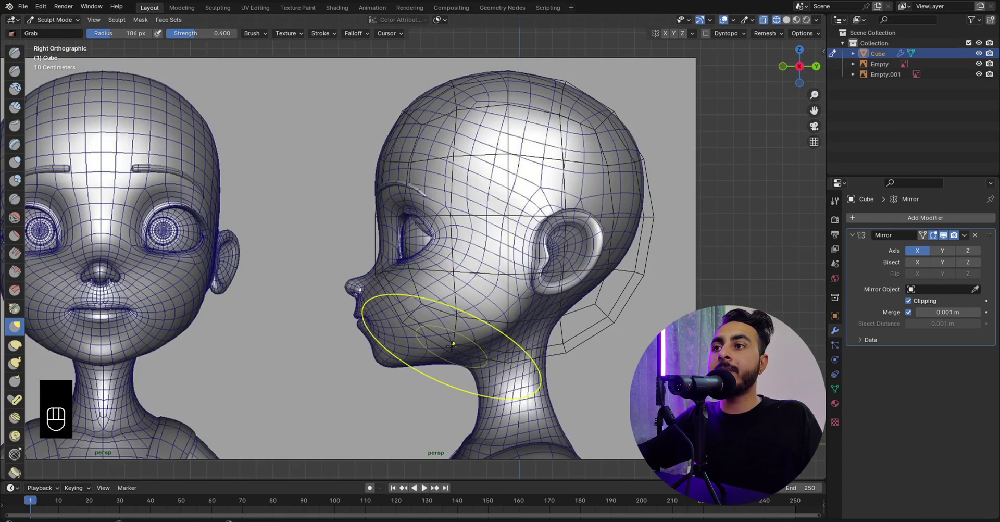
pyautogui.keyDown('shift'); pyautogui.moveTo(453, 347); pyautogui.dragTo(487, 264, button='middle'); pyautogui.keyUp('shift')
pyautogui.scroll(3, 498, 260)
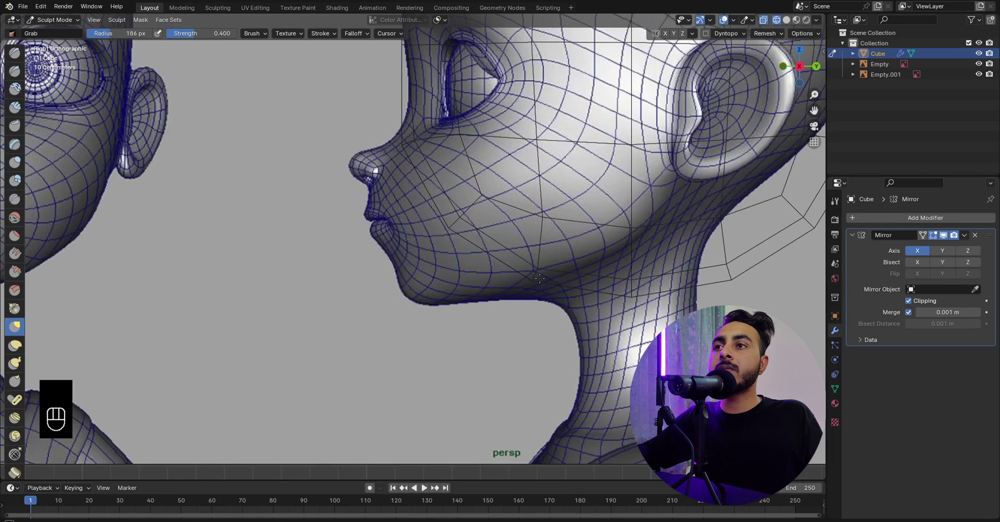
pyautogui.hotkey('ctrl', 'z')
pyautogui.press('Tab')
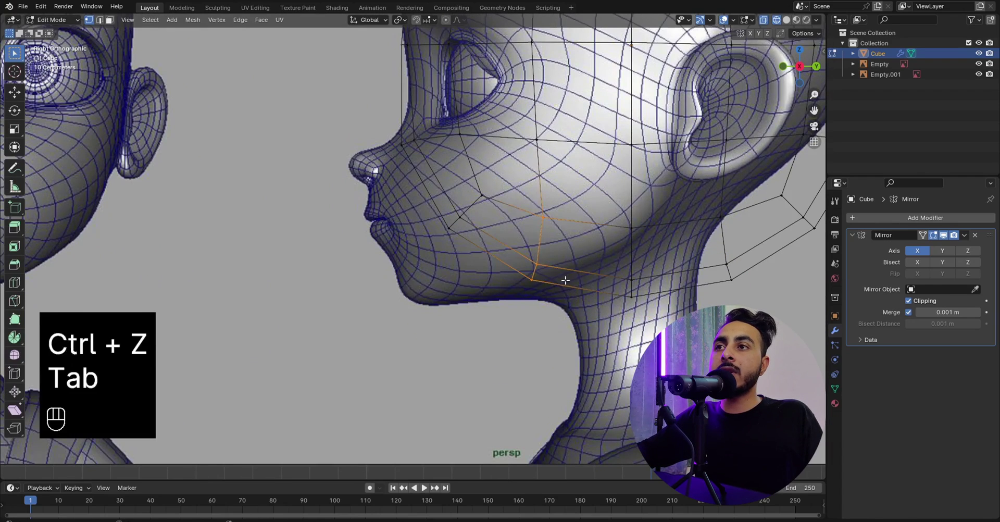
pyautogui.press('g')
pyautogui.click(531, 211)
# Move the front jaw vertices forward and down onto the chin outline of the side reference.
pyautogui.moveTo(417, 171); pyautogui.dragTo(495, 224)
pyautogui.press('g')
pyautogui.press('g')
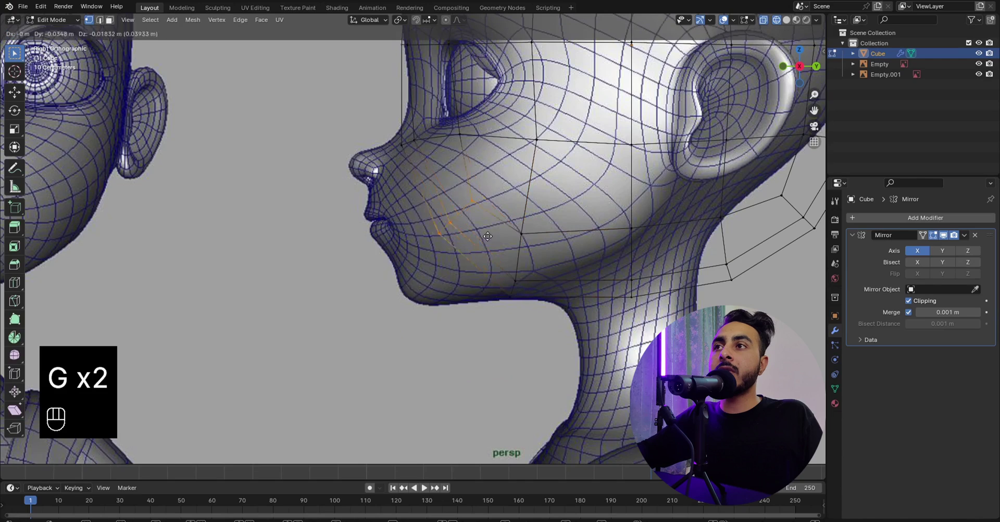
pyautogui.click(454, 294)
pyautogui.keyDown('shift'); pyautogui.moveTo(579, 220); pyautogui.dragTo(419, 228, button='middle'); pyautogui.keyUp('shift')
# Return to sculpt mode and pull the back of the head inward with the Grab brush toward the nape outline, undoing the last stroke.
pyautogui.moveTo(592, 182); pyautogui.dragTo(665, 248)
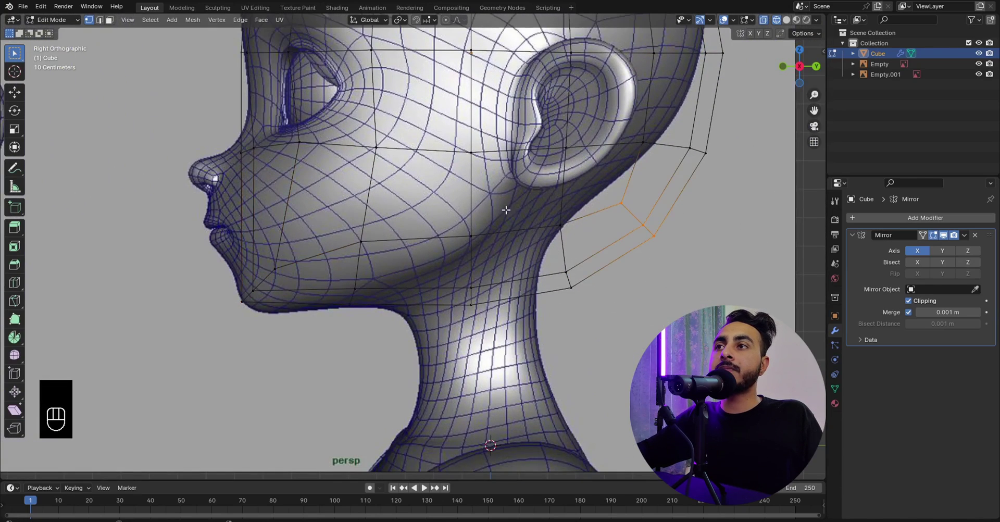
pyautogui.scroll(-3, 505, 209)
pyautogui.scroll(-4, 464, 215)
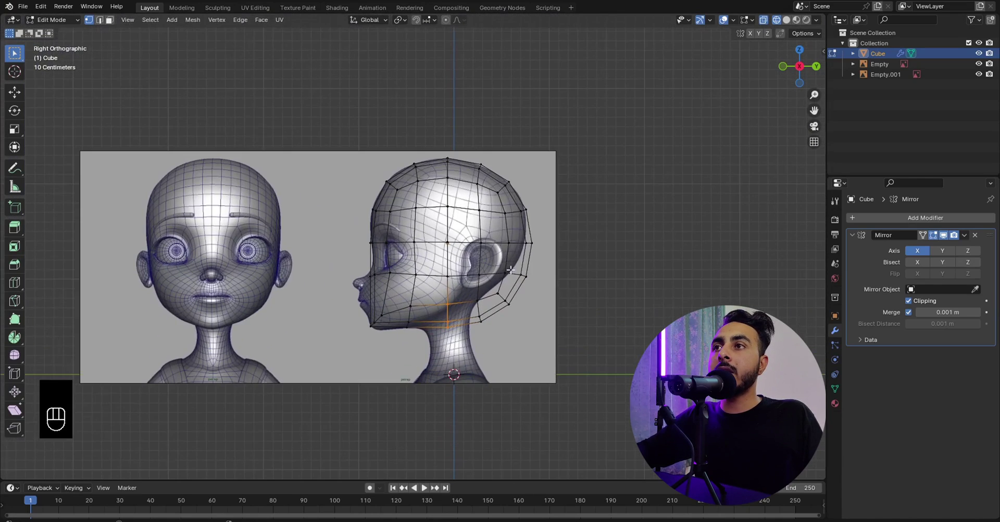
pyautogui.press('Tab')
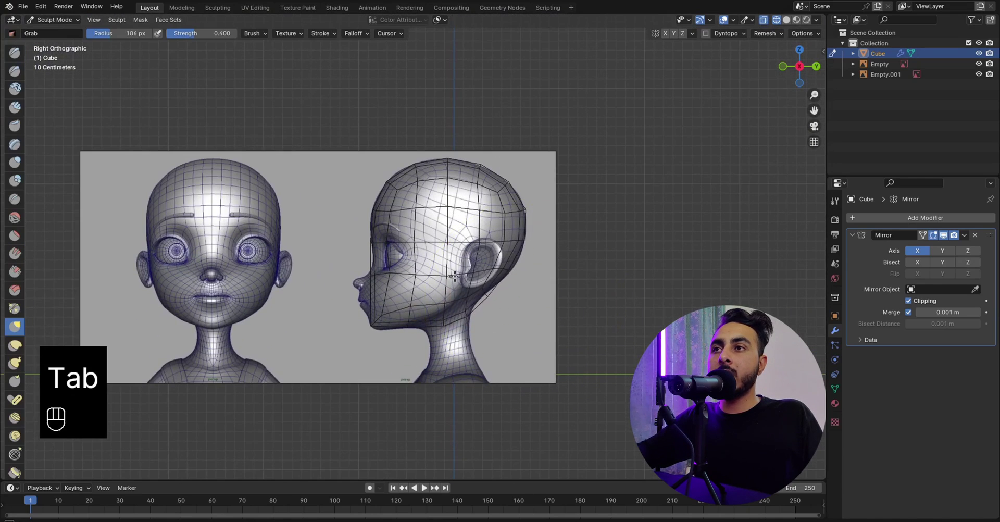
pyautogui.scroll(3, 513, 279)
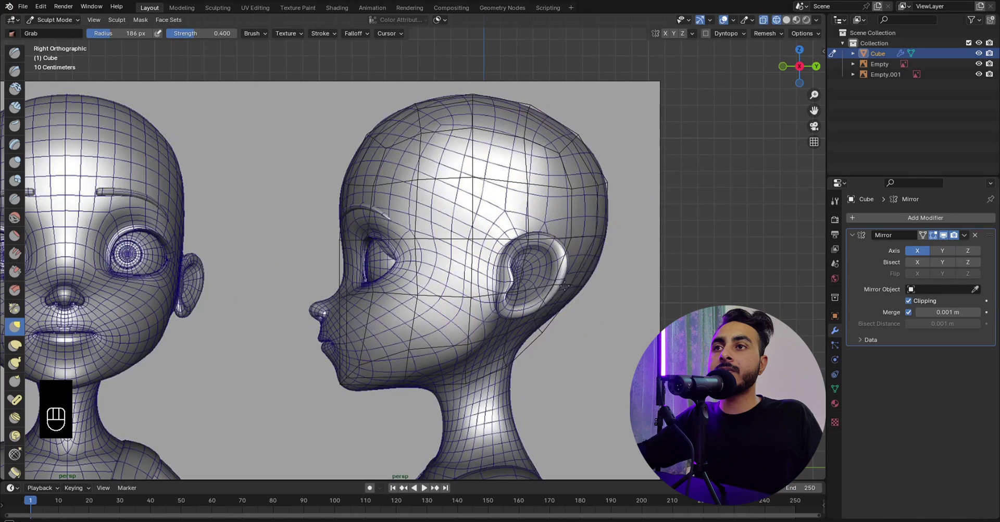
pyautogui.hotkey('ctrl', 'z')
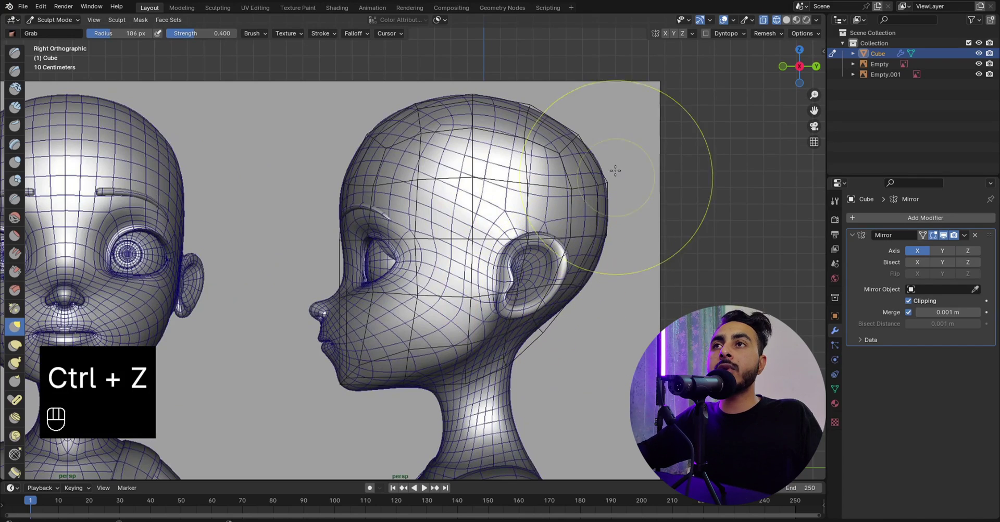
pyautogui.keyDown('shift'); pyautogui.moveTo(508, 331); pyautogui.dragTo(504, 227, button='middle'); pyautogui.keyUp('shift')
pyautogui.scroll(1, 504, 228)
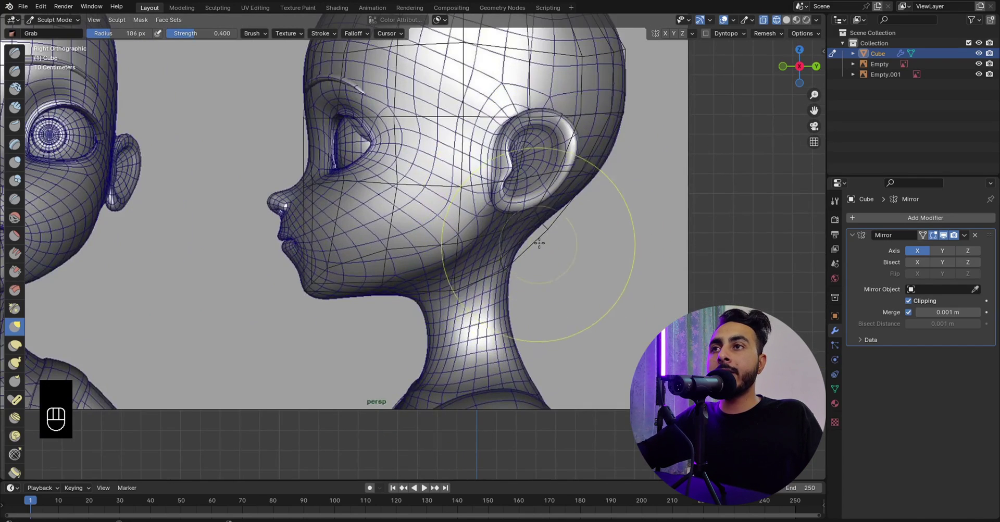
# Check the head in solid shading, then in wireframe edit mode move the vertices behind the jaw and at the nape onto the neck outline.
pyautogui.press('z')
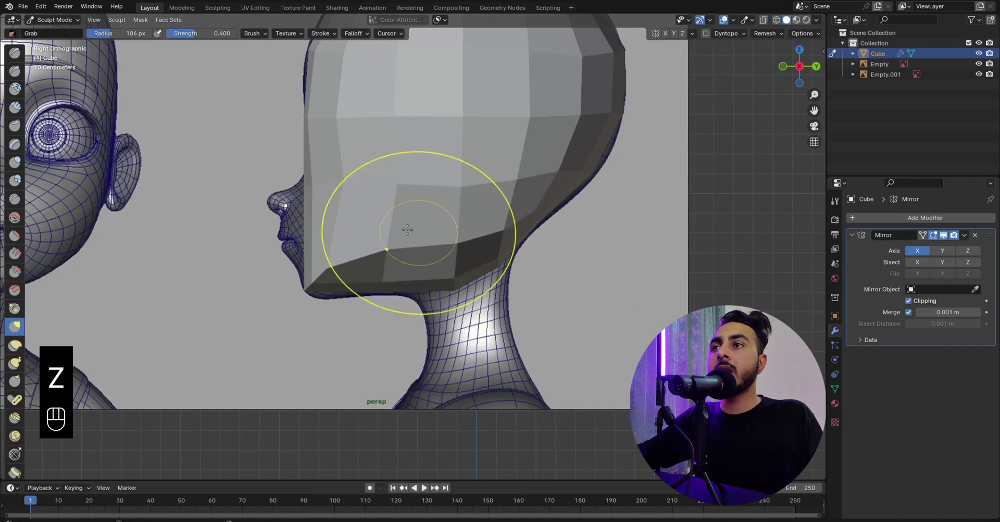
pyautogui.press('Tab')
pyautogui.press('z')
pyautogui.scroll(3, 570, 227)
pyautogui.moveTo(588, 220); pyautogui.dragTo(590, 222)
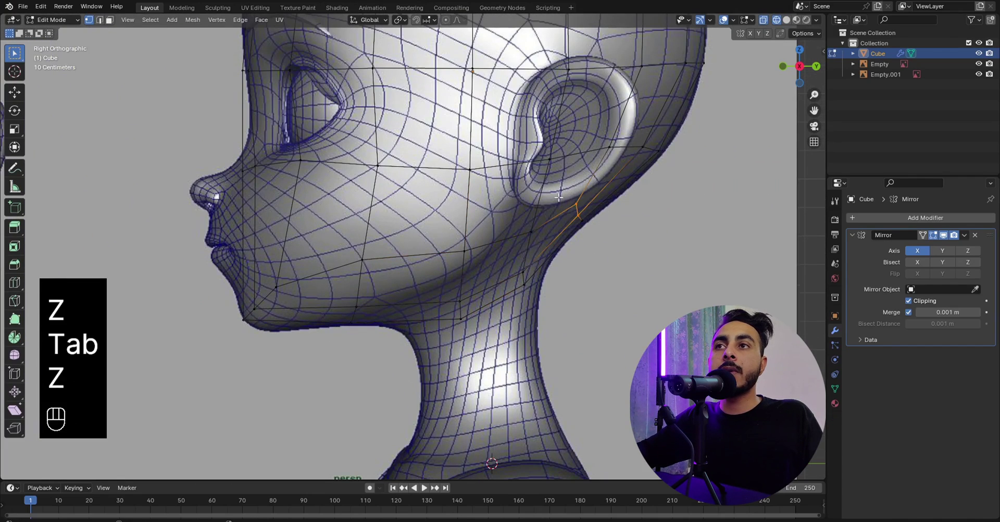
pyautogui.press('g')
pyautogui.click(526, 250)
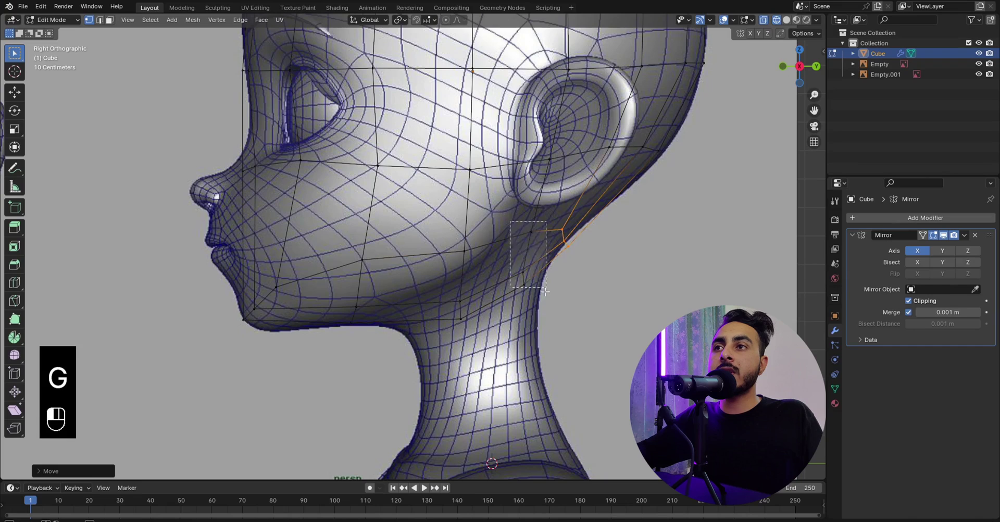
pyautogui.moveTo(545, 291); pyautogui.dragTo(546, 292)
pyautogui.press('g')
pyautogui.click(556, 316)
# Move the vertex column at the rear of the jaw slightly up and forward, checking the shape in solid shading.
pyautogui.moveTo(435, 243); pyautogui.dragTo(485, 331)
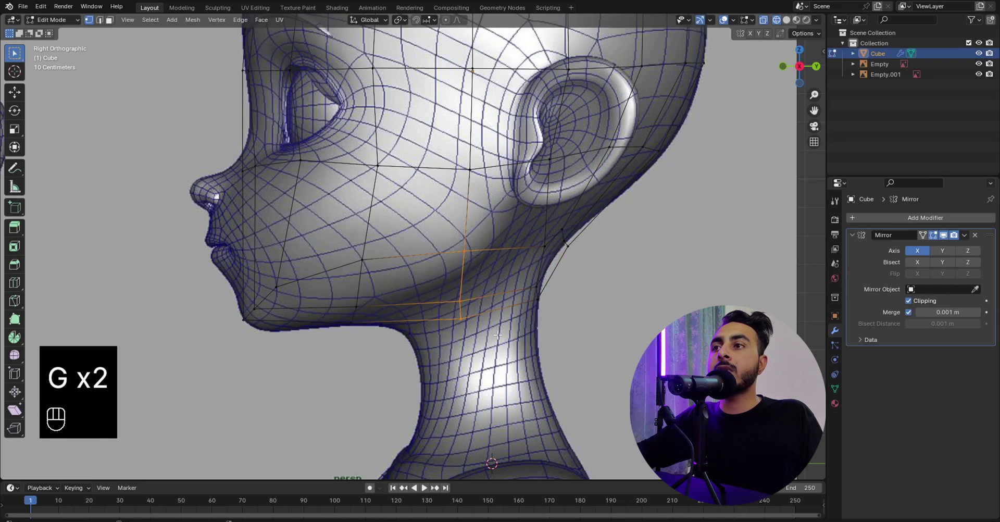
pyautogui.press('g')
pyautogui.click(481, 321)
pyautogui.press('z')
pyautogui.click(472, 303)
pyautogui.keyDown('shift'); pyautogui.moveTo(505, 258); pyautogui.dragTo(527, 281, button='middle'); pyautogui.keyUp('shift')
pyautogui.press('z')
pyautogui.click(442, 281)
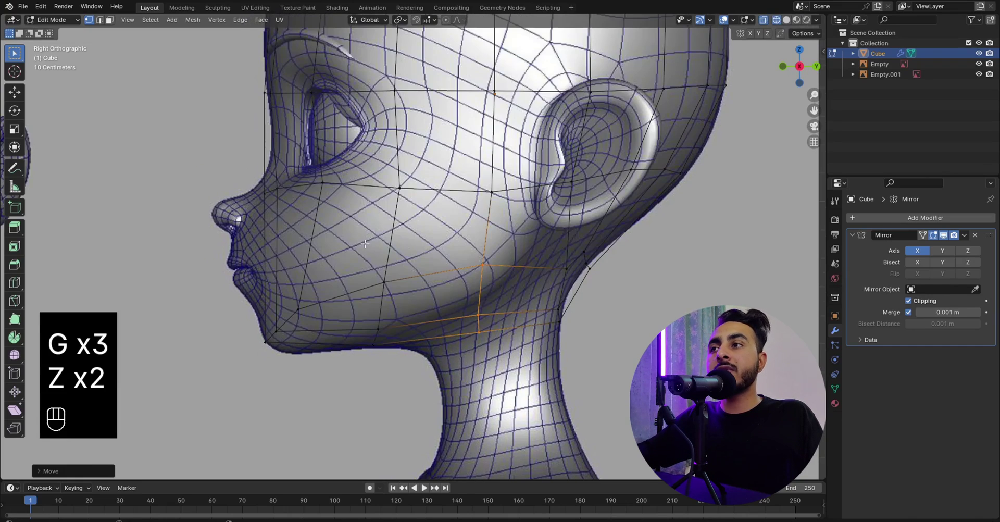
# Lower the two side jawline vertices along Z and rotate them to flatten the edge between them.
pyautogui.moveTo(515, 296); pyautogui.dragTo(515, 296)
pyautogui.press('g')
pyautogui.press('z')
pyautogui.click(508, 323)
pyautogui.press('r')
pyautogui.click(508, 323)
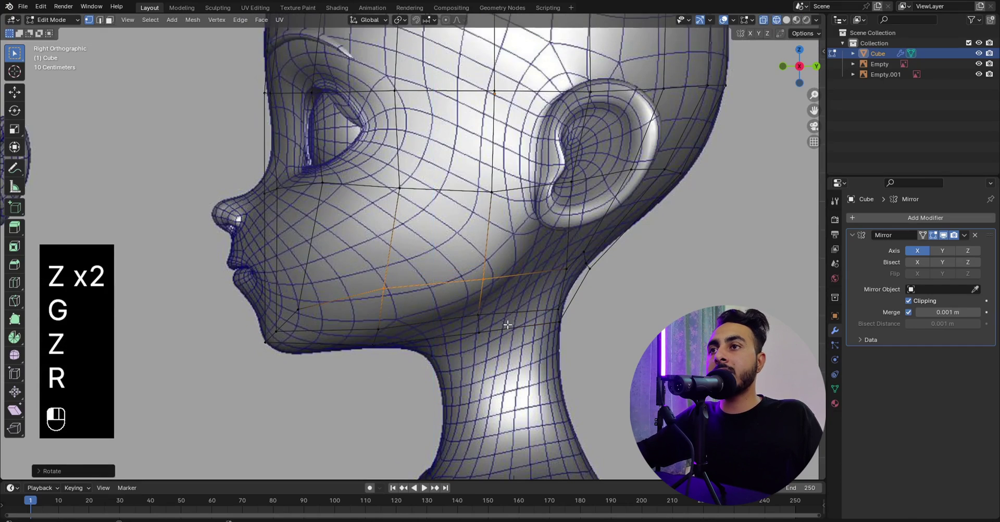
pyautogui.press('g')
pyautogui.press('z')
pyautogui.click(507, 330)
pyautogui.moveTo(562, 240); pyautogui.dragTo(614, 283)
pyautogui.press('g')
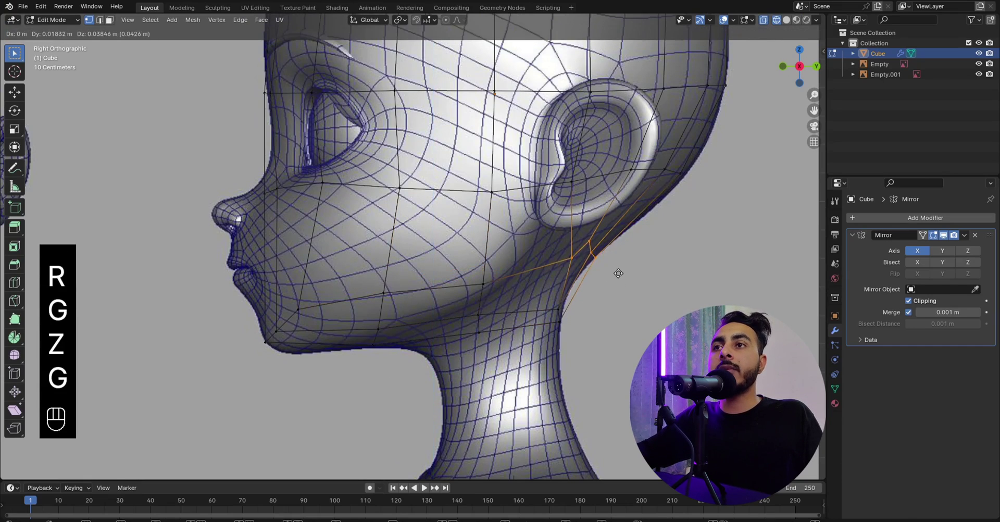
pyautogui.rightClick(618, 272)
# Move the vertices at the back of the neck and the nape one group at a time to follow the reference curve.
pyautogui.click(564, 268)
pyautogui.press('g')
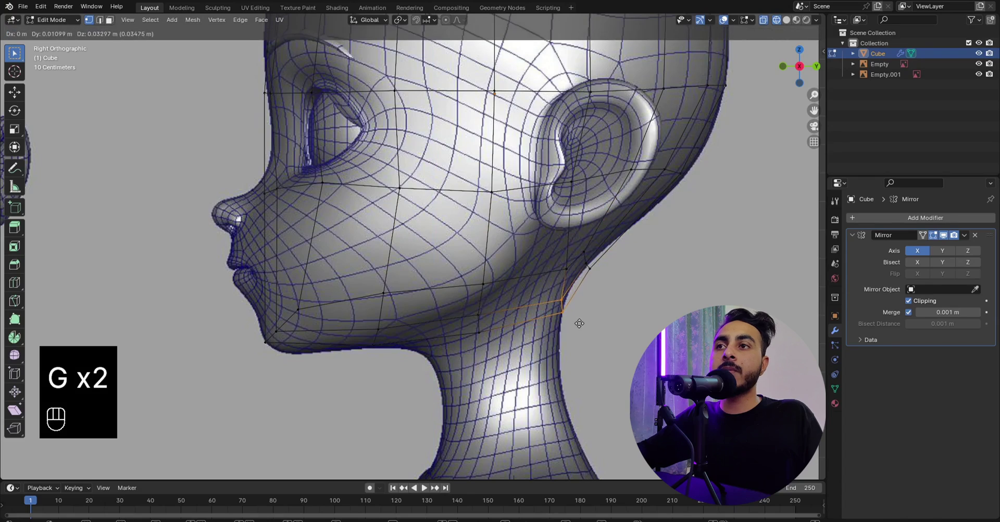
pyautogui.click(579, 328)
pyautogui.moveTo(557, 262); pyautogui.dragTo(579, 279)
pyautogui.press('g')
pyautogui.click(577, 279)
pyautogui.moveTo(575, 241); pyautogui.dragTo(607, 293)
pyautogui.press('g')
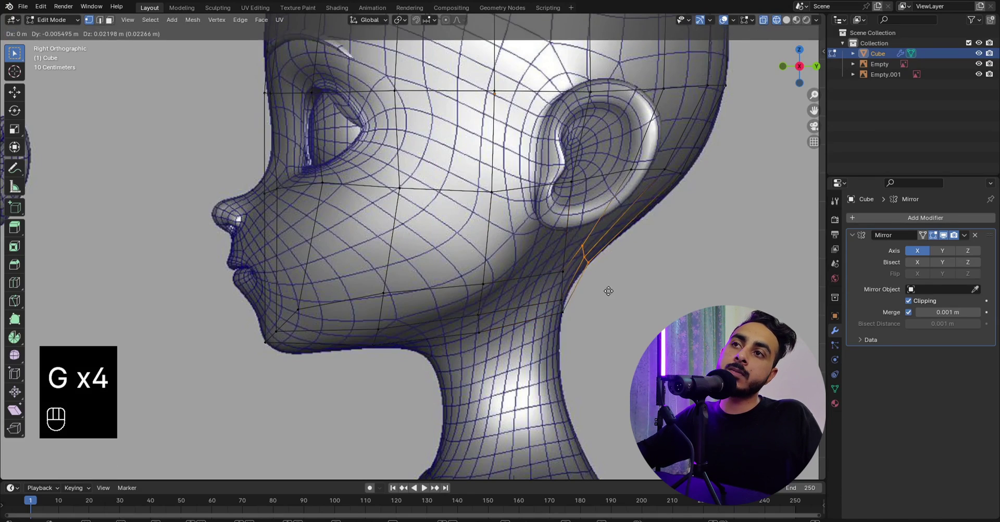
pyautogui.click(607, 290)
# Select the horizontal edge loop below the eyes and scale it along Z to level it.
pyautogui.keyDown('alt'); pyautogui.keyDown('shift'); pyautogui.moveTo(632, 205); pyautogui.dragTo(644, 251); pyautogui.keyUp('shift'); pyautogui.keyUp('alt')
pyautogui.click(415, 237)
pyautogui.keyDown('alt'); pyautogui.keyDown('shift'); pyautogui.click(435, 239); pyautogui.keyUp('shift'); pyautogui.keyUp('alt')
pyautogui.press('s')
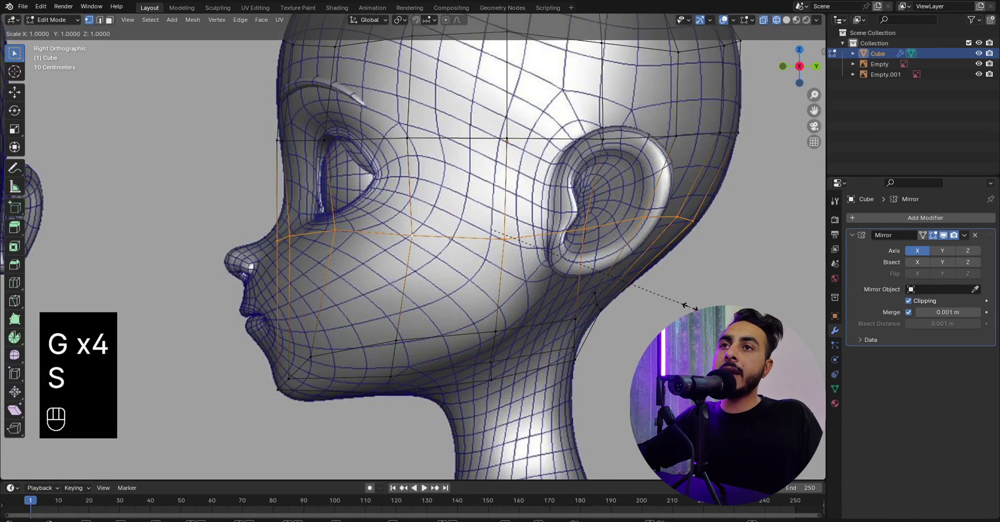
pyautogui.click(632, 236)
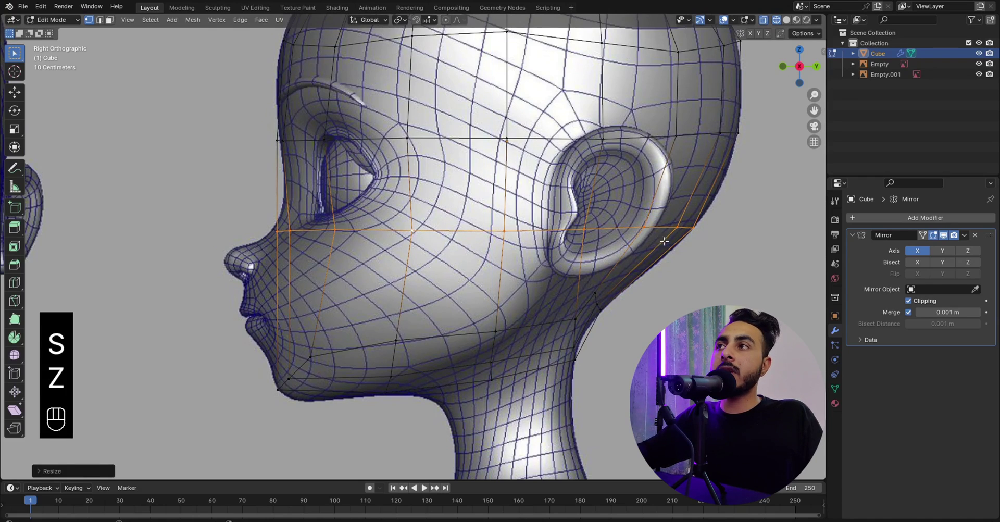
# Level the edge loop just above the eyes by scaling it along Z, and raise it slightly along Z.
pyautogui.keyDown('alt'); pyautogui.click(698, 135); pyautogui.keyUp('alt')
pyautogui.press('s')
pyautogui.press('z')
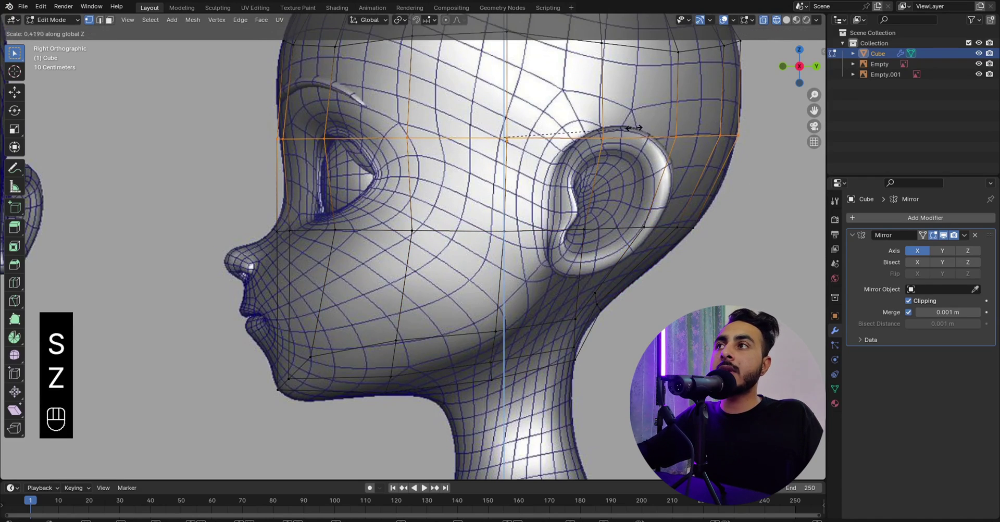
pyautogui.keyDown('shift'); pyautogui.moveTo(633, 127); pyautogui.dragTo(630, 147, button='middle'); pyautogui.keyUp('shift')
pyautogui.press('g')
pyautogui.press('z')
pyautogui.click(599, 164)
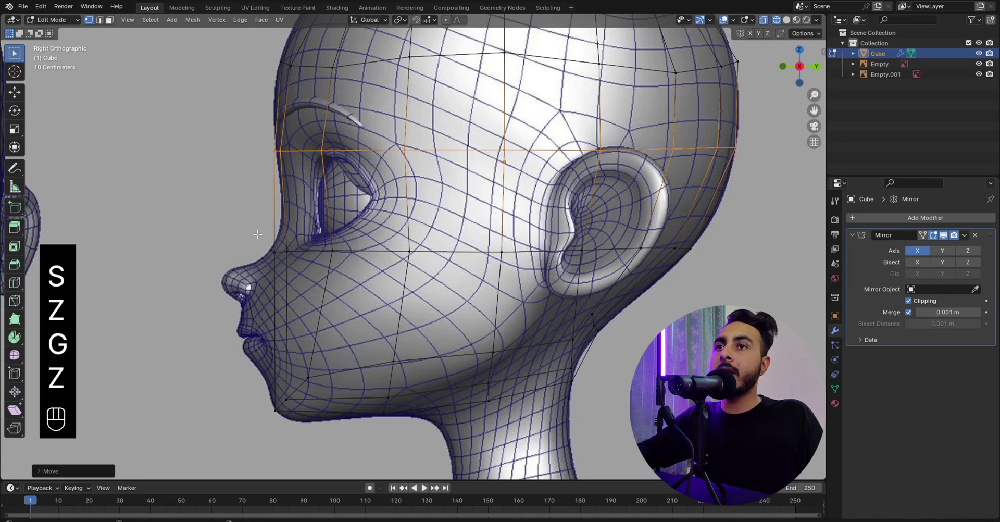
# Raise the edge loop below the eyes to the lower eye edge along Z and adjust its front vertices along Y.
pyautogui.moveTo(815, 282); pyautogui.dragTo(815, 282)
pyautogui.press('g')
pyautogui.press('z')
pyautogui.click(816, 270)
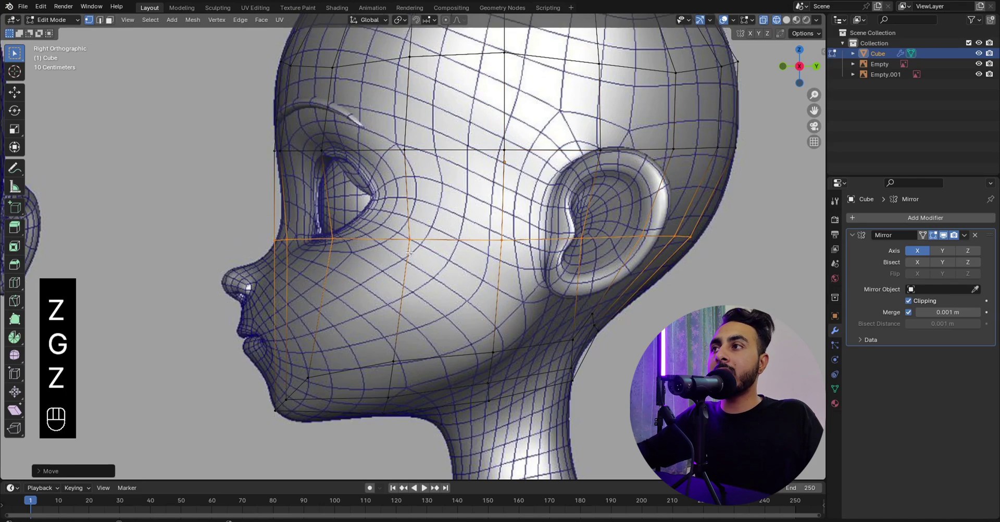
pyautogui.moveTo(290, 243); pyautogui.dragTo(298, 248)
pyautogui.press('g')
pyautogui.press('y')
pyautogui.click(290, 248)
# In the front view, pull the sides of the head inward with the Grab brush in sculpt mode to match the cheek and jaw outline.
pyautogui.press('KP_1')
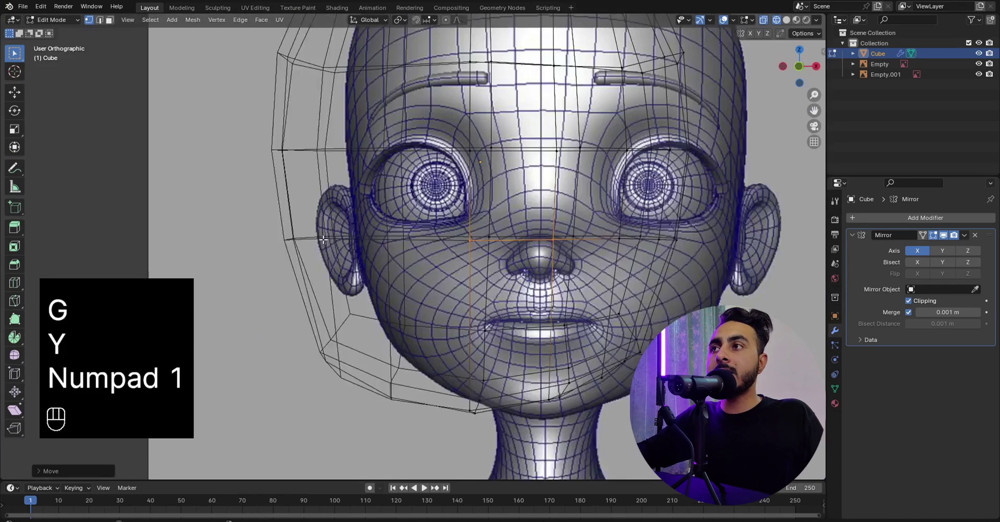
pyautogui.press('z')
pyautogui.scroll(-3, 649, 241)
pyautogui.press('Tab')
pyautogui.press('z')
pyautogui.press('Tab')
pyautogui.keyDown('shift'); pyautogui.moveTo(546, 344); pyautogui.dragTo(509, 297, button='middle'); pyautogui.keyUp('shift')
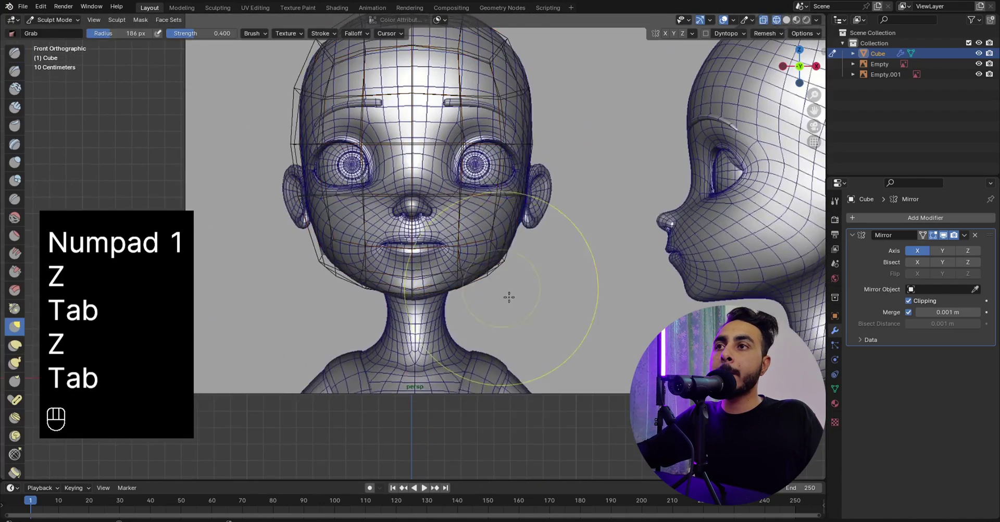
pyautogui.scroll(3, 531, 302)
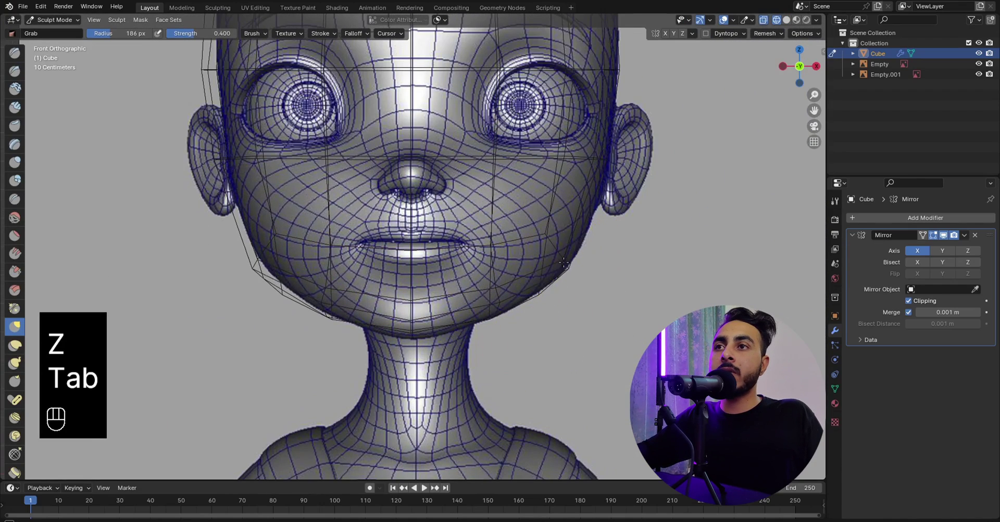
# In edit mode, add a horizontal loop cut across the lower face between the eye loop and the jawline, and switch to the right side view.
pyautogui.press('z')
pyautogui.press('Tab')
pyautogui.hotkey('ctrl', 'r')
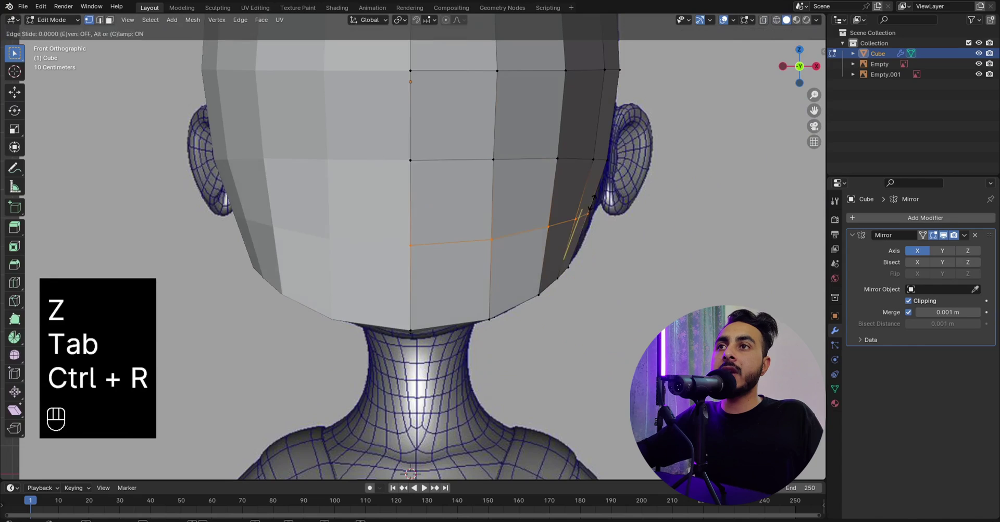
pyautogui.press('KP_3')
pyautogui.click(588, 202)
# Show the mesh as wireframe and remove the surplus vertices at the nape.
pyautogui.press('z')
pyautogui.click(479, 186)
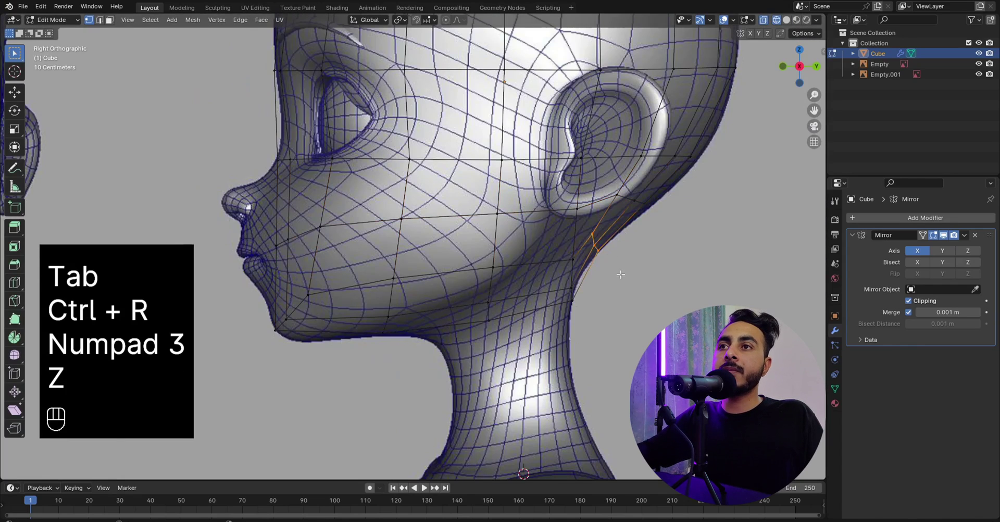
pyautogui.press('x')
pyautogui.click(697, 256)
# Raise the vertices at the back of the neck and lower the nape vertices of the new loop to fit the profile.
pyautogui.moveTo(536, 224); pyautogui.dragTo(590, 315)
pyautogui.press('g')
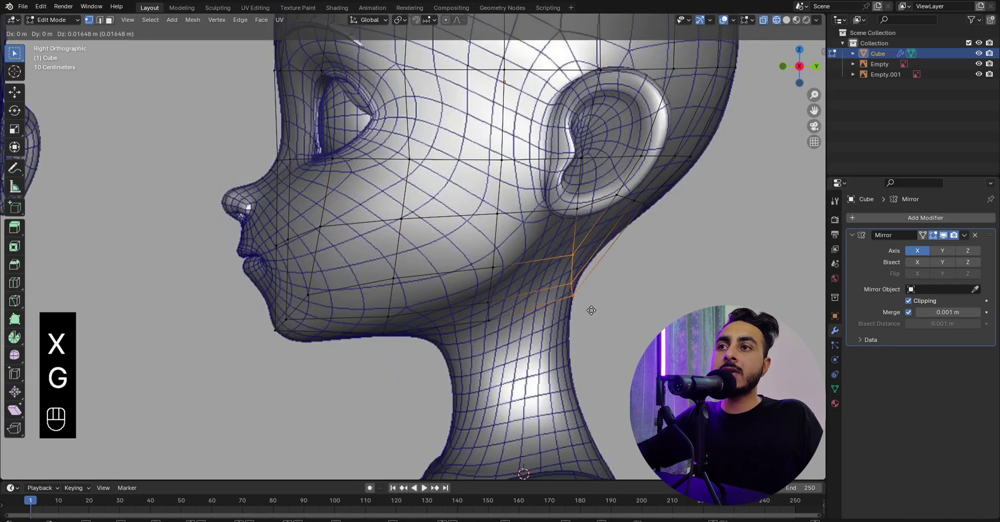
pyautogui.click(591, 310)
pyautogui.press('g')
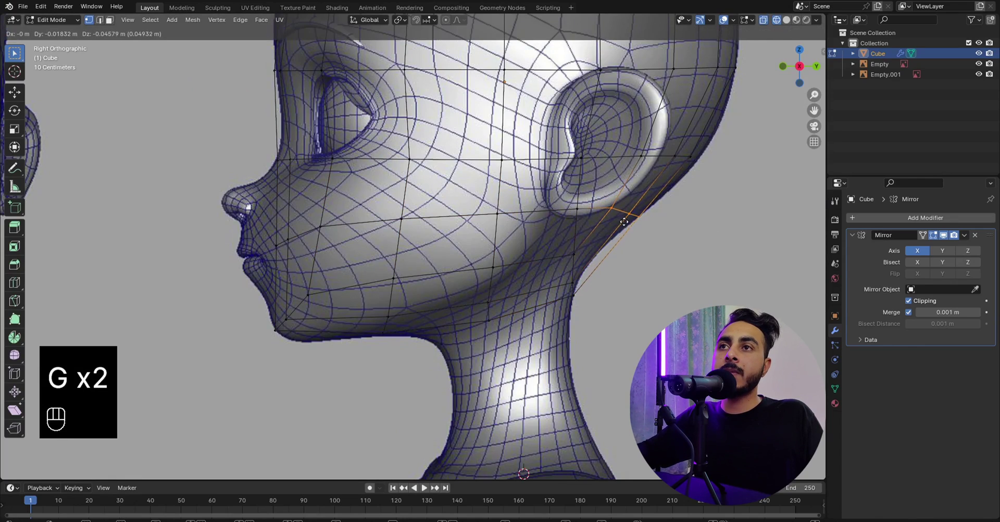
pyautogui.click(622, 222)
# Select the whole new loop across the lower face and flatten it by scaling to 0 along Z.
pyautogui.keyDown('shift'); pyautogui.moveTo(257, 198); pyautogui.dragTo(591, 237); pyautogui.keyUp('shift')
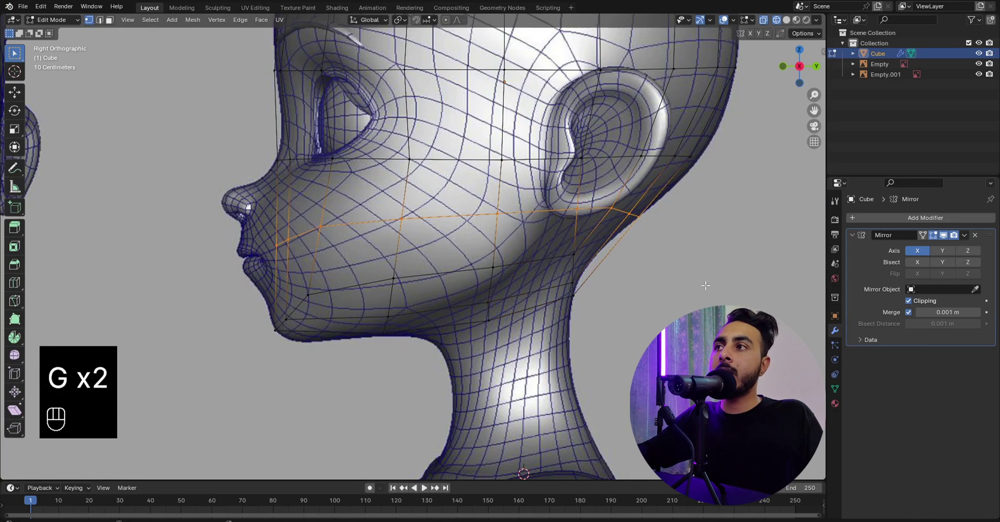
pyautogui.press('s')
pyautogui.press('z')
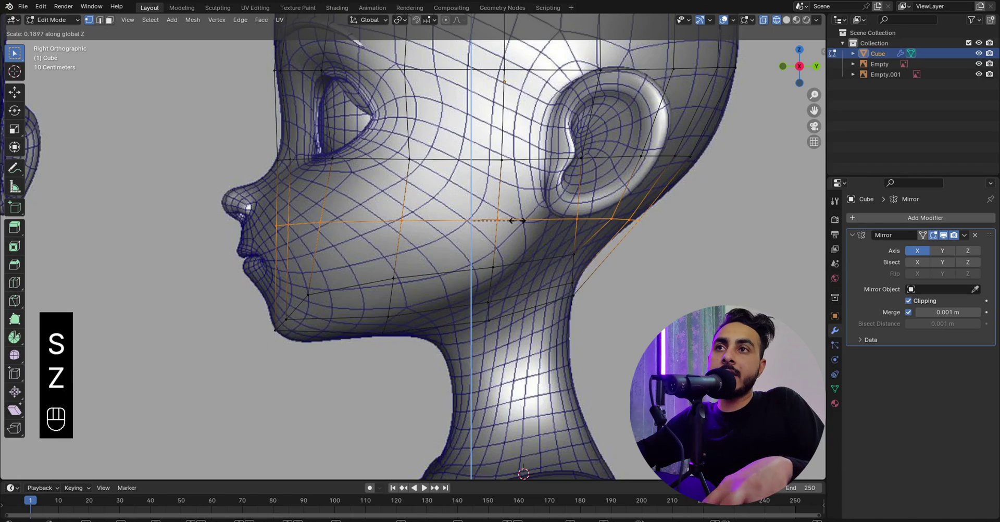
pyautogui.press('KP_0')
pyautogui.press('KP_Enter')
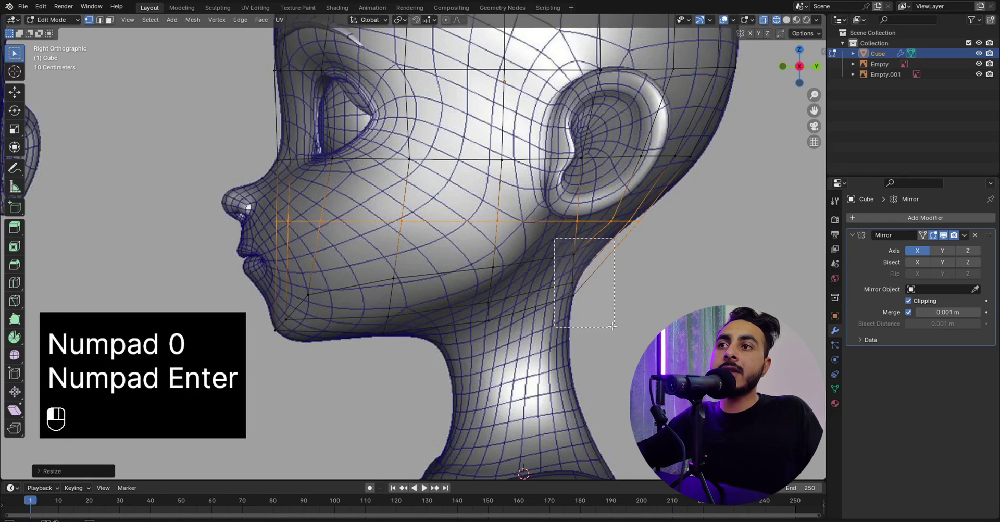
# Move the neck vertices forward and shift the nape vertices above them onto the reference outline.
pyautogui.moveTo(612, 326); pyautogui.dragTo(612, 326)
pyautogui.press('g')
pyautogui.click(589, 338)
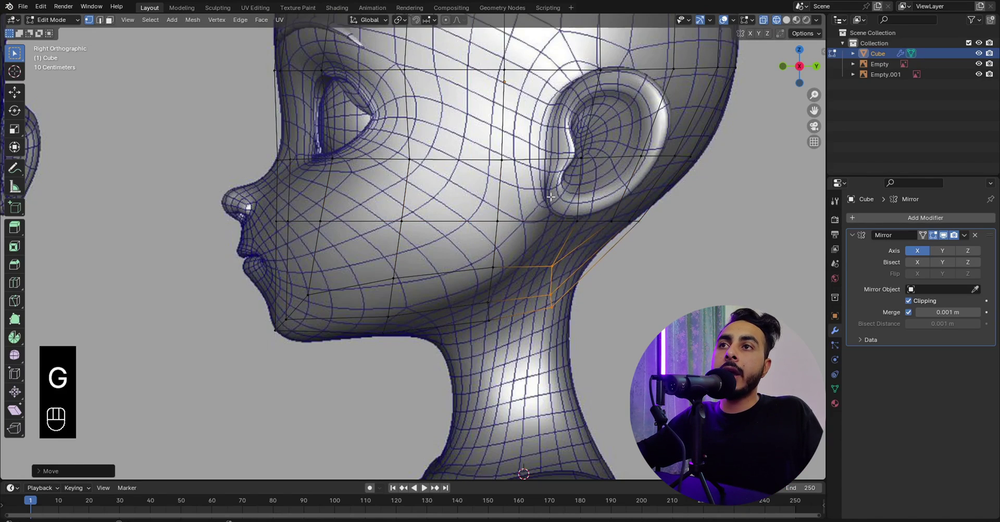
pyautogui.press('g')
pyautogui.click(551, 234)
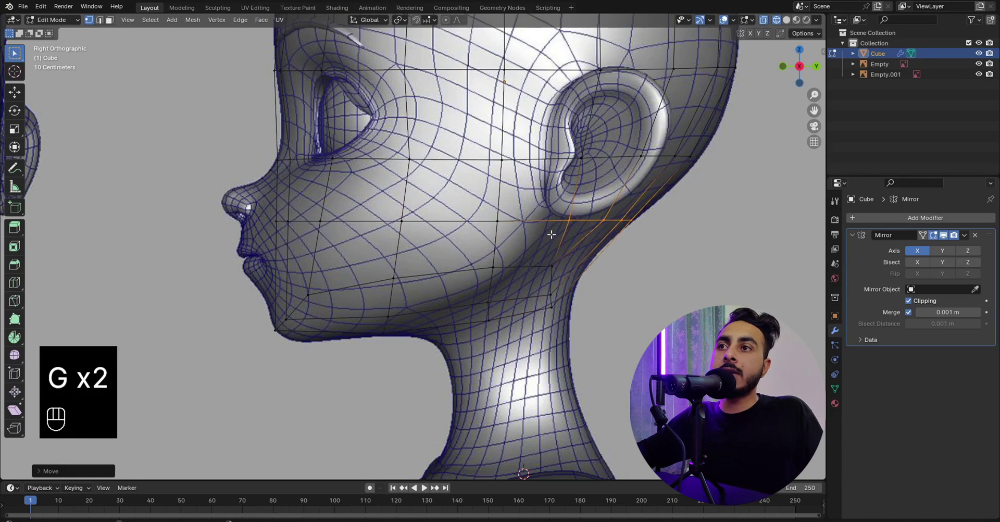
# Move and rotate the selected nape vertices so they follow the reference curve where the head meets the neck.
pyautogui.press('g')
pyautogui.click(587, 312)
pyautogui.press('z')
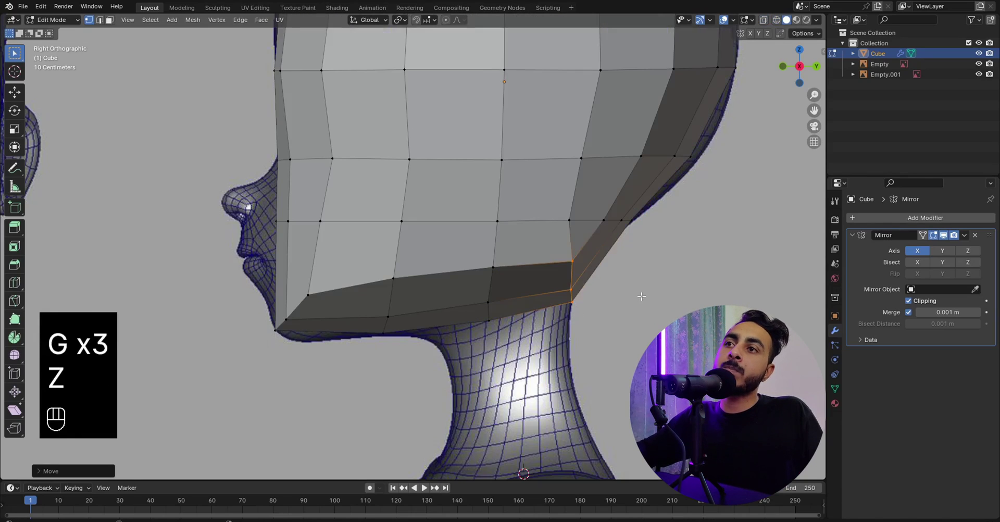
pyautogui.press('r')
pyautogui.click(635, 274)
pyautogui.press('g')
pyautogui.press('z')
pyautogui.press('g')
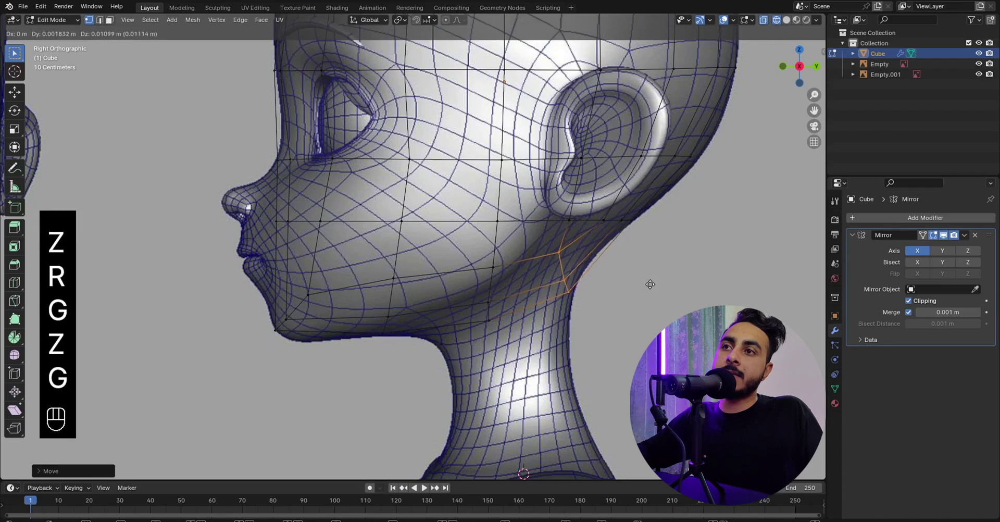
pyautogui.click(651, 283)
pyautogui.press('z')
pyautogui.press('Tab')
pyautogui.click(548, 305)
pyautogui.press('KP_1')
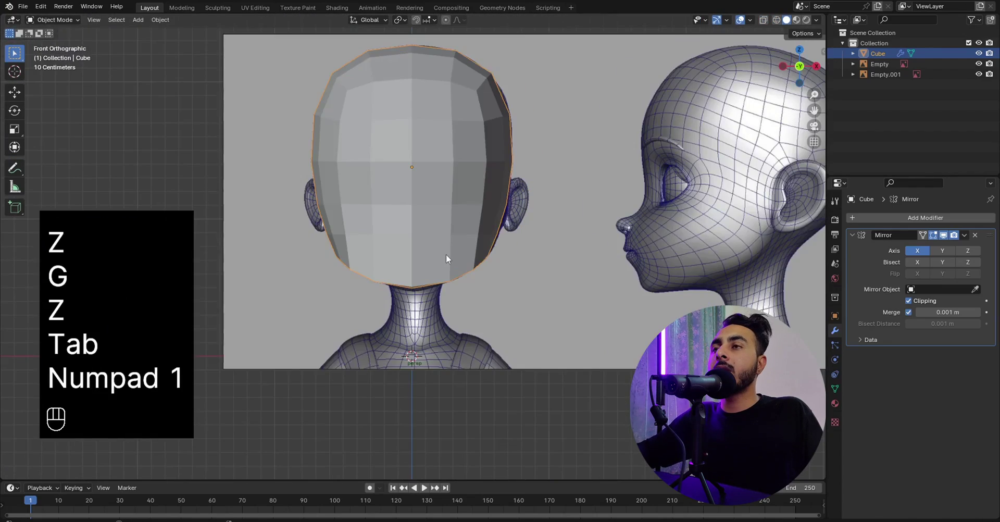
# Move the front vertices of the mouth-level loop forward onto the reference profile in side view.
pyautogui.press('KP_3')
pyautogui.keyDown('shift'); pyautogui.moveTo(473, 226); pyautogui.dragTo(530, 192, button='middle'); pyautogui.keyUp('shift')
pyautogui.scroll(1, 530, 192)
pyautogui.press('Tab')
pyautogui.press('z')
pyautogui.keyDown('shift'); pyautogui.moveTo(458, 187); pyautogui.dragTo(458, 206, button='middle'); pyautogui.keyUp('shift')
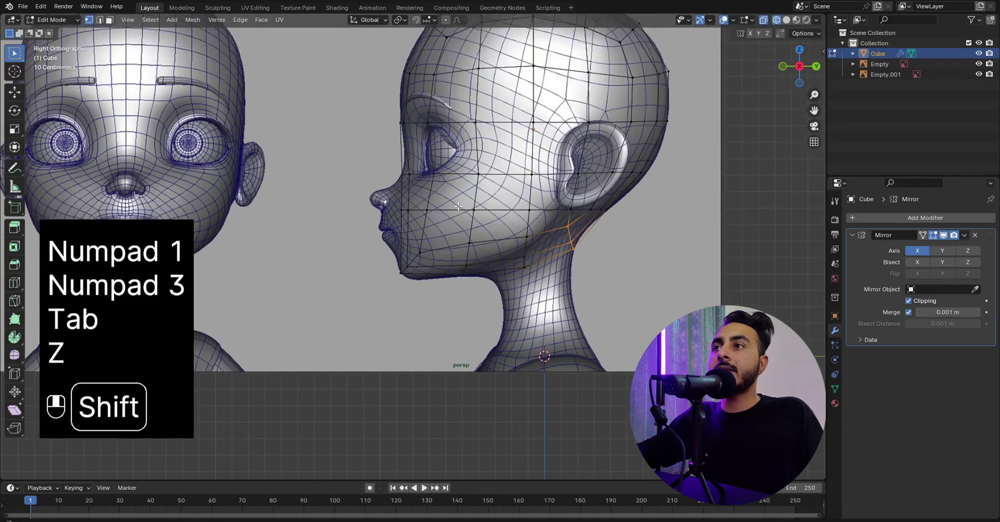
pyautogui.scroll(4, 458, 207)
pyautogui.moveTo(364, 149); pyautogui.dragTo(492, 200)
pyautogui.press('g')
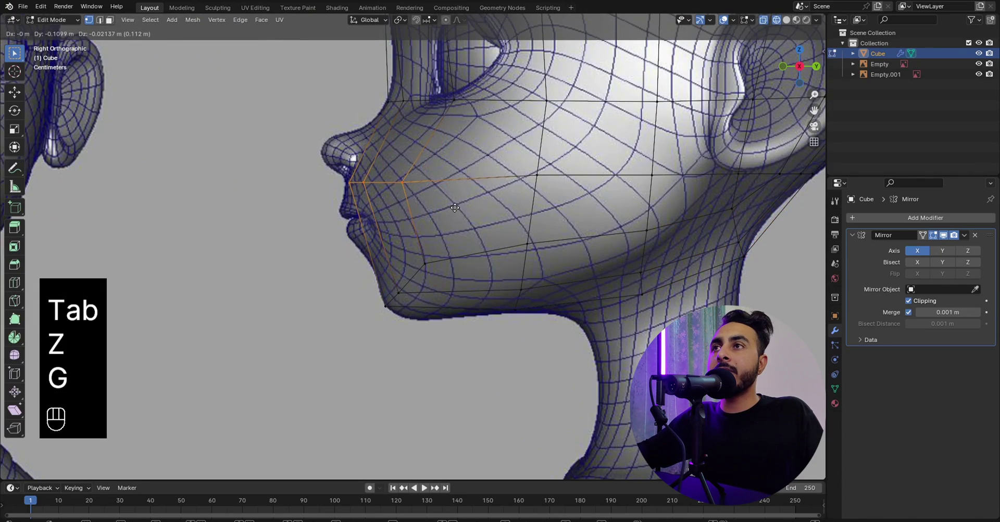
pyautogui.click(454, 207)
# Move the neighbouring cheek vertex forward in side view to even out the loop spacing.
pyautogui.press('KP_1')
pyautogui.press('z')
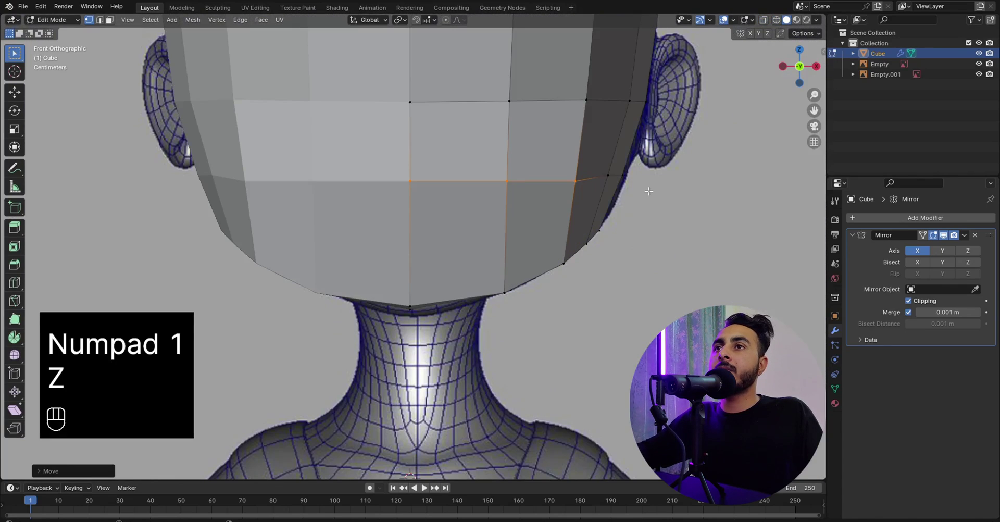
pyautogui.press('KP_3')
pyautogui.press('g')
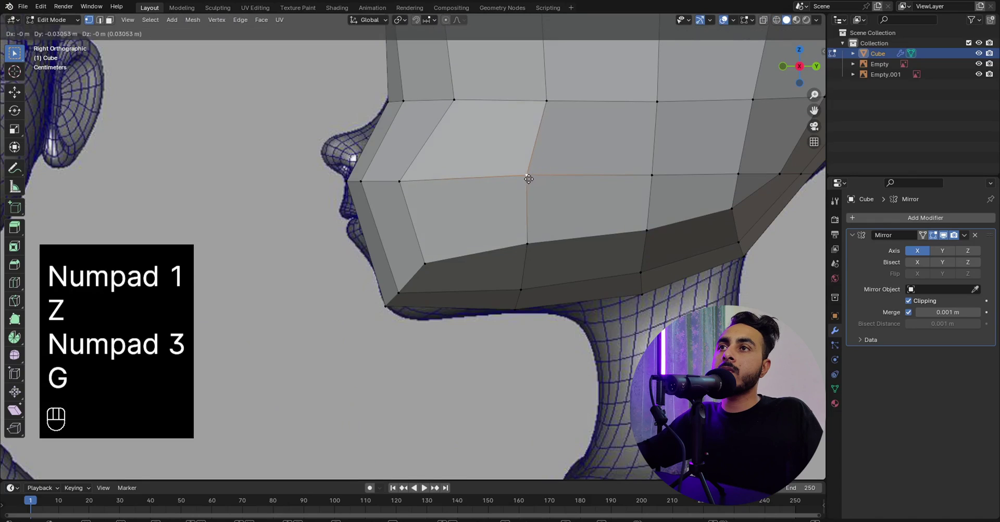
pyautogui.scroll(-5, 536, 175)
pyautogui.moveTo(540, 174); pyautogui.dragTo(598, 172, button='middle')
# Shift the cheek vertex along X in front view onto the reference face outline.
pyautogui.press('KP_1')
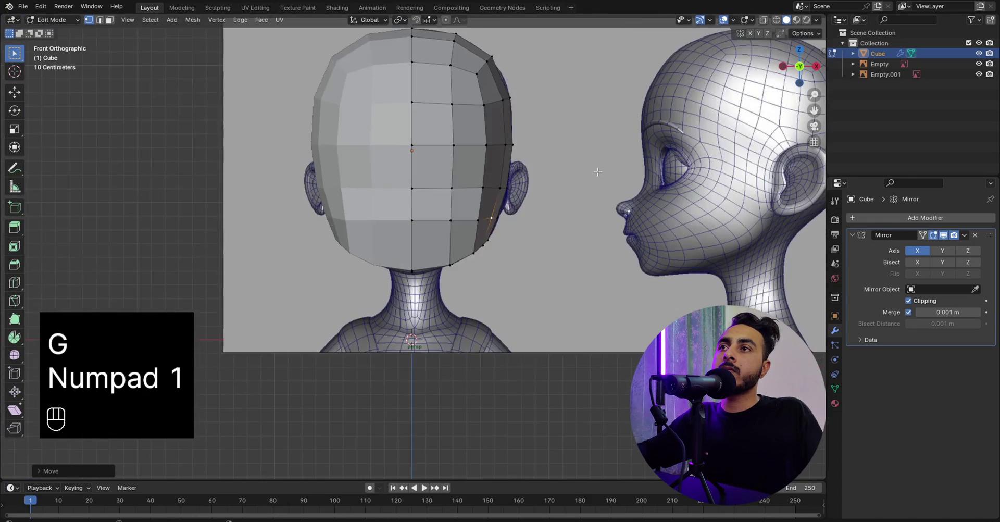
pyautogui.scroll(4, 558, 192)
pyautogui.press('z')
pyautogui.press('g')
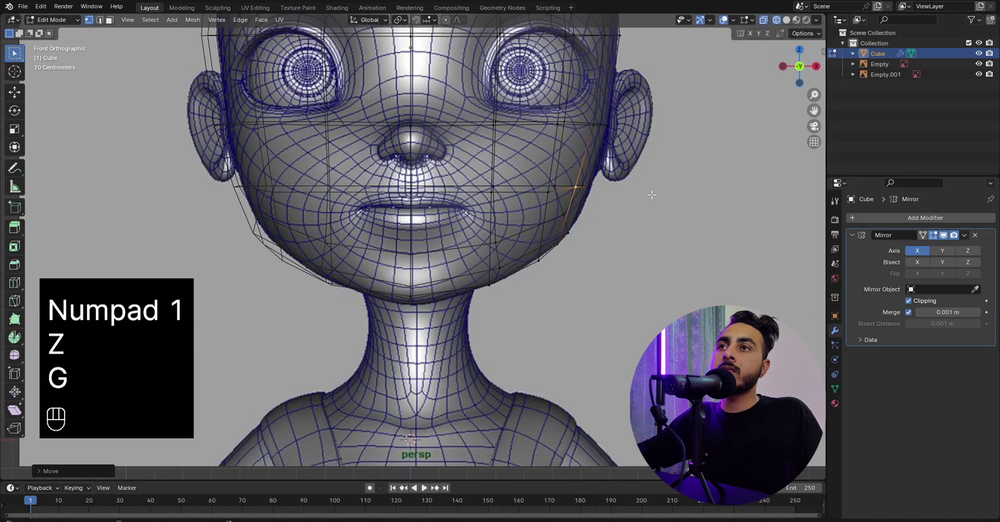
pyautogui.press('g')
pyautogui.press('x')
pyautogui.click(653, 194)
pyautogui.press('z')
# Review the blocked-out head against the references in solid shading.
pyautogui.press('z')
pyautogui.press('Tab')
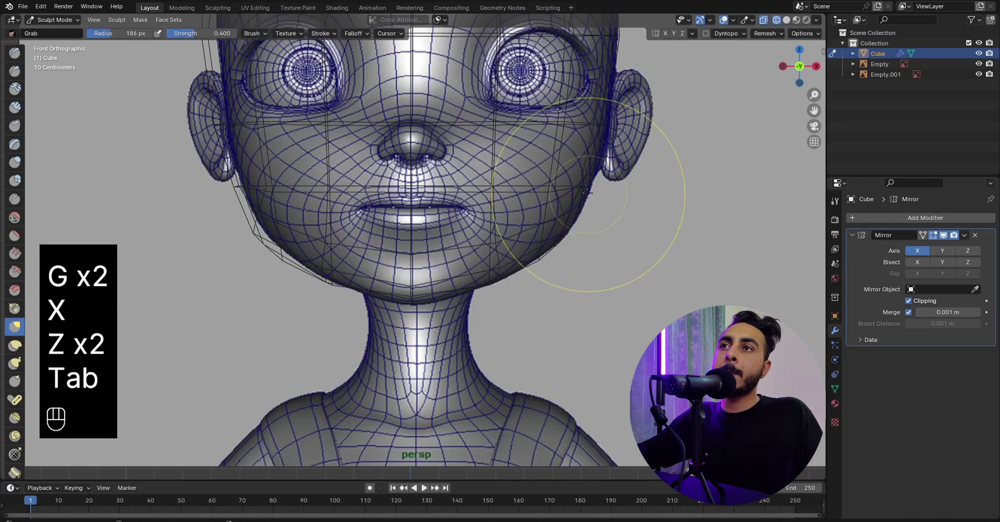
pyautogui.scroll(-4, 591, 190)
pyautogui.press('z')
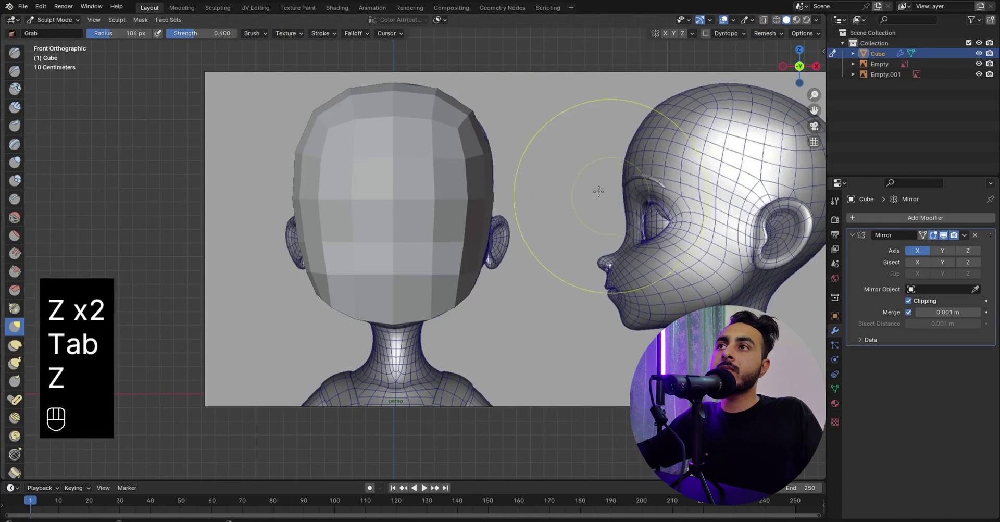
pyautogui.press('Tab')
pyautogui.hotkey('ctrl', 'a')
pyautogui.keyDown('shift'); pyautogui.moveTo(576, 160); pyautogui.dragTo(488, 103, button='middle'); pyautogui.keyUp('shift')
pyautogui.click(594, 180)
pyautogui.scroll(-4, 498, 155)
pyautogui.scroll(5, 583, 174)
# Delete the faces on the underside of the head where the neck attaches.
pyautogui.press('Tab')
pyautogui.moveTo(590, 171); pyautogui.dragTo(510, 198, button='middle')
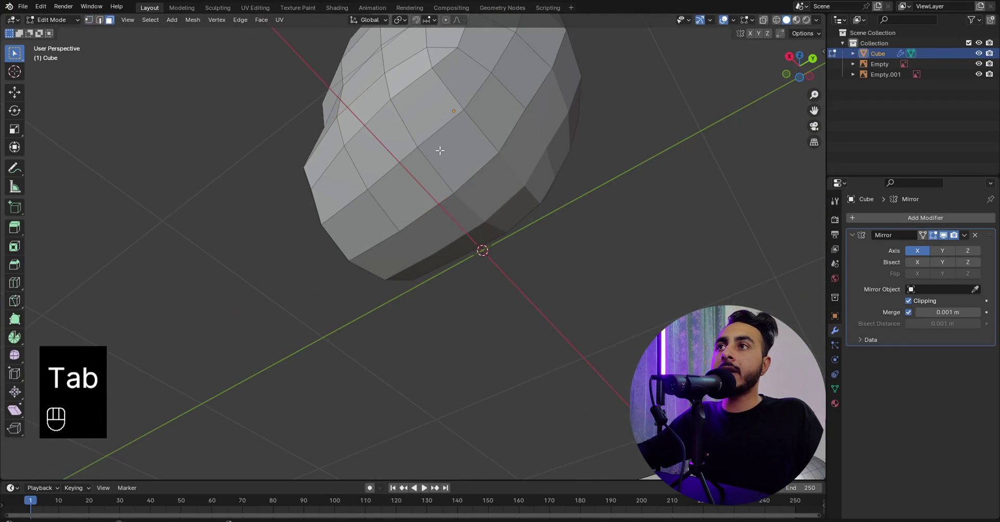
pyautogui.press('KP_3')
pyautogui.press('z')
pyautogui.keyDown('shift'); pyautogui.moveTo(468, 245); pyautogui.dragTo(415, 214, button='middle'); pyautogui.keyUp('shift')
pyautogui.scroll(3, 514, 255)
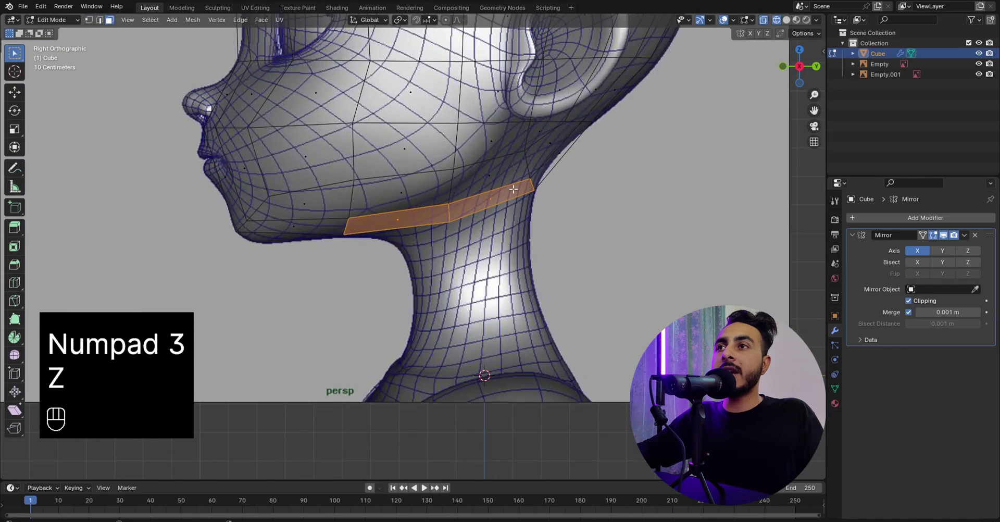
pyautogui.press('z')
pyautogui.moveTo(567, 241); pyautogui.dragTo(553, 112, button='middle')
pyautogui.press('x')
pyautogui.click(555, 106)
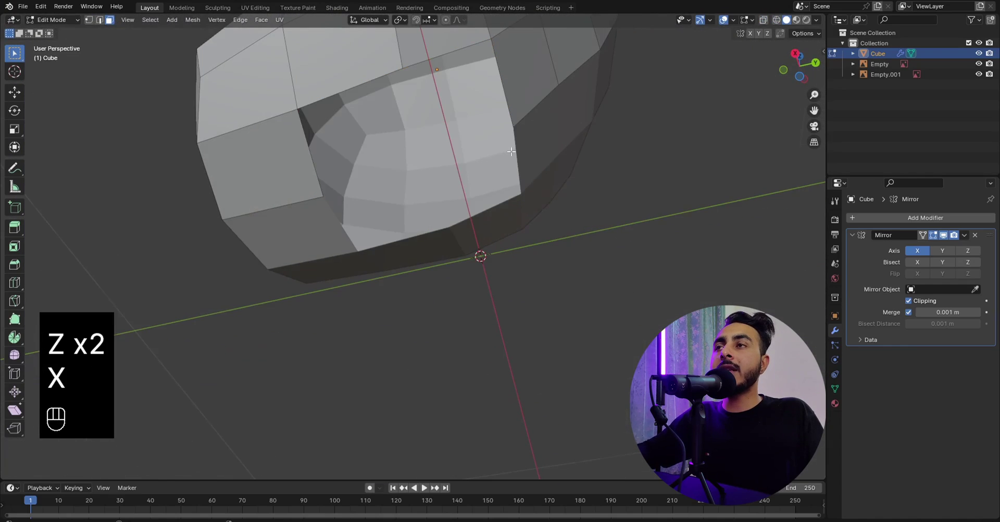
# Select the border edges of the neck opening and move the rear edge onto the reference nape outline.
pyautogui.moveTo(503, 140); pyautogui.dragTo(473, 150, button='middle')
pyautogui.click(99, 20)
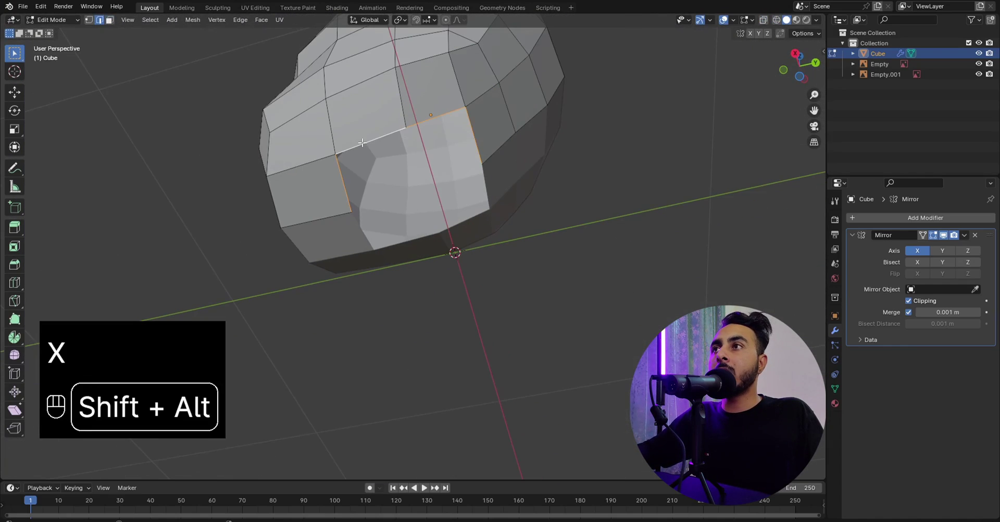
pyautogui.press('KP_3')
pyautogui.press('z')
pyautogui.click(523, 219)
pyautogui.scroll(2, 592, 220)
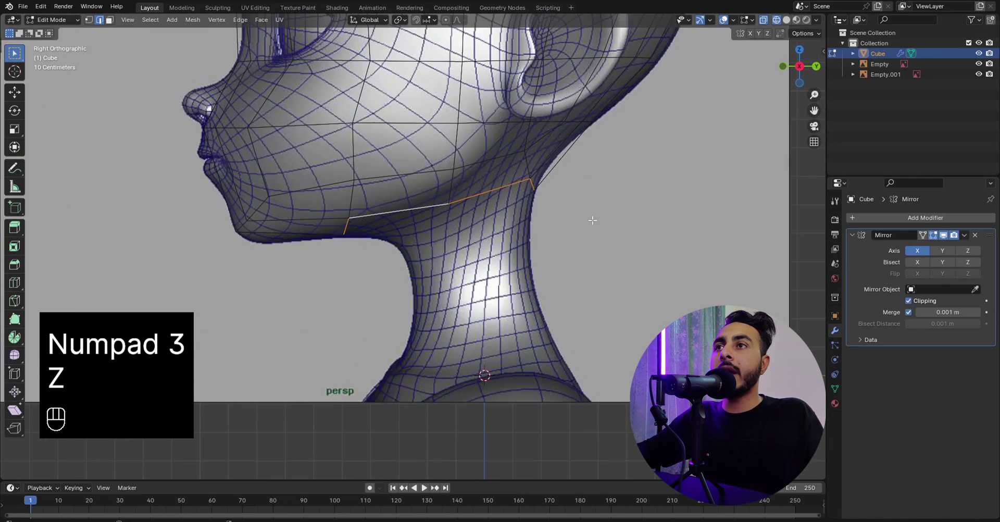
pyautogui.press('g')
pyautogui.click(546, 180)
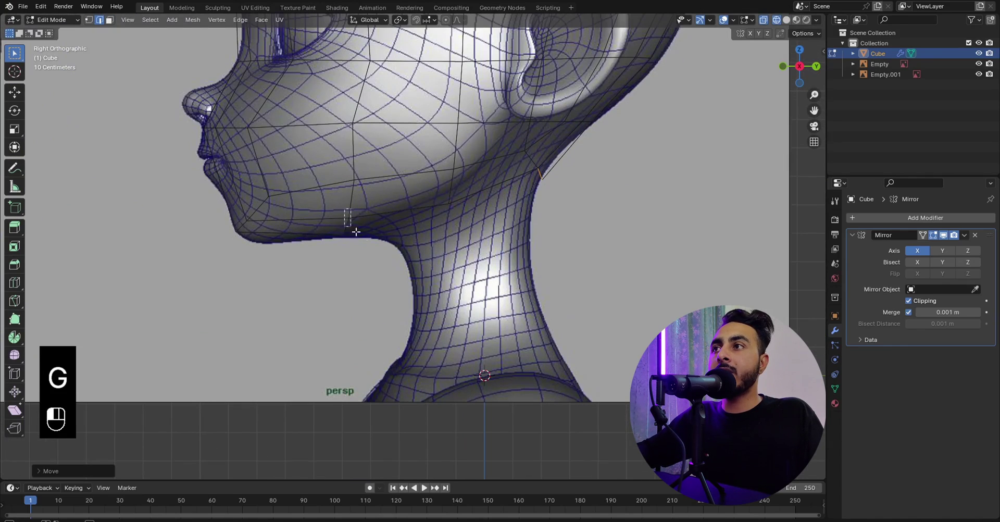
# Move the front edge of the neck opening back toward the throat of the reference.
pyautogui.moveTo(356, 231); pyautogui.dragTo(362, 239)
pyautogui.press('g')
pyautogui.rightClick(379, 243)
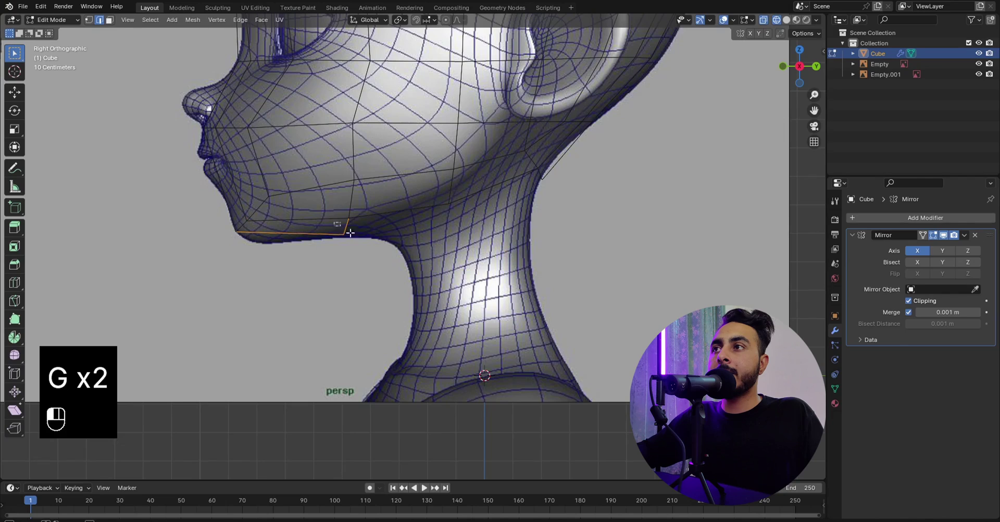
pyautogui.press('g')
pyautogui.click(346, 224)
pyautogui.press('g')
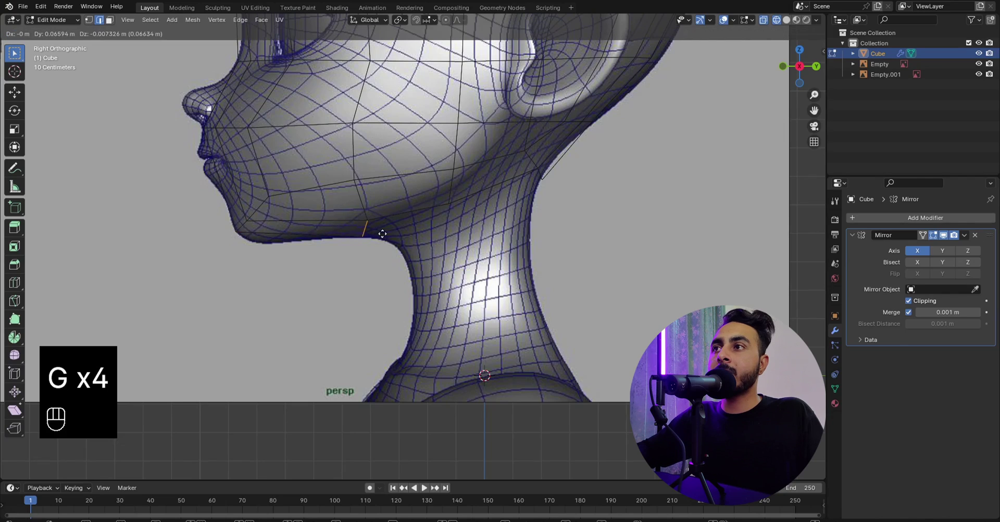
pyautogui.click(363, 208)
# Extrude the neck opening's border loop downward and scale it to the reference neck thickness.
pyautogui.keyDown('alt'); pyautogui.click(428, 203); pyautogui.keyUp('alt')
pyautogui.press('e')
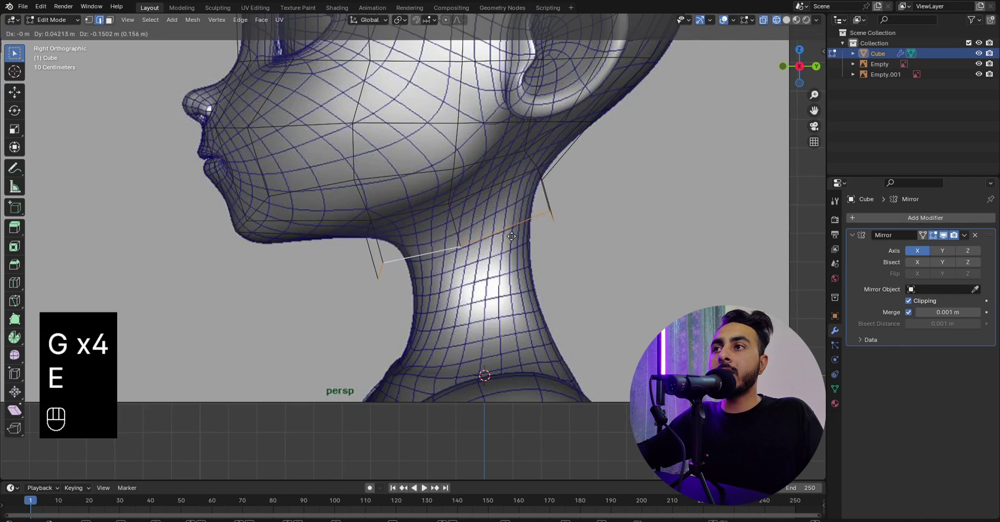
pyautogui.click(526, 237)
pyautogui.press('s')
pyautogui.click(592, 283)
pyautogui.press('s')
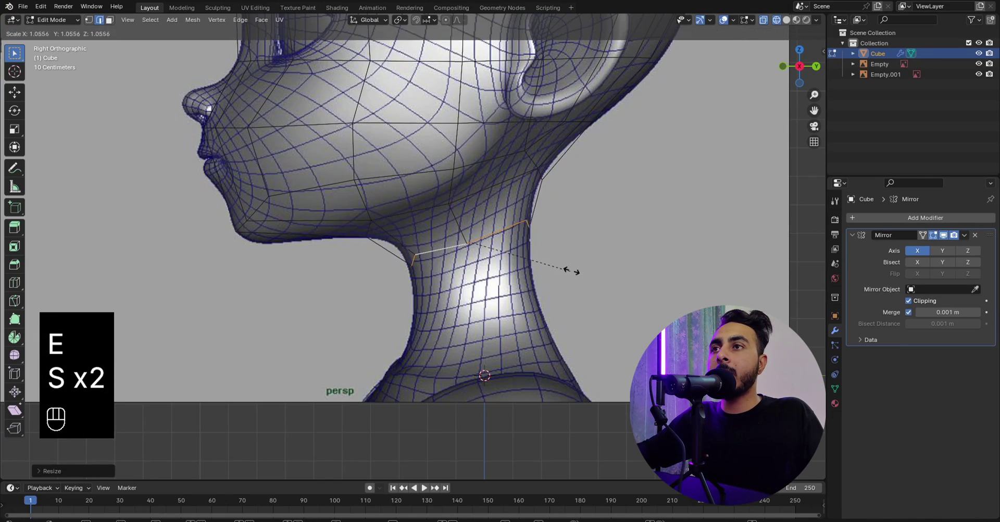
pyautogui.click(575, 281)
# Rotate the extruded neck loop and squash it along Z.
pyautogui.press('r')
pyautogui.click(576, 283)
pyautogui.press('s')
pyautogui.press('z')
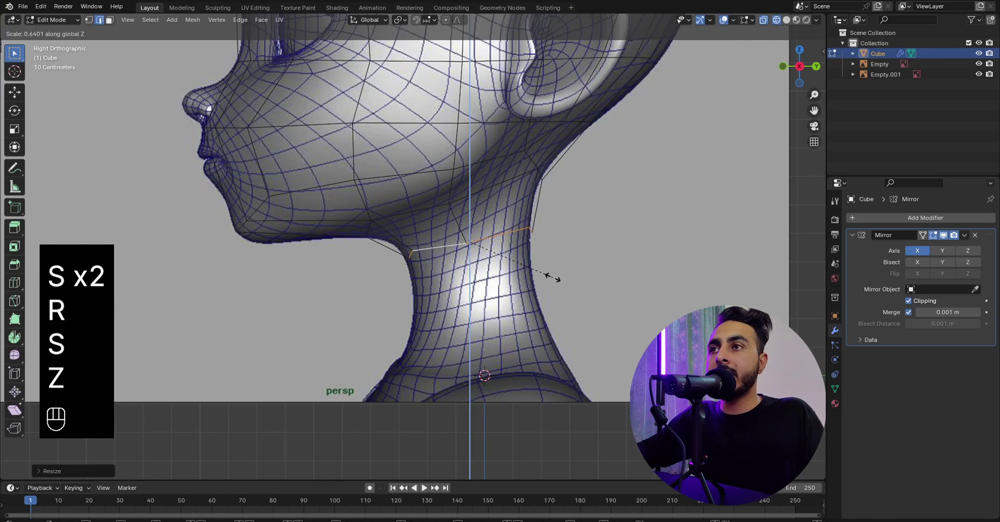
pyautogui.click(552, 277)
# Narrow the neck loop along X in front view to fit the reference neck.
pyautogui.press('KP_1')
pyautogui.press('z')
pyautogui.press('z')
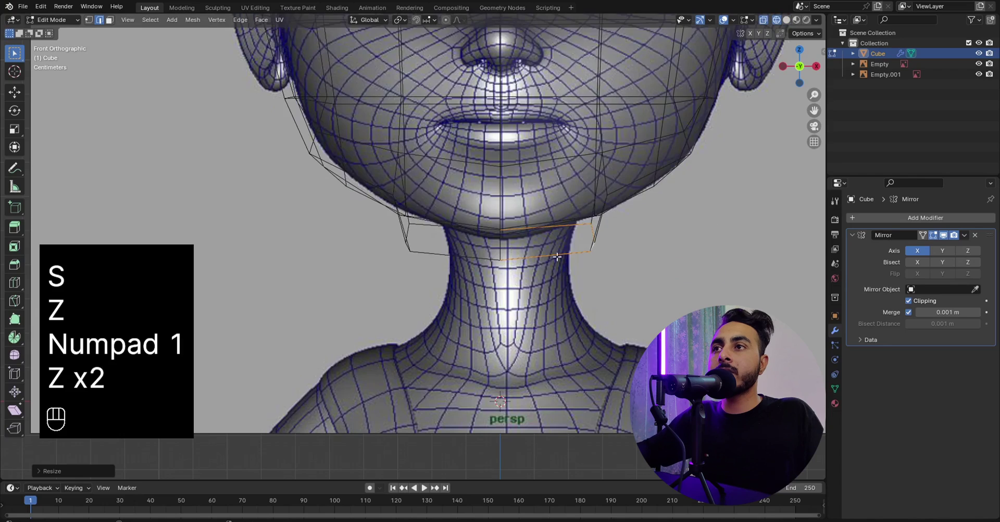
pyautogui.press('g')
pyautogui.press('x')
pyautogui.press('z')
pyautogui.click(557, 257)
# Extrude the neck loop further down the reference neck in side view and flatten it along Z.
pyautogui.press('KP_3')
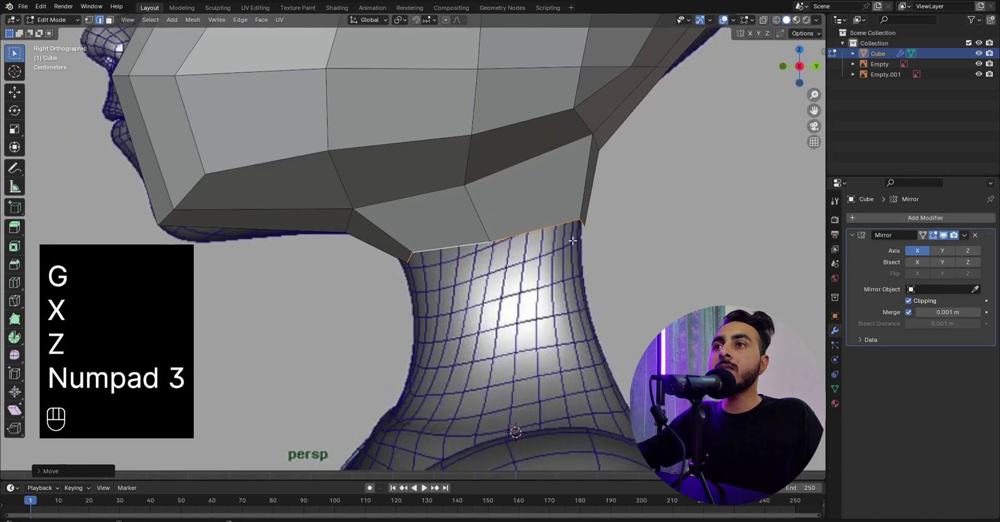
pyautogui.press('z')
pyautogui.press('z')
pyautogui.moveTo(551, 240); pyautogui.dragTo(611, 212, button='middle')
pyautogui.scroll(-2, 610, 213)
pyautogui.press('KP_3')
pyautogui.press('z')
pyautogui.scroll(5, 578, 231)
pyautogui.press('e')
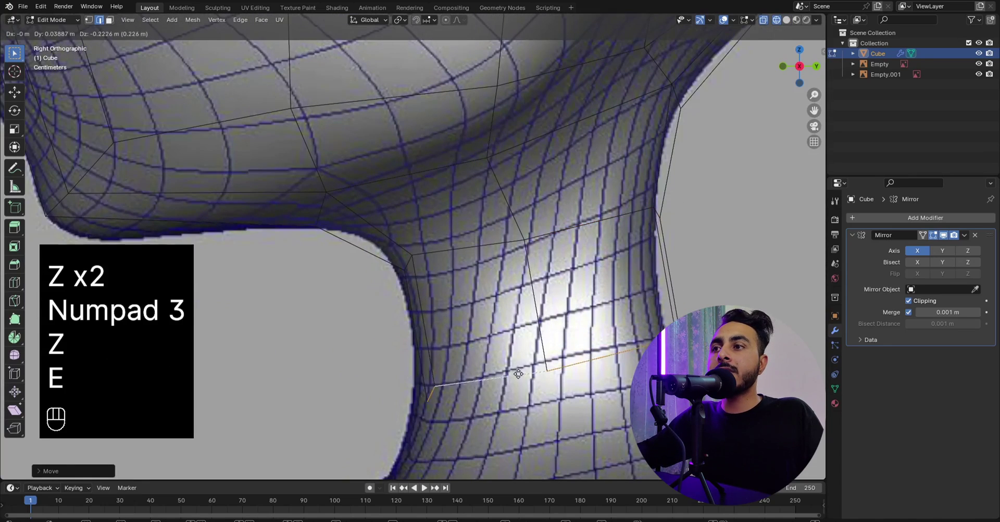
pyautogui.press('s')
pyautogui.press('z')
pyautogui.scroll(5, 623, 373)
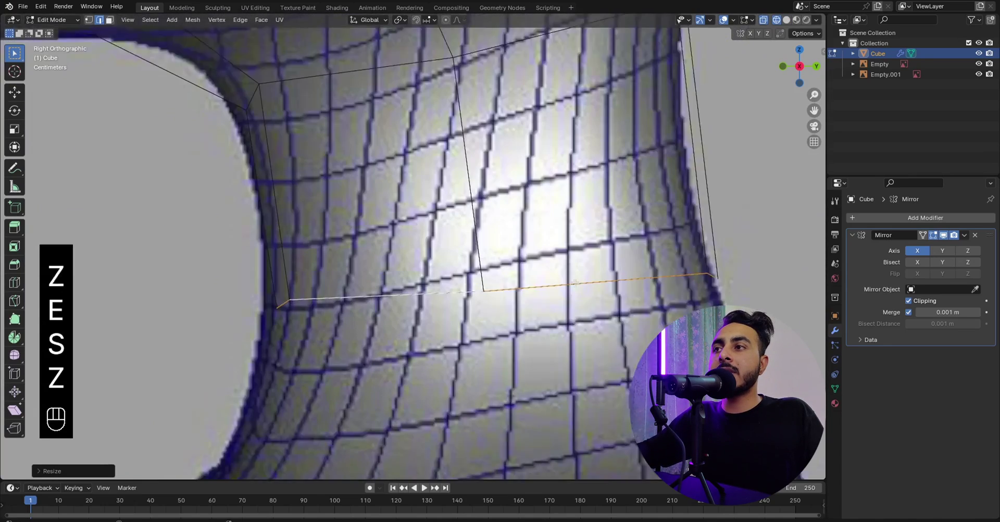
# Move and scale the lower neck loop to match the reference neck outline.
pyautogui.press('g')
pyautogui.scroll(-3, 578, 300)
pyautogui.press('s')
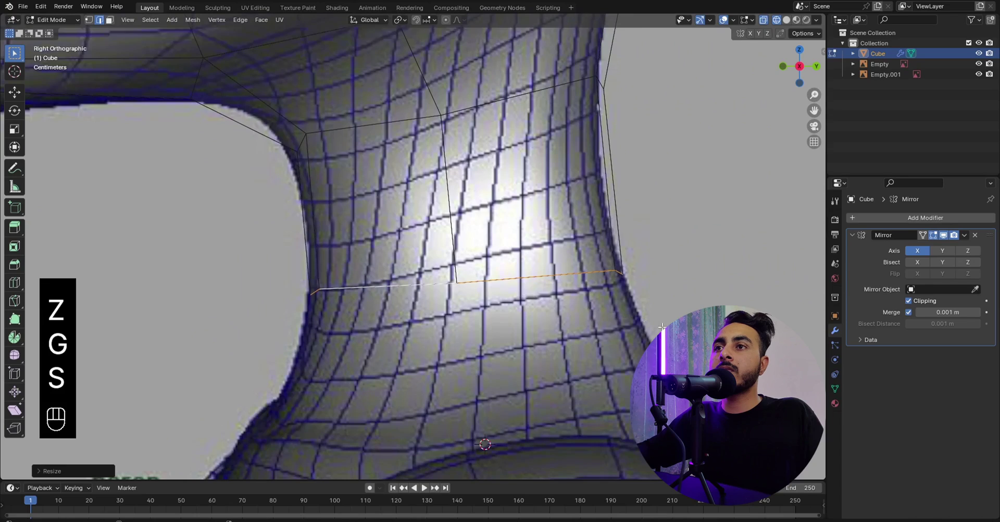
pyautogui.scroll(-4, 645, 323)
pyautogui.press('KP_1')
pyautogui.scroll(1, 598, 279)
pyautogui.hotkey('shift', 'z')
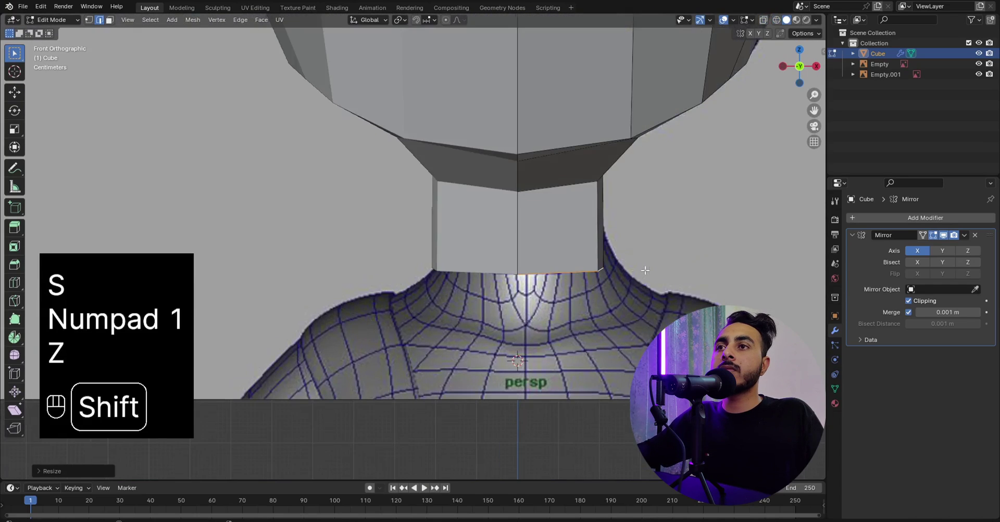
# Extrude the lower neck loop down to the neck base and flare it out toward the shoulders.
pyautogui.scroll(-3, 645, 270)
pyautogui.hotkey('shift', 'z')
pyautogui.press('e')
pyautogui.click(633, 341)
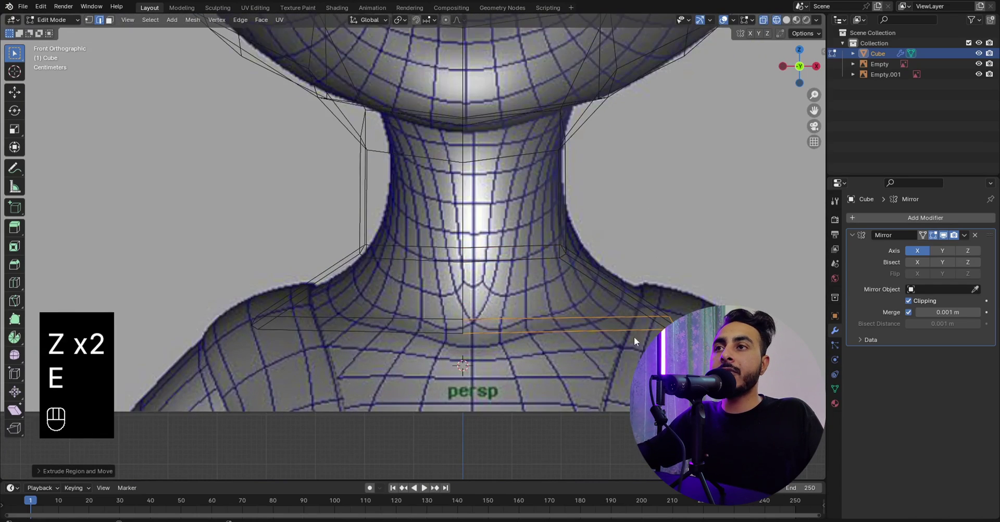
pyautogui.hotkey('shift', 'z')
pyautogui.scroll(-4, 612, 251)
pyautogui.press('Tab')
pyautogui.moveTo(611, 250); pyautogui.dragTo(510, 250, button='middle')
pyautogui.press('Tab')
pyautogui.press('KP_1')
# Reposition the neck edges in front view, including along X, to fit the reference outline.
pyautogui.click(449, 210)
pyautogui.press('g')
pyautogui.press('x')
pyautogui.press('g')
pyautogui.click(380, 247)
# Examine the head and neck shape from above and compare it with the front reference.
pyautogui.scroll(-3, 382, 247)
pyautogui.scroll(-4, 471, 226)
pyautogui.press('KP_7')
pyautogui.press('Tab')
pyautogui.press('Tab')
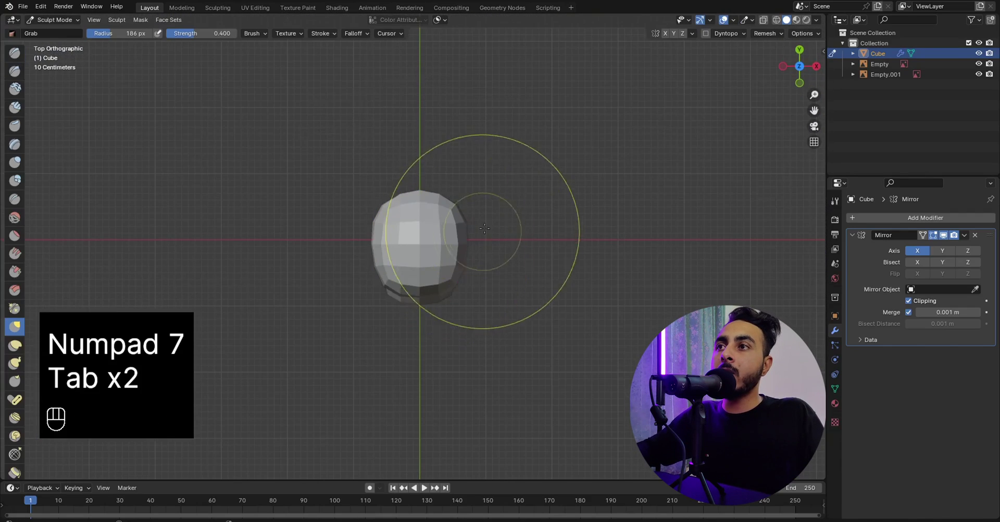
pyautogui.scroll(2, 485, 235)
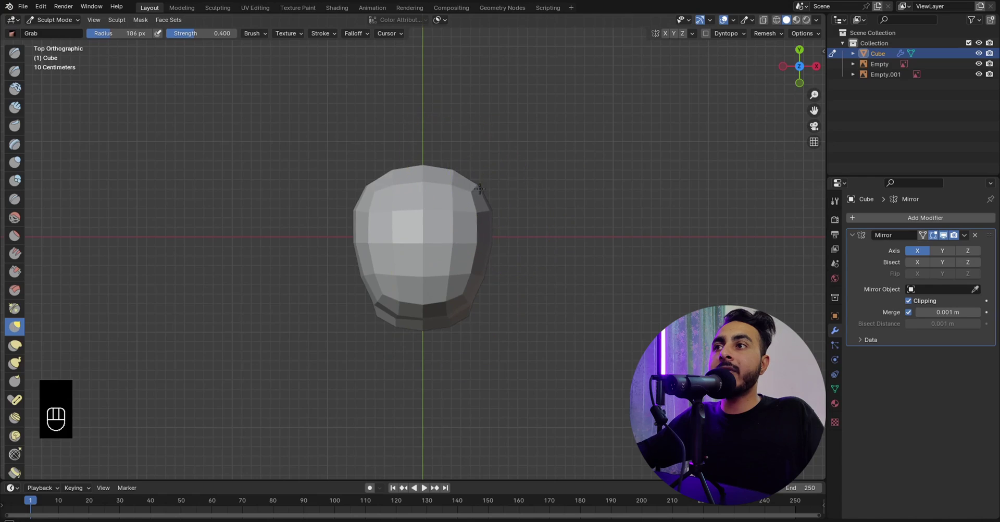
pyautogui.press('KP_1')
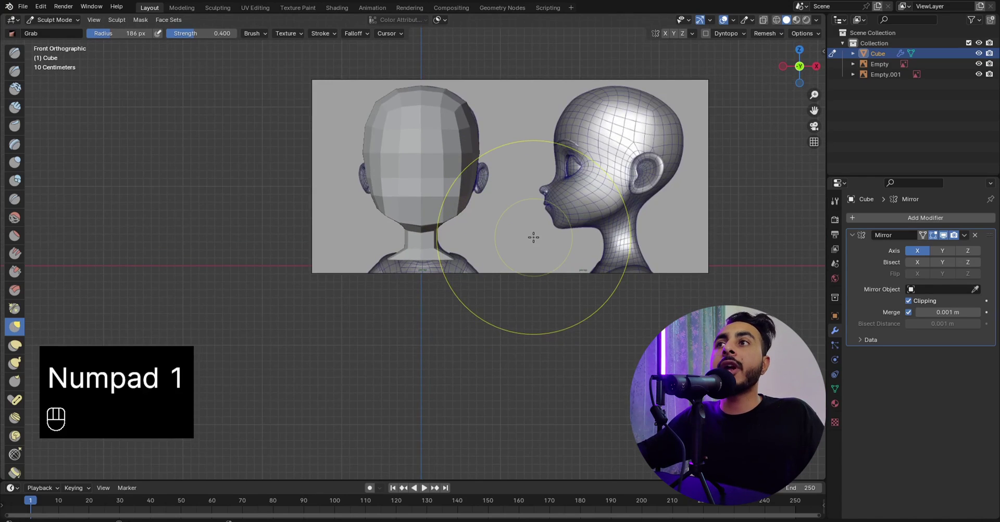
pyautogui.keyDown('shift'); pyautogui.moveTo(411, 182); pyautogui.dragTo(419, 224, button='middle'); pyautogui.keyUp('shift')
pyautogui.scroll(2, 420, 223)
pyautogui.press('Tab')
pyautogui.keyDown('shift'); pyautogui.moveTo(477, 205); pyautogui.dragTo(505, 246, button='middle'); pyautogui.keyUp('shift')
pyautogui.press('z')
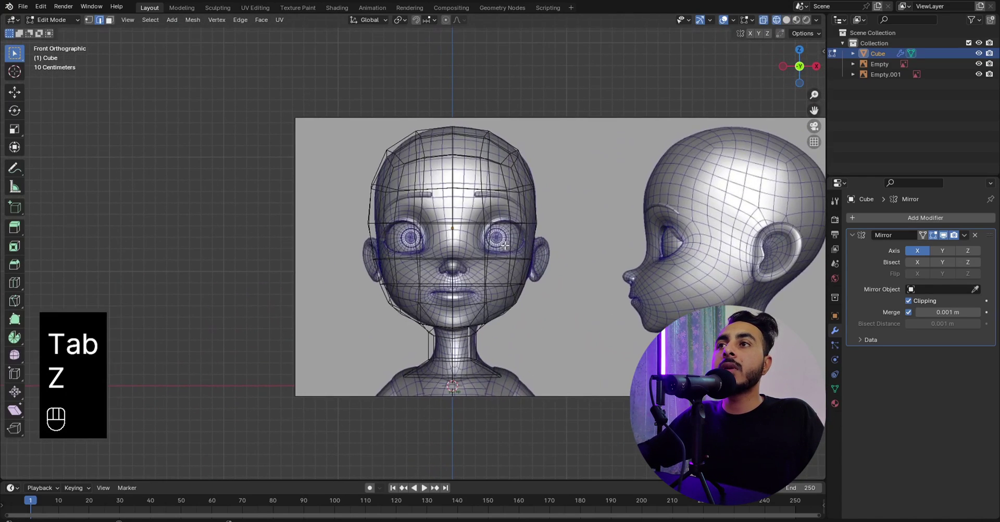
pyautogui.press('z')
# Add a horizontal edge loop around the head at eyebrow level in side view.
pyautogui.press('KP_3')
pyautogui.press('z')
pyautogui.scroll(3, 423, 220)
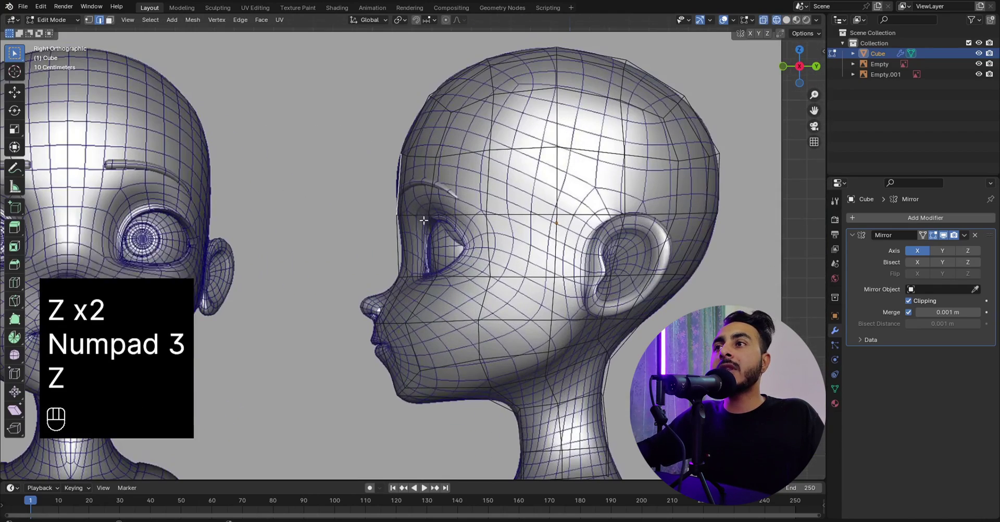
pyautogui.hotkey('ctrl', 'r')
pyautogui.scroll(2, 436, 198)
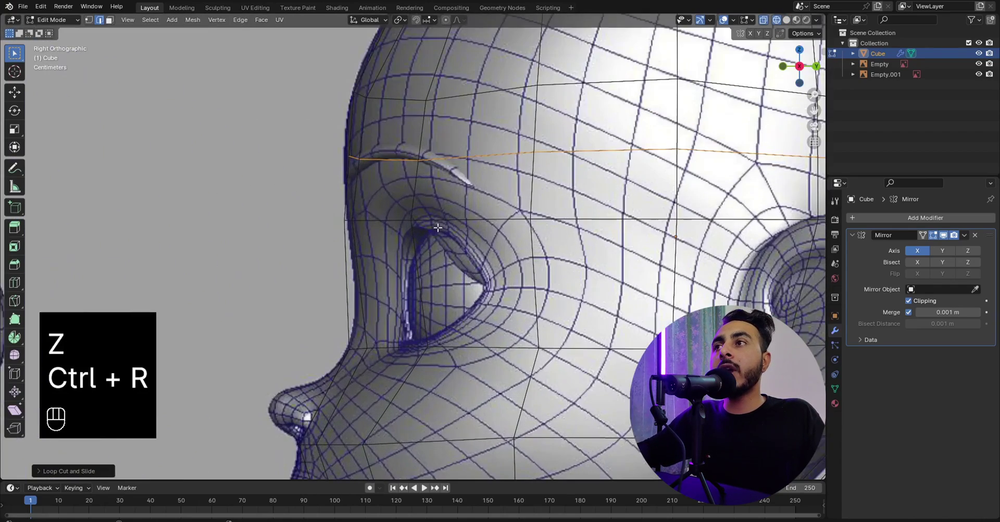
# Scale the eyebrow-level edge loop and the forehead loop above it along Z to level them.
pyautogui.scroll(-4, 469, 218)
pyautogui.press('s')
pyautogui.press('z')
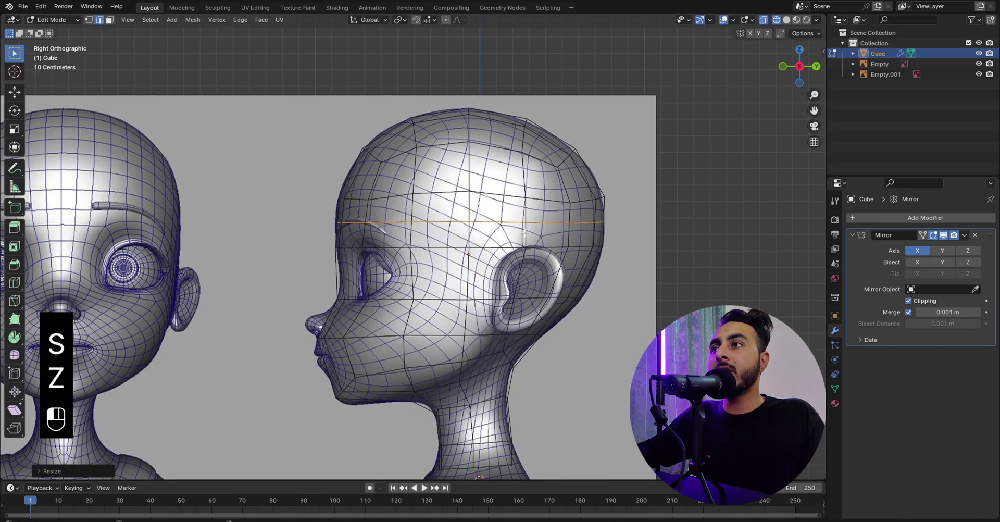
pyautogui.press('z')
pyautogui.keyDown('shift'); pyautogui.moveTo(411, 208); pyautogui.dragTo(401, 227, button='middle'); pyautogui.keyUp('shift')
pyautogui.press('z')
pyautogui.keyDown('alt'); pyautogui.click(452, 212); pyautogui.keyUp('alt')
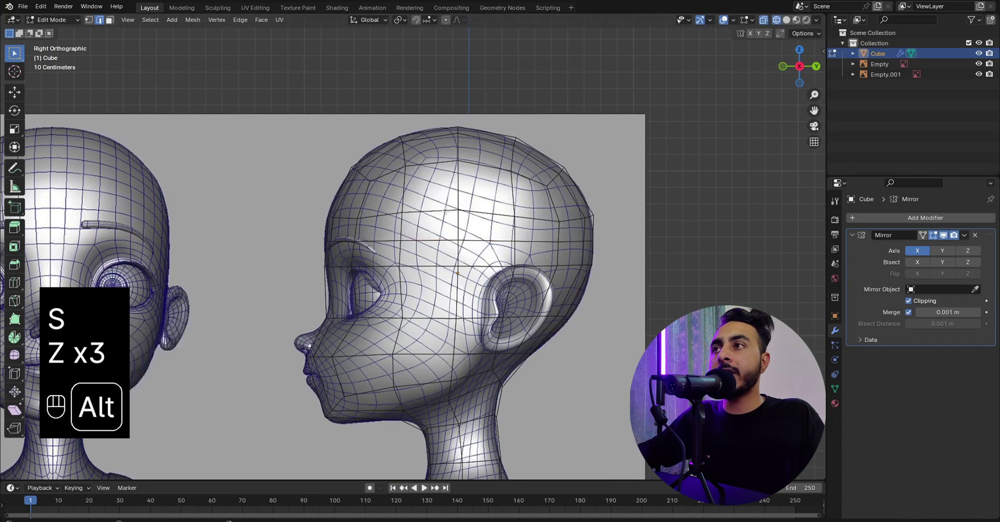
pyautogui.press('z')
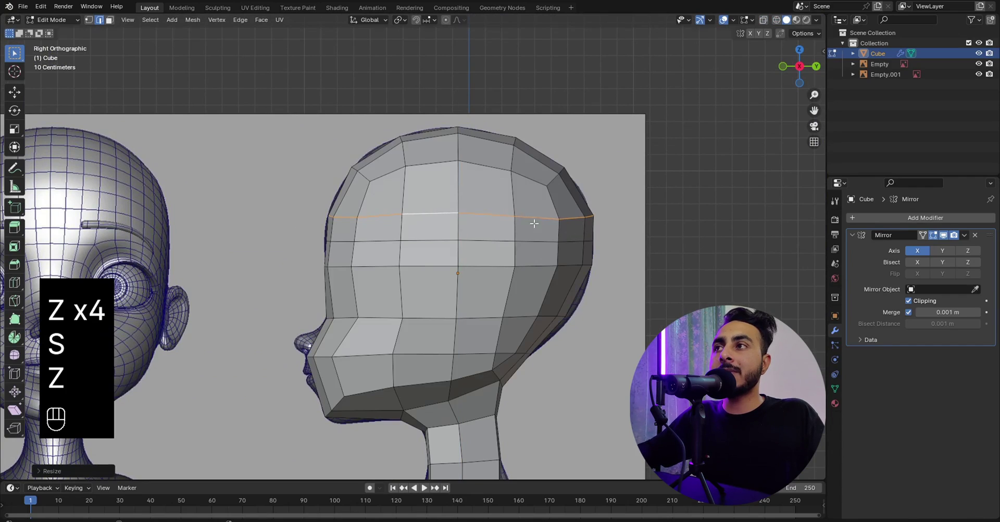
pyautogui.press('z')
pyautogui.press('z')
pyautogui.scroll(2, 343, 249)
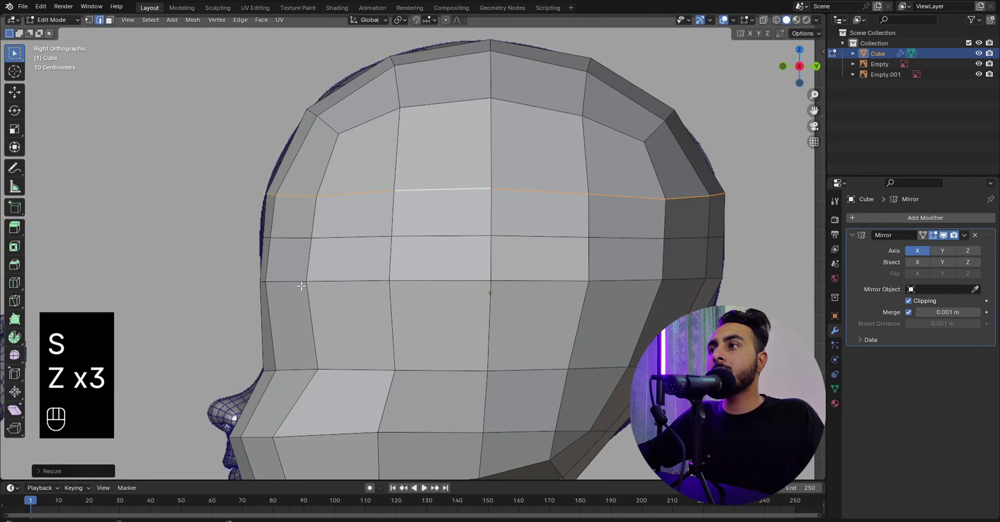
# Move the front face vertices at upper eye level to match the reference profile in side view.
pyautogui.press('z')
pyautogui.keyDown('shift'); pyautogui.moveTo(301, 286); pyautogui.dragTo(339, 268, button='middle'); pyautogui.keyUp('shift')
pyautogui.moveTo(259, 241); pyautogui.dragTo(404, 282)
pyautogui.press('g')
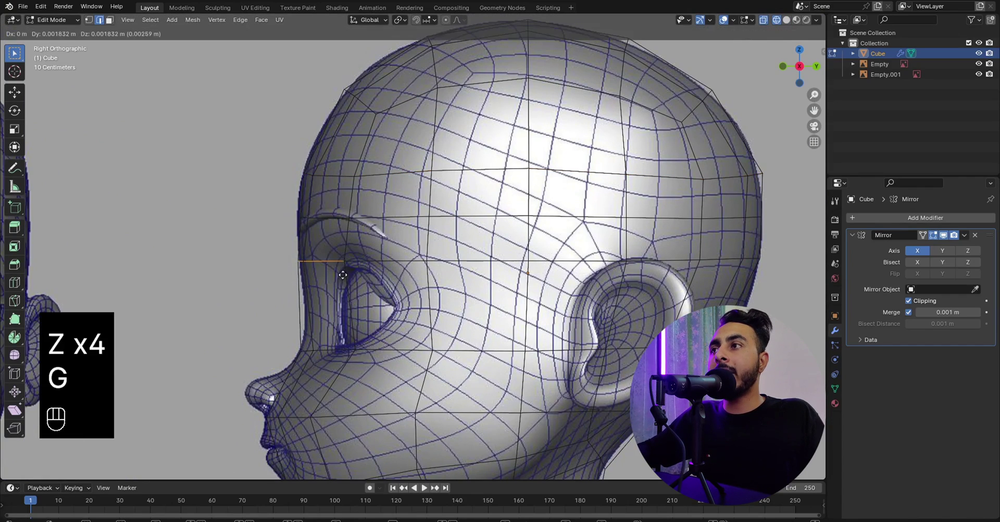
pyautogui.click(284, 290)
pyautogui.press('z')
pyautogui.scroll(-3, 390, 296)
pyautogui.moveTo(390, 297); pyautogui.dragTo(491, 289, button='middle')
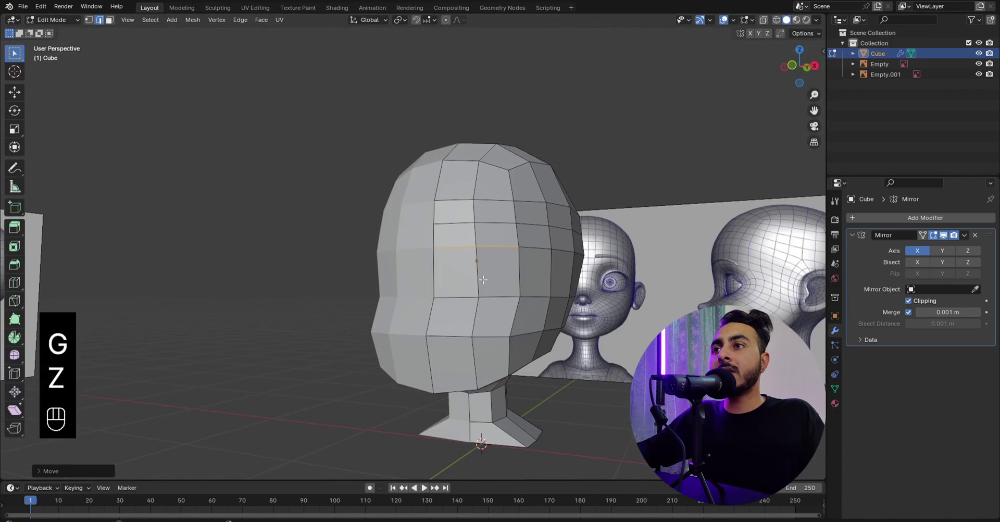
# Add a vertical edge loop between the face's centre line and the first vertical loop beside it.
pyautogui.press('KP_1')
pyautogui.press('z')
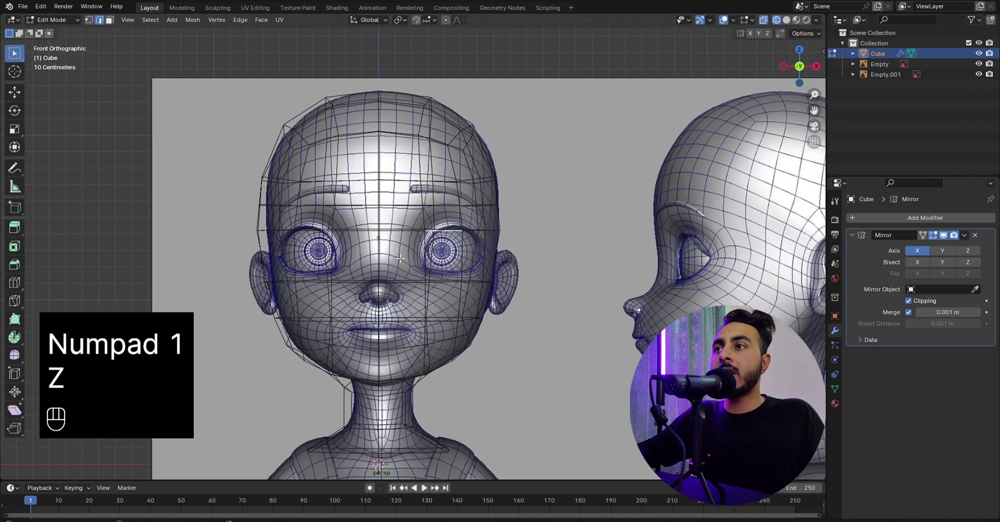
pyautogui.press('z')
pyautogui.keyDown('alt'); pyautogui.keyDown('shift'); pyautogui.click(420, 207); pyautogui.keyUp('shift'); pyautogui.keyUp('alt')
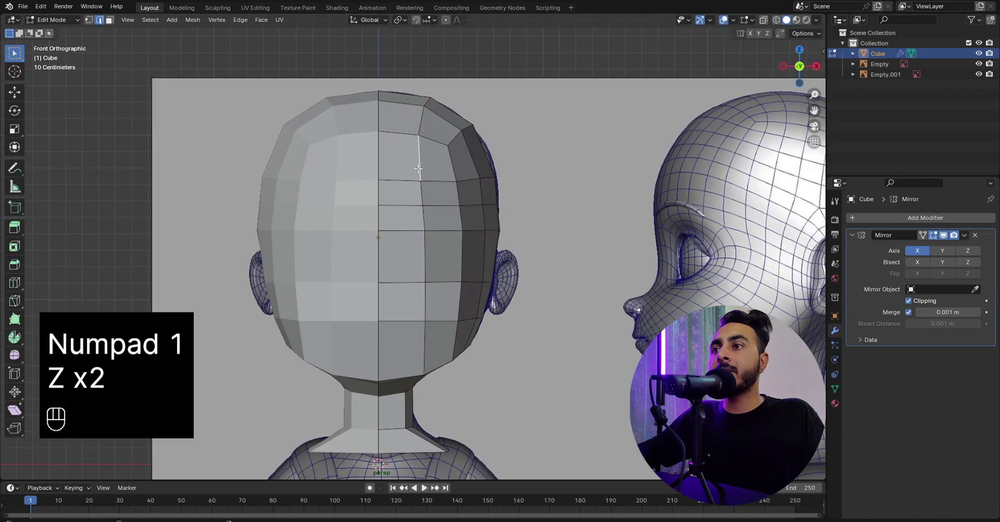
pyautogui.keyDown('alt'); pyautogui.keyDown('shift'); pyautogui.click(422, 181); pyautogui.keyUp('shift'); pyautogui.keyUp('alt')
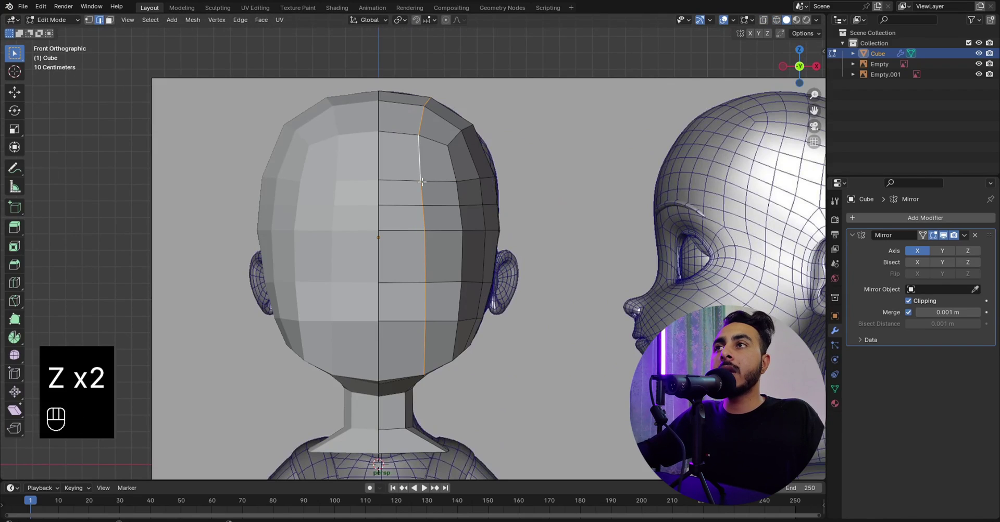
pyautogui.hotkey('ctrl', 'r')
pyautogui.click(401, 101)
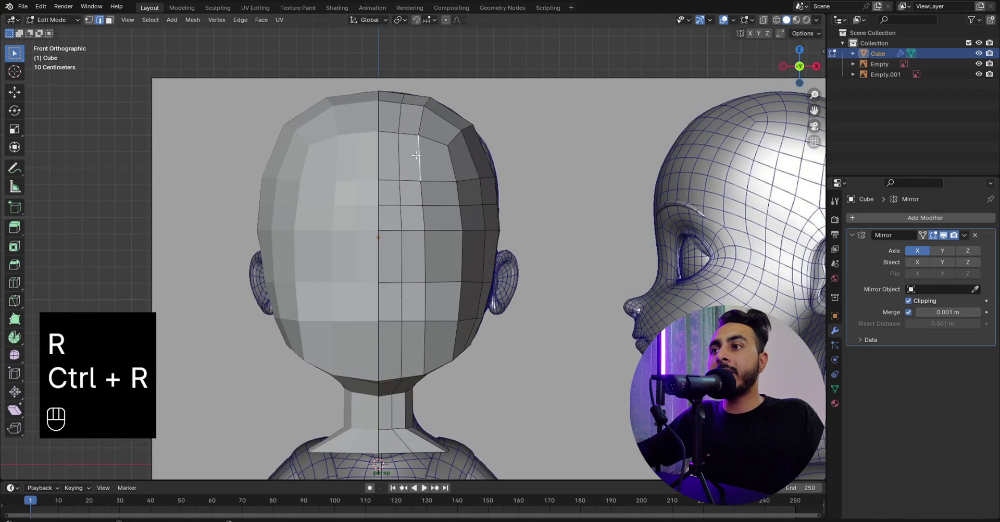
# Slide the vertical loop beside the new one outward to even the face spacing.
pyautogui.press('g')
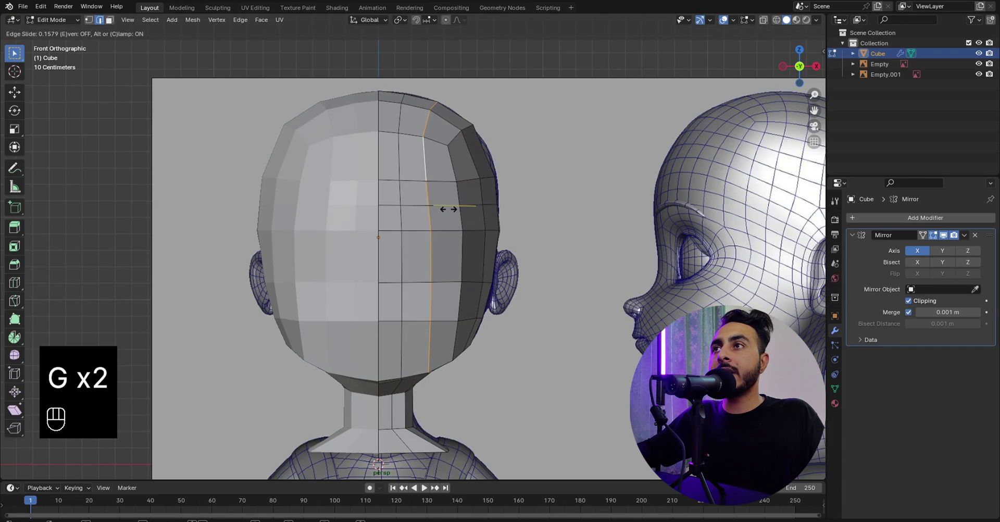
pyautogui.hotkey('alt', 'a')
pyautogui.keyDown('alt'); pyautogui.keyDown('shift'); pyautogui.click(401, 217); pyautogui.keyUp('shift'); pyautogui.keyUp('alt')
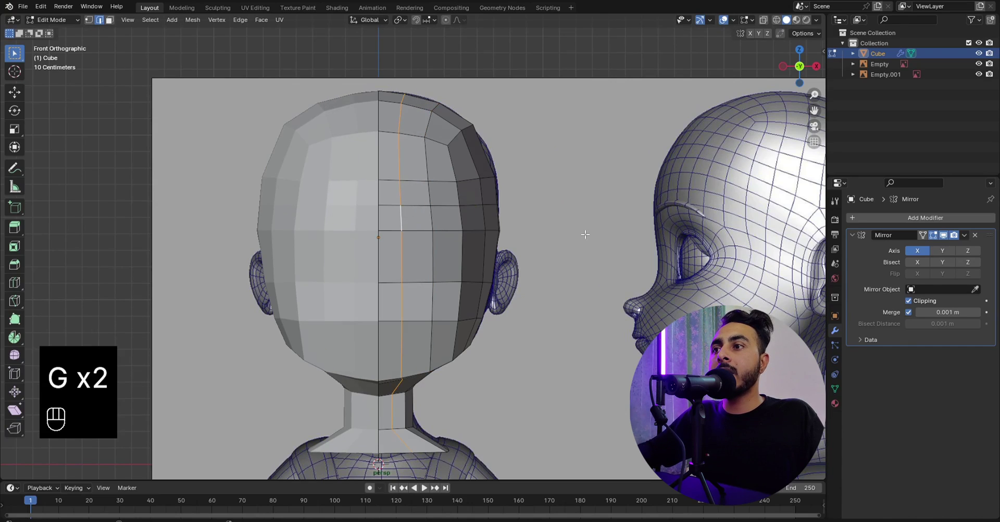
# Slide the new loop's vertex on the front rim of the neck base toward the centre line.
pyautogui.moveTo(514, 258); pyautogui.dragTo(333, 187, button='middle')
pyautogui.scroll(2, 409, 259)
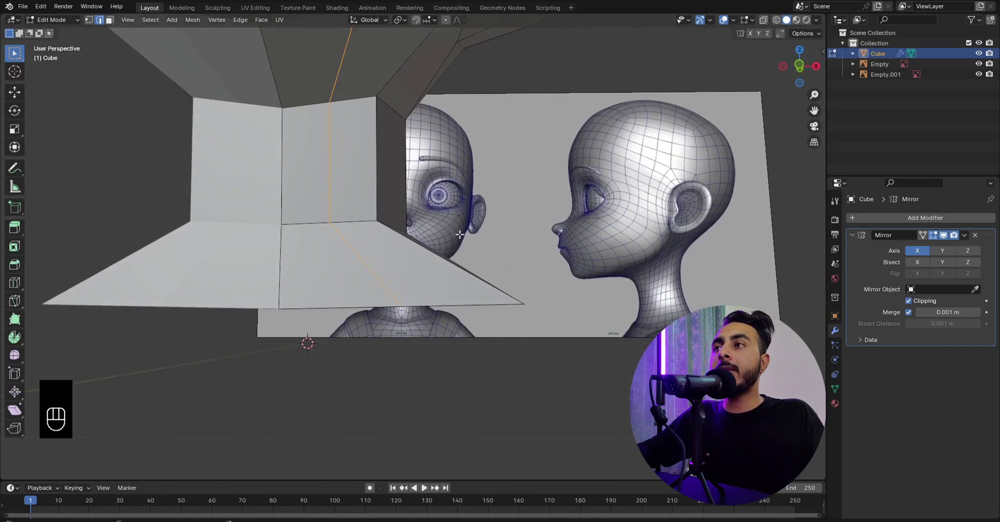
pyautogui.scroll(2, 332, 186)
pyautogui.moveTo(364, 232); pyautogui.dragTo(375, 197, button='middle')
pyautogui.press('KP_1')
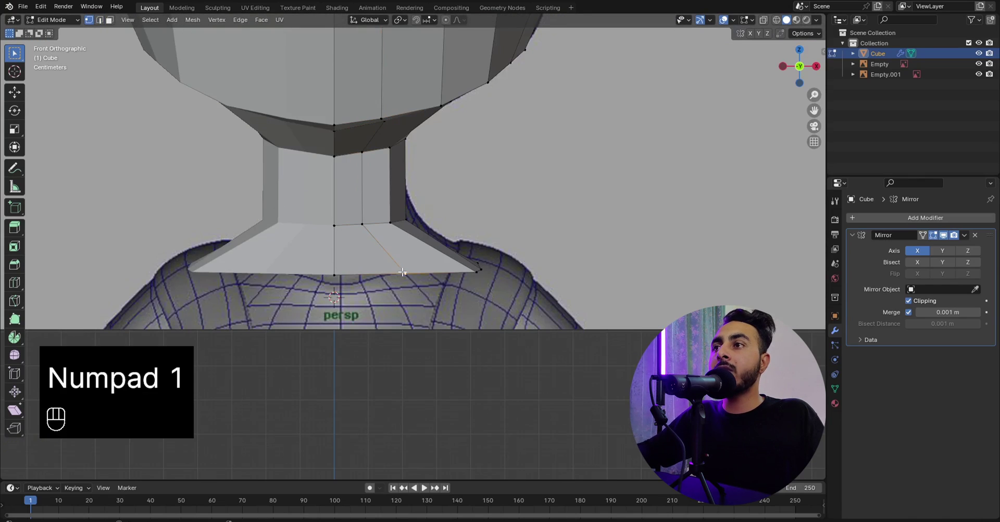
pyautogui.press('g')
pyautogui.press('g')
pyautogui.click(380, 274)
# Move the front neck vertices near the centre line together along Y, undoing the first attempt without the centre vertices.
pyautogui.moveTo(379, 274); pyautogui.dragTo(355, 258, button='middle')
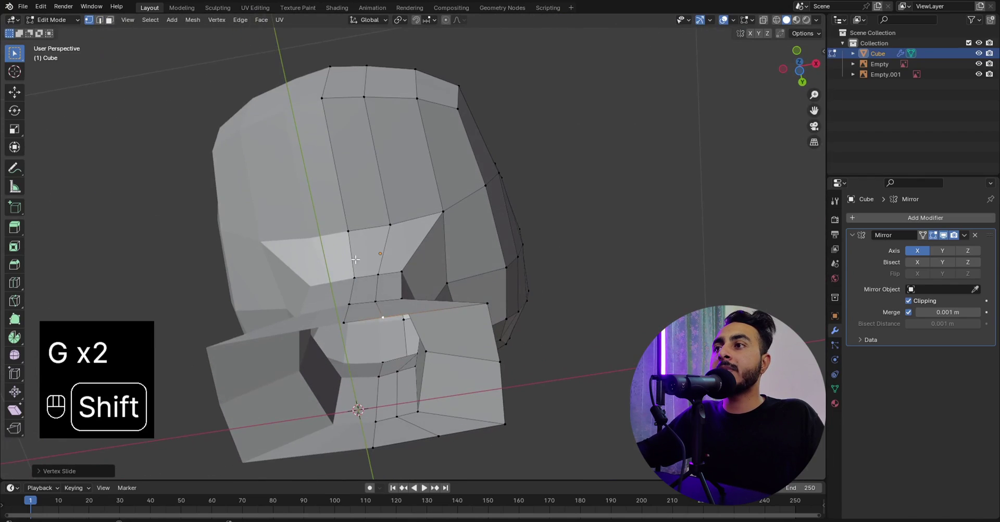
pyautogui.click(393, 304)
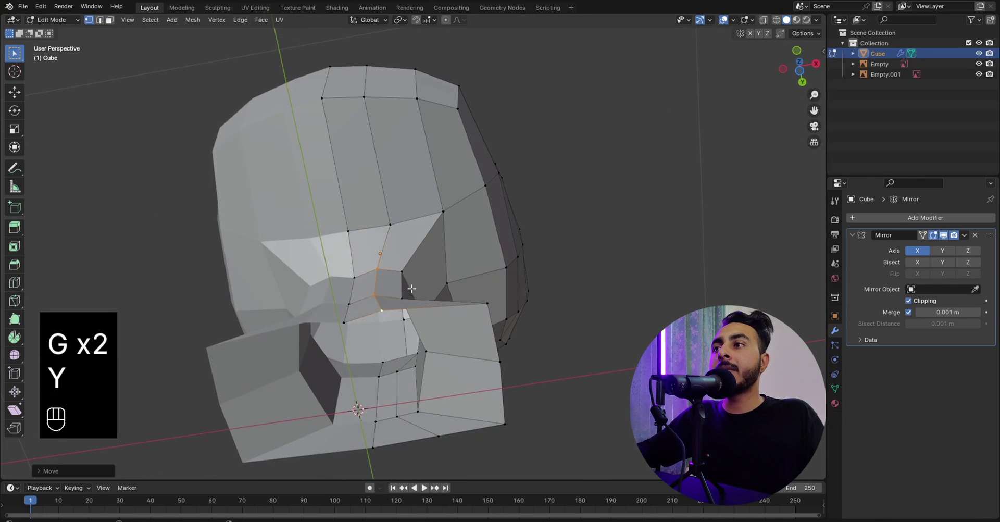
pyautogui.hotkey('ctrl', 'z')
pyautogui.keyDown('shift'); pyautogui.moveTo(373, 323); pyautogui.dragTo(373, 323); pyautogui.keyUp('shift')
pyautogui.press('g')
pyautogui.press('y')
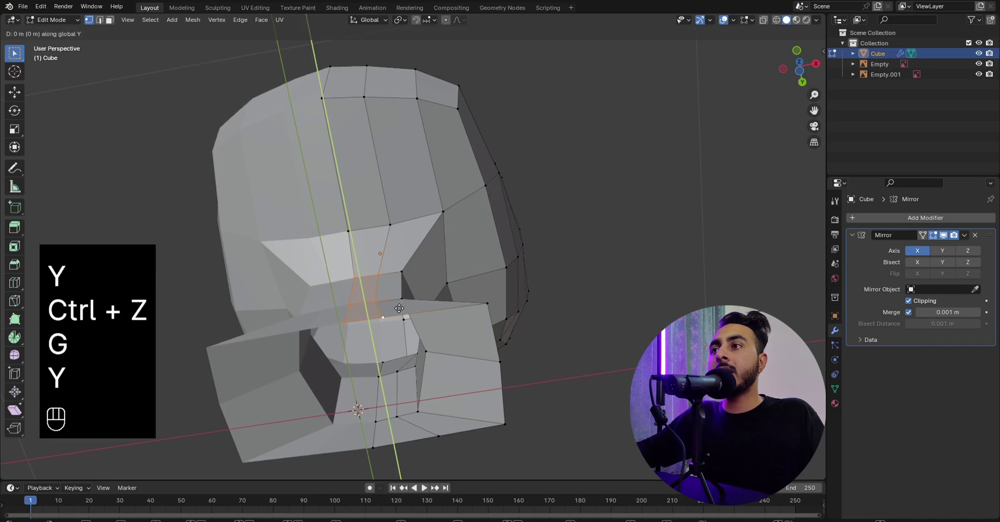
# Reposition individual vertices around the neck, including along X, to round its cross-section.
pyautogui.moveTo(401, 302); pyautogui.dragTo(441, 319, button='middle')
pyautogui.click(478, 289)
pyautogui.press('g')
pyautogui.click(470, 262)
pyautogui.press('g')
pyautogui.press('x')
pyautogui.press('g')
pyautogui.scroll(1, 444, 284)
pyautogui.click(459, 306)
pyautogui.keyDown('shift'); pyautogui.click(462, 240); pyautogui.keyUp('shift')
pyautogui.press('g')
pyautogui.press('x')
pyautogui.click(447, 283)
# Slide the neck base rim vertices at the back and front corner along their edges to round the rim.
pyautogui.click(446, 296)
pyautogui.press('g')
pyautogui.press('g')
pyautogui.click(433, 306)
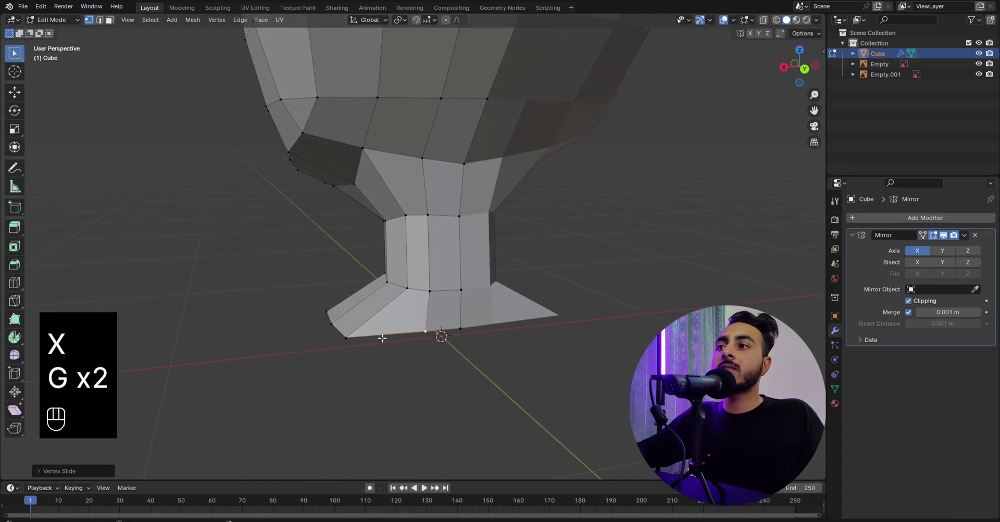
pyautogui.click(385, 335)
pyautogui.moveTo(385, 336); pyautogui.dragTo(572, 321, button='middle')
pyautogui.press('g')
pyautogui.press('g')
pyautogui.click(542, 321)
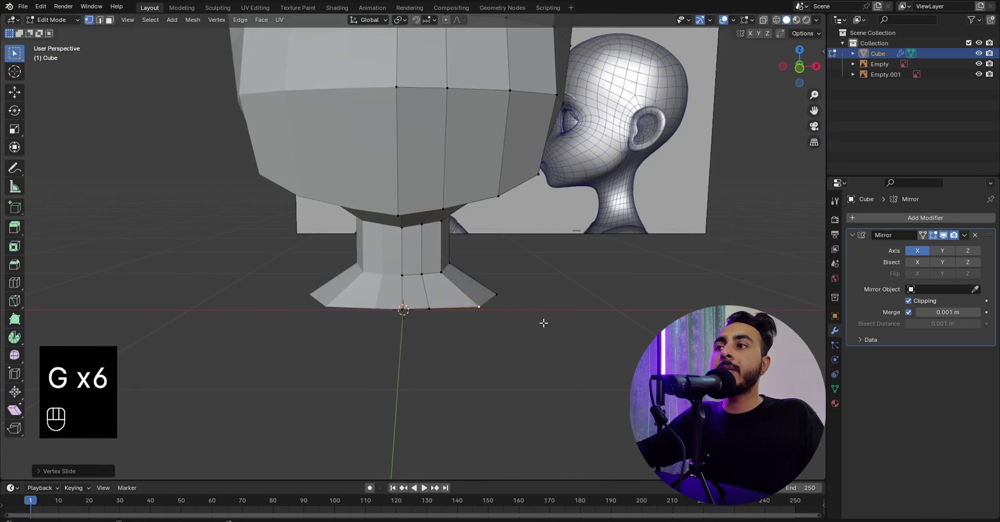
# Apply the object transform to the head mesh in Object Mode.
pyautogui.press('KP_1')
pyautogui.press('Tab')
pyautogui.scroll(-5, 401, 283)
pyautogui.keyDown('shift'); pyautogui.moveTo(459, 280); pyautogui.dragTo(457, 320, button='middle'); pyautogui.keyUp('shift')
pyautogui.hotkey('ctrl', 'a')
pyautogui.click(550, 234)
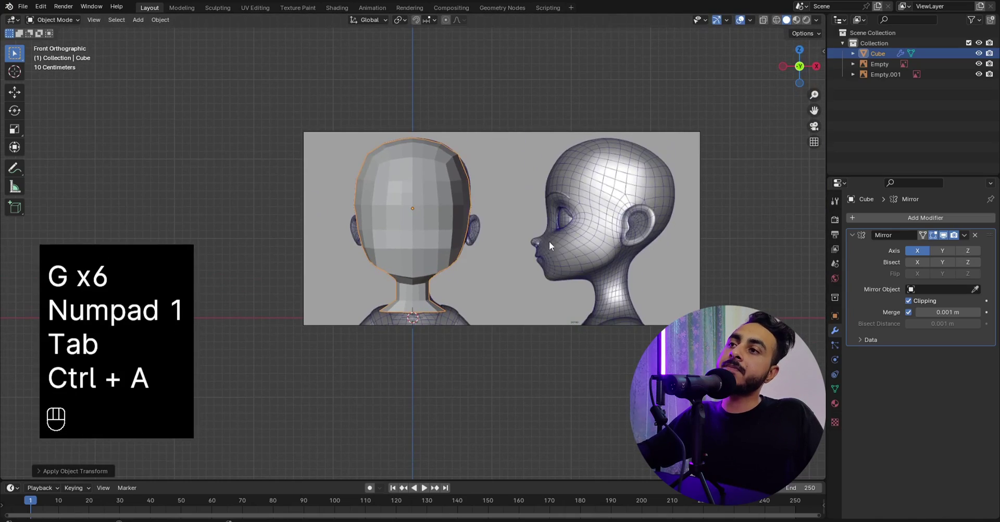
pyautogui.moveTo(549, 242); pyautogui.dragTo(488, 232, button='middle')
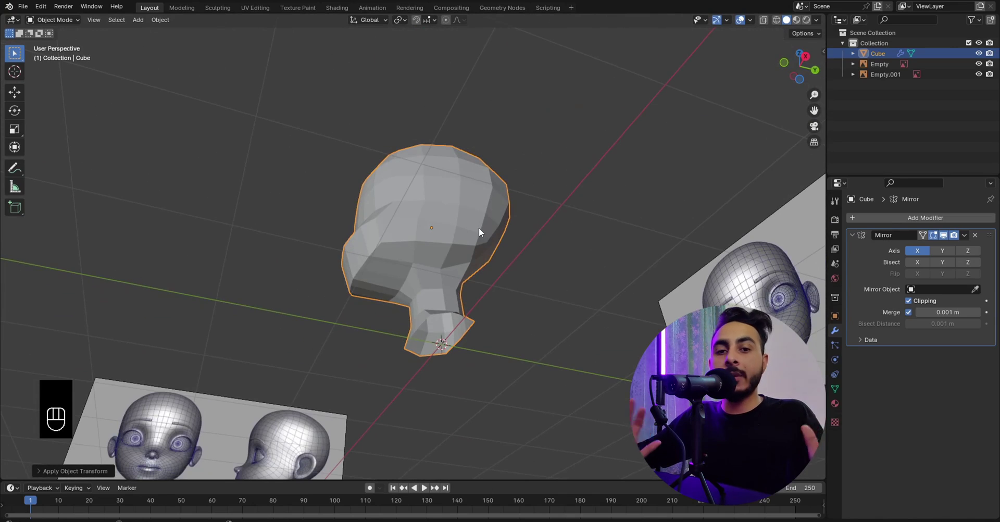
# Select the two faces over the eye in the front view and delete them to open the eye socket.
pyautogui.press('KP_1')
pyautogui.scroll(2, 542, 248)
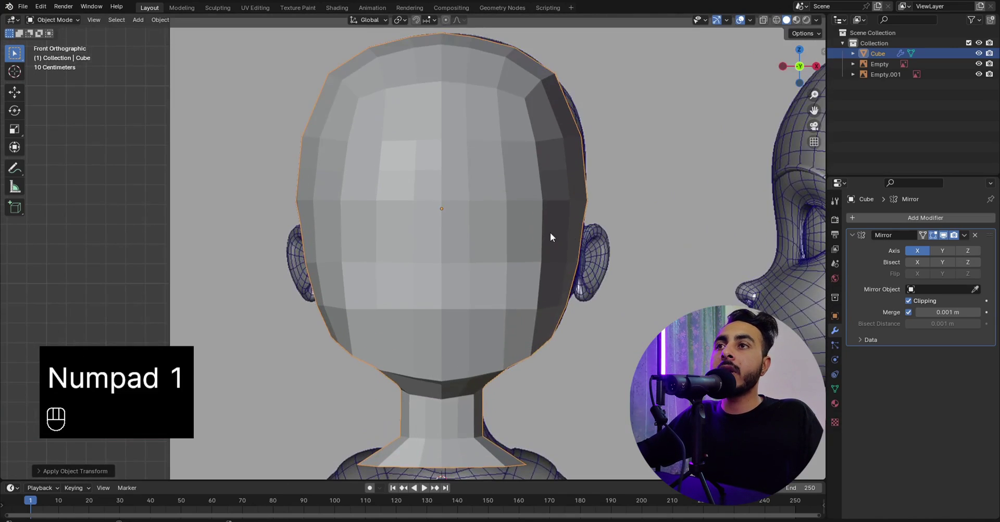
pyautogui.press('Tab')
pyautogui.keyDown('shift'); pyautogui.moveTo(555, 241); pyautogui.dragTo(525, 239, button='middle'); pyautogui.keyUp('shift')
pyautogui.press('z')
pyautogui.keyDown('shift'); pyautogui.moveTo(503, 204); pyautogui.dragTo(489, 231, button='middle'); pyautogui.keyUp('shift')
pyautogui.press('z')
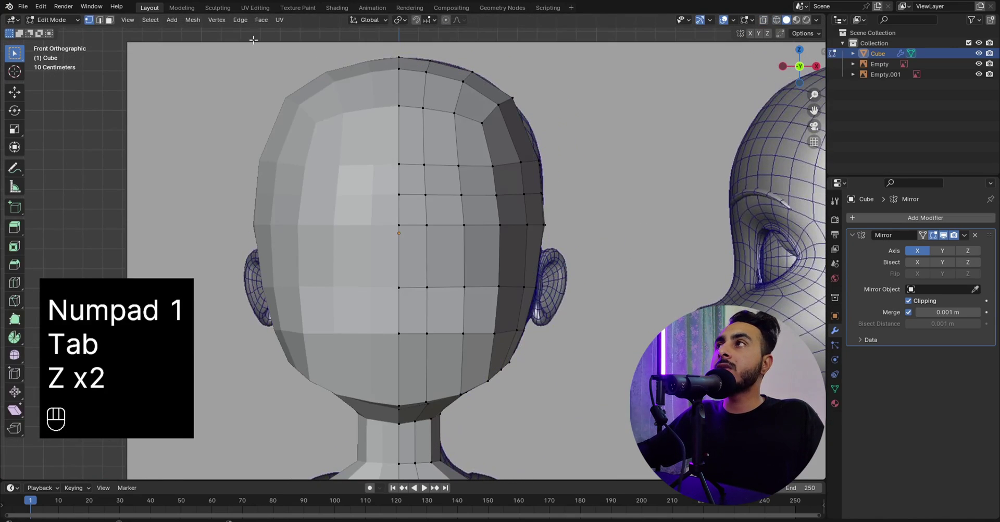
pyautogui.click(112, 20)
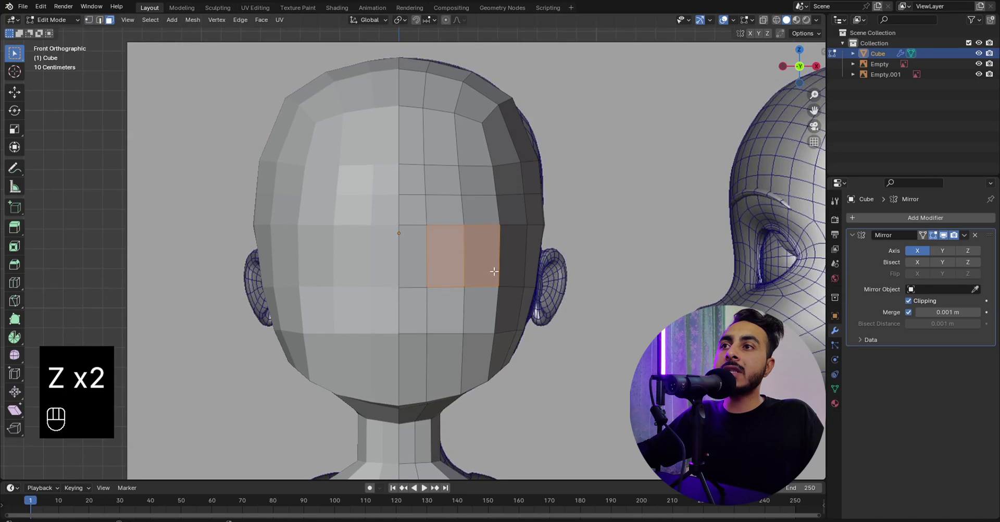
pyautogui.moveTo(536, 239)
pyautogui.keyDown('shift'); pyautogui.mouseDown(button='middle')
pyautogui.moveTo(521, 257)
pyautogui.moveTo(460, 247)
pyautogui.moveTo(495, 205)
pyautogui.moveTo(547, 226)
pyautogui.mouseUp(button='middle'); pyautogui.keyUp('shift')
pyautogui.press('a')
pyautogui.press('KP_1')
pyautogui.moveTo(510, 311)
pyautogui.keyDown('shift'); pyautogui.mouseDown(button='middle')
pyautogui.moveTo(504, 252)
pyautogui.moveTo(427, 266)
pyautogui.mouseUp(button='middle'); pyautogui.keyUp('shift')
pyautogui.scroll(1, 512, 288)
pyautogui.scroll(-3, 453, 259)
pyautogui.press('KP_1')
pyautogui.scroll(2, 453, 244)
# Extrude the centre nose face forward in side view and move its upper vertices down onto the nose bridge.
pyautogui.press('z')
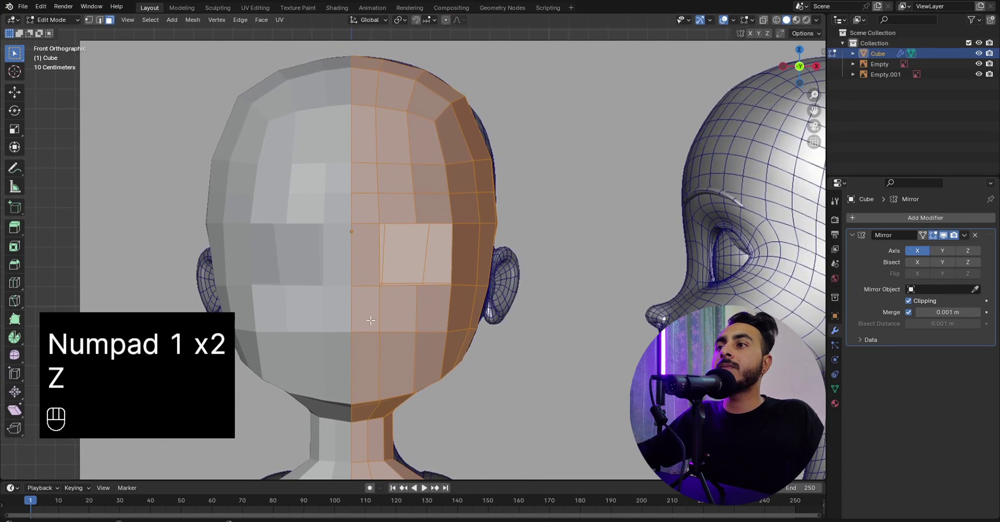
pyautogui.click(370, 320)
pyautogui.press('KP_3')
pyautogui.press('z')
pyautogui.keyDown('shift'); pyautogui.moveTo(326, 316); pyautogui.dragTo(497, 261, button='middle'); pyautogui.keyUp('shift')
pyautogui.scroll(5, 440, 252)
pyautogui.scroll(3, 500, 265)
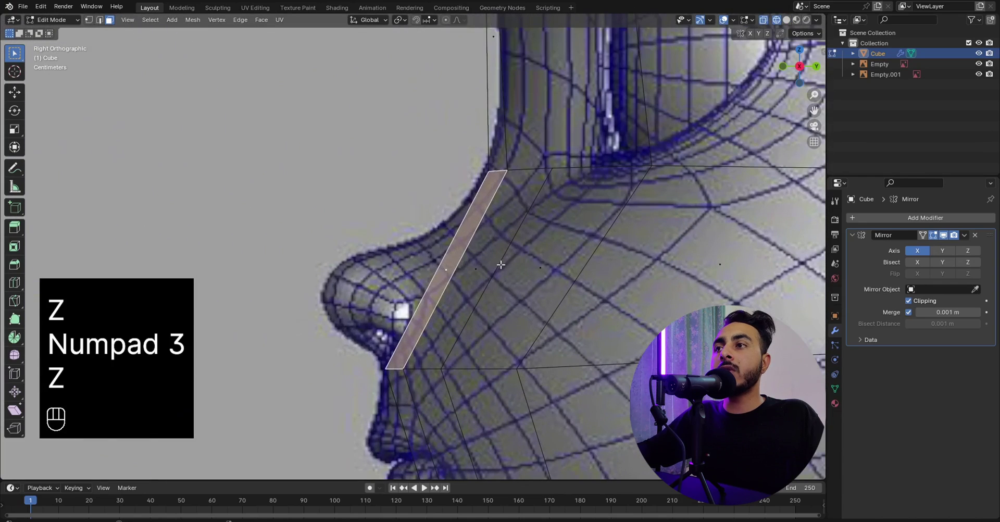
pyautogui.press('e')
pyautogui.click(439, 260)
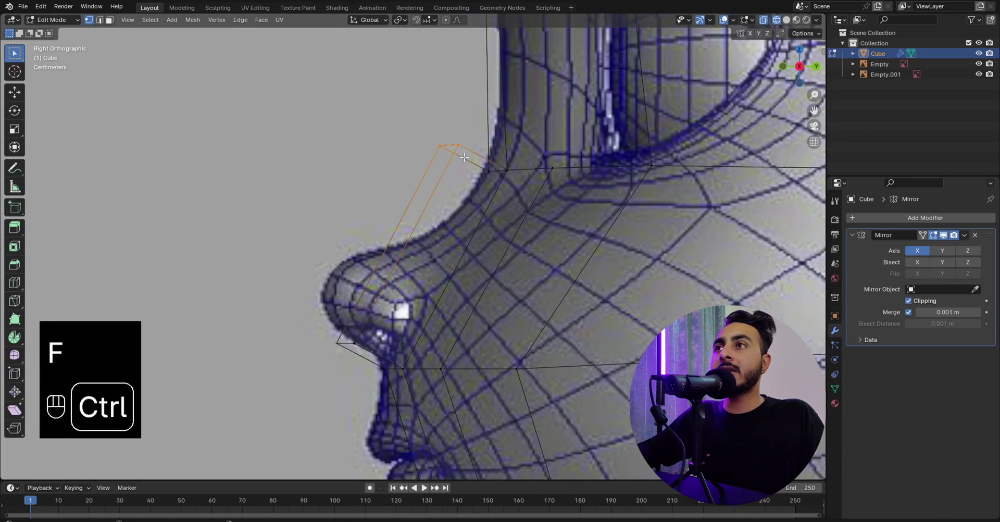
pyautogui.press('g')
pyautogui.click(417, 257)
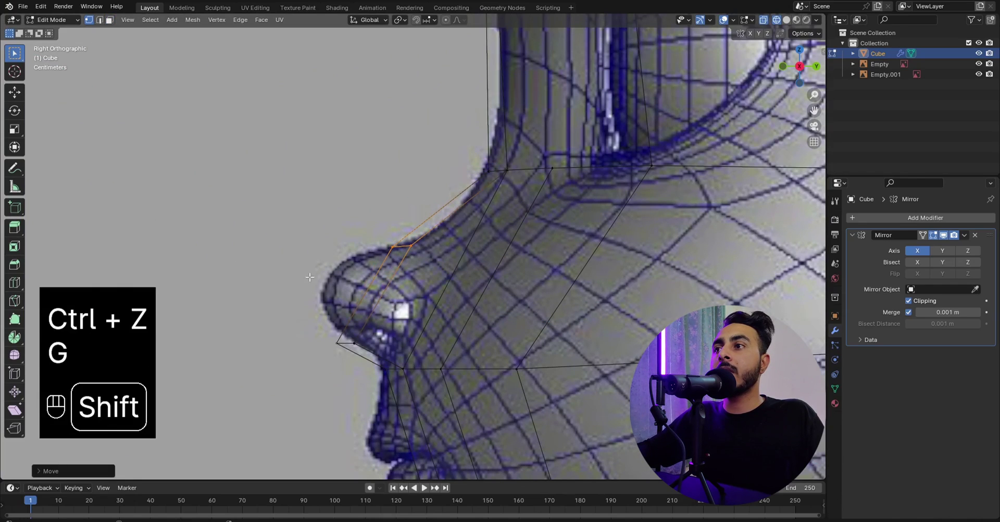
# Extrude the nose's front face out to the nose tip and scale the new face down.
pyautogui.keyDown('shift'); pyautogui.moveTo(309, 277); pyautogui.dragTo(371, 360); pyautogui.keyUp('shift')
pyautogui.press('e')
pyautogui.click(454, 312)
pyautogui.press('s')
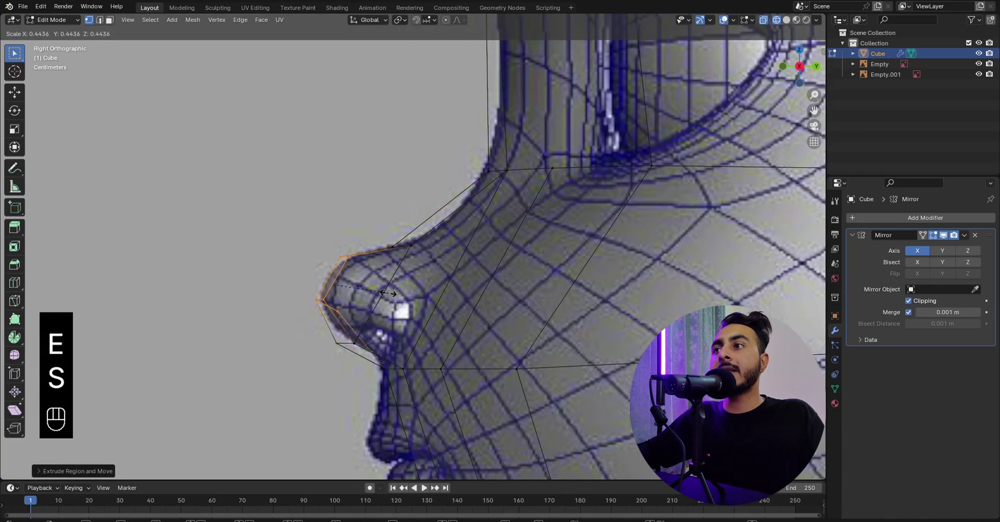
pyautogui.click(389, 293)
# Move the nose's outer side vertices inward along X to match the nose width in the front reference.
pyautogui.press('KP_1')
pyautogui.press('z')
pyautogui.click(461, 287)
pyautogui.keyDown('shift'); pyautogui.moveTo(461, 280); pyautogui.dragTo(651, 247, button='middle'); pyautogui.keyUp('shift')
pyautogui.scroll(-3, 541, 259)
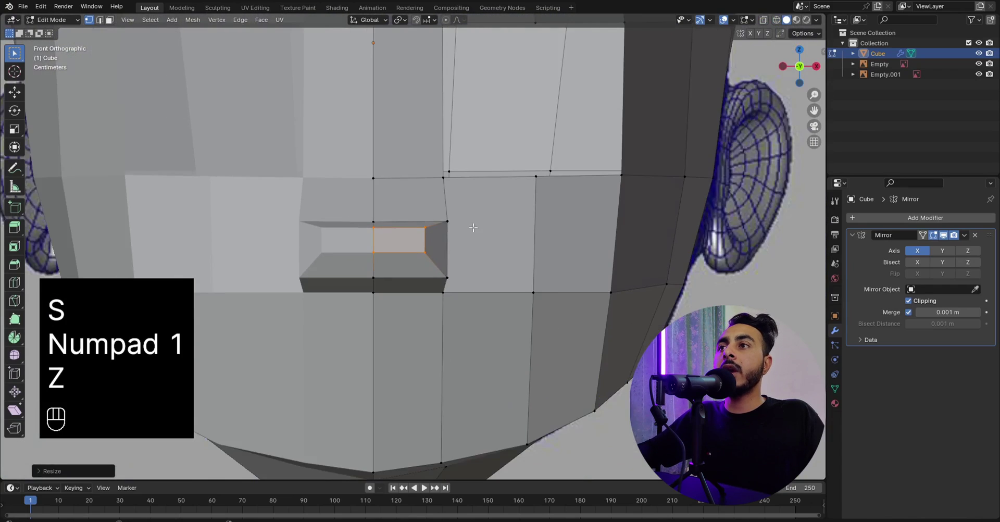
pyautogui.moveTo(473, 227); pyautogui.dragTo(486, 415, button='middle')
pyautogui.press('KP_1')
pyautogui.press('z')
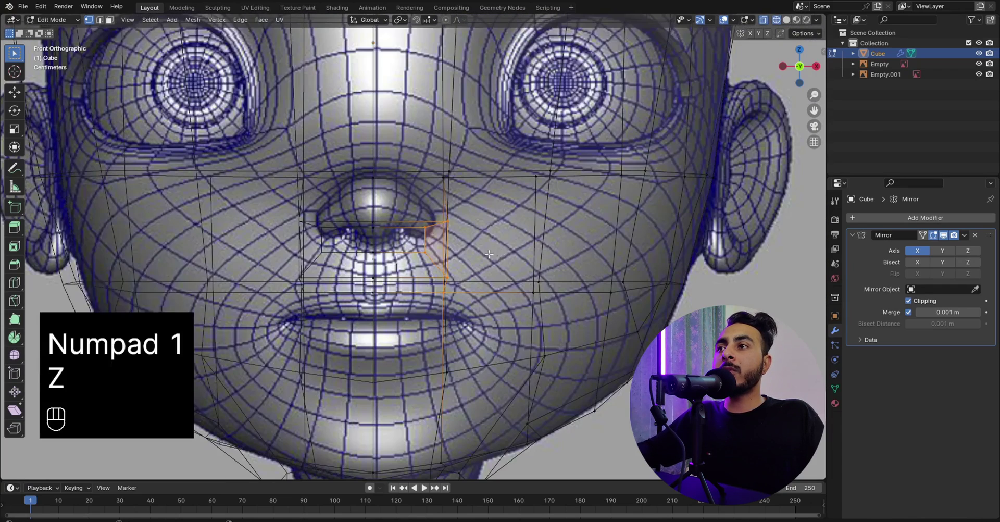
pyautogui.press('g')
pyautogui.press('x')
pyautogui.click(480, 249)
pyautogui.press('z')
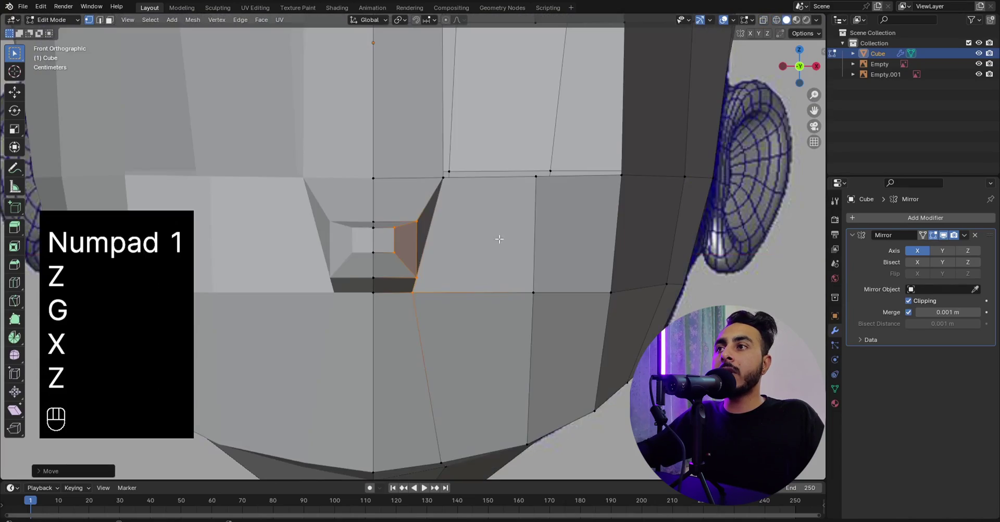
pyautogui.scroll(-4, 474, 214)
pyautogui.moveTo(474, 215); pyautogui.dragTo(455, 279, button='middle')
pyautogui.press('KP_3')
pyautogui.scroll(4, 416, 248)
pyautogui.press('Tab')
pyautogui.press('Tab')
pyautogui.press('KP_3')
pyautogui.hotkey('ctrl', 'r')
pyautogui.moveTo(437, 217); pyautogui.dragTo(479, 243, button='middle')
pyautogui.doubleClick(443, 204)
pyautogui.hotkey('ctrl', 'z')
pyautogui.hotkey('ctrl', 'z')
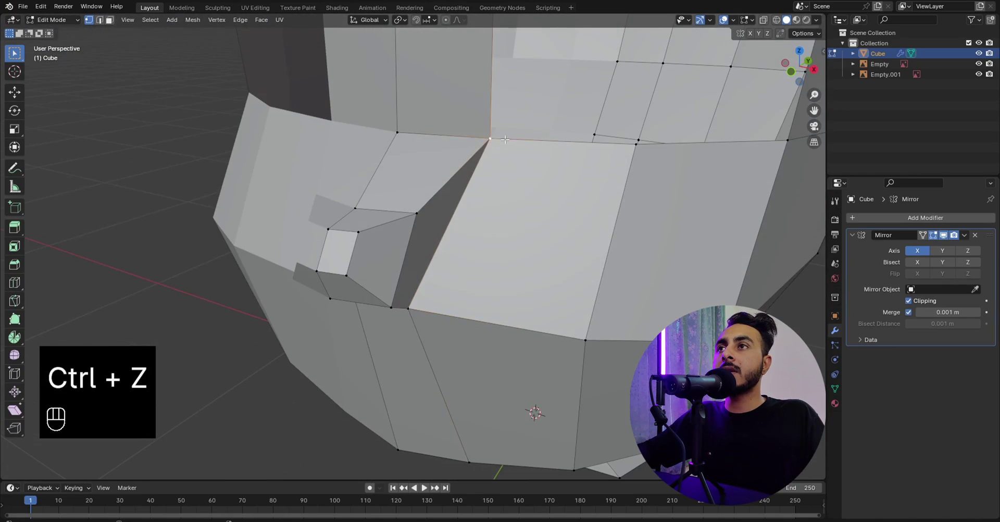
# Add a centred edge loop around the extruded base of the nose.
pyautogui.keyDown('shift'); pyautogui.click(398, 132); pyautogui.keyUp('shift')
pyautogui.moveTo(397, 132); pyautogui.dragTo(433, 207, button='middle')
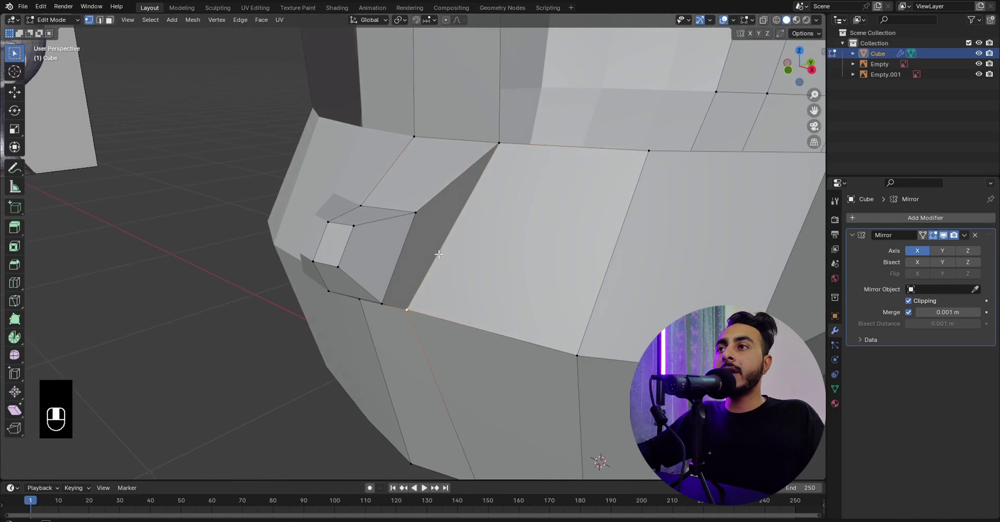
pyautogui.moveTo(439, 254); pyautogui.dragTo(408, 273, button='middle')
pyautogui.hotkey('ctrl', 'r')
pyautogui.click(446, 225)
pyautogui.rightClick(446, 225)
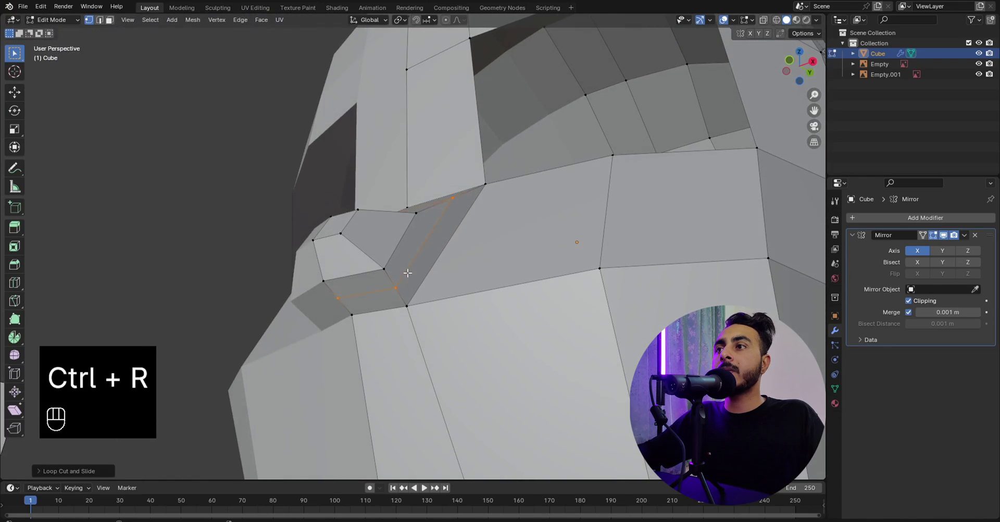
# Try to slide the lower outer vertices of the nose-base loop closer to the cheek edge.
pyautogui.click(397, 287)
pyautogui.keyDown('ctrl'); pyautogui.keyDown('shift'); pyautogui.click(338, 299); pyautogui.keyUp('shift'); pyautogui.keyUp('ctrl')
pyautogui.moveTo(339, 298); pyautogui.dragTo(461, 272, button='middle')
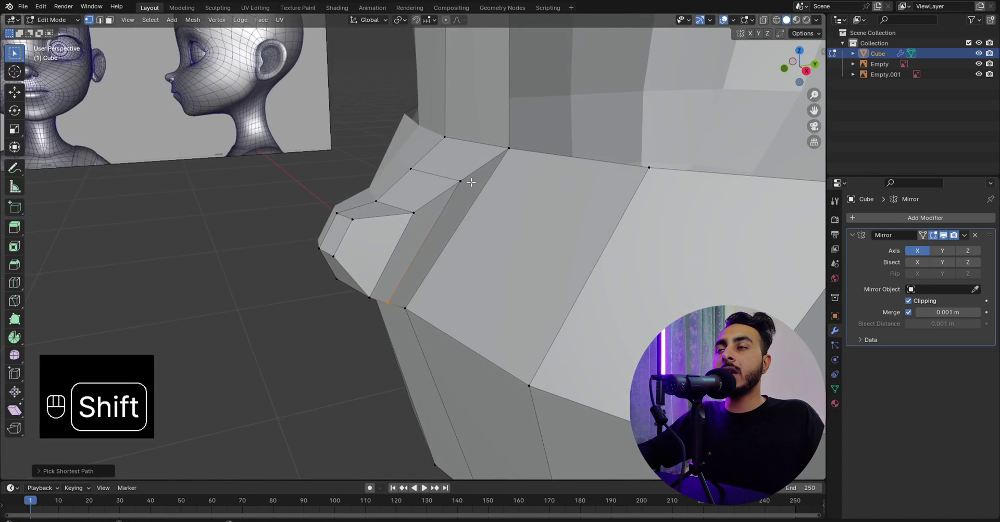
pyautogui.moveTo(456, 216); pyautogui.dragTo(661, 27, button='middle')
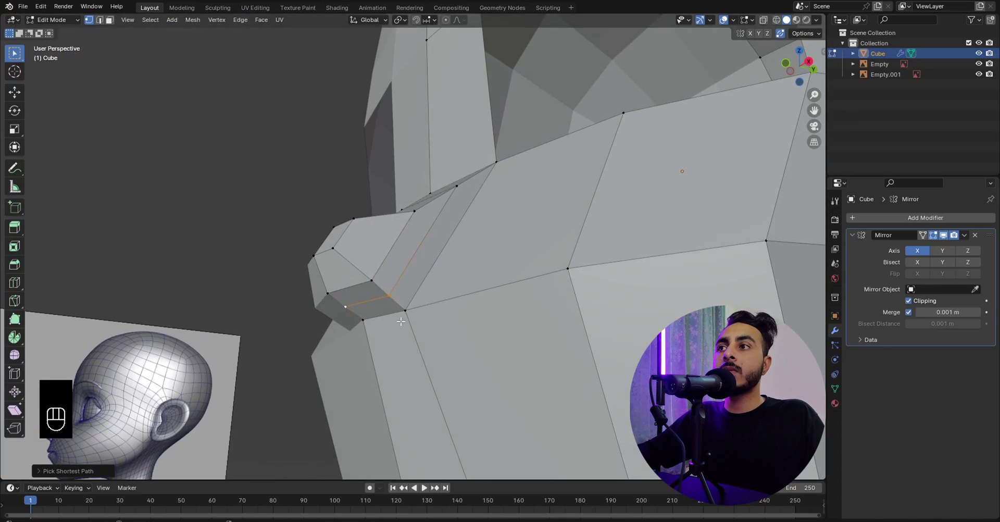
pyautogui.press('g')
pyautogui.press('g')
pyautogui.click(467, 335)
# Dissolve the nose-base loop's side and underside edges, and knife a new edge path from the eye socket's inner corner around beneath the nose.
pyautogui.moveTo(438, 307); pyautogui.dragTo(415, 348, button='middle')
pyautogui.moveTo(456, 242)
pyautogui.mouseDown(button='middle')
pyautogui.moveTo(469, 218)
pyautogui.moveTo(466, 254)
pyautogui.mouseUp(button='middle')
pyautogui.moveTo(476, 192); pyautogui.dragTo(450, 235, button='middle')
pyautogui.keyDown('shift'); pyautogui.click(484, 162); pyautogui.keyUp('shift')
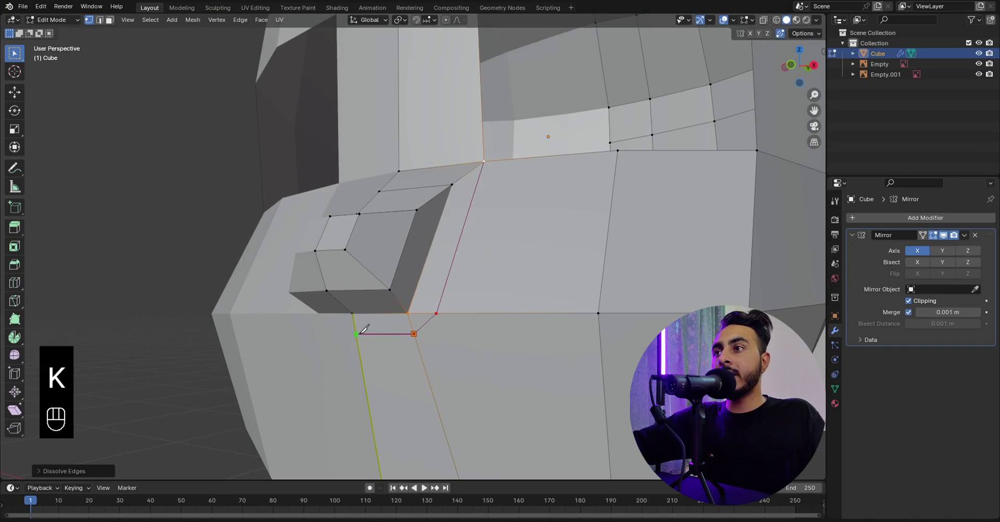
pyautogui.moveTo(359, 334); pyautogui.dragTo(435, 209, button='middle')
pyautogui.scroll(-2, 416, 312)
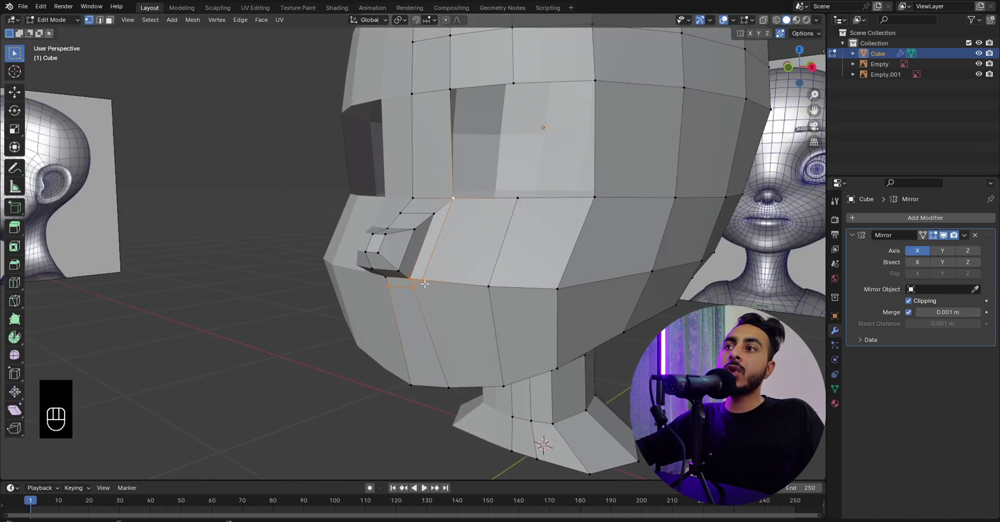
pyautogui.scroll(3, 440, 196)
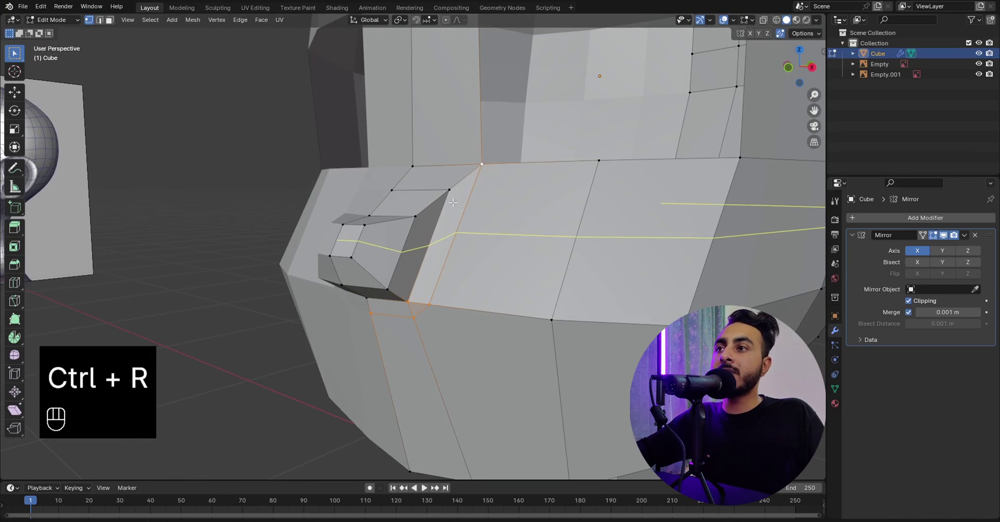
# Examine the nose and the new edge flow around it, both shaded in Object Mode and in Edit Mode.
pyautogui.moveTo(419, 301); pyautogui.dragTo(421, 323, button='middle')
pyautogui.scroll(-3, 514, 273)
pyautogui.scroll(3, 461, 290)
pyautogui.moveTo(513, 272); pyautogui.dragTo(431, 270, button='middle')
pyautogui.press('Tab')
pyautogui.scroll(4, 519, 251)
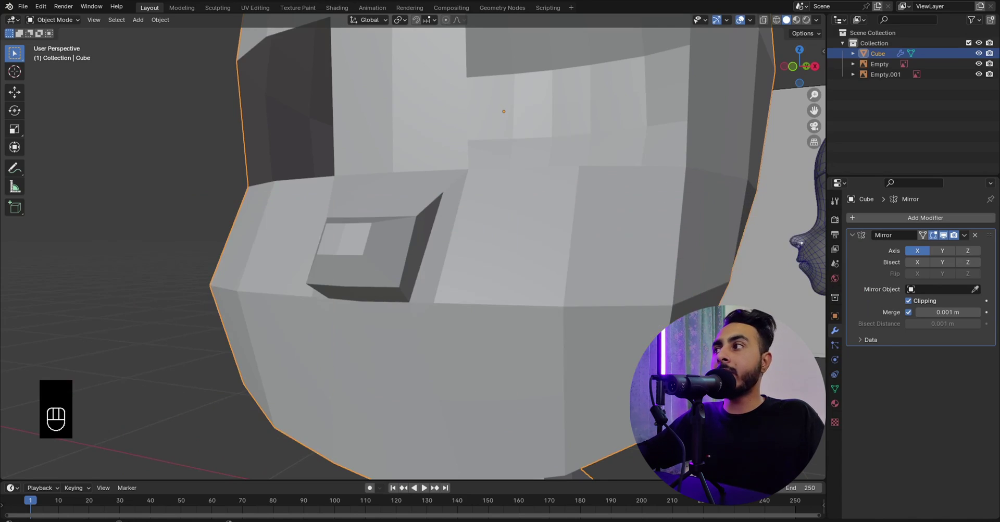
pyautogui.press('Tab')
pyautogui.scroll(5, 386, 254)
pyautogui.moveTo(562, 240); pyautogui.dragTo(469, 294, button='middle')
# Add centred horizontal loop cuts at eye height in front view, across the nose bridge and across the faces beside the eye socket.
pyautogui.click(439, 300)
pyautogui.scroll(-3, 446, 286)
pyautogui.press('KP_1')
pyautogui.keyDown('shift'); pyautogui.moveTo(474, 251); pyautogui.dragTo(469, 307, button='middle'); pyautogui.keyUp('shift')
pyautogui.press('r')
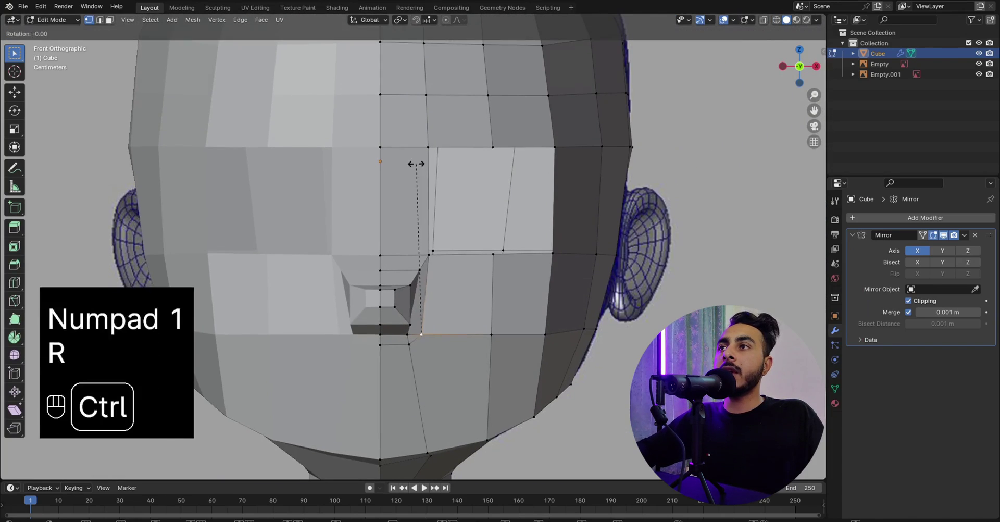
pyautogui.click(414, 163)
pyautogui.rightClick(415, 165)
pyautogui.hotkey('ctrl', 'r')
pyautogui.click(421, 202)
pyautogui.rightClick(420, 202)
pyautogui.hotkey('ctrl', 'r')
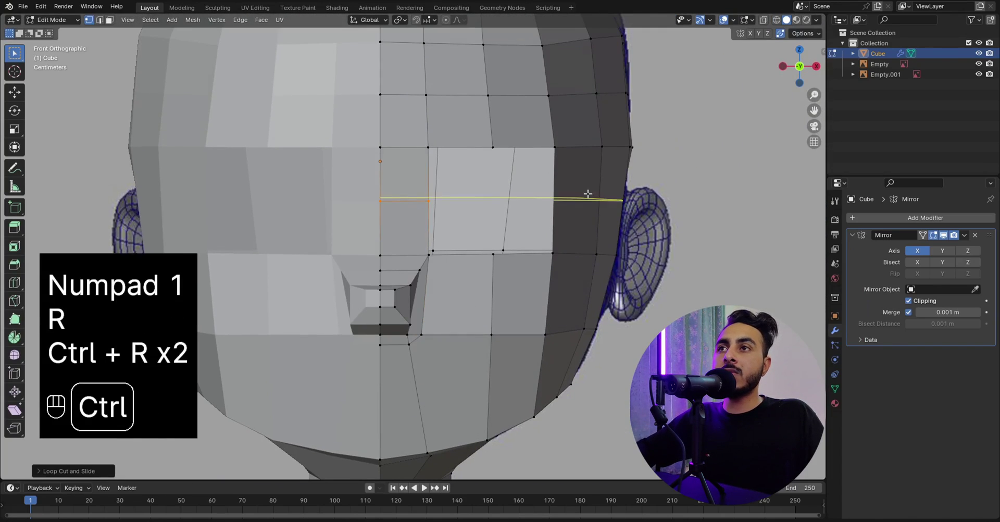
pyautogui.click(586, 195)
pyautogui.rightClick(584, 195)
# Move the eye socket's upper outer and upper inner corner vertices toward the opening to start rounding it.
pyautogui.scroll(-1, 534, 198)
pyautogui.keyDown('shift'); pyautogui.moveTo(531, 198); pyautogui.dragTo(509, 229, button='middle'); pyautogui.keyUp('shift')
pyautogui.click(519, 199)
pyautogui.press('g')
pyautogui.click(509, 210)
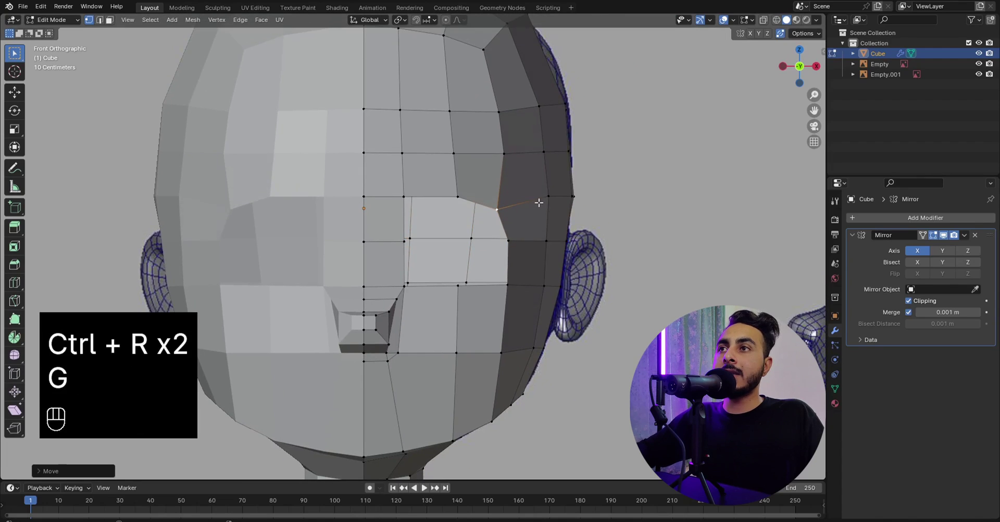
pyautogui.hotkey('ctrl', 'z')
pyautogui.press('g')
pyautogui.click(520, 206)
pyautogui.click(402, 197)
pyautogui.press('g')
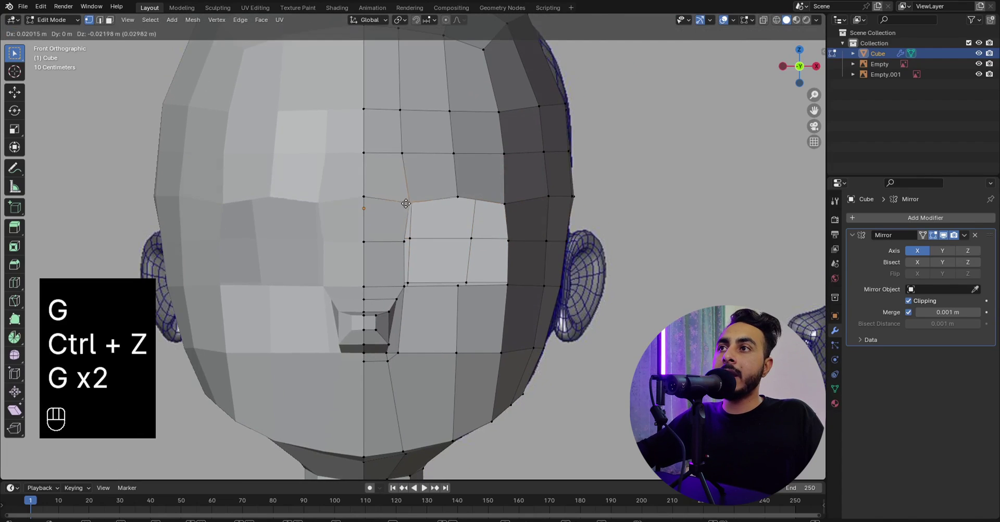
# Move the eye socket's lower corner vertices inward and its outer middle vertex outward, checking the shape against the front reference.
pyautogui.click(406, 270)
pyautogui.press('g')
pyautogui.click(410, 279)
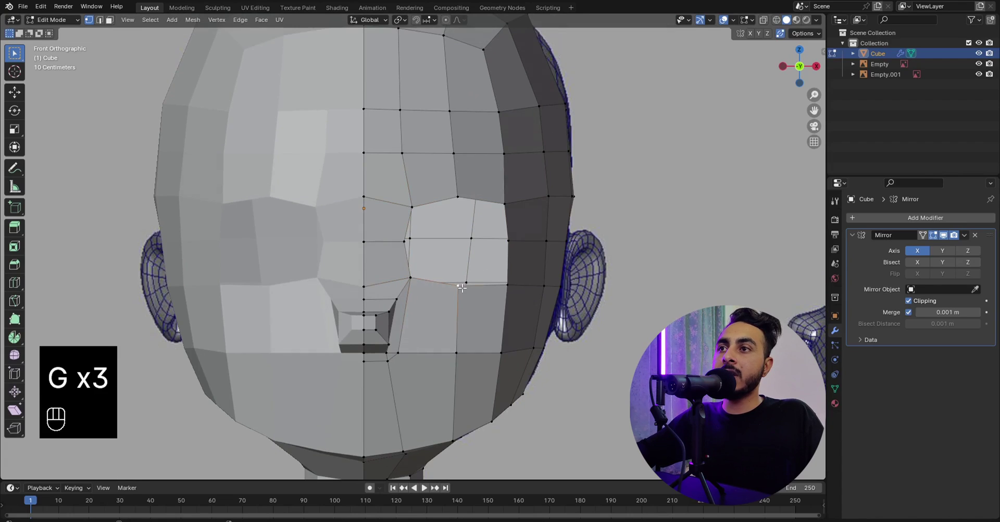
pyautogui.press('g')
pyautogui.click(504, 271)
pyautogui.click(508, 241)
pyautogui.press('g')
pyautogui.click(517, 242)
pyautogui.press('z')
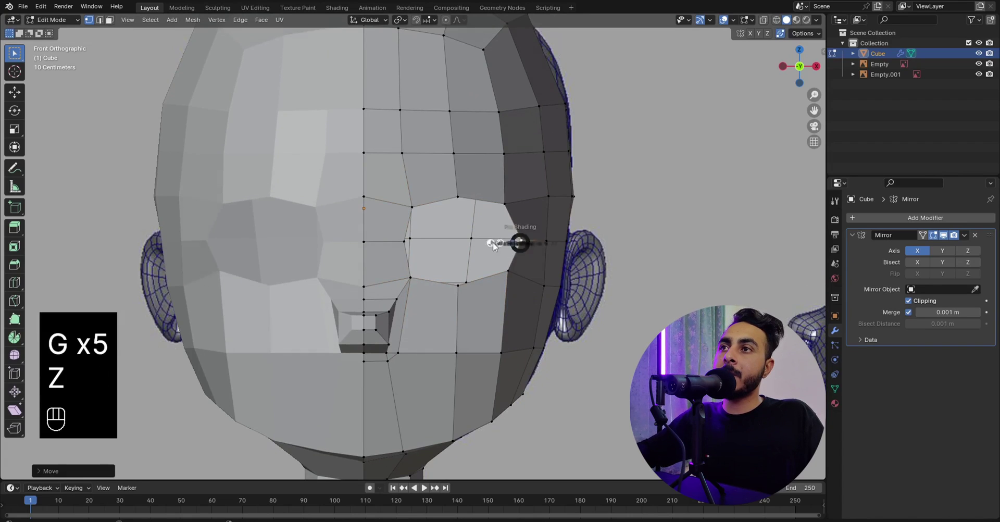
pyautogui.scroll(-1, 410, 243)
pyautogui.press('z')
pyautogui.scroll(-4, 529, 239)
pyautogui.scroll(3, 529, 239)
# Select the edge loop around the eye socket and move it outward along X with proportional editing to match the reference eye.
pyautogui.keyDown('alt'); pyautogui.keyDown('shift'); pyautogui.click(459, 214); pyautogui.keyUp('shift'); pyautogui.keyUp('alt')
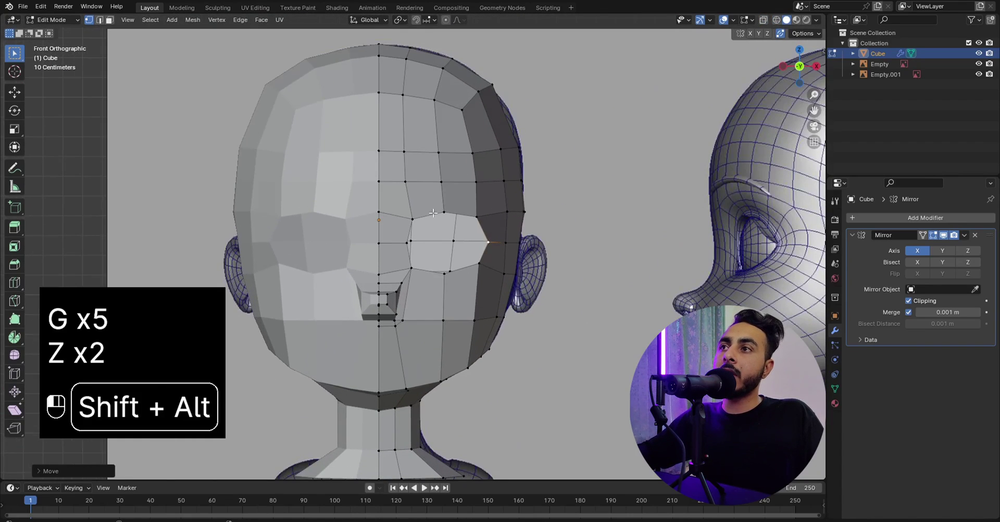
pyautogui.press('z')
pyautogui.scroll(-3, 526, 225)
pyautogui.scroll(4, 509, 248)
pyautogui.press('z')
pyautogui.press('z')
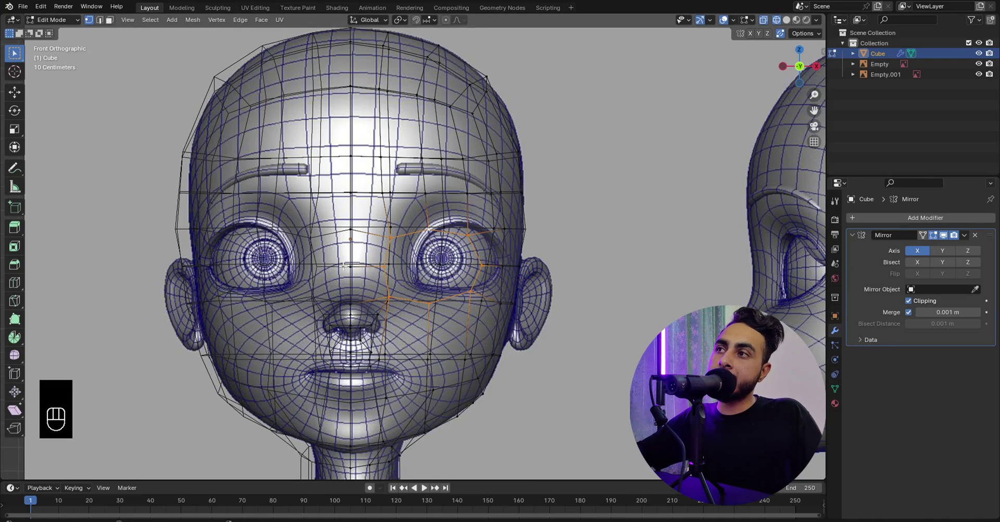
pyautogui.keyDown('shift'); pyautogui.moveTo(468, 244); pyautogui.dragTo(449, 244, button='middle'); pyautogui.keyUp('shift')
pyautogui.press('z')
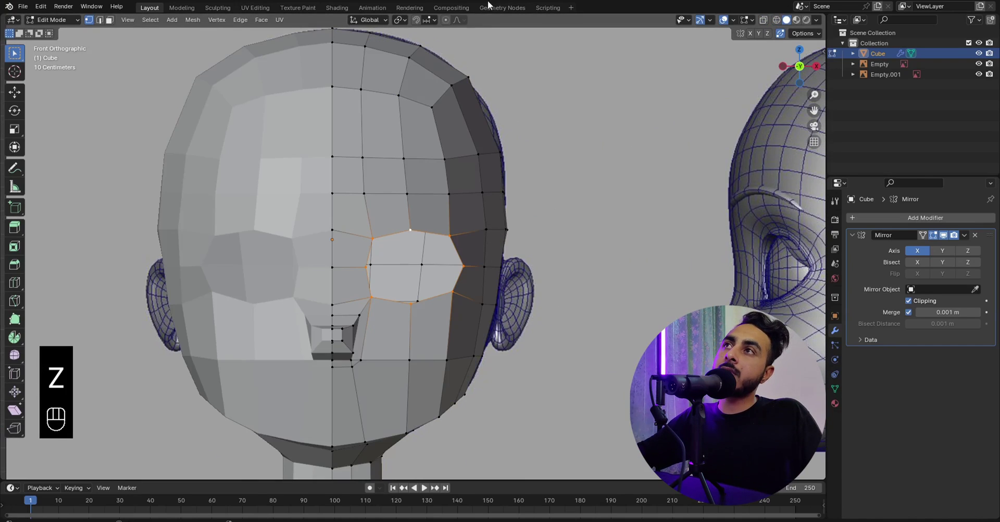
pyautogui.click(447, 20)
pyautogui.press('g')
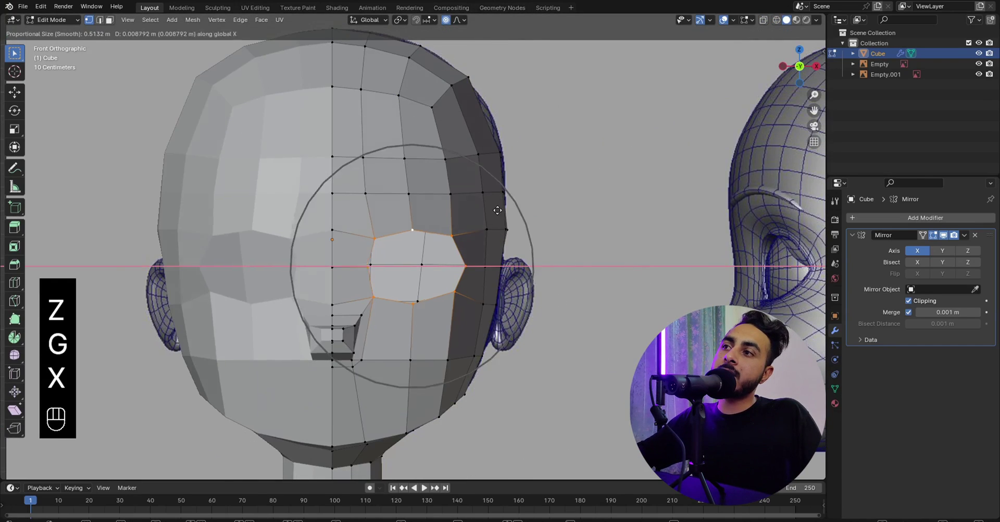
pyautogui.scroll(4, 499, 211)
pyautogui.click(511, 213)
pyautogui.press('z')
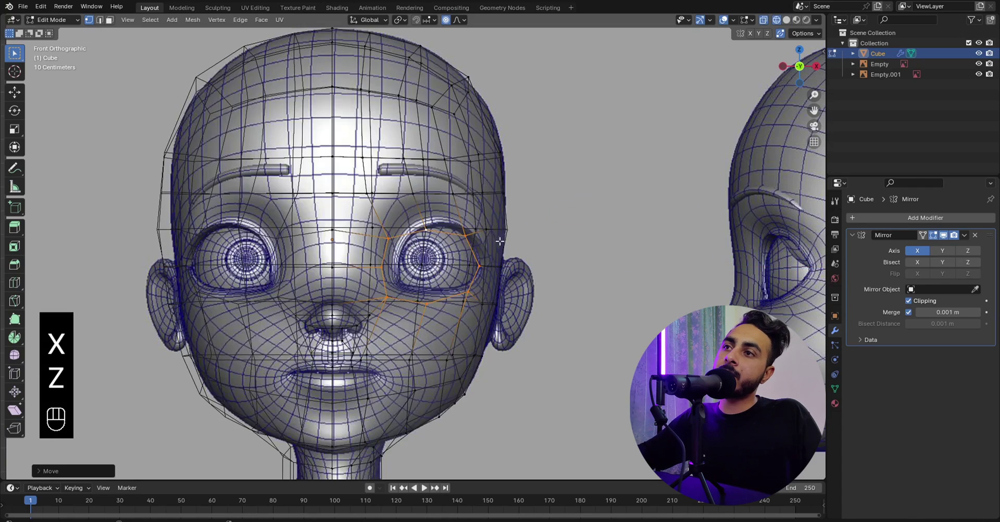
pyautogui.press('z')
# Move the two vertices just outside the eye socket outward along X in front view, using a small proportional falloff.
pyautogui.moveTo(494, 275); pyautogui.dragTo(478, 277, button='middle')
pyautogui.click(494, 265)
pyautogui.keyDown('shift'); pyautogui.click(495, 238); pyautogui.keyUp('shift')
pyautogui.press('KP_1')
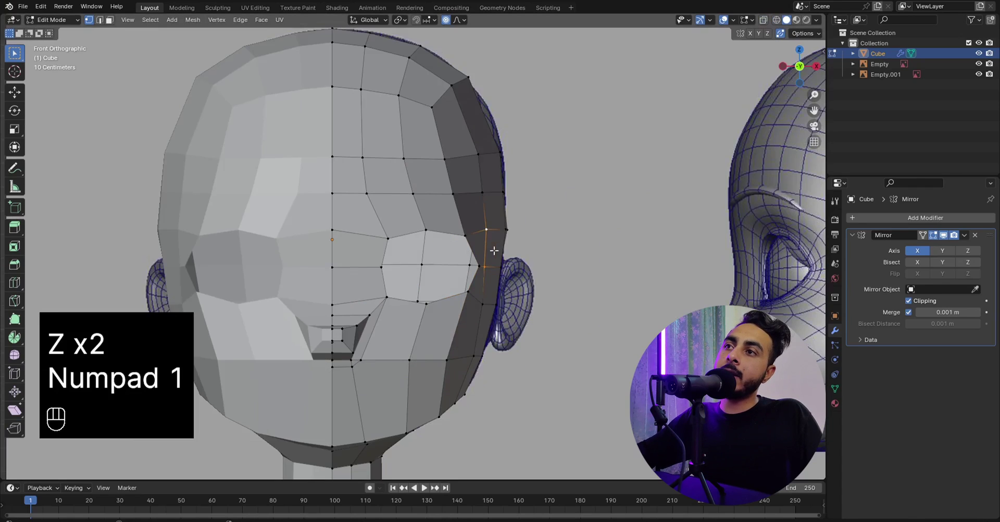
pyautogui.press('g')
pyautogui.press('x')
pyautogui.scroll(5, 509, 253)
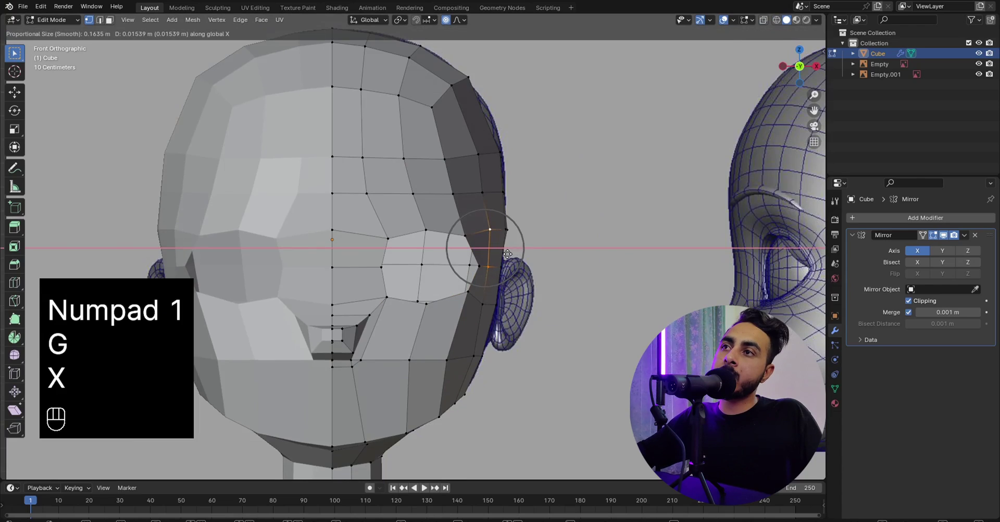
pyautogui.click(508, 254)
# Move the vertices below and above the socket's outer side outward along X to even out the side of the head.
pyautogui.click(485, 304)
pyautogui.press('g')
pyautogui.press('x')
pyautogui.scroll(4, 489, 308)
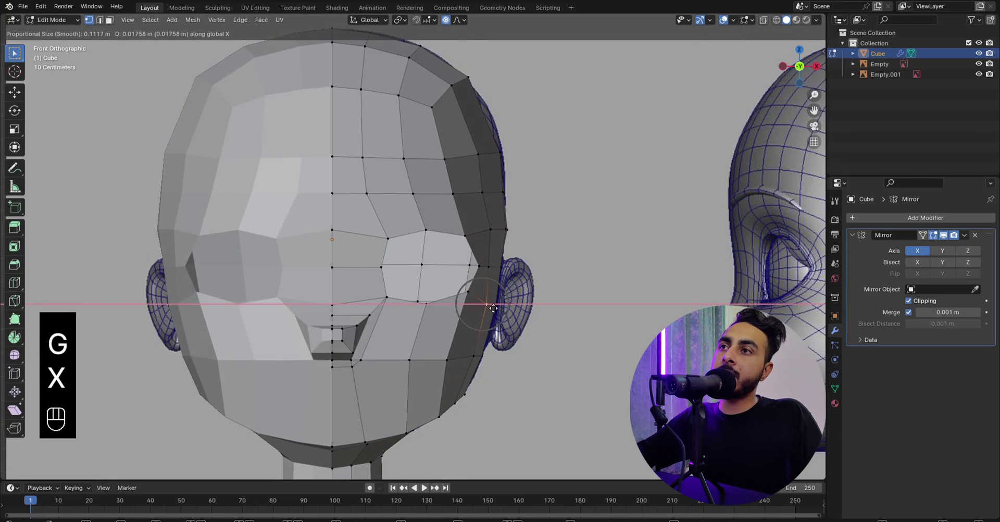
pyautogui.click(493, 308)
pyautogui.click(487, 191)
pyautogui.press('g')
pyautogui.press('x')
pyautogui.click(499, 186)
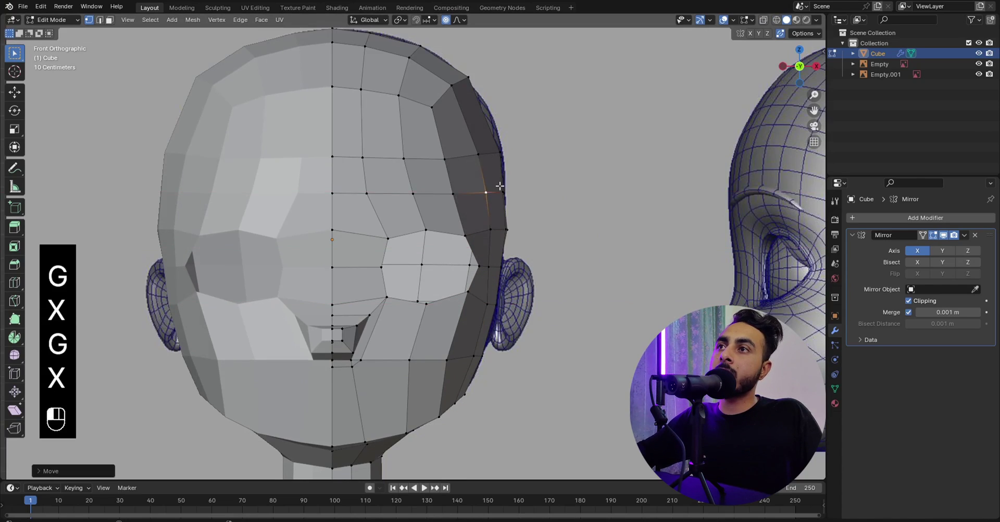
pyautogui.press('Tab')
pyautogui.press('Tab')
# Select the forehead vertex column nearest the centre line in wireframe and move it outward along X by about 0.06 m.
pyautogui.scroll(-1, 411, 210)
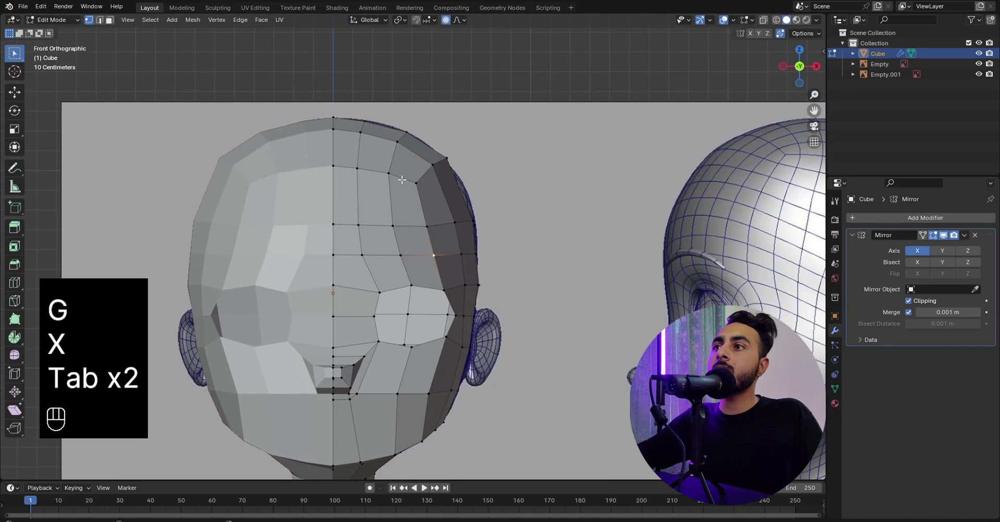
pyautogui.press('z')
pyautogui.moveTo(346, 107); pyautogui.dragTo(365, 215)
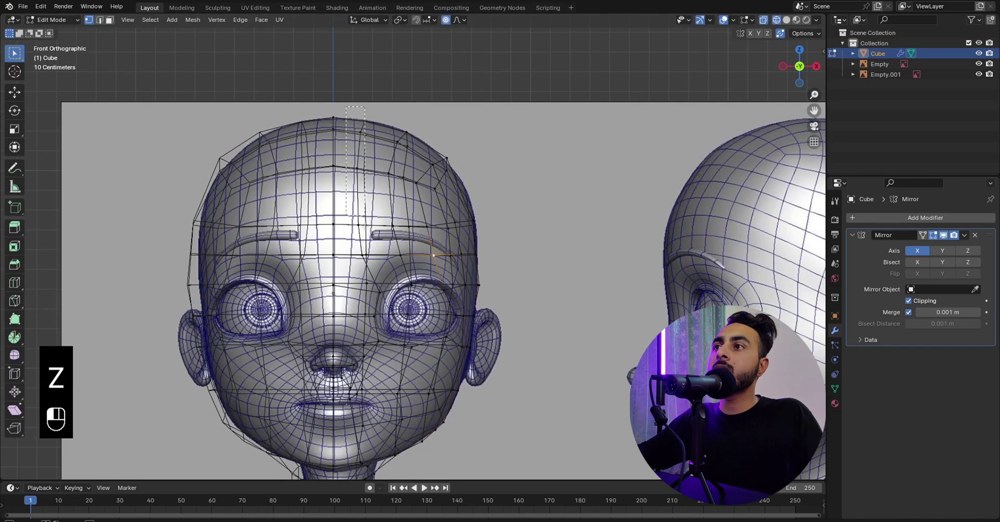
pyautogui.press('z')
pyautogui.press('z')
pyautogui.press('z')
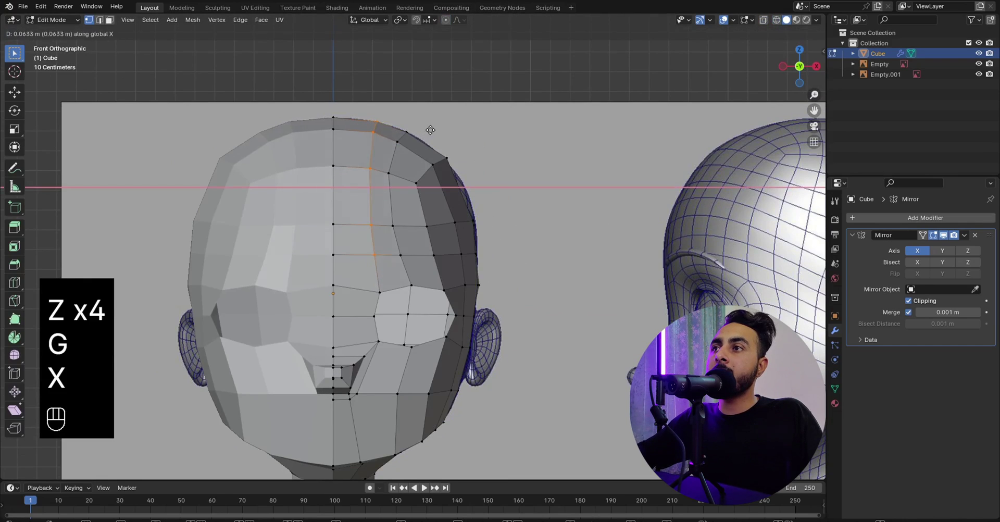
pyautogui.press('z')
pyautogui.press('z')
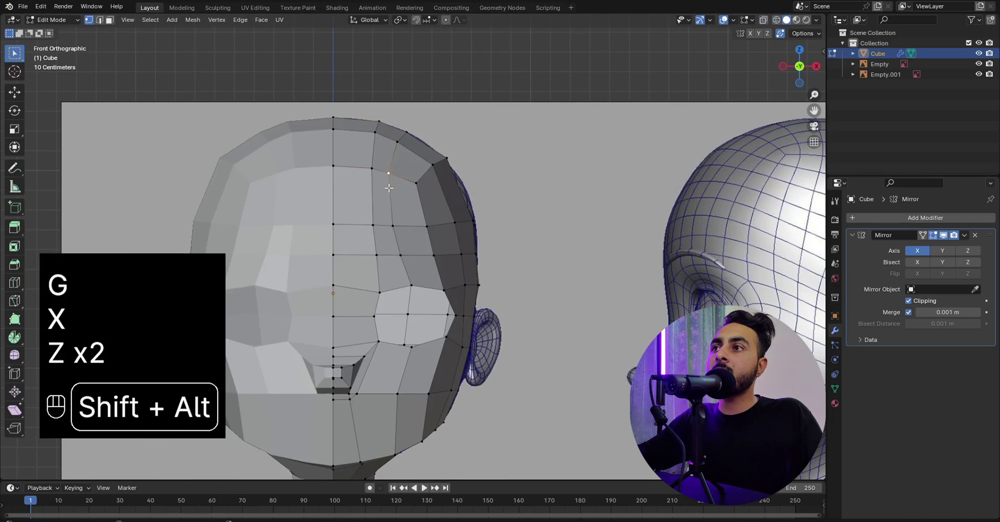
# Select only the upper part of the vertical loop above the eye and scale it along X to straighten it.
pyautogui.keyDown('alt'); pyautogui.keyDown('shift'); pyautogui.click(387, 185); pyautogui.keyUp('shift'); pyautogui.keyUp('alt')
pyautogui.press('z')
pyautogui.press('z')
pyautogui.press('z')
pyautogui.scroll(-6, 462, 282)
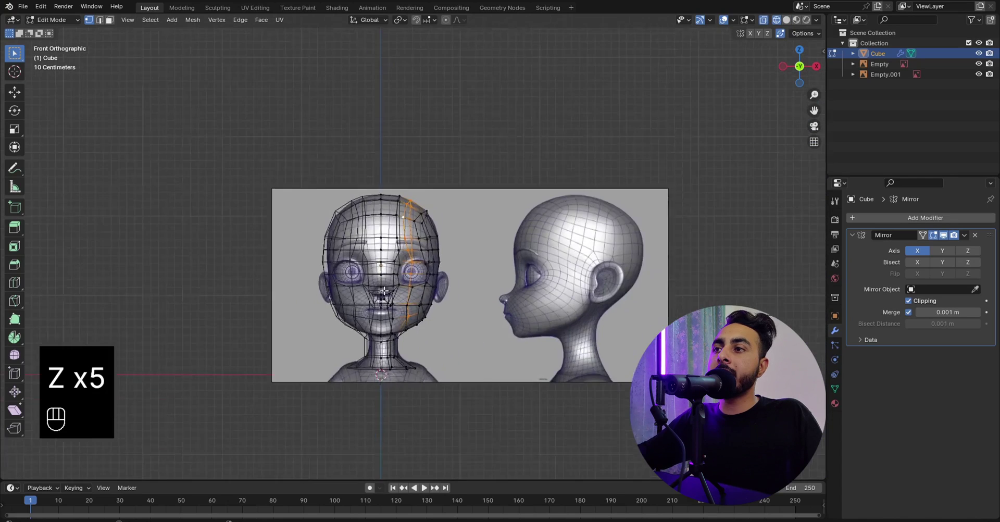
pyautogui.keyDown('ctrl'); pyautogui.moveTo(463, 383); pyautogui.dragTo(386, 308); pyautogui.keyUp('ctrl')
pyautogui.scroll(5, 376, 264)
pyautogui.press('z')
pyautogui.press('s')
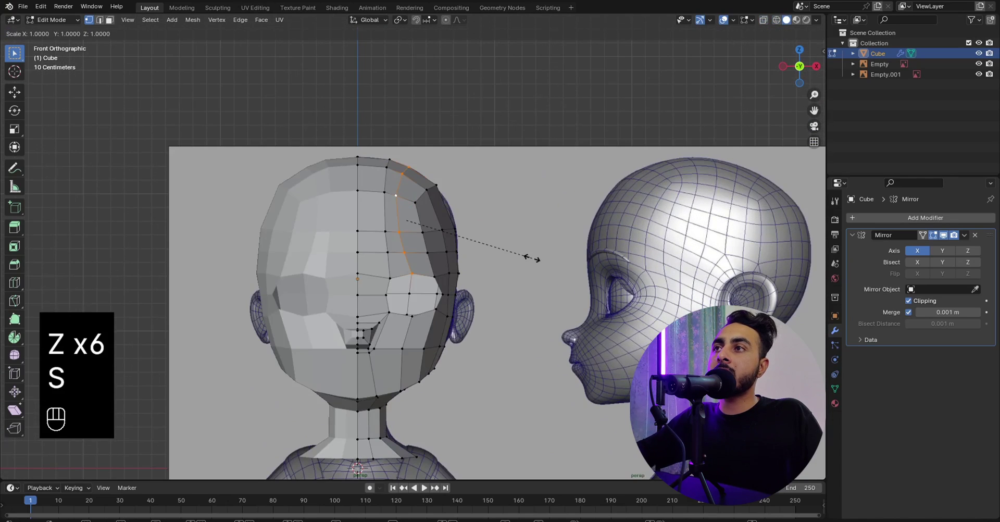
pyautogui.press('y')
pyautogui.press('x')
pyautogui.click(447, 243)
pyautogui.scroll(2, 448, 237)
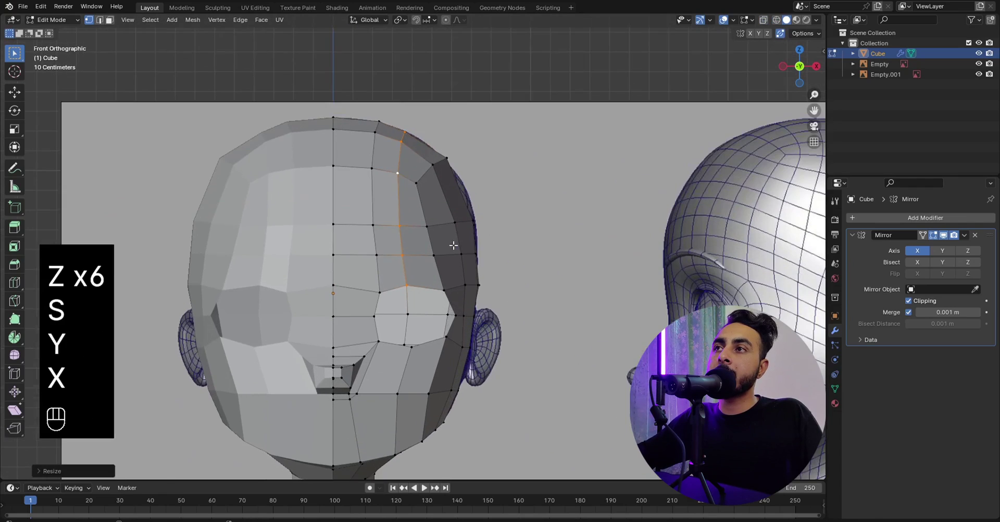
# Move the upper corner vertices of the head and the temple vertices beneath them outward toward the reference outline.
pyautogui.press('z')
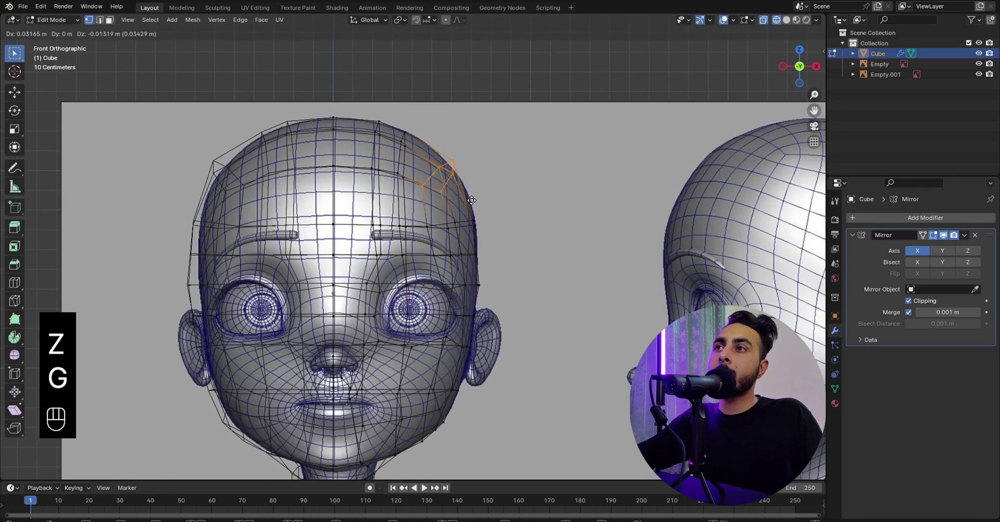
pyautogui.press('z')
pyautogui.press('g')
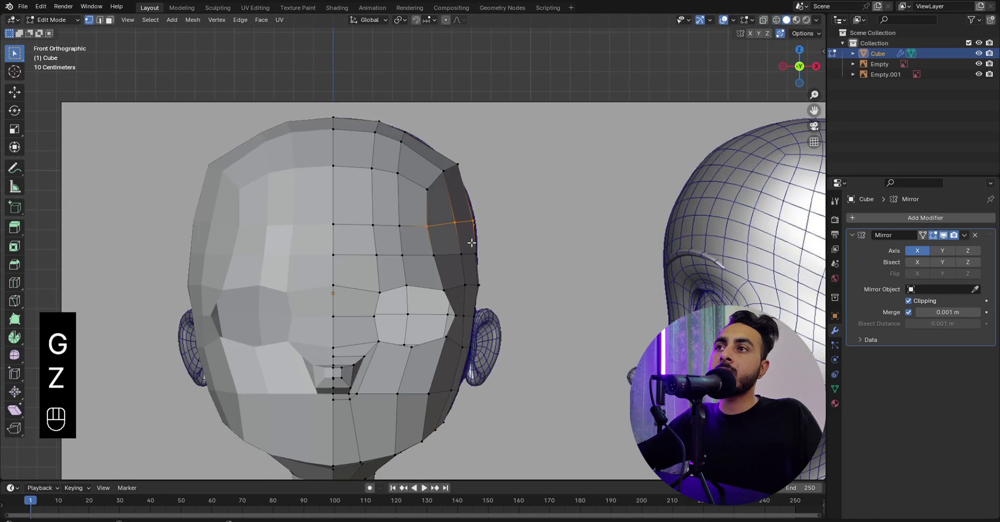
pyautogui.press('z')
pyautogui.press('z')
# Select the upper forehead vertices of the column above the eye and move them slightly outward along X.
pyautogui.press('z')
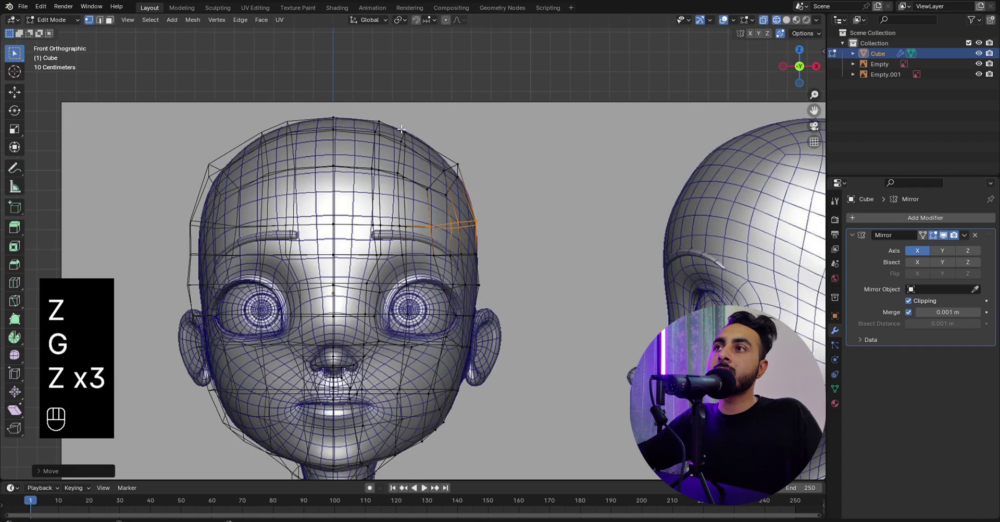
pyautogui.moveTo(424, 241); pyautogui.dragTo(424, 241)
pyautogui.press('z')
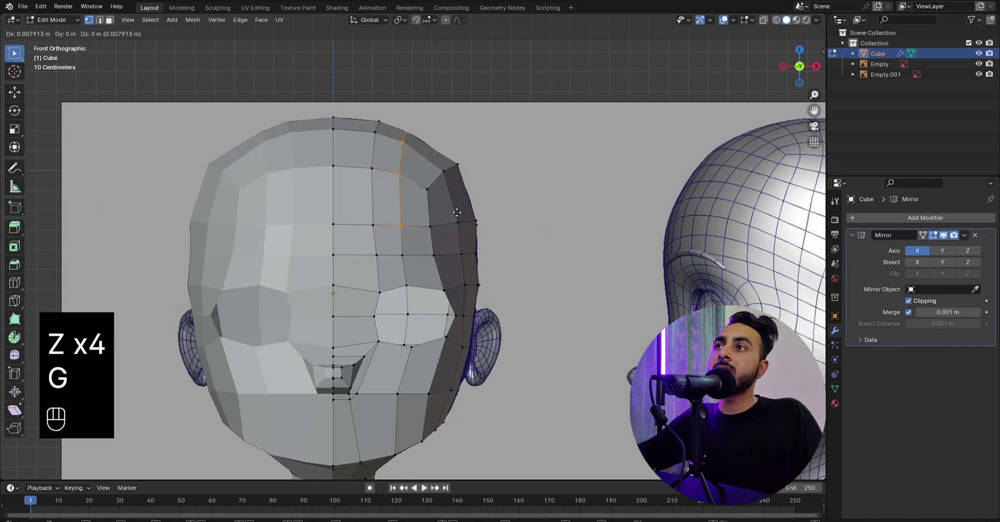
# Inspect the overall head shape in Object Mode and compare the eye area with the front reference.
pyautogui.press('Tab')
pyautogui.scroll(-4, 397, 212)
pyautogui.scroll(3, 419, 214)
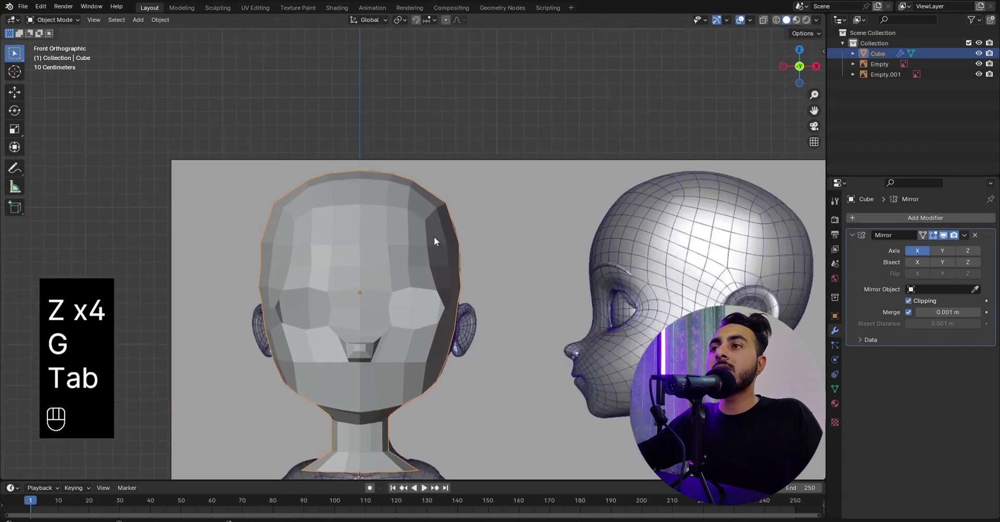
pyautogui.press('Tab')
pyautogui.moveTo(515, 206); pyautogui.dragTo(497, 270, button='middle')
pyautogui.press('KP_1')
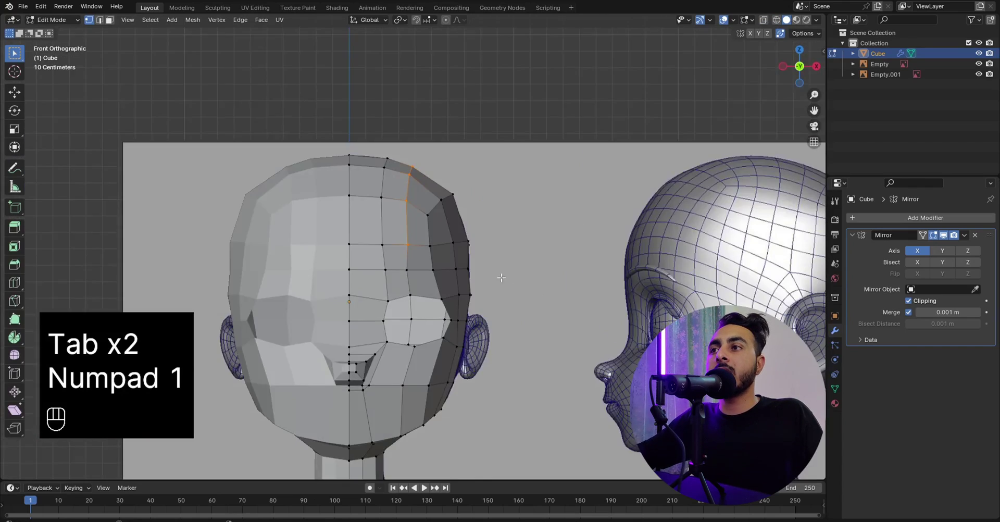
pyautogui.scroll(3, 509, 254)
pyautogui.press('z')
pyautogui.press('z')
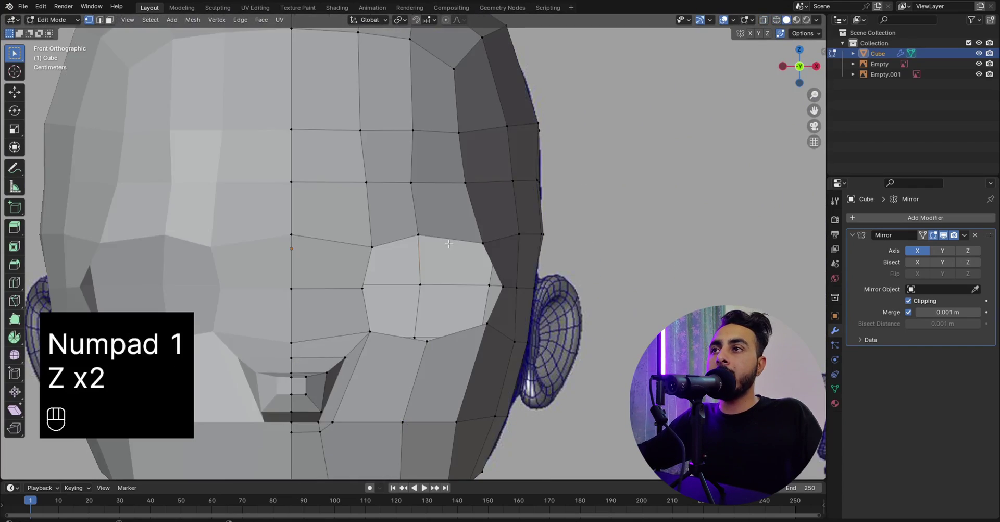
# Move the top-middle vertex of the eye opening up to the reference upper eyelid.
pyautogui.press('z')
pyautogui.keyDown('shift'); pyautogui.moveTo(410, 265); pyautogui.dragTo(408, 248, button='middle'); pyautogui.keyUp('shift')
pyautogui.scroll(2, 409, 248)
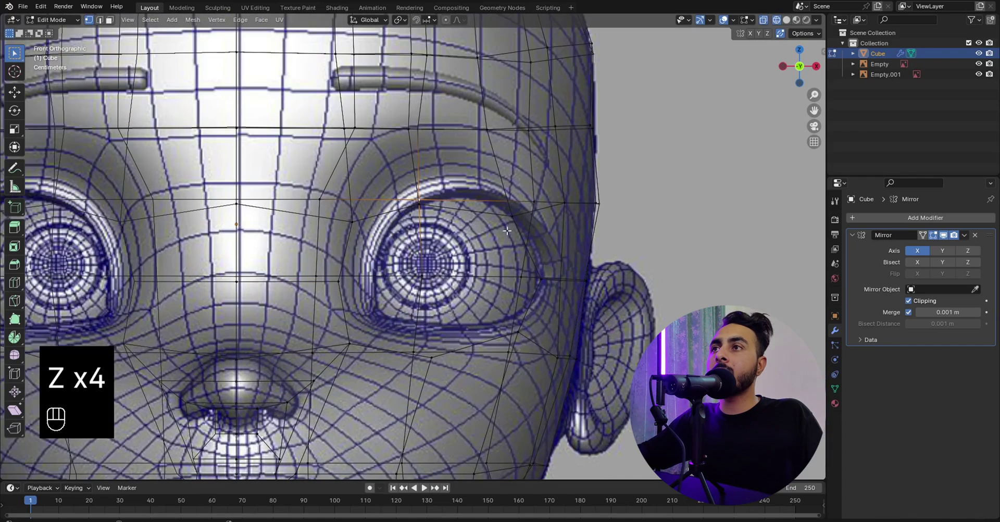
pyautogui.press('z')
pyautogui.press('g')
pyautogui.click(422, 189)
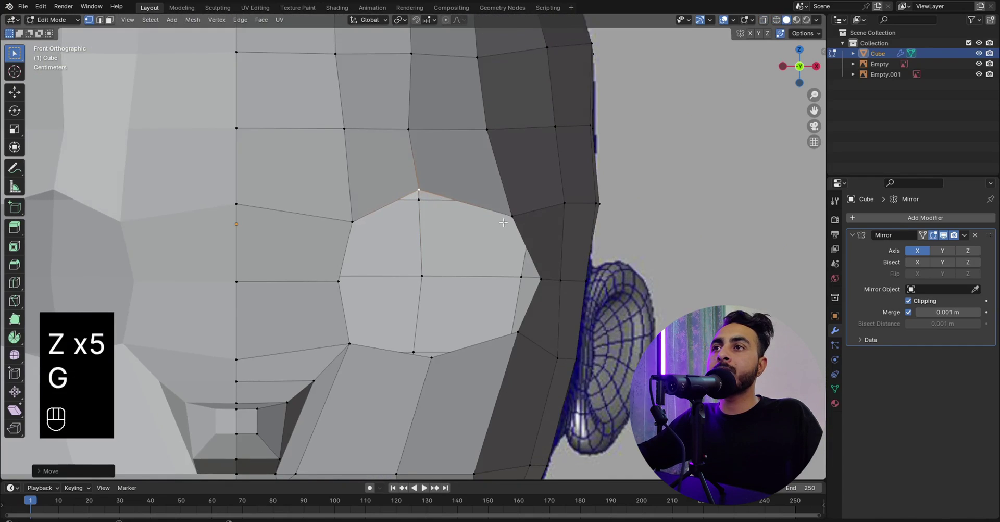
# Move the upper outer corner vertex of the eye opening up and outward to the reference eyelid.
pyautogui.press('z')
pyautogui.press('z')
pyautogui.click(512, 214)
pyautogui.press('g')
pyautogui.click(519, 198)
pyautogui.press('z')
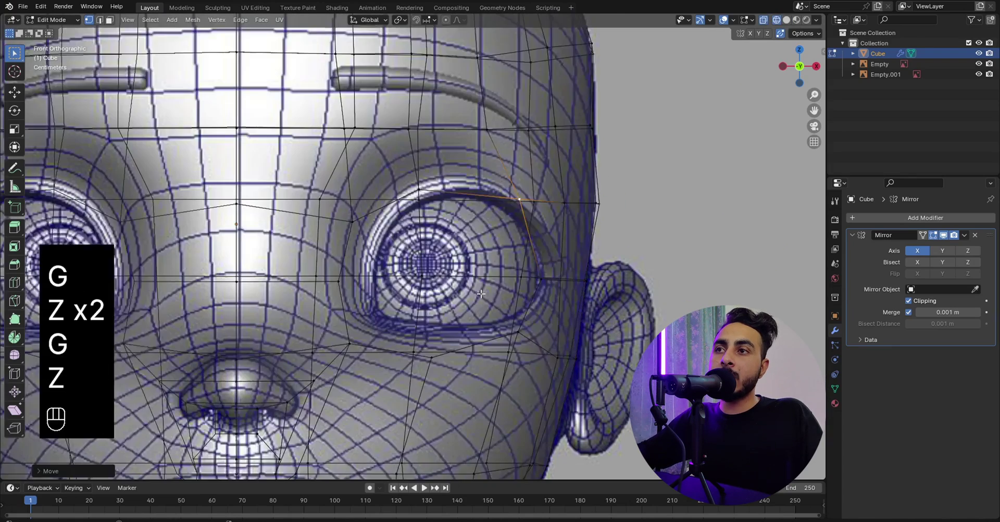
# Move the lower outer corner vertex of the eye opening outward and nudge the lower-middle vertex to follow the reference lower eyelid.
pyautogui.keyDown('shift'); pyautogui.moveTo(565, 363); pyautogui.dragTo(571, 278, button='middle'); pyautogui.keyUp('shift')
pyautogui.press('z')
pyautogui.click(515, 253)
pyautogui.press('g')
pyautogui.click(525, 269)
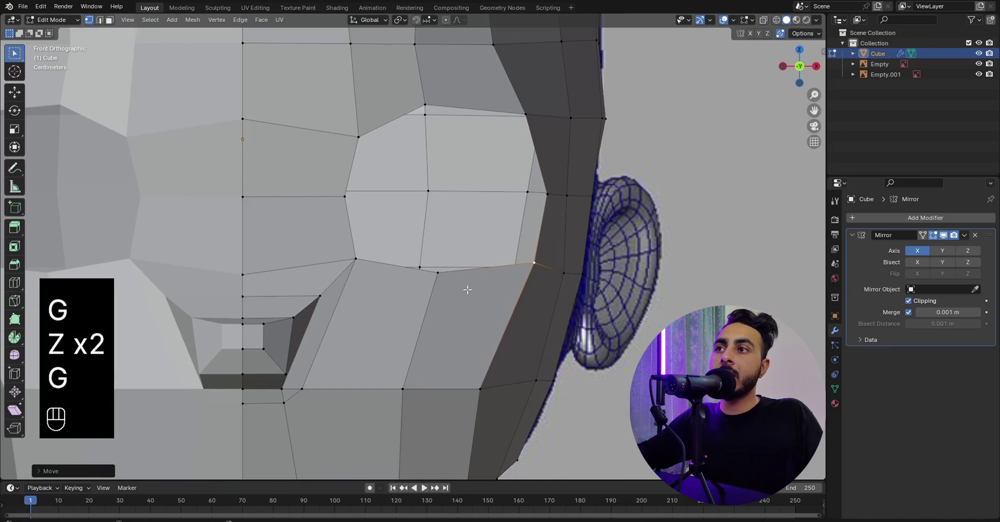
pyautogui.click(448, 284)
pyautogui.press('z')
pyautogui.press('g')
pyautogui.click(403, 283)
pyautogui.press('z')
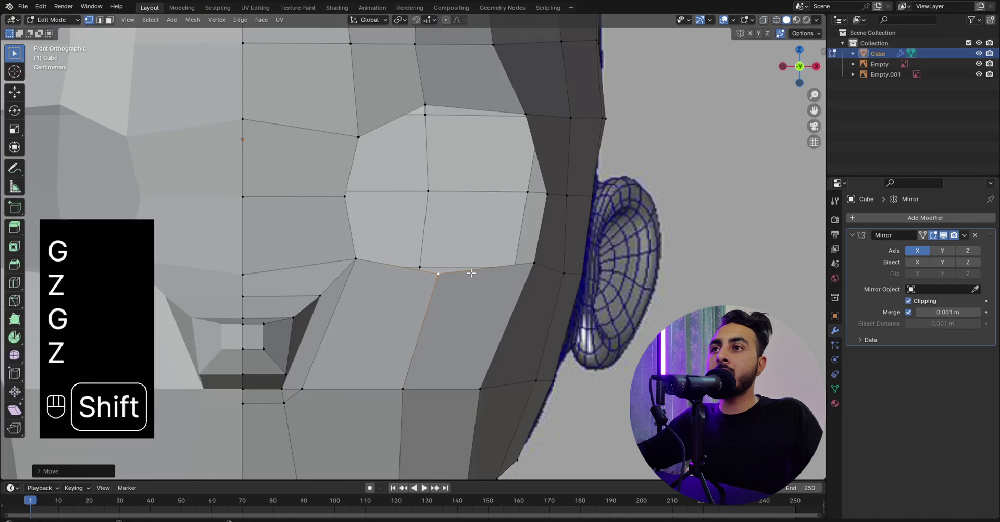
# Select the loop around the eye opening, extrude it and scale the new loop inward to about 0.74.
pyautogui.keyDown('alt'); pyautogui.keyDown('shift'); pyautogui.click(474, 271); pyautogui.keyUp('shift'); pyautogui.keyUp('alt')
pyautogui.scroll(-3, 564, 274)
pyautogui.press('e')
pyautogui.press('s')
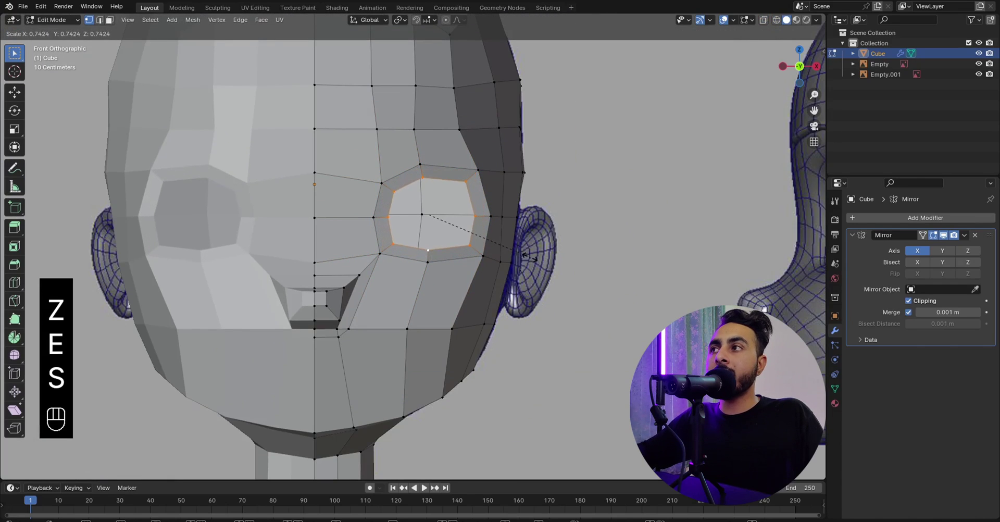
pyautogui.click(530, 259)
# Move the three nose-side vertices of the inner eye loop onto the inner edge of the reference eye.
pyautogui.hotkey('shift', 'z')
pyautogui.scroll(5, 410, 214)
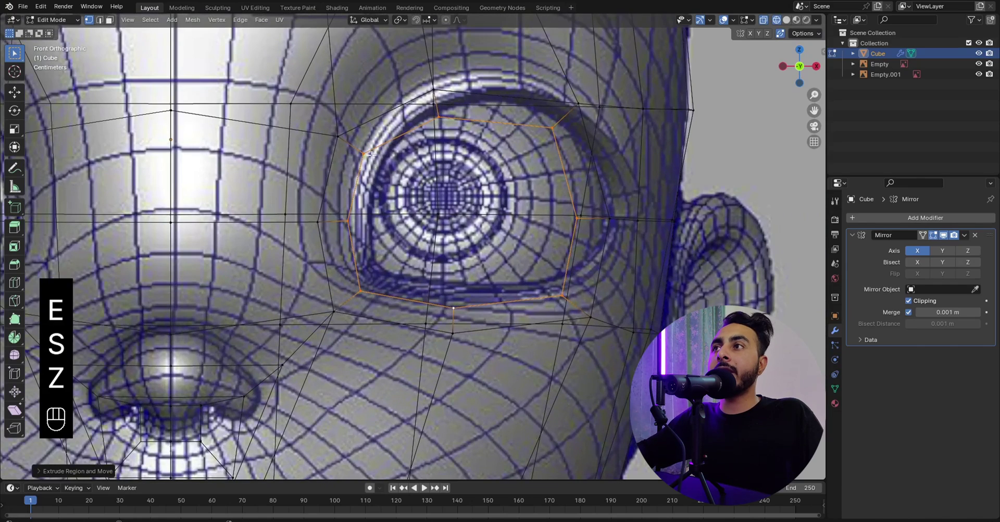
pyautogui.click(373, 152)
pyautogui.press('g')
pyautogui.click(382, 154)
pyautogui.click(347, 220)
pyautogui.press('g')
pyautogui.click(360, 224)
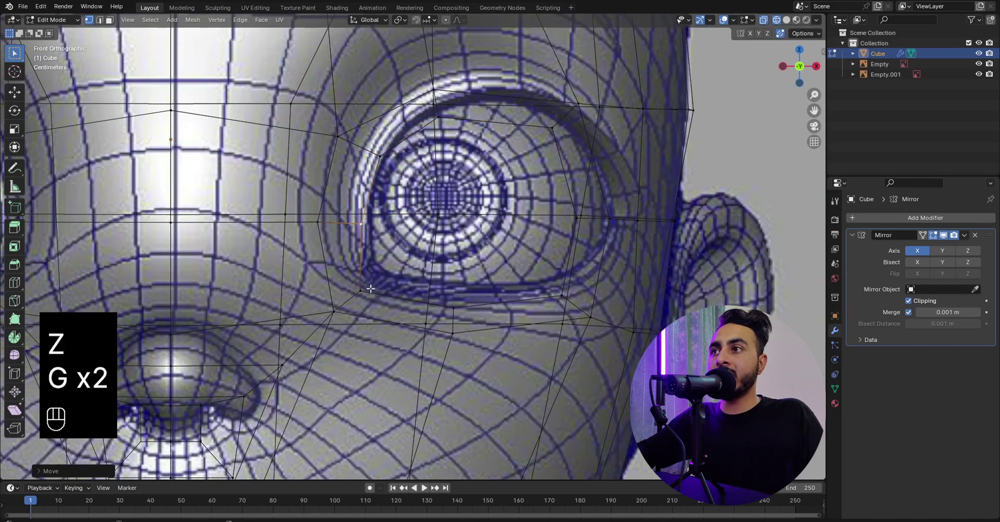
pyautogui.click(360, 290)
pyautogui.press('g')
pyautogui.click(373, 286)
# Move the lower-middle and lower outer vertices of the inner eye loop up to the reference lower eyelid.
pyautogui.keyDown('shift'); pyautogui.moveTo(460, 303); pyautogui.dragTo(416, 326, button='middle'); pyautogui.keyUp('shift')
pyautogui.hotkey('shift', 'z')
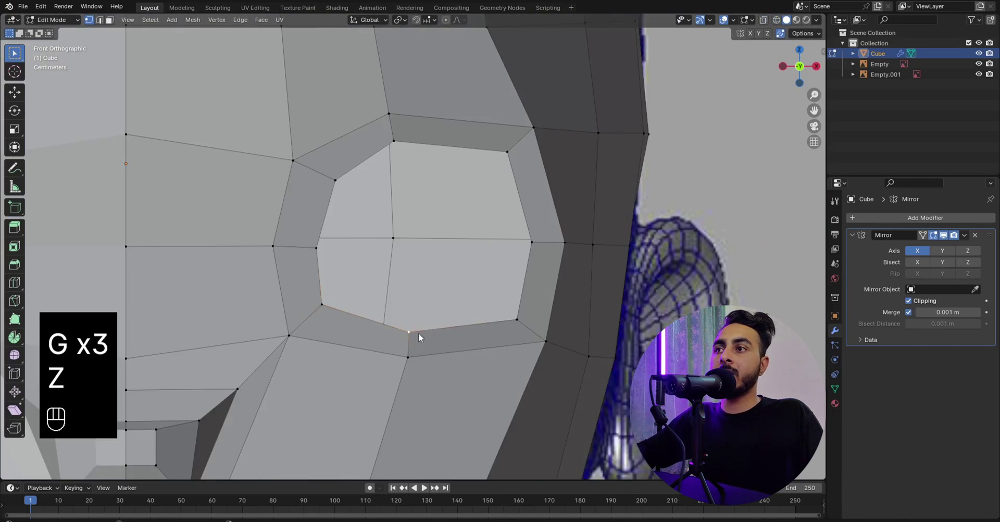
pyautogui.hotkey('shift', 'z')
pyautogui.press('g')
pyautogui.click(407, 311)
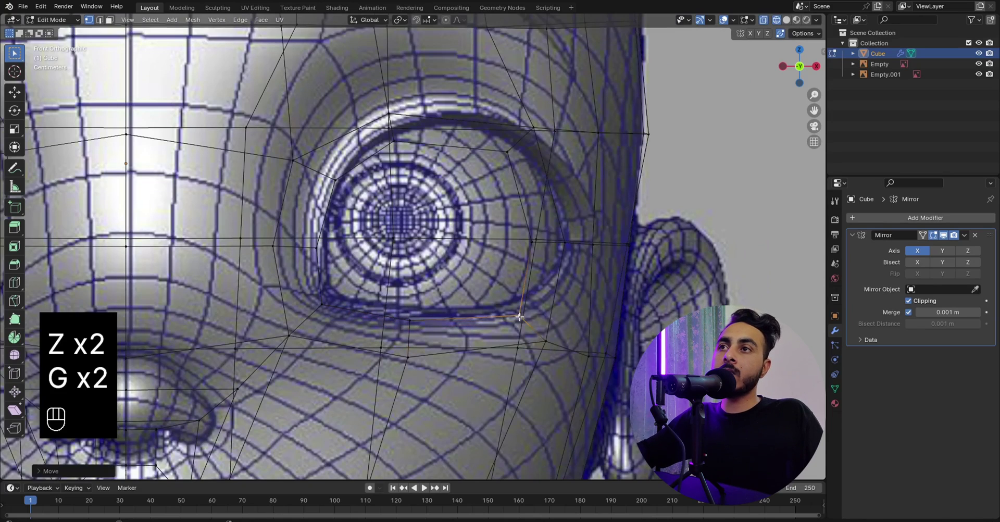
# Move the outer-middle vertices of the eye loops outward along X to match the outer corner of the reference eye.
pyautogui.keyDown('shift'); pyautogui.moveTo(491, 292); pyautogui.dragTo(472, 303, button='middle'); pyautogui.keyUp('shift')
pyautogui.press('z')
pyautogui.click(522, 262)
pyautogui.press('z')
pyautogui.keyDown('shift'); pyautogui.moveTo(578, 255); pyautogui.dragTo(562, 268, button='middle'); pyautogui.keyUp('shift')
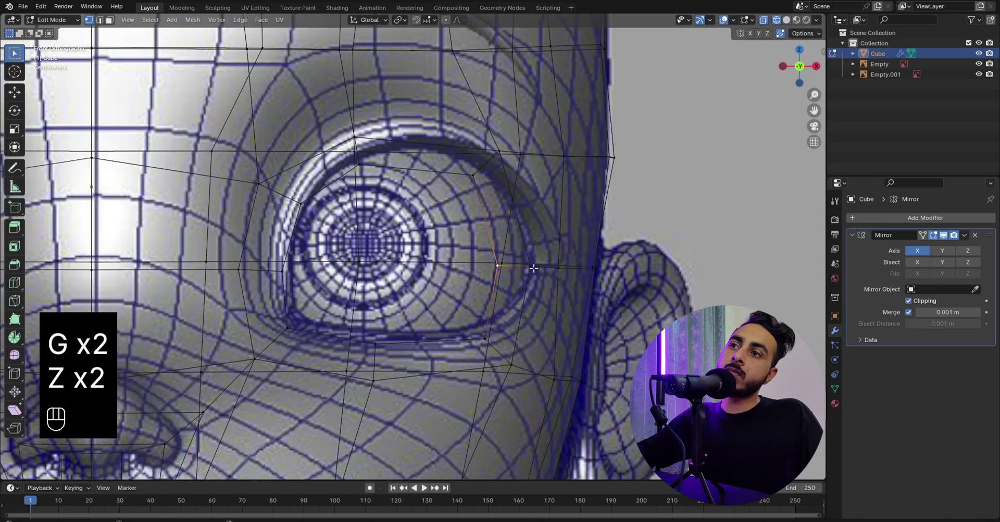
pyautogui.press('g')
pyautogui.press('g')
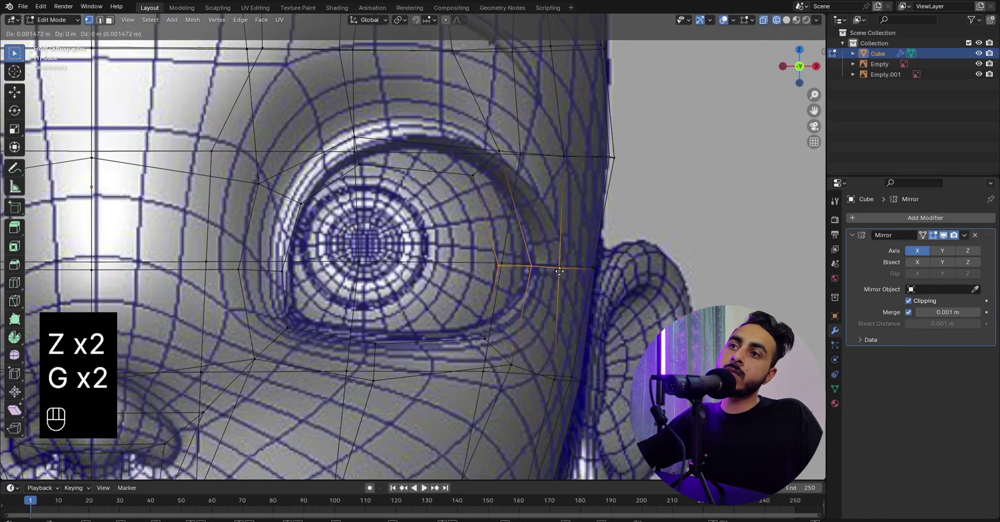
pyautogui.click(574, 268)
pyautogui.hotkey('shift', 'z')
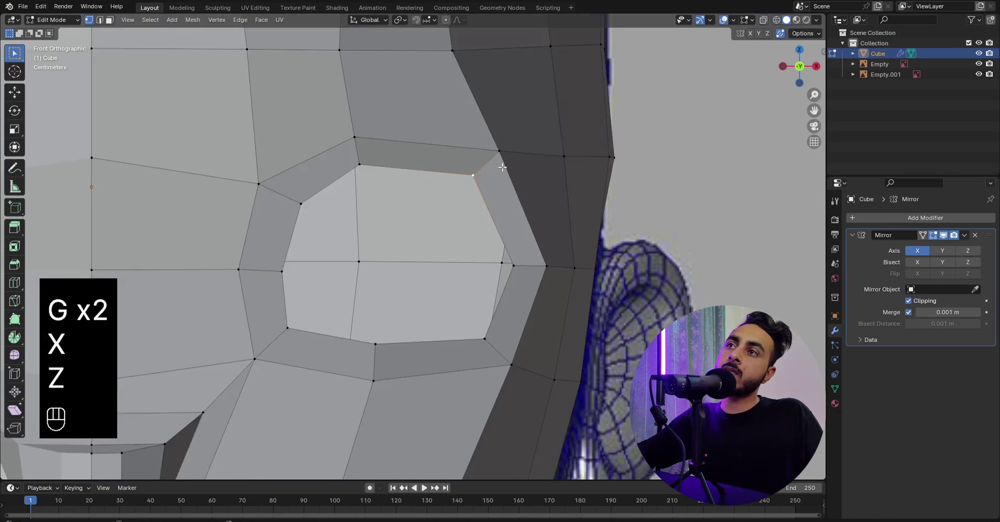
# Move the upper outer corner vertices of both eye loops up and outward to follow the reference upper eyelid.
pyautogui.keyDown('shift'); pyautogui.moveTo(524, 162); pyautogui.dragTo(530, 196, button='middle'); pyautogui.keyUp('shift')
pyautogui.scroll(-2, 521, 204)
pyautogui.hotkey('shift', 'z')
pyautogui.scroll(2, 541, 181)
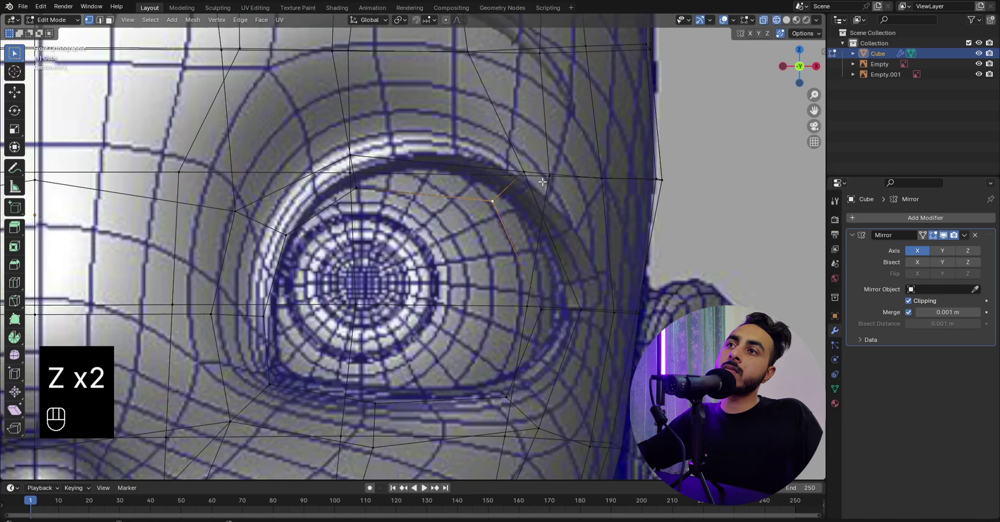
pyautogui.press('g')
pyautogui.click(513, 192)
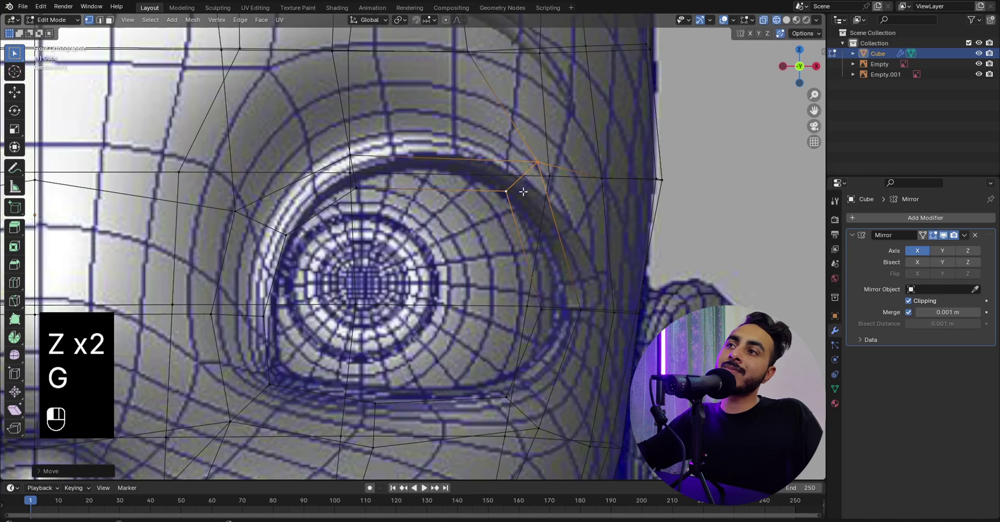
pyautogui.hotkey('shift', 'z')
# Select the top-middle vertices of both eye loops and move them up and outward to the reference eyelid curve.
pyautogui.click(364, 185)
pyautogui.keyDown('shift'); pyautogui.click(361, 163); pyautogui.keyUp('shift')
pyautogui.press('z')
pyautogui.click(255, 162)
pyautogui.press('g')
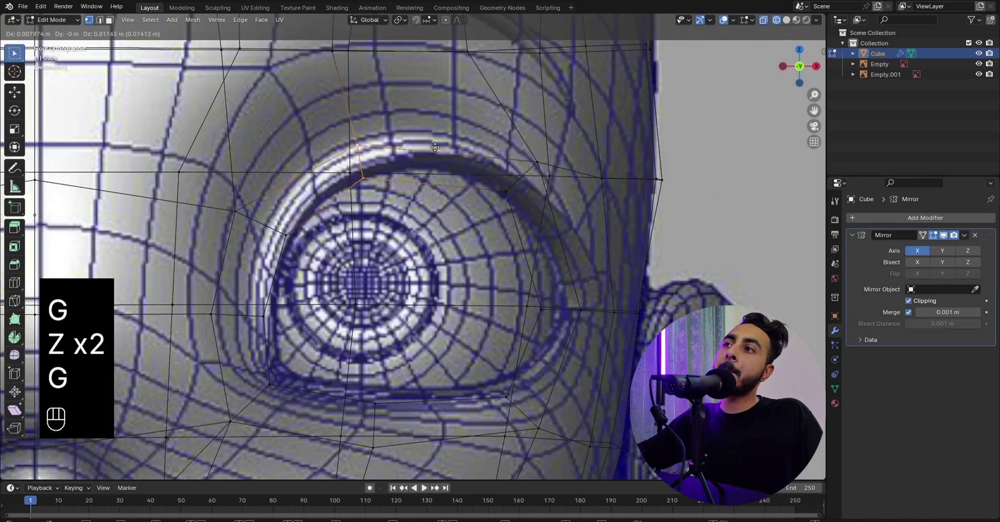
pyautogui.click(392, 155)
pyautogui.press('z')
# Select the two forehead vertices above the eye's outer corner and move them outward along X.
pyautogui.click(489, 177)
pyautogui.keyDown('shift'); pyautogui.moveTo(489, 178); pyautogui.dragTo(477, 230, button='middle'); pyautogui.keyUp('shift')
pyautogui.scroll(-4, 524, 260)
pyautogui.click(466, 245)
pyautogui.keyDown('ctrl'); pyautogui.keyDown('shift'); pyautogui.click(456, 200); pyautogui.keyUp('shift'); pyautogui.keyUp('ctrl')
pyautogui.press('g')
pyautogui.press('x')
pyautogui.click(512, 224)
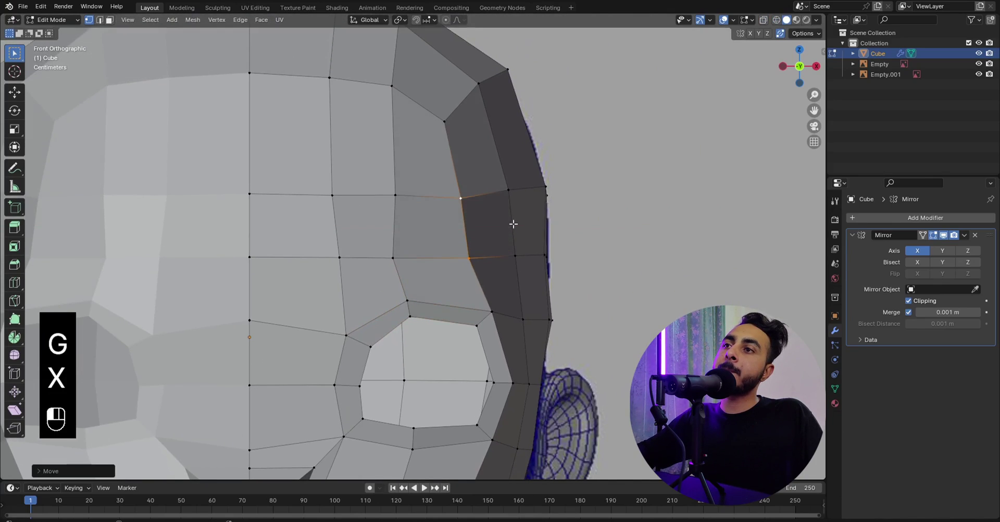
# Move the outer and middle vertices of the row above the eye outward along X, and check the head in Object Mode.
pyautogui.click(476, 254)
pyautogui.press('g')
pyautogui.click(486, 252)
pyautogui.press('g')
pyautogui.press('x')
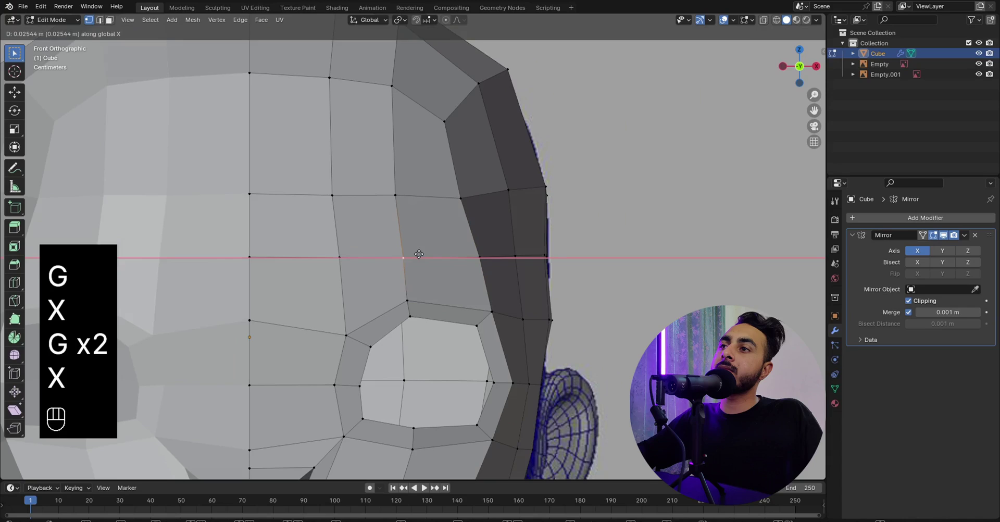
pyautogui.click(418, 253)
pyautogui.scroll(-10, 437, 263)
pyautogui.press('Tab')
pyautogui.scroll(4, 470, 274)
pyautogui.scroll(4, 470, 276)
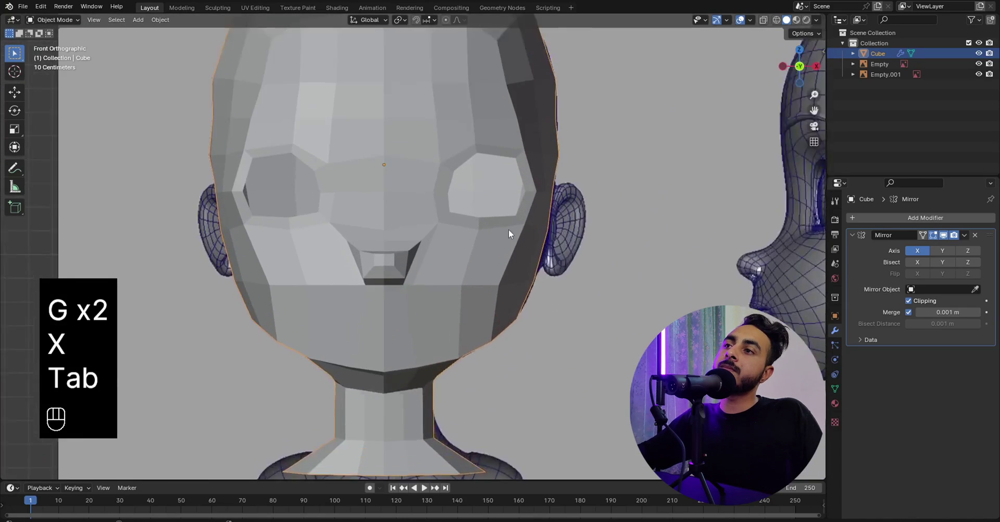
# Select both loops around the eye opening, move them toward the nose along X, and check the face in Object Mode.
pyautogui.press('Tab')
pyautogui.keyDown('shift'); pyautogui.moveTo(461, 158); pyautogui.dragTo(452, 210, button='middle'); pyautogui.keyUp('shift')
pyautogui.keyDown('alt'); pyautogui.click(453, 210); pyautogui.keyUp('alt')
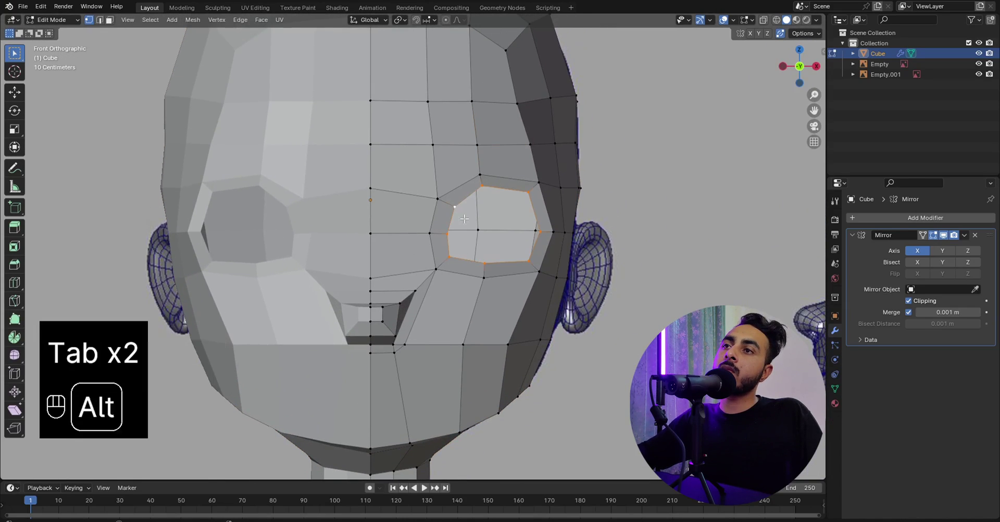
pyautogui.scroll(-2, 442, 220)
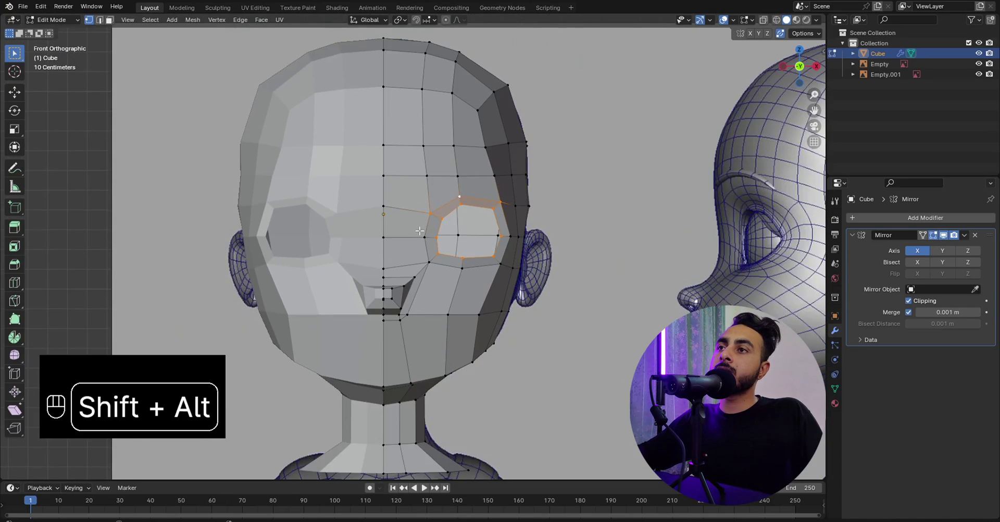
pyautogui.keyDown('shift'); pyautogui.click(507, 240); pyautogui.keyUp('shift')
pyautogui.press('g')
pyautogui.click(483, 242)
pyautogui.press('Tab')
pyautogui.scroll(-5, 493, 245)
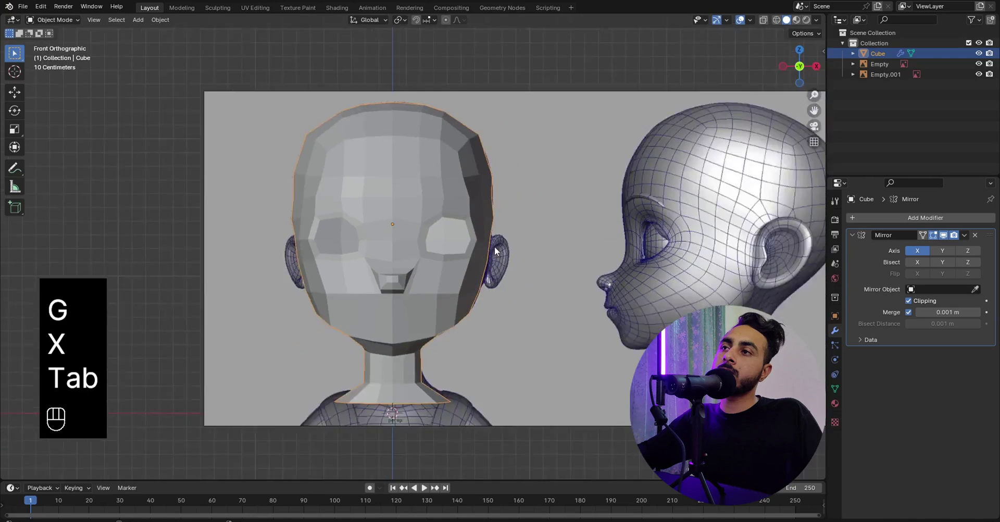
# Nudge the selected eye loops slightly further toward the nose along X.
pyautogui.scroll(3, 483, 245)
pyautogui.press('Tab')
pyautogui.press('g')
pyautogui.press('x')
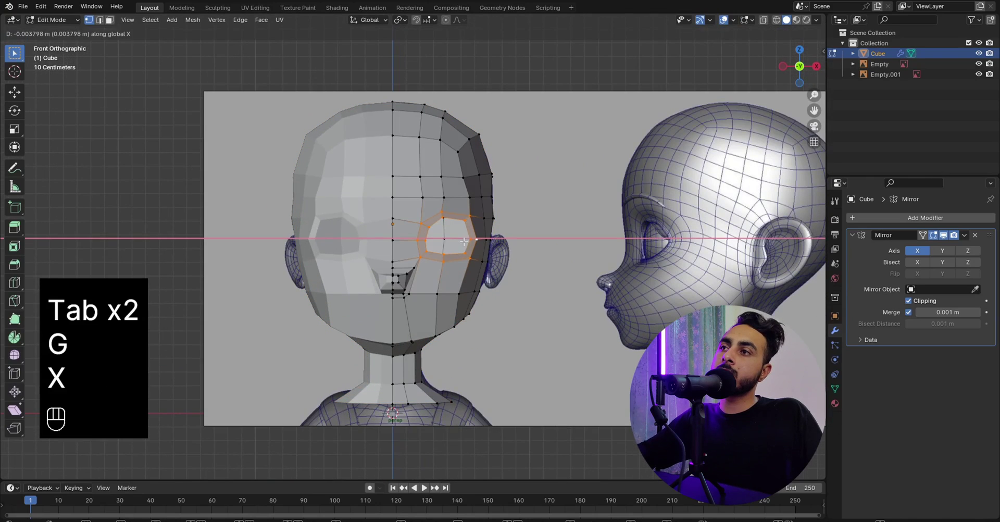
pyautogui.click(464, 241)
# Slide the three vertices of the row just above the eye inward along their edges to line up with the eye loops.
pyautogui.press('Tab')
pyautogui.scroll(4, 424, 217)
pyautogui.press('Tab')
pyautogui.click(434, 145)
pyautogui.press('g')
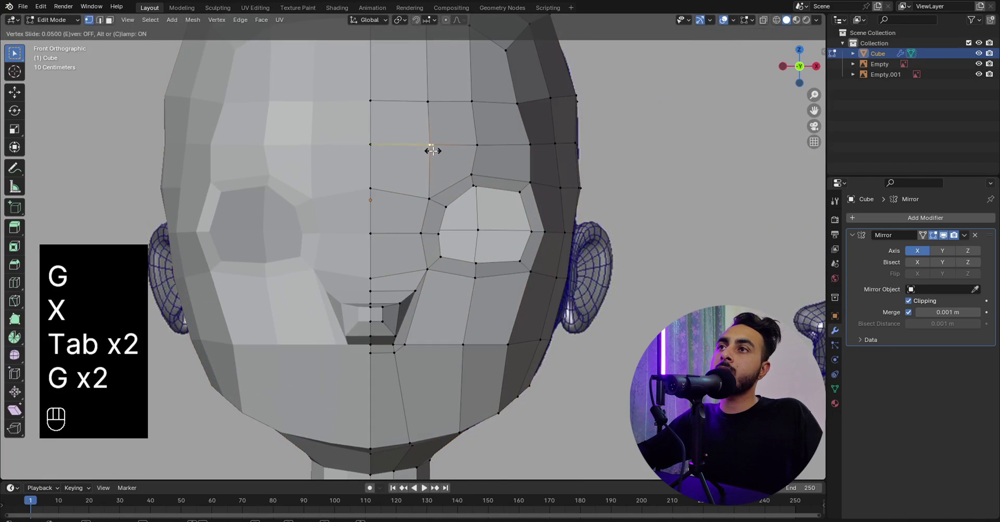
pyautogui.click(432, 151)
pyautogui.click(481, 150)
pyautogui.press('g')
pyautogui.press('g')
pyautogui.click(475, 150)
pyautogui.click(531, 155)
pyautogui.press('g')
pyautogui.press('g')
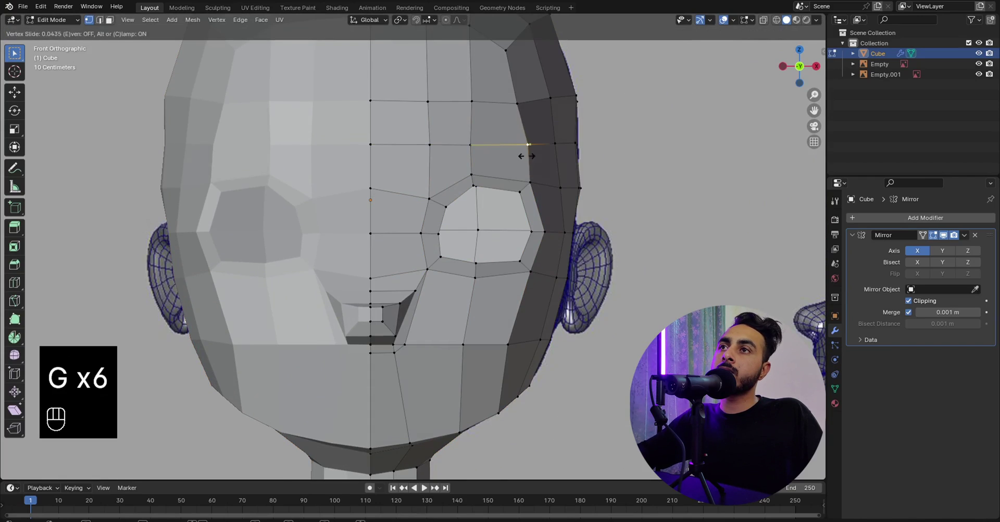
pyautogui.click(528, 156)
# Examine the head from several angles in Object Mode and return to editing in the front view.
pyautogui.scroll(-4, 473, 170)
pyautogui.moveTo(493, 199); pyautogui.dragTo(576, 204, button='middle')
pyautogui.scroll(-1, 575, 204)
pyautogui.press('KP_2')
pyautogui.press('Tab')
pyautogui.scroll(-3, 365, 208)
pyautogui.moveTo(406, 219); pyautogui.dragTo(548, 283, button='middle')
pyautogui.press('KP_1')
pyautogui.scroll(4, 521, 222)
pyautogui.press('Tab')
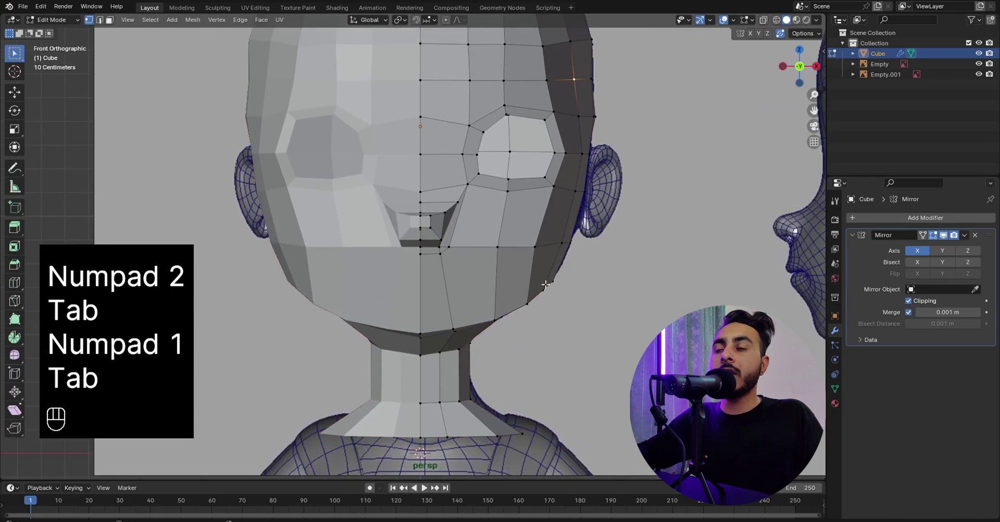
pyautogui.scroll(1, 414, 274)
# Slide the vertices of the column beside the centre line under the chin along their edges to even the spacing.
pyautogui.moveTo(453, 331); pyautogui.dragTo(467, 341, button='middle')
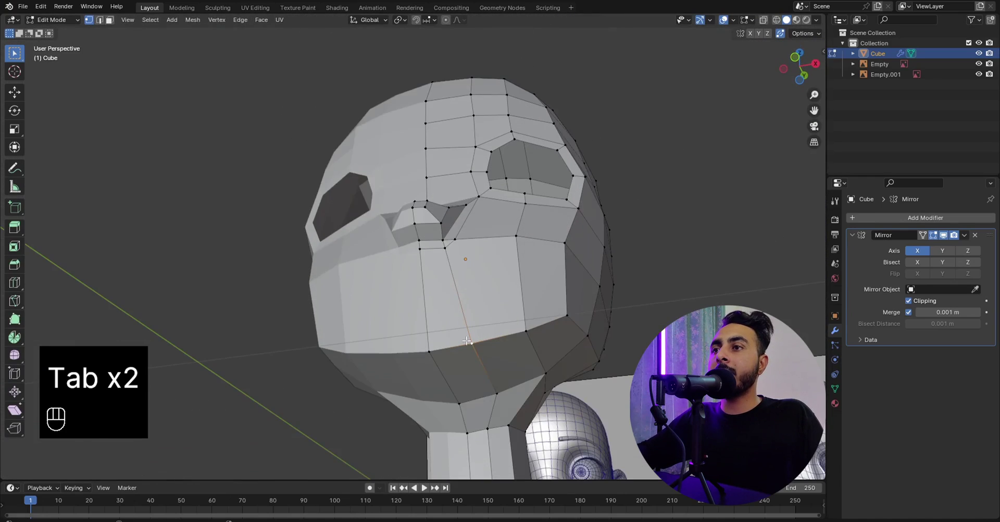
pyautogui.press('g')
pyautogui.press('g')
pyautogui.click(491, 396)
pyautogui.press('KP_1')
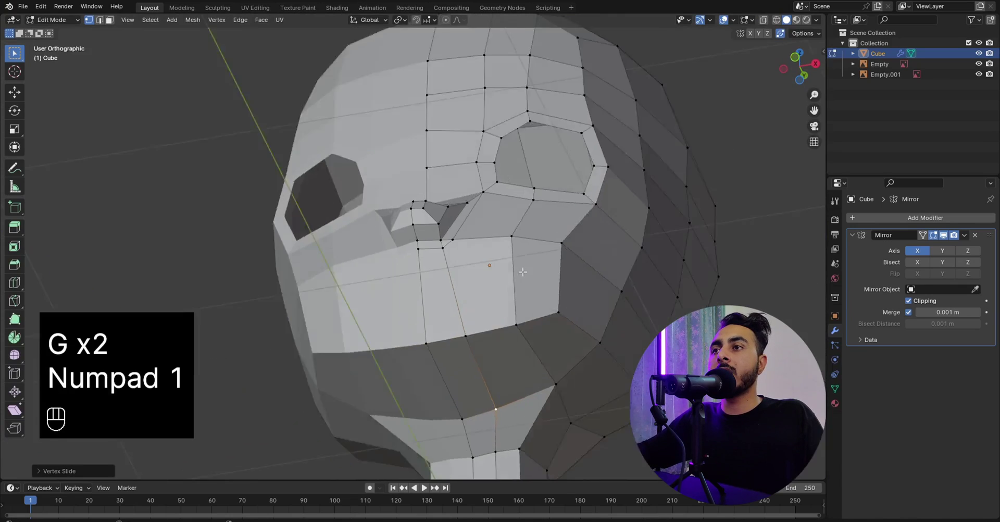
# Select the faces between the nose and chin and compare them with the mouth area of the front reference.
pyautogui.click(444, 255)
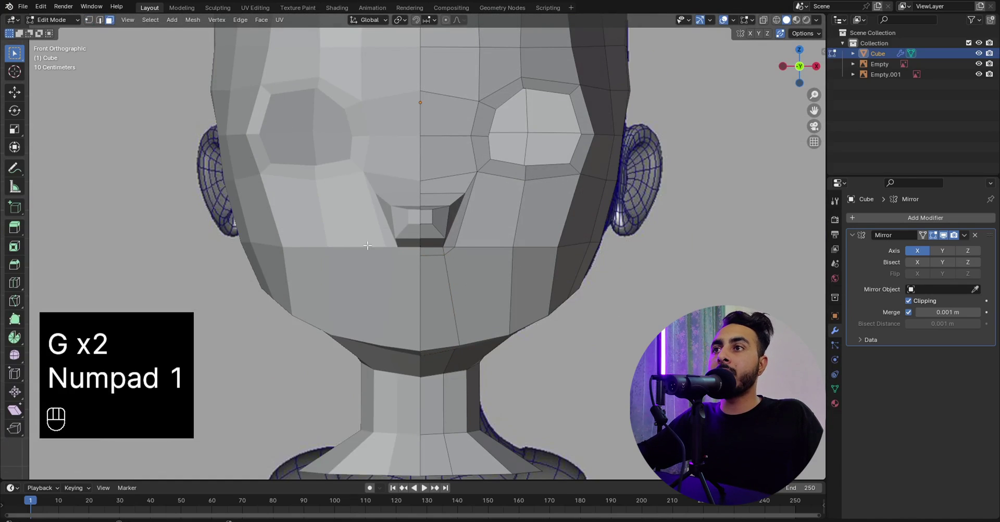
pyautogui.click(468, 295)
pyautogui.keyDown('shift'); pyautogui.click(537, 290); pyautogui.keyUp('shift')
pyautogui.press('z')
pyautogui.press('z')
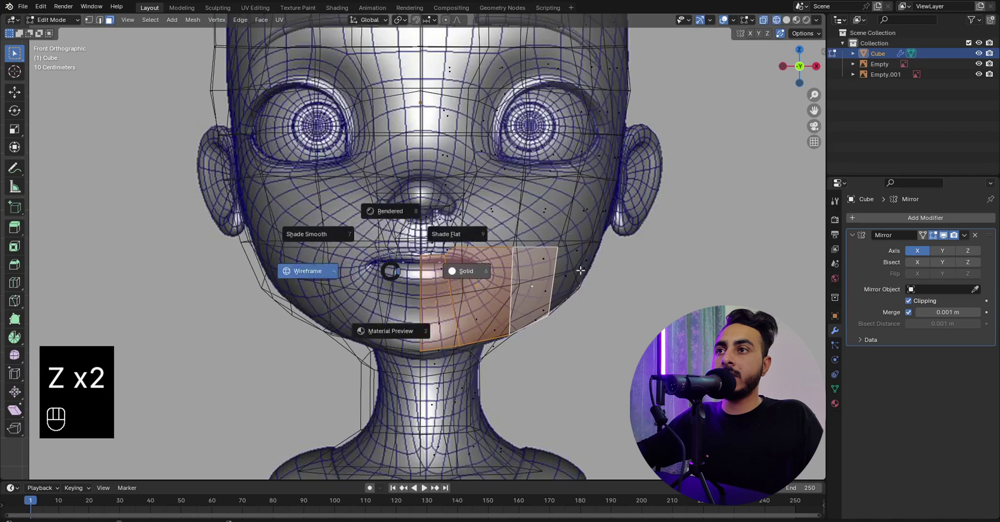
pyautogui.press('z')
pyautogui.press('z')
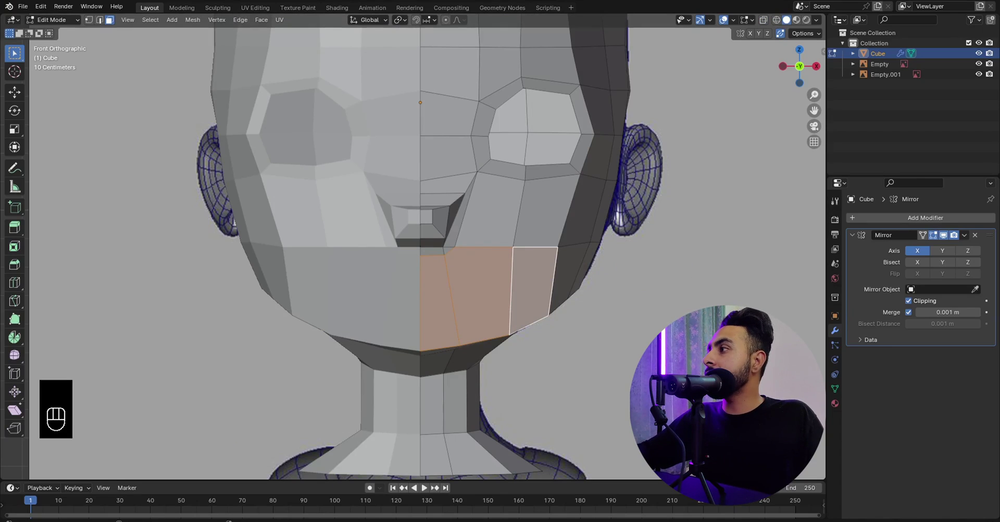
# Knife-cut a loop from the nose's centre line across the cheek and around the mouth area to the centre line above the chin.
pyautogui.click(515, 255)
pyautogui.keyDown('shift'); pyautogui.moveTo(516, 249); pyautogui.dragTo(526, 259, button='middle'); pyautogui.keyUp('shift')
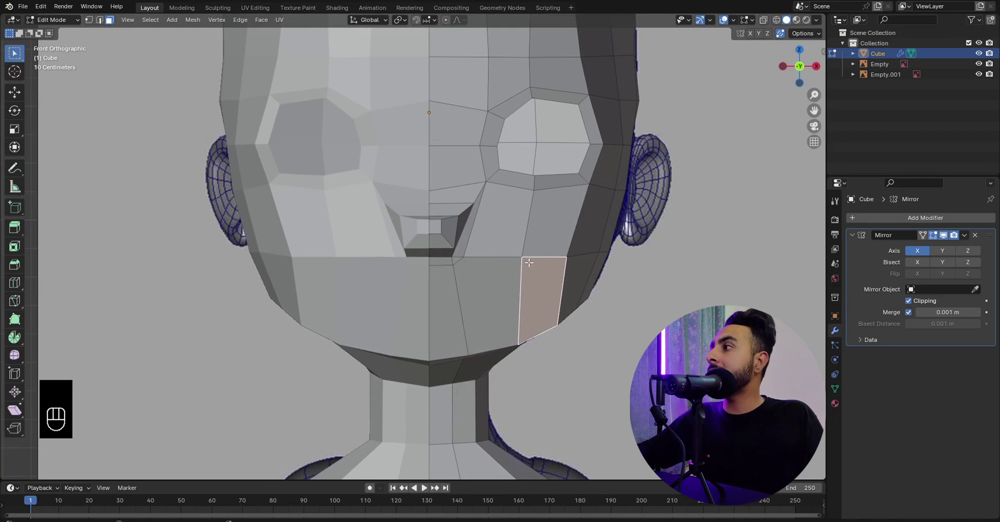
pyautogui.click(89, 20)
pyautogui.hotkey('ctrl', 'r')
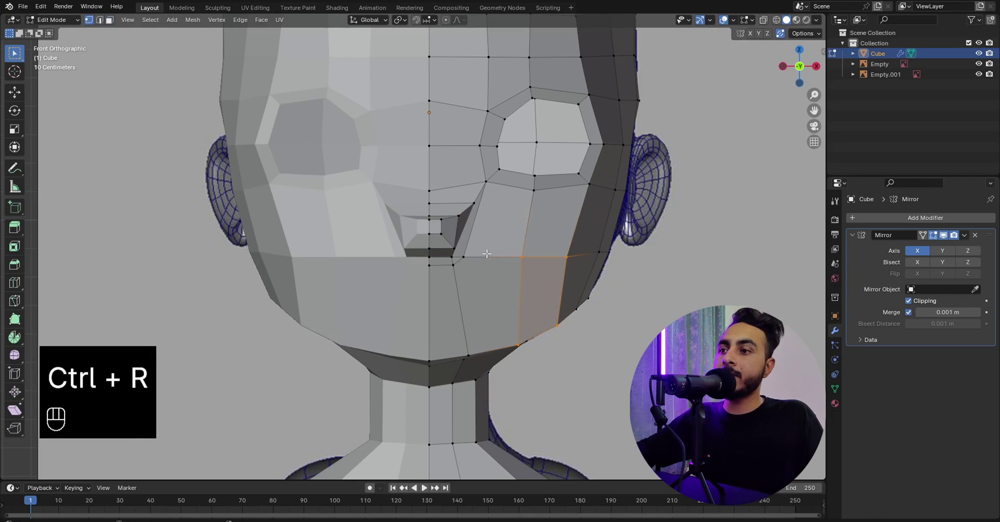
pyautogui.press('k')
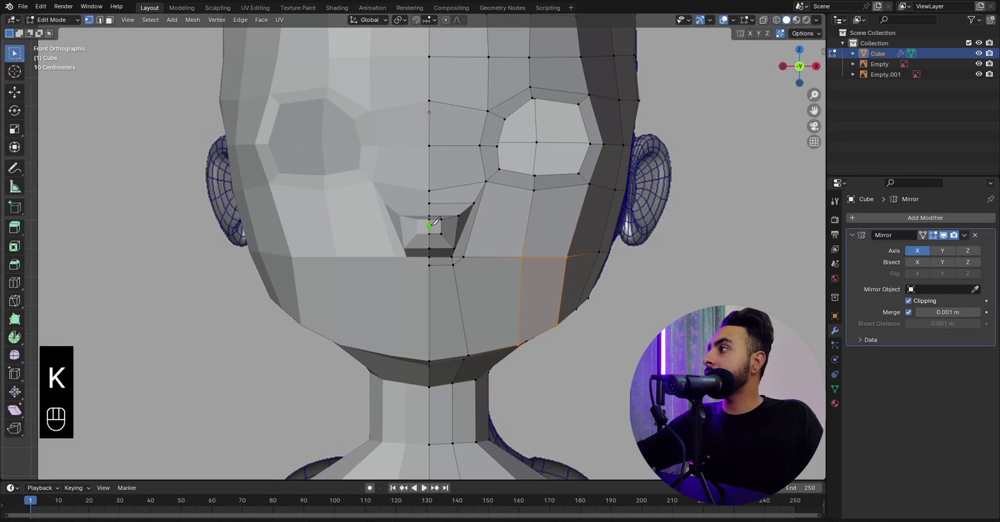
pyautogui.press('shift')
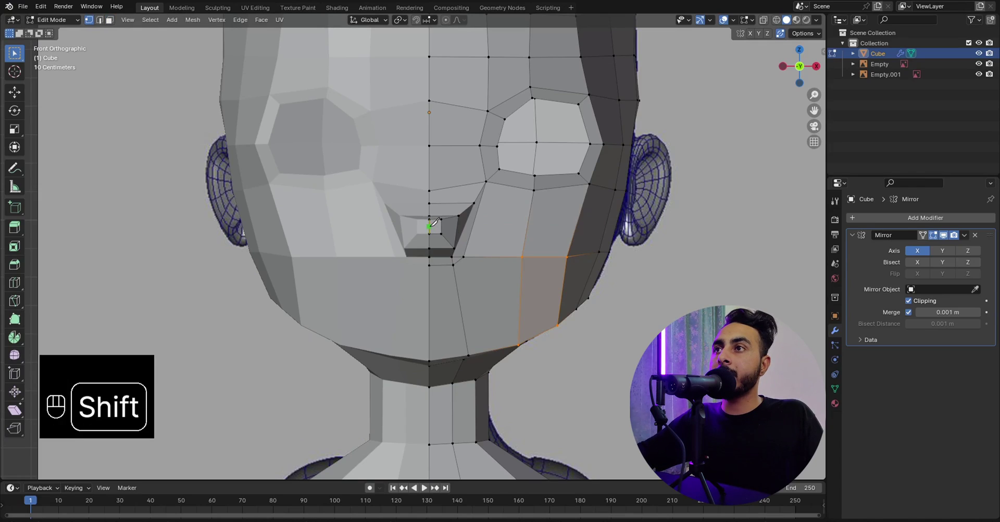
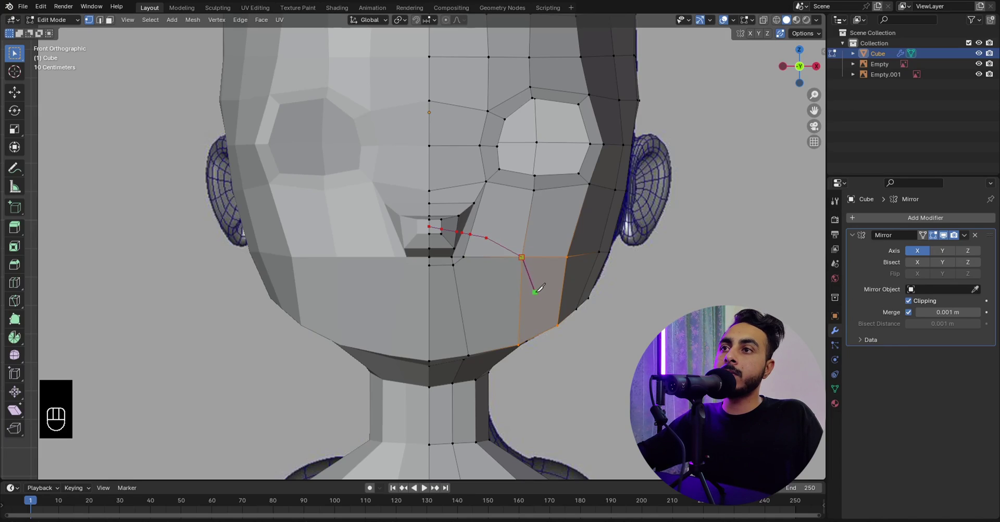
pyautogui.click(465, 335)
pyautogui.click(429, 342)
pyautogui.press('Return')
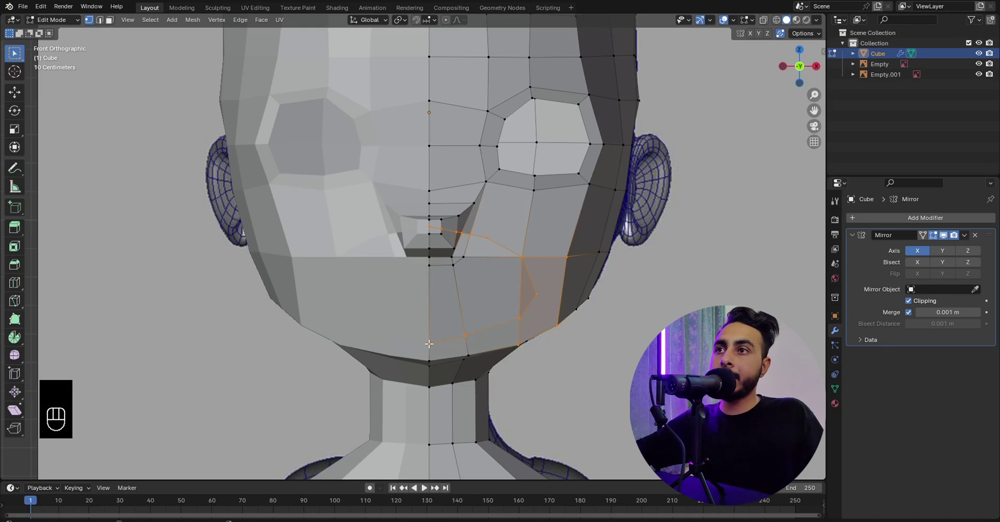
# Add a loop cut across the inner part of the band beneath the eye and adjust the position of its lower vertex.
pyautogui.moveTo(611, 344); pyautogui.dragTo(557, 299, button='middle')
pyautogui.scroll(1, 583, 305)
pyautogui.click(520, 227)
pyautogui.keyDown('shift'); pyautogui.moveTo(519, 227); pyautogui.dragTo(498, 257, button='middle'); pyautogui.keyUp('shift')
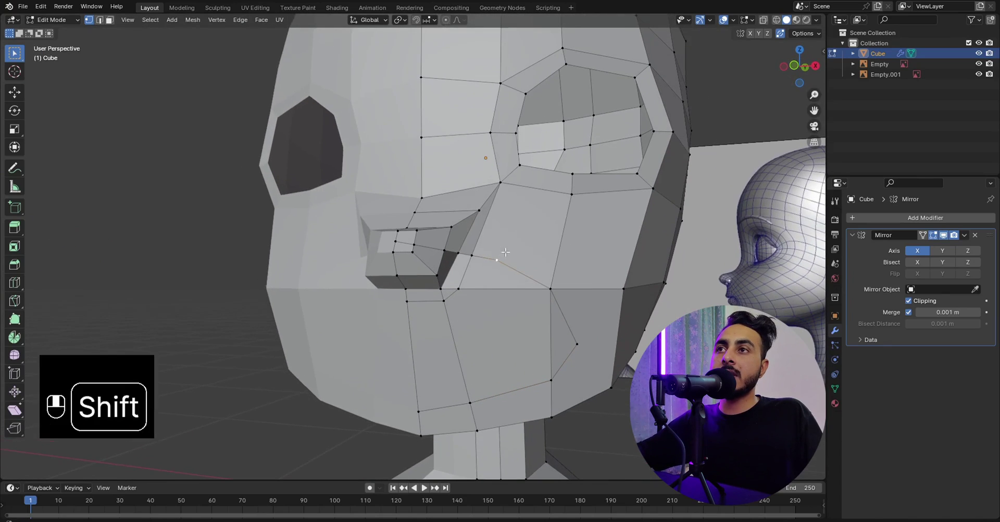
pyautogui.hotkey('ctrl', 'r')
pyautogui.click(539, 183)
pyautogui.press('KP_1')
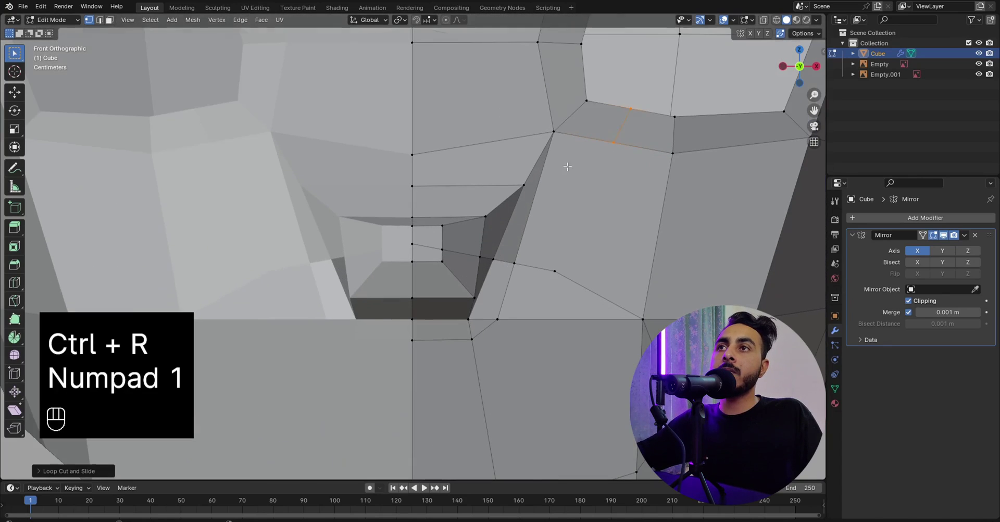
pyautogui.press('g')
pyautogui.click(564, 163)
# Connect the new vertex under the eye to the cheek loop and cut two edges from that loop down to the horizontal edge at nose base level.
pyautogui.scroll(-4, 565, 163)
pyautogui.keyDown('shift'); pyautogui.click(462, 288); pyautogui.keyUp('shift')
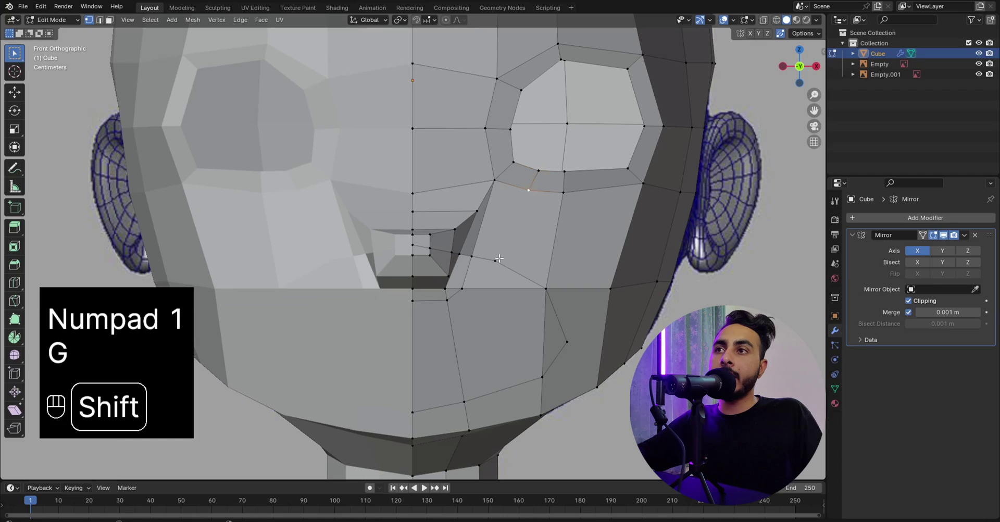
pyautogui.press('j')
pyautogui.scroll(2, 489, 296)
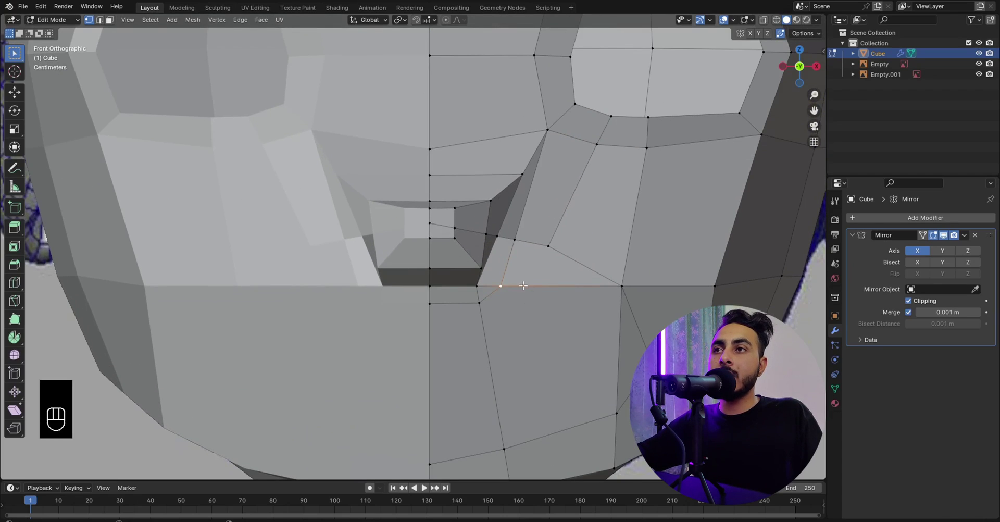
pyautogui.press('k')
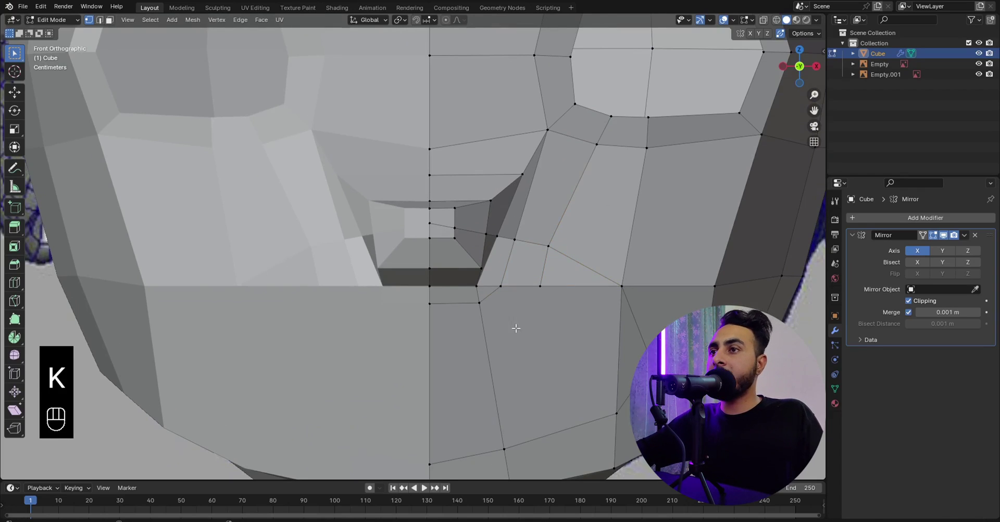
# Slide the centre-line vertex of the outer mouth loop above the chin slightly upward along its edge.
pyautogui.press('z')
pyautogui.keyDown('shift'); pyautogui.moveTo(553, 346); pyautogui.dragTo(486, 244, button='middle'); pyautogui.keyUp('shift')
pyautogui.press('z')
pyautogui.press('g')
pyautogui.press('g')
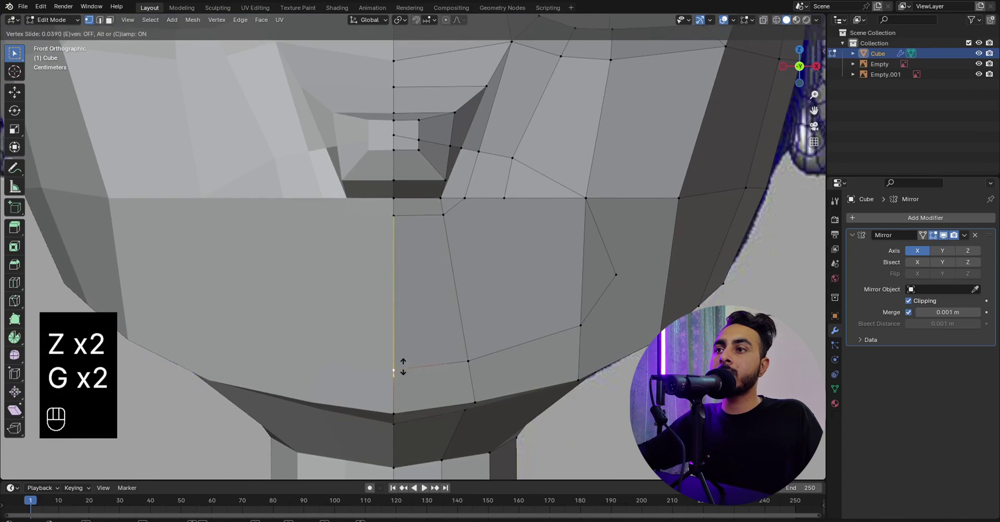
pyautogui.click(406, 363)
pyautogui.scroll(-4, 453, 260)
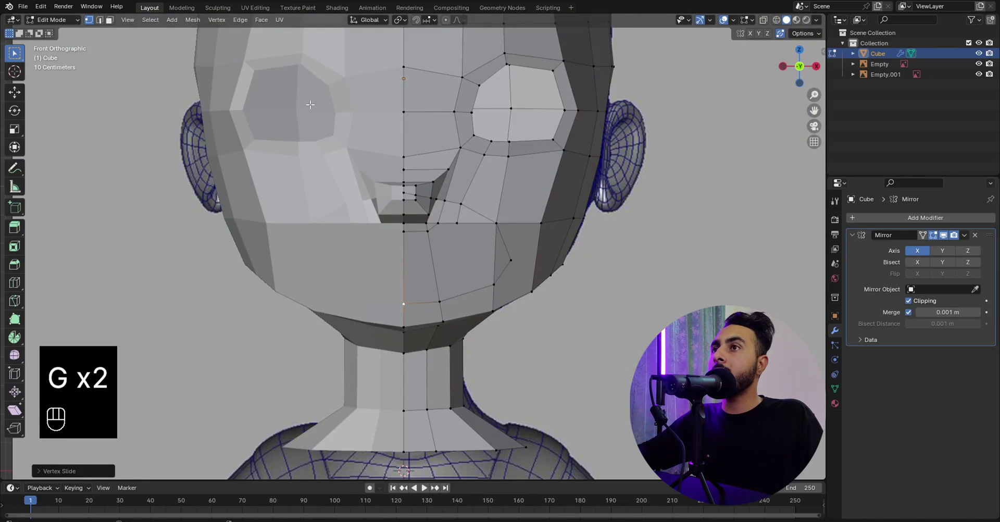
# Knife-cut the mouth outline from the centre line out to a pointed mouth corner and back to the centre line.
pyautogui.scroll(2, 310, 104)
pyautogui.press('k')
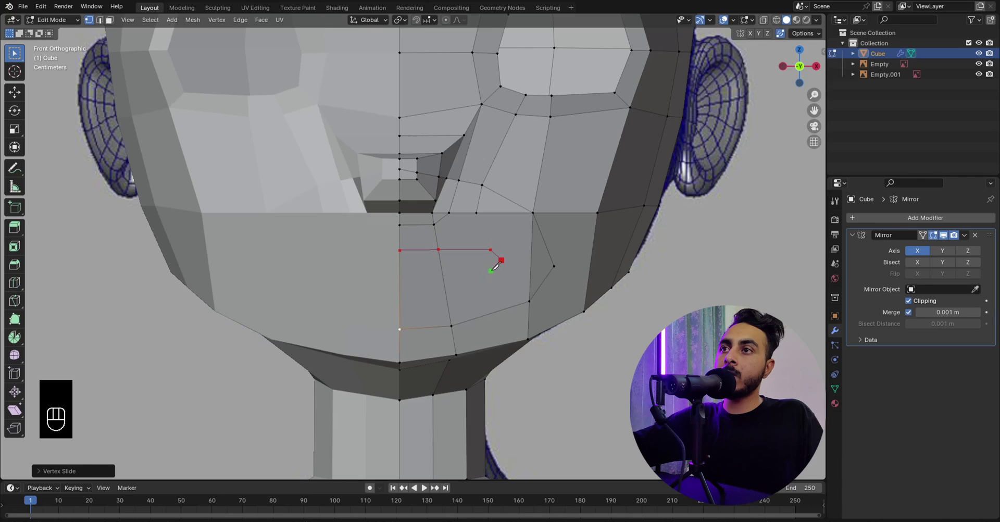
pyautogui.click(400, 279)
pyautogui.press('Return')
# Connect the lower lip vertex beside the mouth corner to the outer mouth loop's vertex diagonally below it.
pyautogui.click(490, 246)
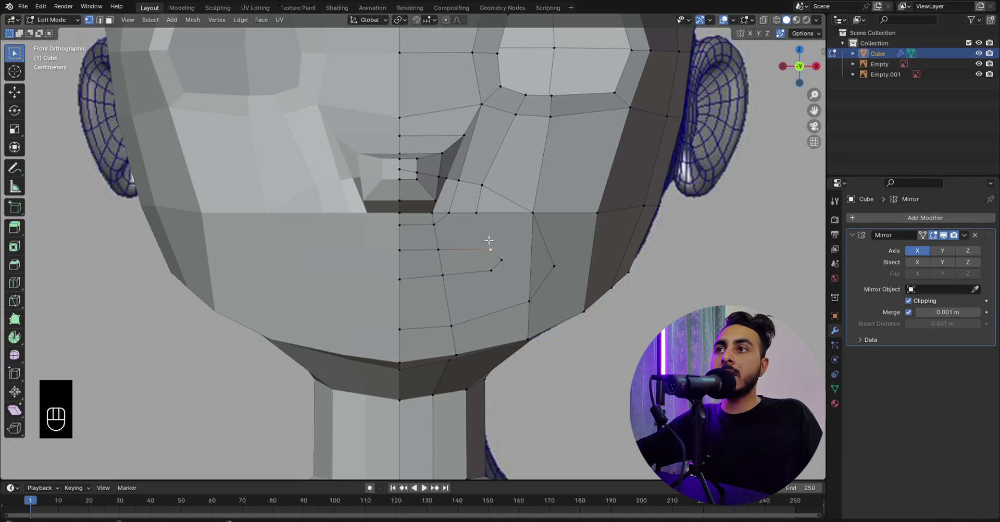
pyautogui.scroll(1, 478, 256)
pyautogui.keyDown('shift'); pyautogui.moveTo(484, 240); pyautogui.dragTo(527, 240, button='middle'); pyautogui.keyUp('shift')
pyautogui.scroll(1, 478, 256)
pyautogui.scroll(-2, 542, 281)
pyautogui.click(523, 283)
pyautogui.keyDown('shift'); pyautogui.click(508, 277); pyautogui.keyUp('shift')
pyautogui.scroll(1, 527, 240)
pyautogui.click(499, 291)
pyautogui.keyDown('shift'); pyautogui.click(548, 336); pyautogui.keyUp('shift')
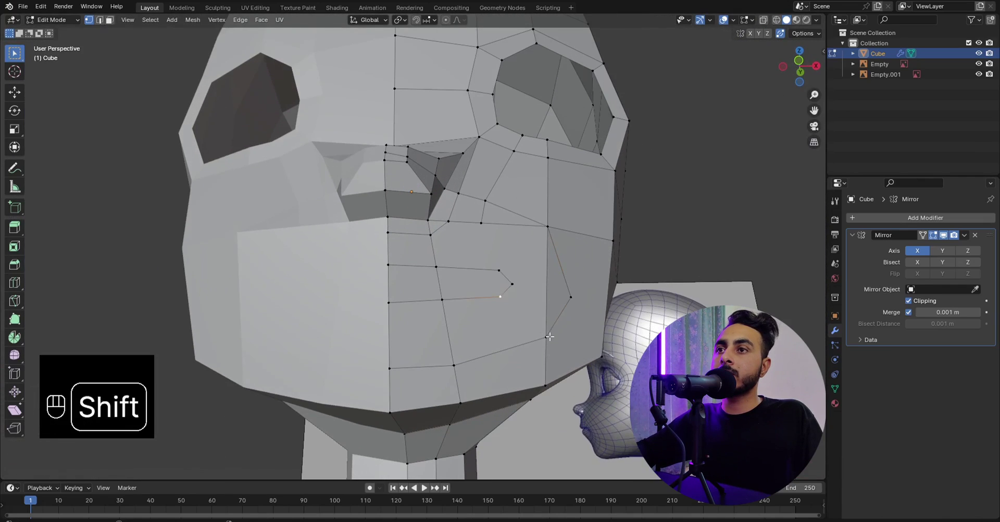
pyautogui.press('j')
# Connect the upper lip vertex beside the mouth corner to the cheek vertex diagonally above it.
pyautogui.click(498, 265)
pyautogui.keyDown('shift'); pyautogui.click(538, 230); pyautogui.keyUp('shift')
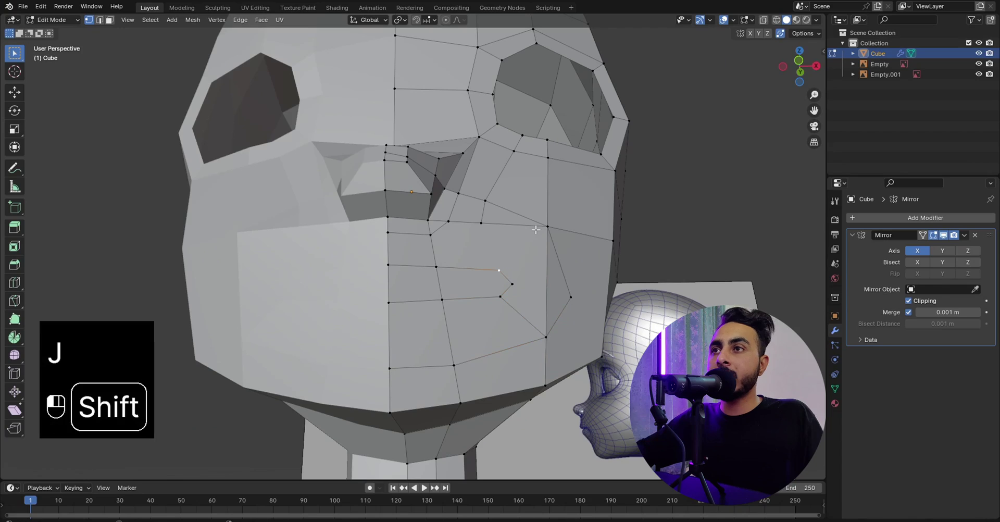
pyautogui.press('j')
pyautogui.moveTo(522, 252); pyautogui.dragTo(523, 272, button='middle')
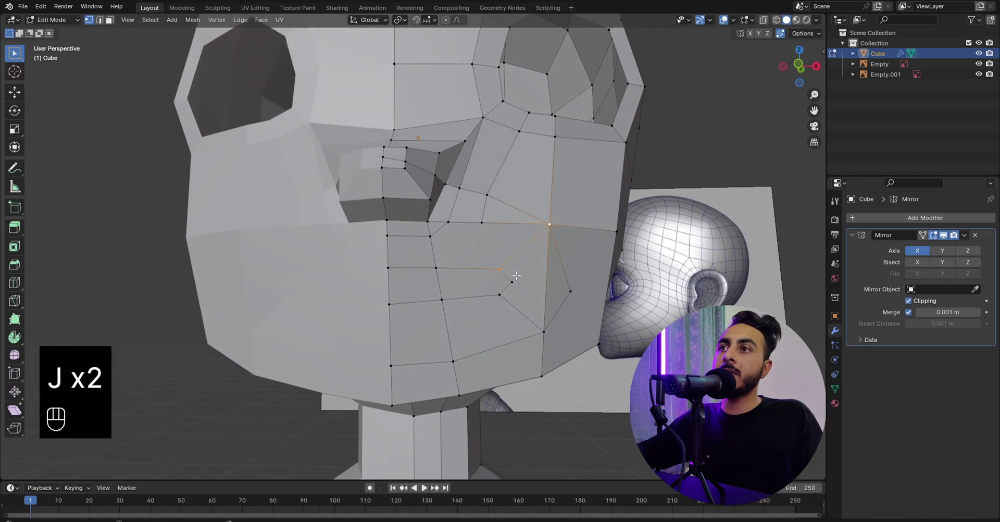
# Subdivide the outer upper lip edge in the front view and connect its midpoint to the vertex above it on the horizontal edge.
pyautogui.press('KP_1')
pyautogui.click(448, 225)
pyautogui.keyDown('shift'); pyautogui.moveTo(471, 243); pyautogui.dragTo(469, 240, button='middle'); pyautogui.keyUp('shift')
pyautogui.click(441, 266)
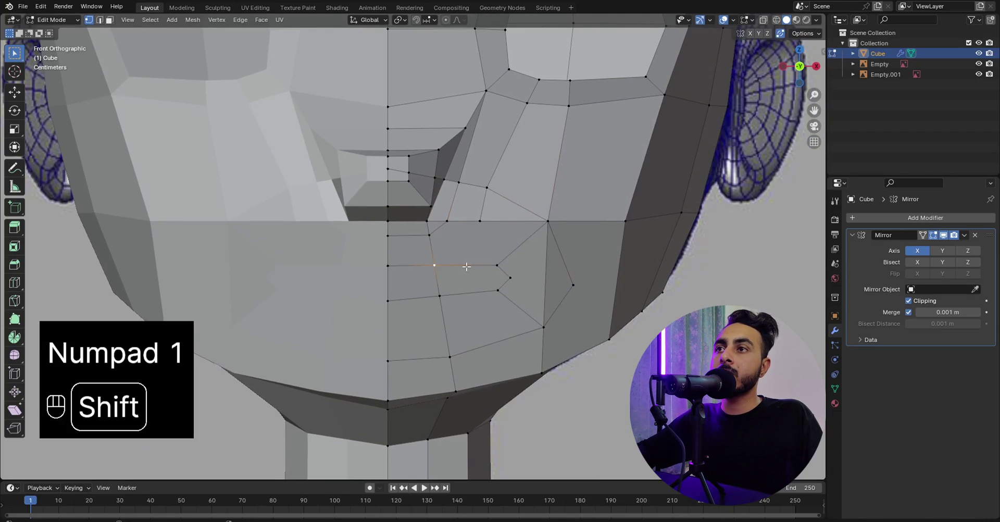
pyautogui.keyDown('shift'); pyautogui.click(489, 266); pyautogui.keyUp('shift')
pyautogui.rightClick(463, 267)
pyautogui.click(404, 276)
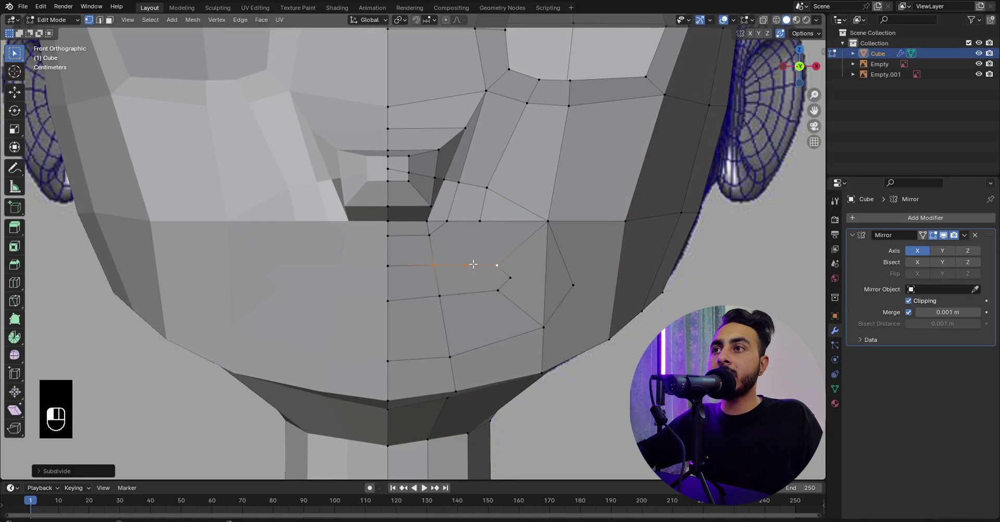
pyautogui.click(472, 264)
pyautogui.keyDown('shift'); pyautogui.click(477, 230); pyautogui.keyUp('shift')
pyautogui.press('j')
# Move the new upper lip midpoint vertex slightly outward towards the mouth corner.
pyautogui.click(443, 293)
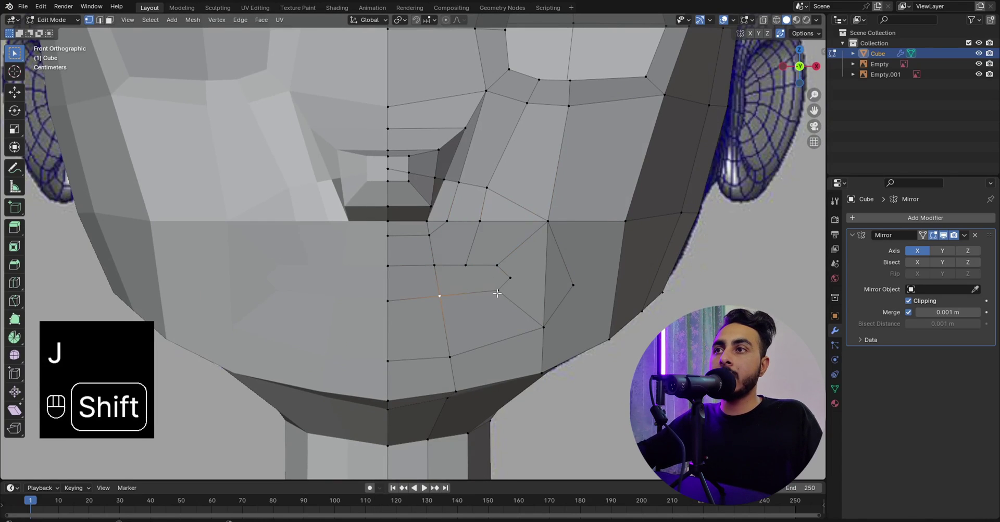
pyautogui.click(465, 264)
pyautogui.press('g')
pyautogui.click(469, 256)
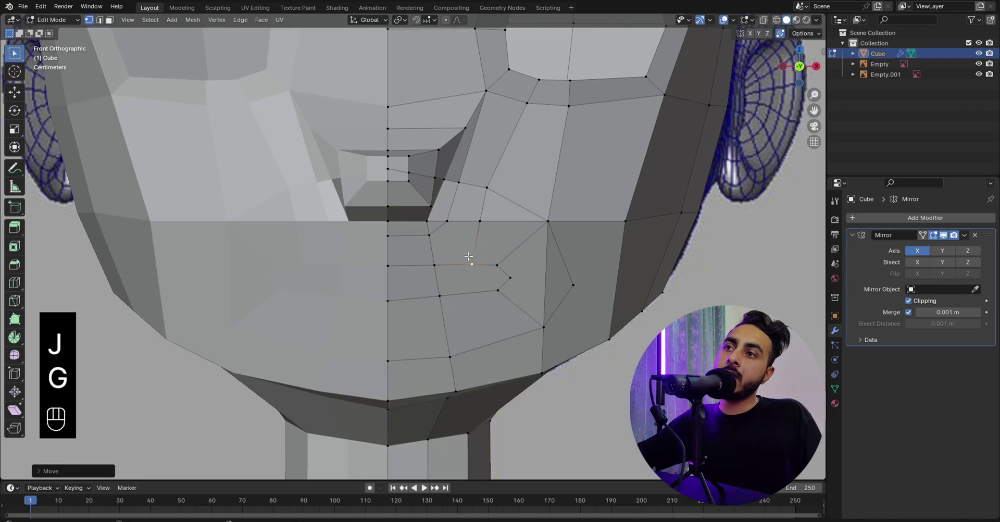
pyautogui.click(506, 277)
pyautogui.click(499, 264)
pyautogui.press('g')
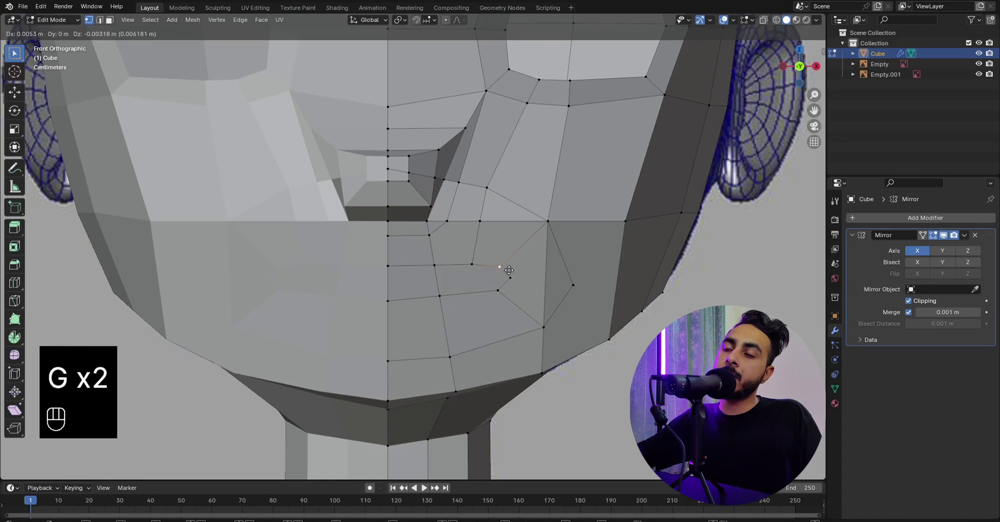
pyautogui.rightClick(509, 272)
pyautogui.press('g')
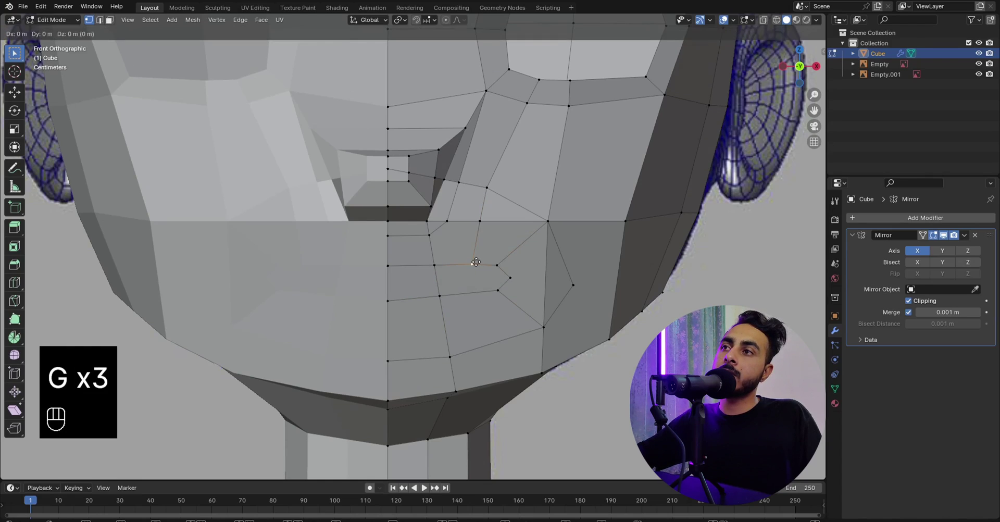
pyautogui.click(475, 262)
# Dissolve the short diagonal edge between the vertex just below the nose and the vertex beside the nose base.
pyautogui.click(422, 238)
pyautogui.scroll(2, 447, 240)
pyautogui.keyDown('shift'); pyautogui.click(454, 215); pyautogui.keyUp('shift')
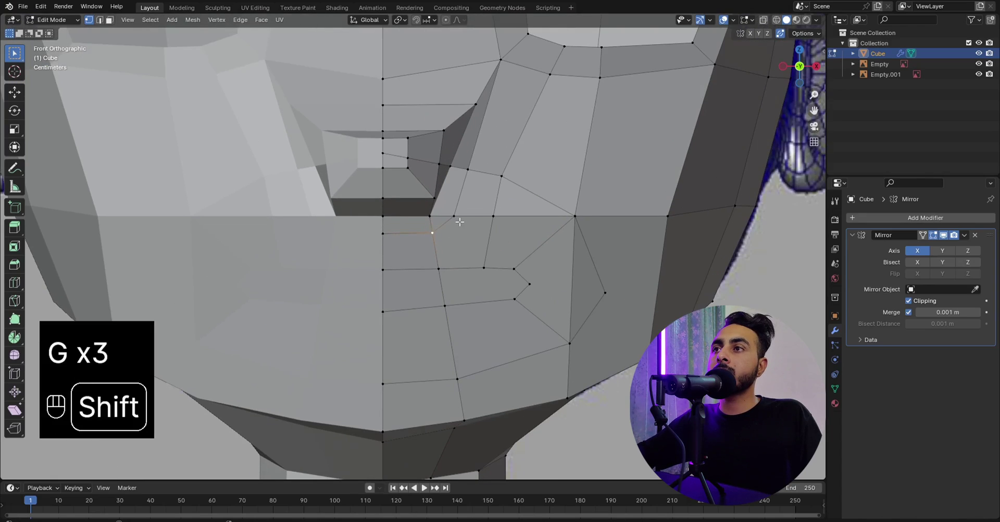
pyautogui.press('x')
pyautogui.click(464, 243)
pyautogui.scroll(2, 453, 221)
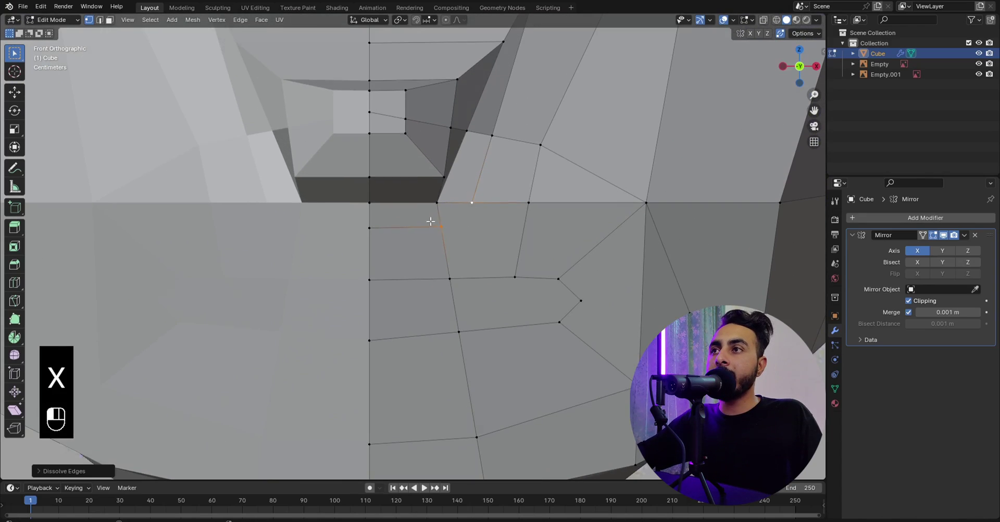
pyautogui.click(431, 221)
pyautogui.press('g')
pyautogui.press('g')
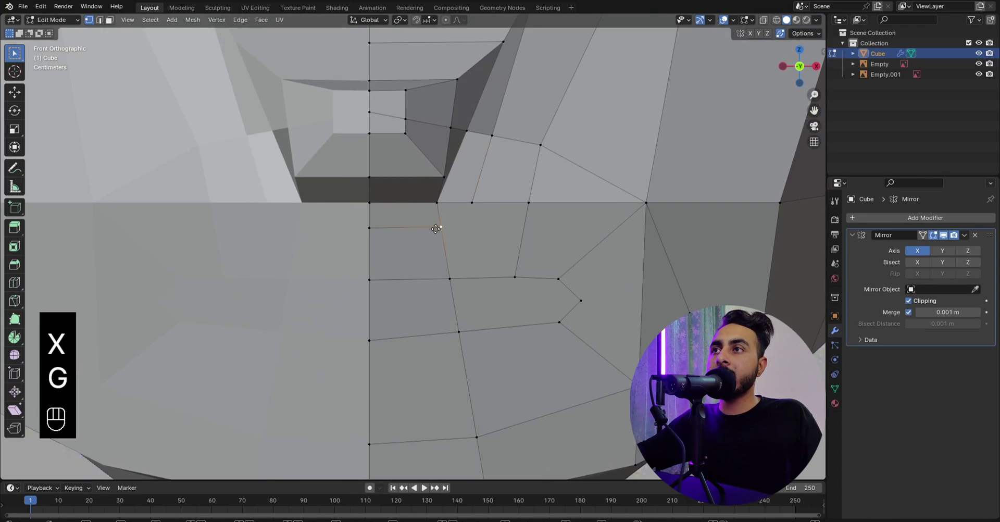
pyautogui.rightClick(436, 228)
pyautogui.click(482, 211)
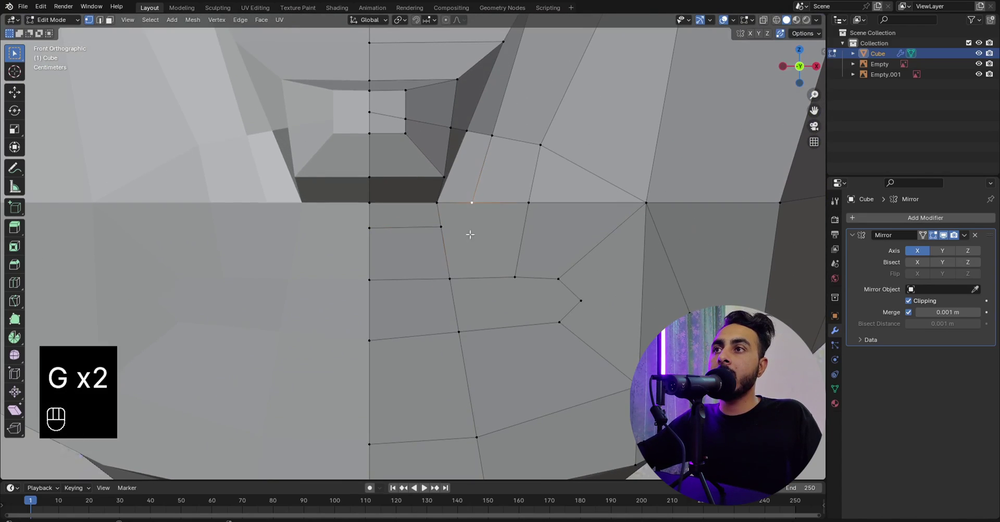
# Move the upper lip vertex below the nose edge inward along X to line up with the vertex above it.
pyautogui.click(450, 275)
pyautogui.press('g')
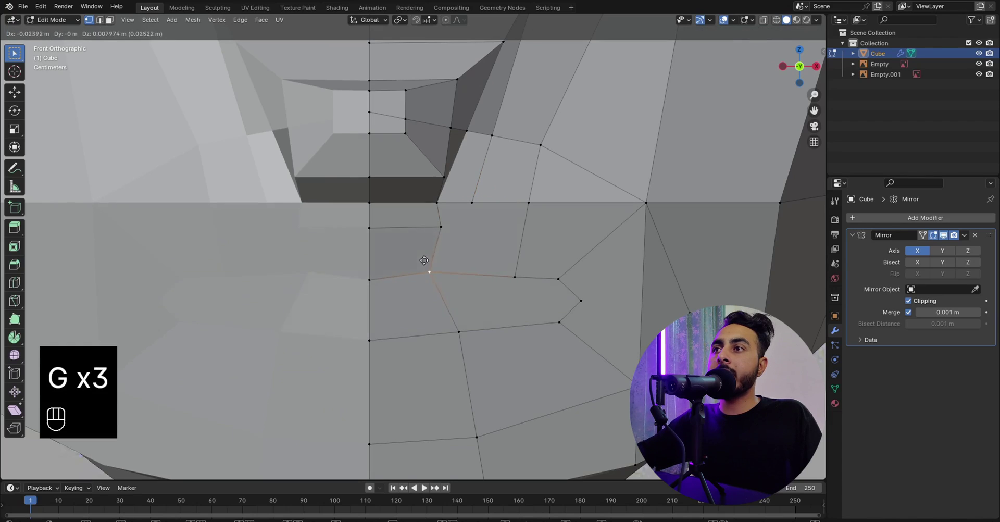
pyautogui.rightClick(424, 261)
pyautogui.press('g')
pyautogui.press('x')
pyautogui.click(419, 262)
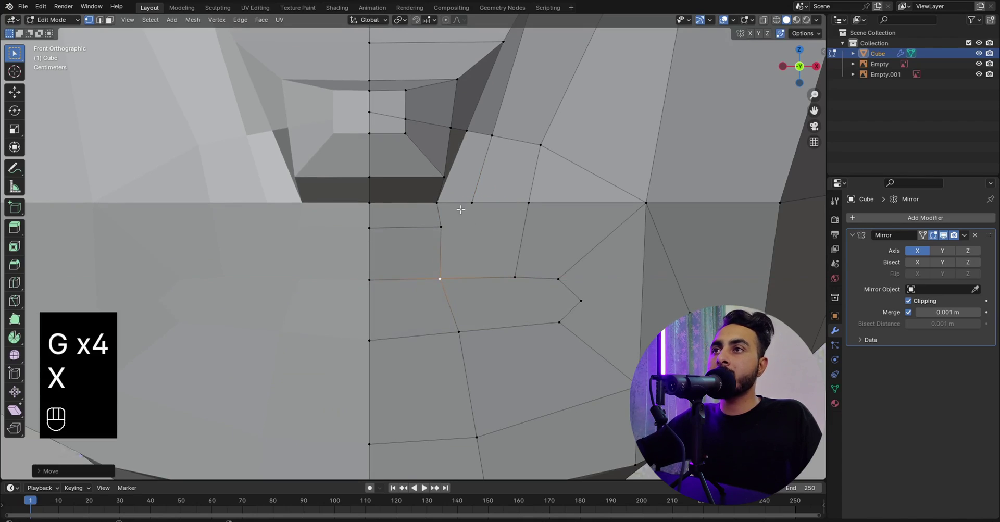
# Knife-cut an edge from the vertex beside the nose base straight down to the upper lip edge.
pyautogui.click(471, 203)
pyautogui.press('j')
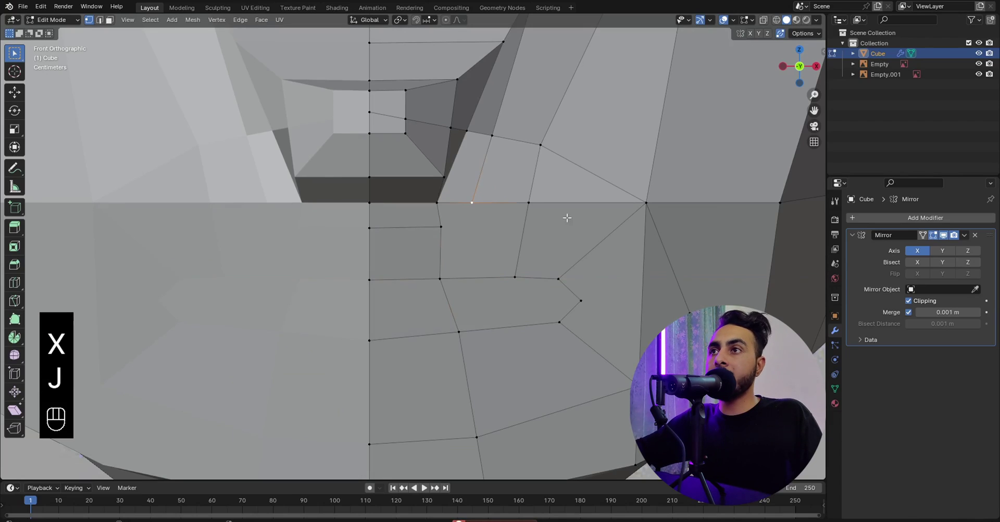
pyautogui.press('k')
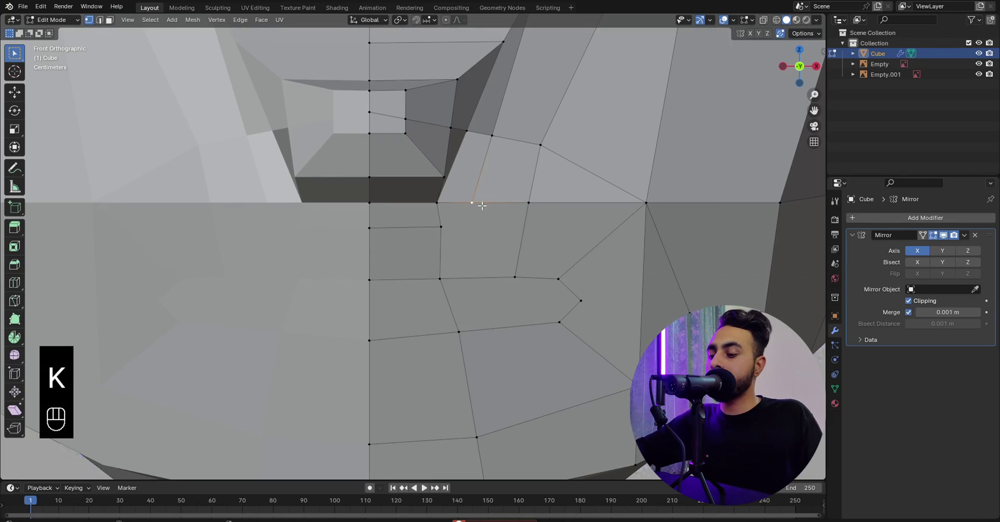
pyautogui.press('k')
pyautogui.click(471, 277)
pyautogui.press('Return')
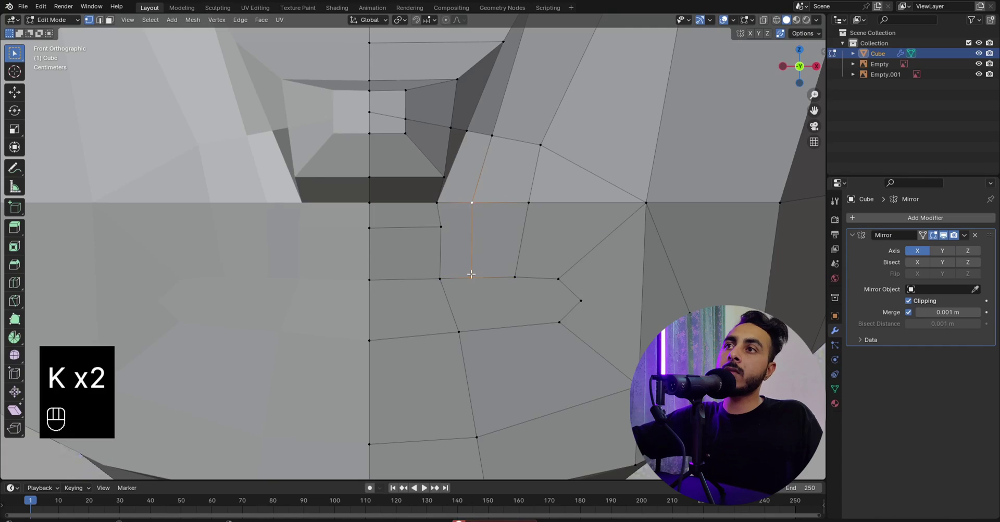
# Move the vertex beside the nose base slightly outward along X to even the spacing with its neighbours.
pyautogui.scroll(-4, 471, 271)
pyautogui.keyDown('shift'); pyautogui.moveTo(466, 217); pyautogui.dragTo(468, 234, button='middle'); pyautogui.keyUp('shift')
pyautogui.click(469, 234)
pyautogui.scroll(3, 468, 235)
pyautogui.press('g')
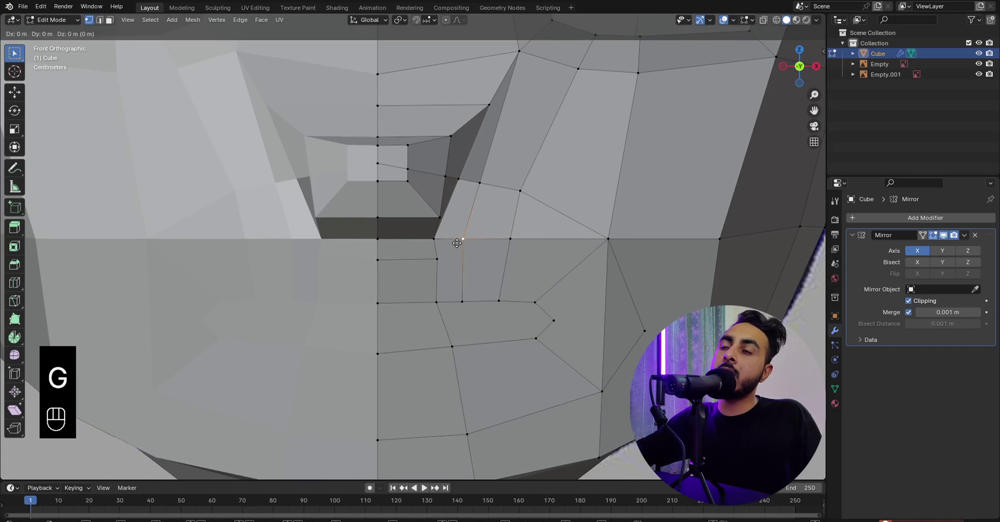
pyautogui.press('x')
pyautogui.click(463, 242)
pyautogui.press('g')
pyautogui.press('x')
pyautogui.click(481, 253)
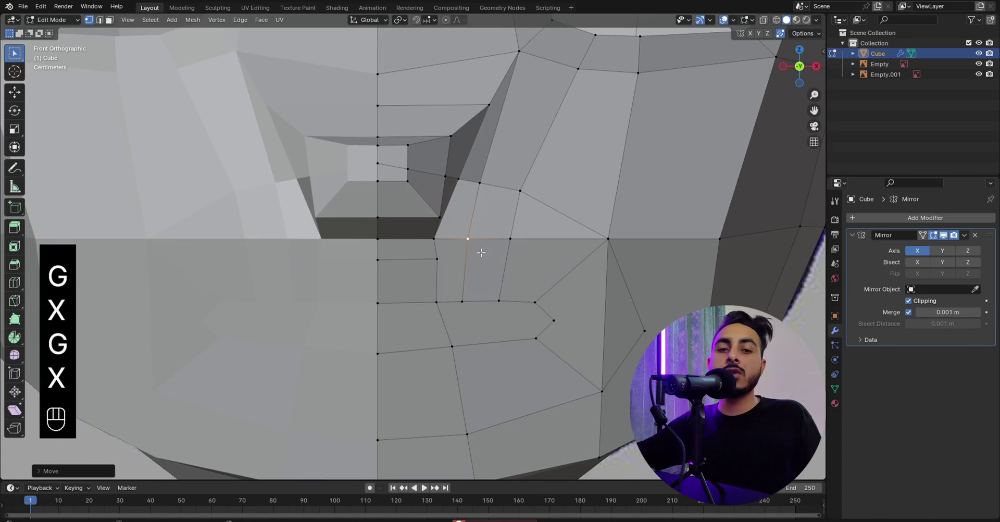
# Move the faces of the mouth strip forward in the side view to line up with the reference lips.
pyautogui.click(110, 20)
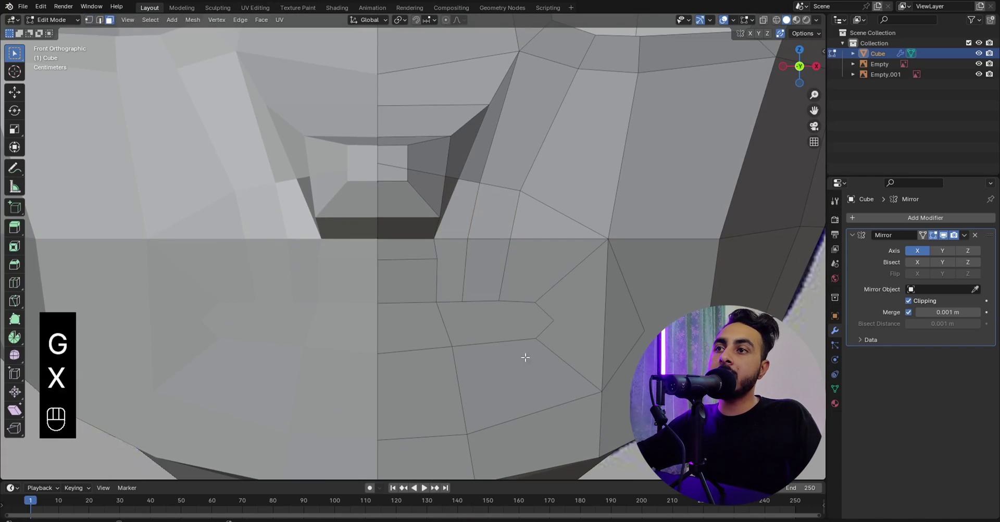
pyautogui.moveTo(420, 308); pyautogui.dragTo(456, 315)
pyautogui.scroll(-5, 456, 315)
pyautogui.moveTo(456, 315); pyautogui.dragTo(381, 304, button='middle')
pyautogui.scroll(3, 410, 289)
pyautogui.moveTo(479, 291); pyautogui.dragTo(449, 297, button='middle')
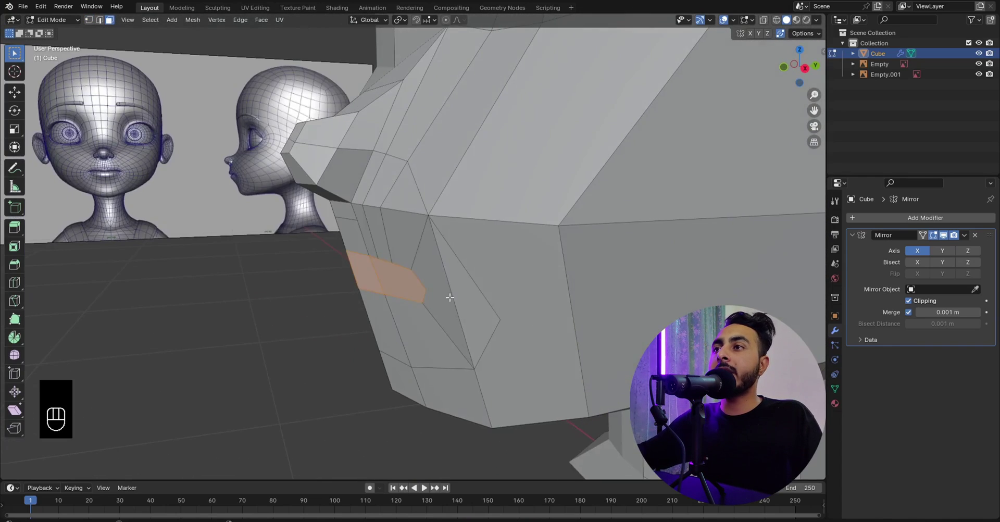
pyautogui.press('z')
pyautogui.press('KP_3')
pyautogui.press('z')
pyautogui.click(334, 273)
pyautogui.press('g')
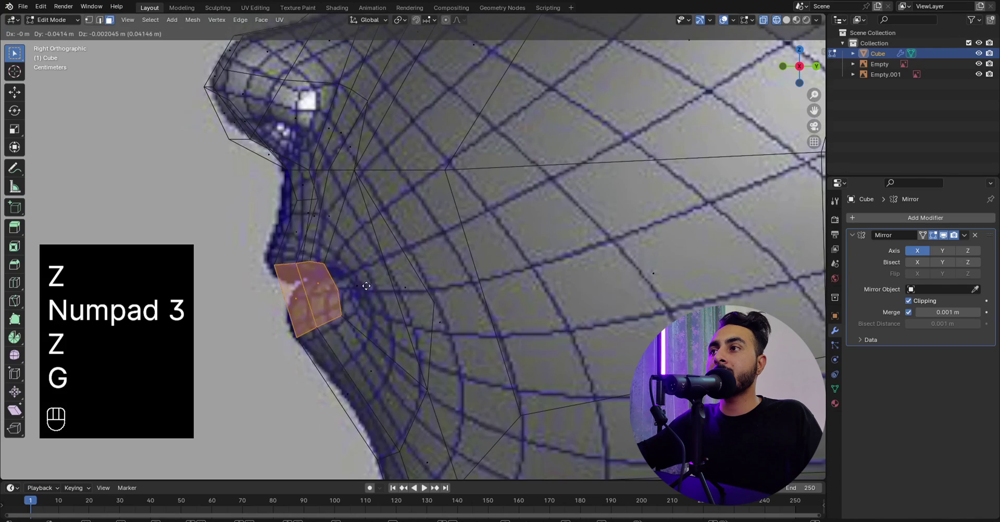
pyautogui.click(364, 285)
pyautogui.press('z')
pyautogui.click(513, 295)
# Dissolve the short horizontal edge between the nose base and the upper lip.
pyautogui.scroll(-4, 464, 292)
pyautogui.moveTo(464, 292); pyautogui.dragTo(439, 261, button='middle')
pyautogui.press('KP_3')
pyautogui.scroll(3, 438, 259)
pyautogui.moveTo(355, 220); pyautogui.dragTo(440, 229, button='middle')
pyautogui.click(100, 23)
pyautogui.click(394, 212)
pyautogui.press('x')
pyautogui.click(479, 237)
pyautogui.press('x')
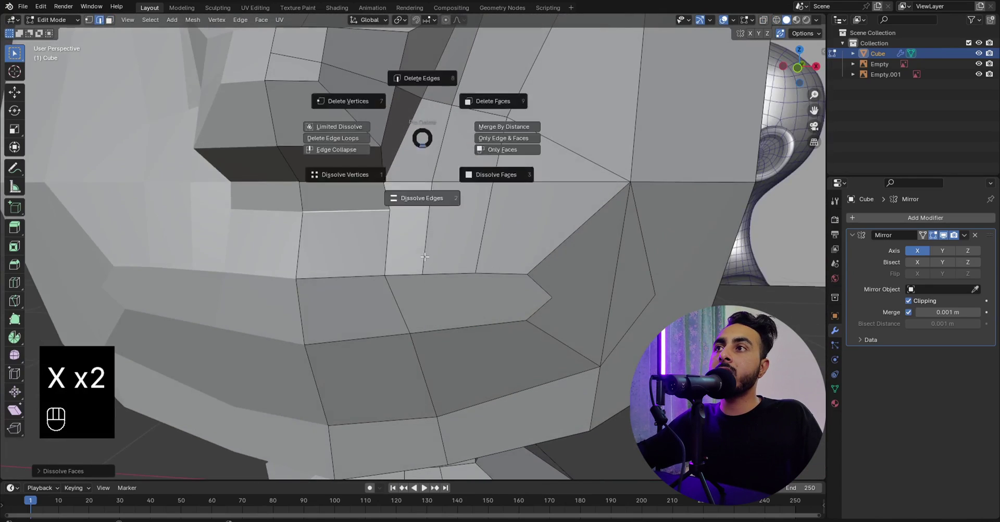
pyautogui.click(421, 196)
# Edge-slide the short cheek edge beside the nose base and rotate it to follow the neighbouring edge flow.
pyautogui.moveTo(336, 190); pyautogui.dragTo(356, 192, button='middle')
pyautogui.press('KP_1')
pyautogui.scroll(-4, 435, 263)
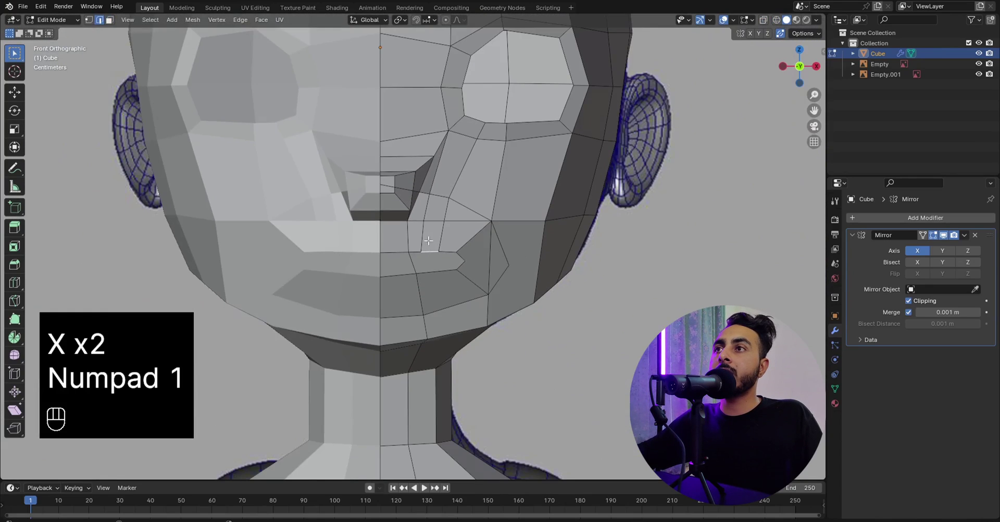
pyautogui.keyDown('shift'); pyautogui.click(421, 233); pyautogui.keyUp('shift')
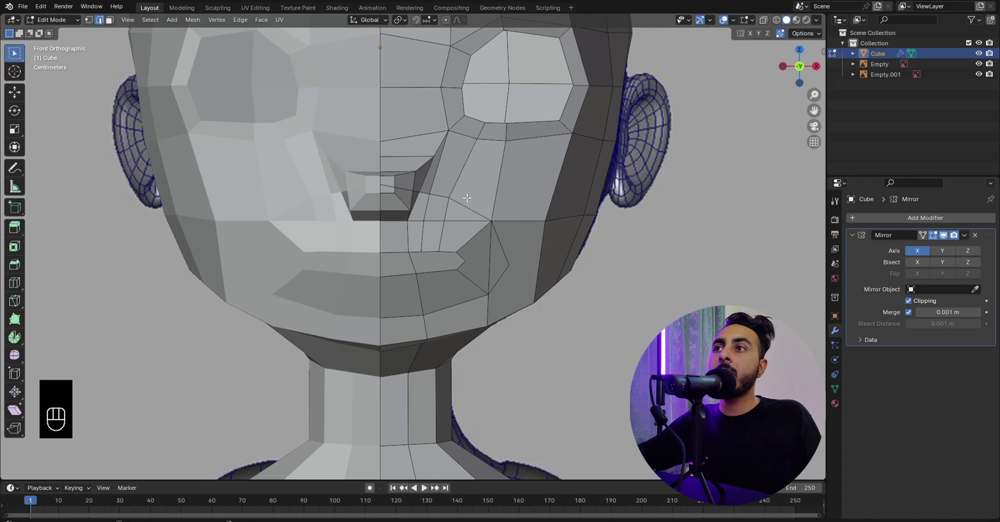
pyautogui.scroll(4, 447, 209)
pyautogui.click(484, 209)
pyautogui.press('g')
pyautogui.press('g')
pyautogui.click(499, 211)
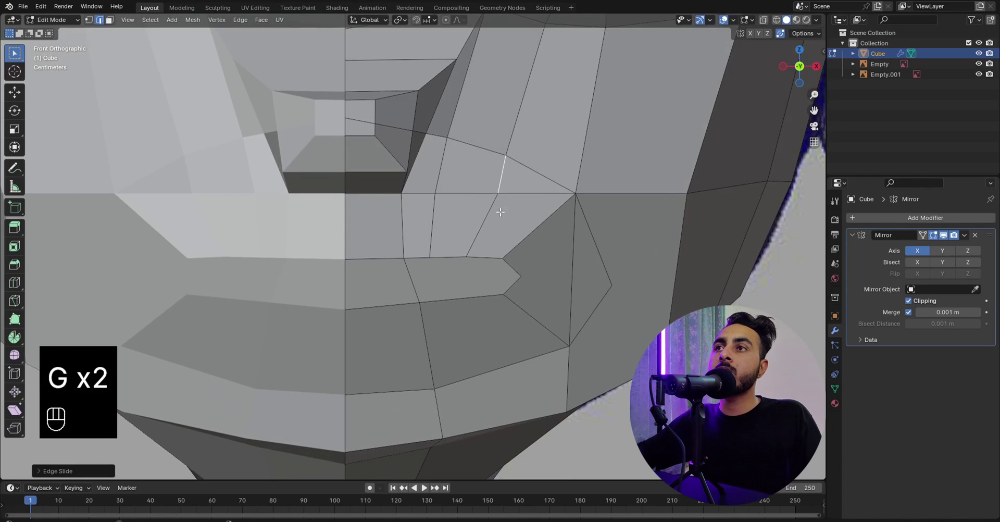
pyautogui.press('r')
pyautogui.click(561, 219)
pyautogui.scroll(-3, 495, 263)
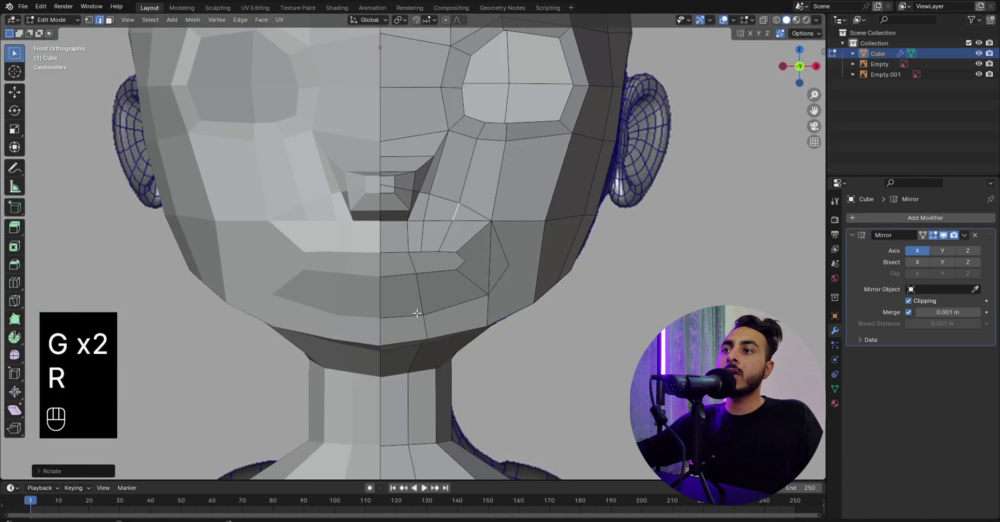
# Add a vertical loop cut running from the outer lower lip down through the chin and neck.
pyautogui.moveTo(428, 323); pyautogui.dragTo(434, 292, button='middle')
pyautogui.click(99, 23)
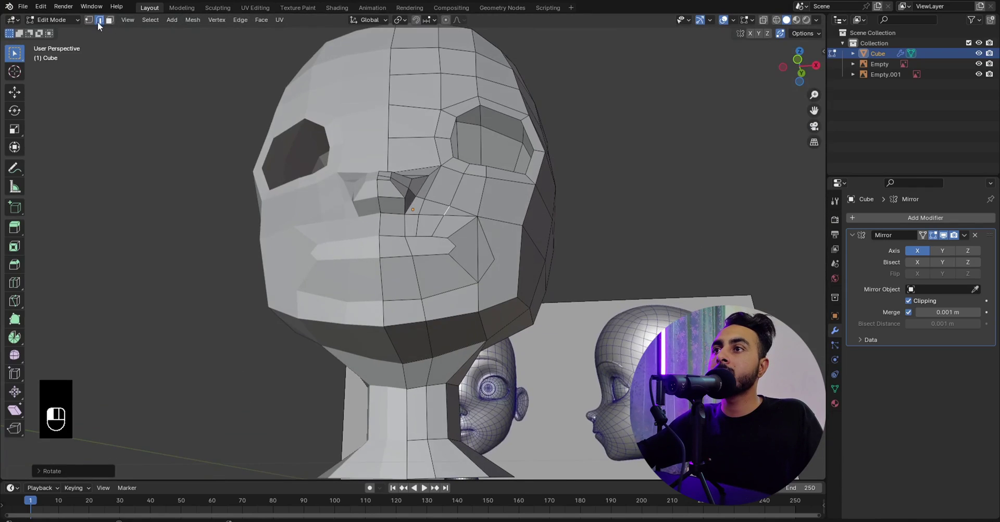
pyautogui.hotkey('ctrl', 'r')
pyautogui.click(458, 301)
pyautogui.click(441, 258)
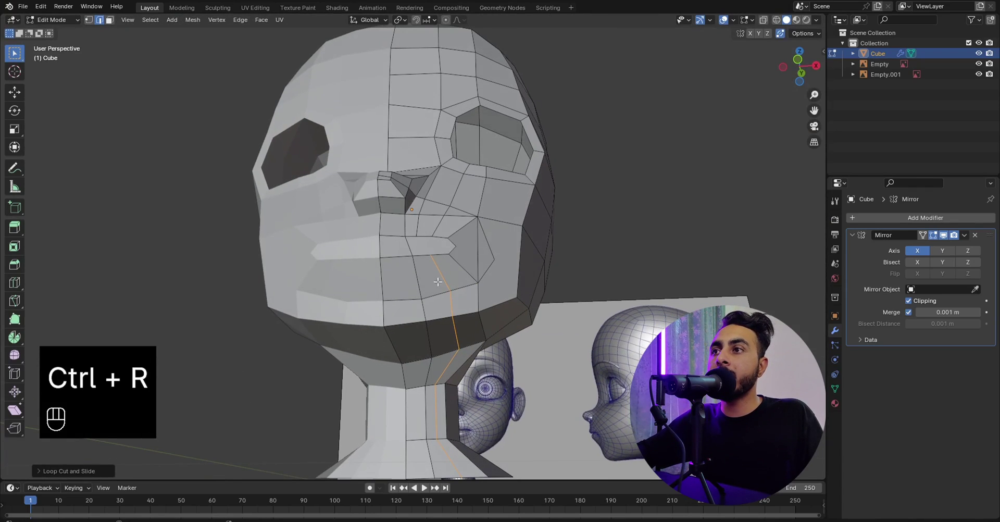
# Move the chin edges next to the centreline inward along X.
pyautogui.click(433, 335)
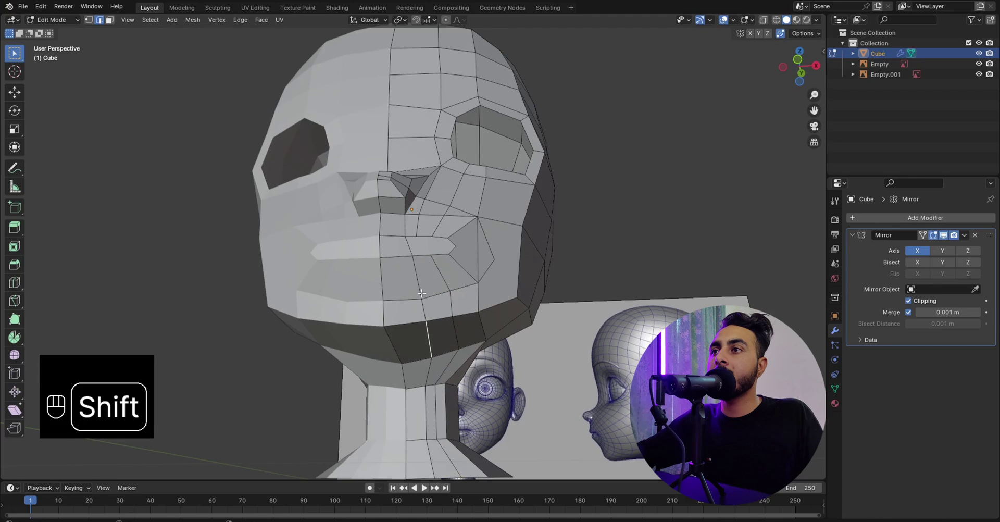
pyautogui.moveTo(425, 311); pyautogui.dragTo(440, 328, button='middle')
pyautogui.press('KP_1')
pyautogui.press('g')
pyautogui.press('x')
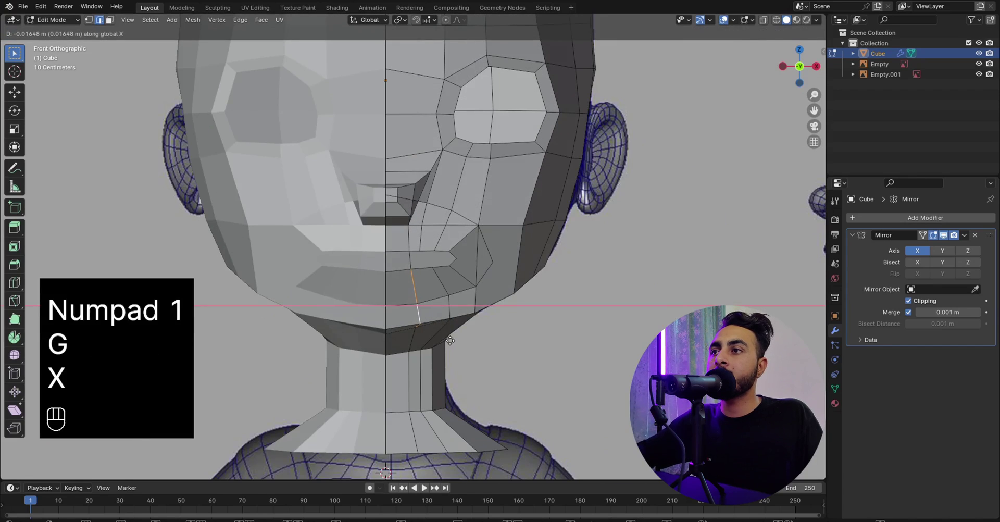
pyautogui.click(450, 341)
# Try to lower the chin edges next to the centreline along Z and undo the move.
pyautogui.press('g')
pyautogui.press('z')
pyautogui.keyDown('ctrl'); pyautogui.click(446, 329); pyautogui.keyUp('ctrl')
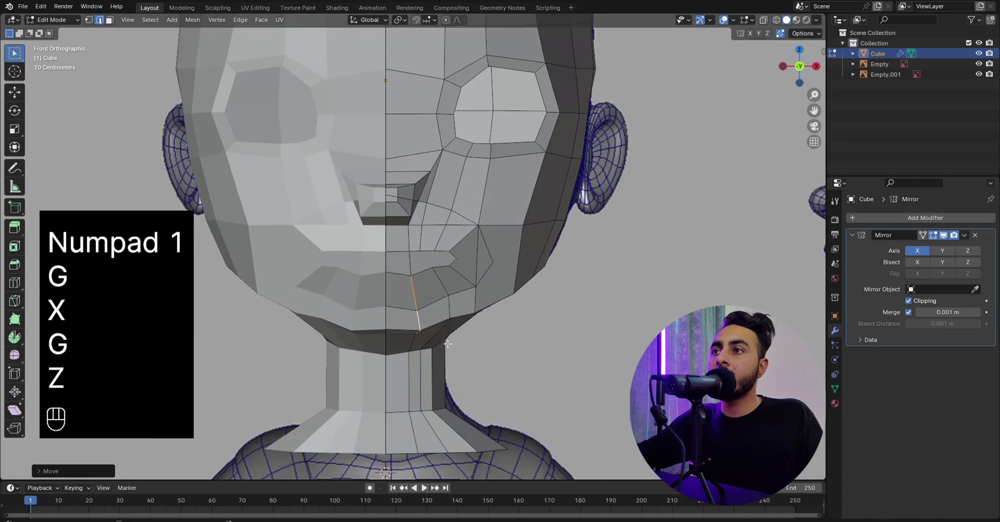
pyautogui.hotkey('ctrl', 'z')
# Lower the chin edge next to the centreline slightly along Z and adjust its position in the front view.
pyautogui.press('g')
pyautogui.press('z')
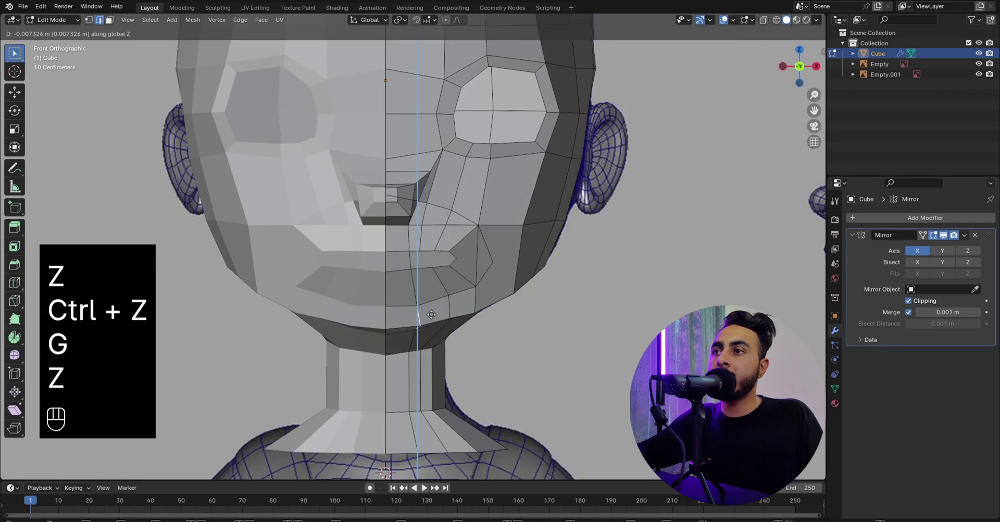
pyautogui.click(411, 302)
pyautogui.keyDown('shift'); pyautogui.click(418, 316); pyautogui.keyUp('shift')
pyautogui.press('g')
pyautogui.click(439, 319)
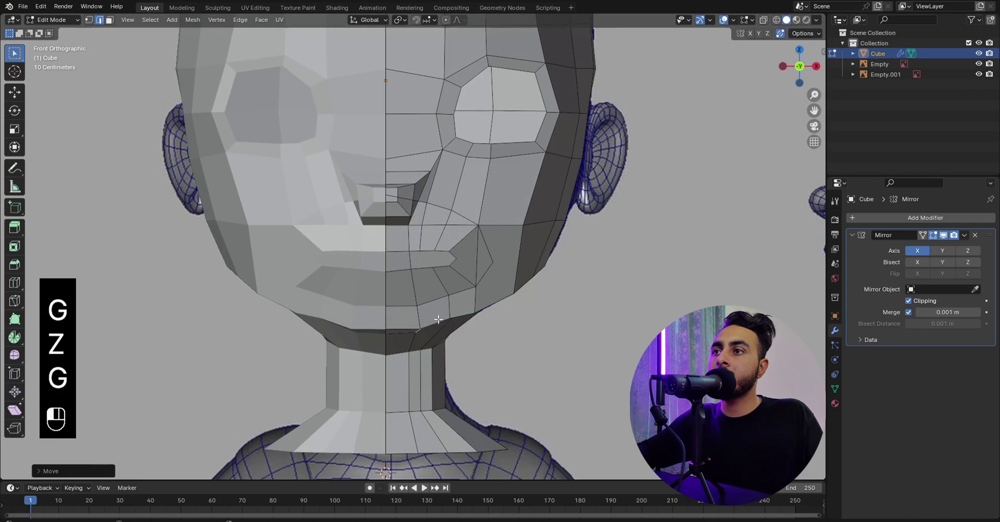
# Shift the chin edge next to the centreline along X to even the spacing across the chin.
pyautogui.press('g')
pyautogui.press('x')
pyautogui.click(451, 336)
pyautogui.scroll(-3, 451, 337)
pyautogui.moveTo(453, 341); pyautogui.dragTo(441, 317, button='middle')
pyautogui.press('KP_1')
pyautogui.scroll(5, 403, 321)
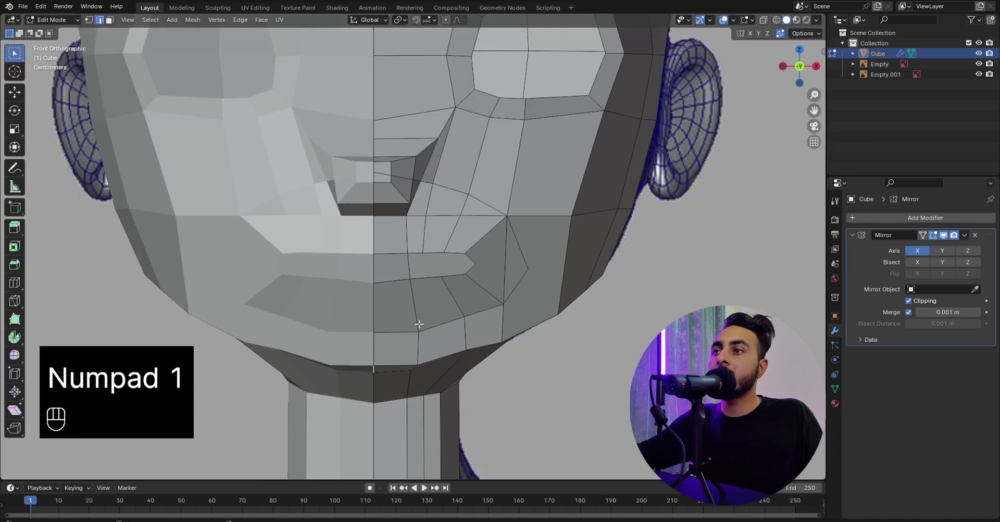
# Adjust the height of the centreline edge under the chin along Z to follow the reference jaw.
pyautogui.press('g')
pyautogui.press('z')
pyautogui.press('KP_3')
pyautogui.press('z')
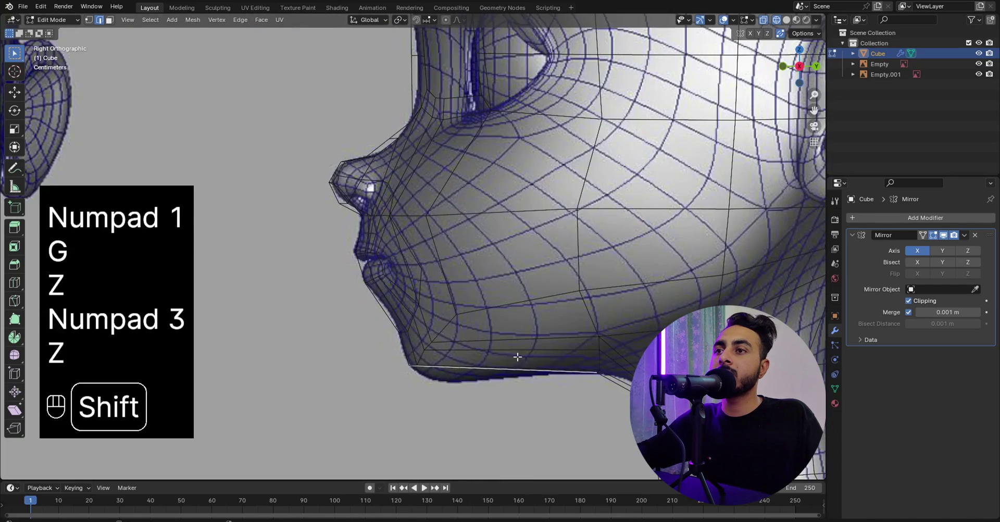
pyautogui.press('z')
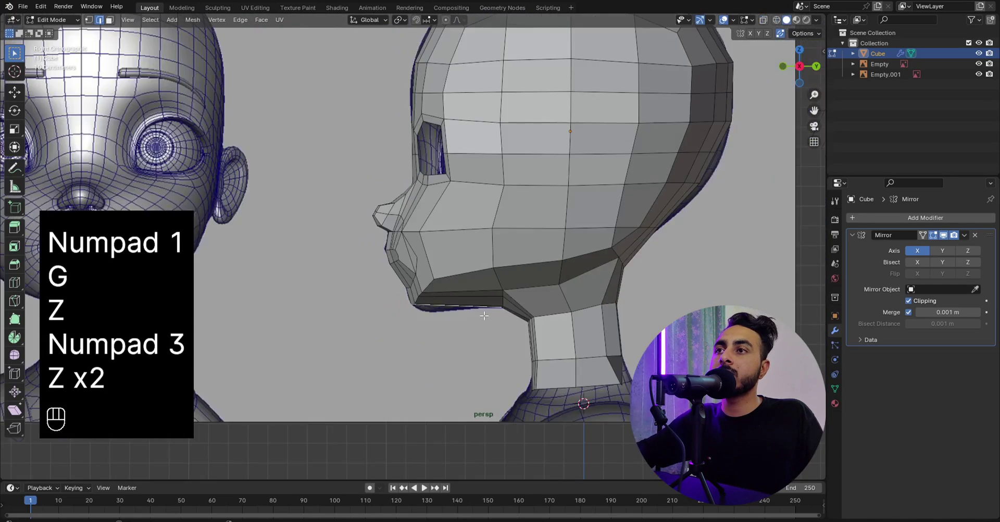
pyautogui.hotkey('ctrl', 'r')
pyautogui.rightClick(454, 278)
pyautogui.scroll(-1, 452, 260)
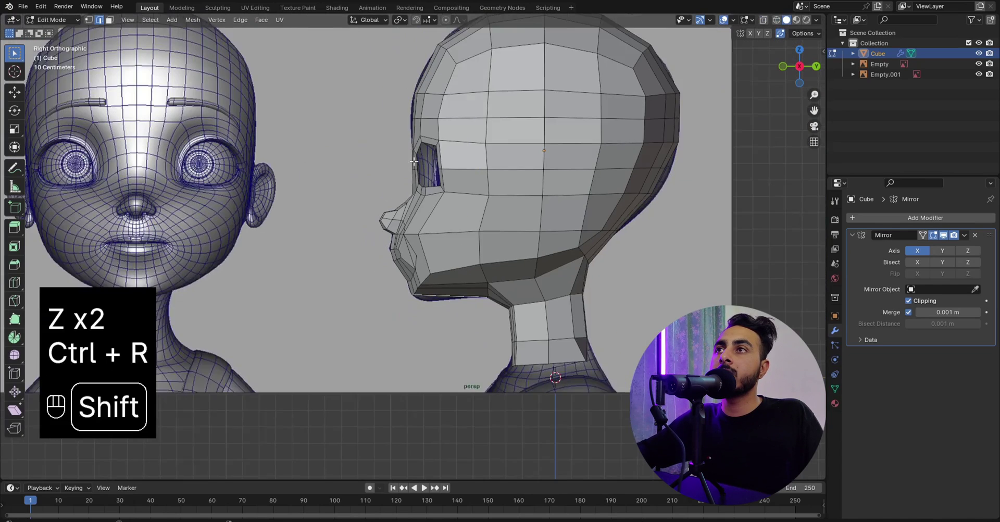
# Knife-cut a new edge line from the temple vertex down past the eye and cheek to the underside of the jaw.
pyautogui.keyDown('shift'); pyautogui.moveTo(423, 178); pyautogui.dragTo(420, 222, button='middle'); pyautogui.keyUp('shift')
pyautogui.moveTo(420, 221); pyautogui.dragTo(327, 123, button='middle')
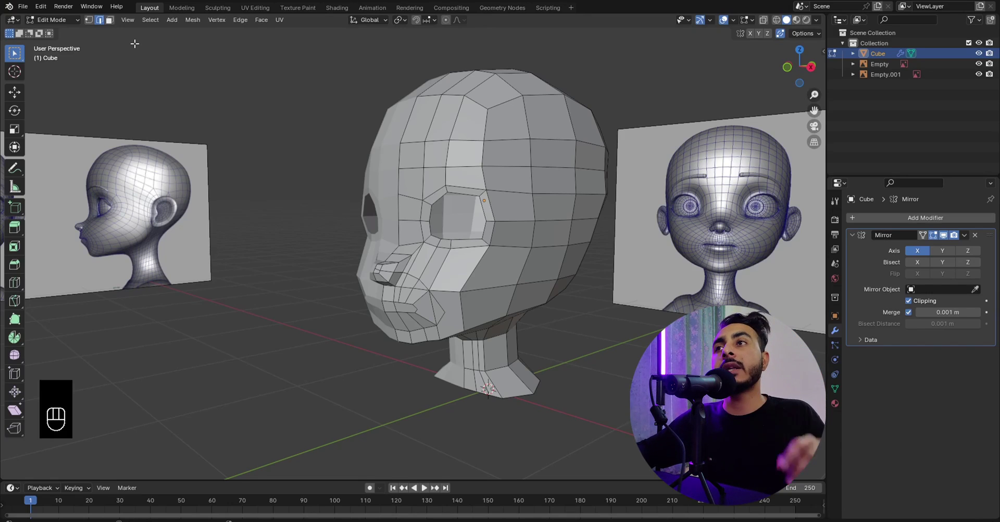
pyautogui.moveTo(225, 58); pyautogui.dragTo(486, 197, button='middle')
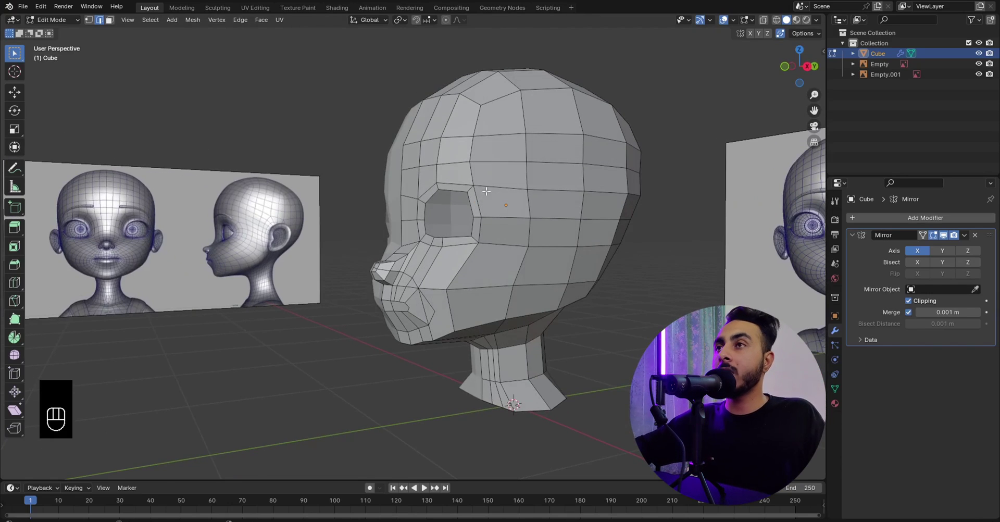
pyautogui.press('k')
pyautogui.press('shift')
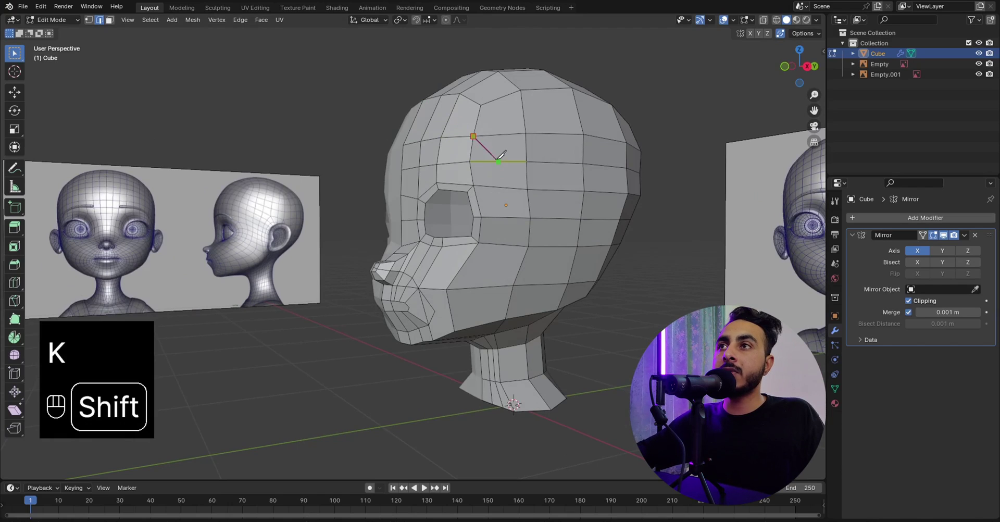
pyautogui.keyDown('shift'); pyautogui.click(505, 217); pyautogui.keyUp('shift')
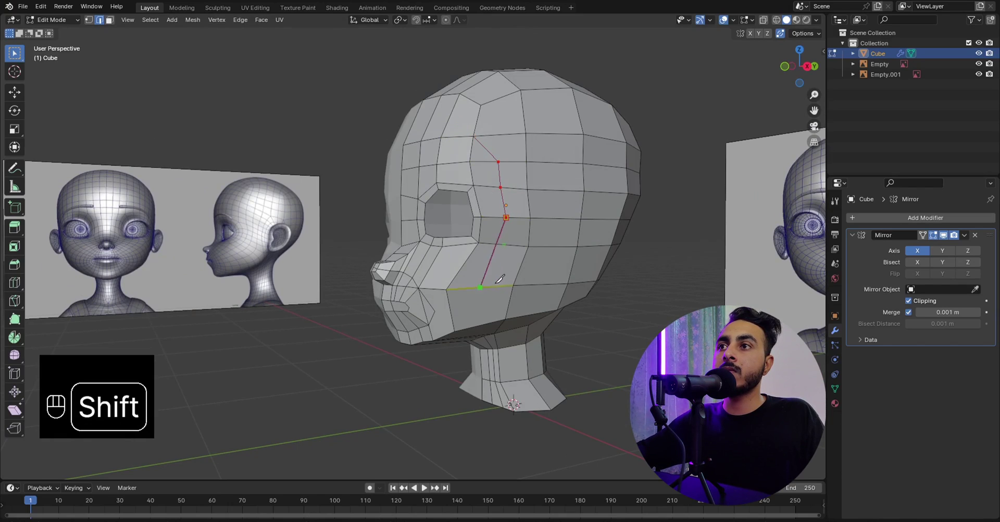
pyautogui.keyDown('shift'); pyautogui.click(480, 288); pyautogui.keyUp('shift')
pyautogui.moveTo(478, 320); pyautogui.dragTo(488, 276, button='middle')
pyautogui.keyDown('shift'); pyautogui.click(490, 288); pyautogui.keyUp('shift')
pyautogui.keyDown('shift'); pyautogui.click(471, 314); pyautogui.keyUp('shift')
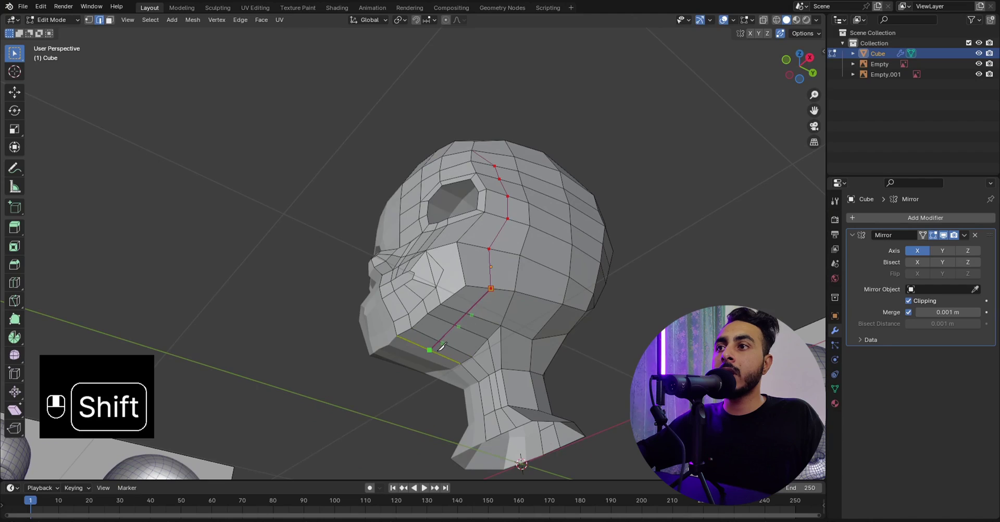
pyautogui.keyDown('shift'); pyautogui.click(431, 348); pyautogui.keyUp('shift')
pyautogui.press('Return')
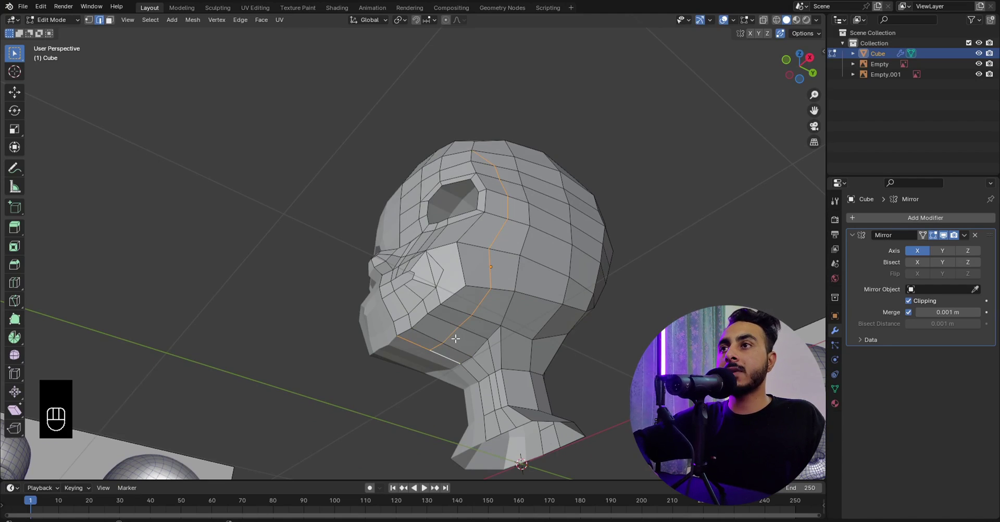
# Delete the faces between the upper and lower lips to open the mouth.
pyautogui.moveTo(440, 342); pyautogui.dragTo(502, 208, button='middle')
pyautogui.hotkey('ctrl', 'r')
pyautogui.press('KP_1')
pyautogui.scroll(4, 502, 214)
pyautogui.moveTo(525, 255); pyautogui.dragTo(437, 272, button='middle')
pyautogui.click(107, 21)
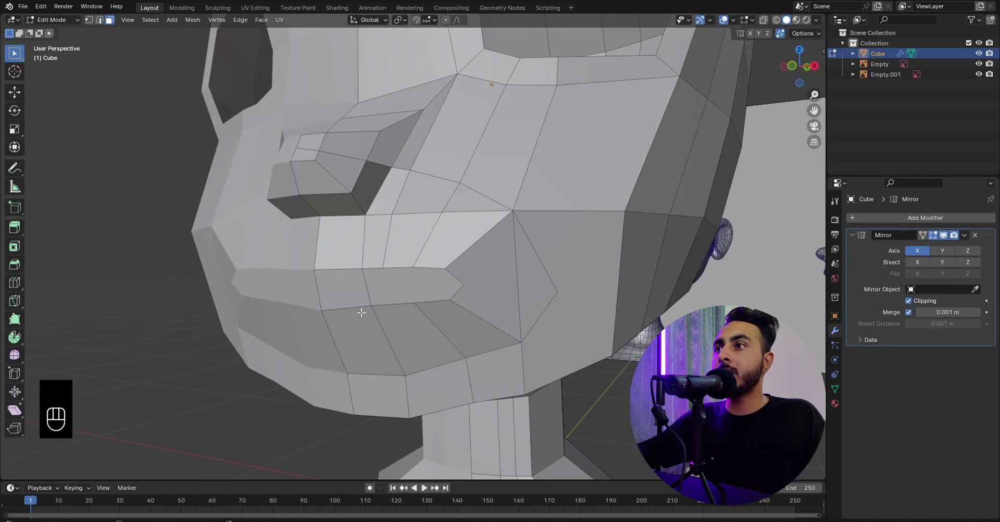
pyautogui.keyDown('shift'); pyautogui.click(370, 290); pyautogui.keyUp('shift')
pyautogui.keyDown('shift'); pyautogui.click(453, 287); pyautogui.keyUp('shift')
pyautogui.press('x')
pyautogui.click(458, 289)
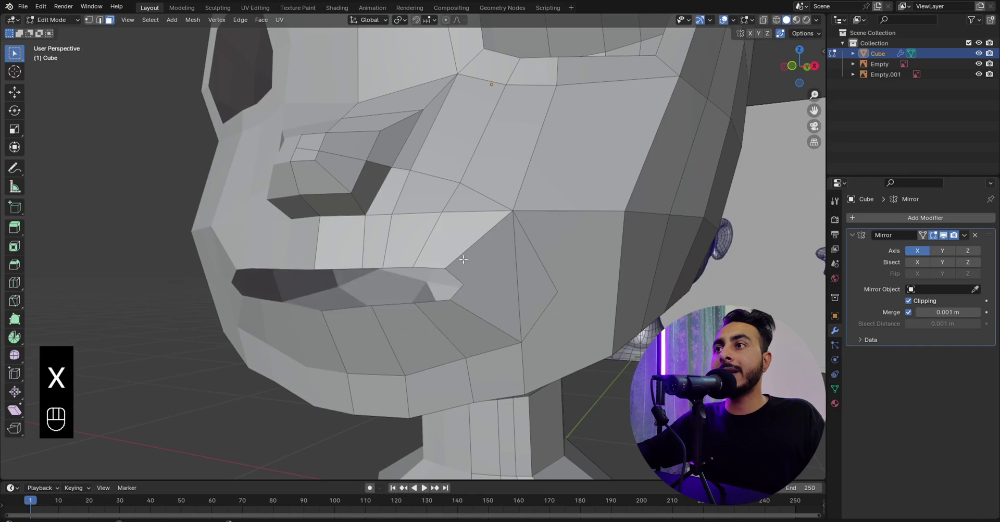
# Move the upper lip edge at the mouth opening along Y to adjust its depth.
pyautogui.moveTo(458, 289); pyautogui.dragTo(393, 195, button='middle')
pyautogui.click(101, 21)
pyautogui.press('g')
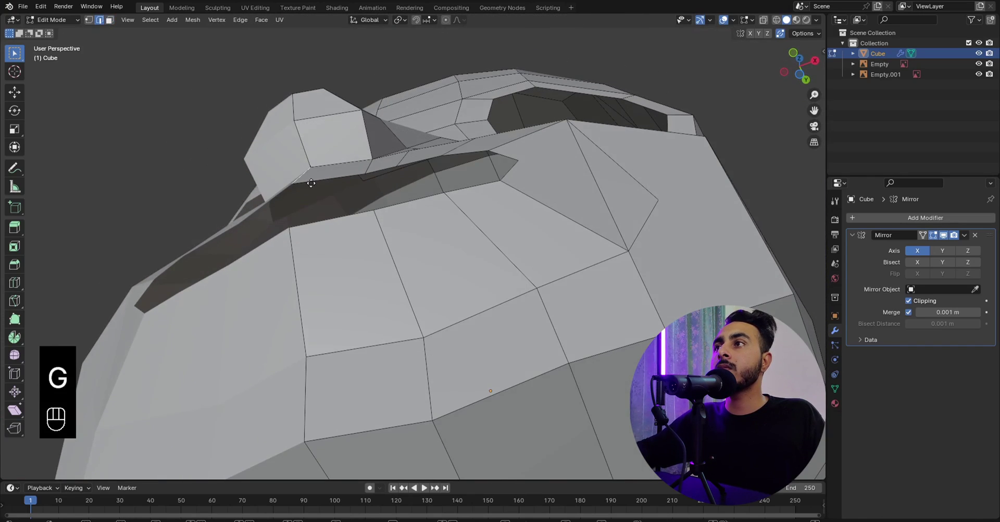
pyautogui.press('y')
pyautogui.click(330, 200)
pyautogui.moveTo(330, 200); pyautogui.dragTo(412, 266, button='middle')
pyautogui.press('KP_3')
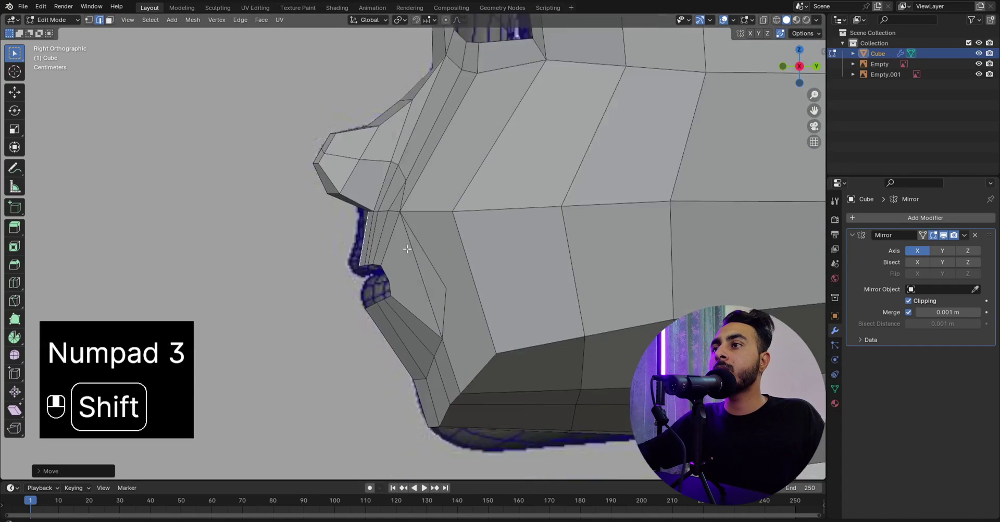
# Move the central upper lip vertex and its neighbour forward in the side view to match the reference lip profile.
pyautogui.scroll(3, 412, 267)
pyautogui.click(90, 20)
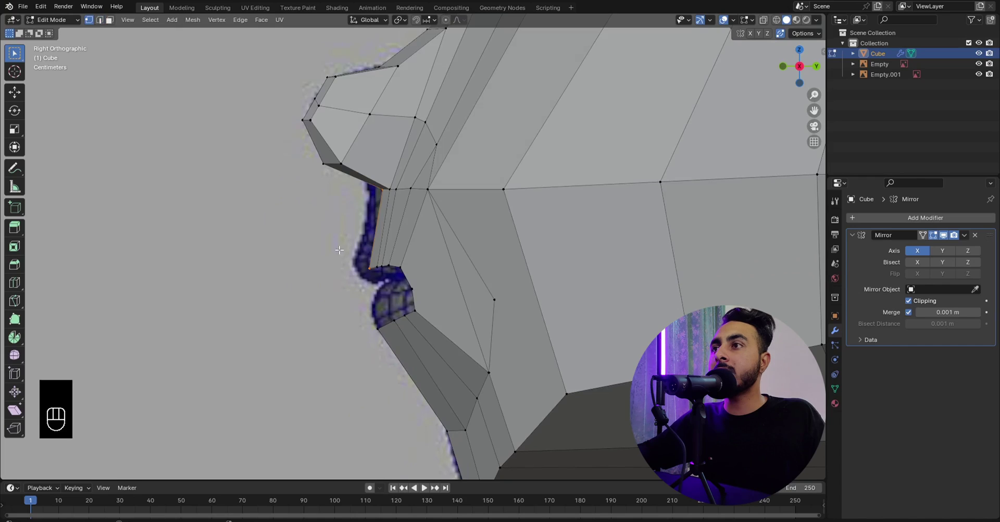
pyautogui.press('g')
pyautogui.click(352, 266)
pyautogui.press('g')
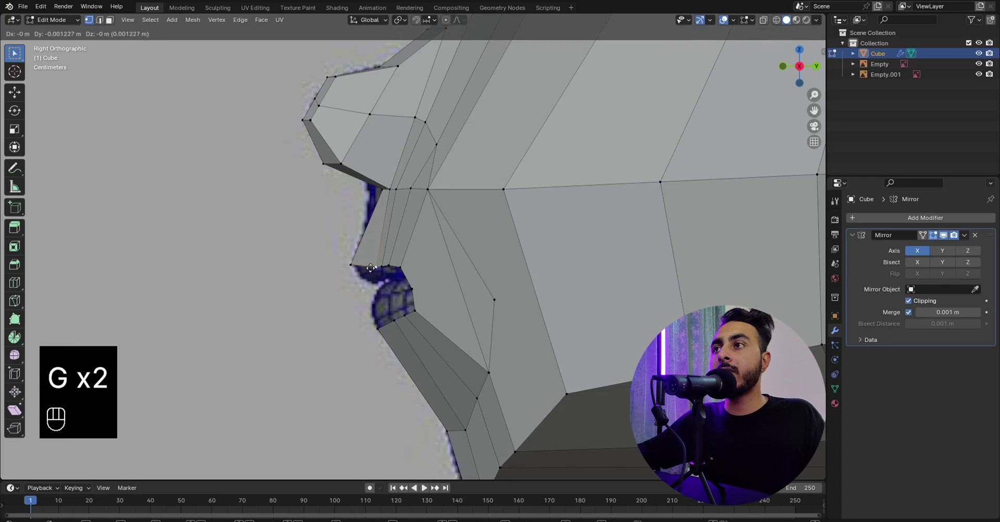
pyautogui.click(363, 265)
# Adjust the central lower lip vertices in the side view to follow the reference lip profile.
pyautogui.click(383, 334)
pyautogui.press('g')
pyautogui.click(381, 334)
pyautogui.click(395, 328)
pyautogui.press('g')
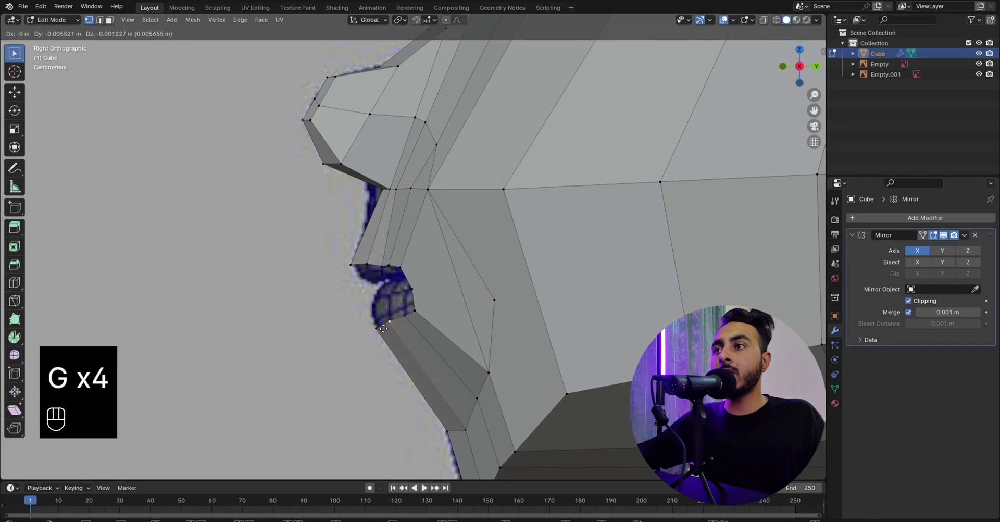
pyautogui.rightClick(397, 328)
# Slide the chin vertices next to the centreline slightly inward along their edges.
pyautogui.press('KP_1')
pyautogui.keyDown('shift'); pyautogui.moveTo(446, 393); pyautogui.dragTo(491, 312, button='middle'); pyautogui.keyUp('shift')
pyautogui.keyDown('shift'); pyautogui.click(486, 319); pyautogui.keyUp('shift')
pyautogui.press('g')
pyautogui.press('g')
pyautogui.click(478, 316)
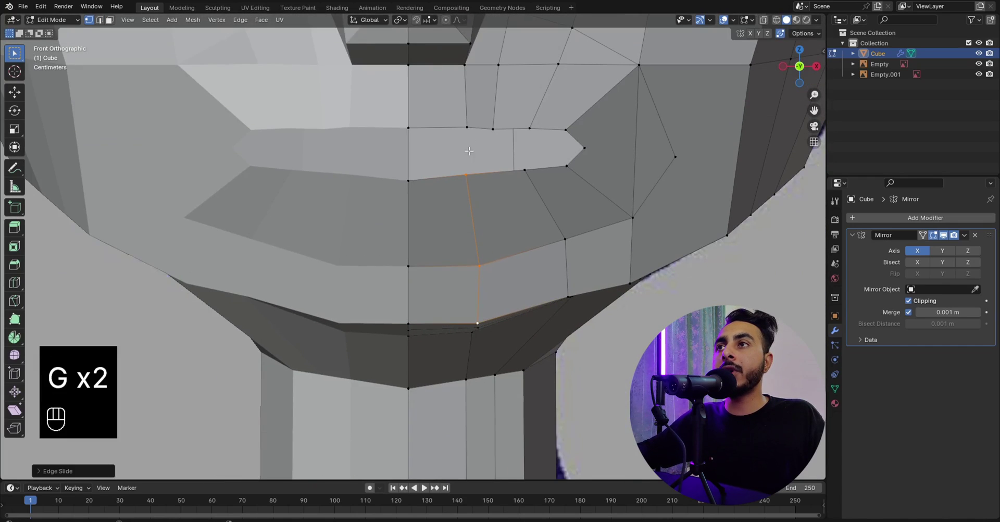
# Lower the lower lip vertex next to the centreline slightly in the front view.
pyautogui.click(460, 178)
pyautogui.press('g')
pyautogui.click(456, 193)
pyautogui.press('g')
pyautogui.click(460, 183)
pyautogui.keyDown('shift'); pyautogui.moveTo(460, 183); pyautogui.dragTo(450, 219, button='middle'); pyautogui.keyUp('shift')
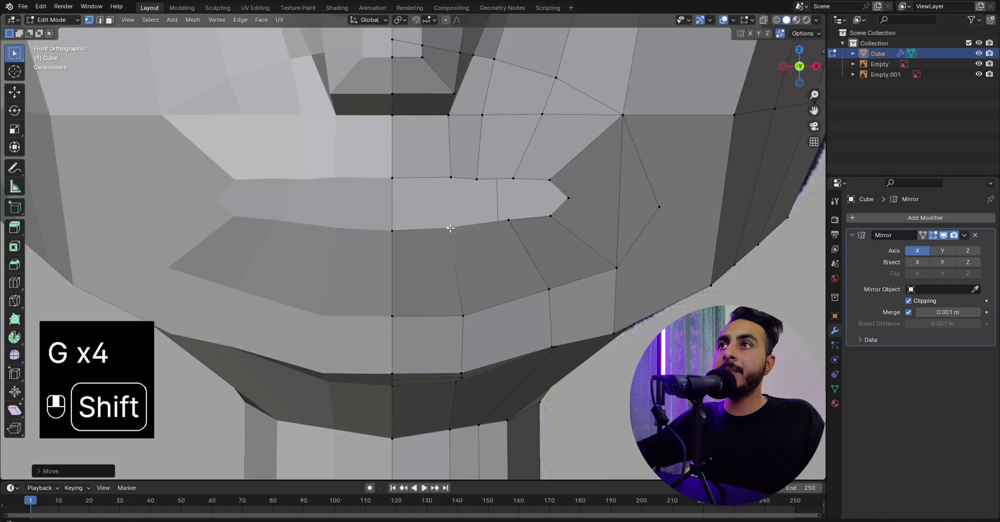
# Move the upper lip vertex farther from the centre slightly forward in the side view.
pyautogui.press('KP_3')
pyautogui.keyDown('shift'); pyautogui.moveTo(396, 178); pyautogui.dragTo(413, 231, button='middle'); pyautogui.keyUp('shift')
pyautogui.scroll(2, 413, 231)
pyautogui.click(401, 226)
pyautogui.press('g')
pyautogui.click(395, 224)
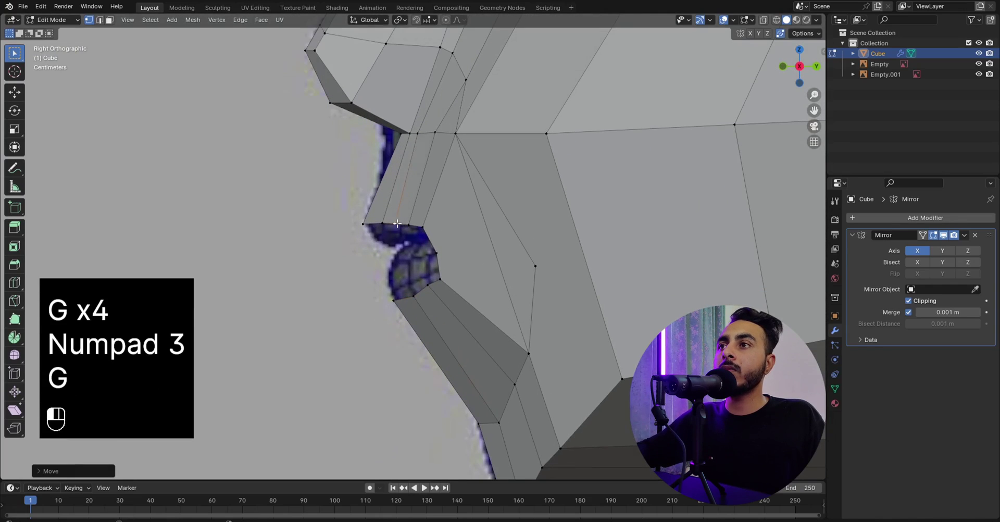
# Adjust the lower lip vertex beside the mouth corner to refine the lip outline in the side and front views.
pyautogui.scroll(-2, 432, 252)
pyautogui.keyDown('shift'); pyautogui.click(441, 265); pyautogui.keyUp('shift')
pyautogui.scroll(-1, 554, 256)
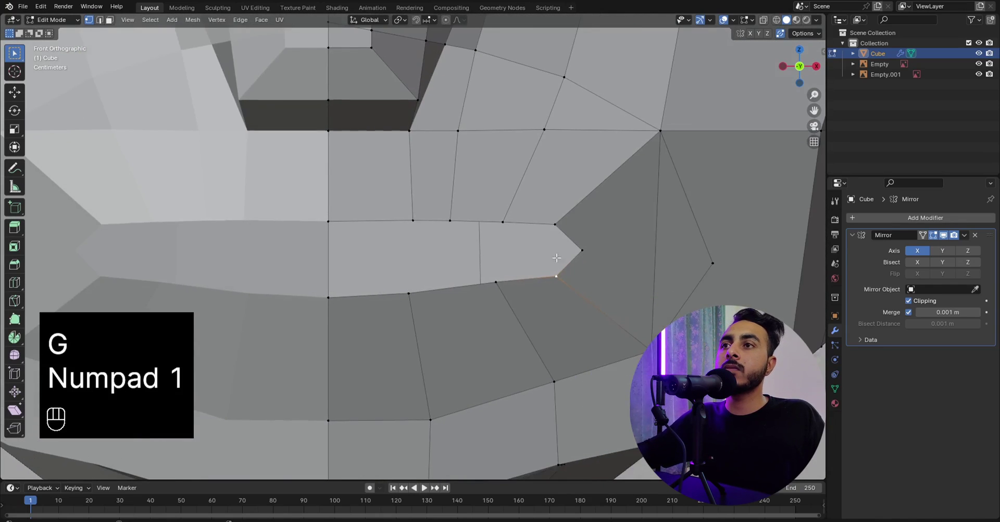
pyautogui.press('z')
pyautogui.press('g')
pyautogui.press('z')
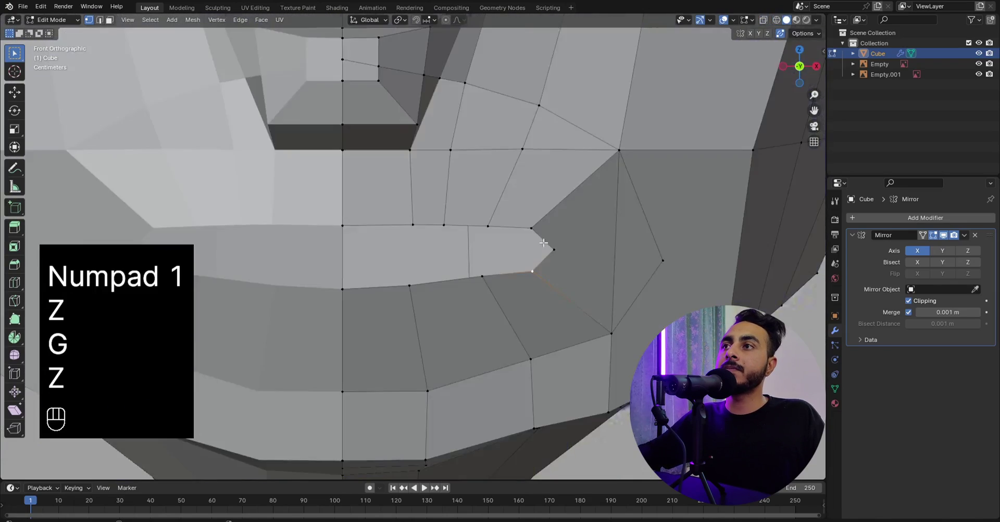
pyautogui.scroll(-3, 453, 245)
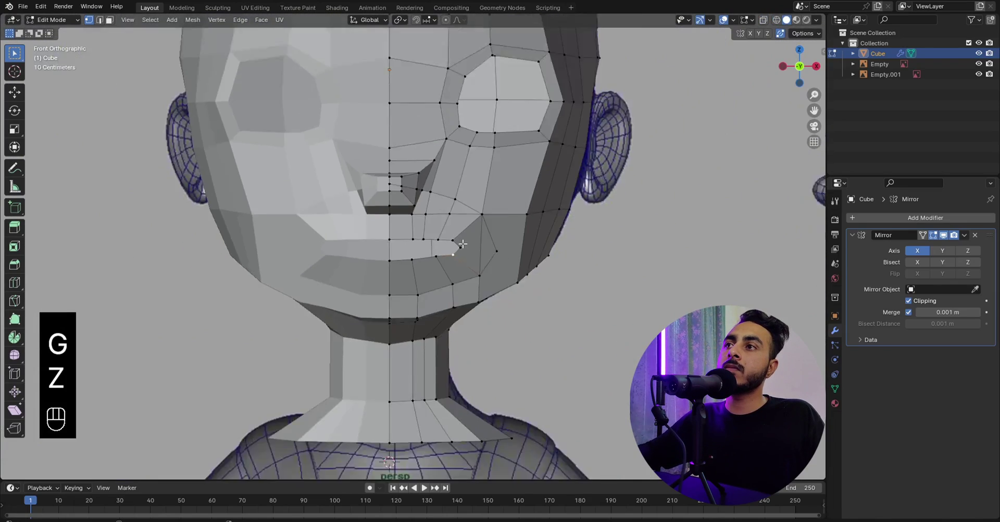
# Scale the upper and lower lip vertices beside the mouth corner closer together to taper the mouth opening.
pyautogui.scroll(-2, 462, 243)
pyautogui.press('z')
pyautogui.keyDown('shift'); pyautogui.moveTo(444, 234); pyautogui.dragTo(461, 254, button='middle'); pyautogui.keyUp('shift')
pyautogui.scroll(2, 456, 245)
pyautogui.press('z')
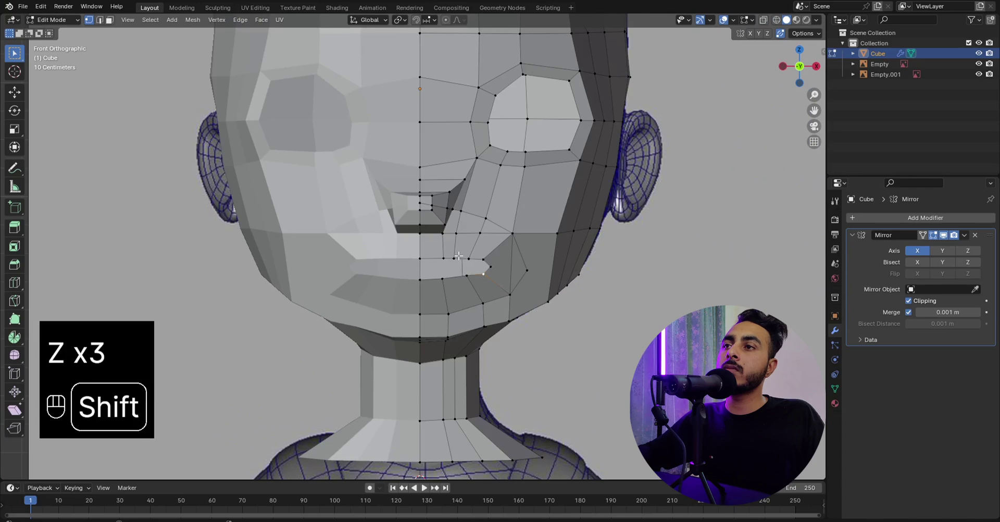
pyautogui.scroll(4, 469, 257)
pyautogui.keyDown('shift'); pyautogui.moveTo(469, 257); pyautogui.dragTo(488, 228, button='middle'); pyautogui.keyUp('shift')
pyautogui.press('s')
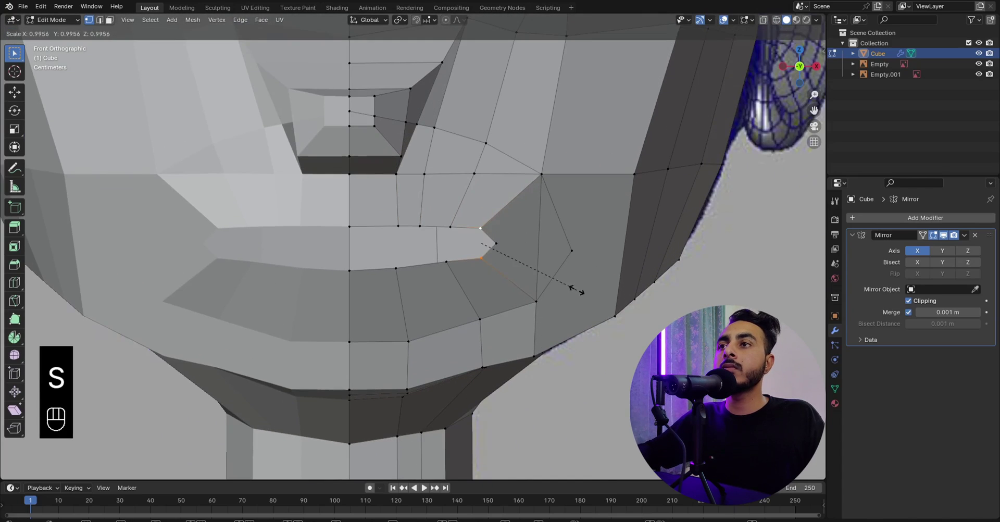
pyautogui.click(541, 276)
pyautogui.scroll(2, 479, 252)
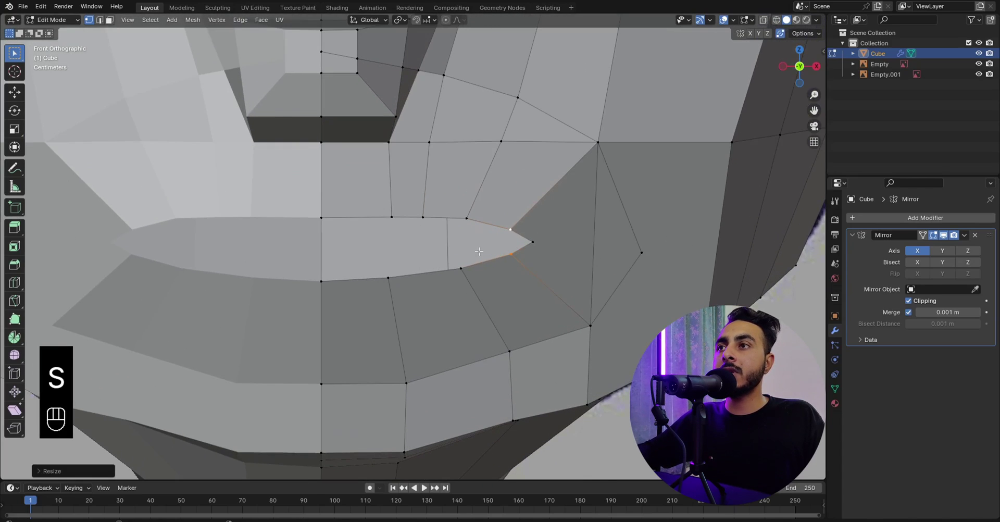
pyautogui.press('KP_3')
pyautogui.press('KP_1')
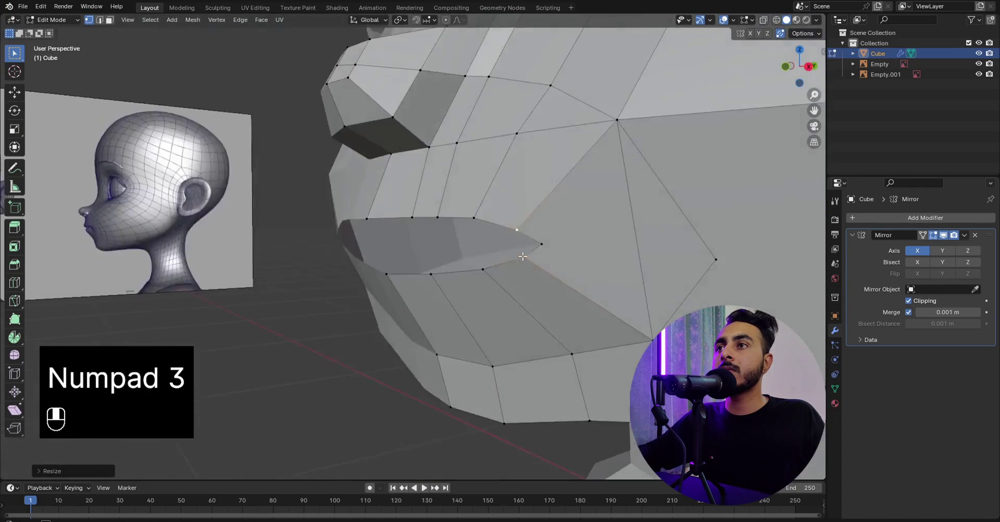
# Extrude the mouth opening's boundary edges and scale them inward along Z to nearly close the lips.
pyautogui.keyDown('alt'); pyautogui.keyDown('shift'); pyautogui.click(464, 218); pyautogui.keyUp('shift'); pyautogui.keyUp('alt')
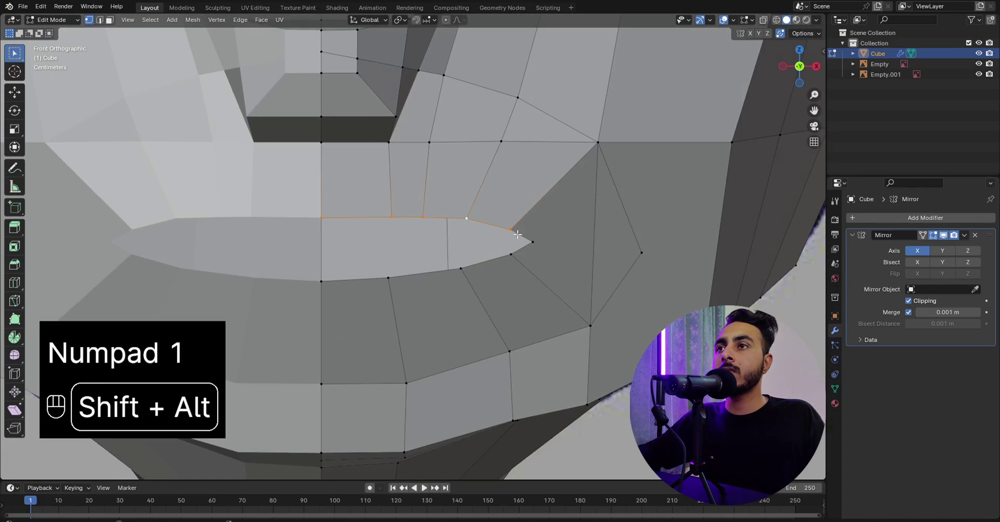
pyautogui.keyDown('alt'); pyautogui.keyDown('shift'); pyautogui.click(441, 271); pyautogui.keyUp('shift'); pyautogui.keyUp('alt')
pyautogui.press('e')
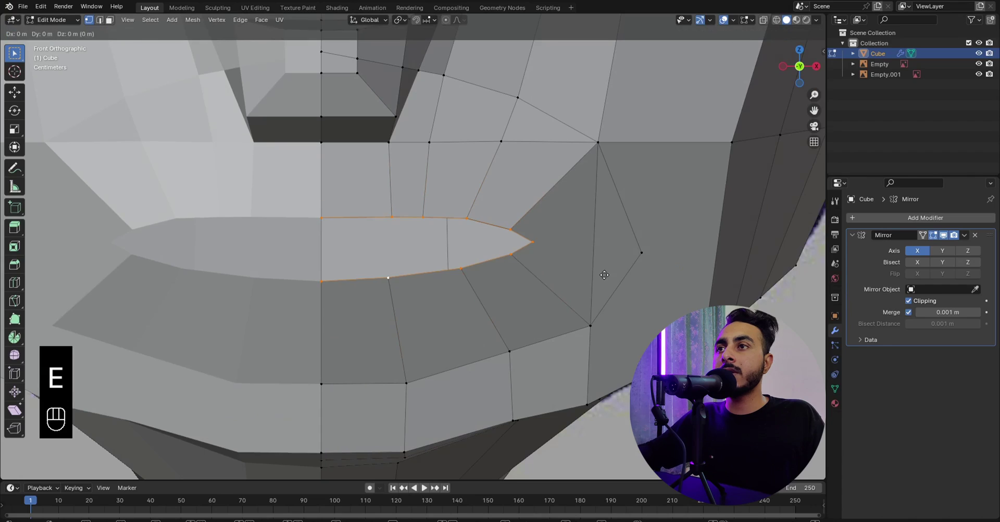
pyautogui.click(578, 271)
pyautogui.press('s')
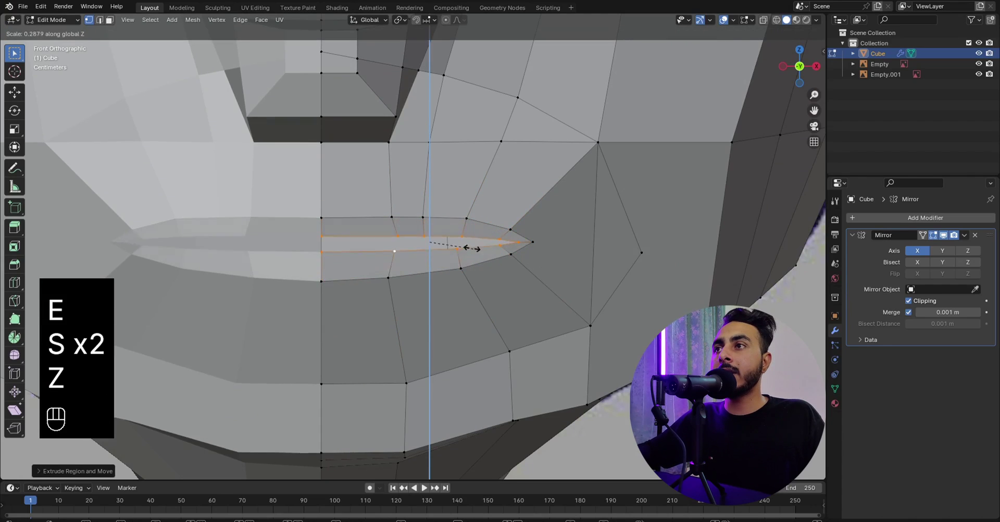
pyautogui.click(441, 239)
# Shift the inner lip edge backward in the side view and slide the inner lower lip vertex near the centreline along its edge.
pyautogui.press('KP_3')
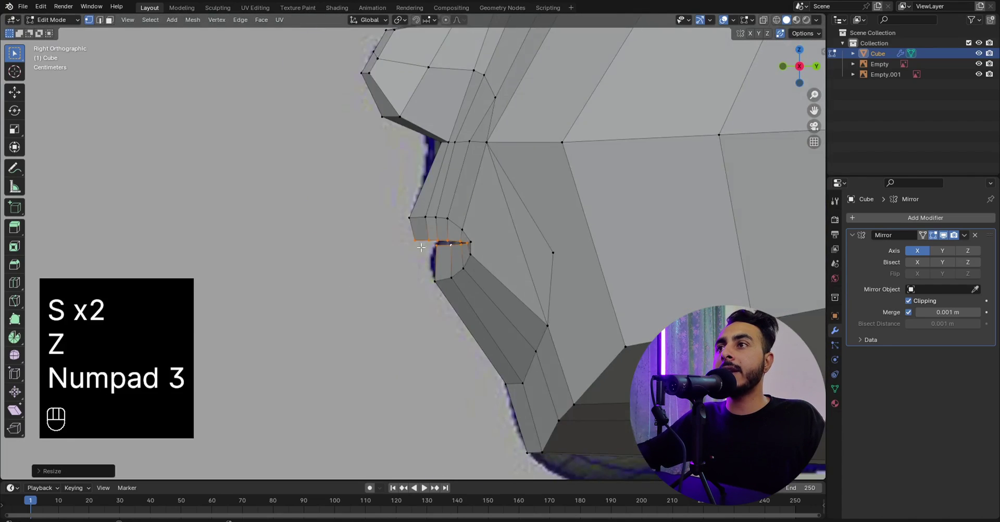
pyautogui.press('g')
pyautogui.click(454, 252)
pyautogui.moveTo(454, 252); pyautogui.dragTo(444, 281, button='middle')
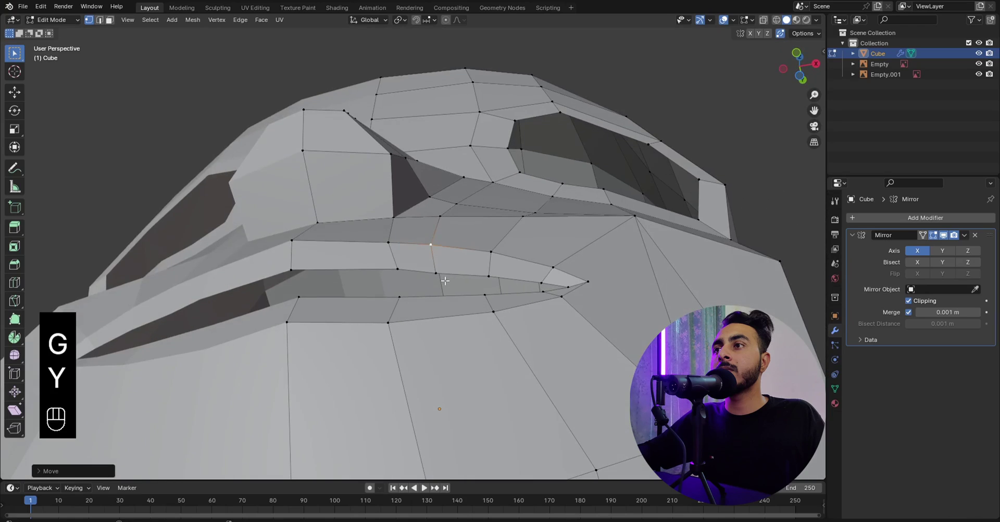
pyautogui.press('g')
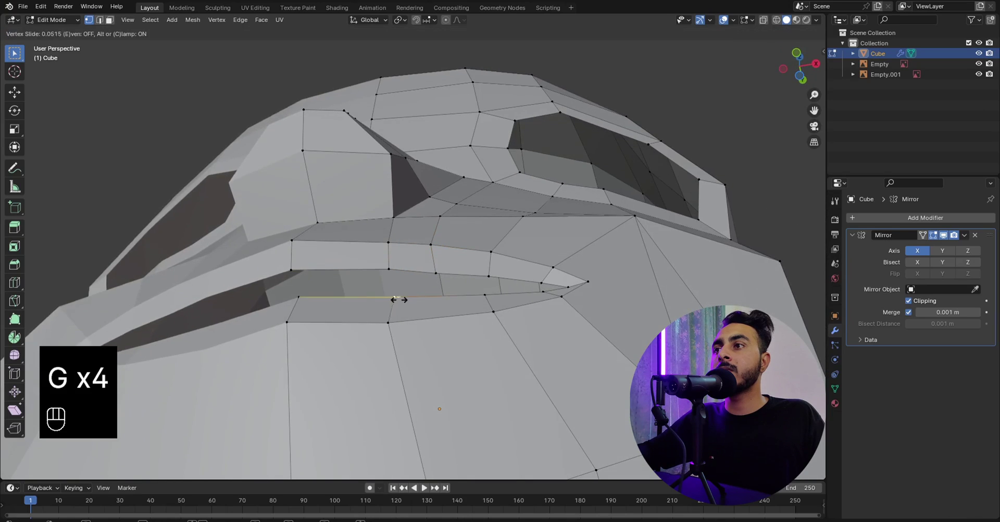
pyautogui.click(399, 299)
# Adjust individual lip vertices along the Y axis to even out the curve of the inner lip edges.
pyautogui.press('KP_3')
pyautogui.moveTo(409, 388); pyautogui.dragTo(589, 221, button='middle')
pyautogui.press('g')
pyautogui.press('y')
pyautogui.press('g')
pyautogui.press('y')
pyautogui.moveTo(518, 242); pyautogui.dragTo(420, 277, button='middle')
pyautogui.click(546, 208)
pyautogui.keyDown('shift'); pyautogui.click(419, 279); pyautogui.keyUp('shift')
# Move the outer lower lip vertices forward and adjust the inner lower lip row to match the side reference in wireframe.
pyautogui.press('KP_3')
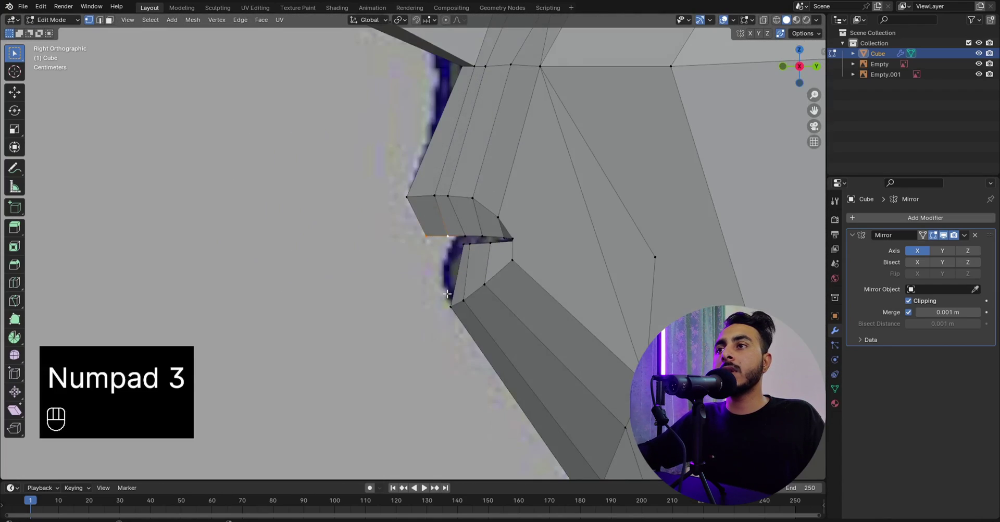
pyautogui.press('z')
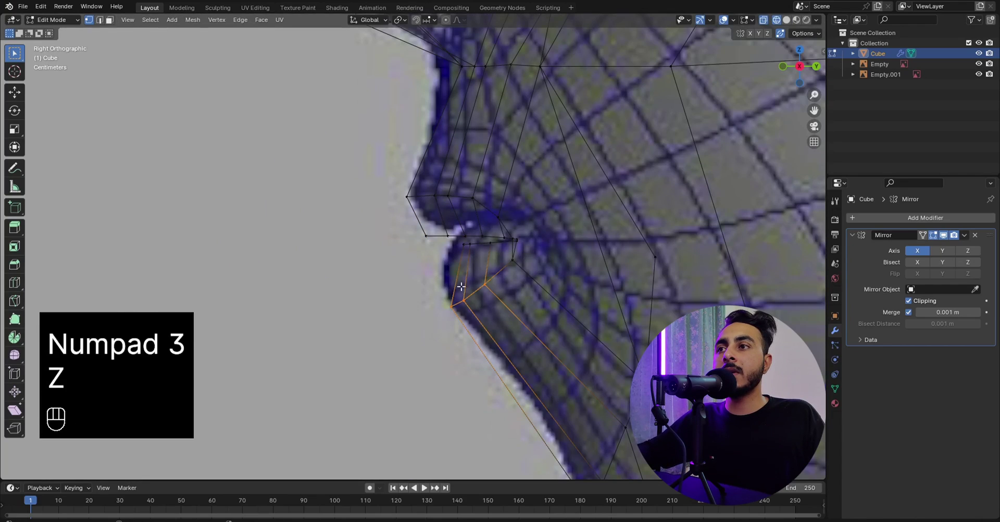
pyautogui.press('g')
pyautogui.click(447, 279)
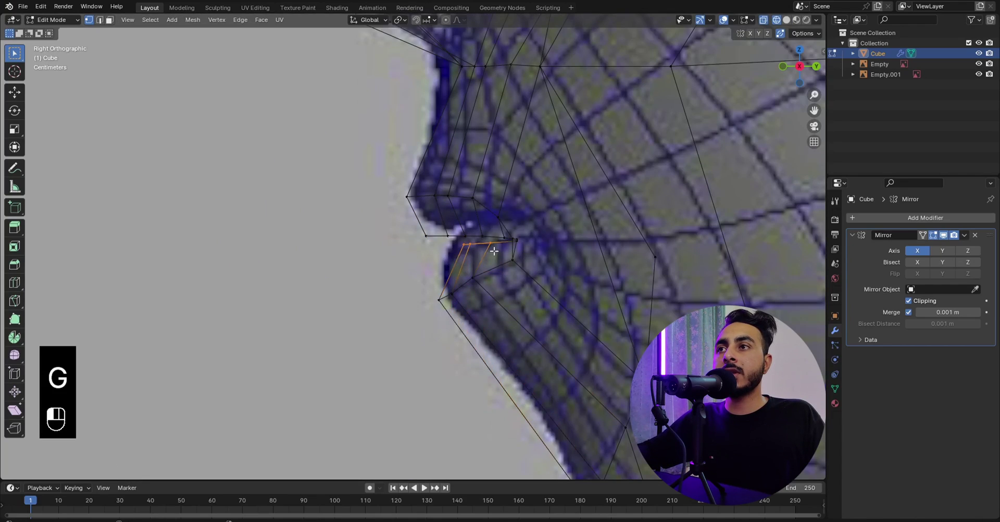
pyautogui.press('g')
pyautogui.click(431, 229)
# Move the inner upper lip vertices backward in the side view to follow the reference lip crease.
pyautogui.press('g')
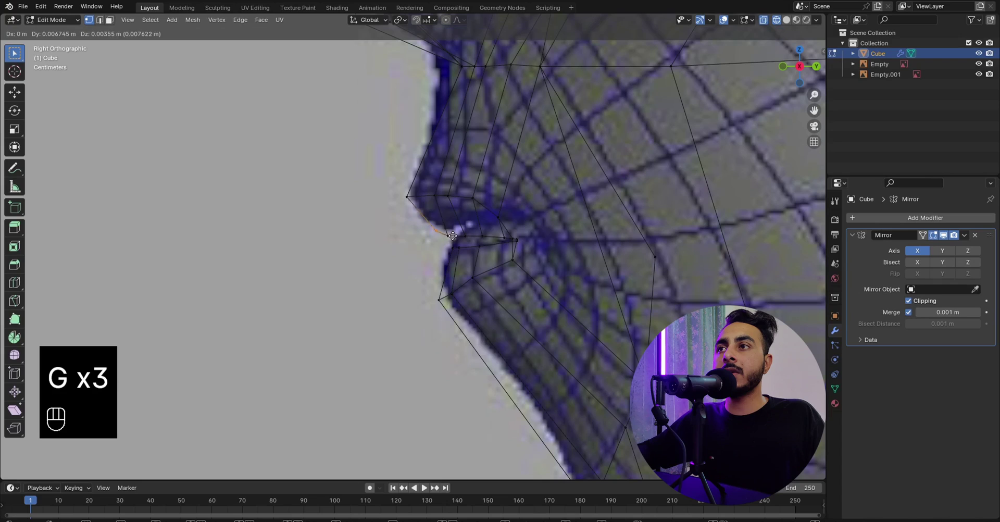
pyautogui.click(438, 234)
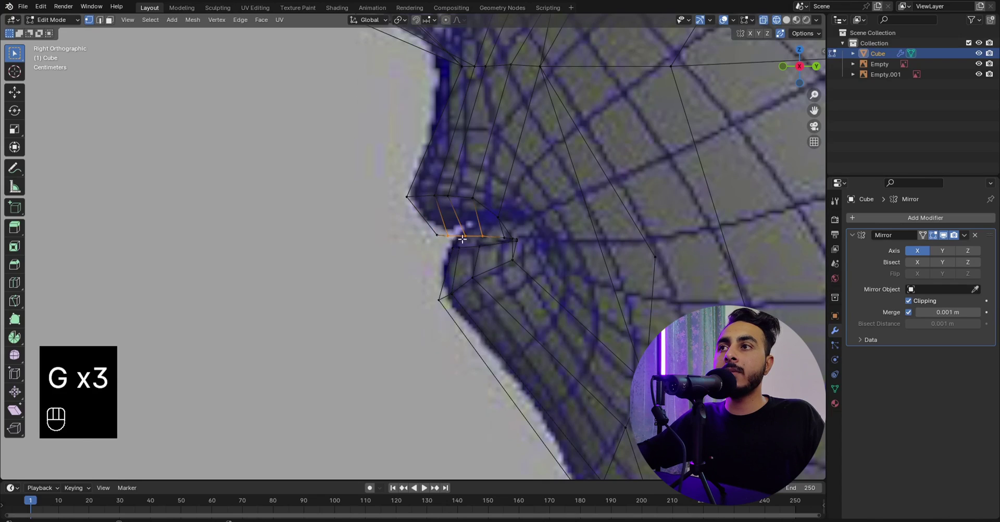
pyautogui.press('g')
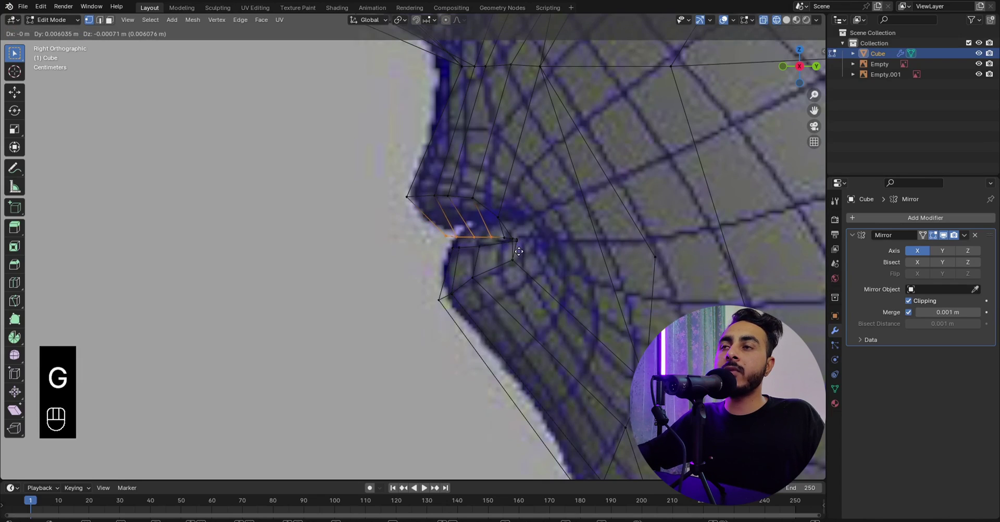
pyautogui.click(518, 252)
pyautogui.hotkey('alt', 'z')
pyautogui.press('KP_1')
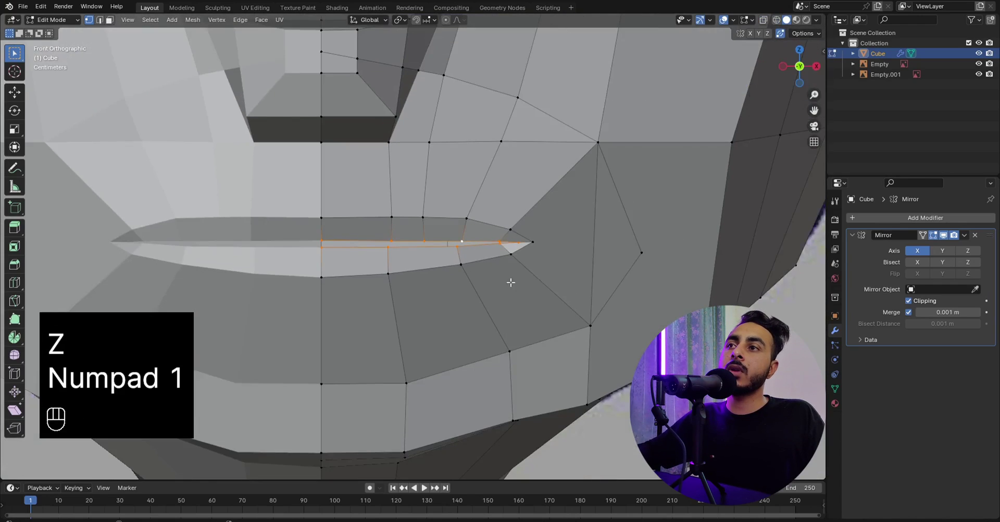
# Extrude the inner mouth edge loop backward along Y into the head.
pyautogui.press('KP_3')
pyautogui.hotkey('alt', 'z')
pyautogui.press('e')
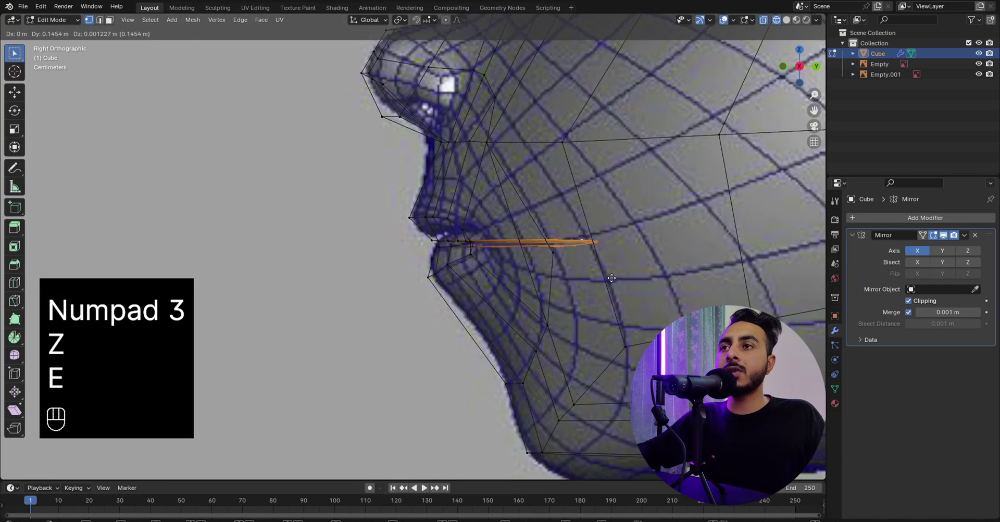
pyautogui.press('y')
pyautogui.click(598, 276)
pyautogui.press('z')
pyautogui.click(756, 283)
# Scale the rear mouth loop up along Z to open the mouth cavity behind the lips.
pyautogui.moveTo(745, 283); pyautogui.dragTo(580, 306, button='middle')
pyautogui.press('s')
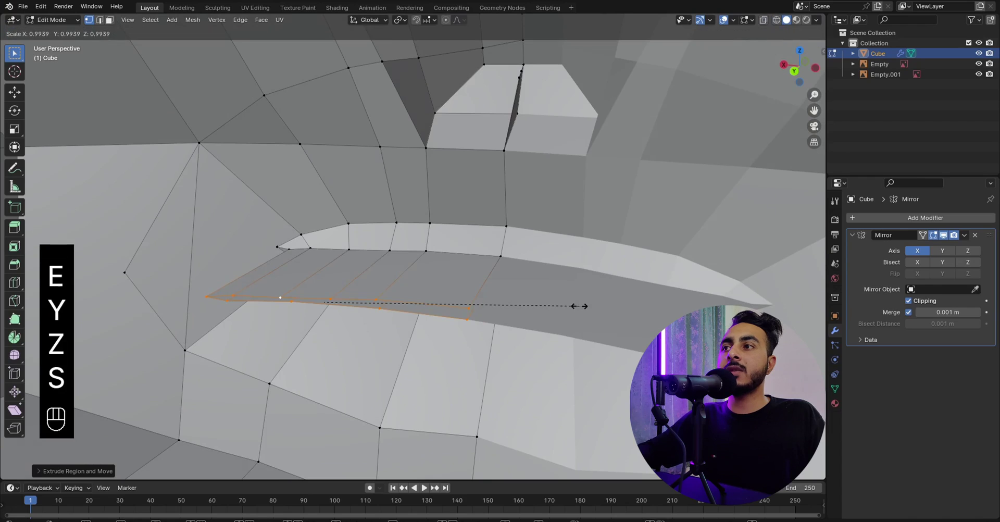
pyautogui.click(741, 260)
pyautogui.keyDown('shift'); pyautogui.moveTo(524, 292); pyautogui.dragTo(590, 265, button='middle'); pyautogui.keyUp('shift')
pyautogui.press('s')
pyautogui.press('s')
pyautogui.press('z')
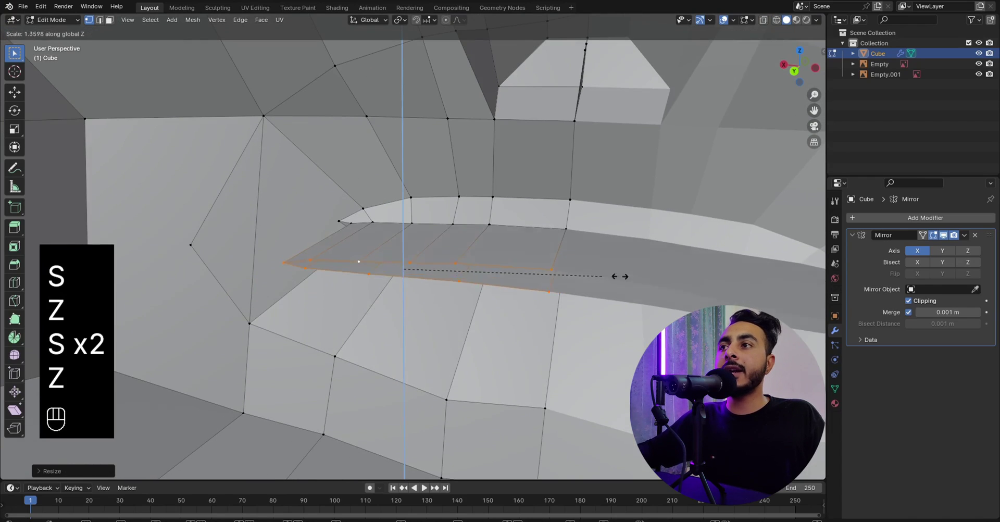
pyautogui.click(136, 267)
# Move the upper vertices of the rear mouth loop vertically one by one to smooth its arch.
pyautogui.moveTo(419, 216); pyautogui.dragTo(484, 234, button='middle')
pyautogui.press('g')
pyautogui.press('z')
pyautogui.click(476, 218)
pyautogui.click(411, 193)
pyautogui.moveTo(411, 193); pyautogui.dragTo(418, 198, button='middle')
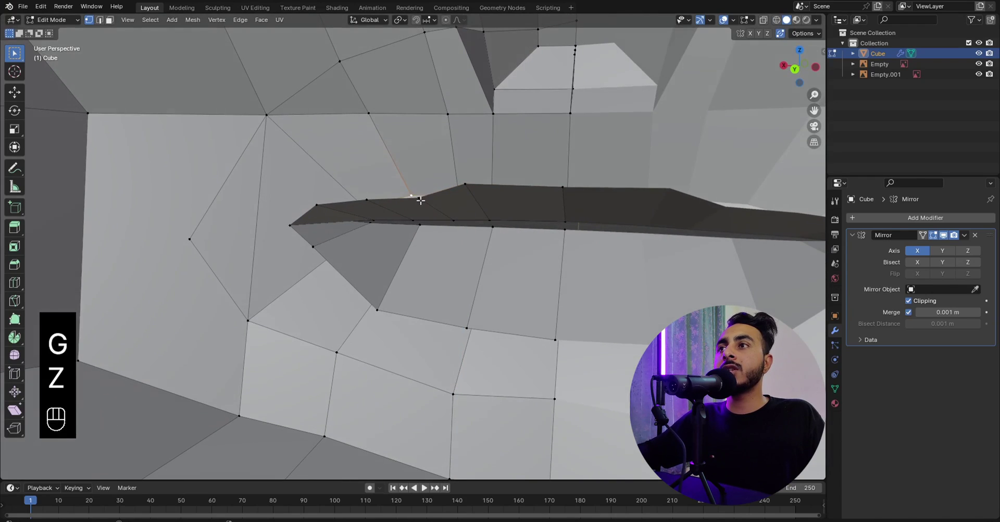
pyautogui.click(420, 198)
pyautogui.press('g')
pyautogui.press('z')
pyautogui.click(367, 200)
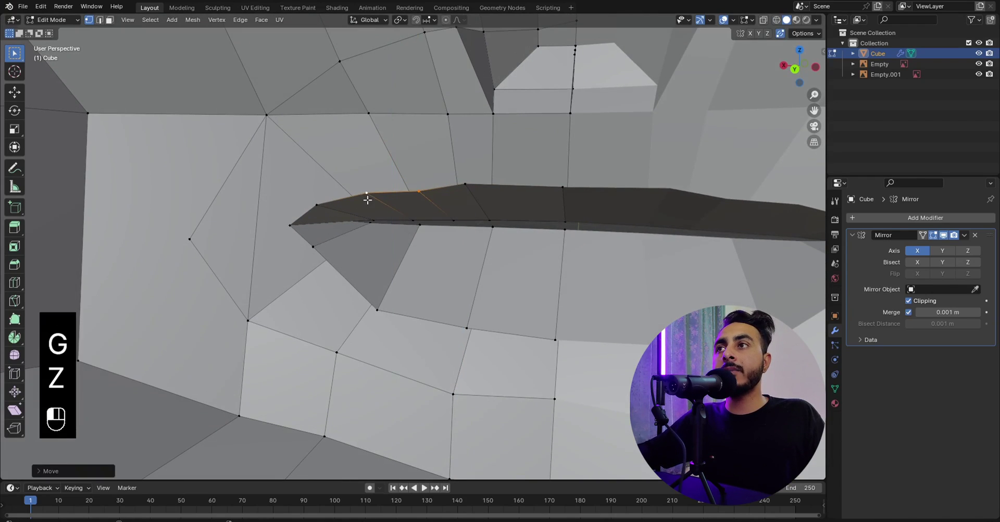
pyautogui.click(418, 194)
pyautogui.press('g')
pyautogui.press('z')
pyautogui.click(419, 190)
# Lower the vertex near the mouth corner on the underside of the rear mouth loop along Z.
pyautogui.moveTo(420, 189); pyautogui.dragTo(393, 226, button='middle')
pyautogui.click(385, 234)
pyautogui.press('g')
pyautogui.press('z')
pyautogui.click(395, 268)
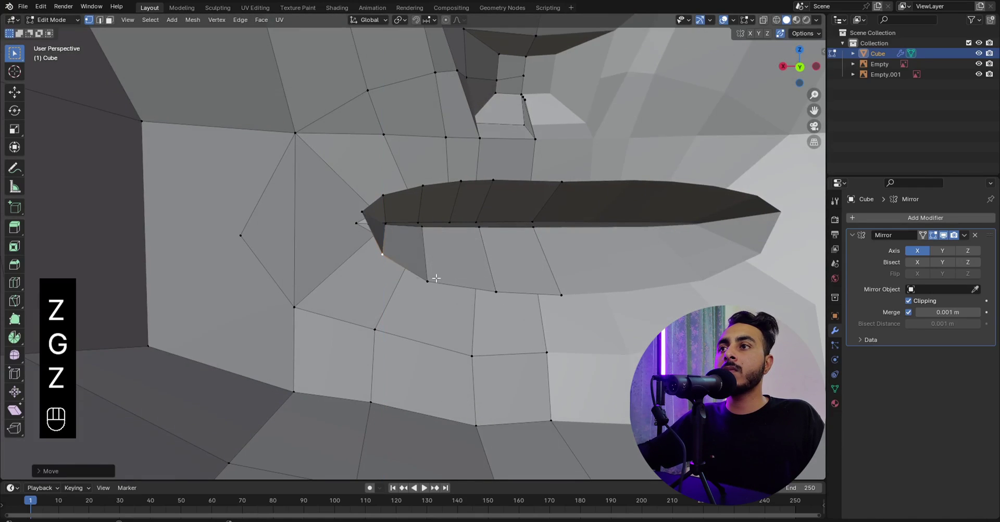
# Extrude the rear mouth loop farther back into the head in the side view.
pyautogui.press('KP_3')
pyautogui.press('z')
pyautogui.scroll(3, 504, 250)
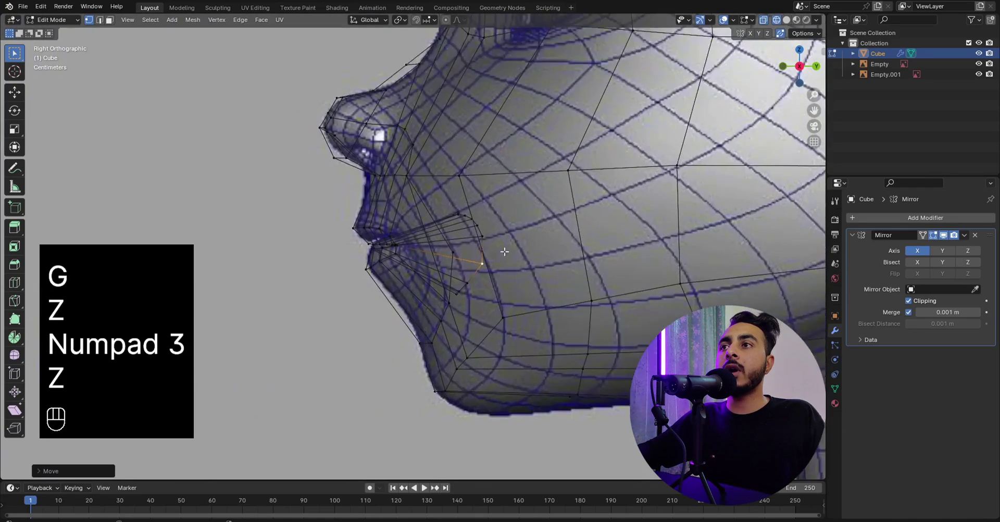
pyautogui.keyDown('alt'); pyautogui.keyDown('shift'); pyautogui.click(514, 240); pyautogui.keyUp('shift'); pyautogui.keyUp('alt')
pyautogui.scroll(-3, 515, 244)
pyautogui.keyDown('shift'); pyautogui.moveTo(536, 256); pyautogui.dragTo(372, 267, button='middle'); pyautogui.keyUp('shift')
pyautogui.press('e')
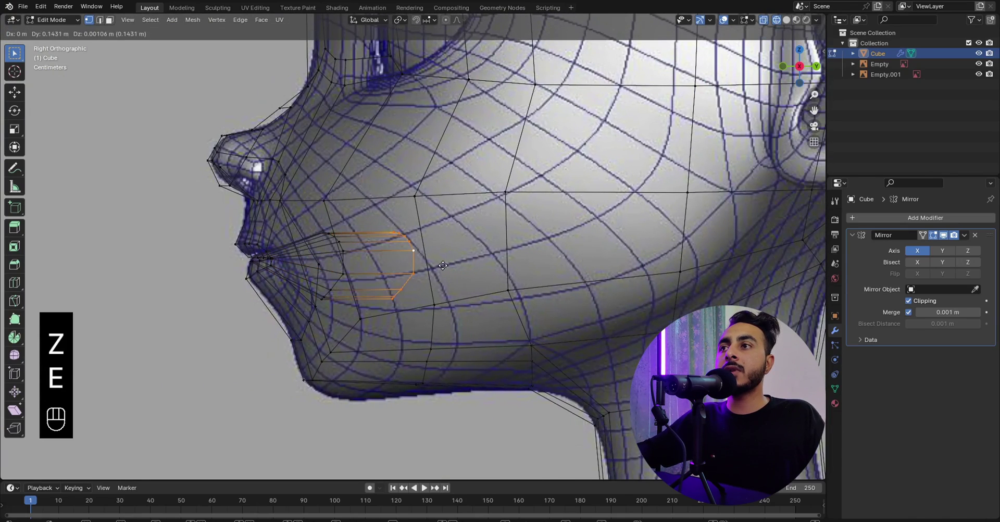
pyautogui.click(486, 266)
# Scale down the newly extruded rear loop to narrow the back of the mouth cavity and return to solid shading.
pyautogui.press('s')
pyautogui.click(462, 286)
pyautogui.press('z')
pyautogui.click(546, 285)
pyautogui.moveTo(552, 286); pyautogui.dragTo(443, 314, button='middle')
pyautogui.scroll(1, 486, 316)
# Slide the upper and lower rear-loop vertices toward the centreline and fill the back opening of the mouth cavity with faces.
pyautogui.click(407, 281)
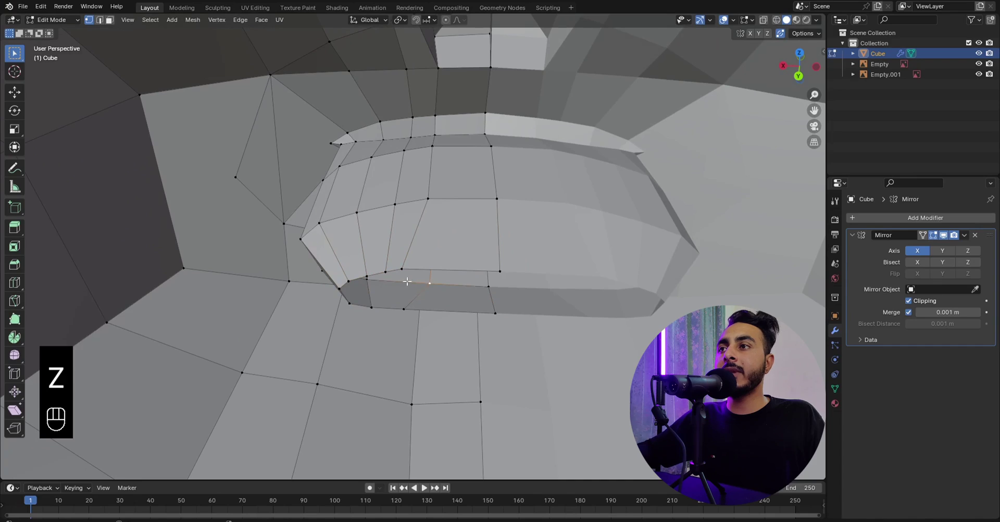
pyautogui.keyDown('shift'); pyautogui.click(407, 304); pyautogui.keyUp('shift')
pyautogui.press('g')
pyautogui.press('g')
pyautogui.click(421, 303)
pyautogui.keyDown('shift'); pyautogui.click(507, 278); pyautogui.keyUp('shift')
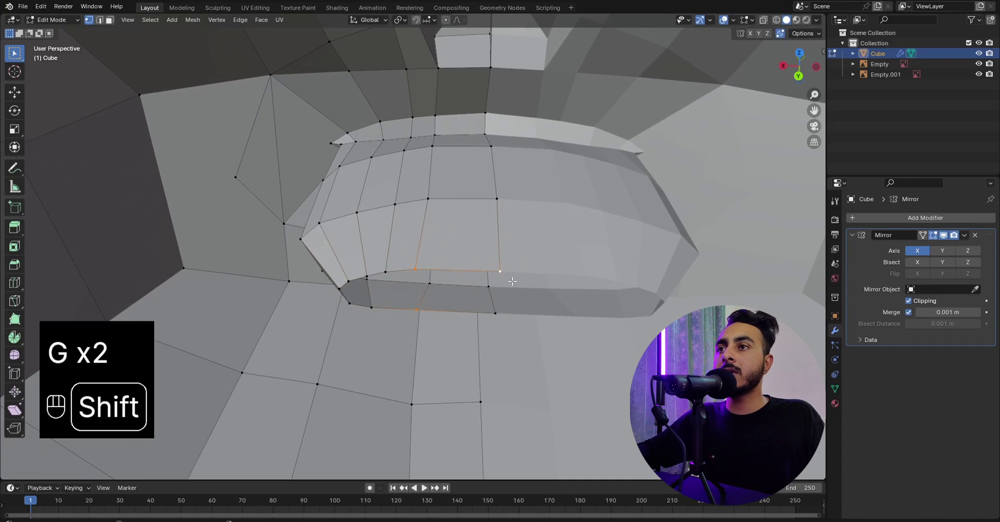
pyautogui.keyDown('shift'); pyautogui.click(503, 310); pyautogui.keyUp('shift')
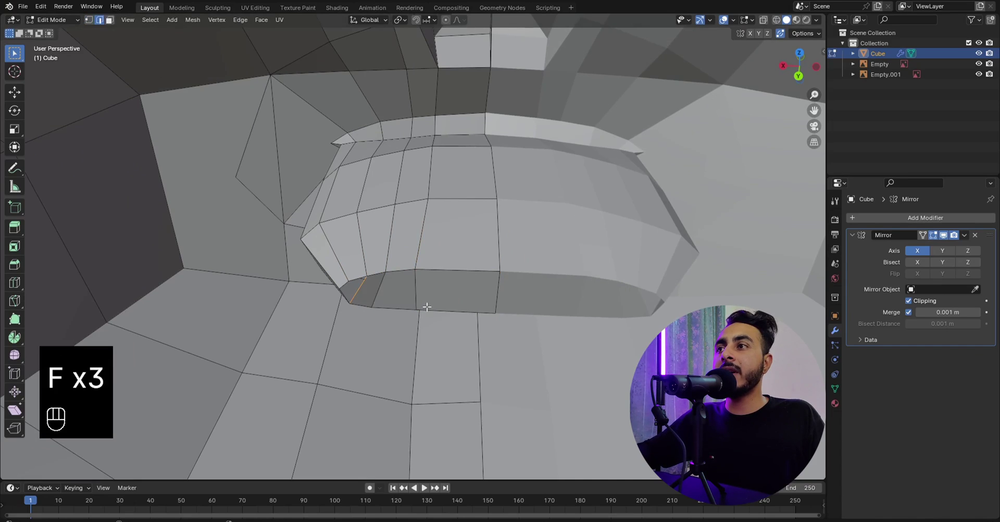
# Examine the head and mouth from the front and side against the reference images.
pyautogui.scroll(-5, 391, 306)
pyautogui.moveTo(391, 306); pyautogui.dragTo(625, 232, button='middle')
pyautogui.press('Tab')
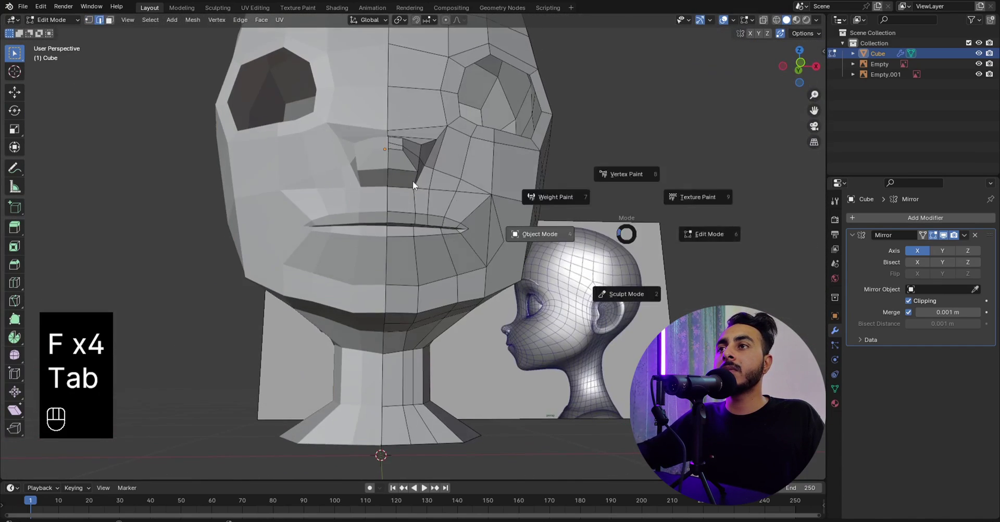
pyautogui.press('KP_1')
pyautogui.press('Tab')
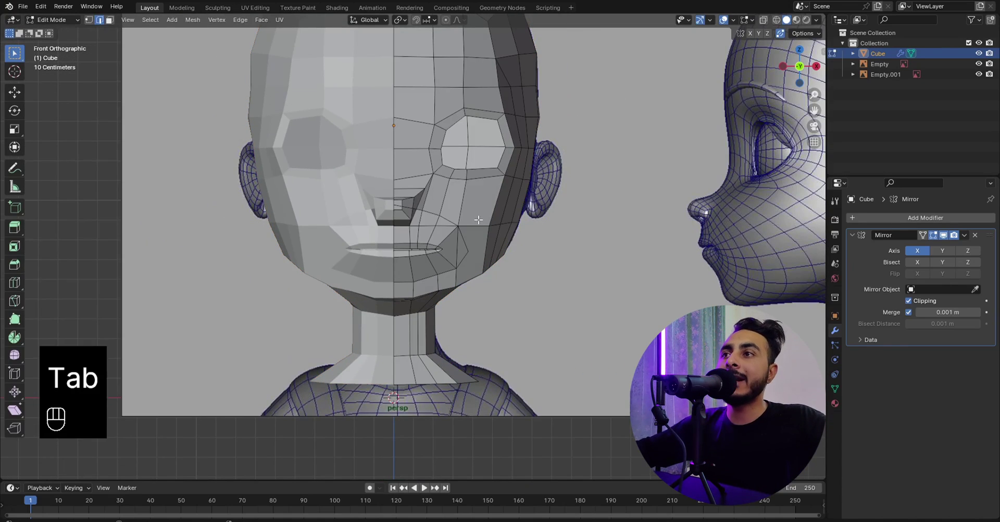
pyautogui.press('KP_3')
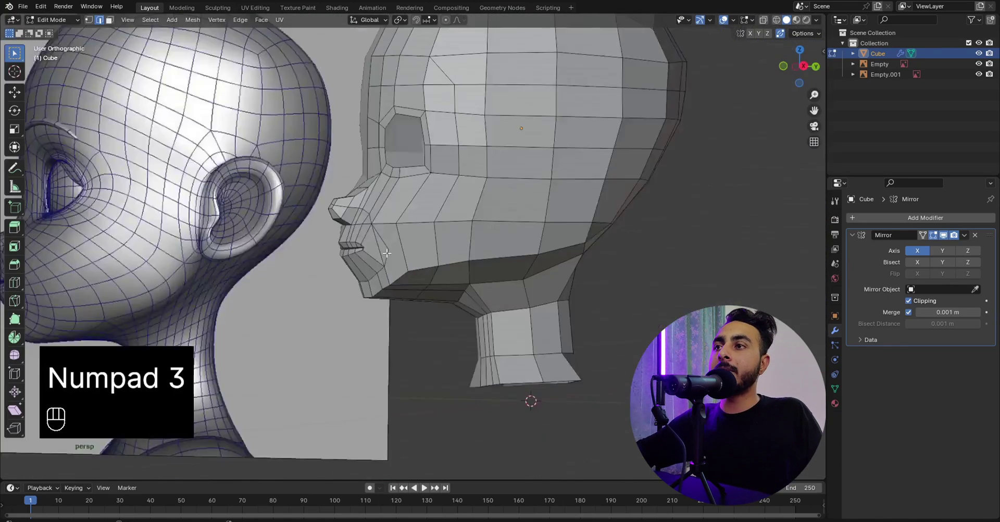
pyautogui.scroll(4, 424, 259)
pyautogui.press('z')
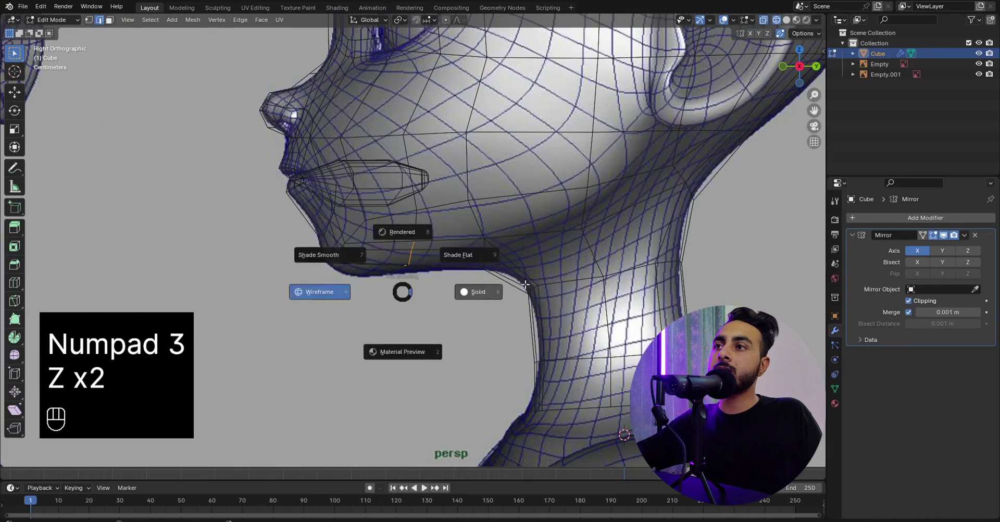
# Move an edge on the underside of the jaw to follow the side reference profile.
pyautogui.click(525, 284)
pyautogui.press('g')
pyautogui.click(369, 268)
pyautogui.moveTo(369, 268)
pyautogui.mouseDown(button='middle')
pyautogui.moveTo(448, 211)
pyautogui.moveTo(443, 238)
pyautogui.moveTo(434, 213)
pyautogui.mouseUp(button='middle')
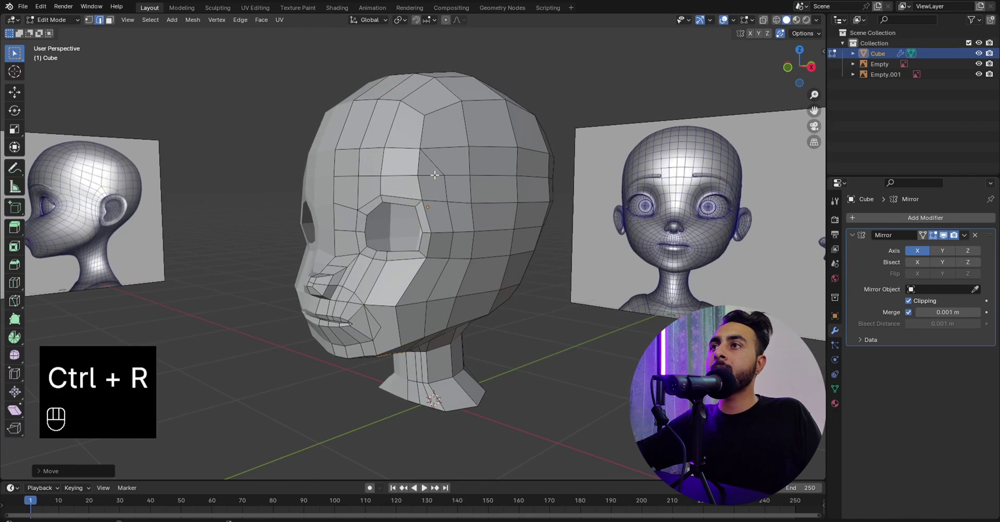
pyautogui.moveTo(434, 175); pyautogui.dragTo(433, 198, button='middle')
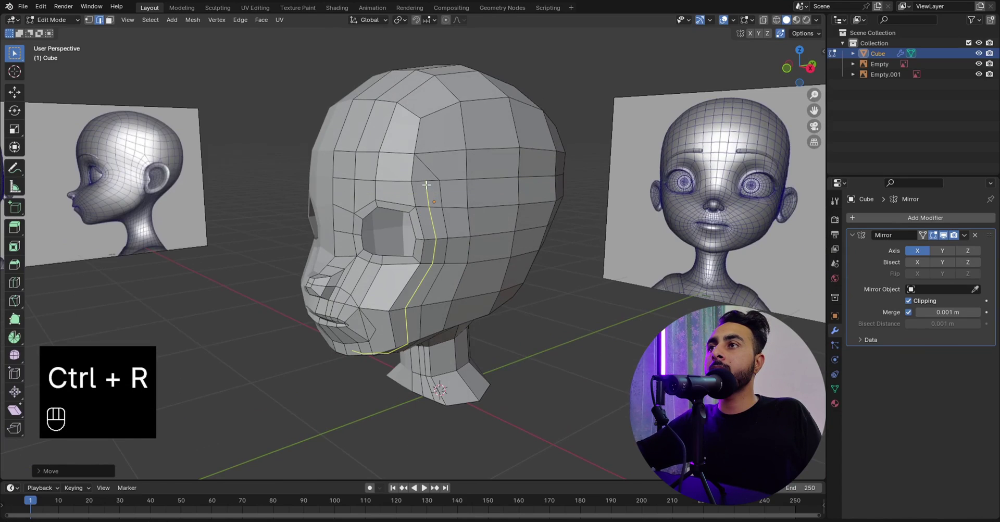
pyautogui.moveTo(426, 184); pyautogui.dragTo(464, 185, button='middle')
pyautogui.press('KP_1')
pyautogui.moveTo(472, 218); pyautogui.dragTo(434, 215, button='middle')
# Smooth the head's surface in Sculpt Mode with the Smooth brush and return to Object Mode in the front view.
pyautogui.press('Tab')
pyautogui.moveTo(464, 174); pyautogui.dragTo(221, 126, button='middle')
pyautogui.click(14, 52)
pyautogui.scroll(3, 377, 138)
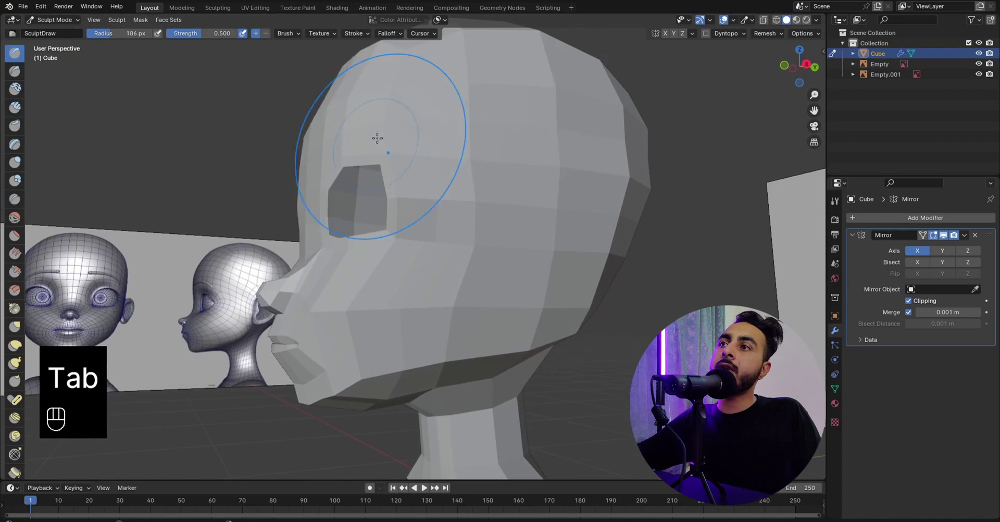
pyautogui.moveTo(447, 261)
pyautogui.mouseDown(button='middle')
pyautogui.moveTo(492, 167)
pyautogui.moveTo(427, 155)
pyautogui.moveTo(473, 178)
pyautogui.mouseUp(button='middle')
pyautogui.press('KP_1')
pyautogui.press('Tab')
pyautogui.press('Tab')
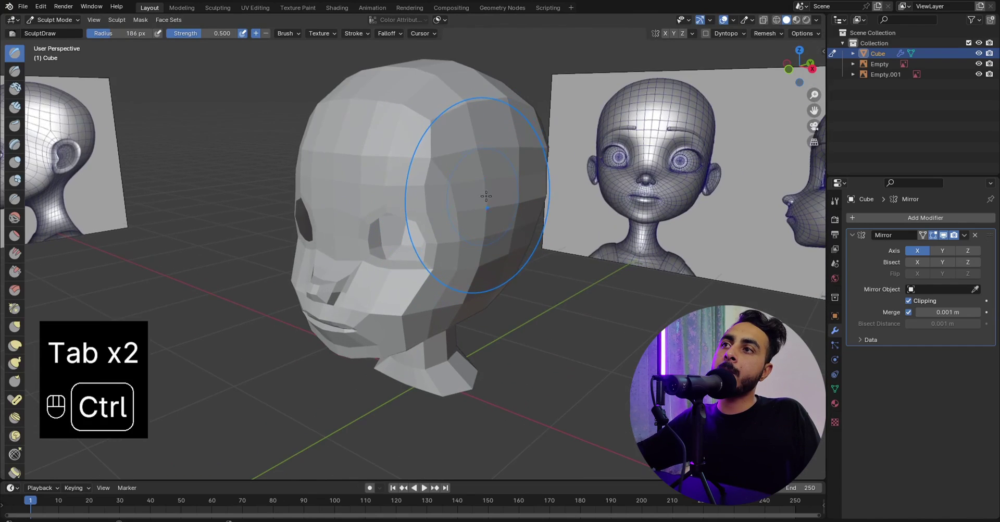
pyautogui.hotkey('ctrl', 'z')
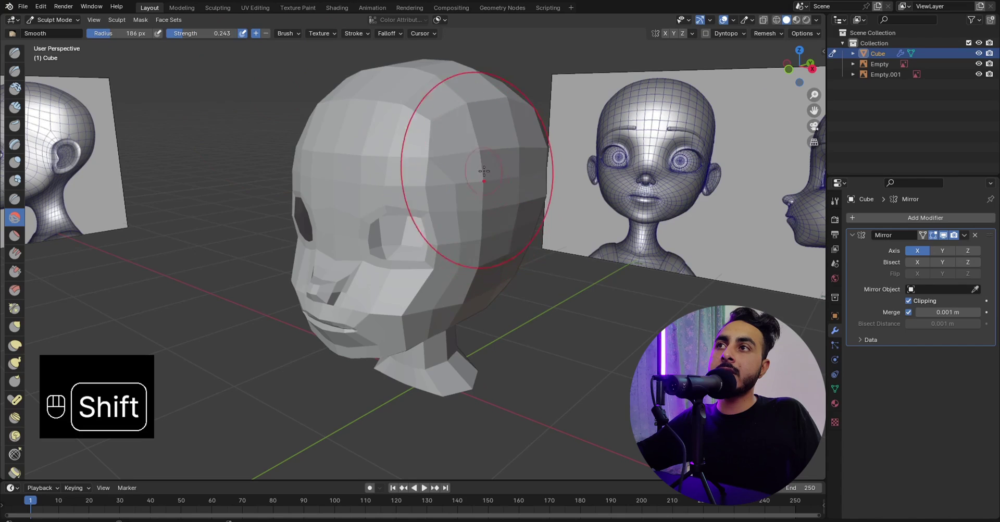
pyautogui.moveTo(483, 179); pyautogui.dragTo(458, 190, button='middle')
pyautogui.press('KP_1')
pyautogui.press('Tab')
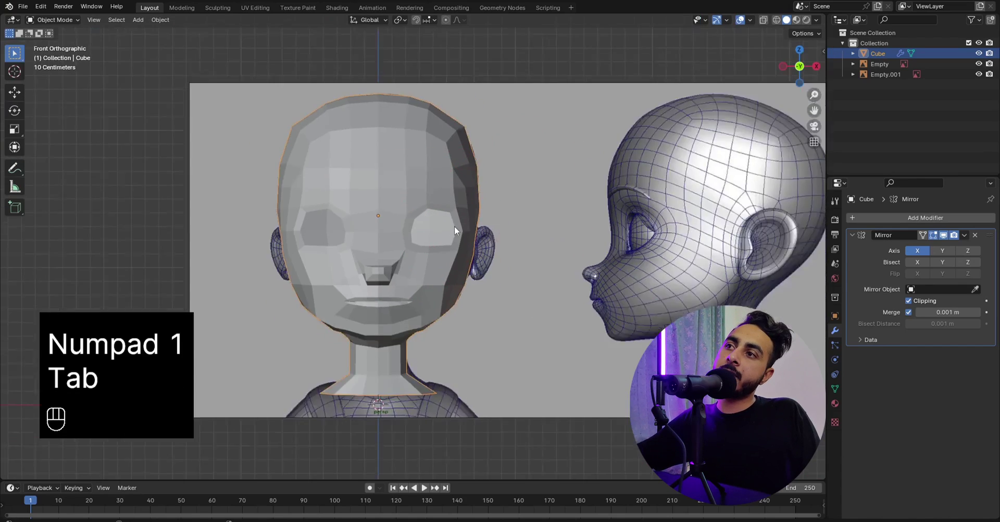
# Add a Subdivision Surface modifier to the head mesh.
pyautogui.scroll(1, 430, 270)
pyautogui.keyDown('shift'); pyautogui.moveTo(430, 270); pyautogui.dragTo(473, 213, button='middle'); pyautogui.keyUp('shift')
pyautogui.scroll(3, 473, 213)
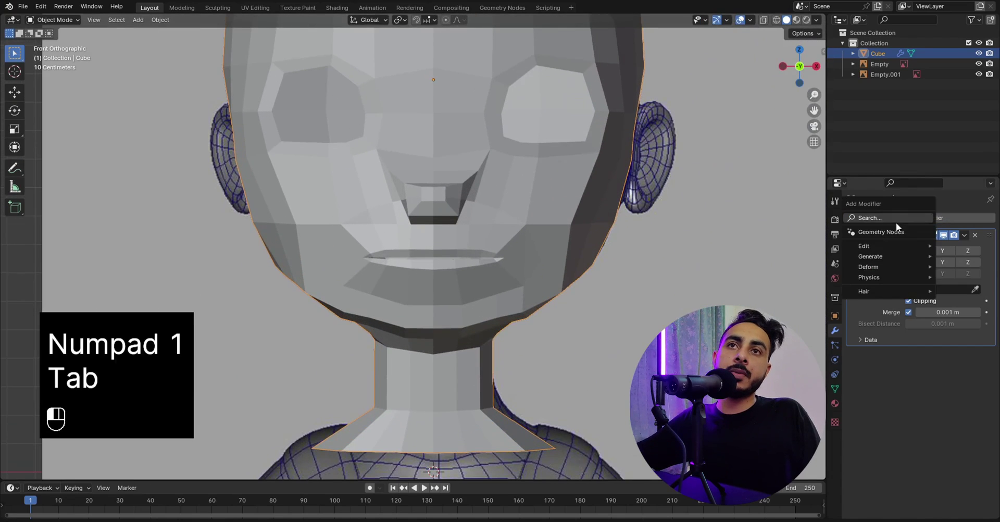
pyautogui.moveTo(886, 256)
pyautogui.click(832, 234)
pyautogui.scroll(-1, 631, 286)
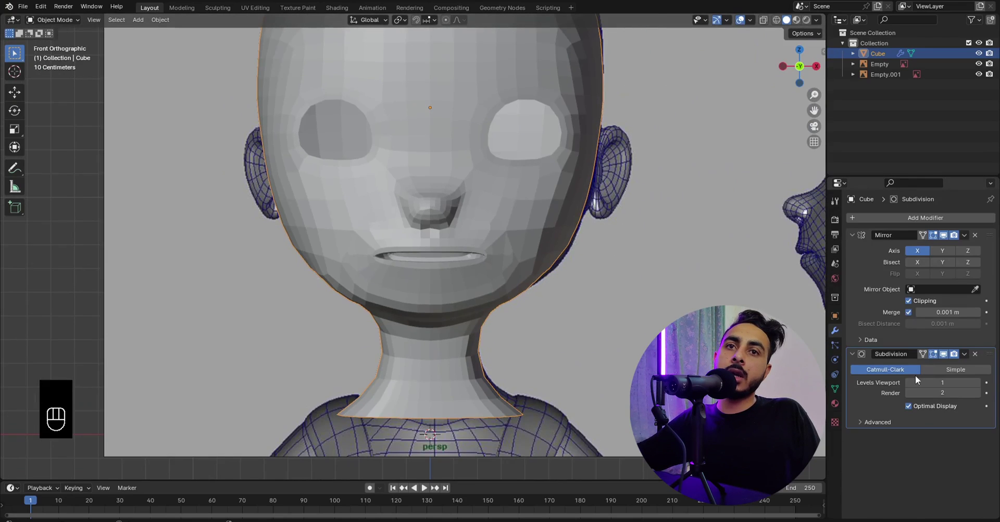
# Shade the head smooth with a viewport subdivision level of 2 and show its wireframe over the surface.
pyautogui.moveTo(524, 249); pyautogui.dragTo(592, 251, button='middle')
pyautogui.rightClick(452, 204)
pyautogui.click(433, 208)
pyautogui.press('KP_1')
pyautogui.press('q')
pyautogui.click(532, 224)
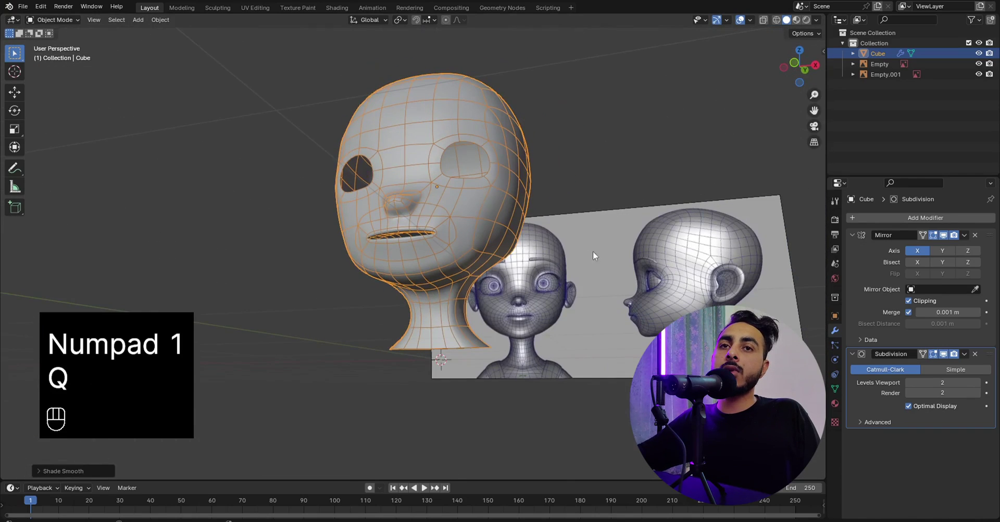
# Try applying the Subdivision modifier to the head mesh and undo it.
pyautogui.hotkey('ctrl', 'a')
pyautogui.hotkey('ctrl', 'a')
pyautogui.moveTo(625, 291); pyautogui.dragTo(542, 284, button='middle')
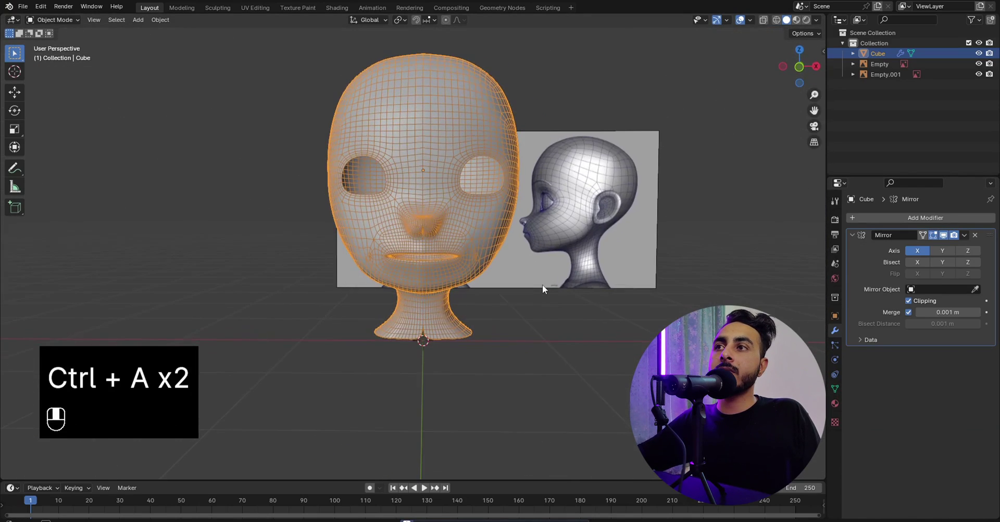
pyautogui.hotkey('ctrl', 'z')
pyautogui.hotkey('ctrl', 'z')
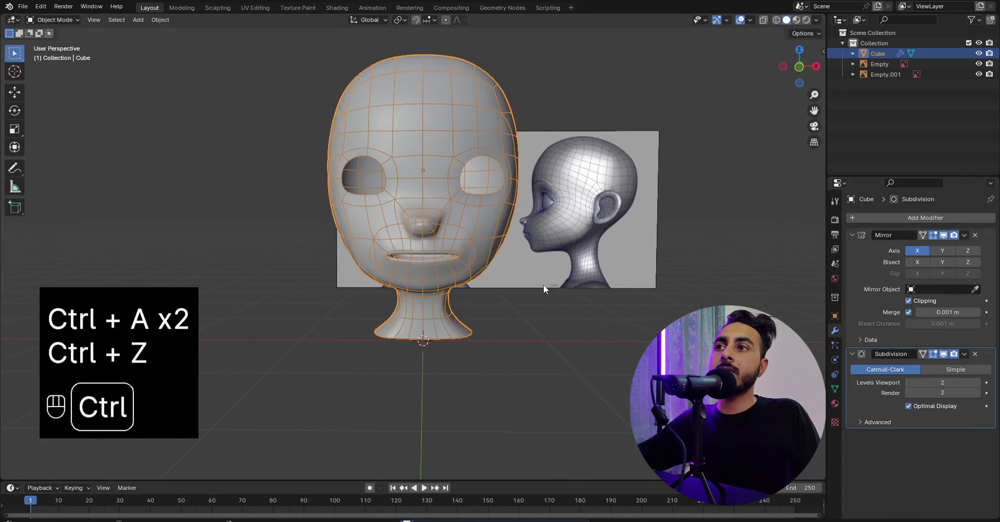
# Remove the Subdivision modifier from the head and return to the front view.
pyautogui.click(975, 354)
pyautogui.scroll(6, 371, 233)
pyautogui.press('KP_1')
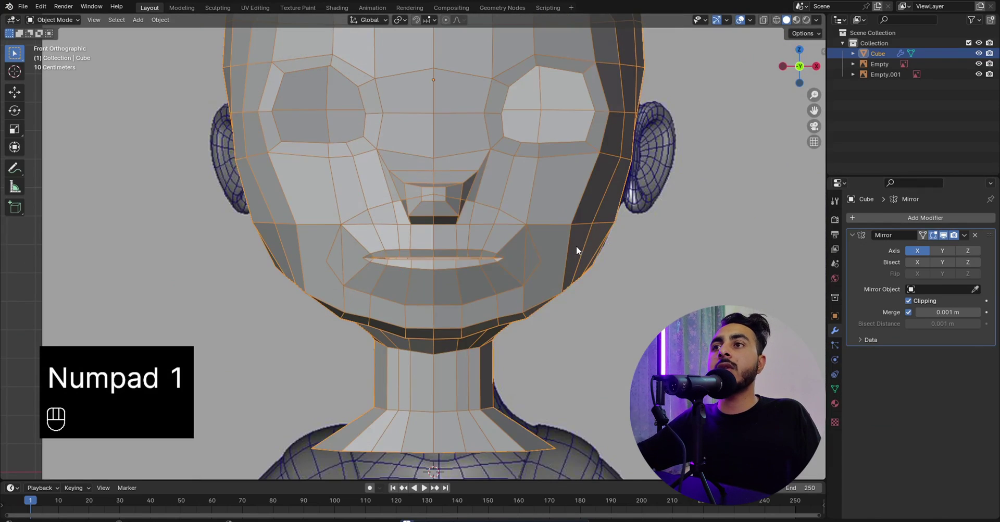
# Add a horizontal loop cut across the lower cheek toward the back of the head in Edit Mode.
pyautogui.press('Tab')
pyautogui.moveTo(576, 245); pyautogui.dragTo(504, 170, button='middle')
pyautogui.hotkey('ctrl', 'r')
pyautogui.hotkey('ctrl', 'r')
pyautogui.click(513, 233)
pyautogui.click(512, 234)
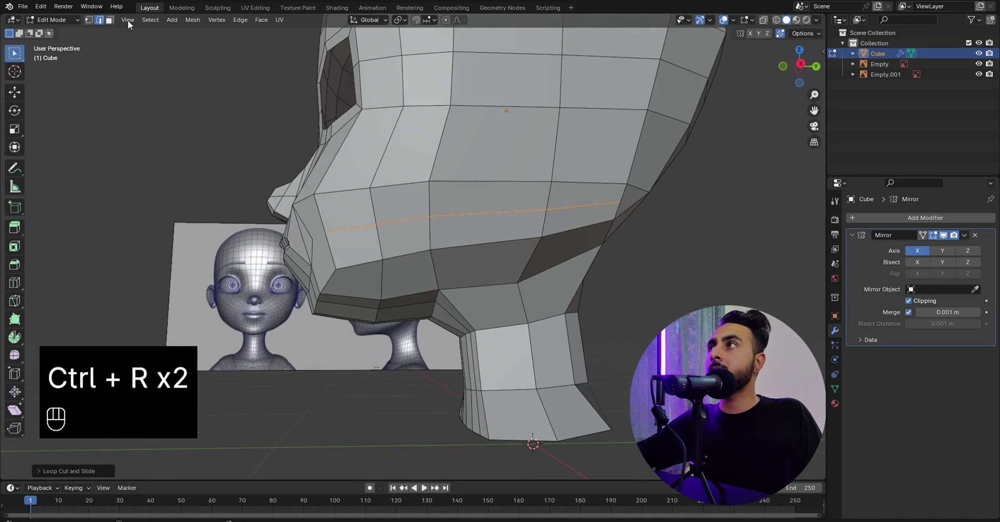
# Slide the rear end vertex of the new cheek loop forward along its edge.
pyautogui.click(88, 20)
pyautogui.press('g')
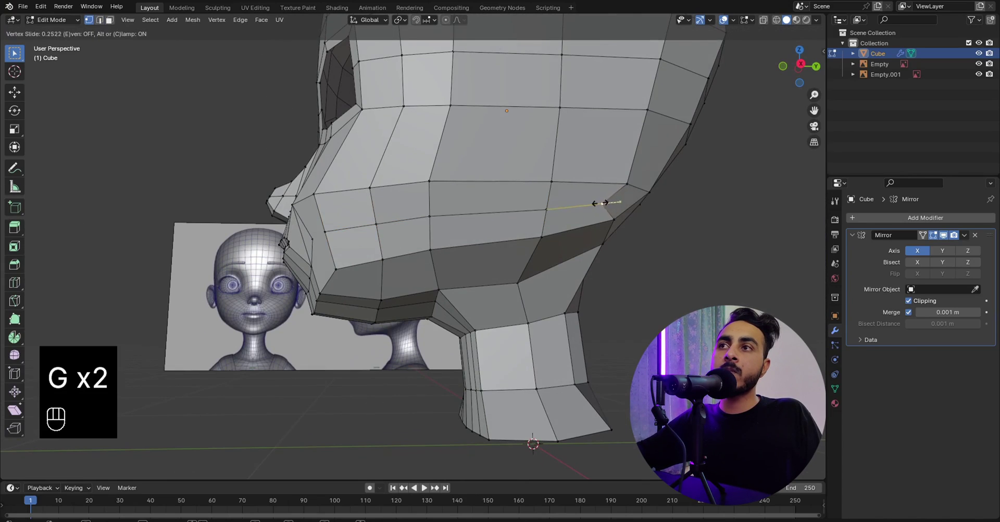
pyautogui.click(600, 203)
pyautogui.moveTo(600, 203); pyautogui.dragTo(672, 209, button='middle')
pyautogui.scroll(-3, 531, 236)
pyautogui.scroll(3, 520, 235)
# Connect the front end of the new cheek loop to the neighbouring vertices beside the mouth corner.
pyautogui.click(522, 220)
pyautogui.keyDown('shift'); pyautogui.click(489, 226); pyautogui.keyUp('shift')
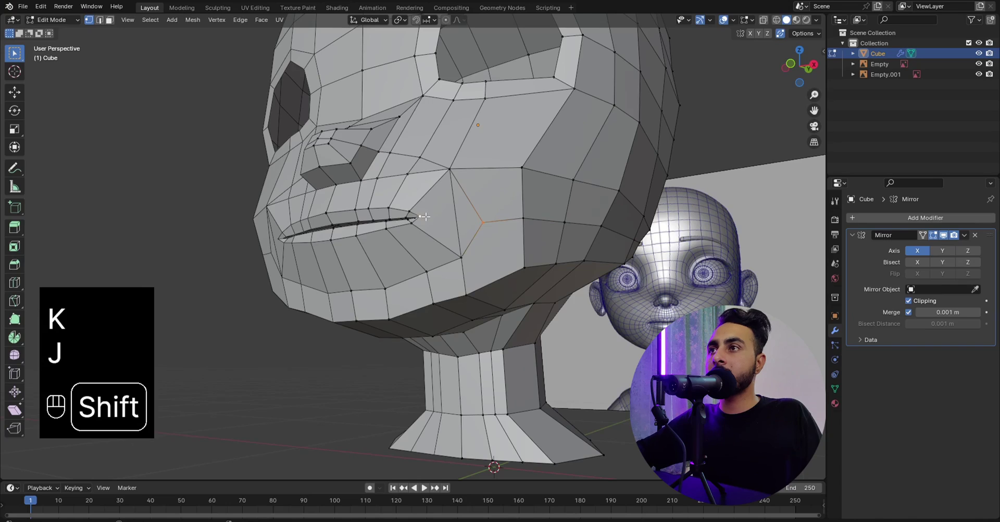
# Connect the selected vertices beside the mouth corner with a new edge.
pyautogui.press('j')
pyautogui.moveTo(455, 236); pyautogui.dragTo(461, 182, button='middle')
pyautogui.keyDown('shift'); pyautogui.moveTo(461, 182); pyautogui.dragTo(447, 211, button='middle'); pyautogui.keyUp('shift')
pyautogui.scroll(3, 451, 184)
# Move the lower-lip vertex nearest the mouth corner about -0.0074 m along Y.
pyautogui.click(413, 177)
pyautogui.moveTo(413, 177); pyautogui.dragTo(393, 307, button='middle')
pyautogui.scroll(2, 357, 291)
pyautogui.press('KP_2')
pyautogui.moveTo(393, 307); pyautogui.dragTo(366, 239, button='middle')
pyautogui.click(384, 336)
pyautogui.scroll(2, 366, 239)
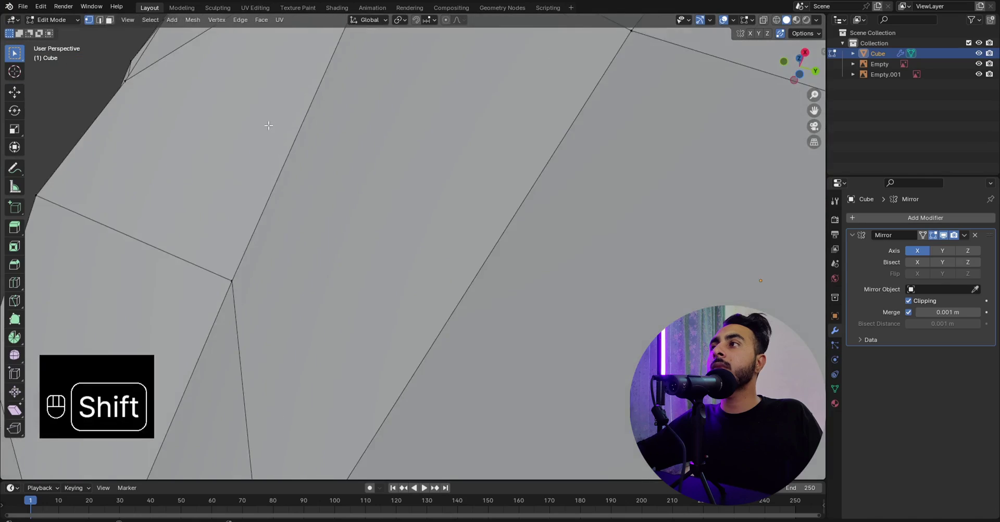
pyautogui.keyDown('shift'); pyautogui.moveTo(270, 127); pyautogui.dragTo(448, 250, button='middle'); pyautogui.keyUp('shift')
pyautogui.moveTo(448, 250); pyautogui.dragTo(448, 219, button='middle')
pyautogui.press('g')
pyautogui.press('y')
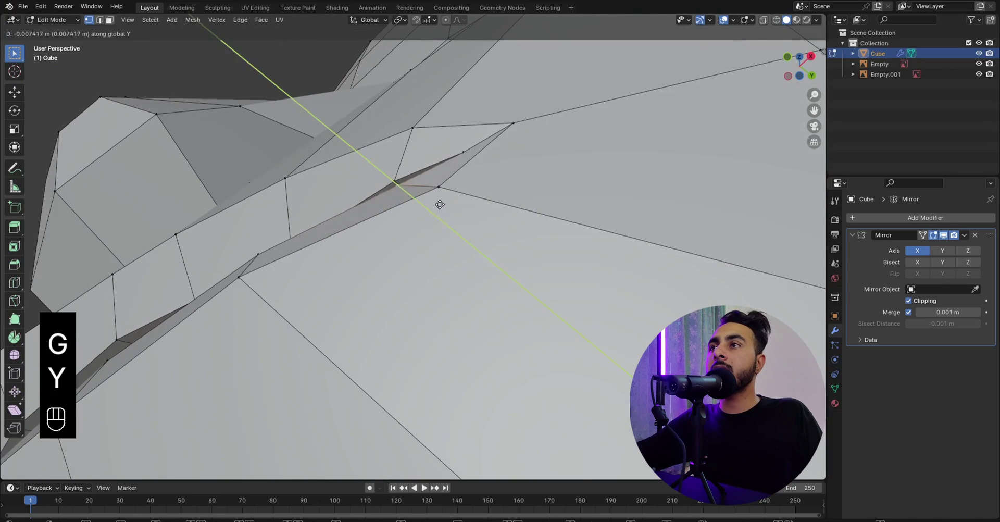
pyautogui.click(439, 204)
# Move the adjacent lower-lip vertex, one further toward the mouth's centre, about 0.005 m along Y.
pyautogui.click(250, 271)
pyautogui.press('g')
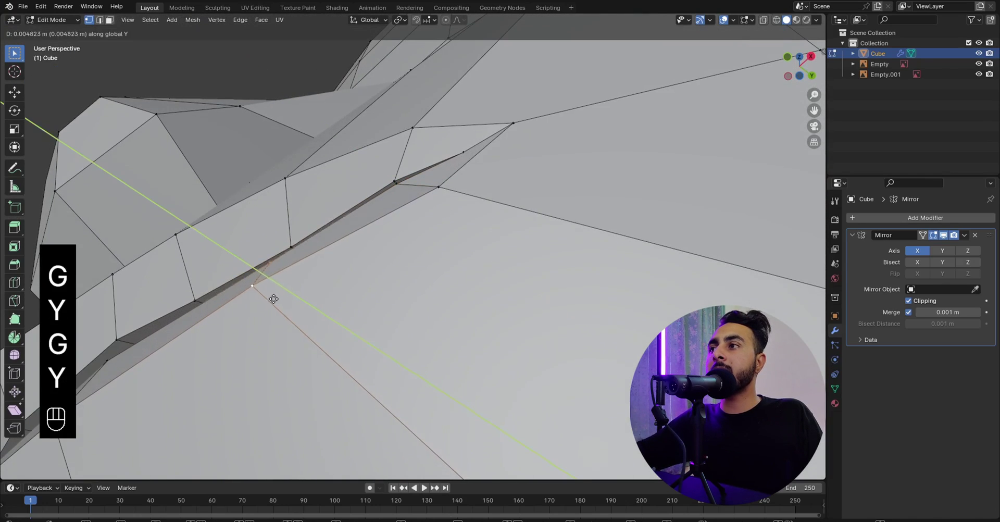
pyautogui.click(272, 294)
pyautogui.scroll(-3, 271, 292)
pyautogui.moveTo(271, 293); pyautogui.dragTo(407, 251, button='middle')
pyautogui.scroll(3, 368, 285)
pyautogui.scroll(-5, 368, 286)
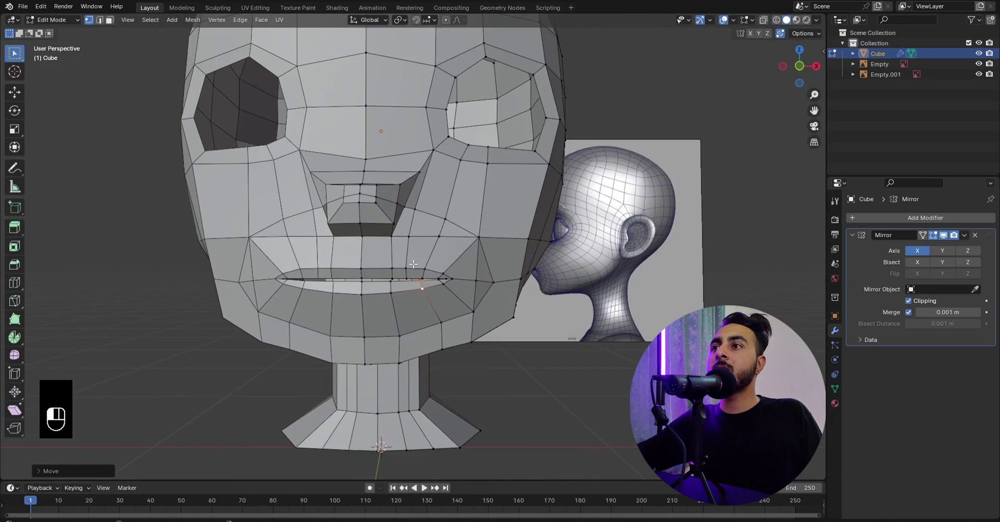
# Select the vertical edge loops crossing the lips to examine how they run from the nose to the chin.
pyautogui.keyDown('alt'); pyautogui.keyDown('shift'); pyautogui.click(407, 251); pyautogui.keyUp('shift'); pyautogui.keyUp('alt')
pyautogui.scroll(-2, 445, 296)
pyautogui.moveTo(445, 295)
pyautogui.mouseDown(button='middle')
pyautogui.moveTo(440, 261)
pyautogui.moveTo(408, 320)
pyautogui.mouseUp(button='middle')
pyautogui.scroll(3, 442, 262)
pyautogui.press('z')
pyautogui.press('z')
pyautogui.scroll(6, 409, 320)
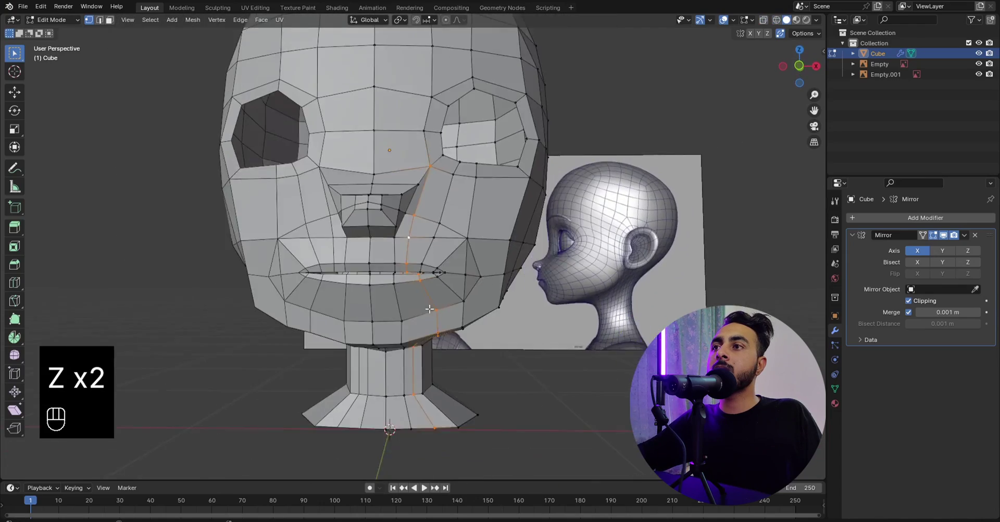
pyautogui.keyDown('alt'); pyautogui.keyDown('shift'); pyautogui.click(389, 242); pyautogui.keyUp('shift'); pyautogui.keyUp('alt')
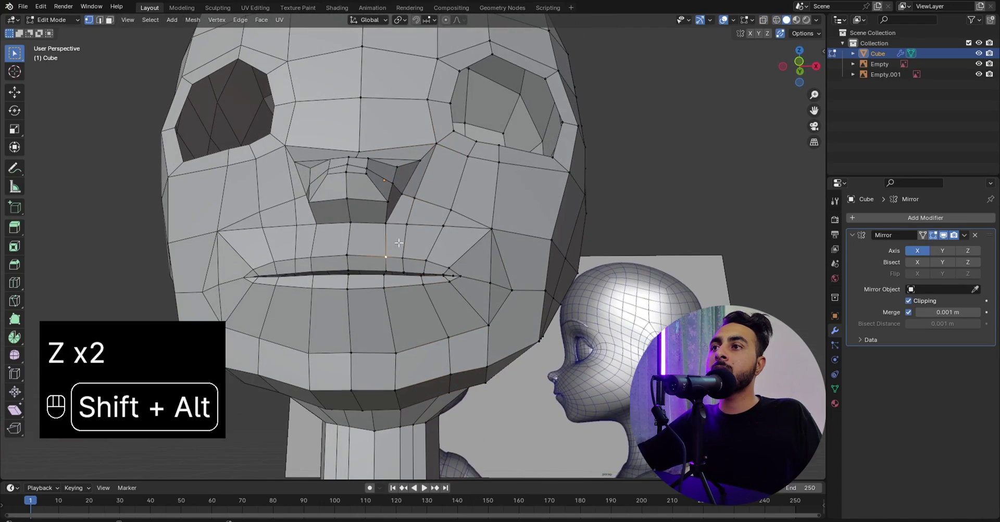
pyautogui.moveTo(435, 238); pyautogui.dragTo(448, 282, button='middle')
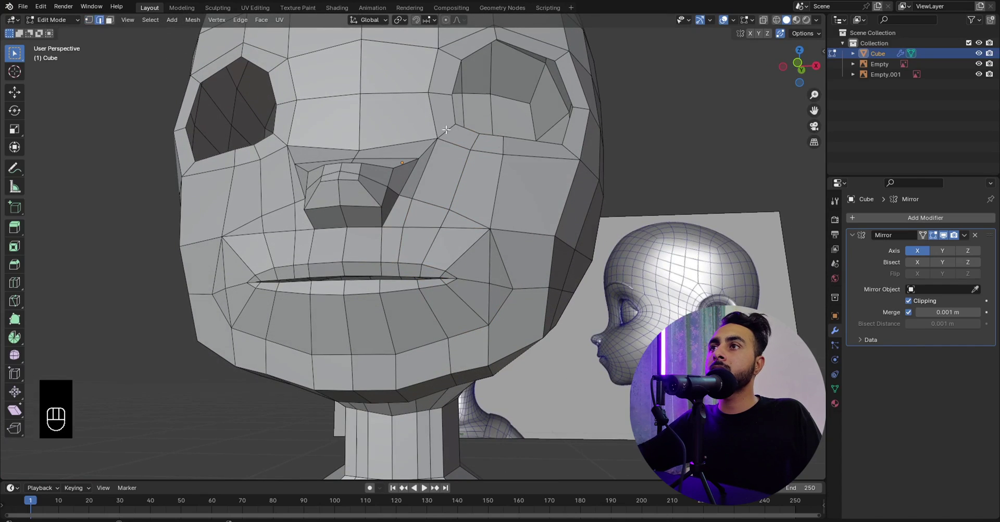
# Dissolve the surplus vertical edge path between the nose's side and the upper lip.
pyautogui.moveTo(403, 228); pyautogui.dragTo(468, 240, button='middle')
pyautogui.keyDown('ctrl'); pyautogui.keyDown('shift'); pyautogui.click(407, 257); pyautogui.keyUp('shift'); pyautogui.keyUp('ctrl')
pyautogui.press('x')
pyautogui.click(416, 248)
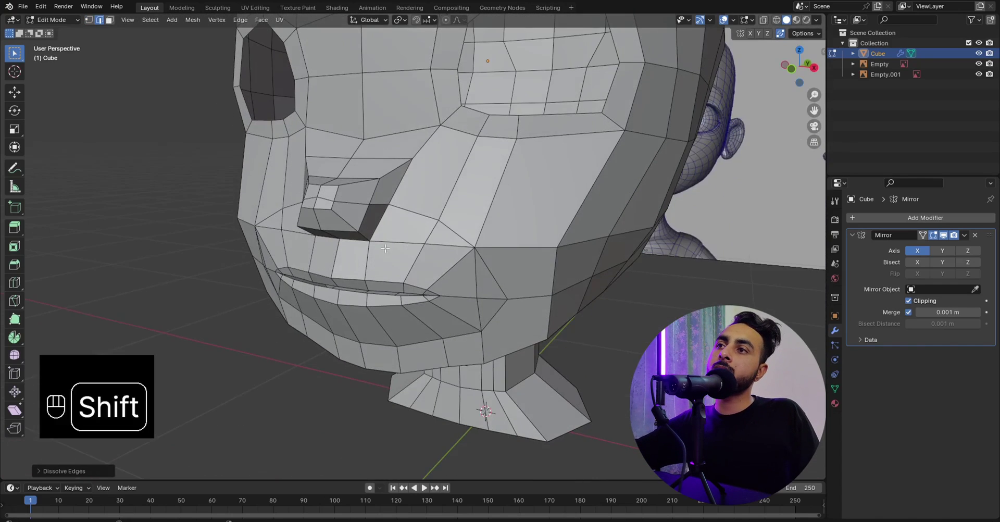
# Edge-slide the shortest edge path across the inner mouth cavity to space its faces more evenly.
pyautogui.scroll(-1, 403, 261)
pyautogui.keyDown('shift'); pyautogui.moveTo(468, 239); pyautogui.dragTo(297, 317, button='middle'); pyautogui.keyUp('shift')
pyautogui.scroll(3, 429, 255)
pyautogui.keyDown('shift'); pyautogui.moveTo(297, 318); pyautogui.dragTo(366, 243, button='middle'); pyautogui.keyUp('shift')
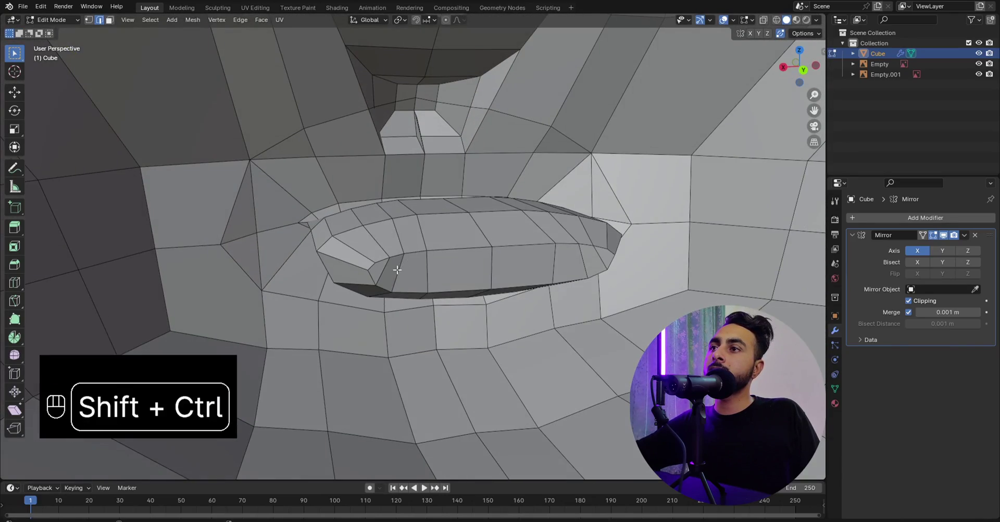
pyautogui.keyDown('ctrl'); pyautogui.keyDown('shift'); pyautogui.click(401, 252); pyautogui.keyUp('shift'); pyautogui.keyUp('ctrl')
pyautogui.press('g')
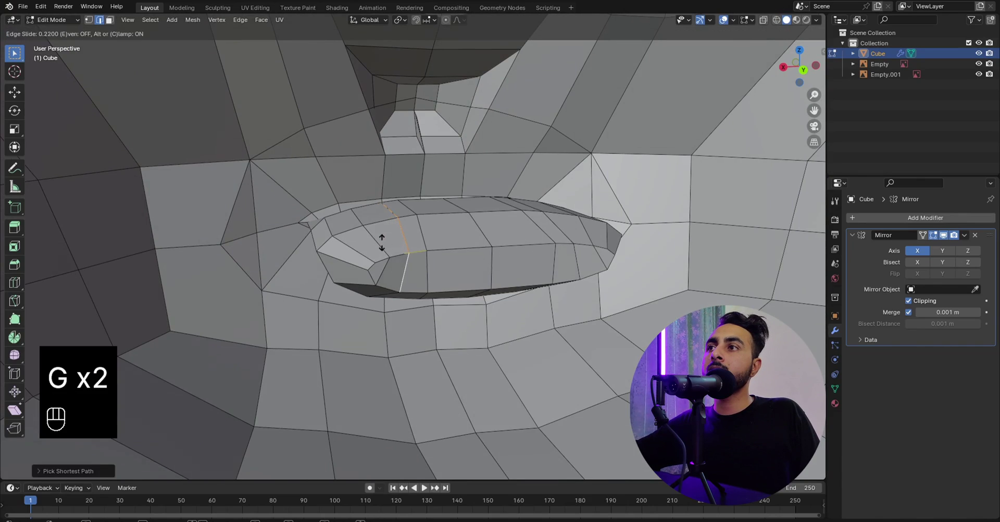
pyautogui.click(549, 183)
pyautogui.scroll(5, 469, 260)
pyautogui.scroll(-4, 462, 272)
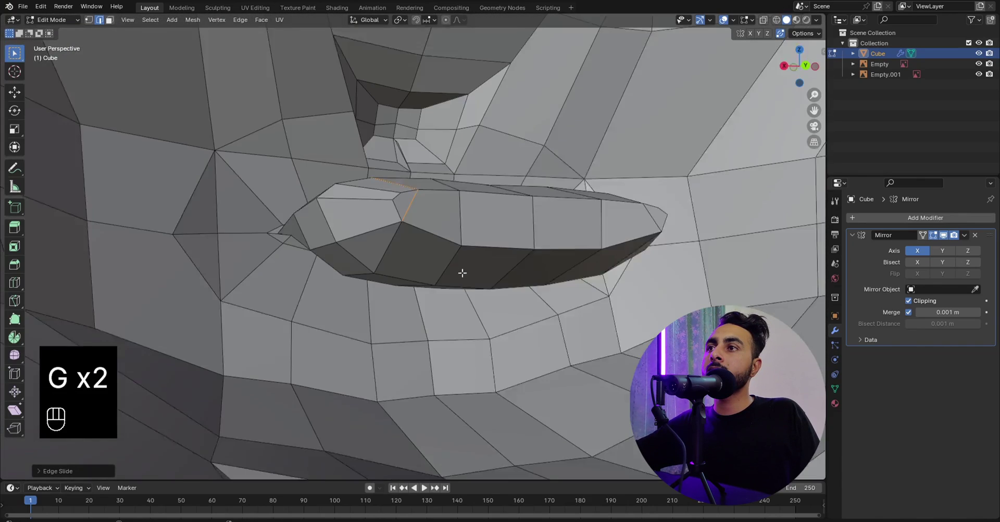
pyautogui.moveTo(407, 271); pyautogui.dragTo(477, 260, button='middle')
pyautogui.scroll(-5, 478, 237)
# Select the vertical loop near the mouth corner and examine the mouth's edge flow in front view against the reference.
pyautogui.keyDown('alt'); pyautogui.keyDown('shift'); pyautogui.click(485, 266); pyautogui.keyUp('shift'); pyautogui.keyUp('alt')
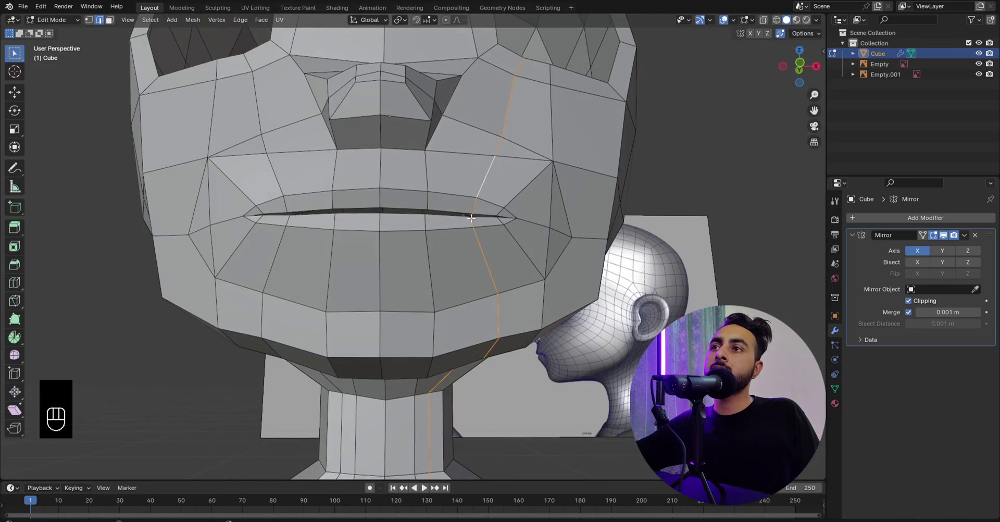
pyautogui.press('z')
pyautogui.click(396, 232)
pyautogui.scroll(5, 411, 263)
pyautogui.moveTo(411, 263)
pyautogui.mouseDown(button='middle')
pyautogui.moveTo(284, 261)
pyautogui.moveTo(350, 276)
pyautogui.moveTo(391, 265)
pyautogui.moveTo(413, 245)
pyautogui.moveTo(405, 242)
pyautogui.mouseUp(button='middle')
pyautogui.press('z')
pyautogui.press('KP_1')
pyautogui.press('Tab')
pyautogui.scroll(-3, 453, 234)
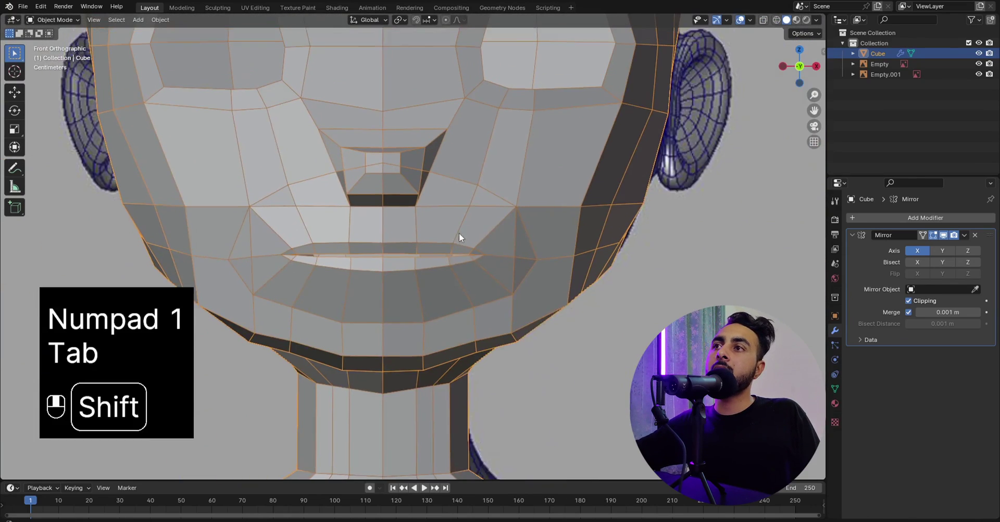
pyautogui.keyDown('shift'); pyautogui.scroll(1, 458, 233); pyautogui.keyUp('shift')
pyautogui.scroll(2, 418, 208)
pyautogui.scroll(3, 417, 235)
pyautogui.press('Tab')
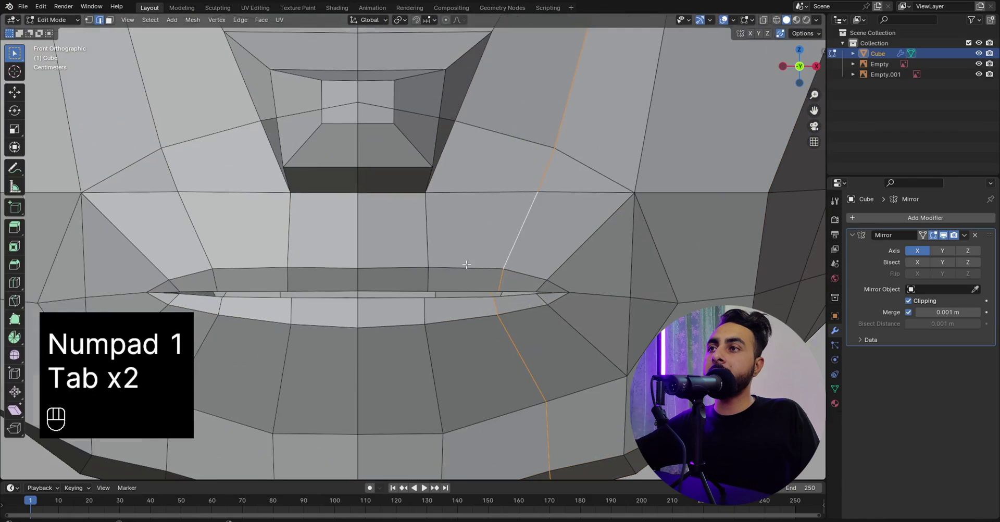
# Try to move the upper lip's short vertical edge beside the centre line along X.
pyautogui.click(424, 277)
pyautogui.keyDown('shift'); pyautogui.moveTo(420, 275); pyautogui.dragTo(449, 254, button='middle'); pyautogui.keyUp('shift')
pyautogui.scroll(1, 449, 254)
pyautogui.press('g')
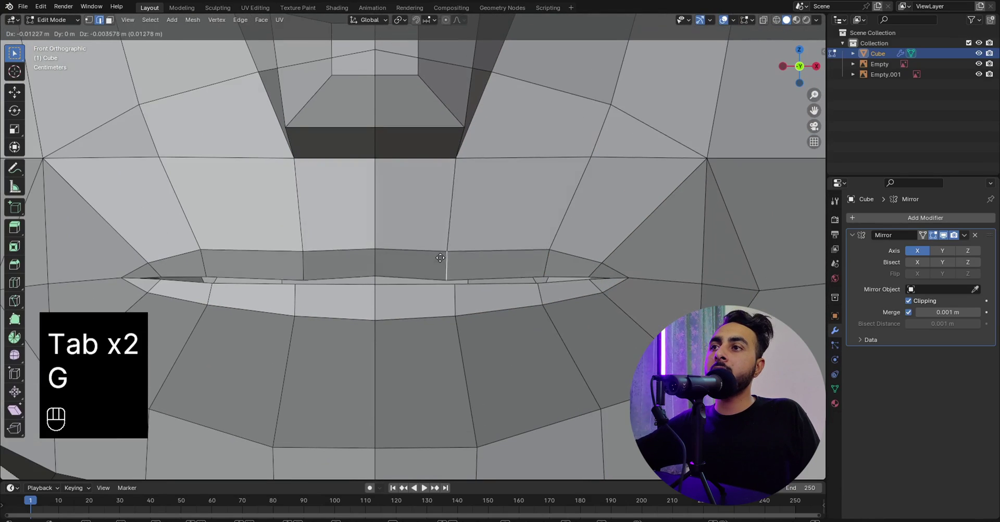
pyautogui.press('g')
pyautogui.press('x')
pyautogui.click(438, 257)
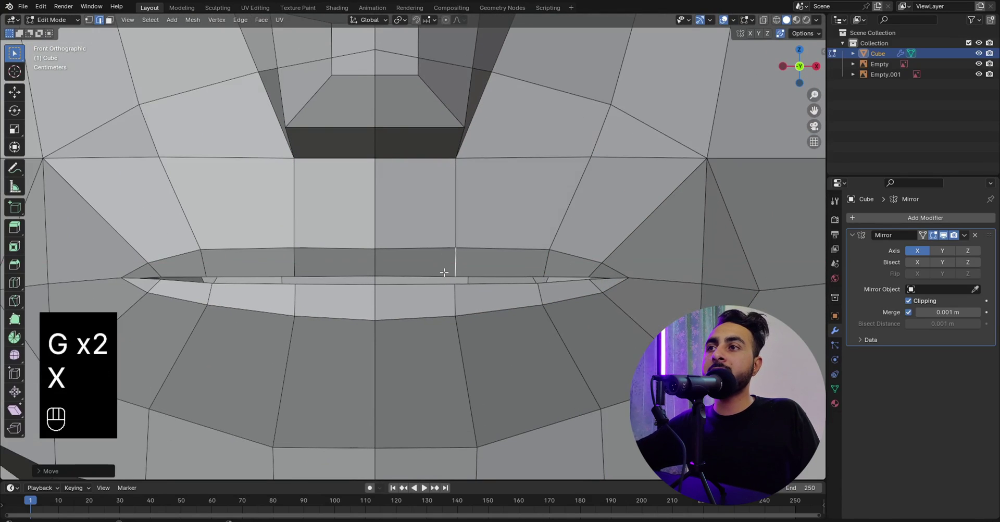
# Try to flatten the inner lip edge loop by scaling it along Z.
pyautogui.keyDown('alt'); pyautogui.keyDown('shift'); pyautogui.click(444, 277); pyautogui.keyUp('shift'); pyautogui.keyUp('alt')
pyautogui.press('s')
pyautogui.press('z')
pyautogui.click(640, 324)
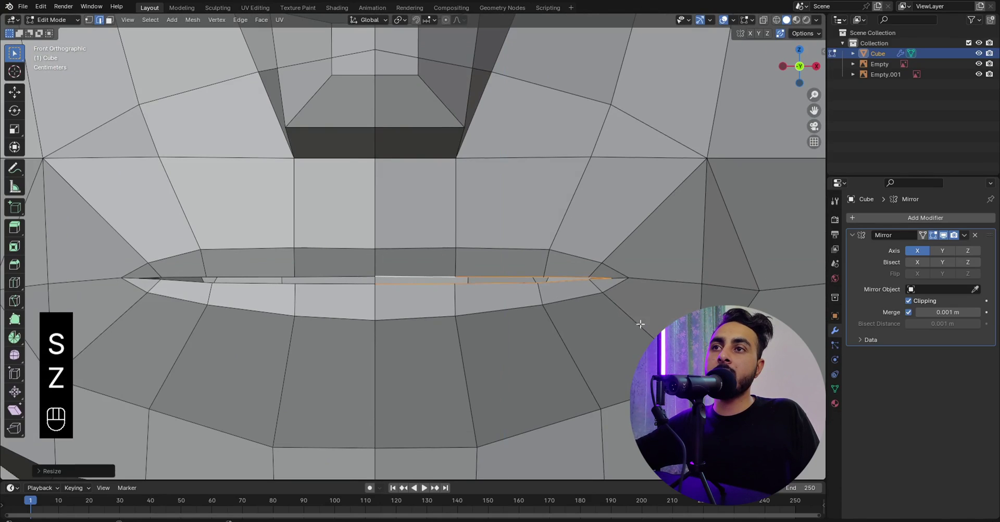
pyautogui.hotkey('ctrl', 'z')
pyautogui.press('s')
pyautogui.press('z')
pyautogui.click(465, 269)
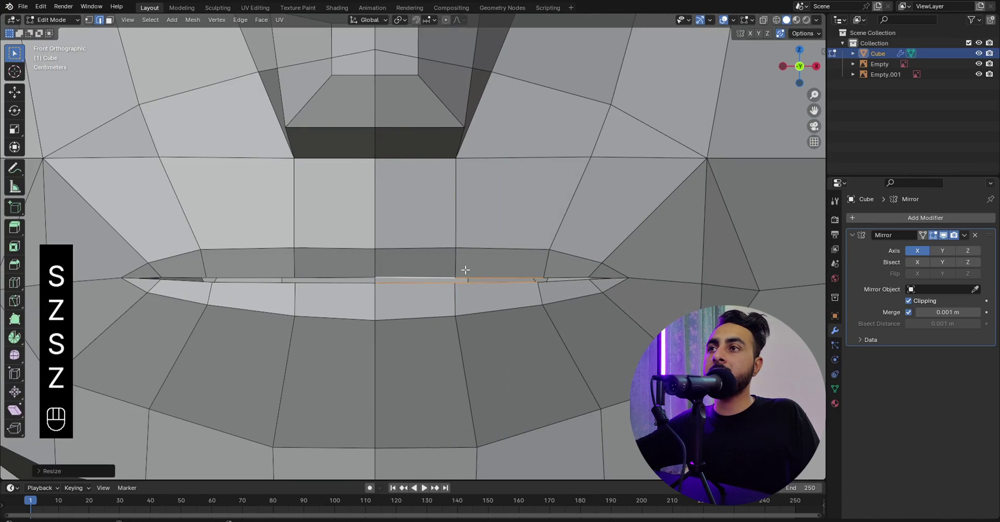
# Check the lips against the reference and move the upper and lower lip's vertical edges toward the centre along X.
pyautogui.hotkey('shift', 'z')
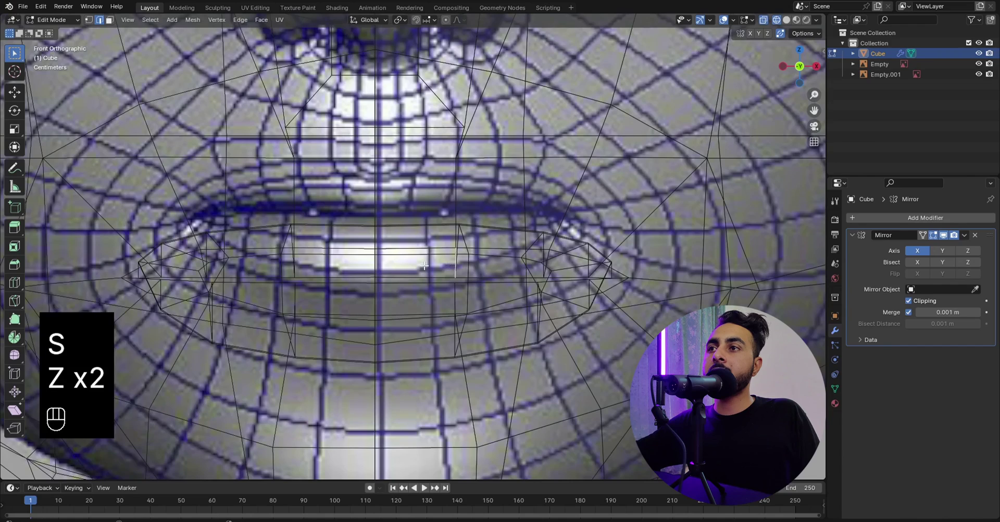
pyautogui.hotkey('shift', 'z')
pyautogui.keyDown('shift'); pyautogui.click(454, 289); pyautogui.keyUp('shift')
pyautogui.press('g')
pyautogui.click(439, 285)
# Raise the upper lip's border vertex beside the centre into a cupid's bow peak and adjust the next outer vertex.
pyautogui.click(438, 263)
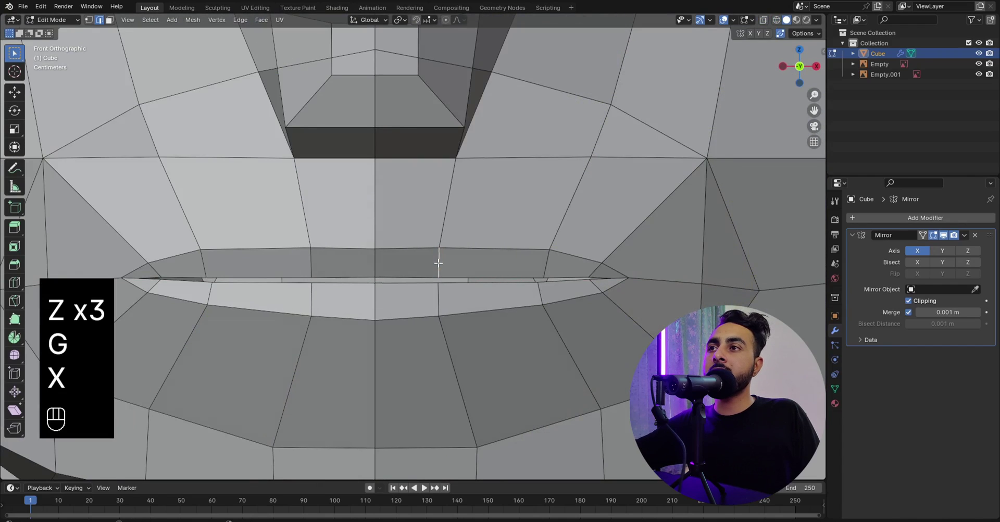
pyautogui.click(439, 248)
pyautogui.press('g')
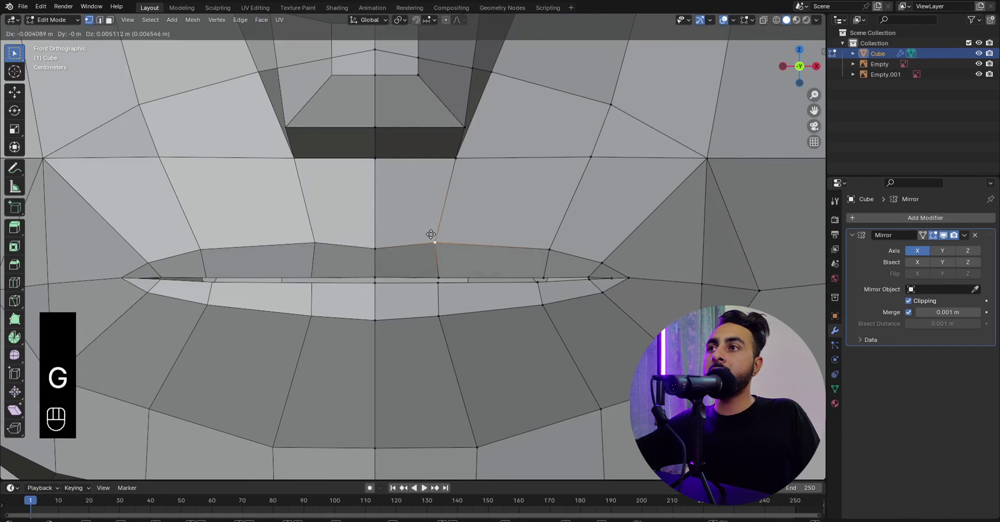
pyautogui.click(425, 226)
pyautogui.press('g')
pyautogui.click(528, 250)
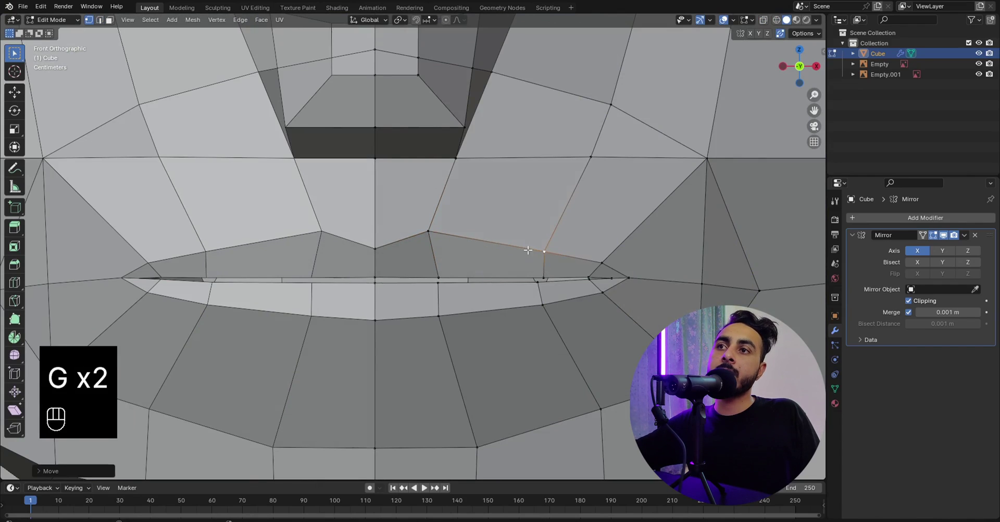
# Try a loop cut around the lips.
pyautogui.scroll(-3, 525, 250)
pyautogui.hotkey('ctrl', 'r')
pyautogui.click(494, 259)
pyautogui.hotkey('ctrl', 'z')
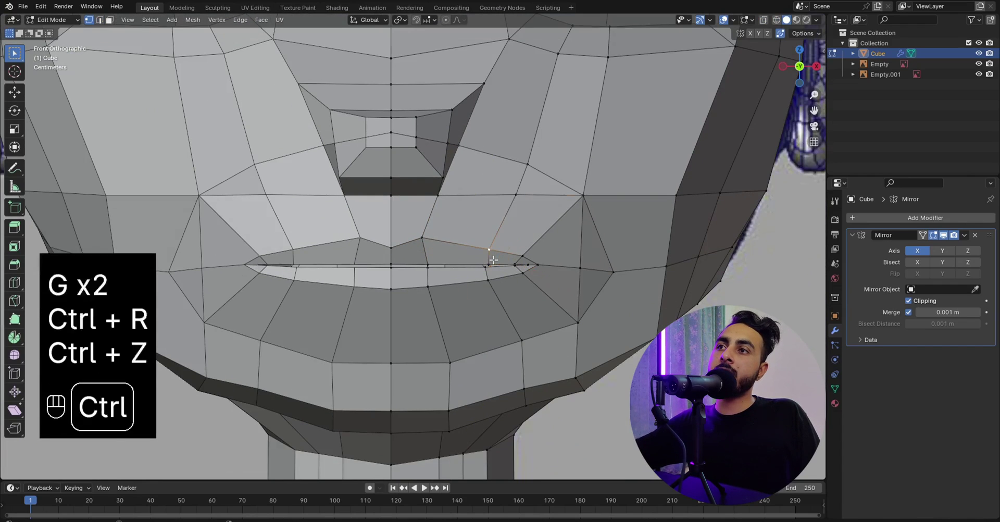
# Add an edge loop through the middle of both lips and give it volume with Shrink/Fatten.
pyautogui.click(490, 256)
pyautogui.moveTo(489, 255); pyautogui.dragTo(436, 195, button='middle')
pyautogui.hotkey('alt', 's')
pyautogui.click(417, 252)
pyautogui.press('KP_1')
pyautogui.press('Tab')
pyautogui.press('KP_1')
pyautogui.press('Tab')
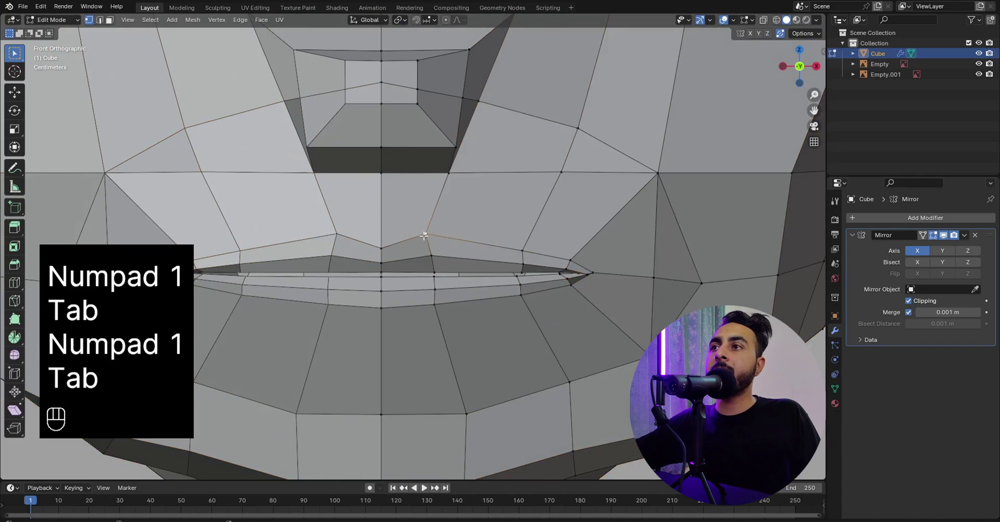
# Add an edge loop around the mouth close to the outer lip border and move it about 0.003 m along Y.
pyautogui.hotkey('ctrl', 'r')
pyautogui.click(520, 229)
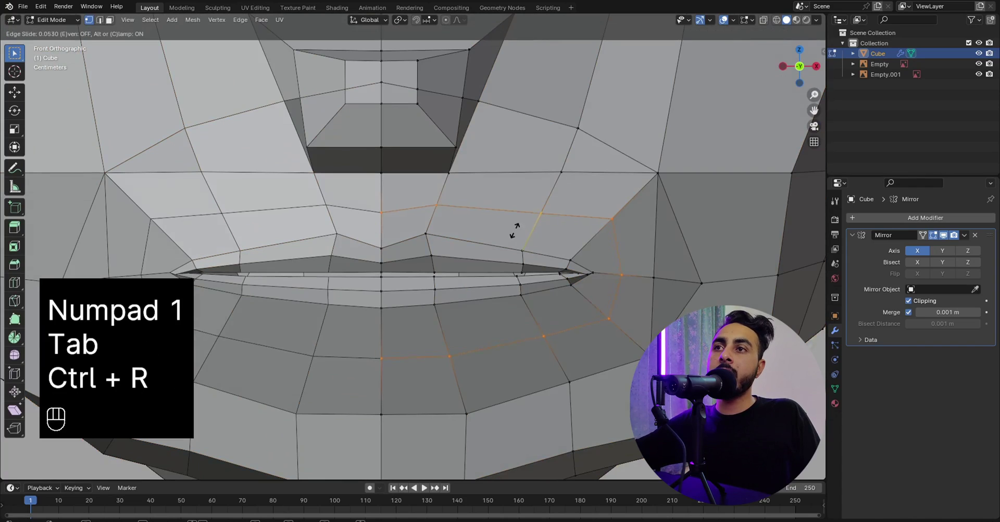
pyautogui.click(426, 216)
pyautogui.moveTo(426, 216); pyautogui.dragTo(344, 252, button='middle')
pyautogui.press('g')
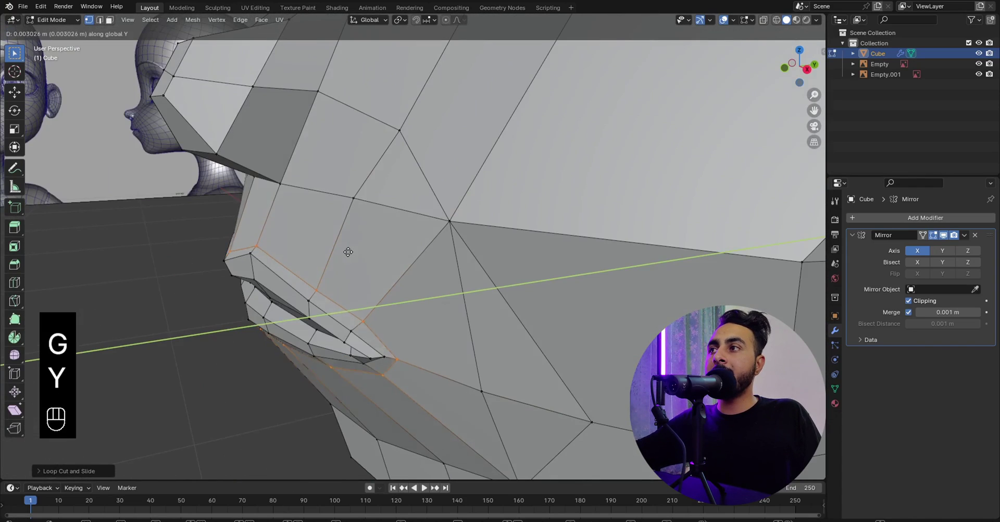
pyautogui.click(349, 251)
# Try another loop cut around the mouth after checking the lips from the front and side.
pyautogui.press('KP_1')
pyautogui.press('Tab')
pyautogui.moveTo(408, 272); pyautogui.dragTo(433, 214, button='middle')
pyautogui.press('KP_3')
pyautogui.press('Tab')
pyautogui.hotkey('ctrl', 'r')
pyautogui.click(376, 247)
pyautogui.click(378, 248)
pyautogui.hotkey('ctrl', 'z')
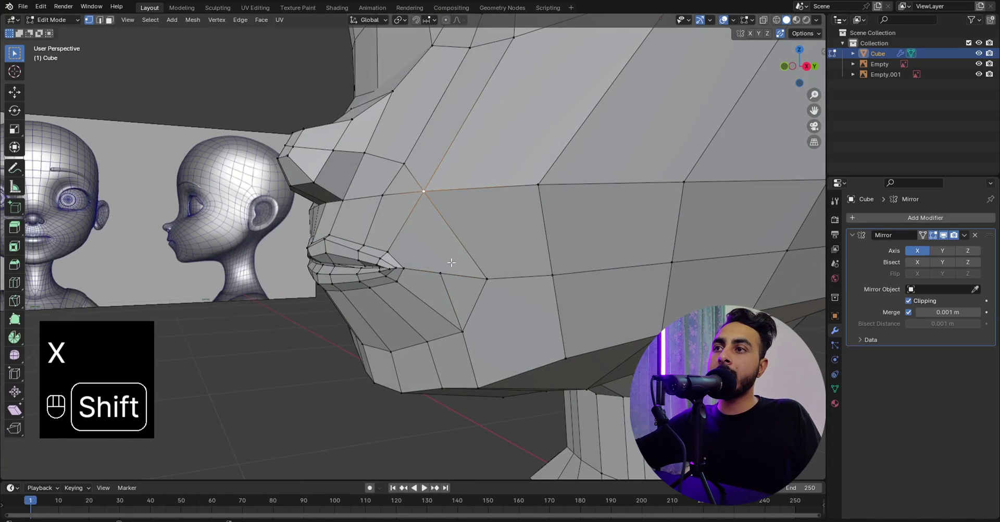
# Dissolve the surplus edge in the cheek beside the mouth corner and add a centred edge loop around the mouth.
pyautogui.press('x')
pyautogui.click(458, 219)
pyautogui.hotkey('ctrl', 'r')
pyautogui.click(426, 261)
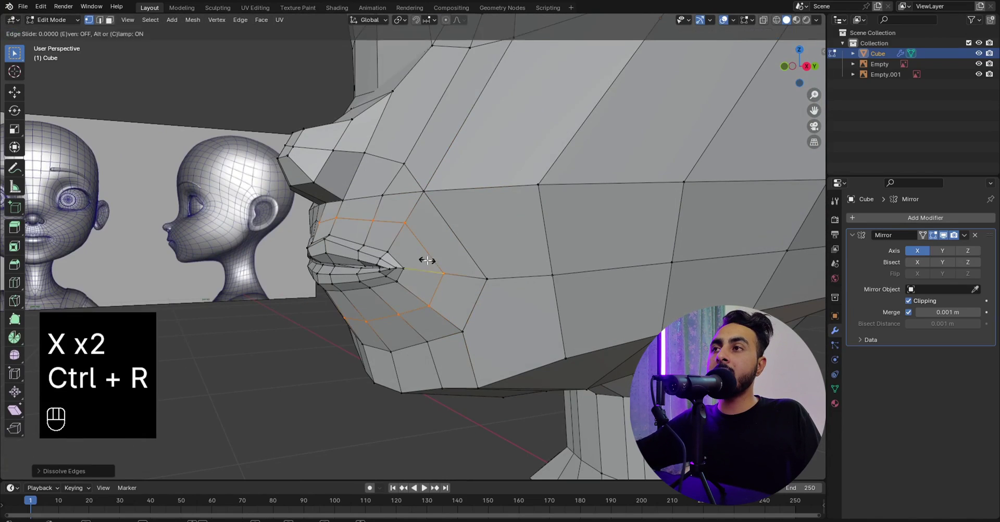
# Move the new mouth loop about 0.004 m along Y in side view and check it against the reference.
pyautogui.moveTo(430, 273); pyautogui.dragTo(417, 294, button='middle')
pyautogui.press('KP_3')
pyautogui.press('g')
pyautogui.press('y')
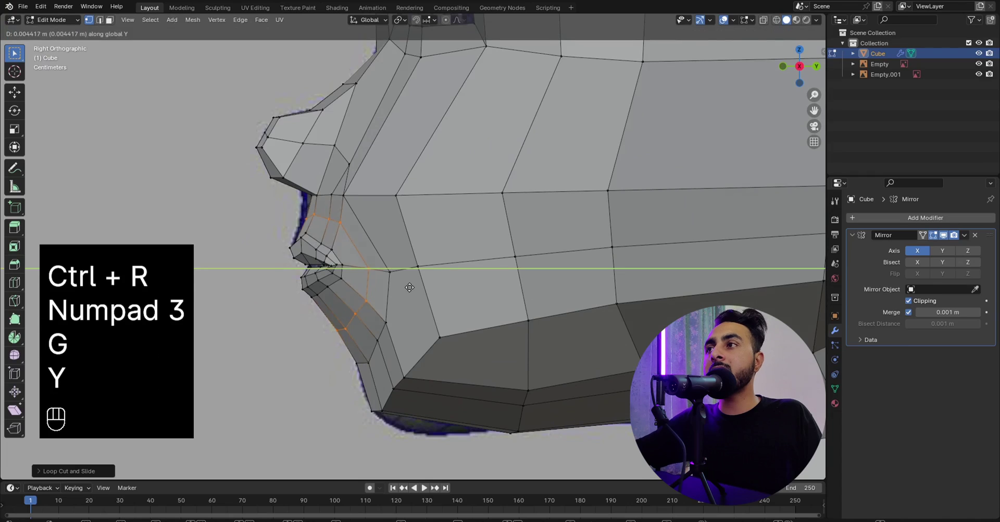
pyautogui.click(410, 287)
pyautogui.press('Tab')
pyautogui.press('z')
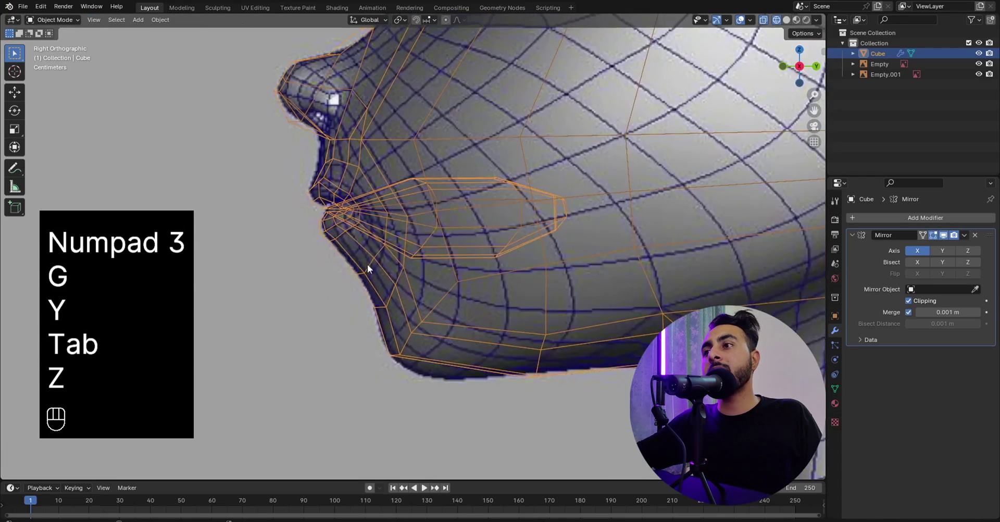
pyautogui.press('z')
pyautogui.press('Tab')
# Add a centred vertical edge loop around the side of the face, running behind the eye down to the jaw.
pyautogui.scroll(-1, 454, 313)
pyautogui.hotkey('ctrl', 'r')
pyautogui.doubleClick(466, 267)
pyautogui.scroll(-2, 463, 263)
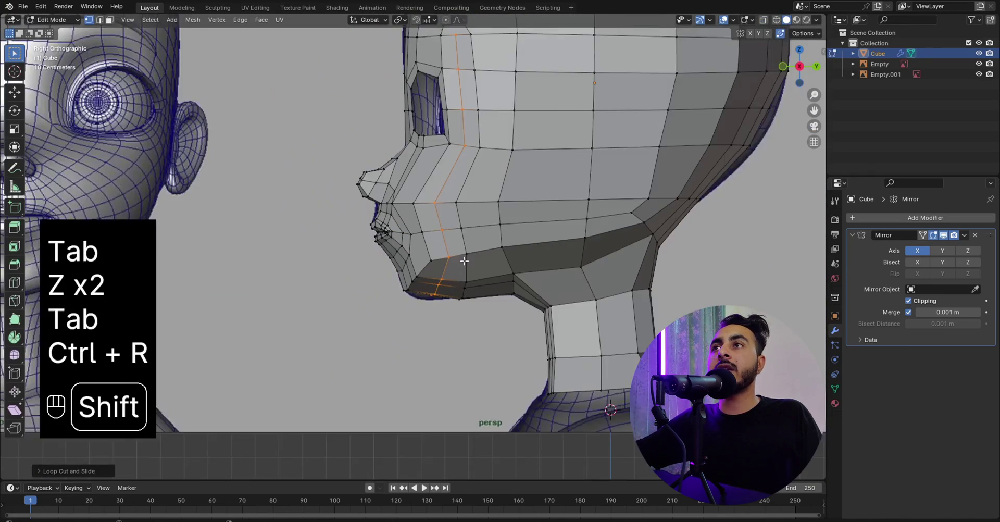
# Move the new loop's vertices under the jaw about -0.011 m in Y and -0.023 m in Z to match the reference.
pyautogui.keyDown('shift'); pyautogui.moveTo(464, 264); pyautogui.dragTo(460, 274, button='middle'); pyautogui.keyUp('shift')
pyautogui.scroll(2, 464, 276)
pyautogui.press('z')
pyautogui.click(500, 352)
pyautogui.press('g')
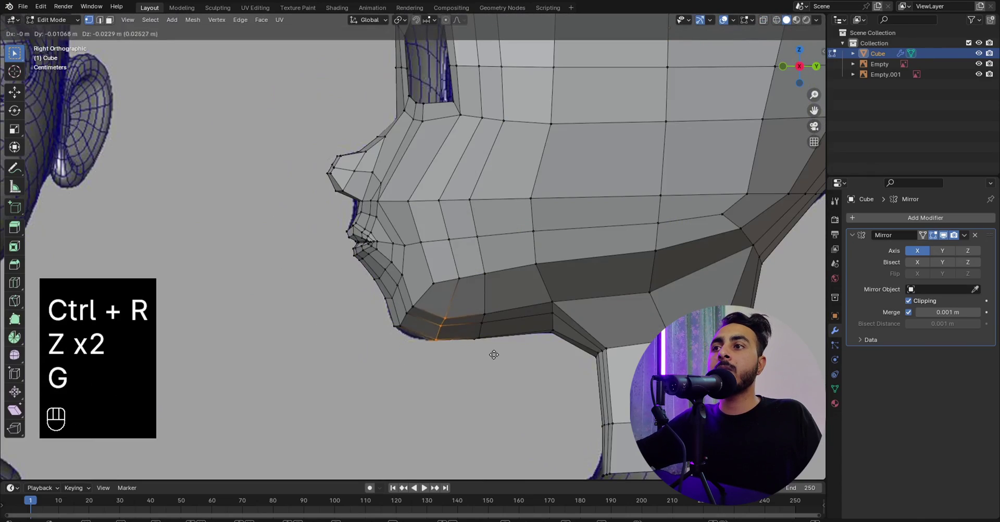
pyautogui.click(493, 354)
# Knife-cut from the side loop's open end vertex across the forehead to the head's centreline.
pyautogui.scroll(-1, 491, 292)
pyautogui.scroll(-1, 477, 313)
pyautogui.moveTo(491, 205)
pyautogui.keyDown('shift'); pyautogui.mouseDown(button='middle')
pyautogui.moveTo(477, 330)
pyautogui.moveTo(527, 216)
pyautogui.moveTo(487, 261)
pyautogui.moveTo(516, 280)
pyautogui.mouseUp(button='middle'); pyautogui.keyUp('shift')
pyautogui.scroll(2, 529, 215)
pyautogui.scroll(2, 487, 261)
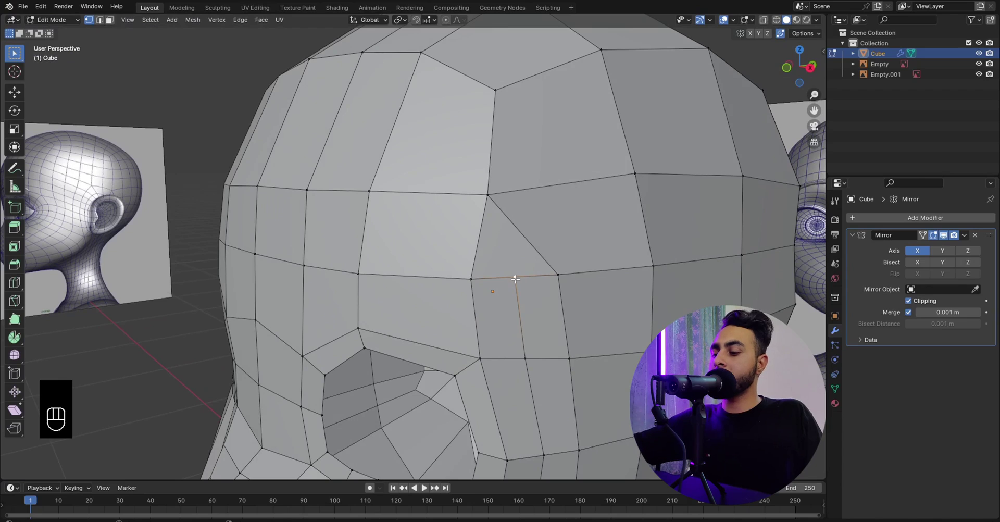
pyautogui.click(515, 277)
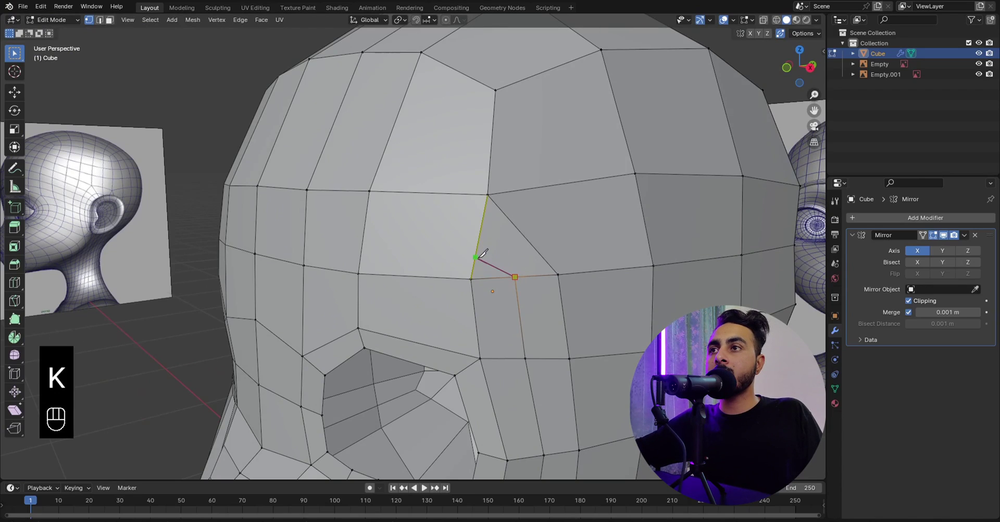
pyautogui.press('shift')
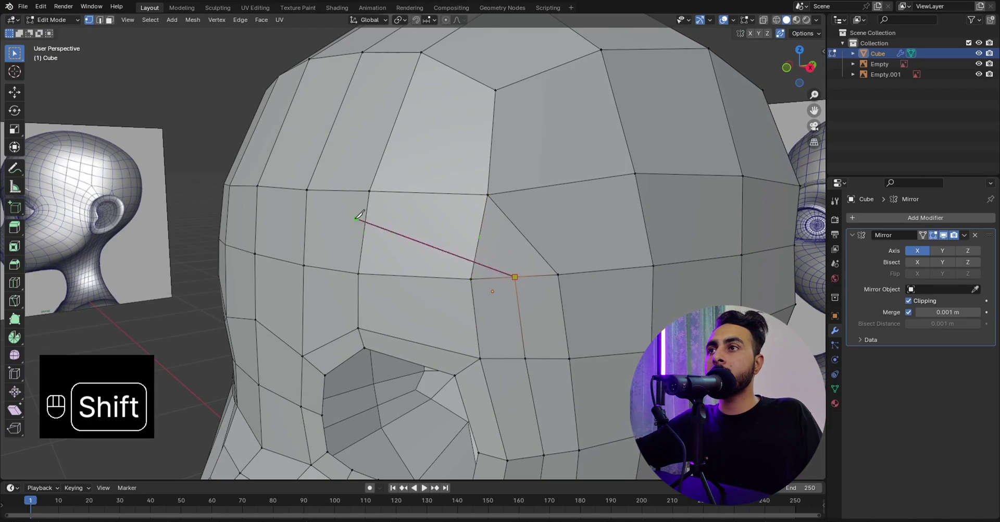
pyautogui.press('shift')
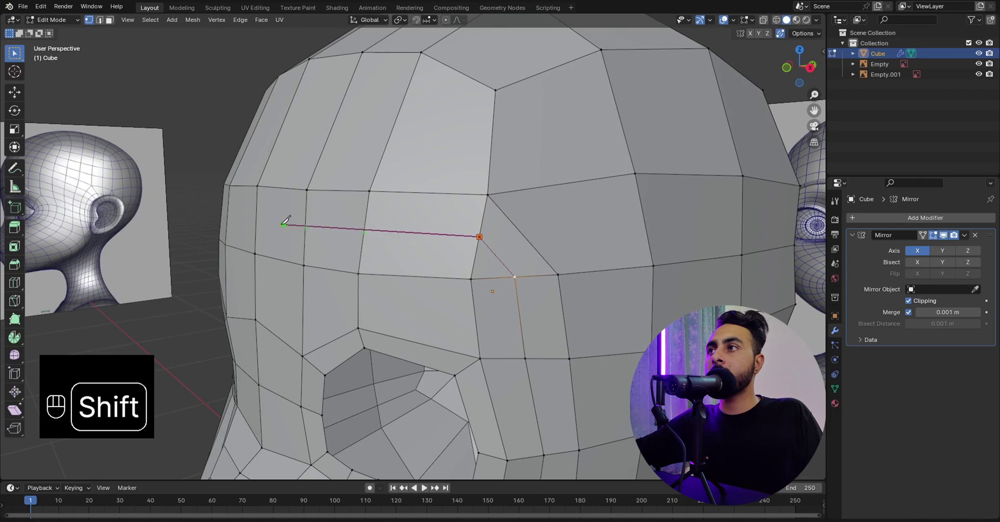
pyautogui.click(263, 221)
pyautogui.scroll(-5, 489, 291)
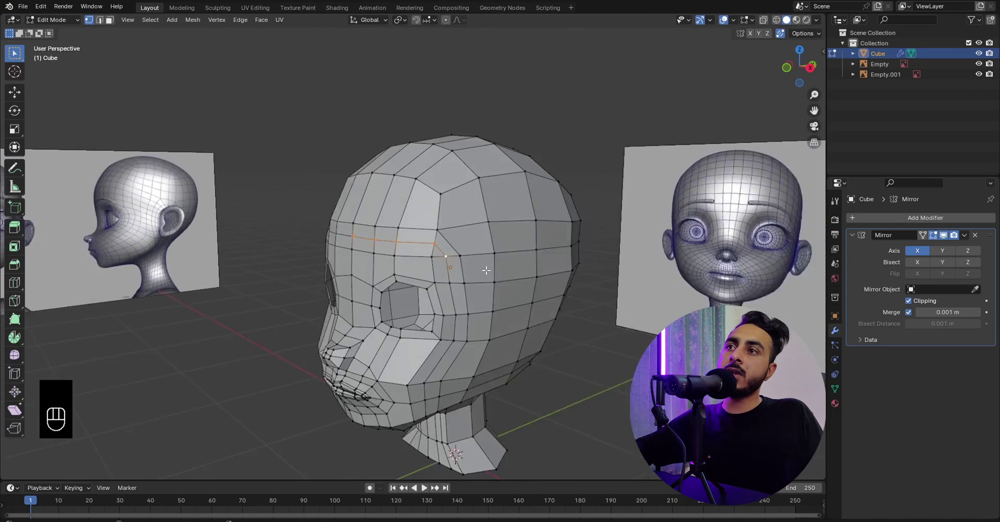
# Switch the head to Sculpt Mode and set the Smooth brush's deformation to Surface.
pyautogui.moveTo(486, 271); pyautogui.dragTo(468, 274, button='middle')
pyautogui.click(457, 258)
pyautogui.moveTo(478, 312); pyautogui.dragTo(475, 277, button='middle')
pyautogui.press('Tab')
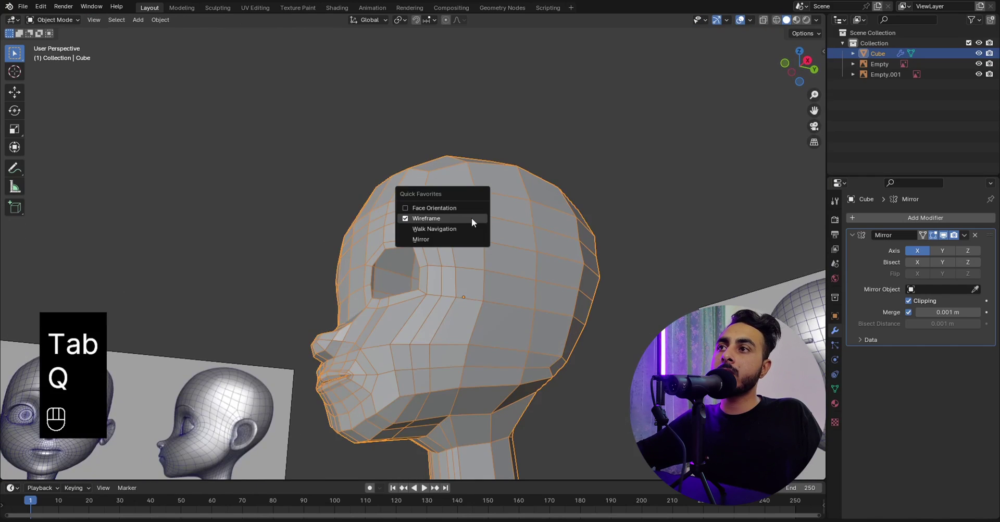
pyautogui.press('Tab')
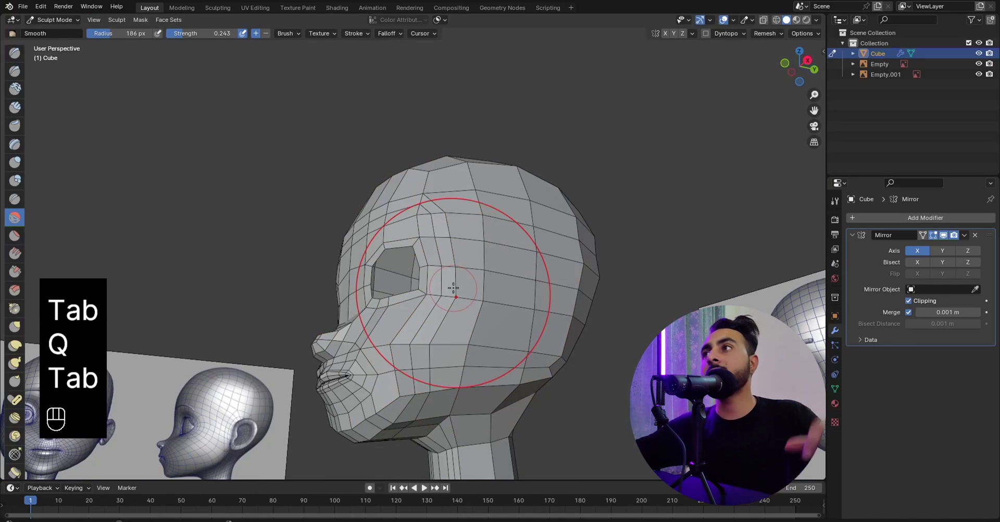
pyautogui.click(832, 204)
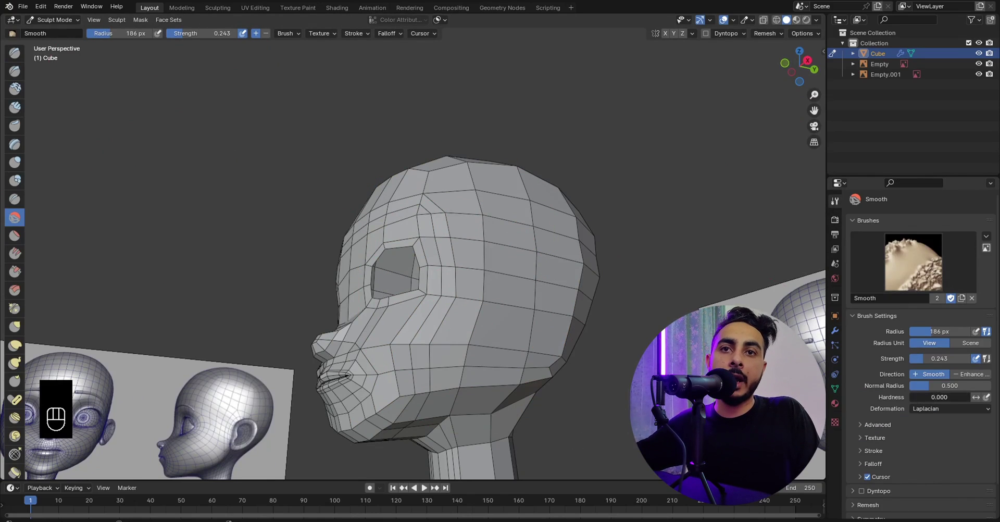
pyautogui.click(932, 411)
pyautogui.click(938, 434)
# Try to smooth the forehead around the mirror seam with the Smooth brush.
pyautogui.scroll(2, 521, 268)
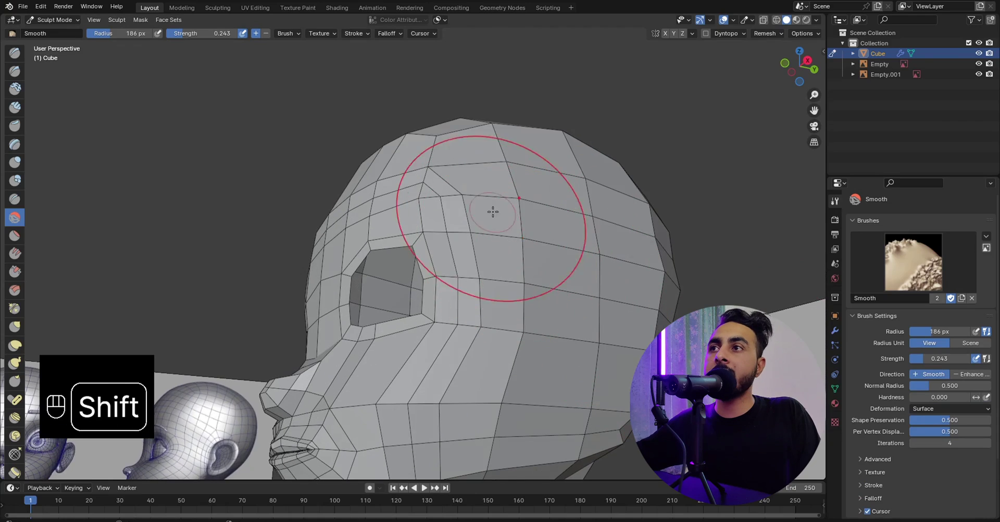
pyautogui.moveTo(455, 229); pyautogui.dragTo(445, 203, button='middle')
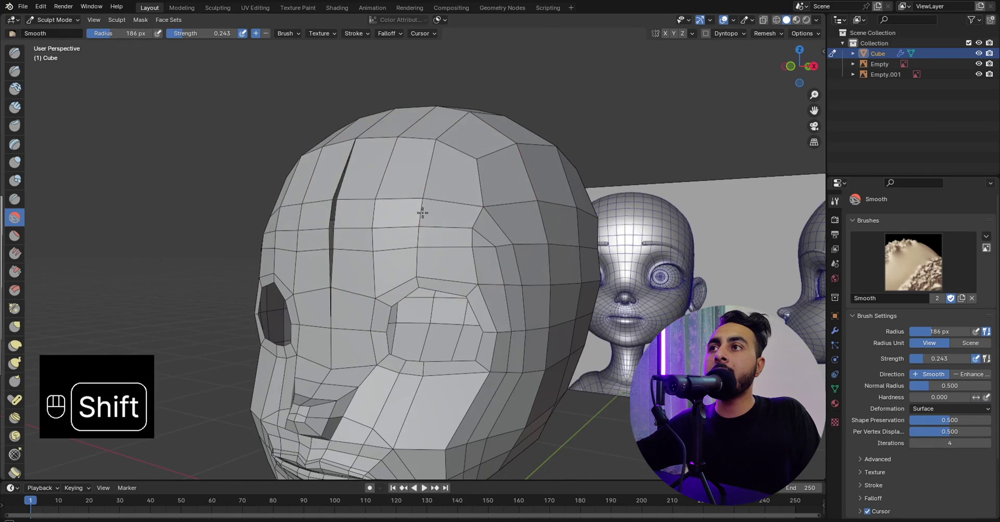
pyautogui.hotkey('ctrl', 'z')
pyautogui.hotkey('ctrl', 'z')
pyautogui.hotkey('ctrl', 'z')
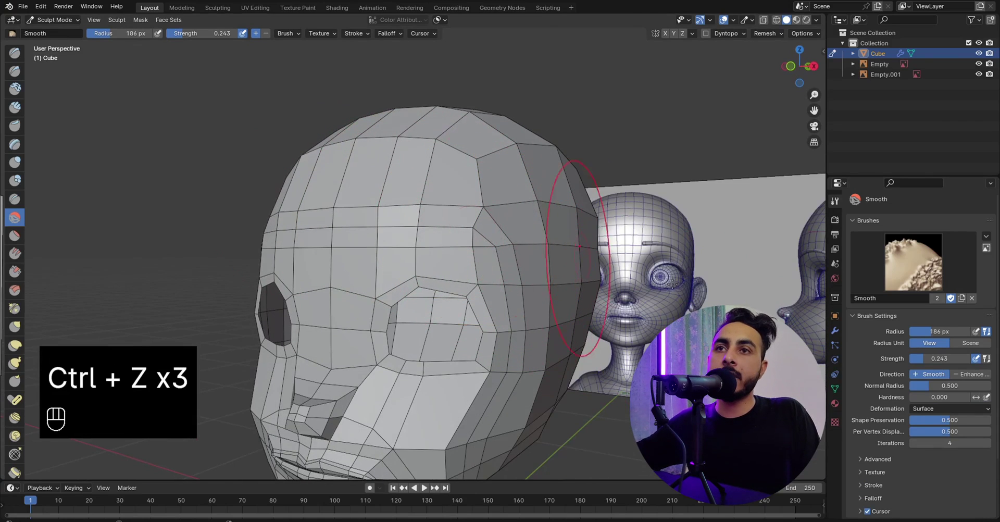
# Enable Mesh Boundary auto-masking in the Smooth brush's advanced settings.
pyautogui.scroll(-2, 899, 429)
pyautogui.click(883, 420)
pyautogui.scroll(-3, 905, 414)
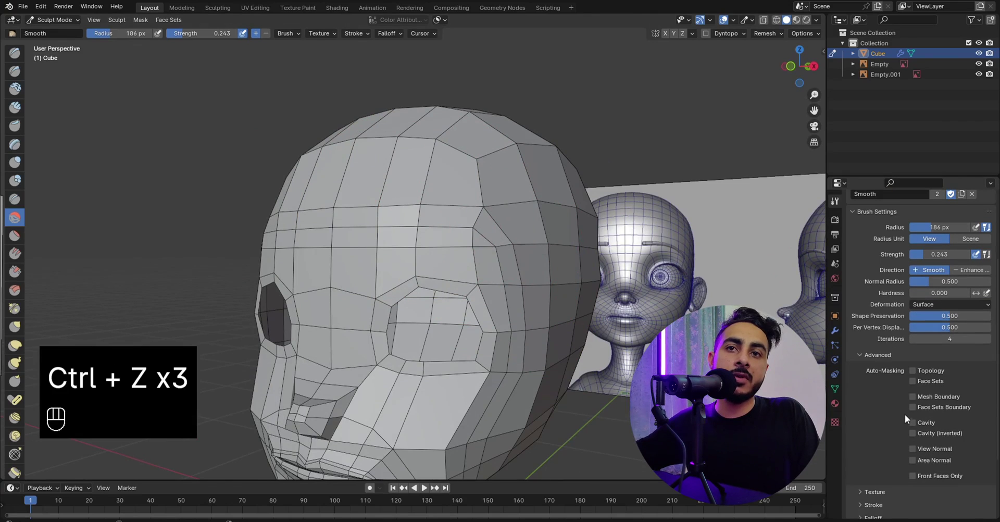
pyautogui.click(939, 398)
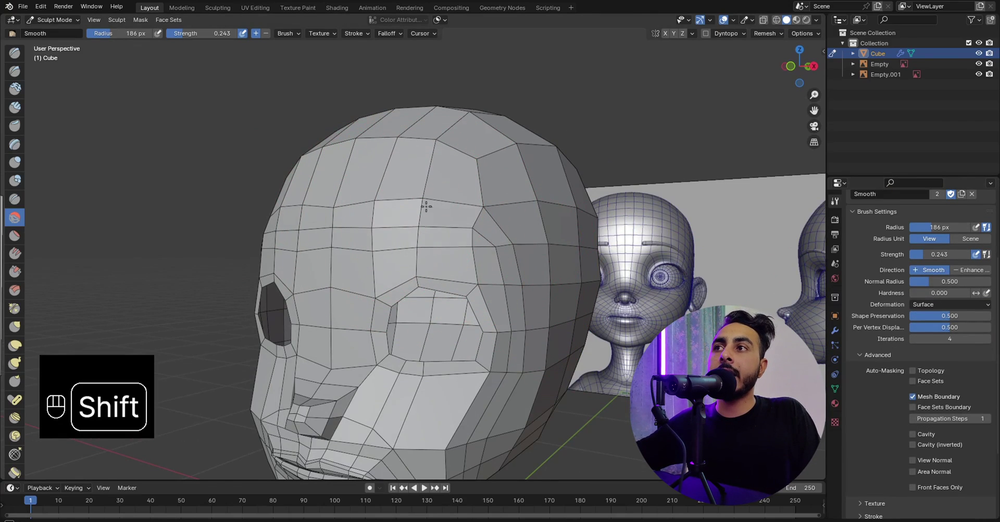
# Undo the excess test strokes on the forehead and smooth the forehead and temple topology.
pyautogui.hotkey('ctrl', 'z')
pyautogui.hotkey('ctrl', 'z')
pyautogui.scroll(2, 320, 185)
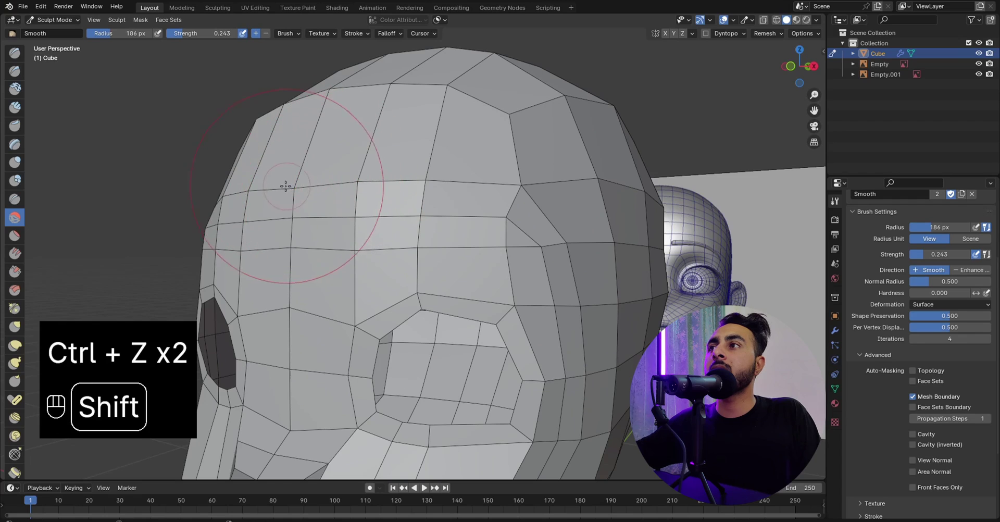
pyautogui.hotkey('ctrl', 'z')
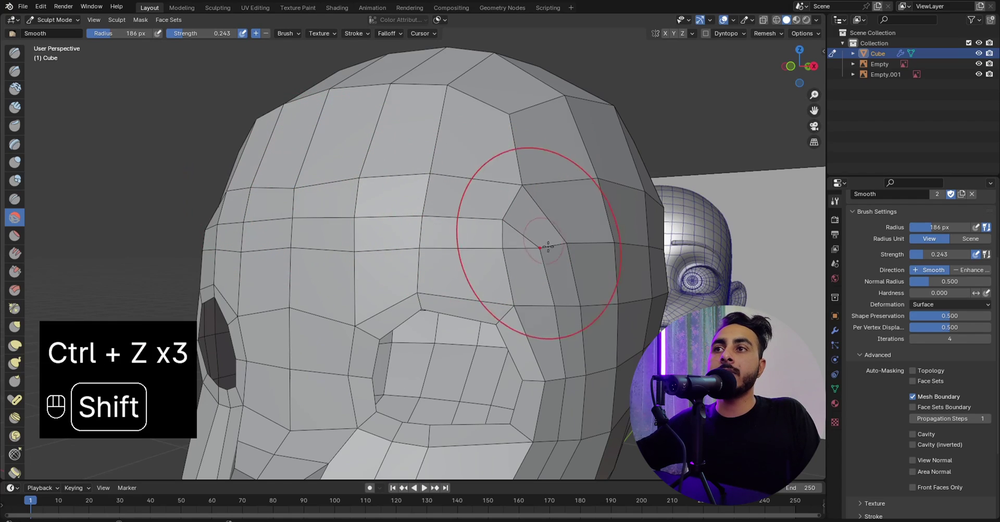
pyautogui.moveTo(593, 320); pyautogui.dragTo(561, 310, button='middle')
pyautogui.keyDown('shift'); pyautogui.moveTo(556, 419); pyautogui.dragTo(580, 263, button='middle'); pyautogui.keyUp('shift')
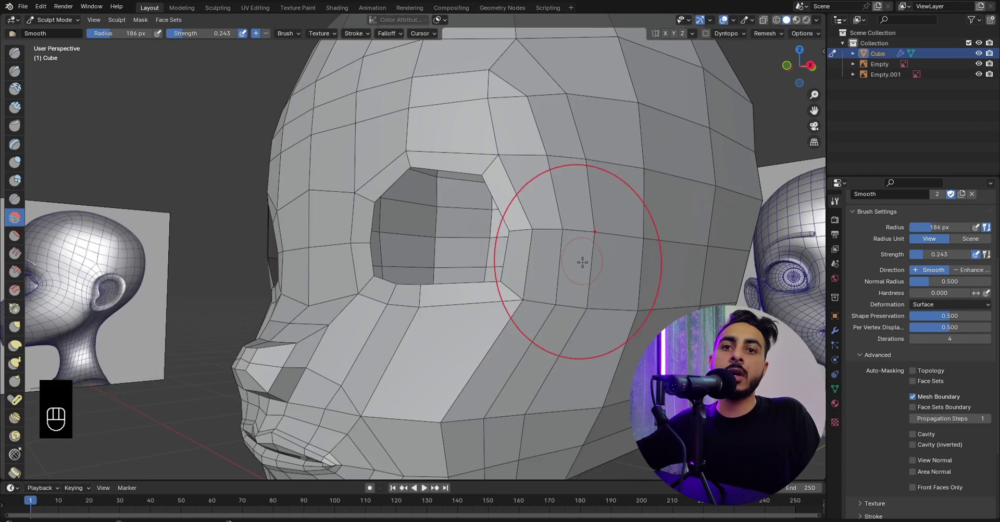
# Smooth the side of the face, cheek and jaw, undoing the last two excess strokes.
pyautogui.moveTo(561, 351); pyautogui.dragTo(526, 312, button='middle')
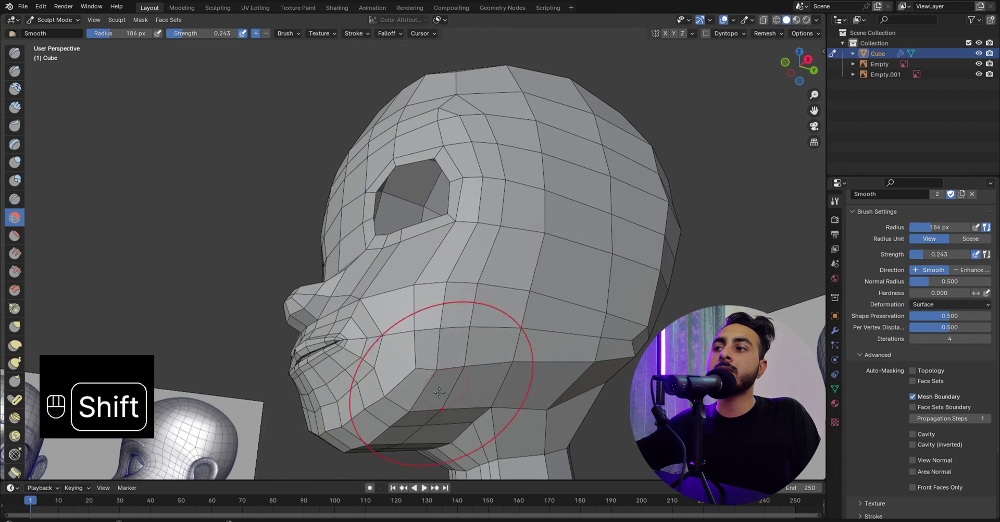
pyautogui.moveTo(439, 392); pyautogui.dragTo(394, 379, button='middle')
pyautogui.moveTo(315, 389); pyautogui.dragTo(417, 348, button='middle')
pyautogui.moveTo(479, 341); pyautogui.dragTo(460, 247, button='middle')
pyautogui.scroll(2, 457, 376)
pyautogui.hotkey('ctrl', 'z')
pyautogui.hotkey('ctrl', 'z')
pyautogui.scroll(3, 487, 284)
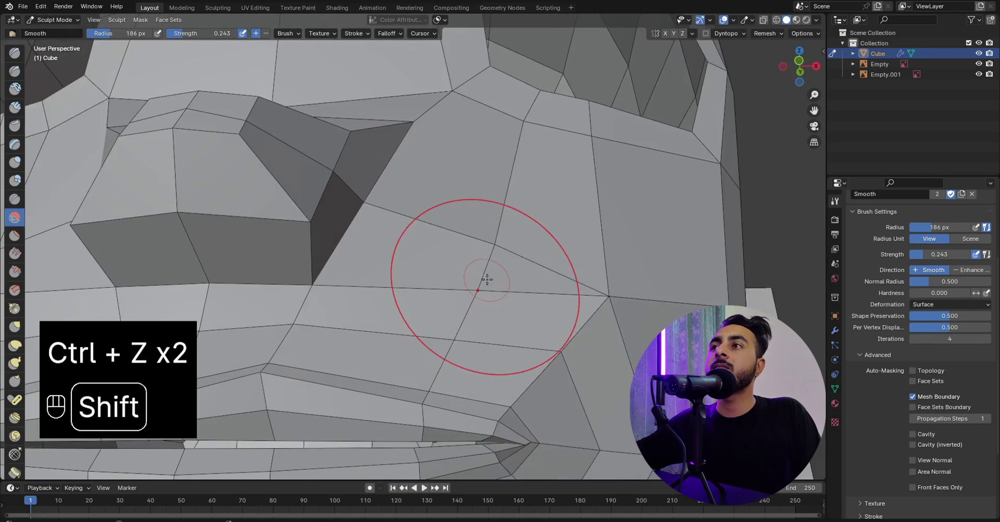
pyautogui.scroll(-4, 487, 281)
pyautogui.moveTo(486, 281); pyautogui.dragTo(467, 304, button='middle')
# Return to Edit Mode, add a centred edge loop through the cheek and connect it to the upper corner of the nose.
pyautogui.press('Tab')
pyautogui.press('Tab')
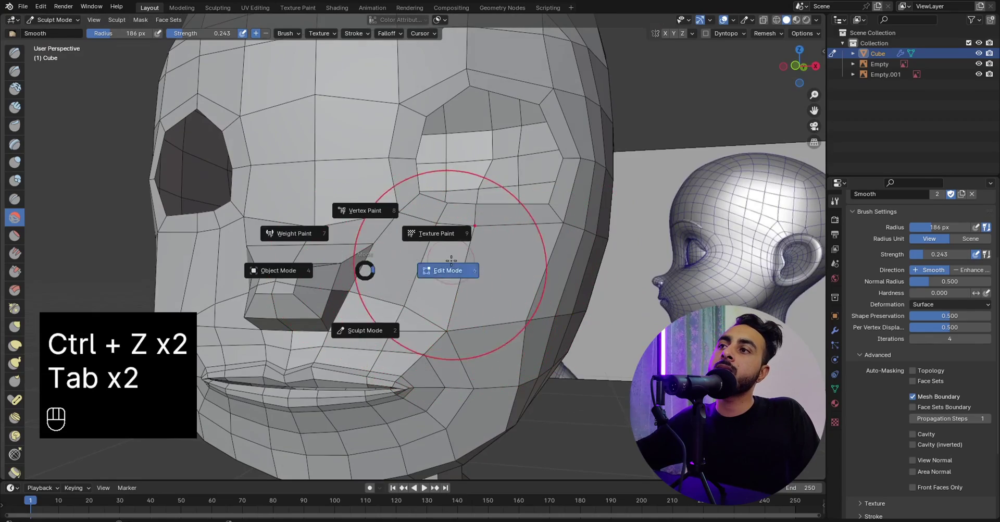
pyautogui.click(451, 261)
pyautogui.press('KP_1')
pyautogui.moveTo(500, 270); pyautogui.dragTo(394, 280, button='middle')
pyautogui.hotkey('ctrl', 'r')
pyautogui.doubleClick(472, 271)
pyautogui.scroll(3, 424, 259)
pyautogui.click(385, 281)
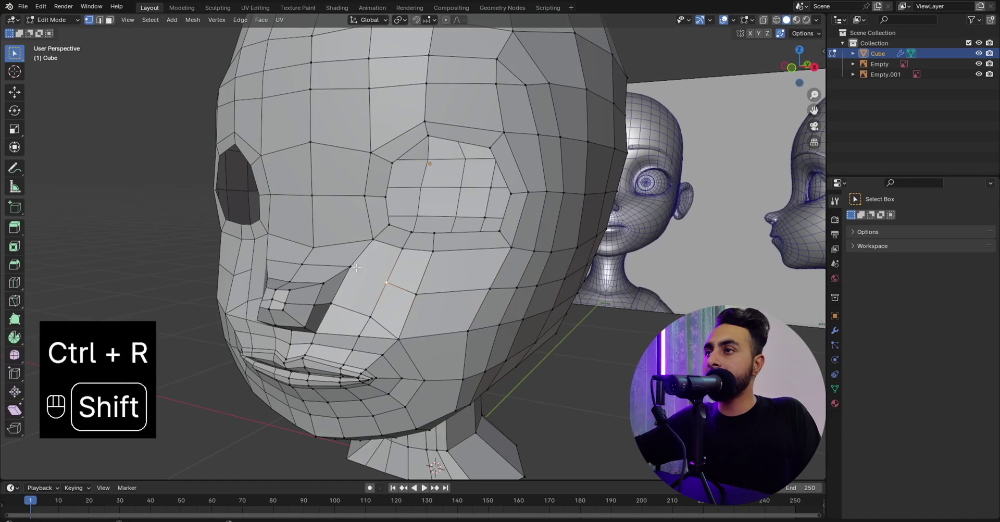
pyautogui.press('KP_1')
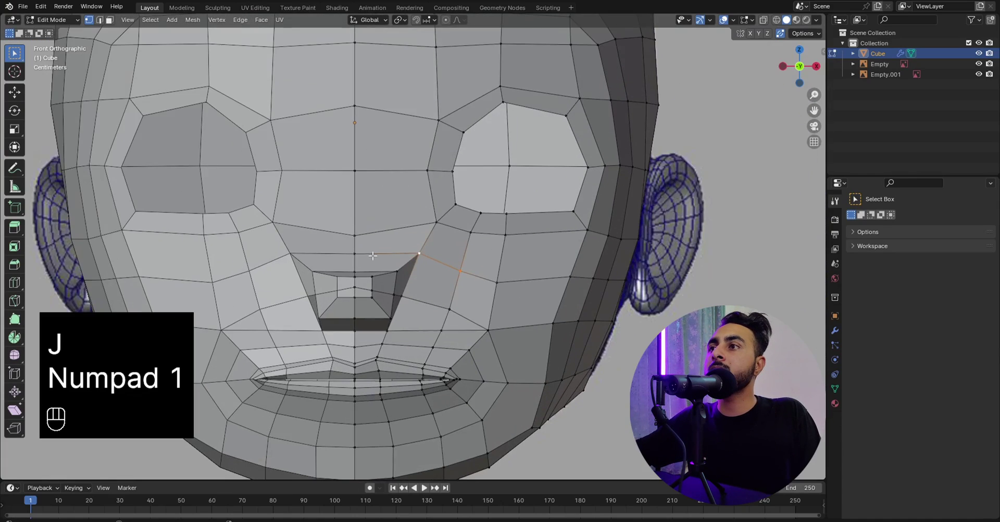
# In wireframe side view, move the vertices under the nose tip about 0.012 m in Y and 0.003 m in Z.
pyautogui.press('KP_3')
pyautogui.scroll(1, 431, 254)
pyautogui.press('z')
pyautogui.keyDown('shift'); pyautogui.moveTo(313, 254); pyautogui.dragTo(453, 261, button='middle'); pyautogui.keyUp('shift')
pyautogui.click(388, 255)
pyautogui.scroll(4, 453, 261)
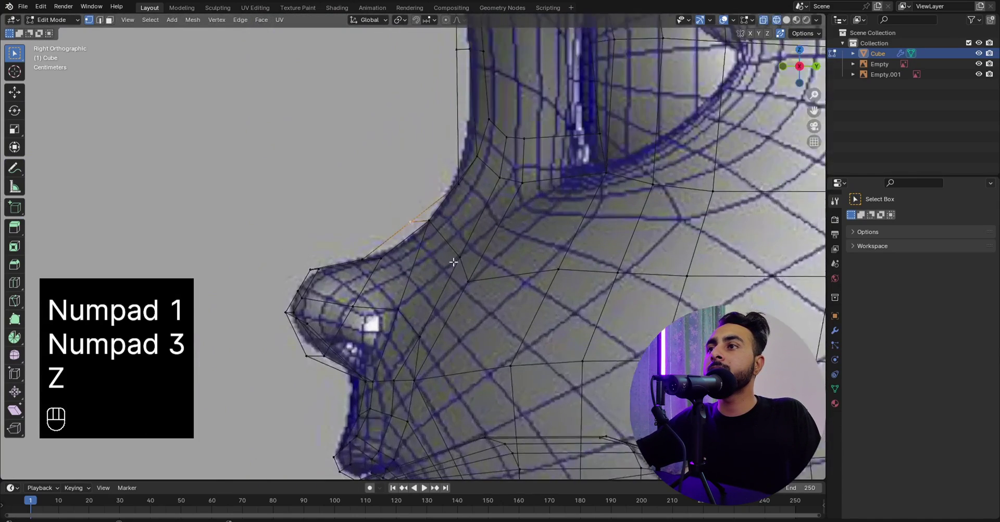
pyautogui.press('g')
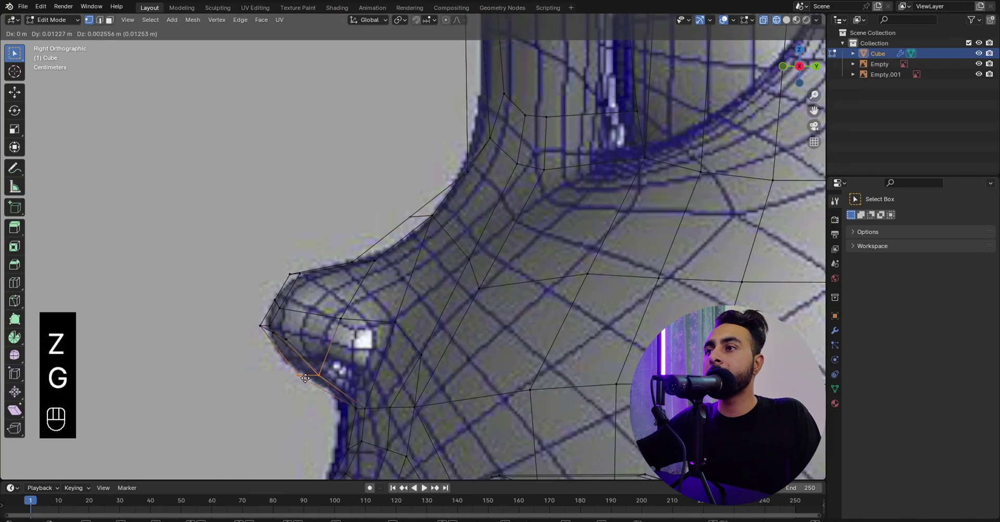
pyautogui.click(308, 377)
# Move the nose bridge vertices onto the reference profile and check the nose in solid shading.
pyautogui.press('g')
pyautogui.click(408, 209)
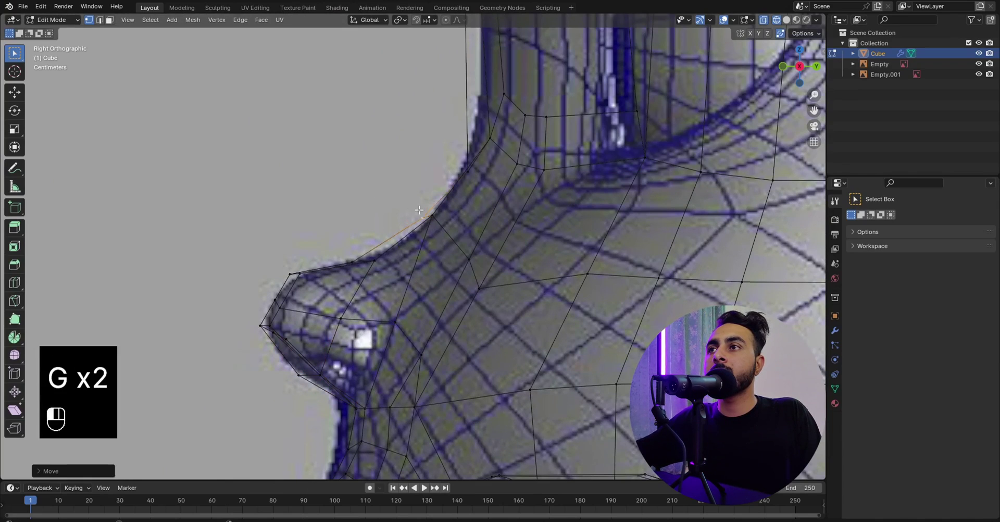
pyautogui.press('g')
pyautogui.click(444, 233)
pyautogui.press('KP_1')
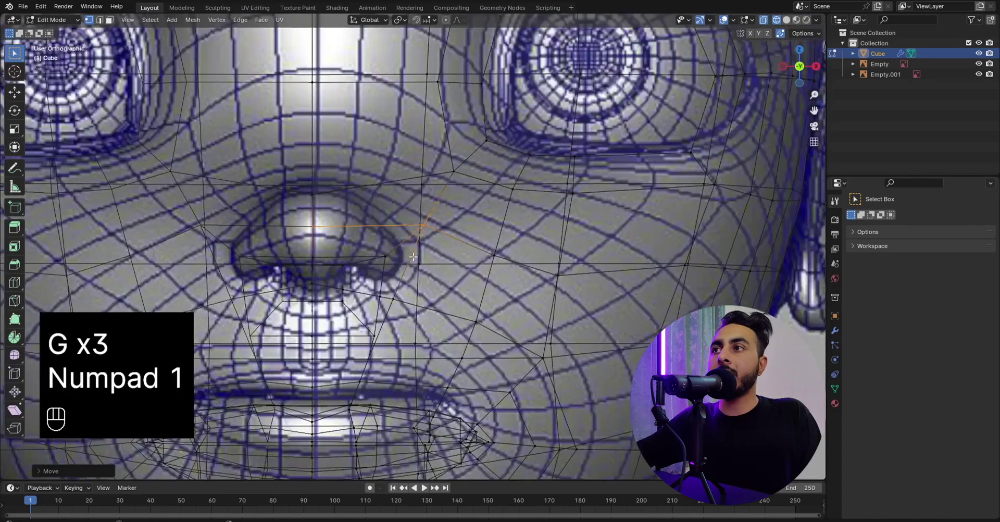
pyautogui.press('z')
pyautogui.click(573, 274)
pyautogui.press('Tab')
pyautogui.moveTo(573, 274); pyautogui.dragTo(435, 280, button='middle')
pyautogui.scroll(4, 435, 280)
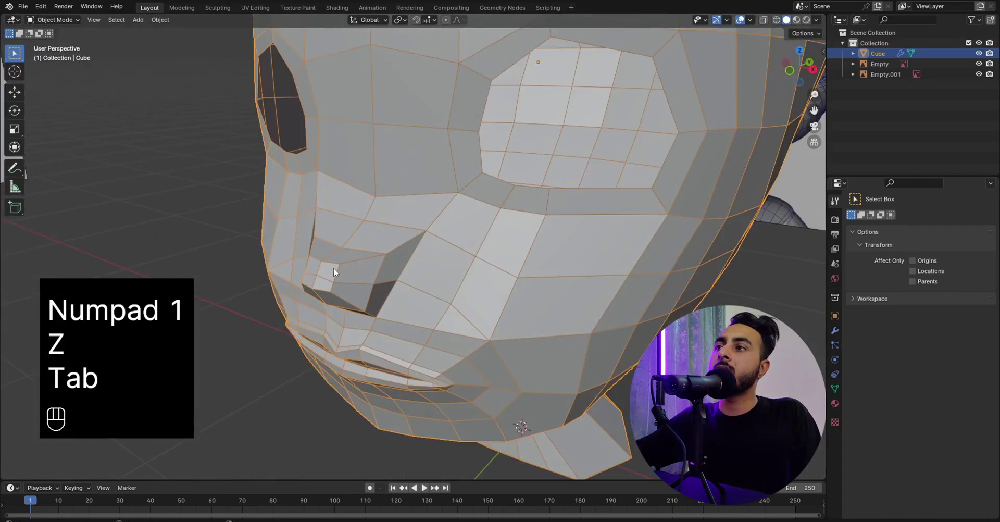
# Pull the foremost nose tip vertices back onto the reference outline in wireframe side view.
pyautogui.press('KP_3')
pyautogui.keyDown('shift'); pyautogui.moveTo(315, 252); pyautogui.dragTo(357, 241, button='middle'); pyautogui.keyUp('shift')
pyautogui.scroll(1, 357, 241)
pyautogui.press('Tab')
pyautogui.click(458, 245)
pyautogui.scroll(4, 448, 250)
pyautogui.press('z')
pyautogui.click(398, 274)
pyautogui.click(358, 314)
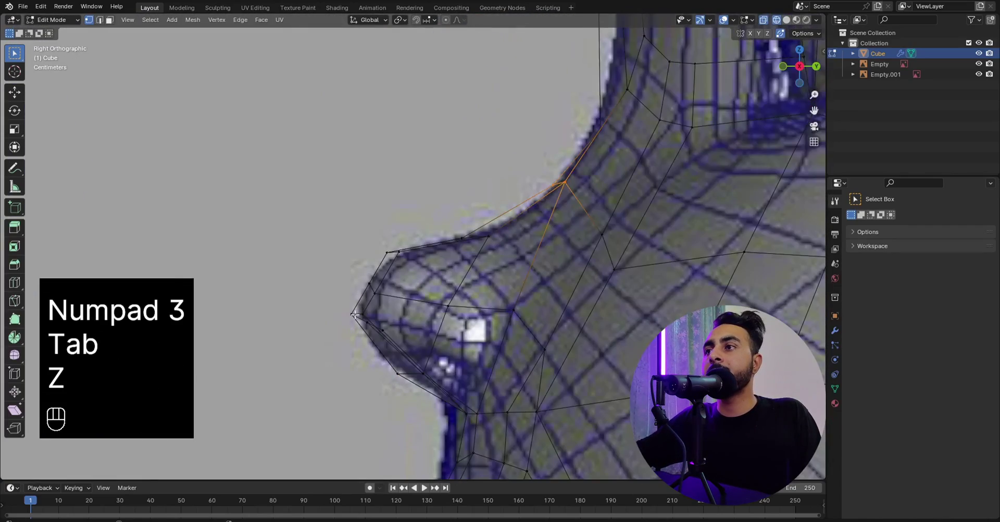
pyautogui.press('g')
pyautogui.click(372, 319)
pyautogui.press('g')
pyautogui.click(381, 323)
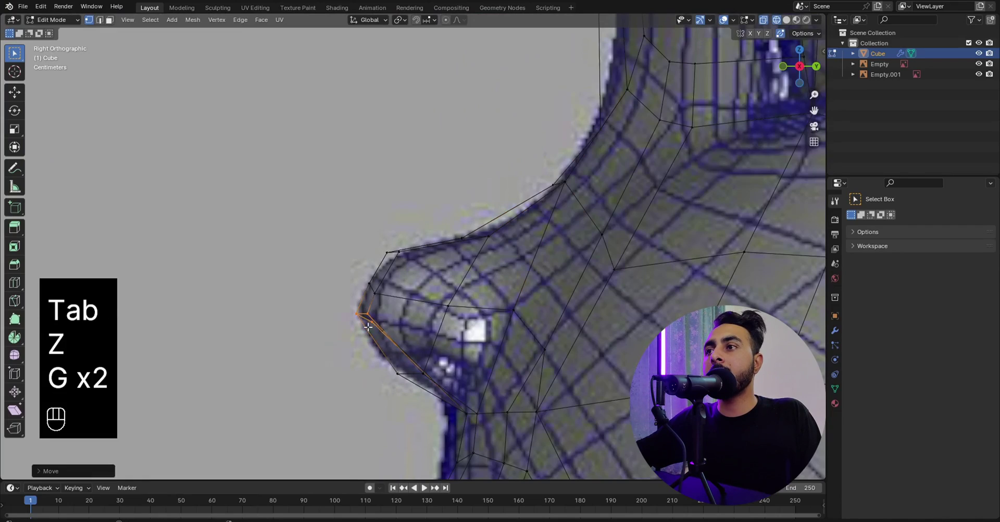
pyautogui.press('g')
pyautogui.click(378, 335)
# Check the reshaped nose in solid and wireframe shading and delete the surplus geometry around it.
pyautogui.press('z')
pyautogui.click(425, 336)
pyautogui.scroll(-4, 427, 333)
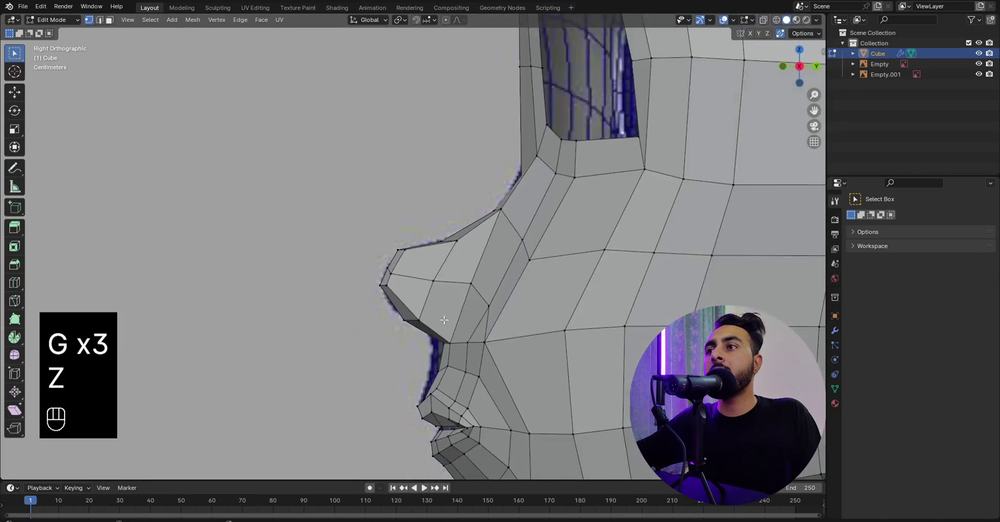
pyautogui.moveTo(429, 331); pyautogui.dragTo(518, 313, button='middle')
pyautogui.scroll(-4, 518, 312)
pyautogui.press('z')
pyautogui.click(450, 306)
pyautogui.moveTo(439, 302); pyautogui.dragTo(382, 273, button='middle')
pyautogui.scroll(2, 385, 322)
pyautogui.press('x')
pyautogui.click(378, 300)
pyautogui.press('z')
pyautogui.click(462, 262)
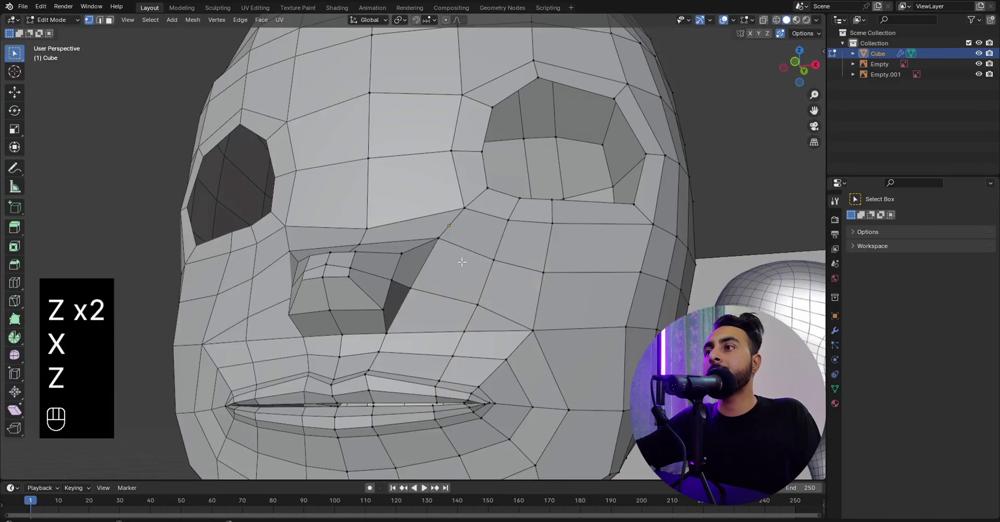
# In wireframe side view, fit the vertices at the top of the nose tip and along the upper nose to the reference.
pyautogui.press('KP_3')
pyautogui.press('z')
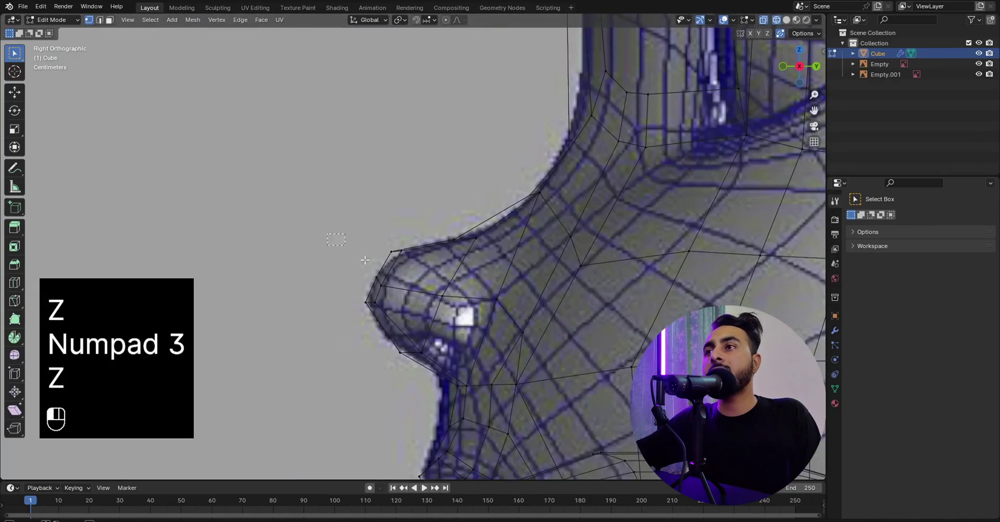
pyautogui.moveTo(379, 235); pyautogui.dragTo(412, 264)
pyautogui.press('g')
pyautogui.click(419, 265)
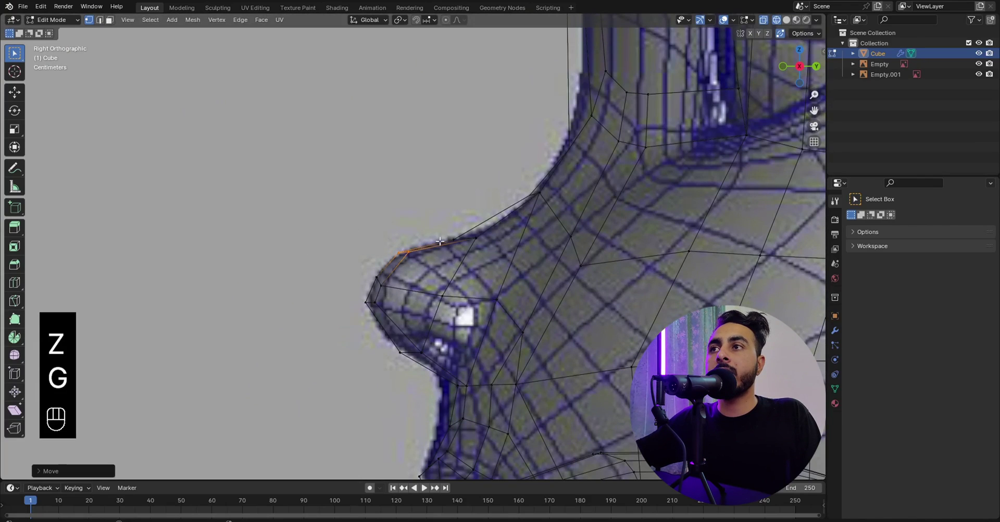
pyautogui.click(455, 239)
pyautogui.press('g')
pyautogui.click(462, 240)
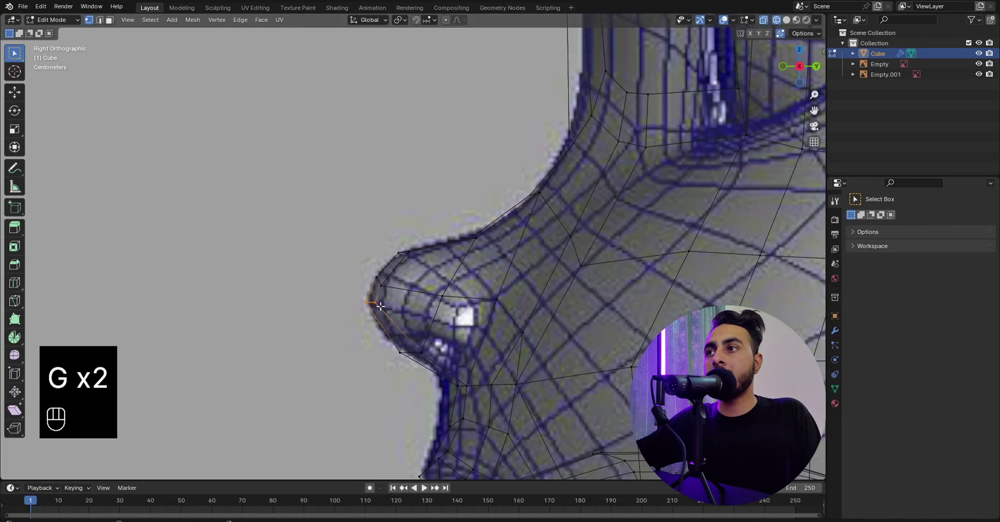
# Nudge the front nose tip vertex onto the reference outline and check the profile in solid shading.
pyautogui.press('g')
pyautogui.click(381, 307)
pyautogui.press('z')
pyautogui.press('KP_1')
pyautogui.press('Tab')
pyautogui.press('KP_3')
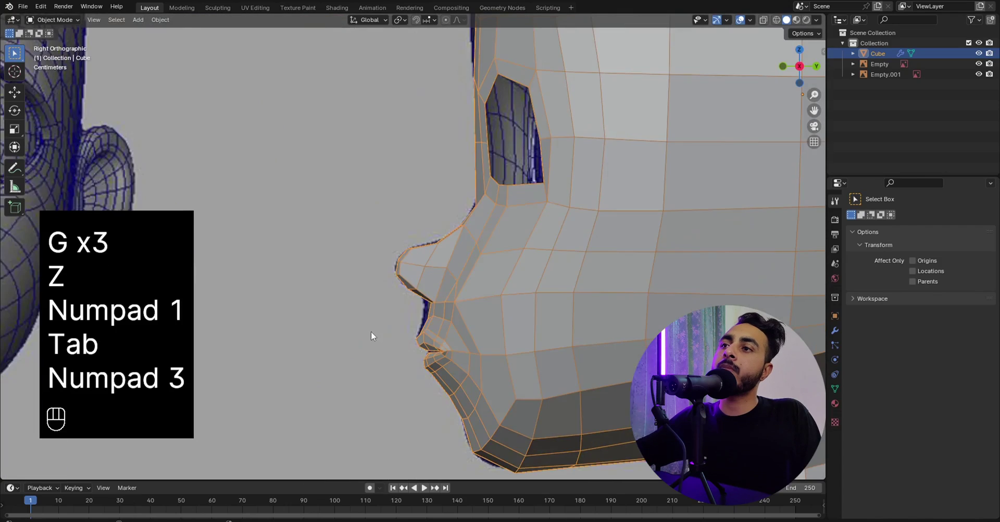
# In wireframe side view, fit the vertices between the nose base and upper lip to the reference outline.
pyautogui.press('Tab')
pyautogui.press('z')
pyautogui.scroll(5, 370, 331)
pyautogui.press('g')
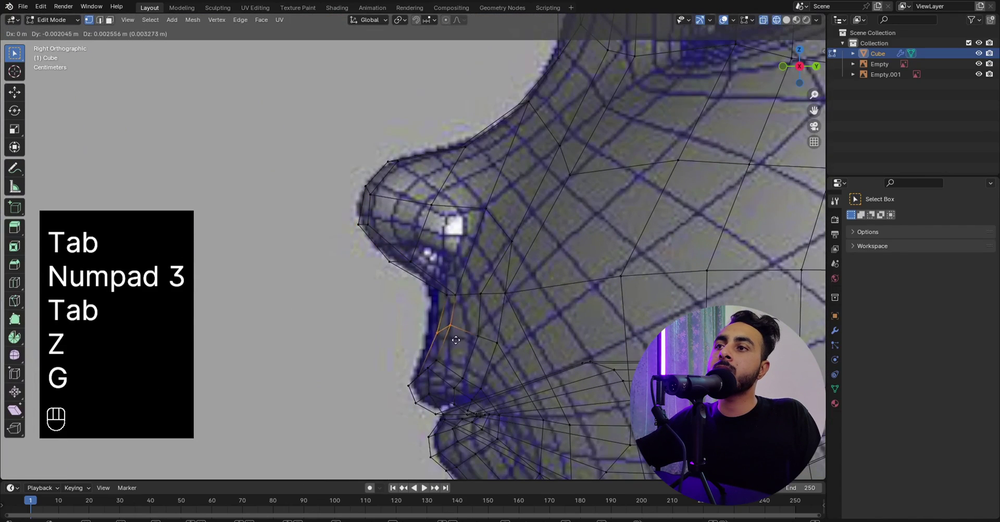
pyautogui.click(448, 338)
pyautogui.click(430, 327)
pyautogui.press('g')
pyautogui.click(433, 320)
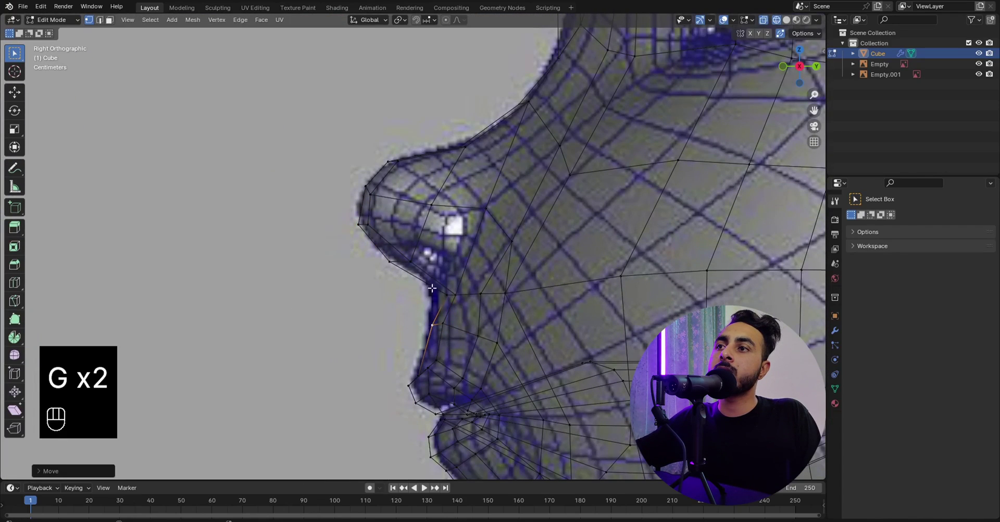
# Move the vertices where the nose base meets the upper lip onto the reference outline.
pyautogui.click(445, 295)
pyautogui.press('g')
pyautogui.rightClick(441, 299)
pyautogui.moveTo(436, 288); pyautogui.dragTo(463, 303)
pyautogui.press('g')
pyautogui.click(448, 297)
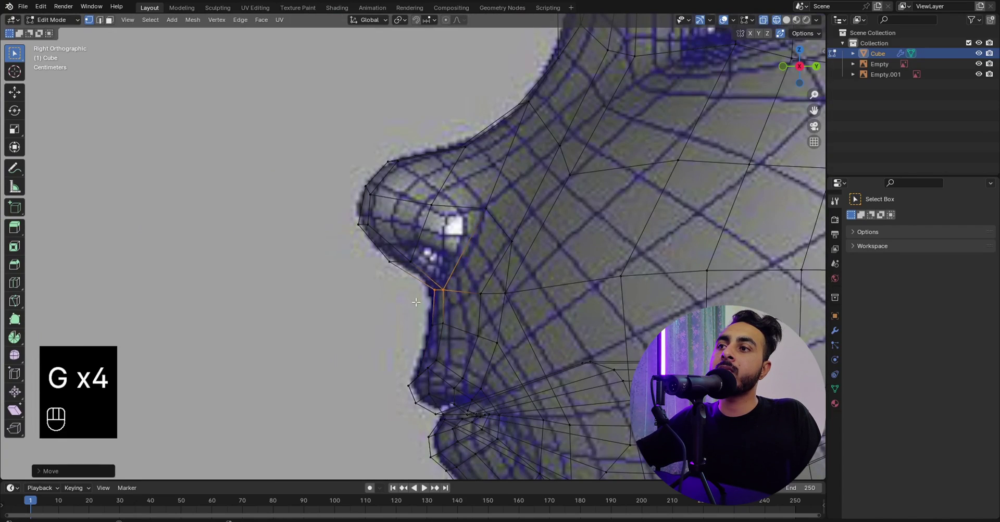
# In solid front view, reposition the outer upper lip vertices near the mouth corner for a smoother lip contour.
pyautogui.press('z')
pyautogui.press('KP_1')
pyautogui.press('Tab')
pyautogui.press('Tab')
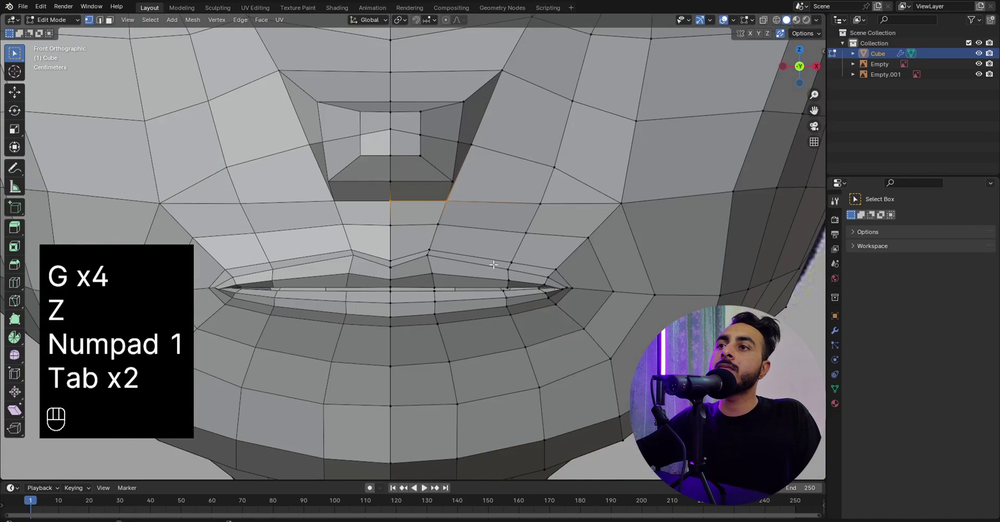
pyautogui.scroll(1, 506, 263)
pyautogui.press('g')
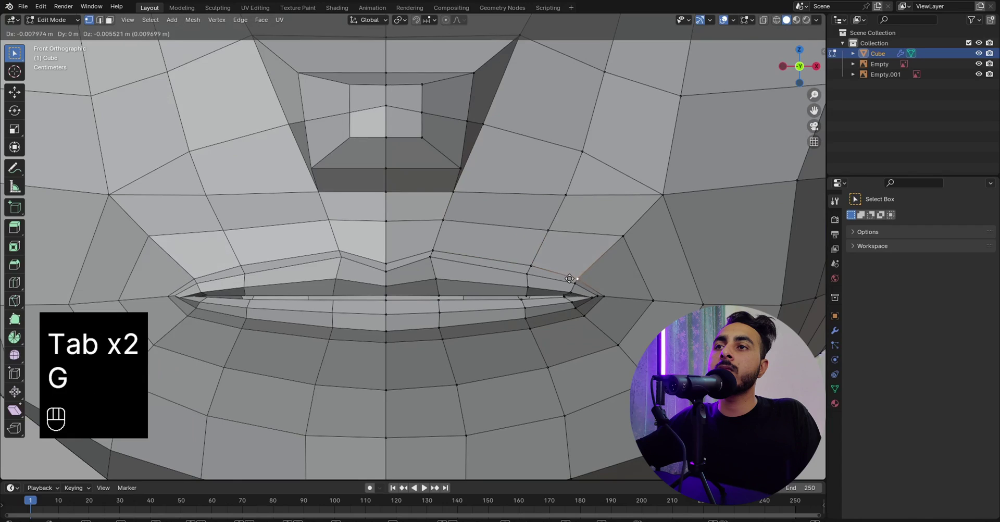
pyautogui.press('g')
pyautogui.press('Tab')
pyautogui.scroll(-5, 520, 278)
# Apply Shade Smooth to the head and examine the face from an angled view.
pyautogui.press('q')
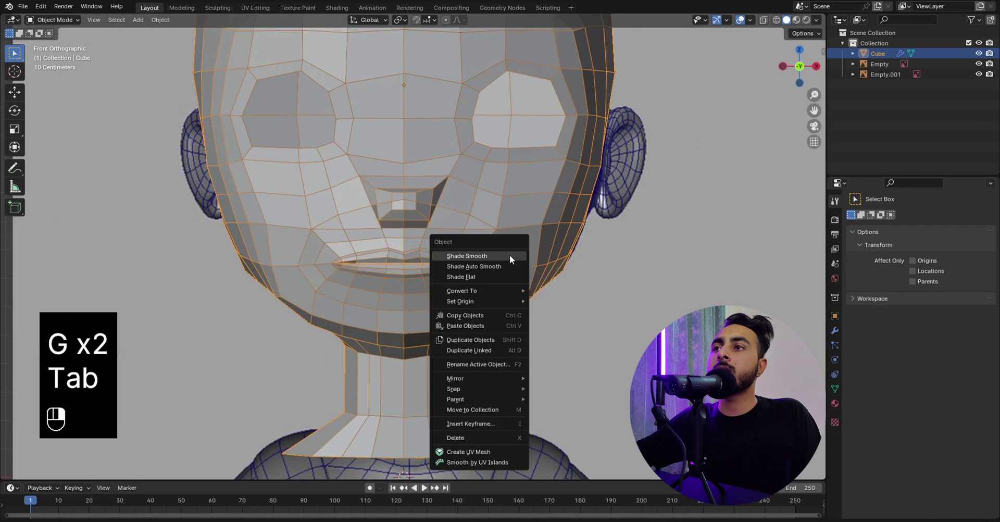
pyautogui.click(501, 254)
pyautogui.scroll(-6, 474, 256)
pyautogui.moveTo(474, 256); pyautogui.dragTo(449, 342, button='middle')
pyautogui.click(449, 342)
pyautogui.scroll(4, 436, 289)
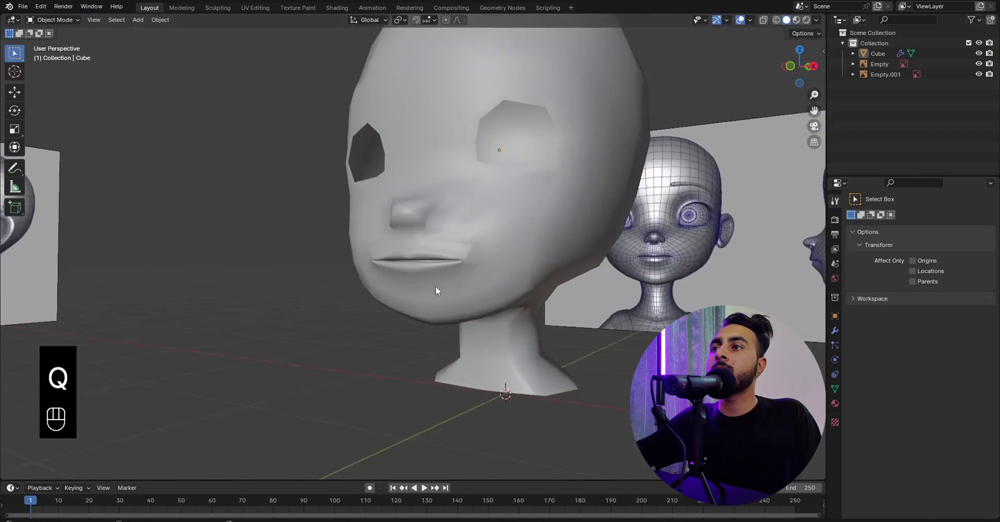
pyautogui.click(436, 286)
pyautogui.moveTo(435, 286); pyautogui.dragTo(464, 198, button='middle')
pyautogui.scroll(2, 436, 221)
# Move the upper lip vertices at the mouth corner along Y and check the mouth with smooth shading.
pyautogui.press('Tab')
pyautogui.scroll(1, 520, 237)
pyautogui.keyDown('shift'); pyautogui.moveTo(525, 242); pyautogui.dragTo(434, 271, button='middle'); pyautogui.keyUp('shift')
pyautogui.scroll(1, 435, 271)
pyautogui.keyDown('shift'); pyautogui.click(426, 259); pyautogui.keyUp('shift')
pyautogui.scroll(1, 427, 261)
pyautogui.press('g')
pyautogui.press('y')
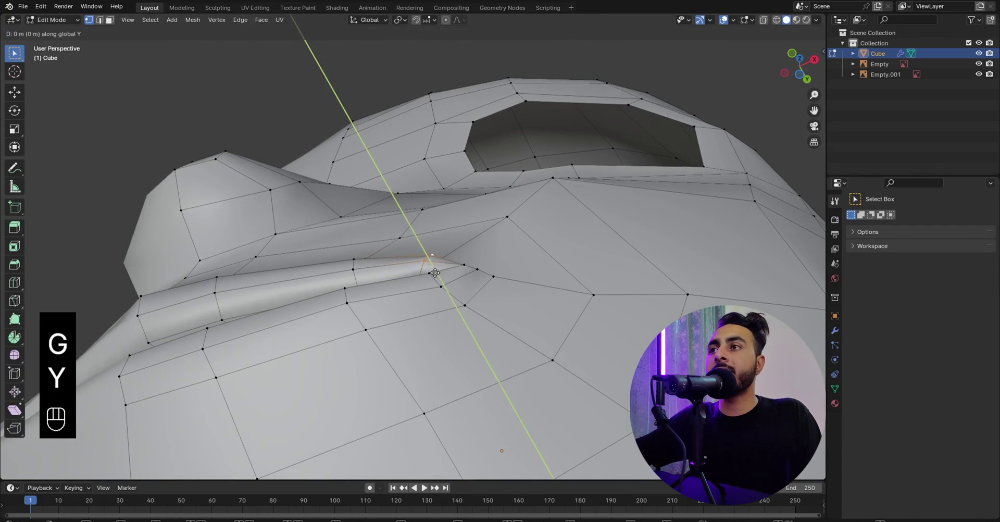
pyautogui.scroll(-5, 439, 277)
pyautogui.press('Tab')
pyautogui.moveTo(461, 355); pyautogui.dragTo(383, 289, button='middle')
pyautogui.scroll(2, 383, 288)
# Select the mouth corner vertices and push them back about 0.04 m along Y with smooth proportional editing.
pyautogui.press('KP_3')
pyautogui.press('Tab')
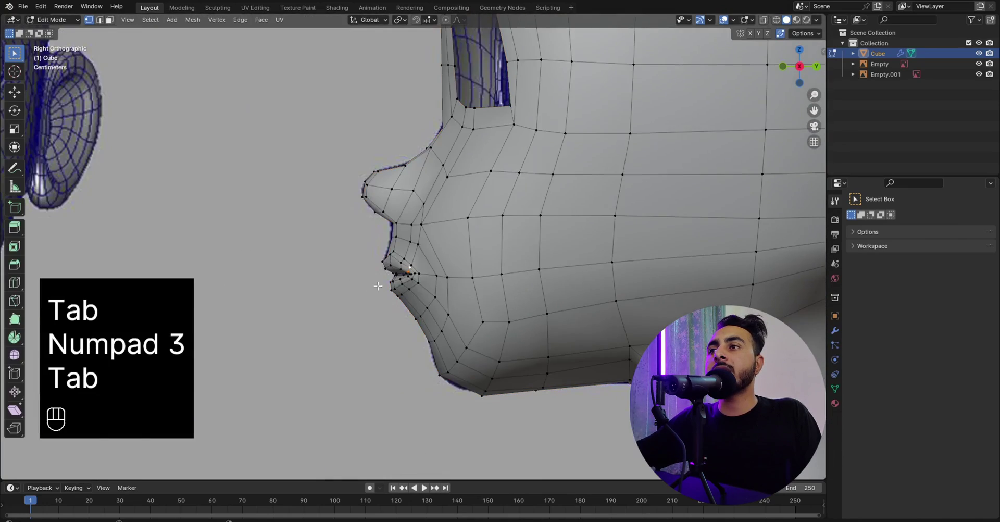
pyautogui.moveTo(435, 304); pyautogui.dragTo(481, 253, button='middle')
pyautogui.scroll(2, 415, 252)
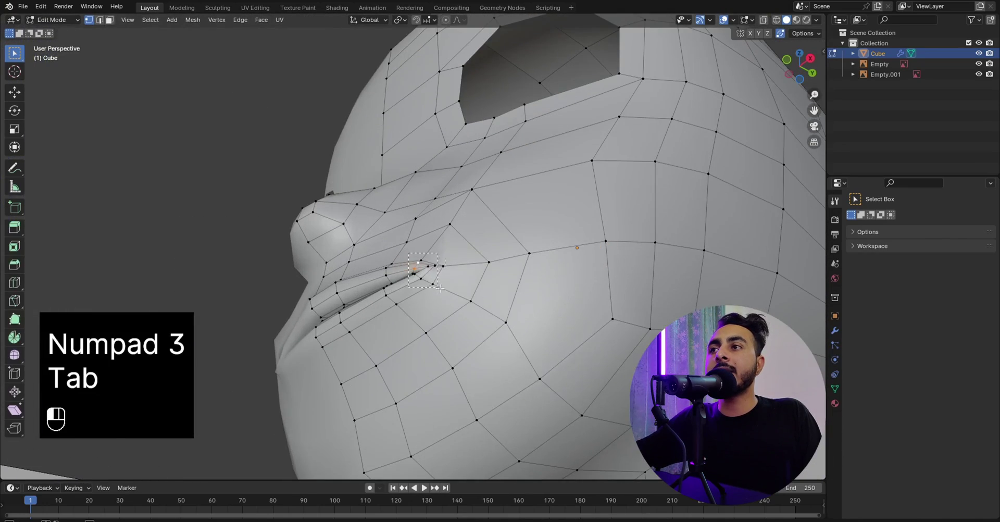
pyautogui.moveTo(439, 288); pyautogui.dragTo(439, 288)
pyautogui.scroll(-3, 439, 288)
pyautogui.moveTo(439, 288); pyautogui.dragTo(513, 29, button='middle')
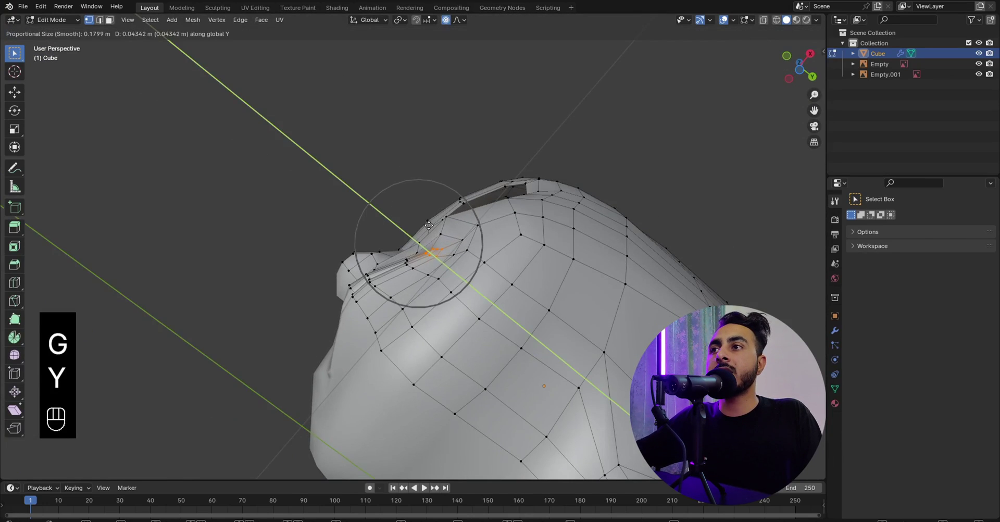
# In front view, rotate the mouth corner vertices and shift them along Z with proportional editing, keeping the surrounding cheek blended.
pyautogui.moveTo(414, 225); pyautogui.dragTo(373, 300, button='middle')
pyautogui.press('Tab')
pyautogui.press('KP_1')
pyautogui.press('Tab')
pyautogui.scroll(5, 411, 289)
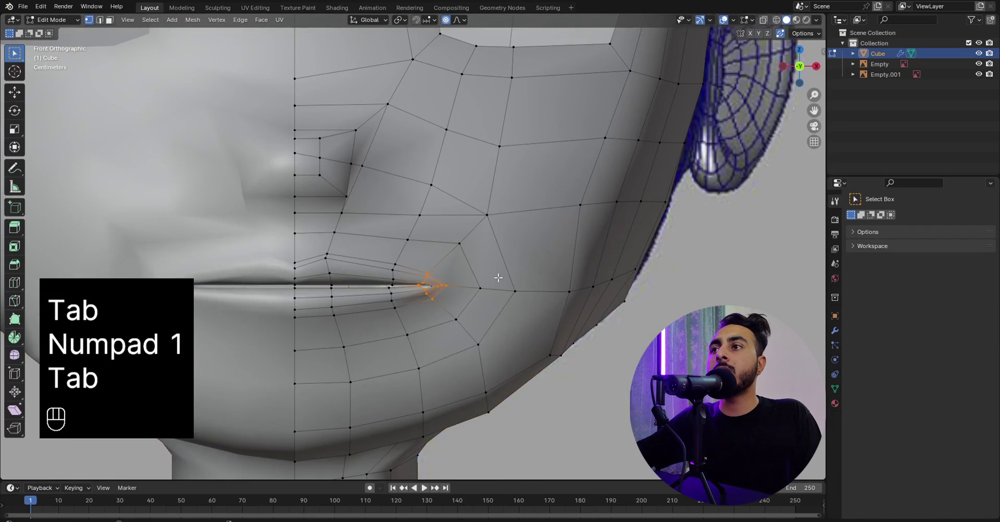
pyautogui.press('r')
pyautogui.click(510, 265)
pyautogui.press('r')
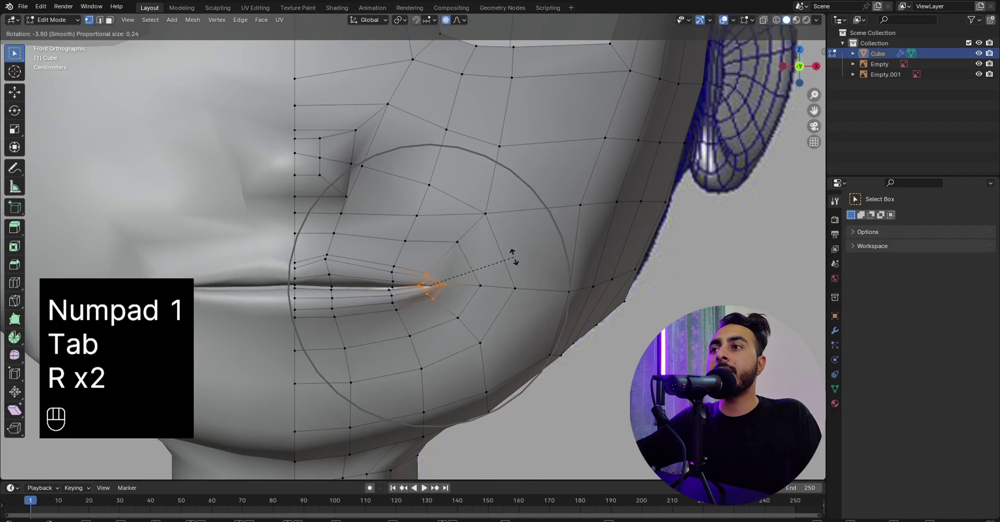
pyautogui.press('g')
pyautogui.press('z')
pyautogui.click(380, 252)
pyautogui.press('Tab')
pyautogui.scroll(-8, 380, 251)
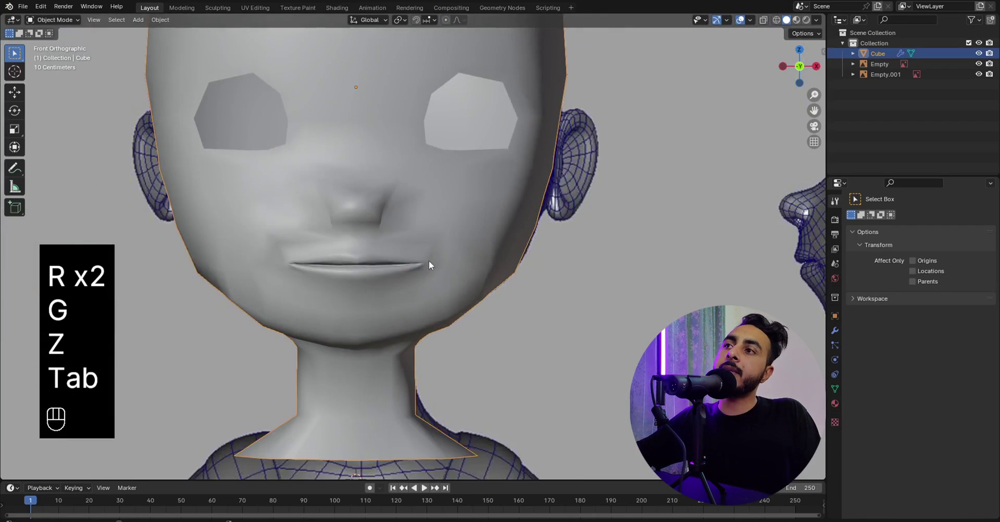
# Select the edge loop surrounding the eye opening and slide it slightly outward.
pyautogui.moveTo(450, 241); pyautogui.dragTo(512, 272, button='middle')
pyautogui.press('Tab')
pyautogui.press('KP_3')
pyautogui.press('KP_1')
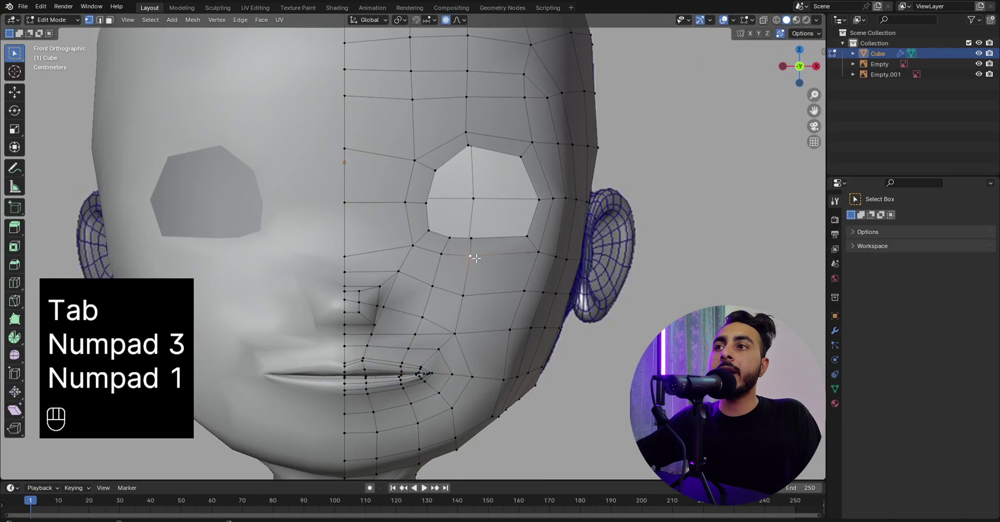
pyautogui.keyDown('alt'); pyautogui.keyDown('shift'); pyautogui.click(475, 258); pyautogui.keyUp('shift'); pyautogui.keyUp('alt')
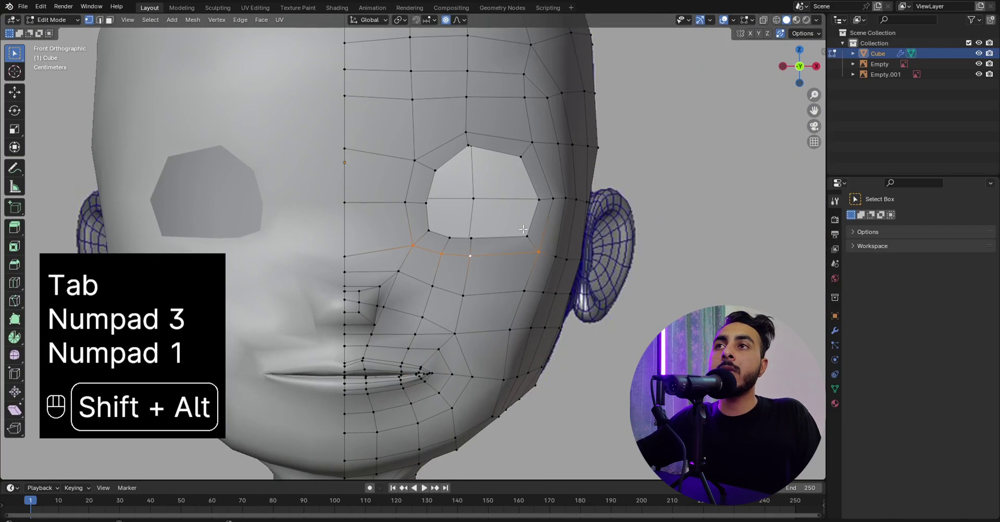
pyautogui.keyDown('shift'); pyautogui.click(407, 199); pyautogui.keyUp('shift')
pyautogui.press('g')
pyautogui.press('g')
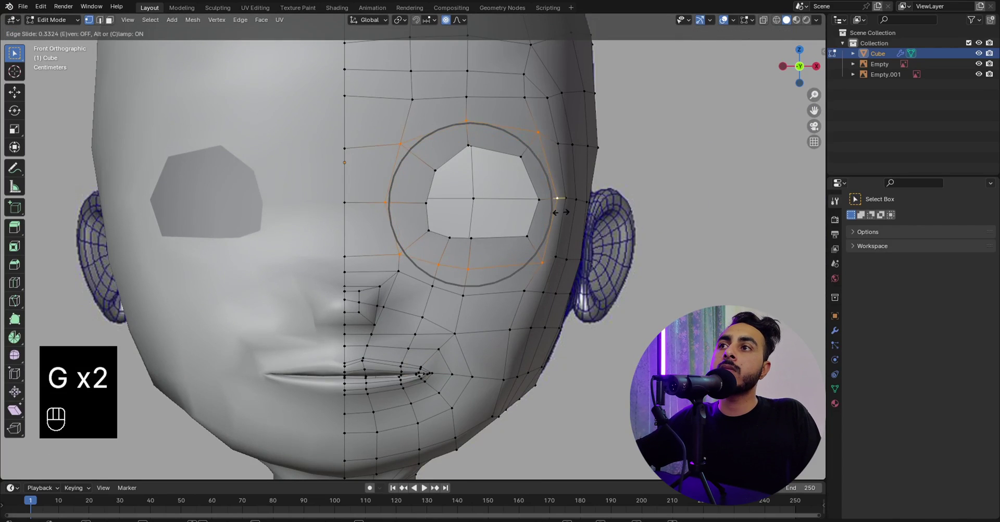
pyautogui.rightClick(554, 212)
pyautogui.press('g')
pyautogui.press('g')
pyautogui.click(550, 213)
# Insert a loop cut between the eye opening's rim and the surrounding edge loop.
pyautogui.hotkey('ctrl', 'r')
pyautogui.click(545, 198)
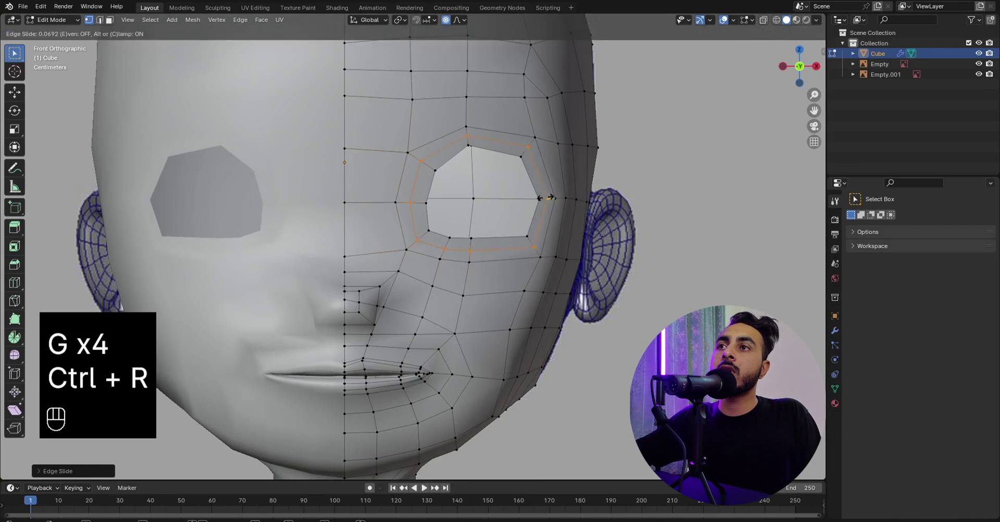
pyautogui.click(546, 197)
# Select the edge loop at the rim of the eye opening and move it along Y to shape the socket.
pyautogui.moveTo(452, 178); pyautogui.dragTo(440, 236, button='middle')
pyautogui.keyDown('alt'); pyautogui.keyDown('shift'); pyautogui.click(440, 236); pyautogui.keyUp('shift'); pyautogui.keyUp('alt')
pyautogui.press('g')
pyautogui.press('y')
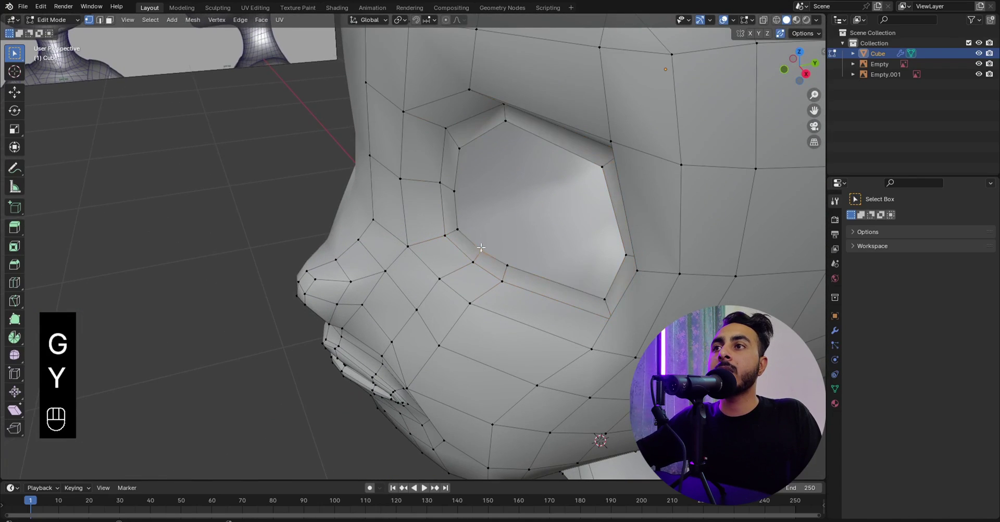
pyautogui.keyDown('alt'); pyautogui.keyDown('shift'); pyautogui.click(480, 247); pyautogui.keyUp('shift'); pyautogui.keyUp('alt')
pyautogui.press('g')
pyautogui.press('y')
pyautogui.click(465, 245)
# Examine the reshaped eye socket and the whole head in perspective, front and side views.
pyautogui.moveTo(466, 246); pyautogui.dragTo(520, 224, button='middle')
pyautogui.keyDown('shift'); pyautogui.moveTo(521, 224); pyautogui.dragTo(434, 242, button='middle'); pyautogui.keyUp('shift')
pyautogui.press('KP_1')
pyautogui.press('Tab')
pyautogui.scroll(-6, 438, 244)
pyautogui.scroll(3, 435, 243)
pyautogui.press('Tab')
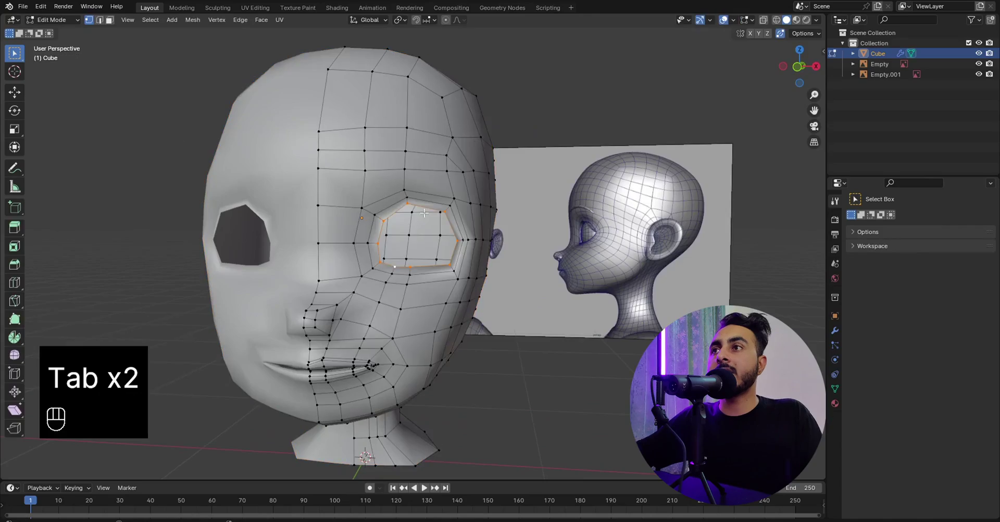
pyautogui.press('KP_3')
pyautogui.scroll(4, 397, 212)
pyautogui.keyDown('shift'); pyautogui.moveTo(397, 212); pyautogui.dragTo(397, 258, button='middle'); pyautogui.keyUp('shift')
pyautogui.moveTo(397, 258); pyautogui.dragTo(553, 302, button='middle')
pyautogui.scroll(-3, 441, 293)
pyautogui.press('Tab')
pyautogui.press('KP_1')
pyautogui.press('q')
pyautogui.click(426, 245)
pyautogui.scroll(-5, 426, 245)
pyautogui.press('q')
pyautogui.click(460, 281)
# In wireframe side view, sculpt the back of the head onto the reference outline with the Grab brush.
pyautogui.scroll(3, 415, 295)
pyautogui.press('Tab')
pyautogui.press('KP_3')
pyautogui.press('z')
pyautogui.keyDown('shift'); pyautogui.moveTo(546, 257); pyautogui.dragTo(426, 253, button='middle'); pyautogui.keyUp('shift')
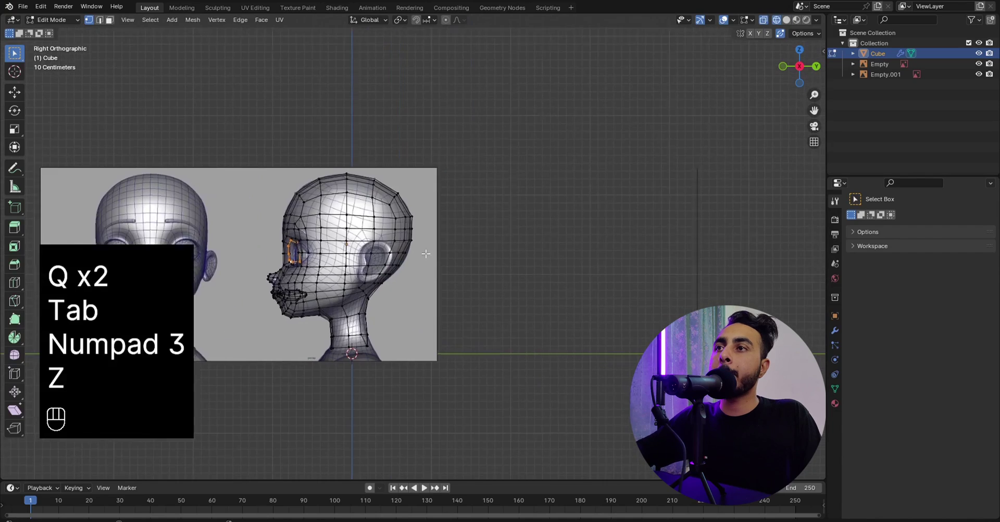
pyautogui.press('Tab')
pyautogui.scroll(5, 417, 281)
pyautogui.press('g')
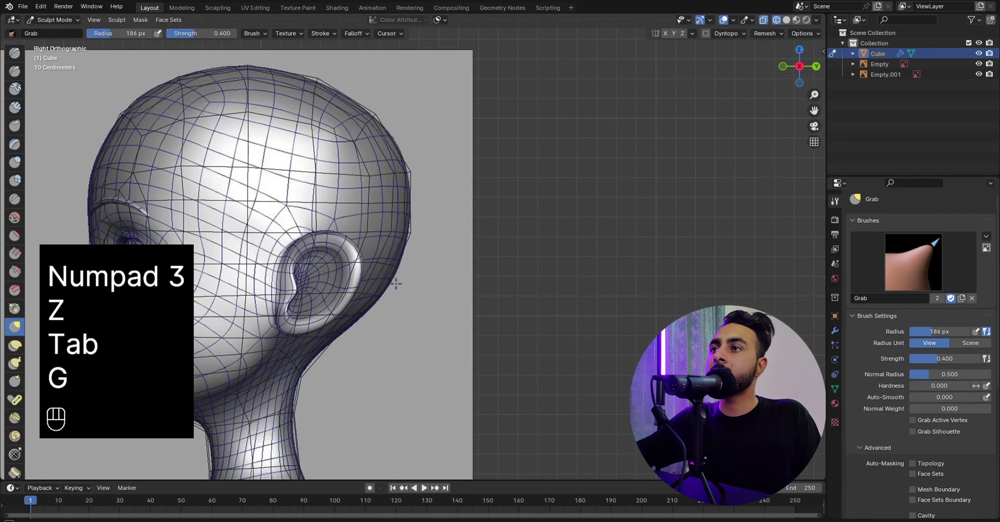
pyautogui.moveTo(404, 230); pyautogui.dragTo(401, 234)
pyautogui.keyDown('shift'); pyautogui.moveTo(401, 234); pyautogui.dragTo(431, 225, button='middle'); pyautogui.keyUp('shift')
pyautogui.keyDown('shift'); pyautogui.moveTo(394, 317); pyautogui.dragTo(417, 245, button='middle'); pyautogui.keyUp('shift')
pyautogui.keyDown('shift'); pyautogui.moveTo(375, 282); pyautogui.dragTo(395, 232, button='middle'); pyautogui.keyUp('shift')
pyautogui.scroll(4, 394, 232)
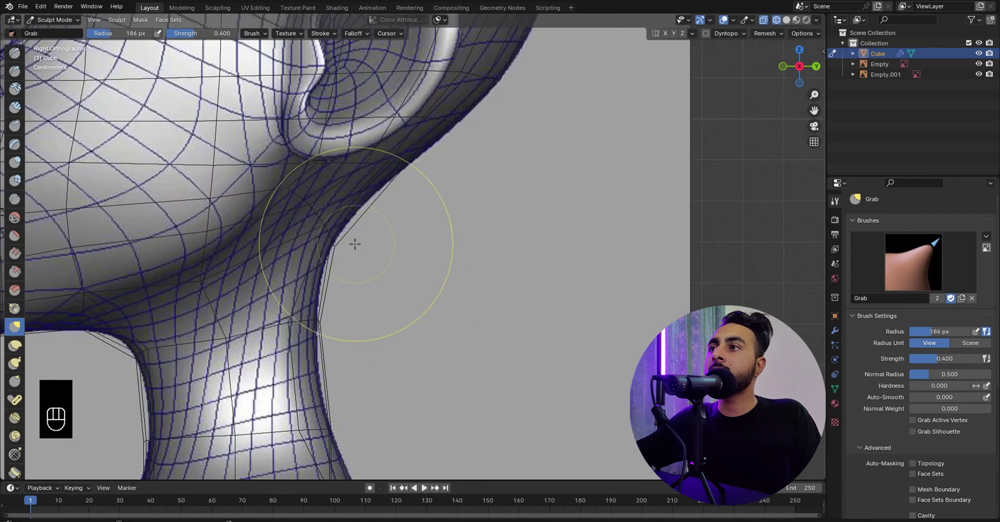
pyautogui.scroll(-1, 319, 280)
pyautogui.keyDown('shift'); pyautogui.moveTo(319, 279); pyautogui.dragTo(365, 235, button='middle'); pyautogui.keyUp('shift')
pyautogui.scroll(-1, 366, 237)
pyautogui.keyDown('shift'); pyautogui.moveTo(275, 341); pyautogui.dragTo(334, 284, button='middle'); pyautogui.keyUp('shift')
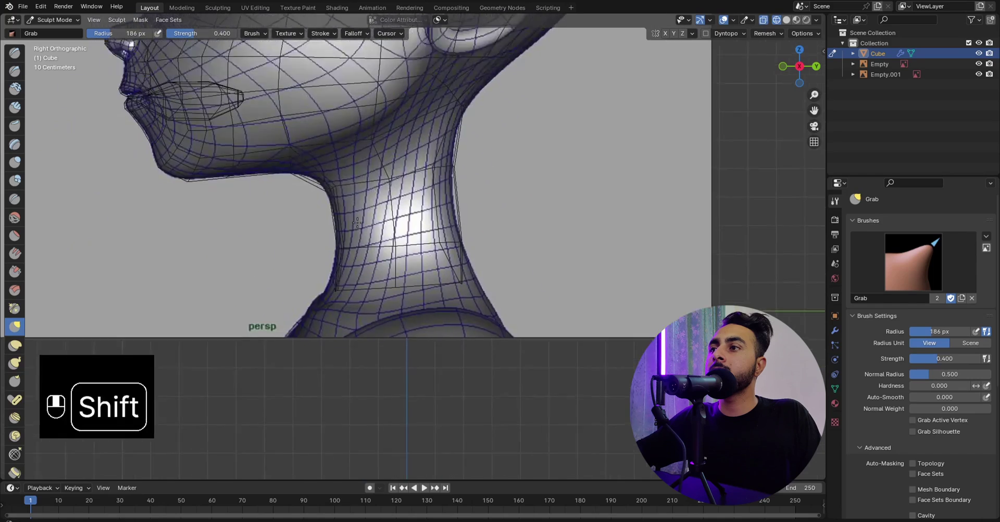
# Move and rotate the front vertices of the neck base in edit mode to follow the reference throat line.
pyautogui.scroll(4, 335, 283)
pyautogui.press('Tab')
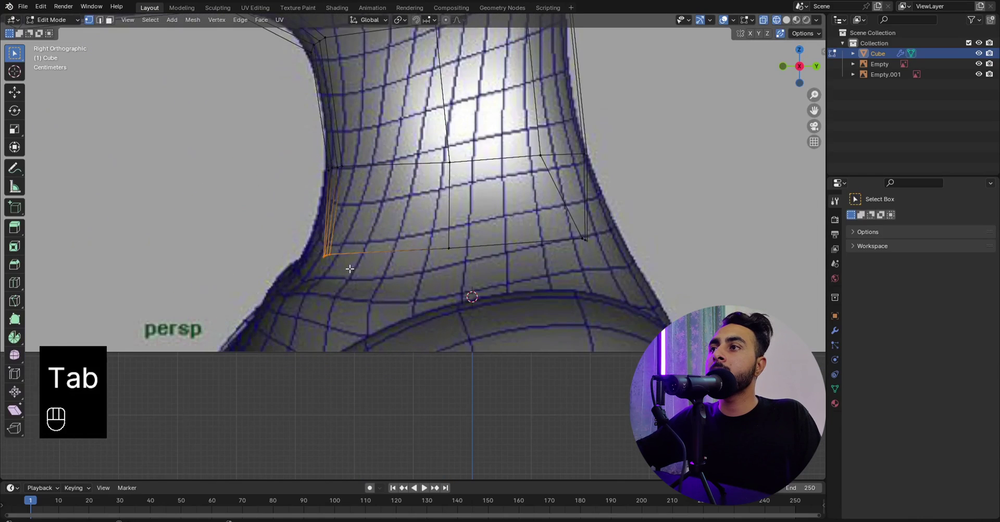
pyautogui.press('g')
pyautogui.click(322, 267)
pyautogui.press('r')
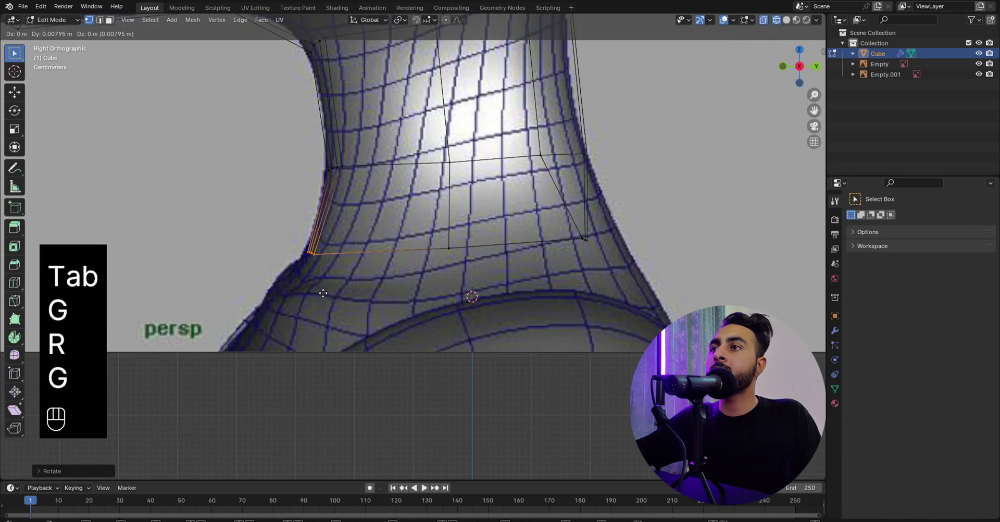
pyautogui.click(321, 292)
# Rotate and move the rear vertices of the neck base to the reference outline, including the inner vertex beside them.
pyautogui.press('r')
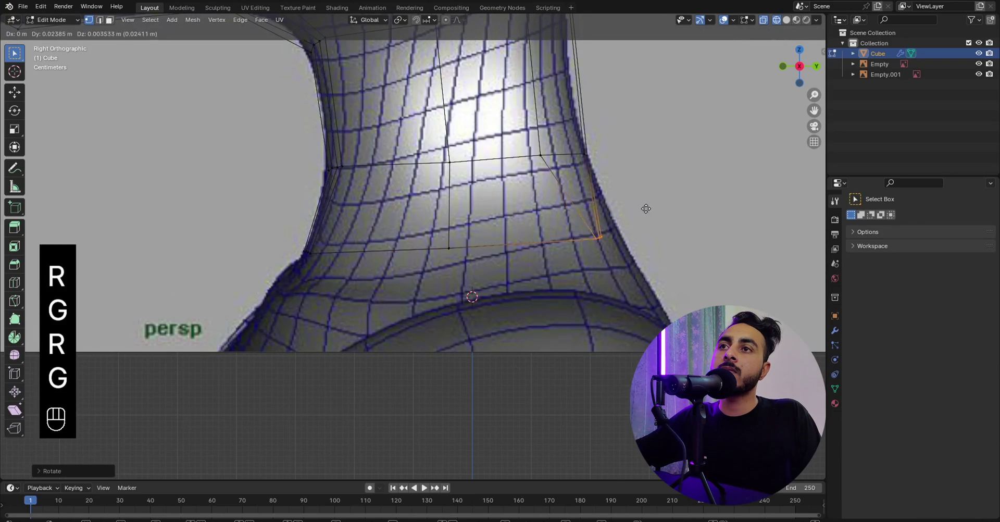
pyautogui.click(645, 214)
pyautogui.press('g')
pyautogui.click(619, 238)
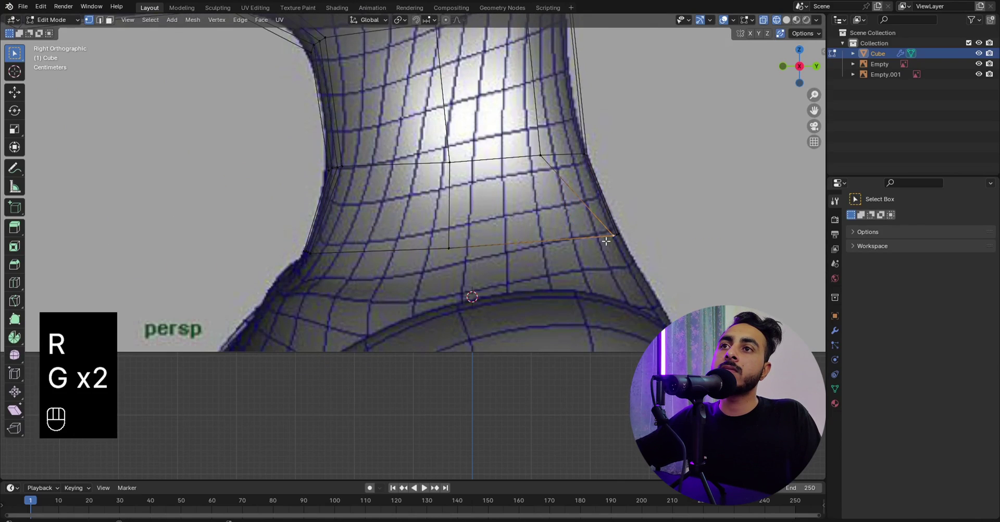
pyautogui.press('g')
pyautogui.click(559, 247)
# Fit the vertices at the nape, higher up the back of the neck, to the reference outline.
pyautogui.scroll(-1, 527, 104)
pyautogui.keyDown('shift'); pyautogui.moveTo(524, 86); pyautogui.dragTo(514, 228, button='middle'); pyautogui.keyUp('shift')
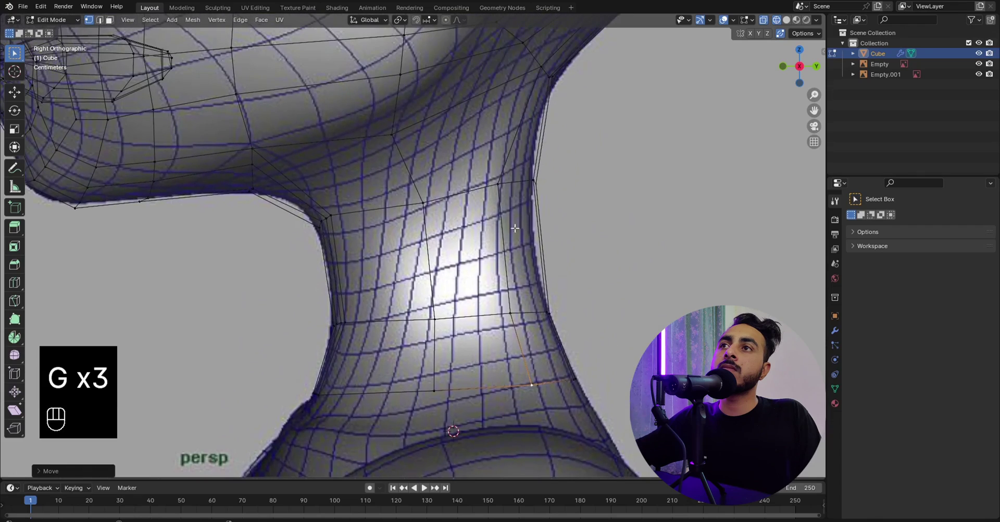
pyautogui.press('g')
pyautogui.click(558, 211)
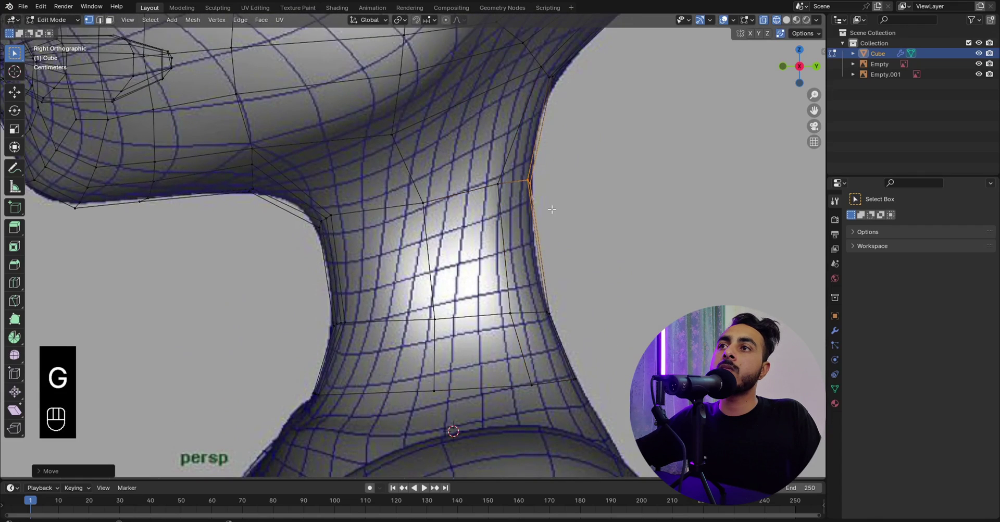
pyautogui.press('g')
pyautogui.click(556, 210)
pyautogui.press('g')
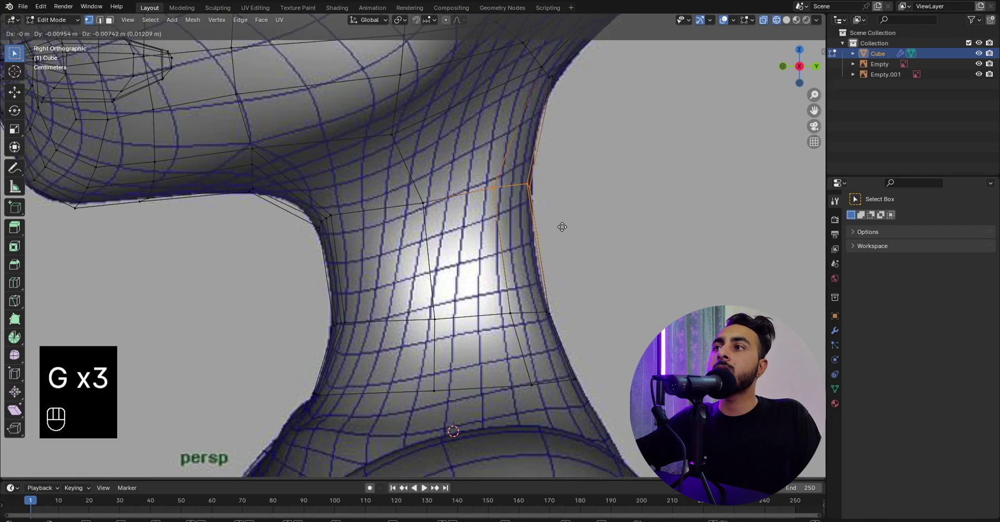
pyautogui.click(563, 227)
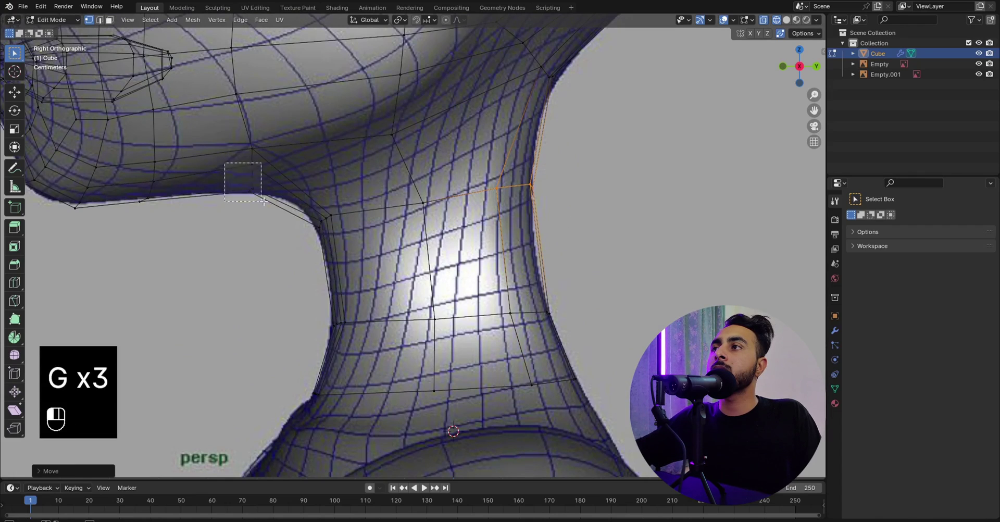
# Scale the under-jaw vertices along Y to align them and move the lowest chin vertex onto the reference outline.
pyautogui.press('s')
pyautogui.press('y')
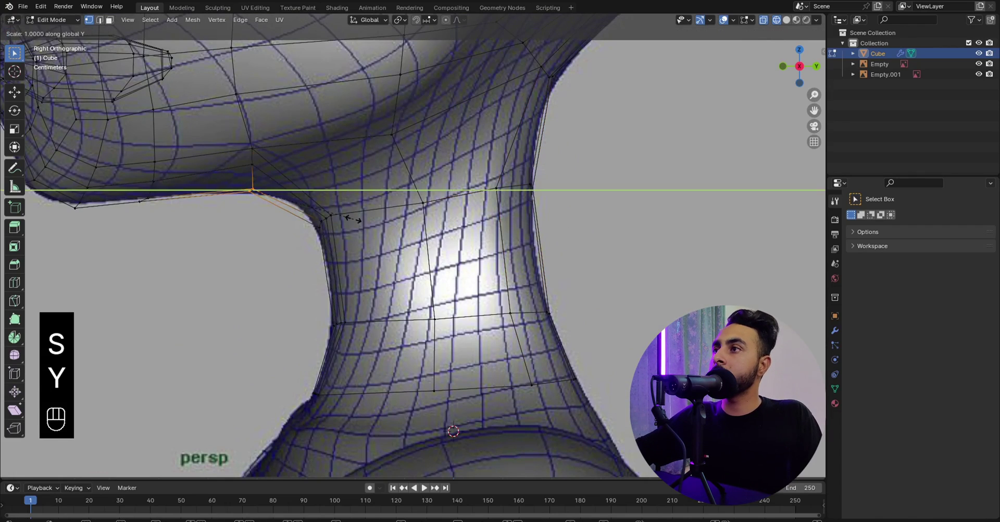
pyautogui.click(294, 209)
pyautogui.keyDown('shift'); pyautogui.moveTo(55, 198); pyautogui.dragTo(303, 236, button='middle'); pyautogui.keyUp('shift')
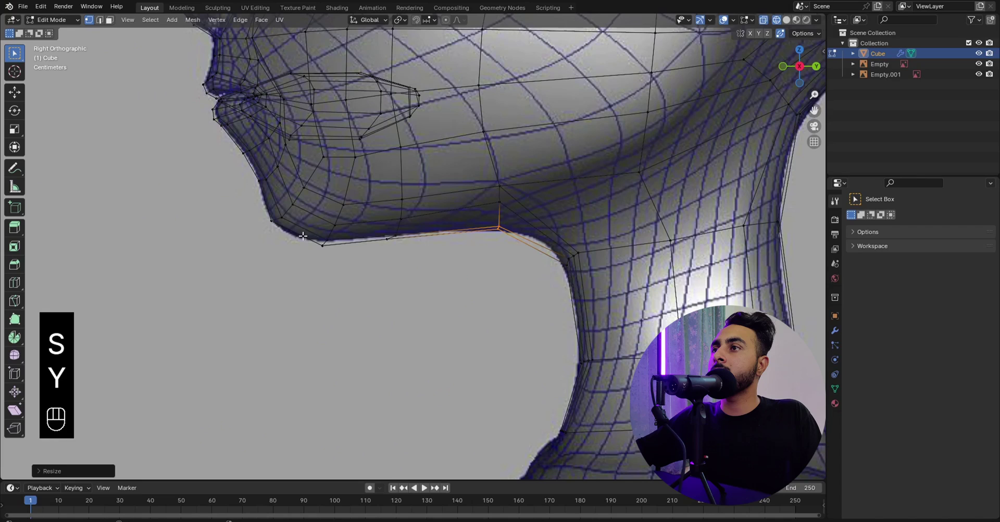
pyautogui.press('g')
pyautogui.click(333, 249)
pyautogui.press('z')
pyautogui.click(451, 226)
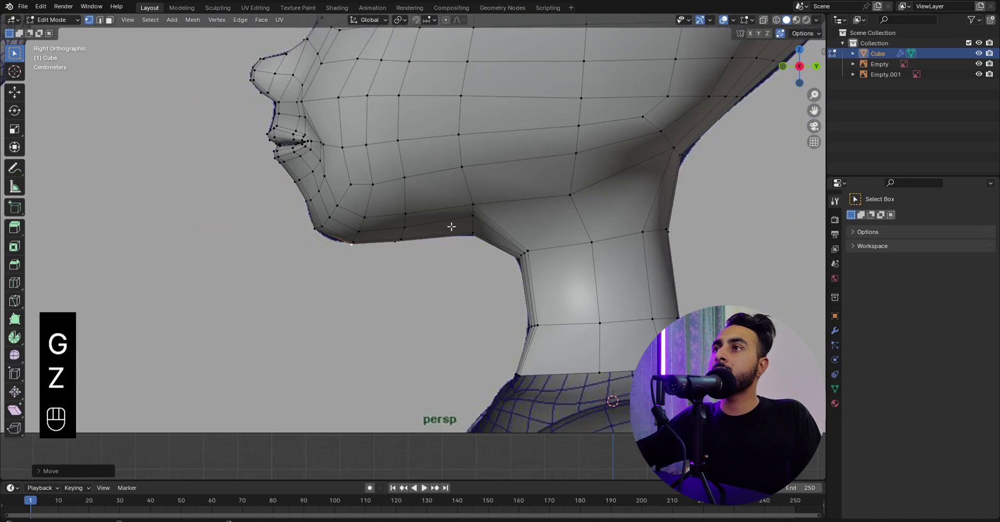
# Apply the head's object transform in object mode and return to editing the mesh in front view.
pyautogui.press('KP_1')
pyautogui.press('Tab')
pyautogui.scroll(-5, 473, 188)
pyautogui.hotkey('ctrl', 'a')
pyautogui.click(476, 187)
pyautogui.press('Tab')
pyautogui.keyDown('shift'); pyautogui.moveTo(450, 205); pyautogui.dragTo(457, 244, button='middle'); pyautogui.keyUp('shift')
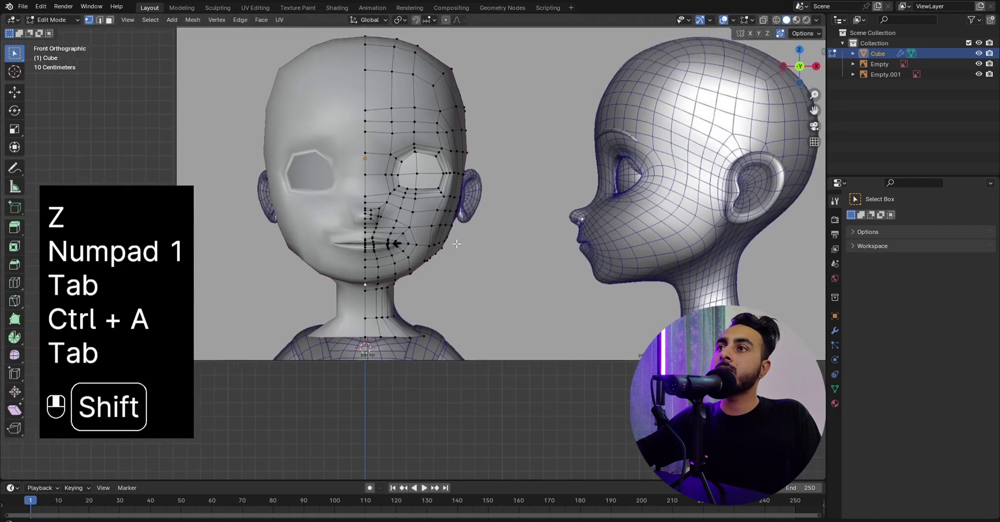
pyautogui.scroll(4, 456, 243)
pyautogui.press('Tab')
pyautogui.moveTo(469, 283)
pyautogui.mouseDown(button='middle')
pyautogui.moveTo(453, 223)
pyautogui.moveTo(169, 114)
pyautogui.mouseUp(button='middle')
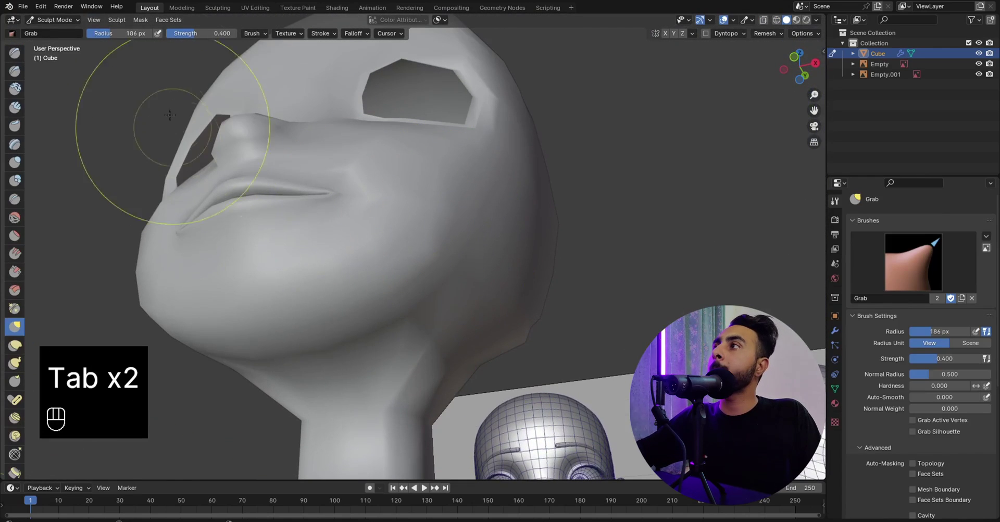
pyautogui.click(15, 53)
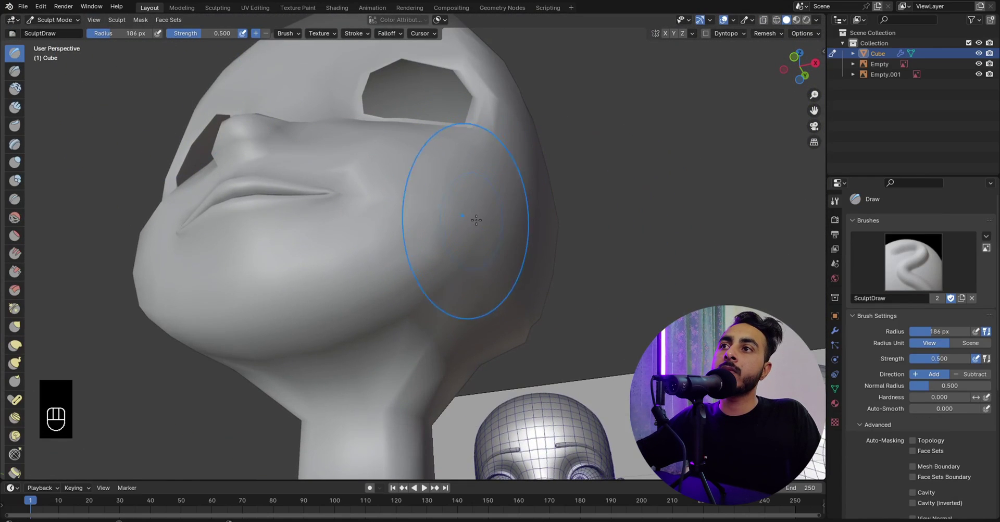
pyautogui.press('KP_1')
pyautogui.press('Tab')
pyautogui.press('Tab')
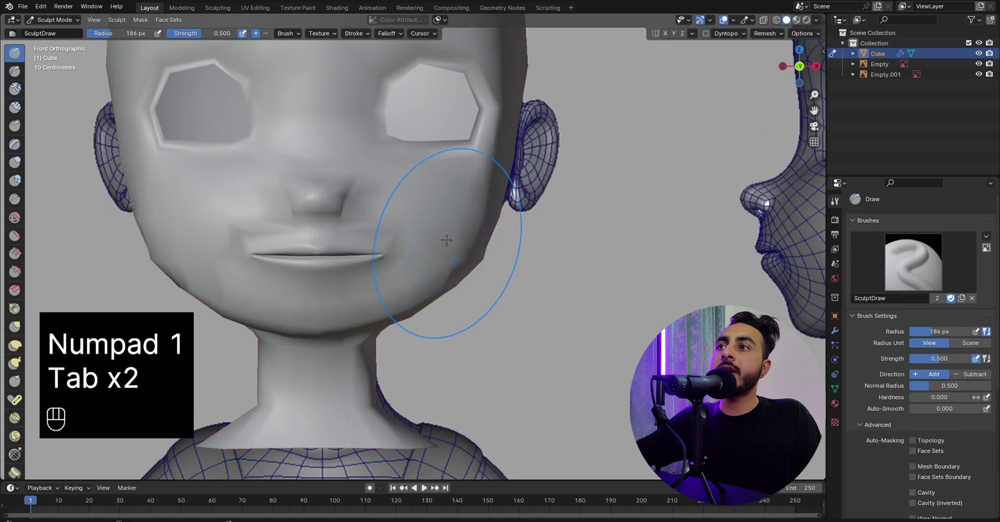
pyautogui.scroll(3, 455, 186)
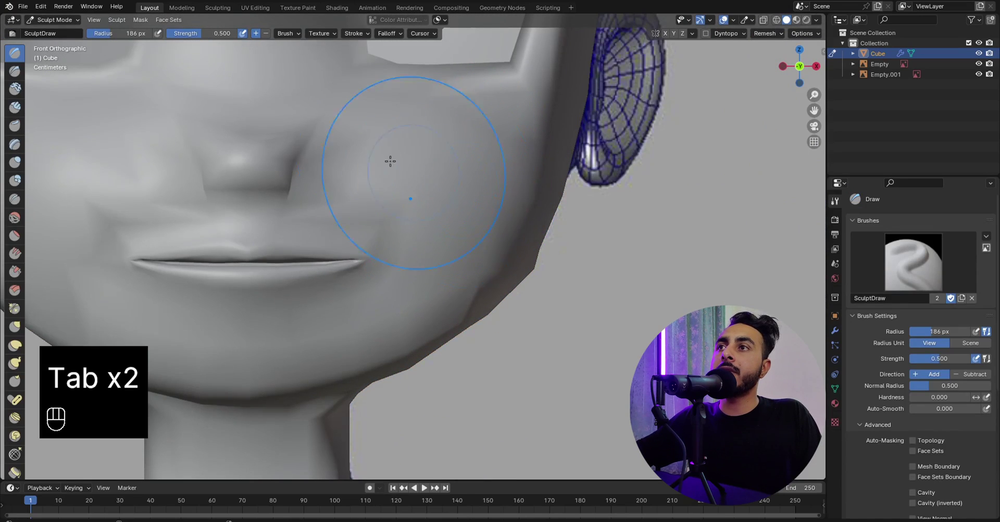
pyautogui.scroll(-3, 472, 222)
pyautogui.press('Tab')
# Apply the head's object transform and enable Auto Smooth on its normals with an angle of 60°.
pyautogui.scroll(-3, 497, 234)
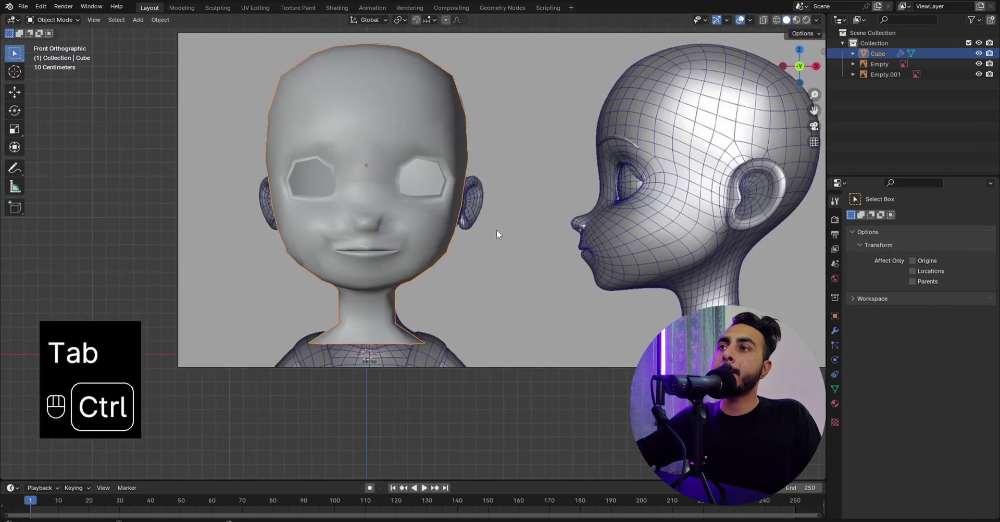
pyautogui.hotkey('ctrl', 'a')
pyautogui.click(498, 230)
pyautogui.click(835, 388)
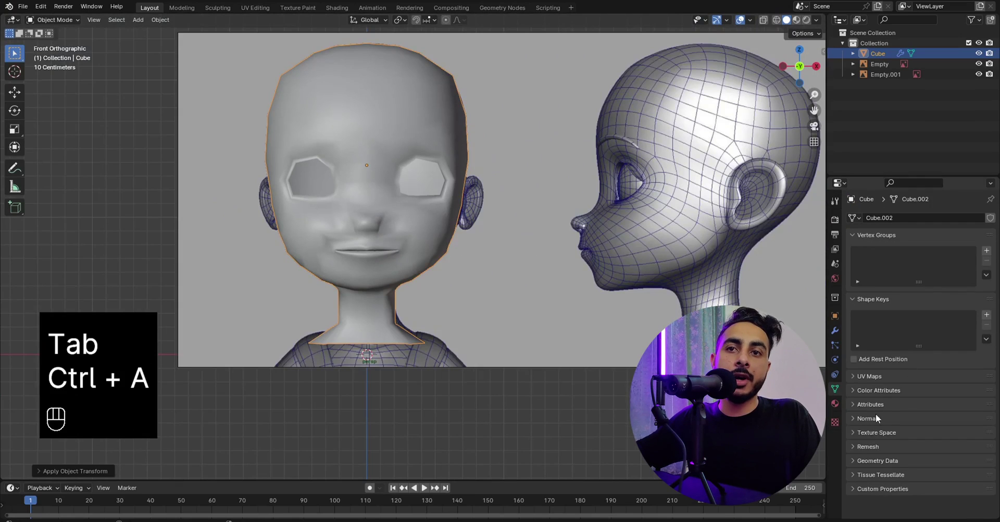
pyautogui.click(908, 434)
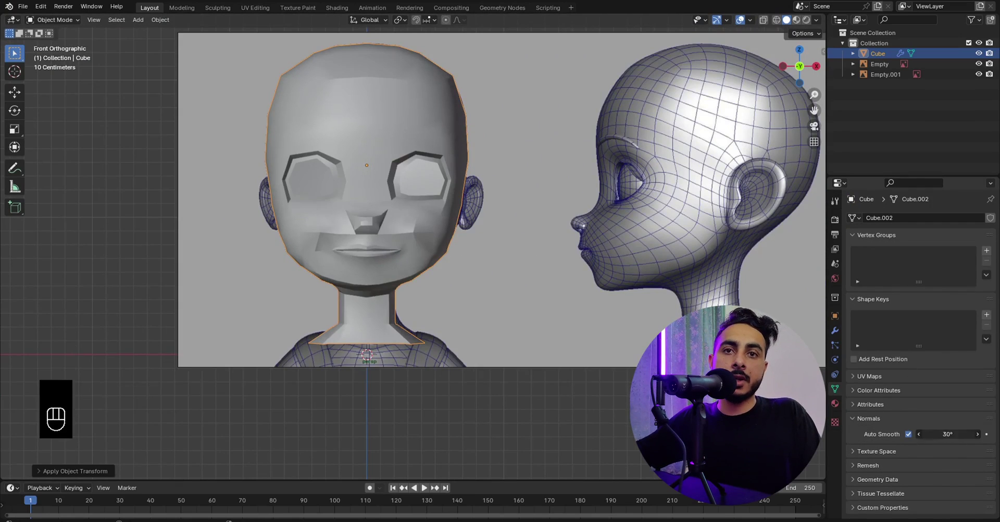
pyautogui.click(936, 431)
pyautogui.press('Return')
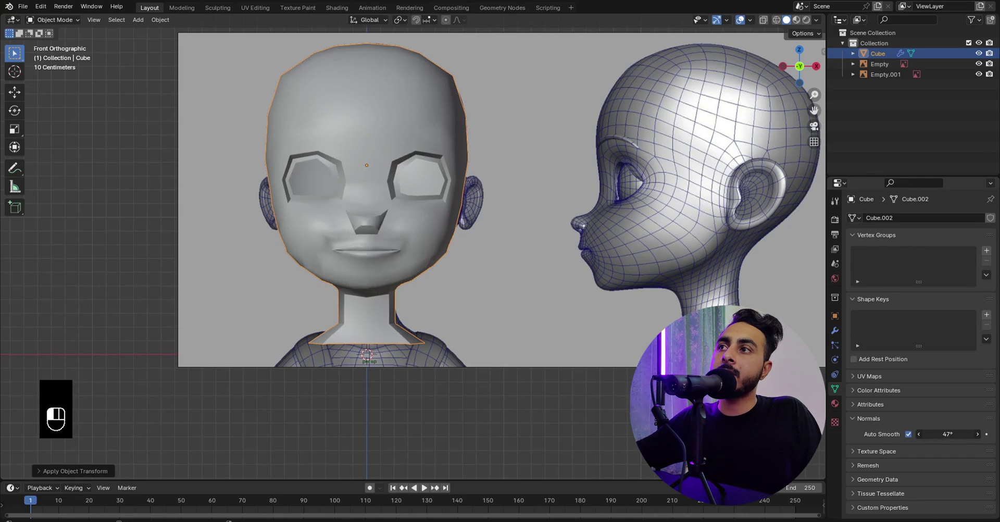
# Delete the edge running from the cheek vertex outside the mouth corner to the neighbouring vertex above the upper lip.
pyautogui.moveTo(404, 260); pyautogui.dragTo(372, 229, button='middle')
pyautogui.press('Tab')
pyautogui.scroll(4, 432, 222)
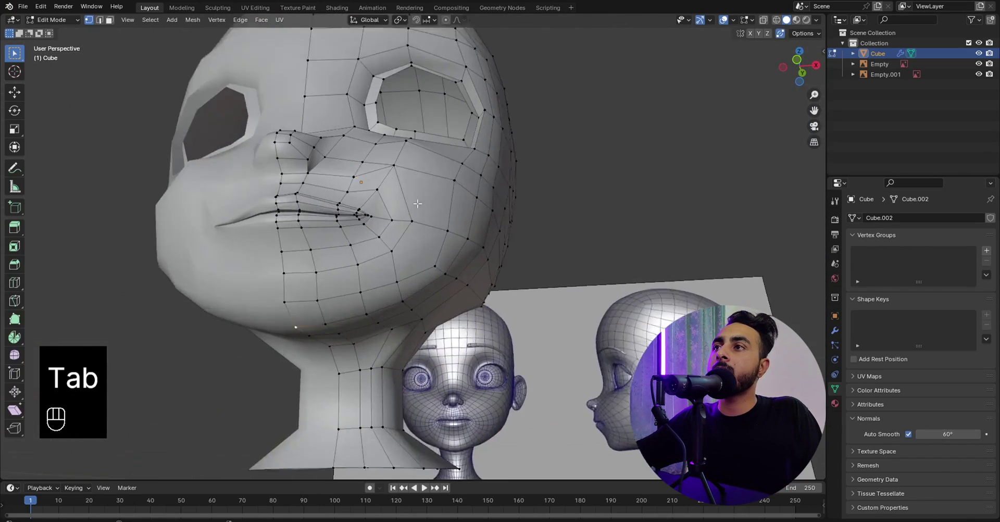
pyautogui.click(432, 222)
pyautogui.moveTo(431, 222); pyautogui.dragTo(371, 203, button='middle')
pyautogui.moveTo(370, 203); pyautogui.dragTo(443, 284, button='middle')
pyautogui.click(442, 232)
pyautogui.scroll(4, 444, 284)
pyautogui.press('KP_1')
pyautogui.scroll(2, 436, 316)
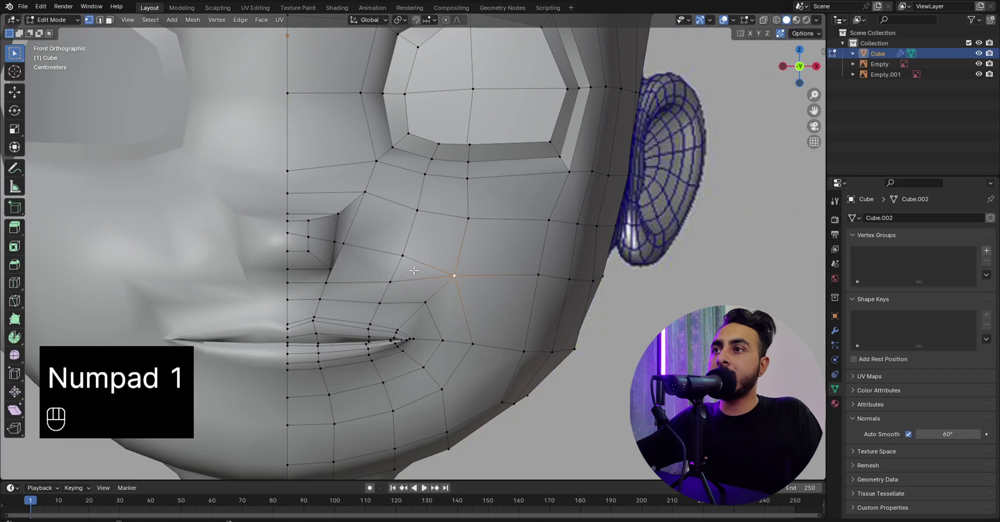
pyautogui.keyDown('shift'); pyautogui.click(396, 280); pyautogui.keyUp('shift')
pyautogui.press('x')
pyautogui.click(419, 283)
# Add a loop cut around the outside of the mouth corner and connect its upper end to the vertex above the lip.
pyautogui.hotkey('ctrl', 'r')
pyautogui.click(435, 291)
pyautogui.click(435, 292)
pyautogui.click(436, 289)
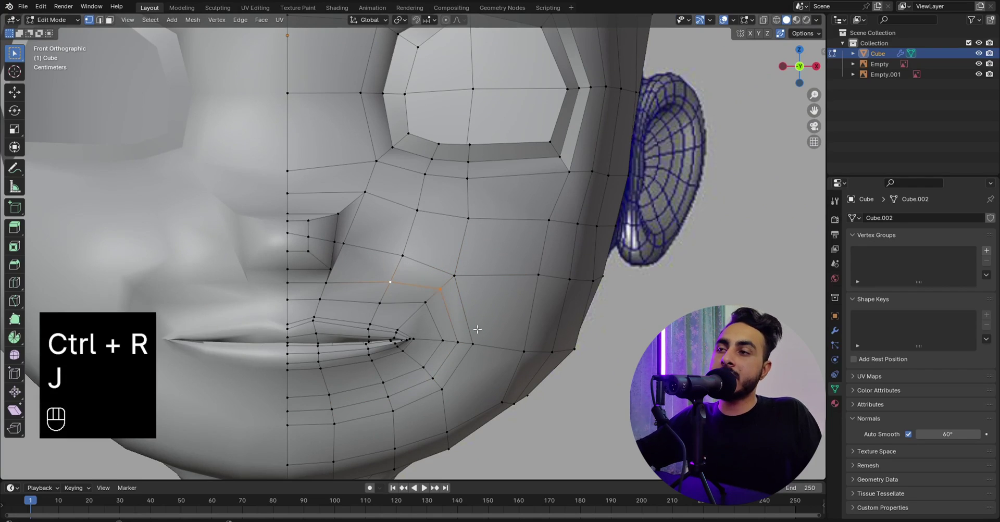
# Move the loop vertices above the mouth corner down and inward to even out the spacing.
pyautogui.keyDown('shift'); pyautogui.click(427, 303); pyautogui.keyUp('shift')
pyautogui.press('g')
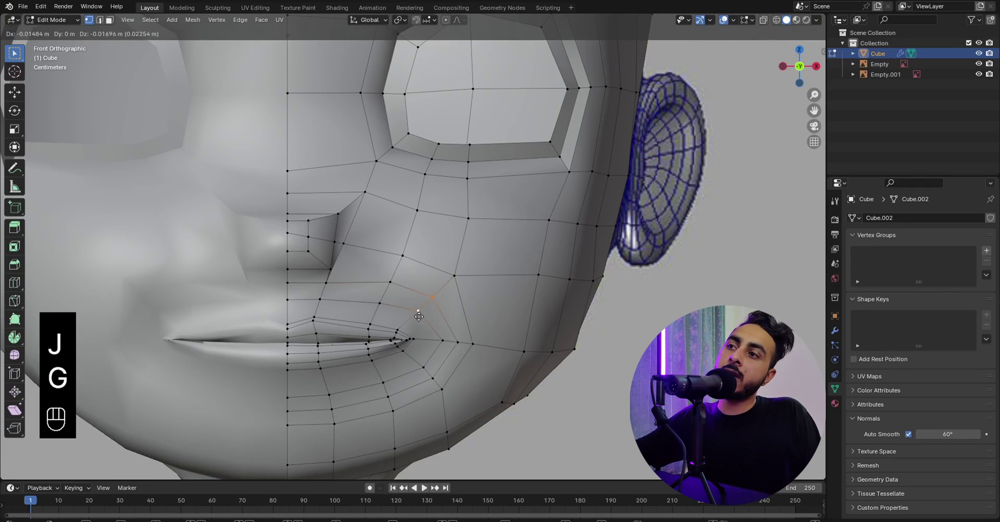
pyautogui.click(417, 317)
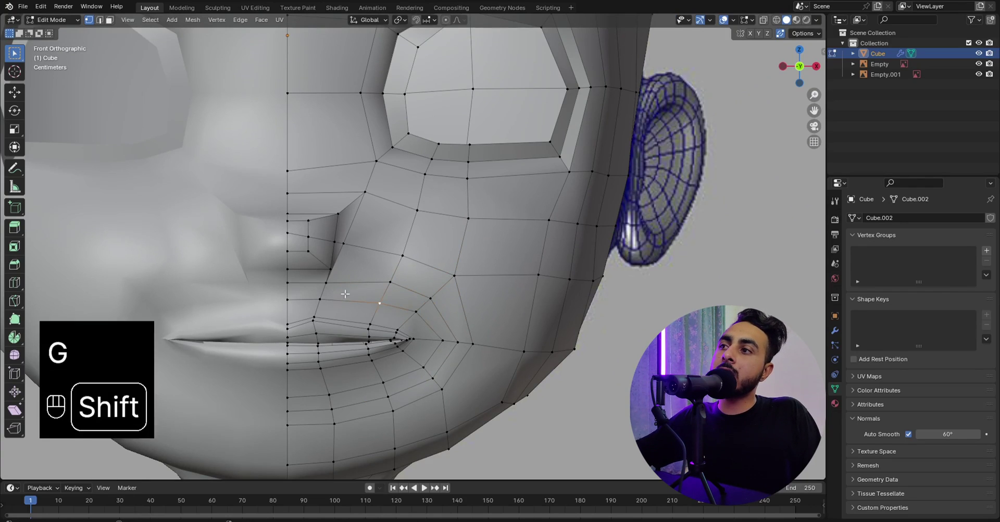
pyautogui.keyDown('shift'); pyautogui.moveTo(372, 300); pyautogui.dragTo(420, 281, button='middle'); pyautogui.keyUp('shift')
# Slide the vertex row below the lower lip closer to the lip and the vertex beside the mouth corner inward.
pyautogui.keyDown('ctrl'); pyautogui.click(290, 356); pyautogui.keyUp('ctrl')
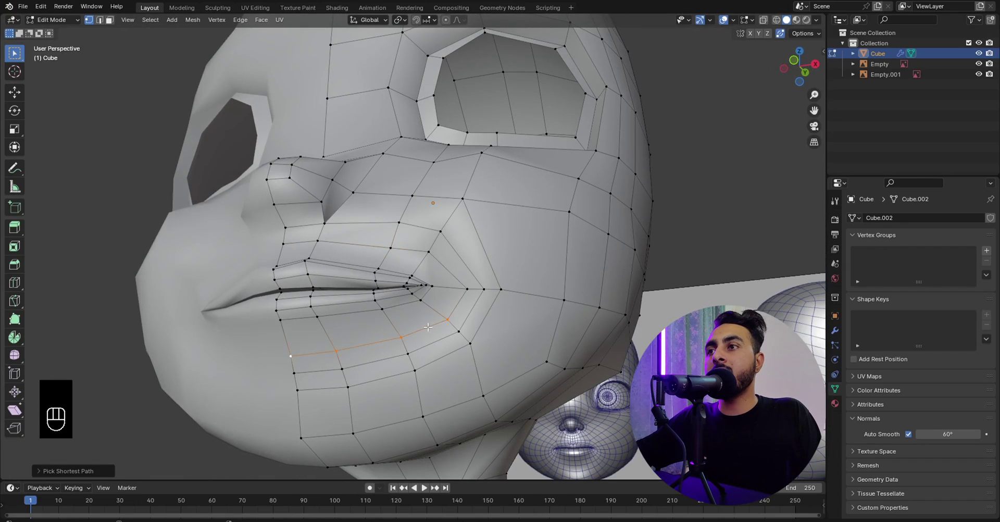
pyautogui.press('g')
pyautogui.press('g')
pyautogui.click(449, 291)
pyautogui.press('g')
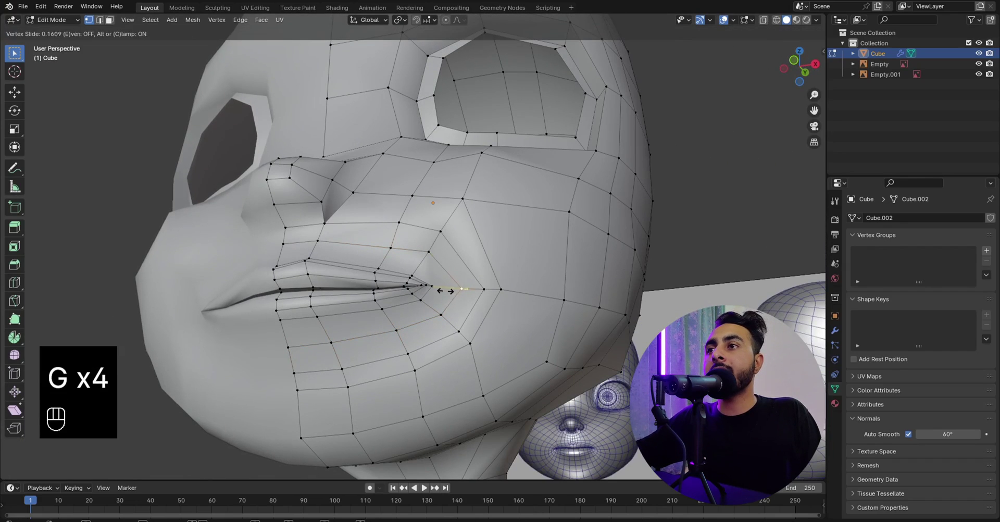
pyautogui.click(445, 290)
# Switch on the wireframe overlay in object mode and inspect the mouth from the front and at an angle.
pyautogui.press('KP_1')
pyautogui.press('Tab')
pyautogui.press('q')
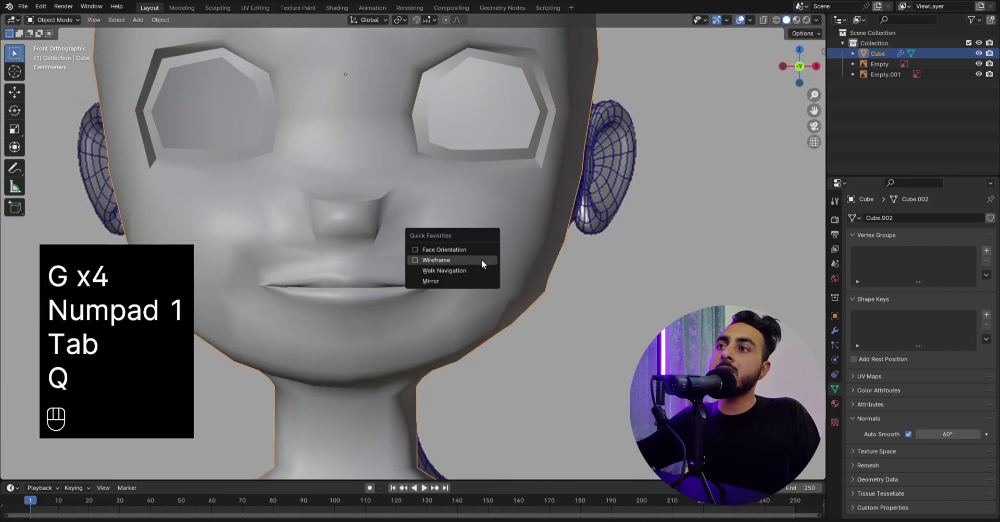
pyautogui.click(481, 259)
pyautogui.moveTo(481, 260); pyautogui.dragTo(390, 237, button='middle')
pyautogui.press('q')
pyautogui.click(404, 250)
pyautogui.press('q')
pyautogui.click(407, 267)
# Move the mouth-corner vertices along Y in edit mode.
pyautogui.press('Tab')
pyautogui.scroll(3, 417, 232)
pyautogui.click(437, 224)
pyautogui.moveTo(390, 237)
pyautogui.keyDown('shift'); pyautogui.mouseDown(button='middle')
pyautogui.moveTo(433, 191)
pyautogui.moveTo(381, 234)
pyautogui.mouseUp(button='middle'); pyautogui.keyUp('shift')
pyautogui.scroll(2, 401, 224)
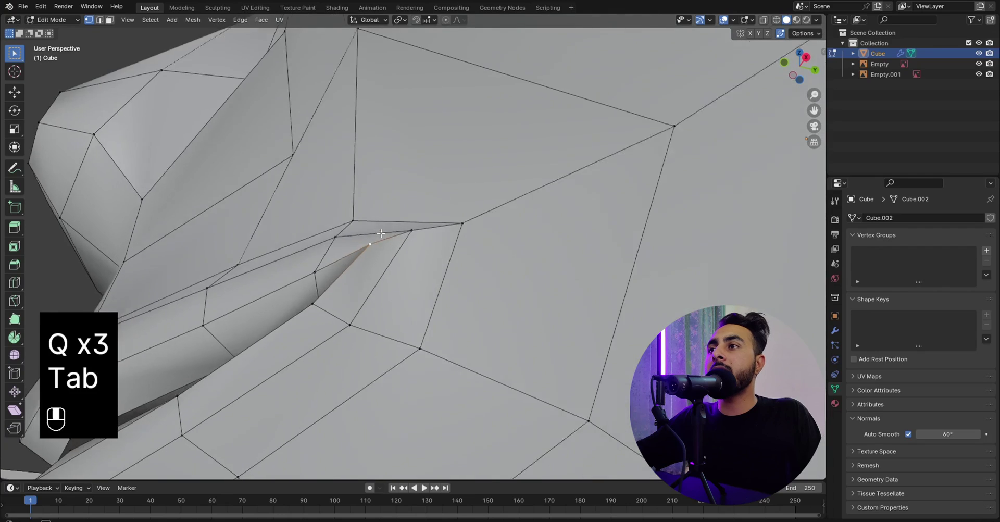
pyautogui.press('g')
pyautogui.press('y')
pyautogui.click(443, 268)
# Reposition and rotate the mouth-corner vertices in front view.
pyautogui.press('KP_1')
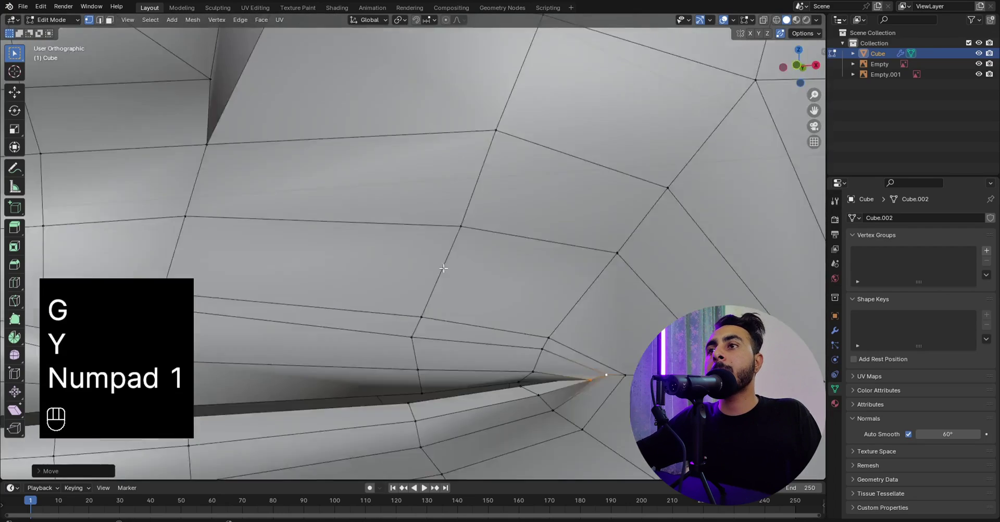
pyautogui.keyDown('shift'); pyautogui.moveTo(544, 346); pyautogui.dragTo(468, 249, button='middle'); pyautogui.keyUp('shift')
pyautogui.scroll(2, 469, 250)
pyautogui.press('g')
pyautogui.click(590, 338)
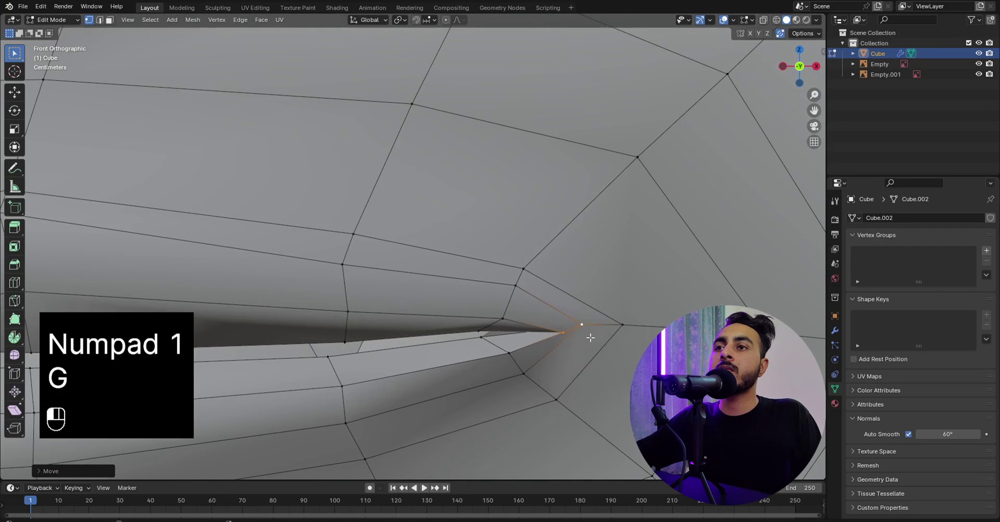
pyautogui.press('r')
pyautogui.click(586, 333)
# Select the four lip vertices just inside the mouth corner and move them slightly back along Y.
pyautogui.moveTo(586, 332); pyautogui.dragTo(390, 222, button='middle')
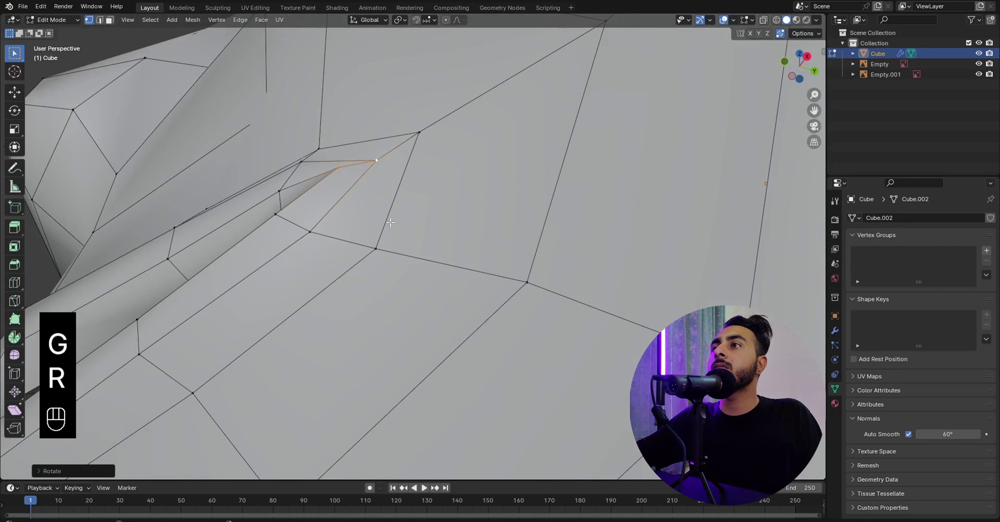
pyautogui.click(279, 214)
pyautogui.keyDown('shift'); pyautogui.click(281, 193); pyautogui.keyUp('shift')
pyautogui.press('g')
pyautogui.press('y')
pyautogui.rightClick(308, 194)
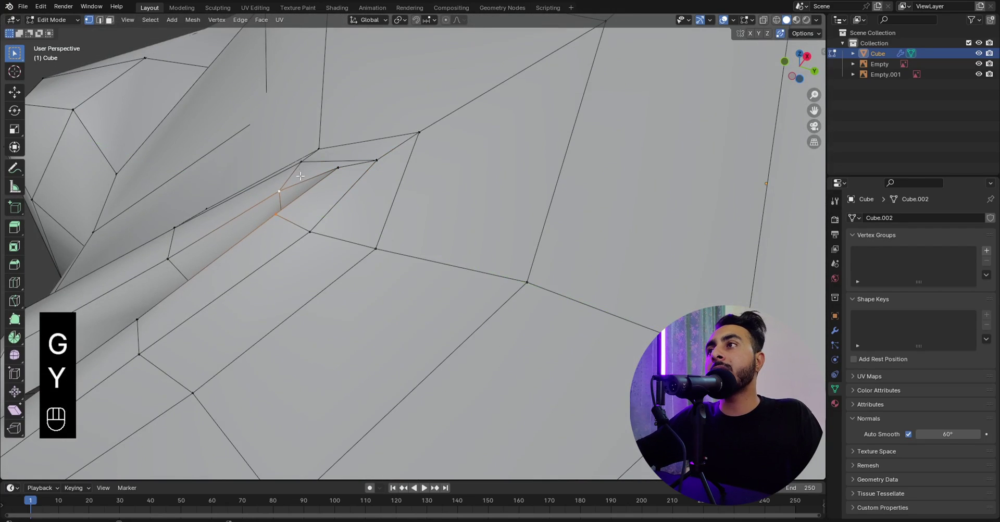
pyautogui.keyDown('shift'); pyautogui.click(302, 163); pyautogui.keyUp('shift')
pyautogui.keyDown('shift'); pyautogui.click(311, 223); pyautogui.keyUp('shift')
pyautogui.press('g')
pyautogui.press('y')
pyautogui.click(319, 225)
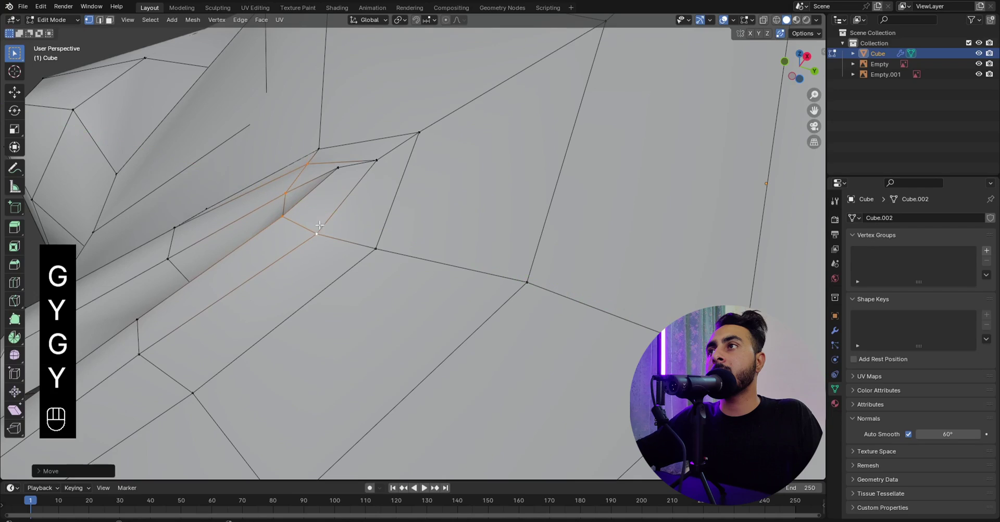
# Move the inner-edge vertex of the lower lip upward in front view to narrow the mouth gap.
pyautogui.moveTo(335, 134); pyautogui.dragTo(406, 229, button='middle')
pyautogui.press('KP_1')
pyautogui.press('Tab')
pyautogui.press('Tab')
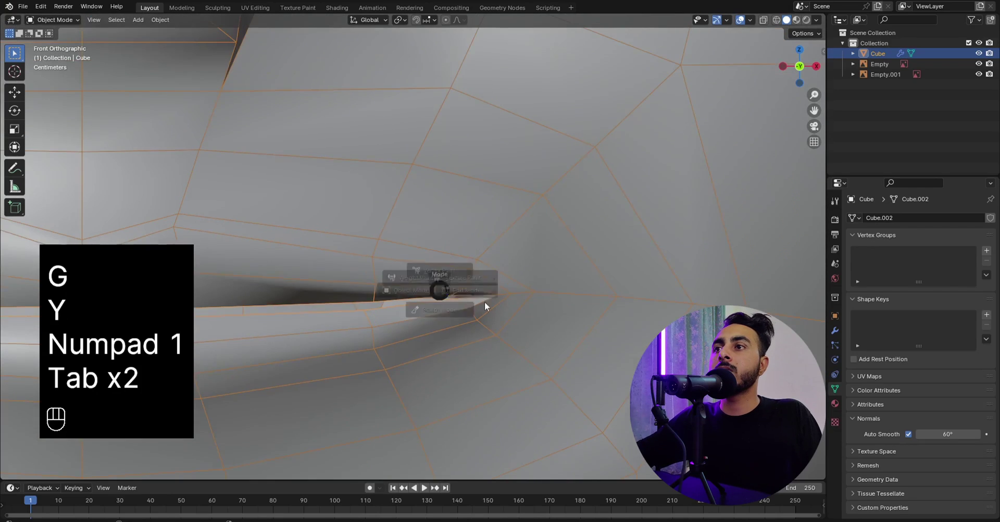
pyautogui.keyDown('shift'); pyautogui.moveTo(477, 327); pyautogui.dragTo(489, 287, button='middle'); pyautogui.keyUp('shift')
pyautogui.scroll(2, 489, 287)
pyautogui.press('g')
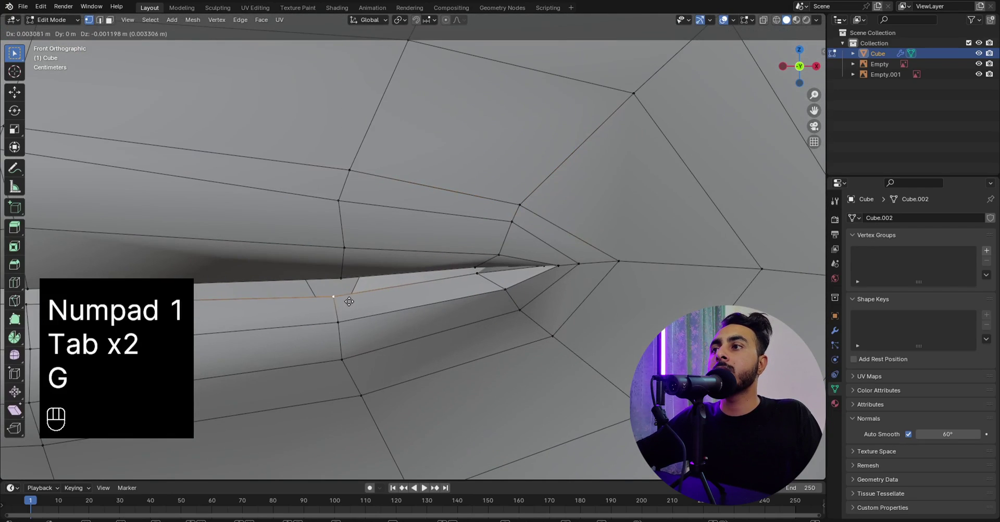
pyautogui.click(337, 281)
# Select the vertices along the lower lip's inner edge and adjust their height along Z.
pyautogui.keyDown('shift'); pyautogui.moveTo(338, 281); pyautogui.dragTo(493, 260, button='middle'); pyautogui.keyUp('shift')
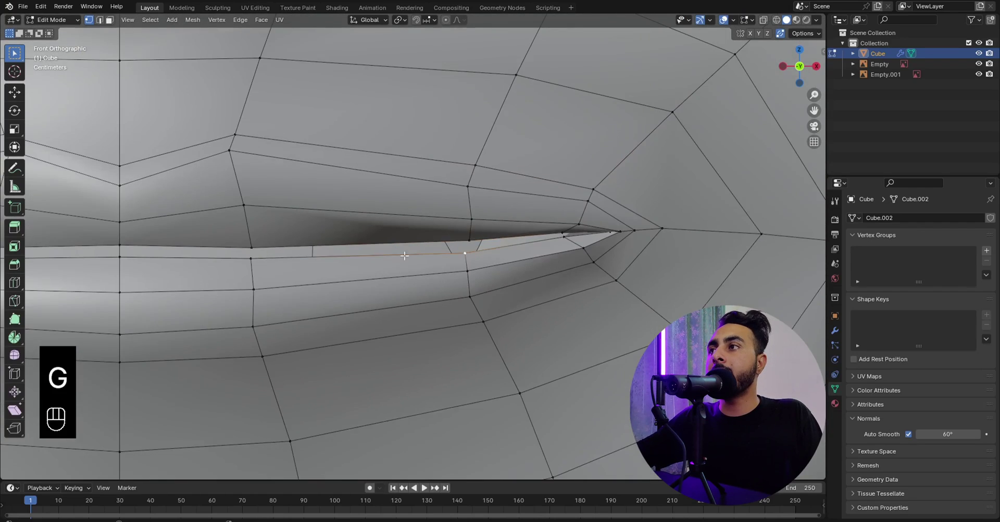
pyautogui.scroll(-3, 404, 255)
pyautogui.keyDown('ctrl'); pyautogui.click(319, 254); pyautogui.keyUp('ctrl')
pyautogui.press('g')
pyautogui.press('z')
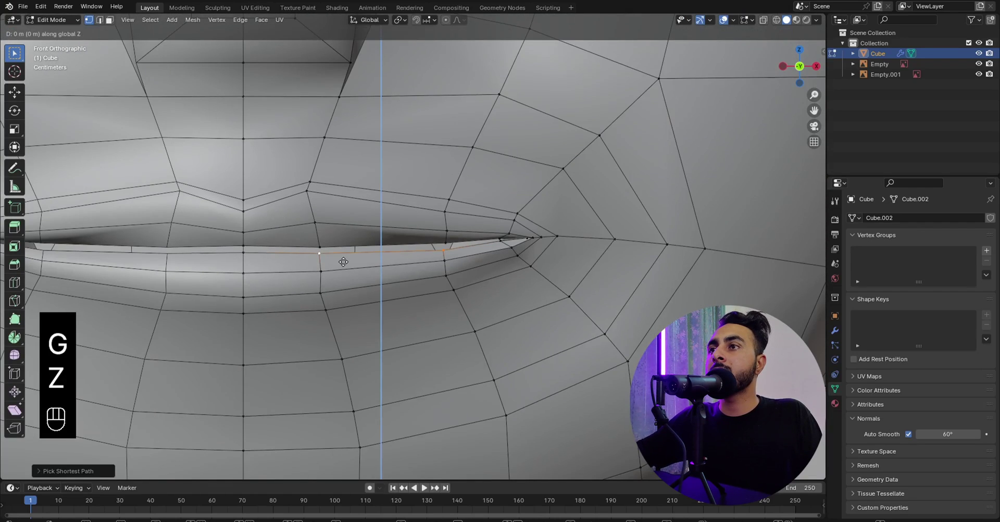
pyautogui.click(344, 260)
# Select the inner-edge vertices of the upper lip and move them down along Z toward the lower lip.
pyautogui.keyDown('shift'); pyautogui.click(443, 241); pyautogui.keyUp('shift')
pyautogui.scroll(3, 447, 243)
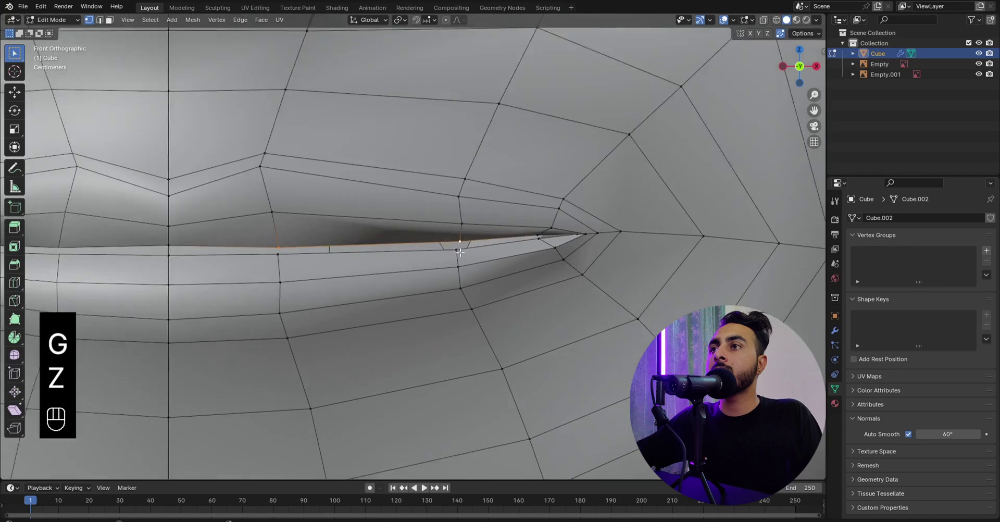
pyautogui.press('g')
pyautogui.press('z')
pyautogui.click(461, 256)
# Move the lower lip's inner vertex beside the mouth corner horizontally toward the corner.
pyautogui.scroll(-2, 454, 256)
pyautogui.keyDown('shift'); pyautogui.moveTo(541, 240); pyautogui.dragTo(453, 242, button='middle'); pyautogui.keyUp('shift')
pyautogui.scroll(4, 453, 242)
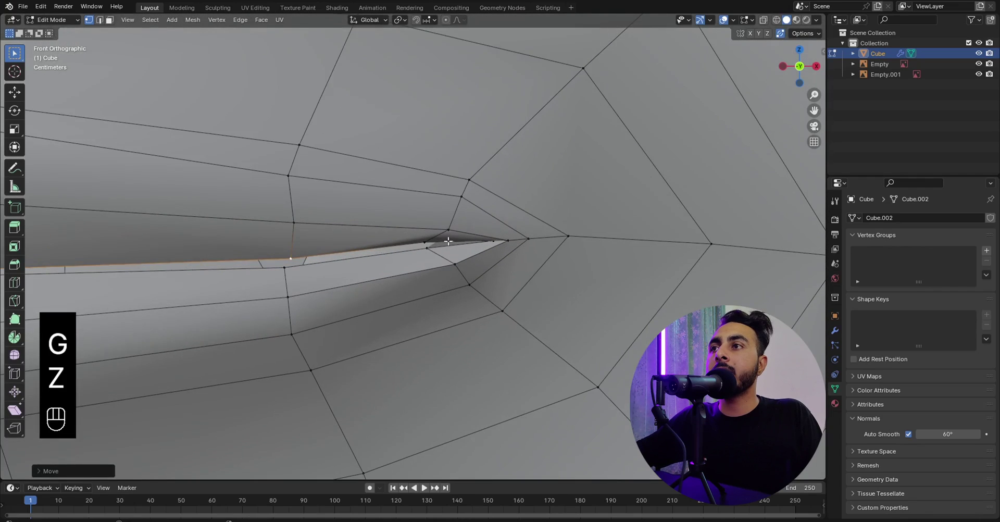
pyautogui.click(447, 235)
pyautogui.press('g')
pyautogui.rightClick(433, 245)
pyautogui.click(431, 246)
pyautogui.press('g')
pyautogui.rightClick(442, 243)
pyautogui.press('g')
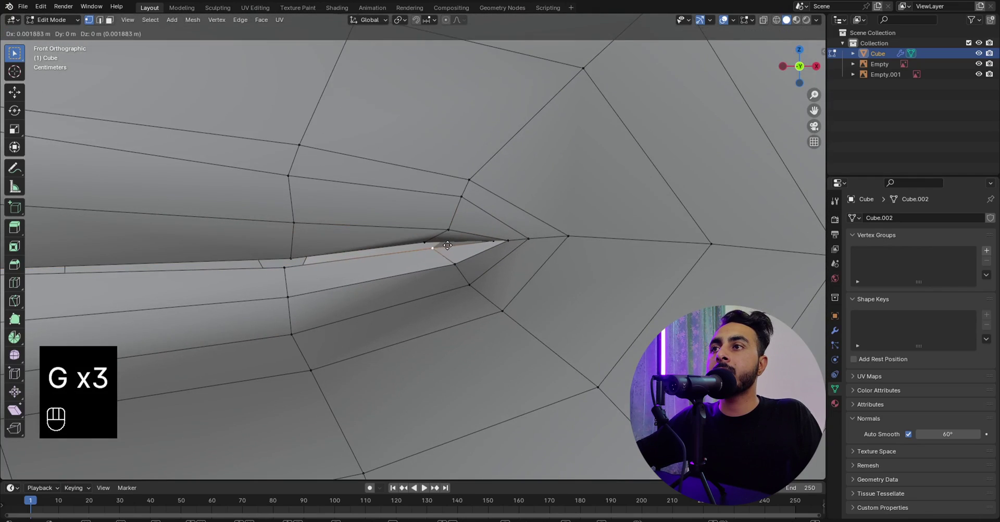
pyautogui.click(443, 244)
# Move the upper lip's inner vertex beside the mouth corner outward to line up with the one below.
pyautogui.click(435, 243)
pyautogui.press('g')
pyautogui.rightClick(436, 243)
pyautogui.click(426, 243)
pyautogui.press('g')
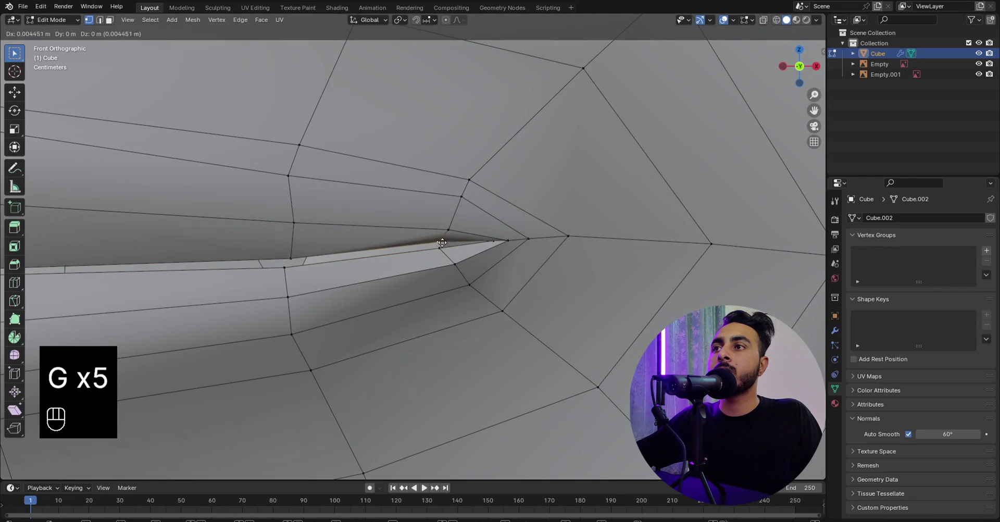
pyautogui.click(440, 245)
# Nudge the lower lip's inner vertex midway to the corner up and outward to sit under its upper-lip counterpart.
pyautogui.scroll(-3, 427, 248)
pyautogui.scroll(-2, 420, 251)
pyautogui.keyDown('shift'); pyautogui.moveTo(351, 247); pyautogui.dragTo(462, 222, button='middle'); pyautogui.keyUp('shift')
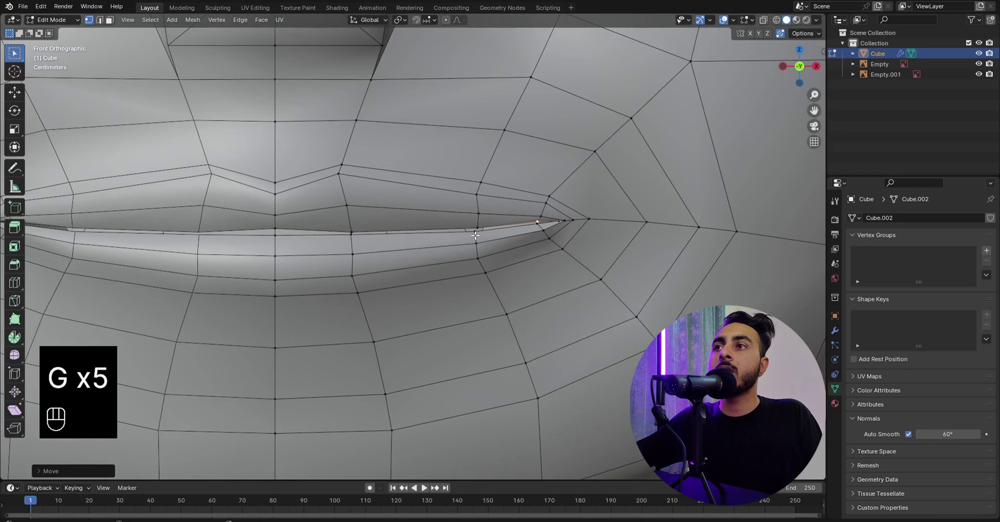
pyautogui.scroll(3, 492, 229)
pyautogui.scroll(4, 486, 198)
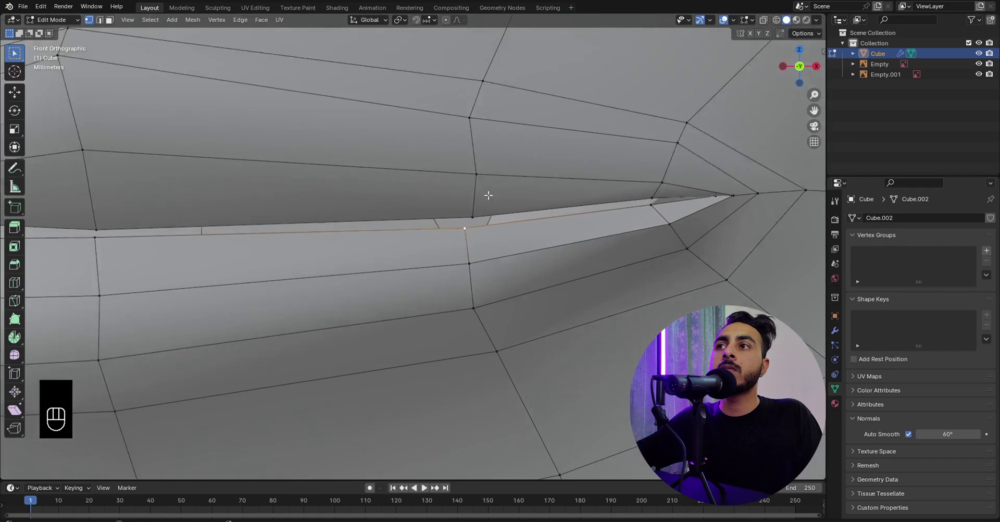
pyautogui.press('g')
pyautogui.click(483, 217)
pyautogui.click(483, 217)
pyautogui.press('g')
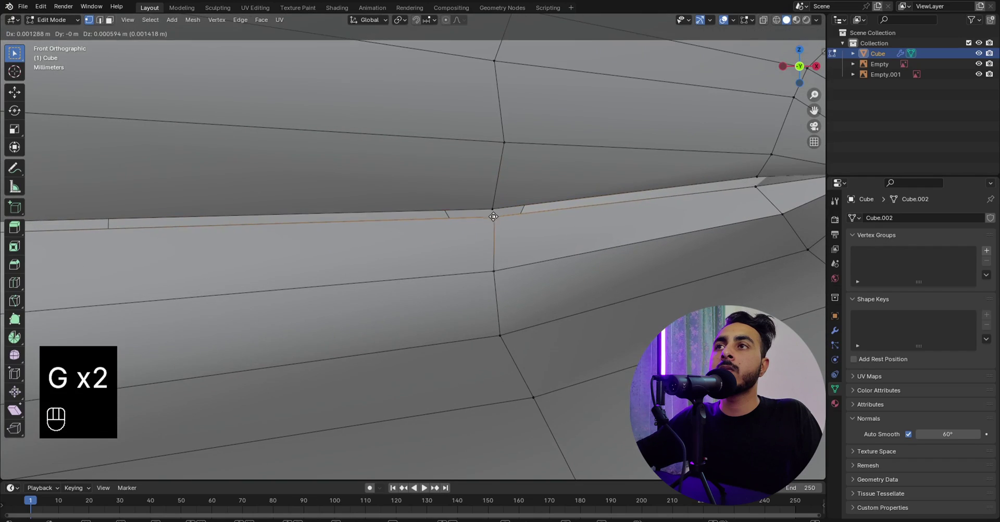
pyautogui.click(491, 216)
# Adjust the upper lip's outer-side vertex midway to the mouth corner, directly above the inner-lip vertex.
pyautogui.scroll(-5, 480, 190)
pyautogui.keyDown('shift'); pyautogui.moveTo(461, 197); pyautogui.dragTo(458, 205, button='middle'); pyautogui.keyUp('shift')
pyautogui.keyDown('shift'); pyautogui.click(451, 212); pyautogui.keyUp('shift')
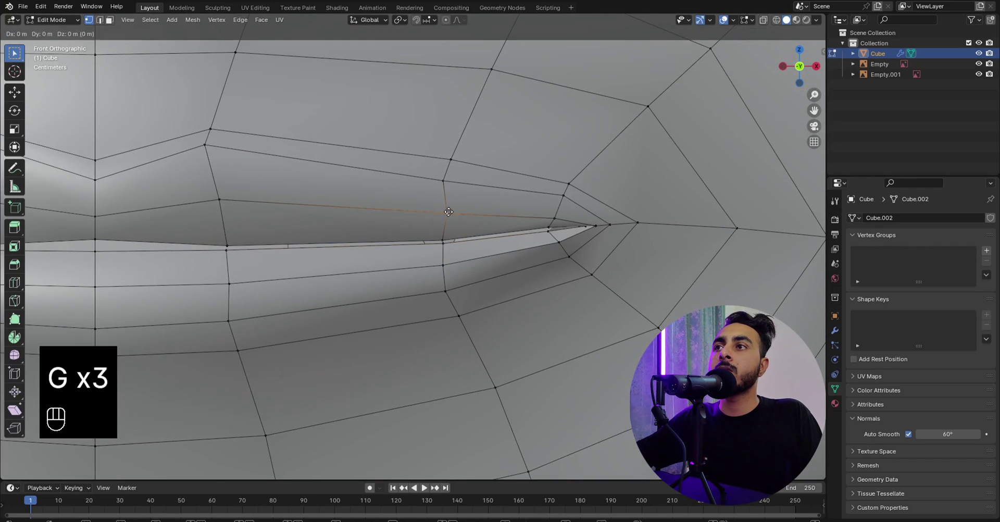
pyautogui.scroll(-5, 440, 230)
pyautogui.press('Tab')
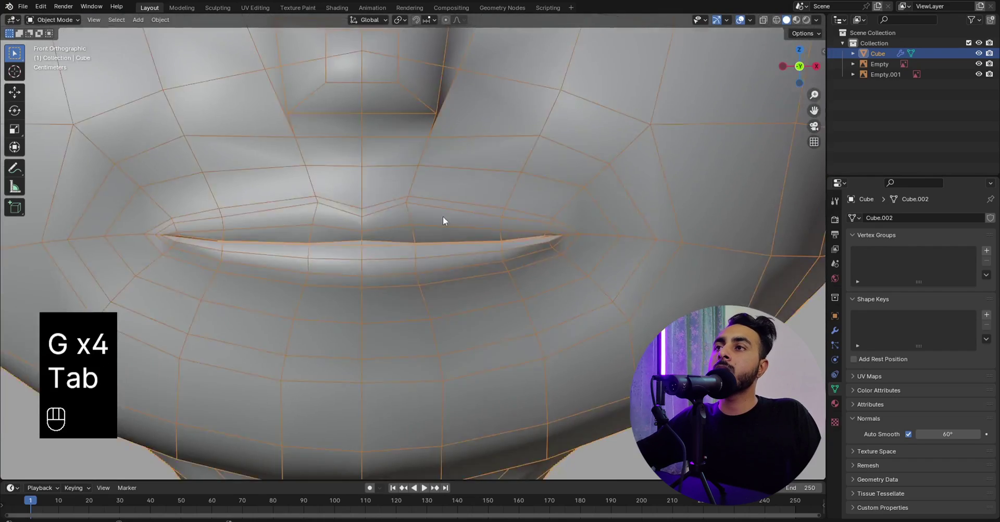
# Turn off the wireframe overlay on the head and set the Auto Smooth angle to 76.8°.
pyautogui.moveTo(444, 219); pyautogui.dragTo(463, 214, button='middle')
pyautogui.press('q')
pyautogui.scroll(-2, 469, 218)
pyautogui.scroll(3, 460, 212)
pyautogui.press('Tab')
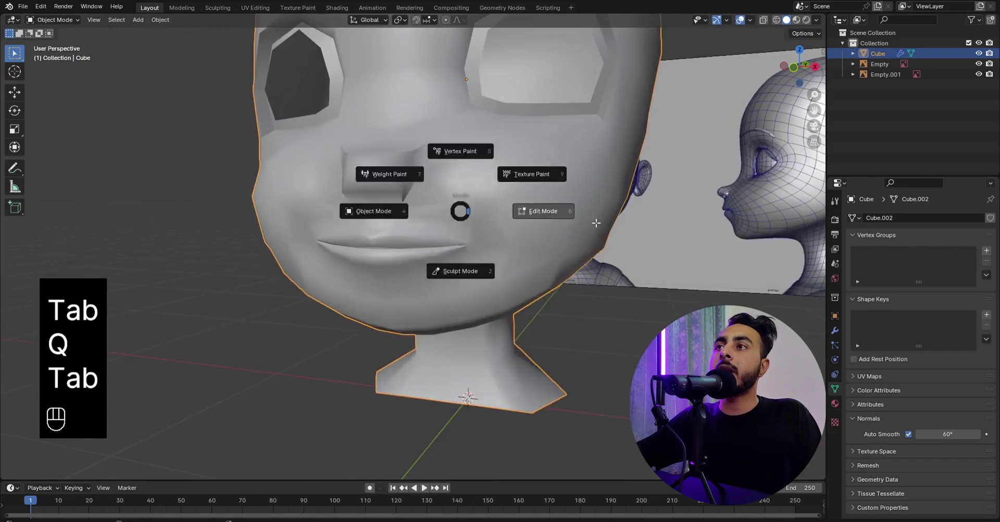
pyautogui.moveTo(417, 177); pyautogui.dragTo(392, 197, button='middle')
pyautogui.press('Tab')
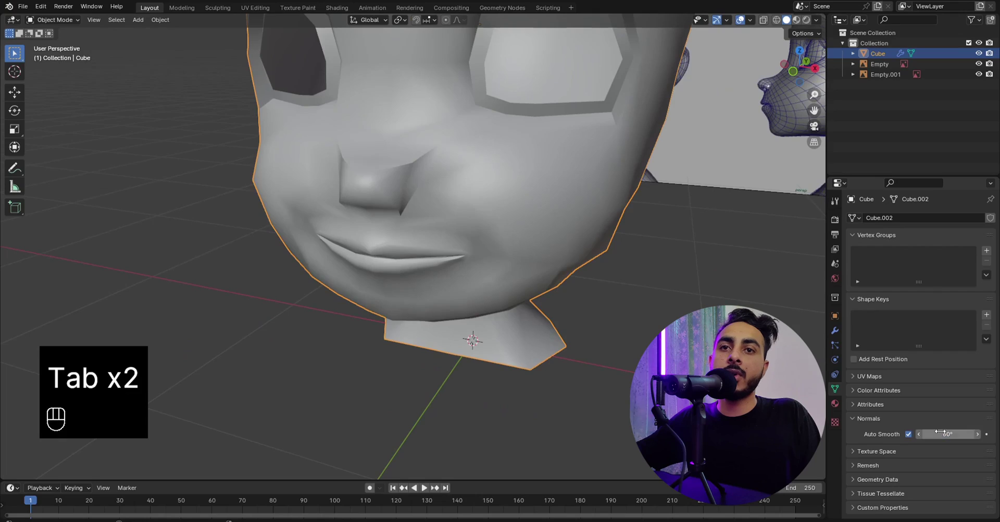
pyautogui.press('Tab')
pyautogui.moveTo(422, 244); pyautogui.dragTo(364, 224, button='middle')
pyautogui.scroll(-3, 375, 224)
pyautogui.press('Tab')
pyautogui.scroll(3, 403, 198)
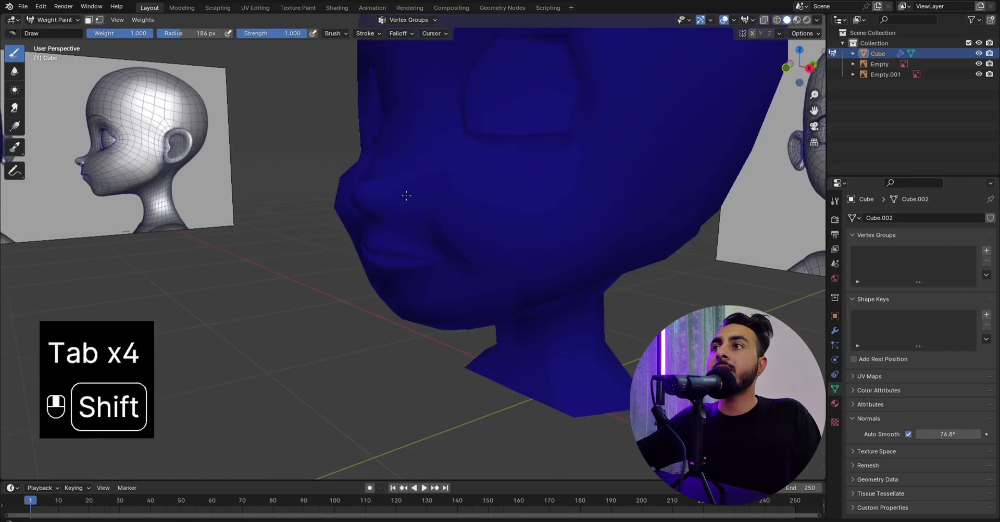
# Edit the mesh in the right side view and shift the vertex on the side of the nose slightly forward.
pyautogui.press('Tab')
pyautogui.moveTo(403, 198)
pyautogui.keyDown('shift'); pyautogui.mouseDown(button='middle')
pyautogui.moveTo(419, 210)
pyautogui.moveTo(495, 214)
pyautogui.moveTo(452, 224)
pyautogui.mouseUp(button='middle'); pyautogui.keyUp('shift')
pyautogui.scroll(3, 452, 229)
pyautogui.press('KP_3')
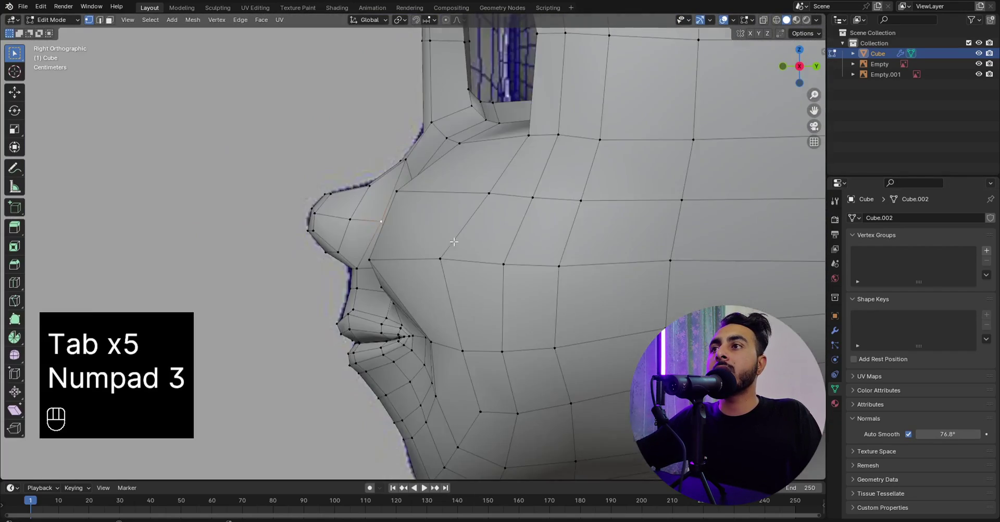
pyautogui.scroll(3, 404, 246)
pyautogui.click(386, 239)
pyautogui.press('g')
pyautogui.click(373, 237)
pyautogui.scroll(-1, 372, 239)
# Move the nose-side vertex along the Y axis and adjust its position in the front view.
pyautogui.moveTo(373, 239); pyautogui.dragTo(522, 194, button='middle')
pyautogui.press('g')
pyautogui.press('y')
pyautogui.click(499, 192)
pyautogui.press('KP_1')
pyautogui.press('g')
pyautogui.click(495, 212)
# Move the centreline vertex at the root of the nose onto the reference profile in the side view.
pyautogui.press('KP_4')
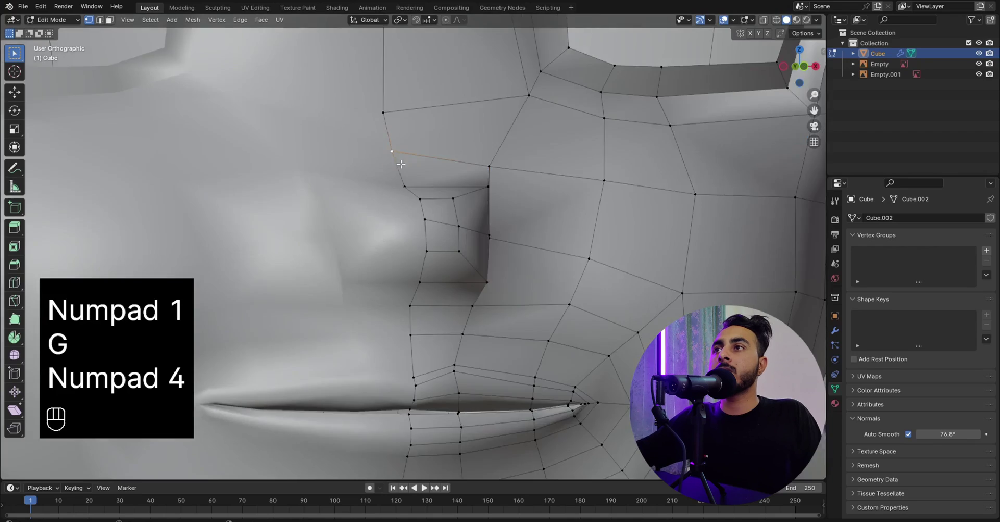
pyautogui.scroll(3, 377, 158)
pyautogui.press('KP_3')
pyautogui.press('g')
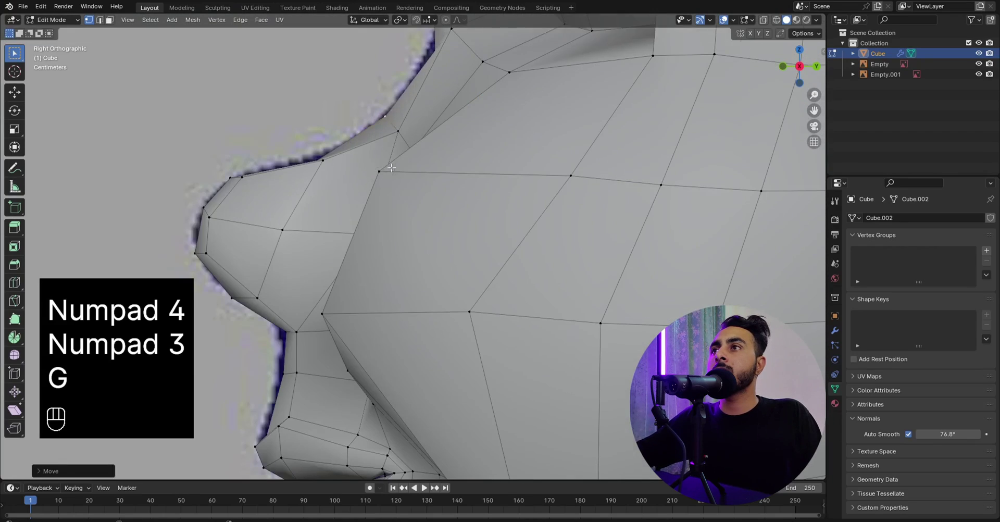
# Show the mesh as wireframe in the side view and move the nose-bridge vertex up along the reference profile.
pyautogui.moveTo(391, 168); pyautogui.dragTo(464, 180, button='middle')
pyautogui.scroll(-6, 464, 180)
pyautogui.press('Tab')
pyautogui.press('Tab')
pyautogui.press('KP_3')
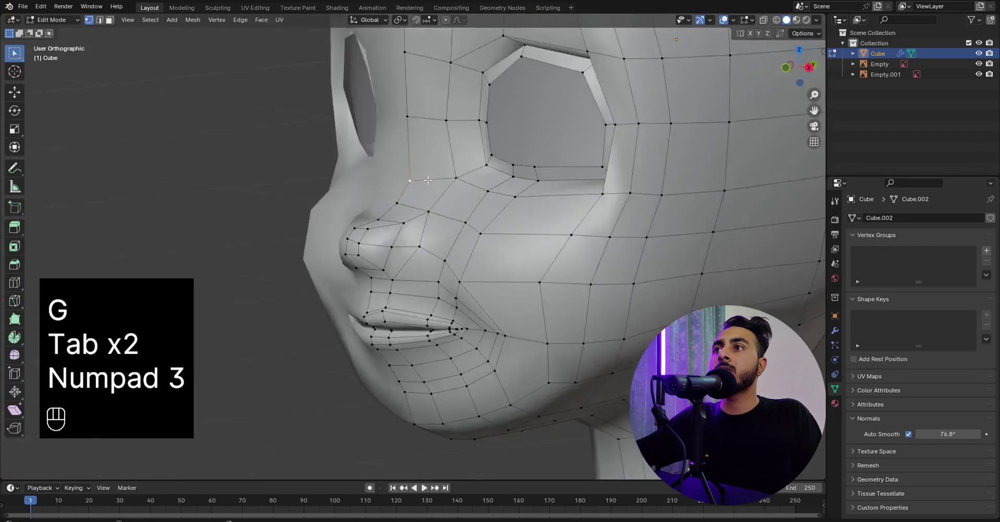
pyautogui.press('z')
pyautogui.click(422, 166)
pyautogui.press('g')
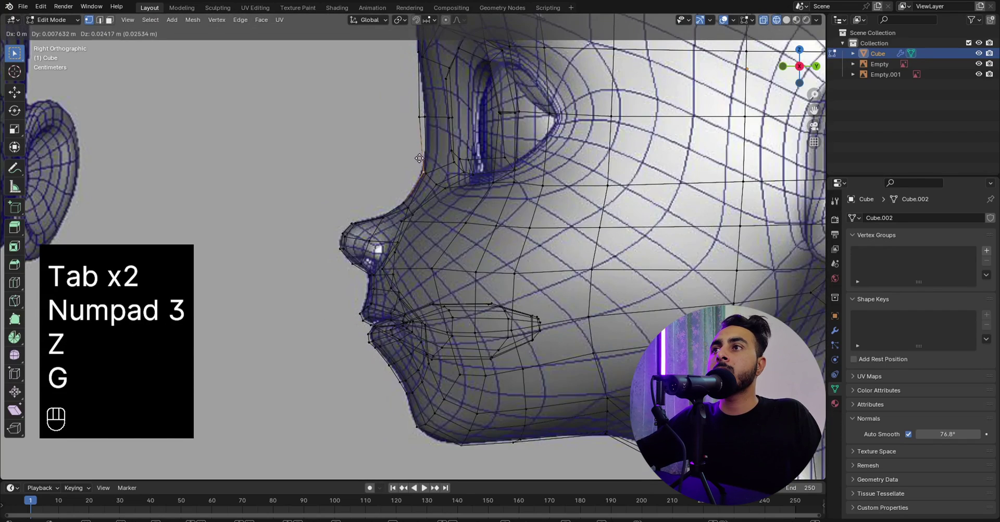
pyautogui.click(421, 154)
# Select the profile vertices between the eyes and move them about 0.017 m along Y onto the reference outline.
pyautogui.keyDown('shift'); pyautogui.moveTo(430, 145); pyautogui.dragTo(430, 249, button='middle'); pyautogui.keyUp('shift')
pyautogui.scroll(2, 425, 239)
pyautogui.moveTo(403, 182); pyautogui.dragTo(452, 221)
pyautogui.press('g')
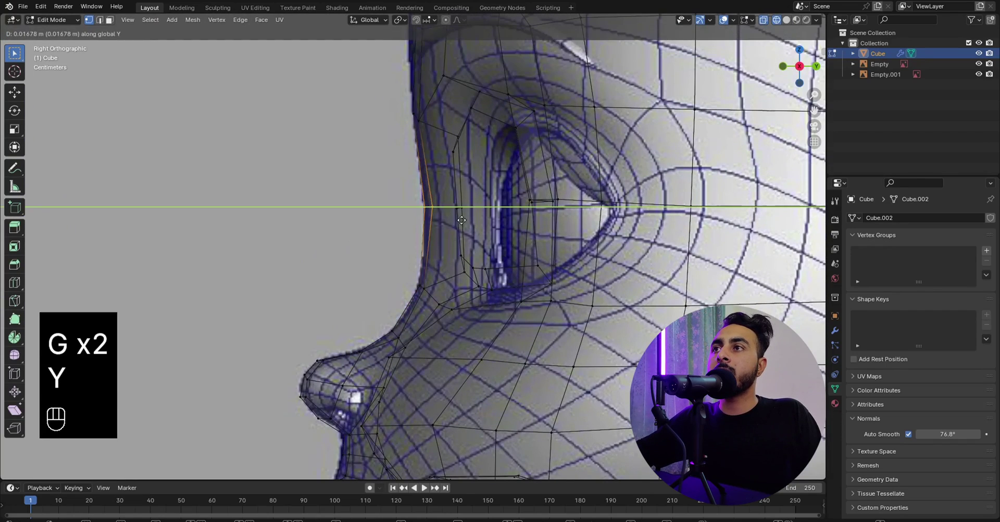
pyautogui.click(461, 220)
# Select the brow-level profile vertices and move them along Y to match the reference outline.
pyautogui.scroll(-3, 461, 220)
pyautogui.keyDown('shift'); pyautogui.moveTo(403, 182); pyautogui.dragTo(402, 223, button='middle'); pyautogui.keyUp('shift')
pyautogui.press('a')
pyautogui.press('z')
pyautogui.press('z')
pyautogui.keyDown('shift'); pyautogui.moveTo(465, 184); pyautogui.dragTo(462, 233, button='middle'); pyautogui.keyUp('shift')
pyautogui.moveTo(385, 167); pyautogui.dragTo(427, 221)
pyautogui.press('g')
pyautogui.press('y')
pyautogui.click(421, 198)
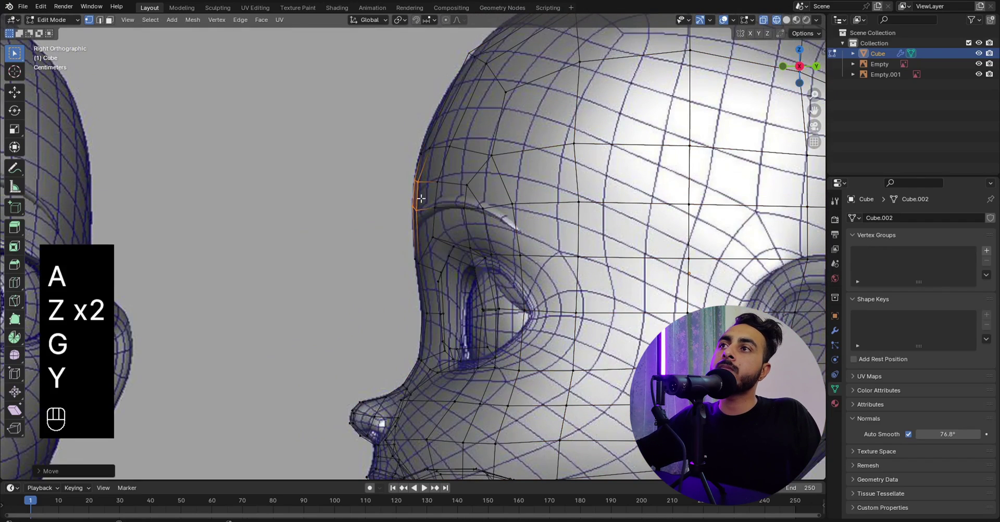
# Move the lower forehead's profile vertices and their inner neighbours to follow the reference curve.
pyautogui.keyDown('shift'); pyautogui.moveTo(420, 199); pyautogui.dragTo(407, 238, button='middle'); pyautogui.keyUp('shift')
pyautogui.click(390, 232)
pyautogui.press('g')
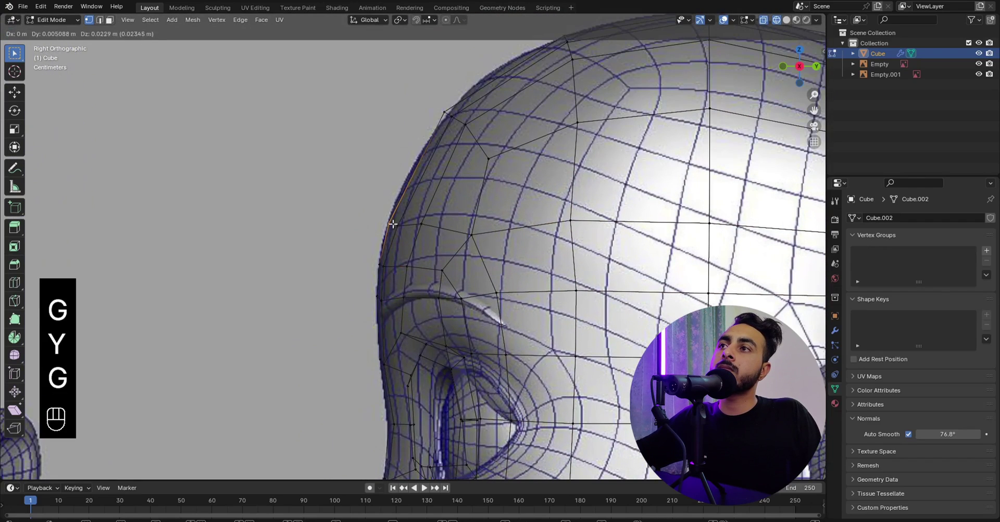
pyautogui.click(392, 223)
pyautogui.moveTo(382, 214); pyautogui.dragTo(415, 236)
pyautogui.press('g')
pyautogui.click(411, 226)
# Move the upper forehead's profile vertices onto the reference head outline.
pyautogui.keyDown('shift'); pyautogui.moveTo(444, 150); pyautogui.dragTo(433, 204, button='middle'); pyautogui.keyUp('shift')
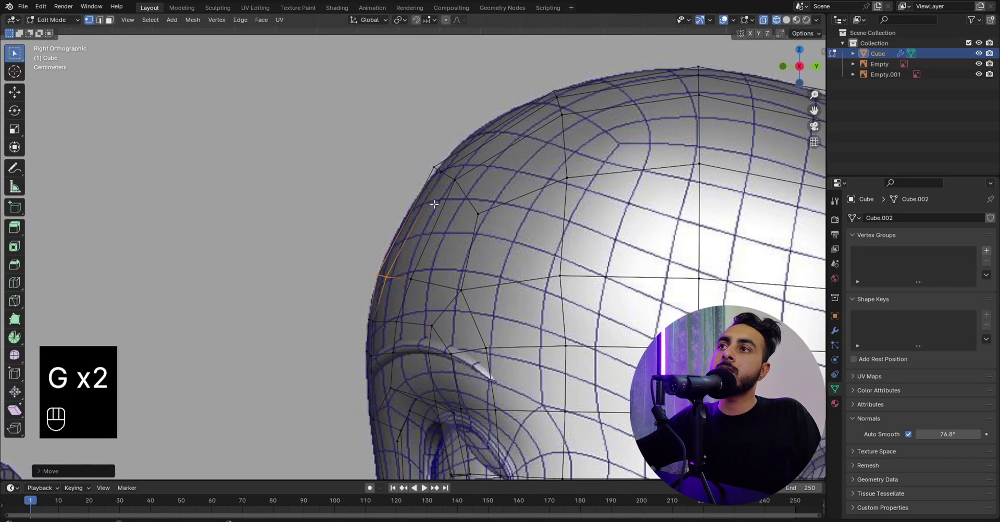
pyautogui.press('g')
pyautogui.click(436, 166)
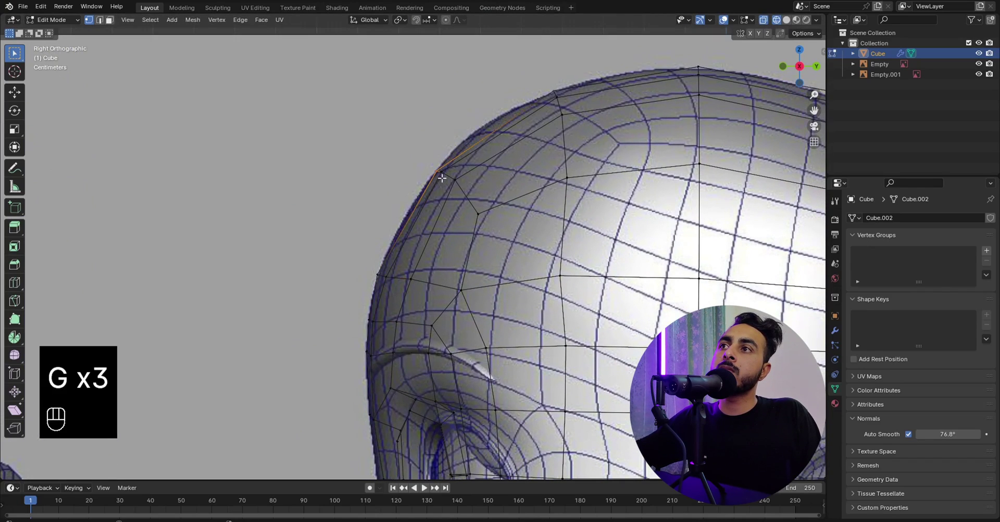
pyautogui.press('g')
pyautogui.click(433, 165)
# In the front view, move the skull's upper side vertex about 0.023 m inward and slightly down onto the reference outline.
pyautogui.scroll(-4, 438, 172)
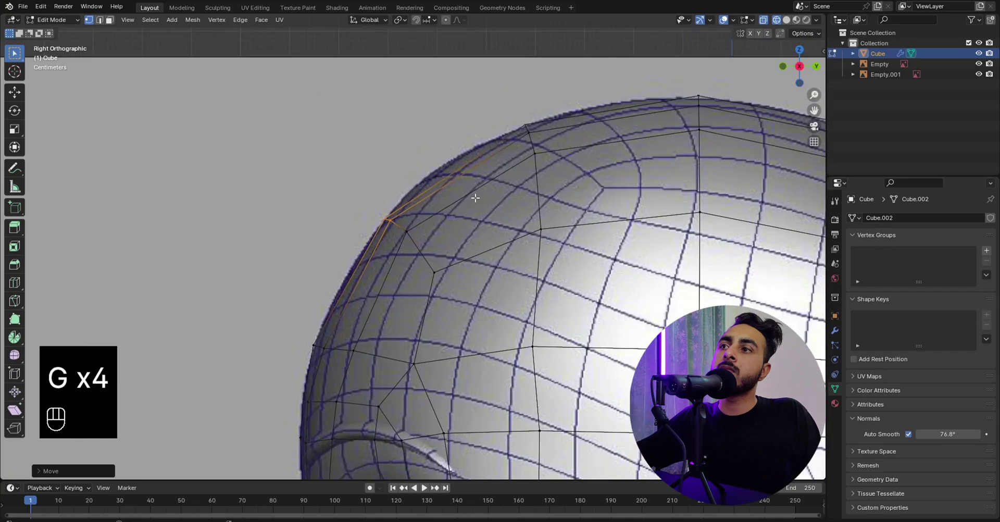
pyautogui.press('KP_1')
pyautogui.press('z')
pyautogui.press('Tab')
pyautogui.press('Tab')
pyautogui.press('z')
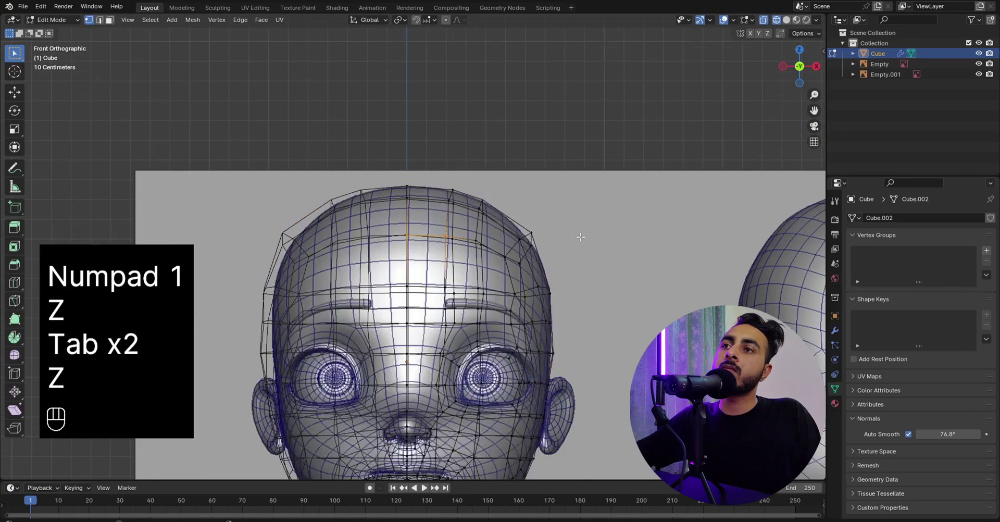
pyautogui.click(621, 225)
pyautogui.press('g')
pyautogui.press('g')
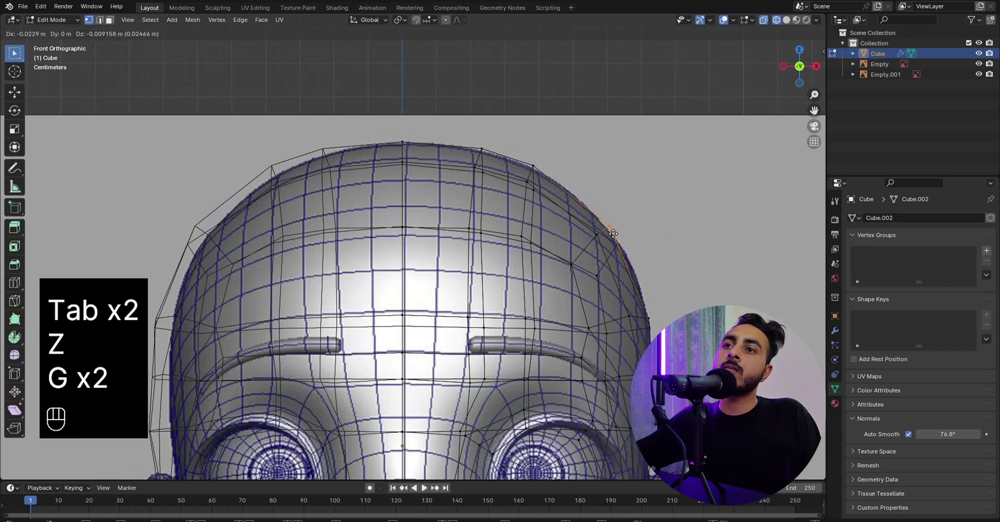
pyautogui.scroll(-4, 626, 270)
# Return the head to solid shading in Object Mode and set its Auto Smooth angle to 120°.
pyautogui.press('z')
pyautogui.press('Tab')
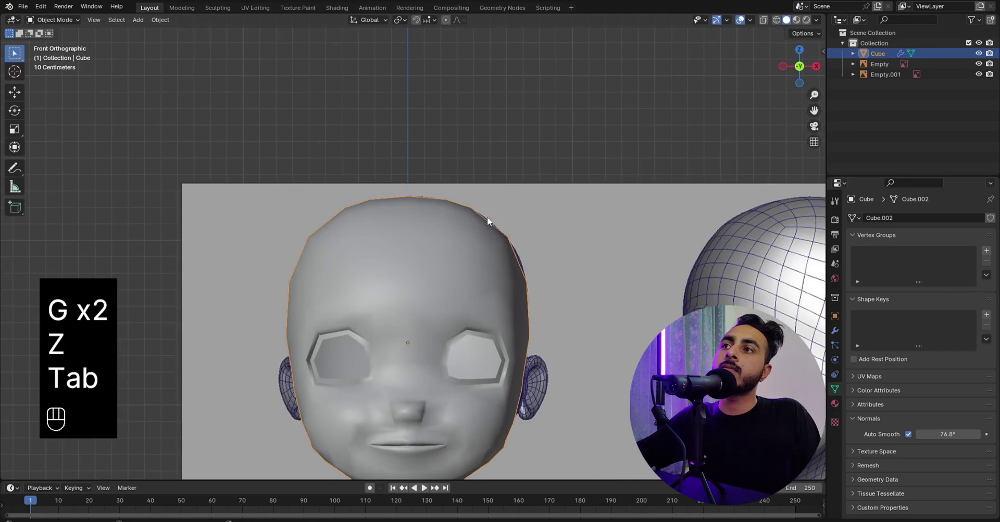
pyautogui.hotkey('ctrl', 'a')
pyautogui.click(518, 215)
pyautogui.scroll(-5, 517, 218)
pyautogui.click(510, 167)
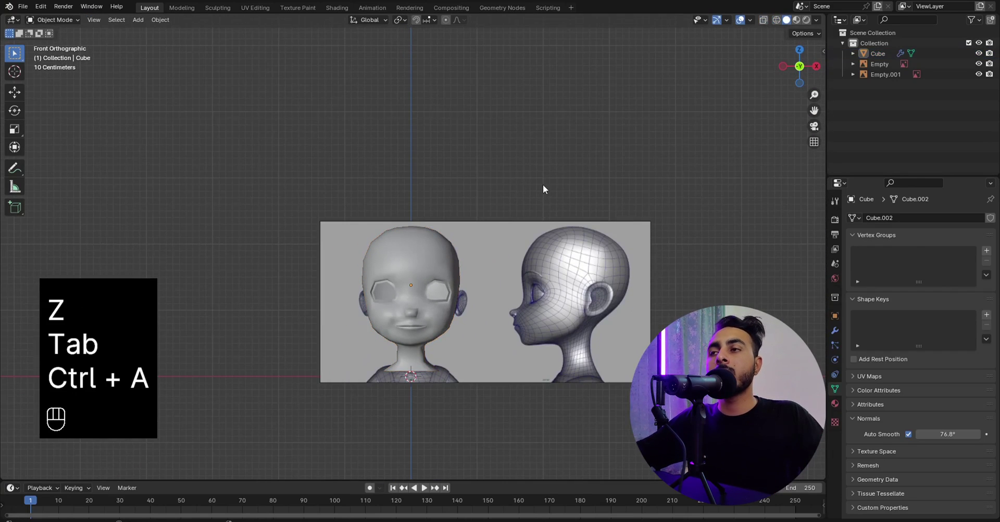
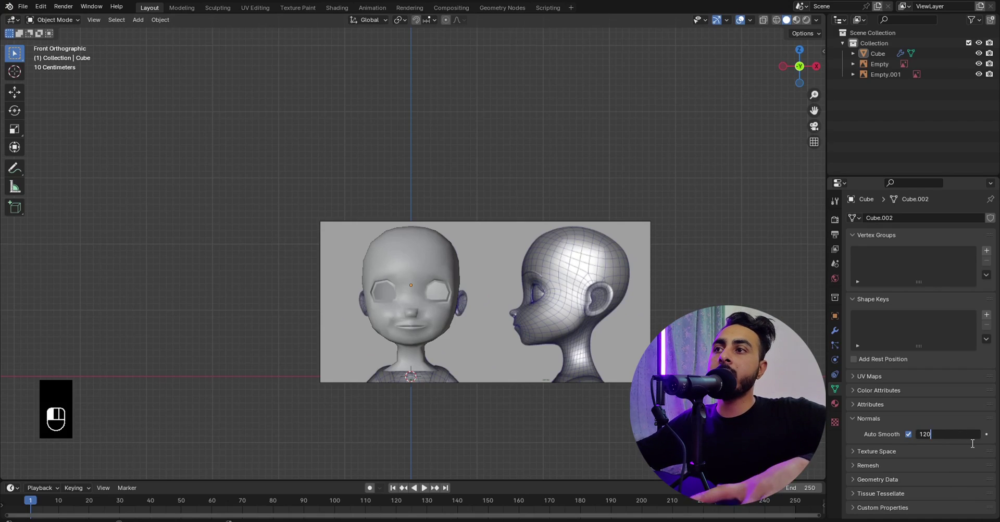
pyautogui.keyDown('shift'); pyautogui.moveTo(464, 232); pyautogui.dragTo(521, 156, button='middle'); pyautogui.keyUp('shift')
pyautogui.scroll(3, 521, 177)
# Turn the wireframe overlay back on and open the head mesh in Edit Mode.
pyautogui.moveTo(534, 245); pyautogui.dragTo(464, 244, button='middle')
pyautogui.press('q')
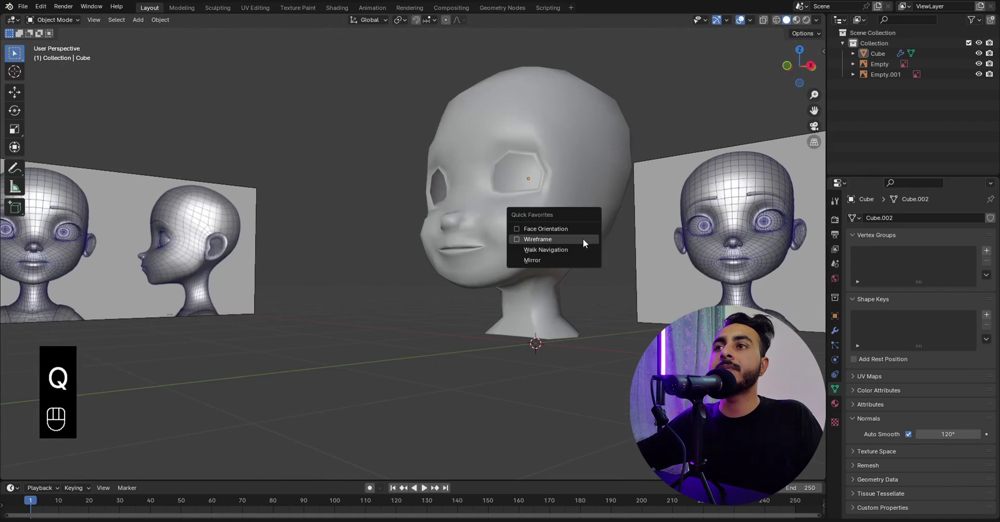
pyautogui.click(582, 238)
pyautogui.moveTo(564, 253); pyautogui.dragTo(478, 259, button='middle')
pyautogui.press('KP_1')
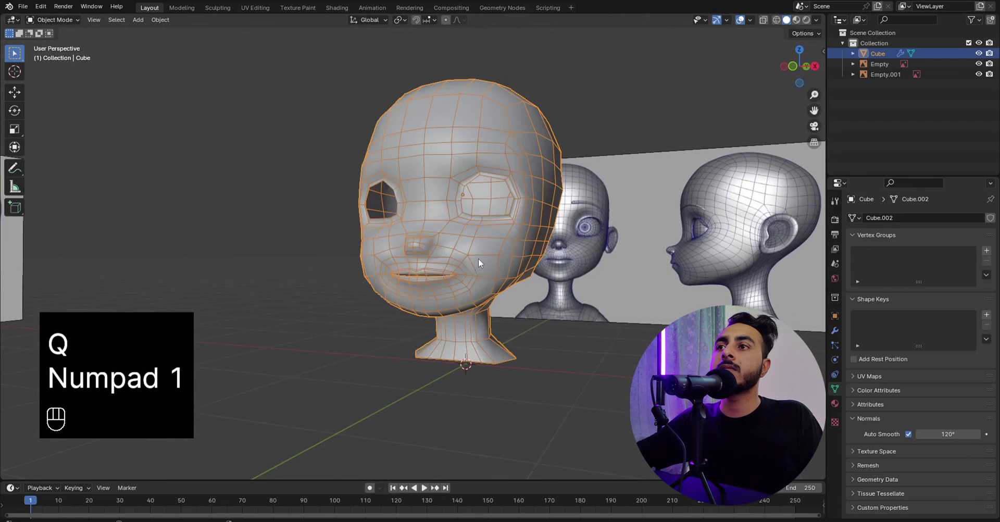
pyautogui.press('Tab')
pyautogui.moveTo(573, 264); pyautogui.dragTo(528, 251, button='middle')
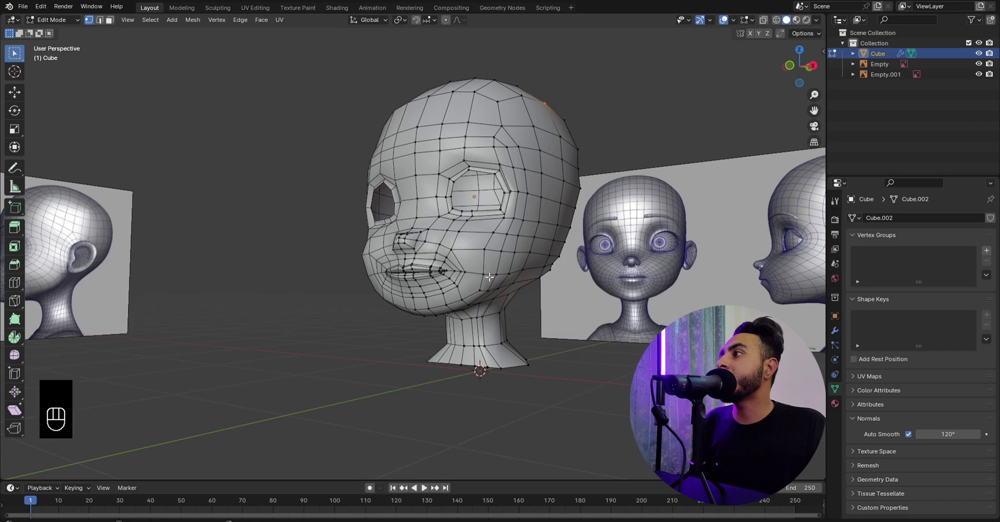
# Knife-cut a new edge line from the outer cheek up to the lower edge of the eye opening in the front view.
pyautogui.scroll(3, 491, 277)
pyautogui.moveTo(491, 277); pyautogui.dragTo(546, 271, button='middle')
pyautogui.click(595, 267)
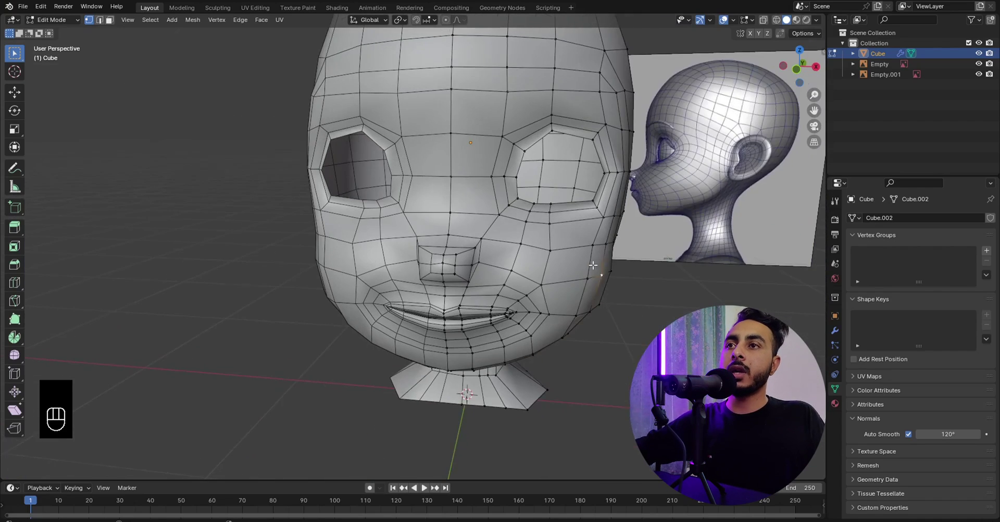
pyautogui.press('KP_1')
pyautogui.keyDown('shift'); pyautogui.moveTo(567, 306); pyautogui.dragTo(534, 312, button='middle'); pyautogui.keyUp('shift')
pyautogui.scroll(3, 586, 295)
pyautogui.scroll(2, 650, 281)
pyautogui.keyDown('shift'); pyautogui.moveTo(650, 282); pyautogui.dragTo(547, 305, button='middle'); pyautogui.keyUp('shift')
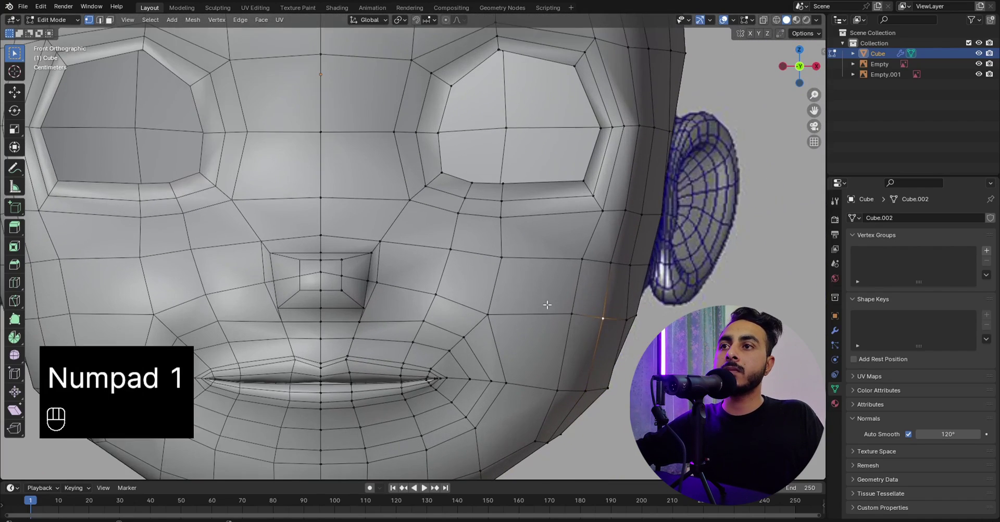
pyautogui.press('k')
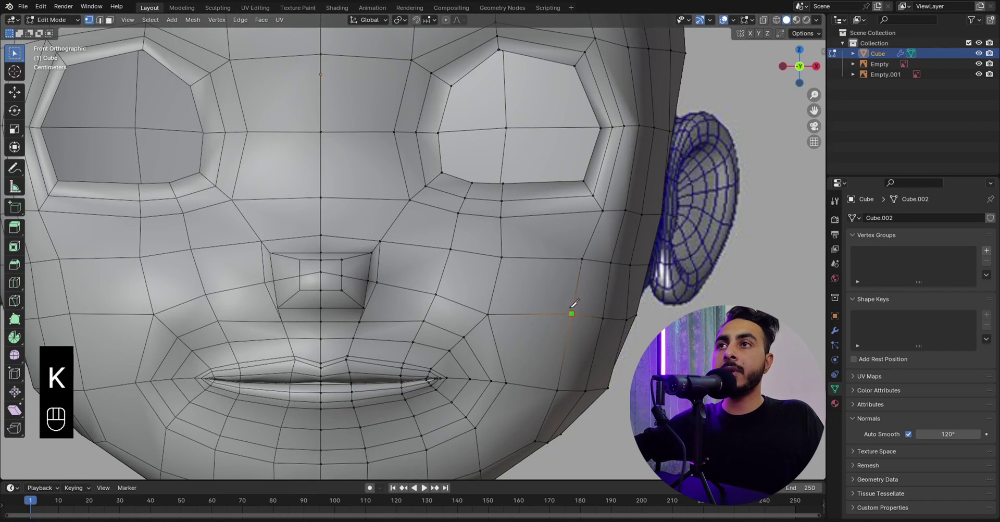
pyautogui.keyDown('shift'); pyautogui.click(543, 182); pyautogui.keyUp('shift')
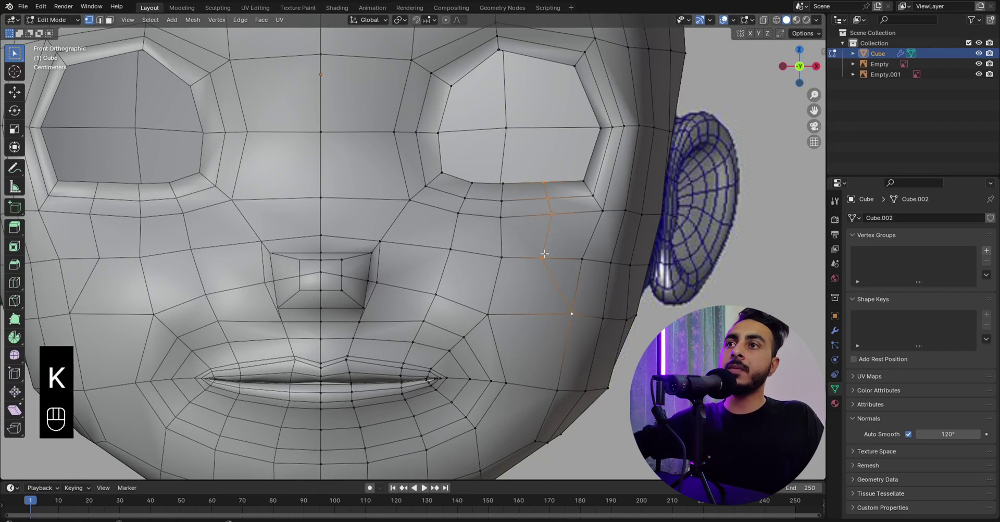
pyautogui.press('Return')
# Slide the new cut's middle cheek vertex outward along its horizontal edge.
pyautogui.press('g')
pyautogui.click(575, 257)
pyautogui.scroll(-2, 499, 245)
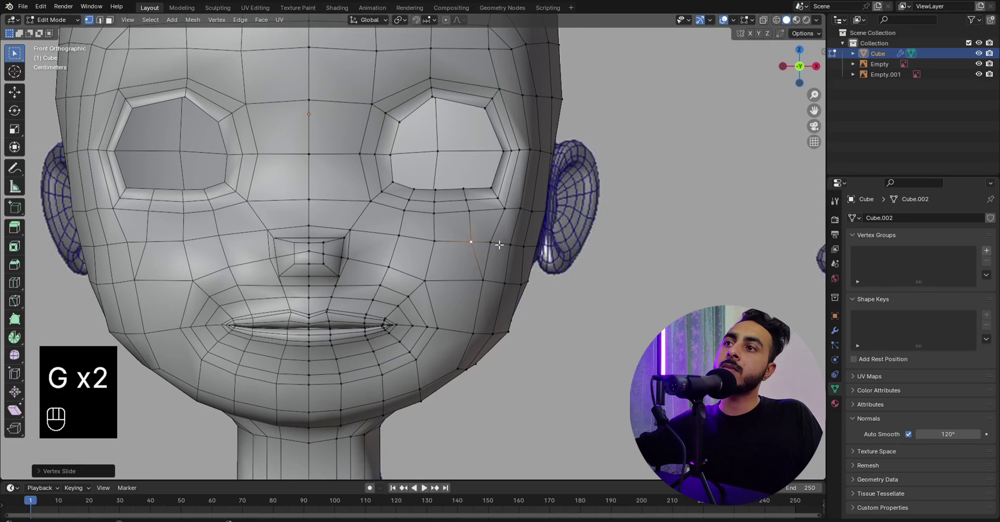
# Remove the redundant geometry beside the new cut on the outer cheek and slide the cut's cheek vertex along its edge.
pyautogui.click(488, 242)
pyautogui.moveTo(498, 246); pyautogui.dragTo(470, 256, button='middle')
pyautogui.click(488, 245)
pyautogui.scroll(-2, 454, 233)
pyautogui.moveTo(467, 249); pyautogui.dragTo(504, 261, button='middle')
pyautogui.scroll(1, 463, 223)
pyautogui.click(452, 236)
pyautogui.scroll(2, 471, 266)
pyautogui.press('g')
pyautogui.press('g')
pyautogui.click(518, 246)
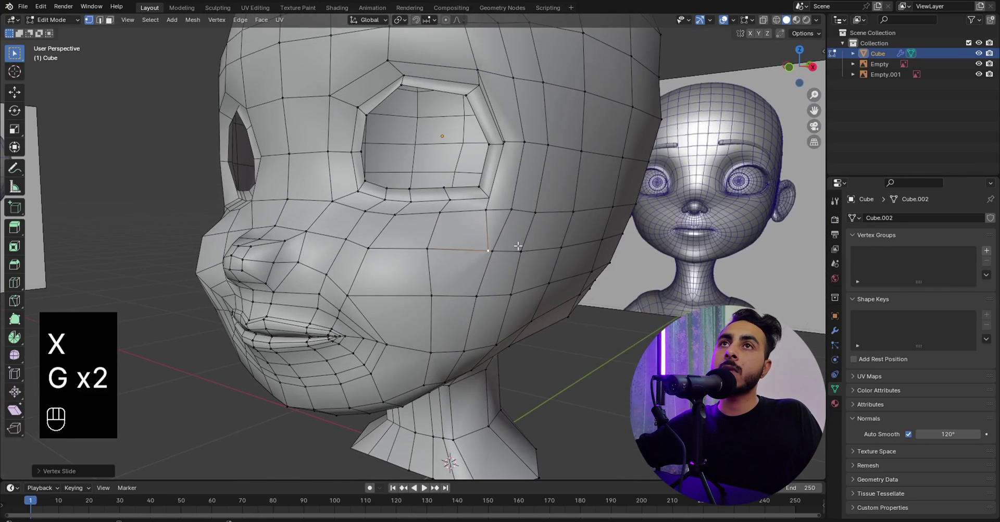
# Enable Auto Merge Vertices and slide the cheek vertex below the eye's outer corner along its edge.
pyautogui.click(778, 33)
pyautogui.press('g')
pyautogui.press('g')
pyautogui.press('KP_3')
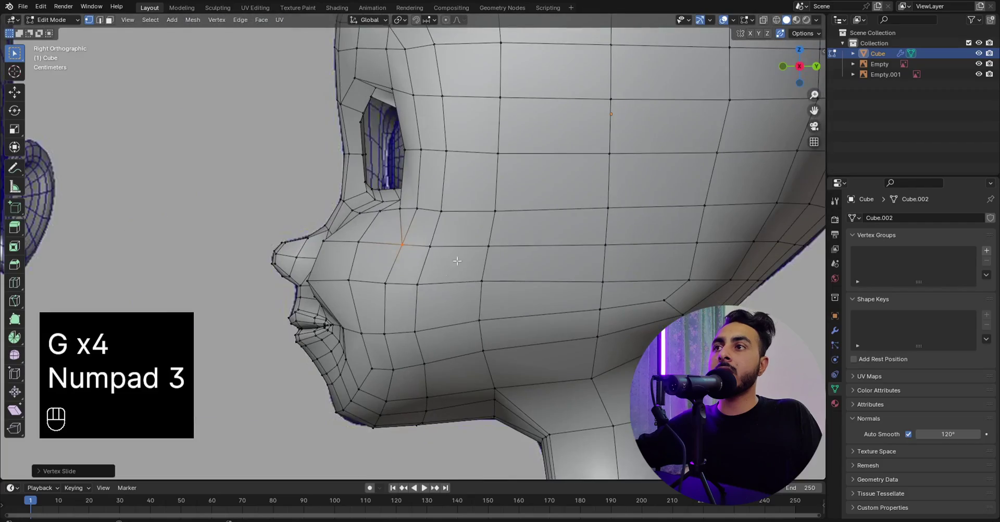
# Remove the surplus edge below the eye's outer corner and slide the vertex above it down to the cheek row.
pyautogui.moveTo(391, 283); pyautogui.dragTo(502, 272, button='middle')
pyautogui.press('KP_1')
pyautogui.click(462, 244)
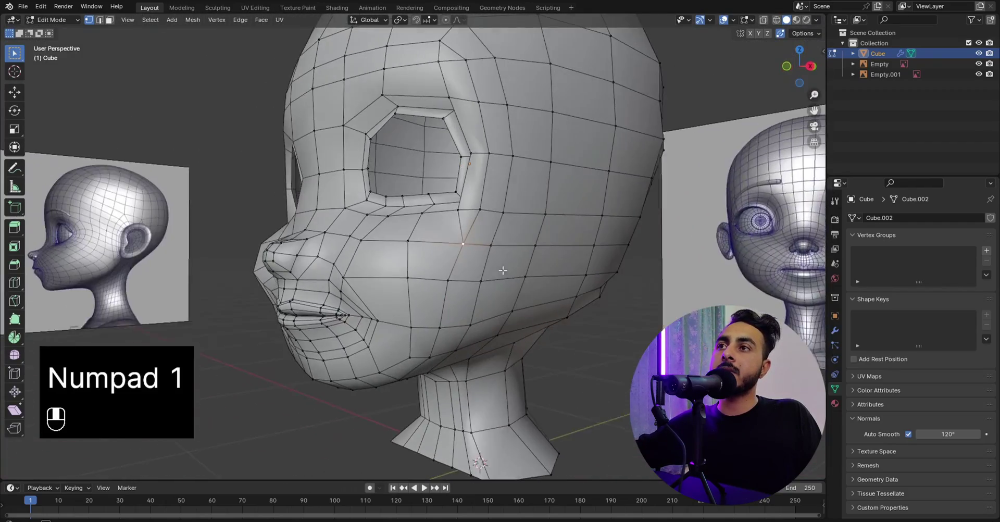
pyautogui.press('x')
pyautogui.click(481, 241)
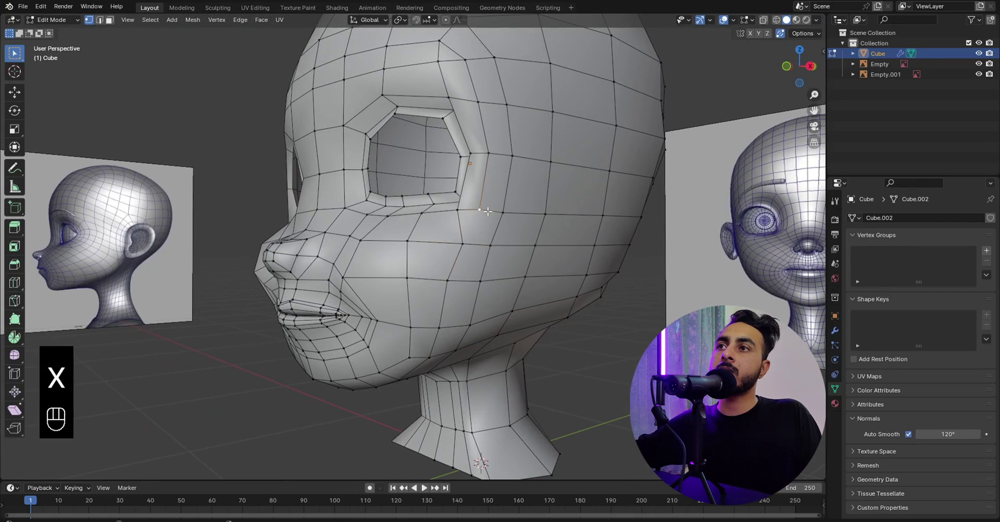
pyautogui.press('g')
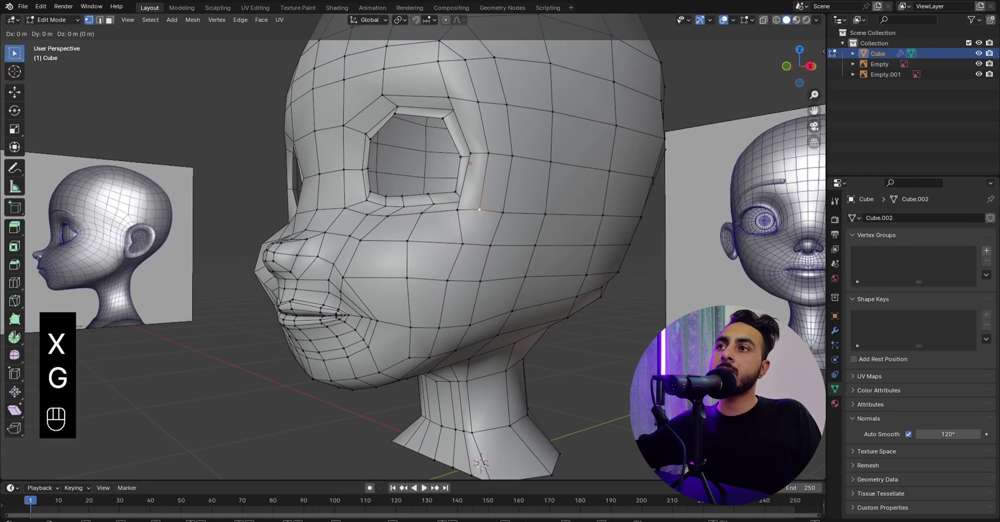
pyautogui.click(478, 225)
pyautogui.moveTo(477, 225); pyautogui.dragTo(476, 271, button='middle')
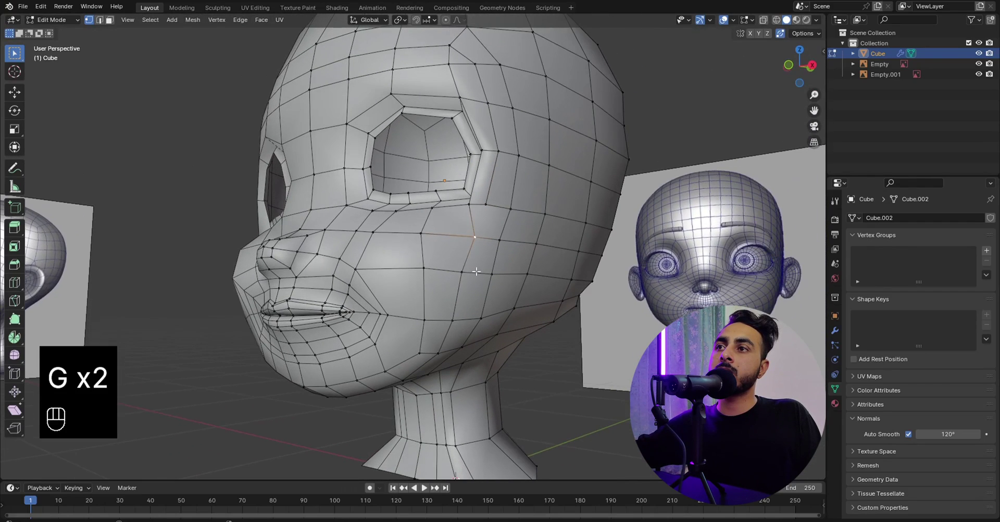
# Slide the cheek vertex below the eye's outer corner along its edge.
pyautogui.press('g')
pyautogui.press('g')
pyautogui.moveTo(470, 238); pyautogui.dragTo(492, 242, button='middle')
pyautogui.click(491, 245)
pyautogui.click(467, 226)
pyautogui.keyDown('alt'); pyautogui.click(486, 200); pyautogui.keyUp('alt')
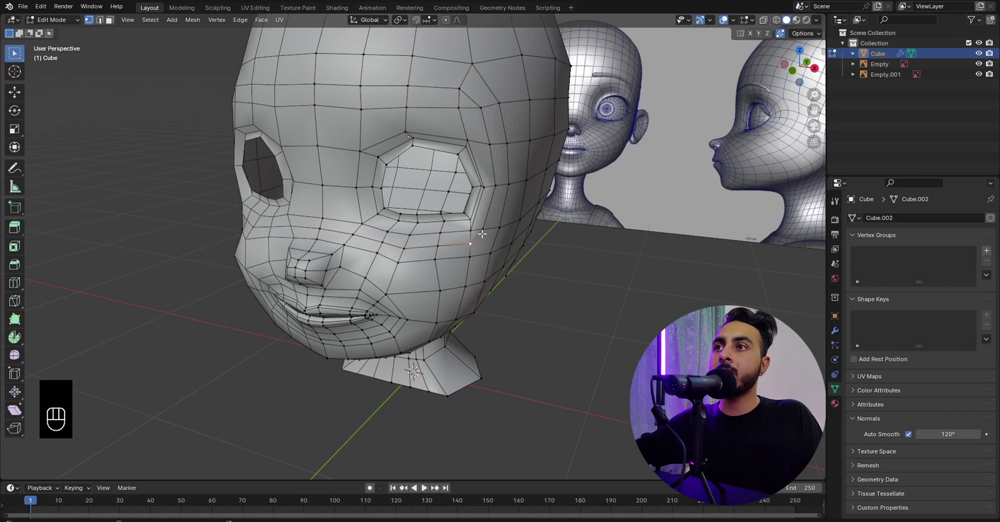
# Slide the vertex just beneath the eye socket's outer corner to even out the surrounding cheek faces.
pyautogui.moveTo(482, 234); pyautogui.dragTo(446, 228, button='middle')
pyautogui.rightClick(446, 228)
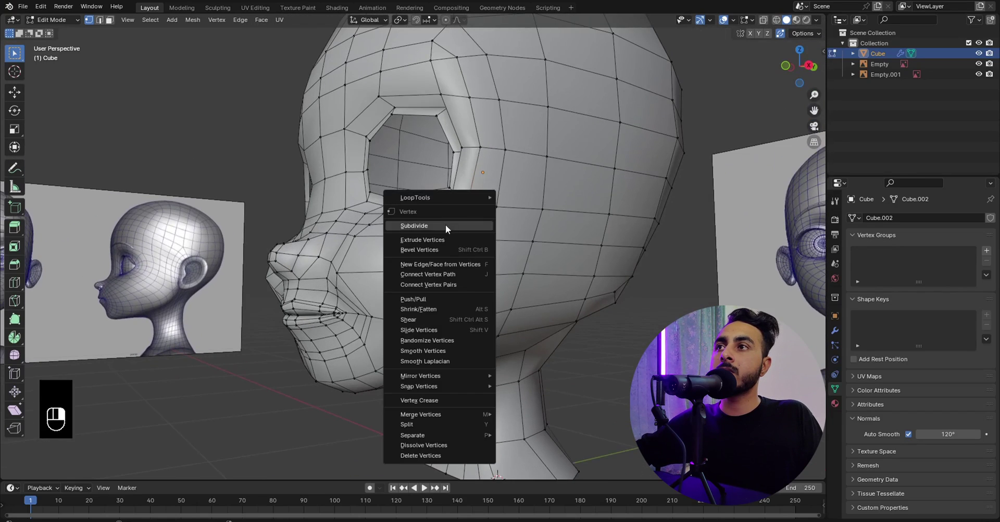
pyautogui.click(446, 228)
pyautogui.press('g')
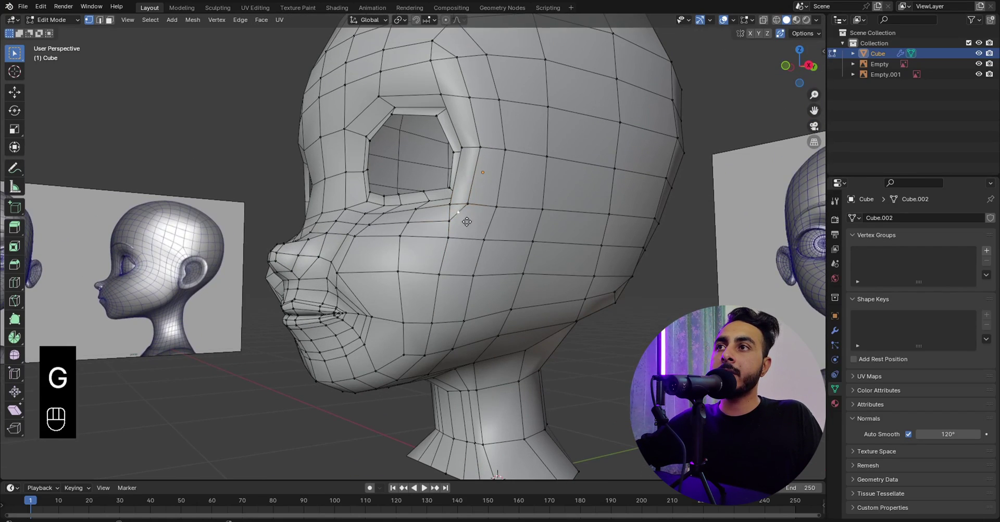
pyautogui.press('g')
pyautogui.click(465, 223)
pyautogui.scroll(-3, 464, 225)
pyautogui.moveTo(465, 225); pyautogui.dragTo(500, 242, button='middle')
# Connect the vertex below the eye's outer corner to the neighbouring outer cheek vertex with a new edge.
pyautogui.hotkey('ctrl', 'r')
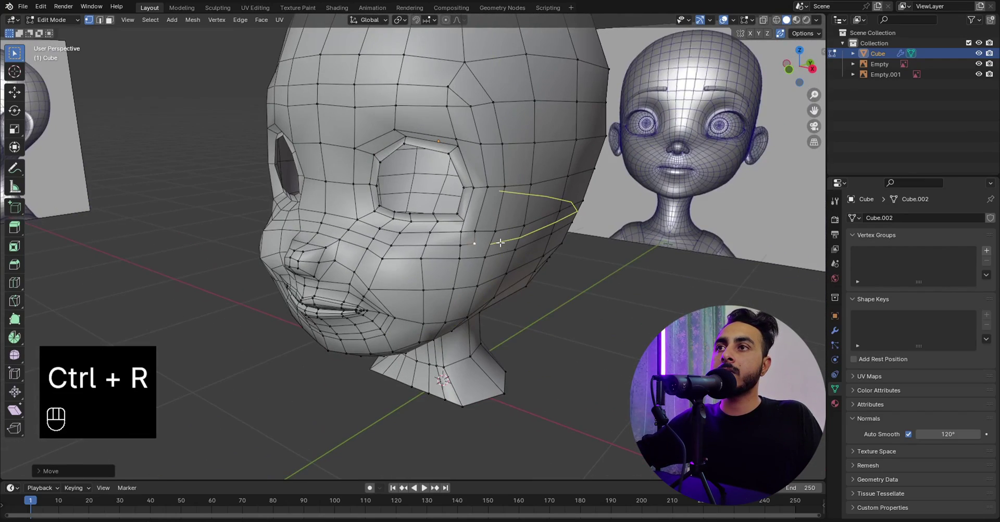
pyautogui.keyDown('shift'); pyautogui.click(482, 257); pyautogui.keyUp('shift')
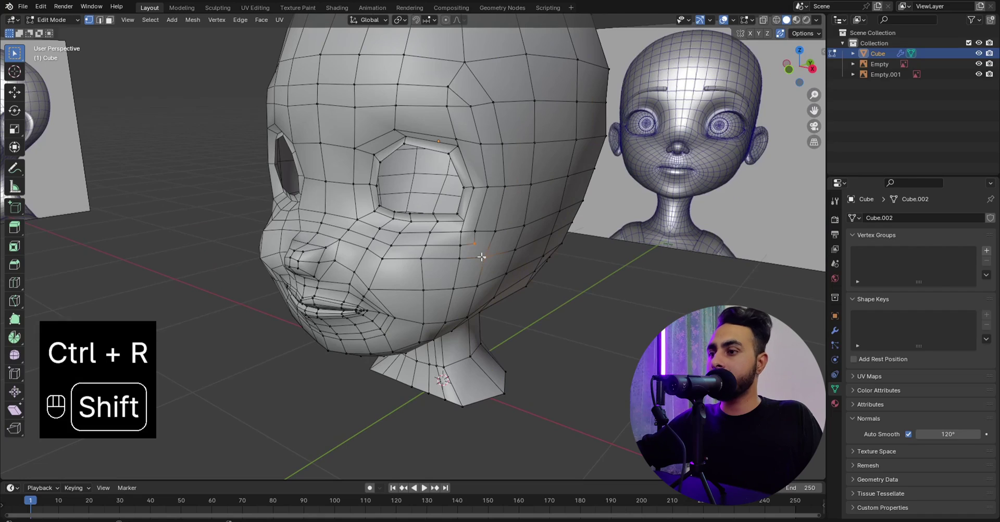
pyautogui.press('j')
pyautogui.press('KP_1')
pyautogui.moveTo(535, 242); pyautogui.dragTo(472, 255, button='middle')
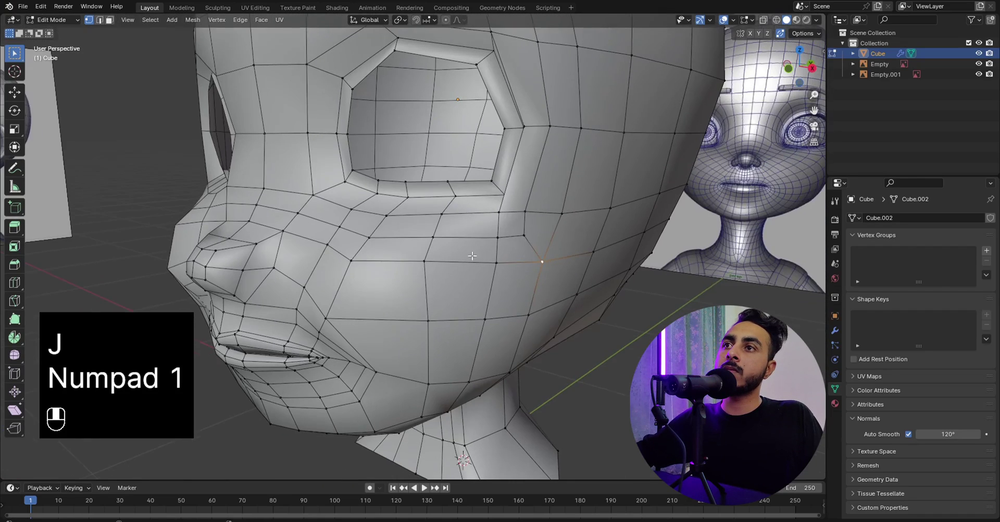
# Reposition the outer cheek vertex at the new edge to smooth the flow below the eye's outer corner.
pyautogui.press('g')
pyautogui.click(527, 238)
pyautogui.scroll(-3, 526, 237)
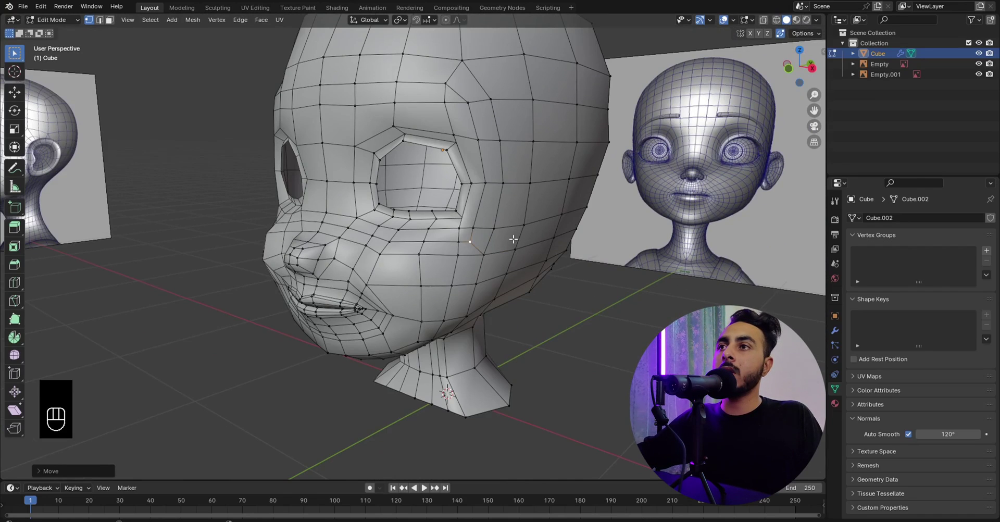
pyautogui.press('g')
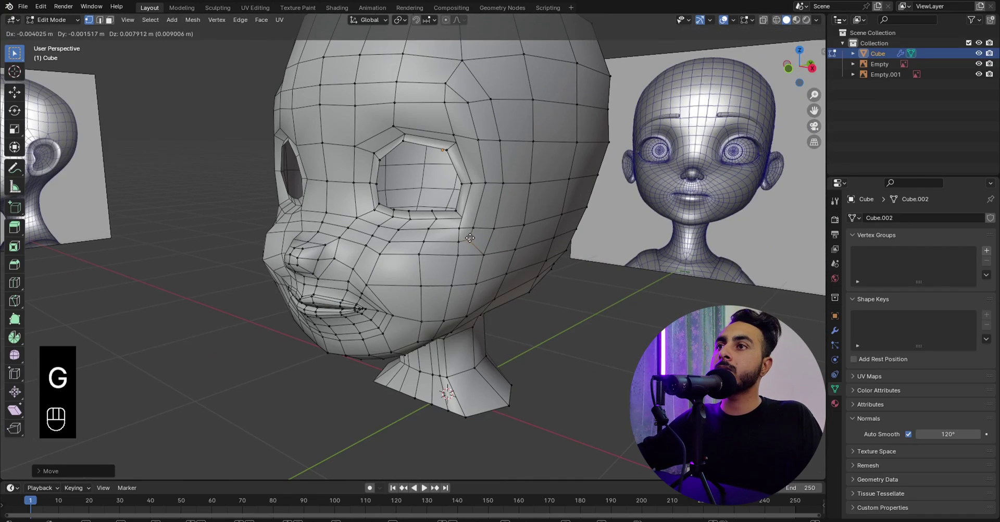
pyautogui.moveTo(477, 234); pyautogui.dragTo(438, 231, button='middle')
pyautogui.press('KP_1')
pyautogui.press('KP_1')
pyautogui.press('KP_1')
pyautogui.press('KP_1')
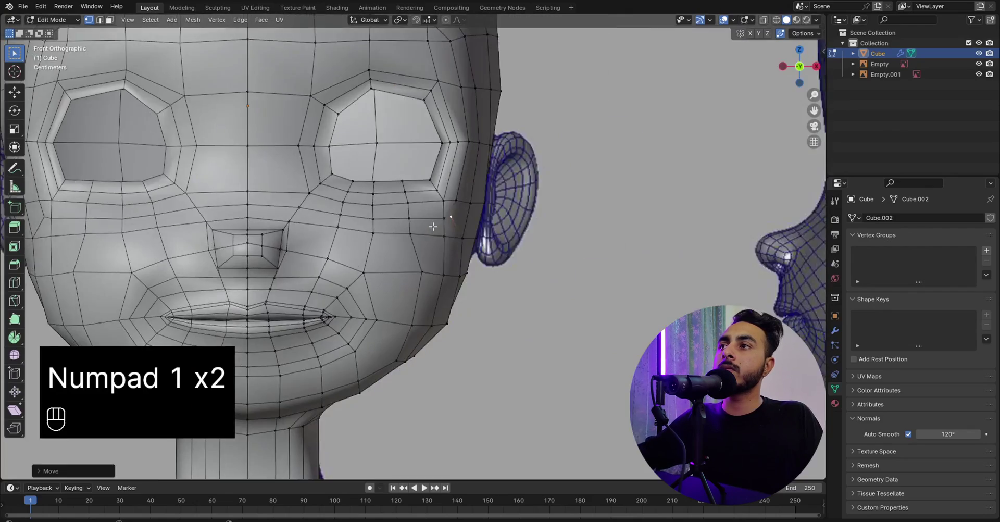
# In front view, slide and adjust the cheek vertex level with the nose to even out its row.
pyautogui.press('Tab')
pyautogui.press('Tab')
pyautogui.moveTo(384, 241); pyautogui.dragTo(359, 247, button='middle')
pyautogui.press('KP_1')
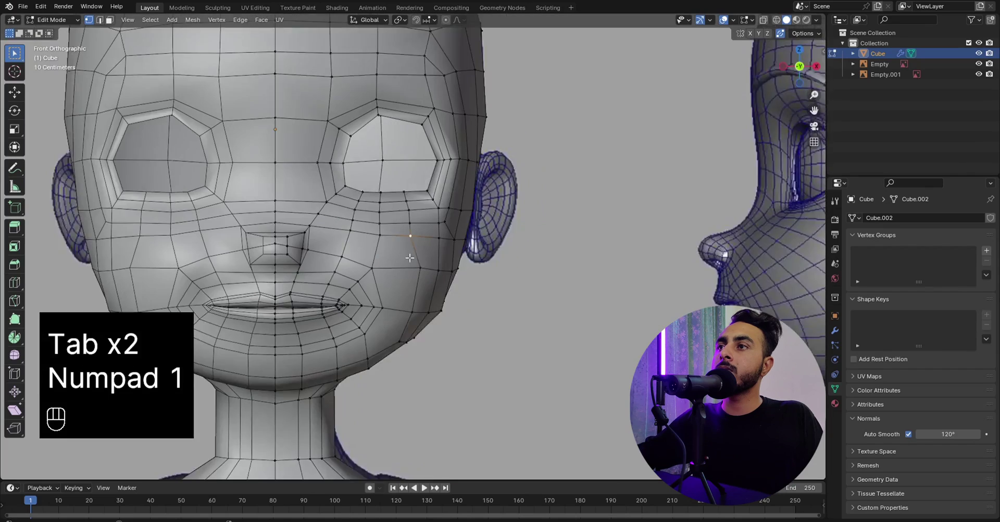
pyautogui.press('g')
pyautogui.press('g')
pyautogui.click(420, 256)
pyautogui.press('g')
pyautogui.click(416, 252)
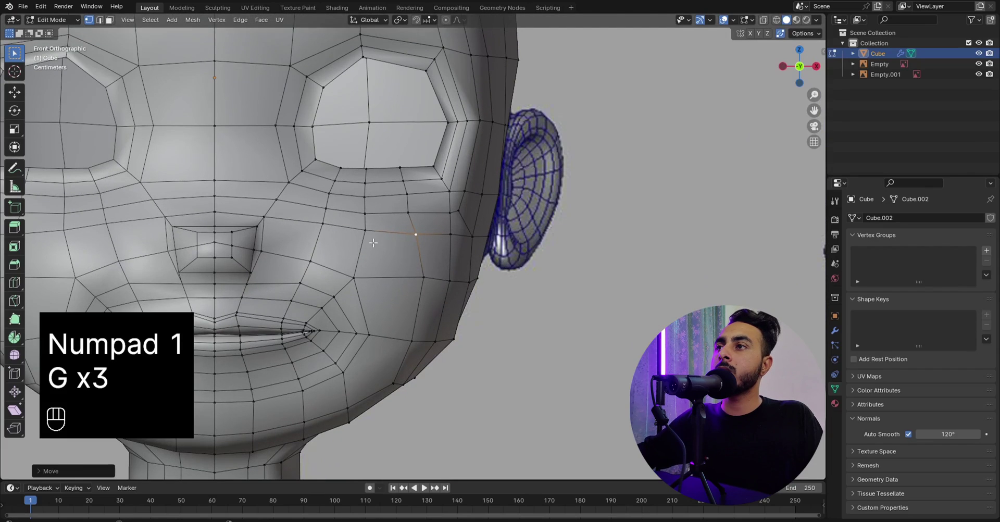
# Slide the two inner cheek vertices beside the nose and the vertex below the lower eyelid along their edges.
pyautogui.keyDown('shift'); pyautogui.click(320, 228); pyautogui.keyUp('shift')
pyautogui.press('g')
pyautogui.press('g')
pyautogui.click(337, 255)
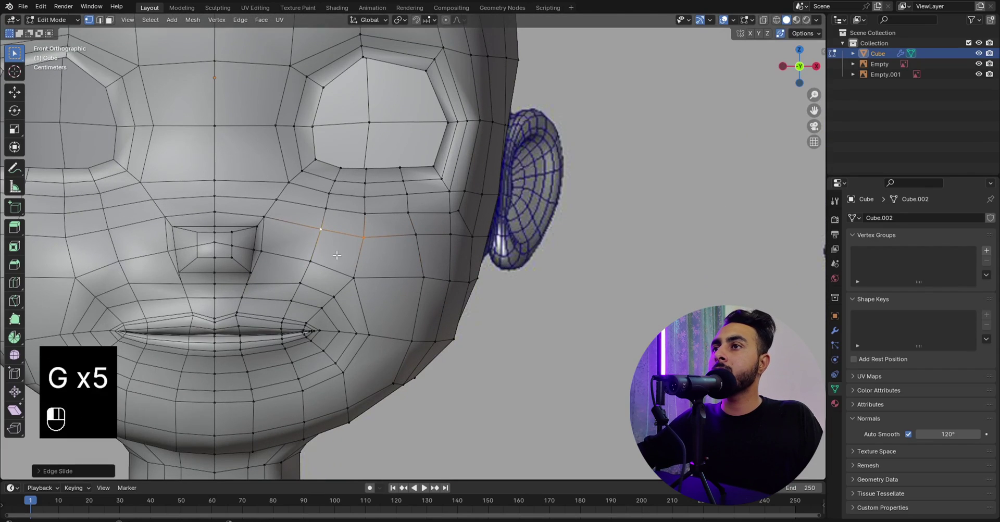
pyautogui.click(407, 212)
pyautogui.press('g')
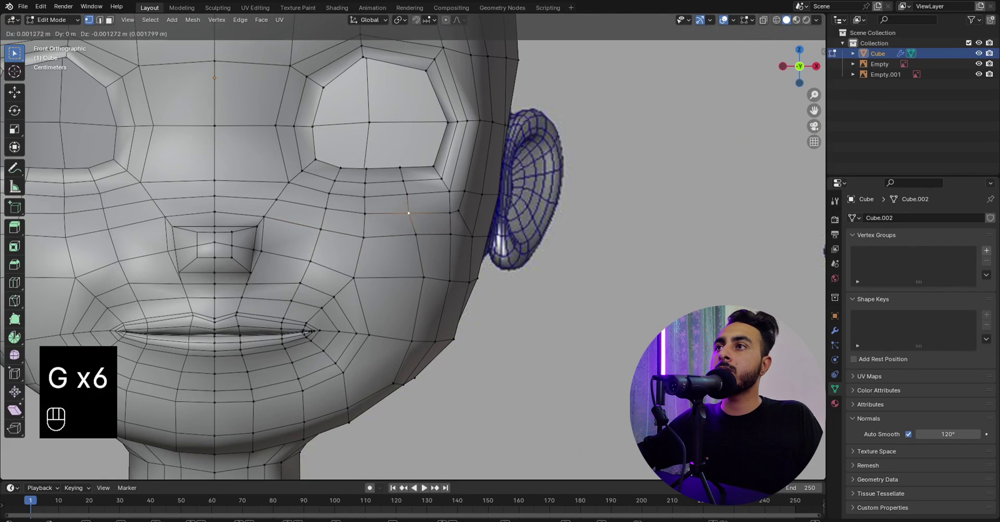
pyautogui.press('g')
pyautogui.click(410, 221)
# Return to Object Mode and apply the head's object transform.
pyautogui.scroll(-4, 413, 225)
pyautogui.press('Tab')
pyautogui.click(318, 240)
pyautogui.moveTo(547, 246); pyautogui.dragTo(487, 262, button='middle')
pyautogui.hotkey('ctrl', 'a')
pyautogui.click(473, 246)
pyautogui.keyDown('shift'); pyautogui.moveTo(353, 229); pyautogui.dragTo(410, 266, button='middle'); pyautogui.keyUp('shift')
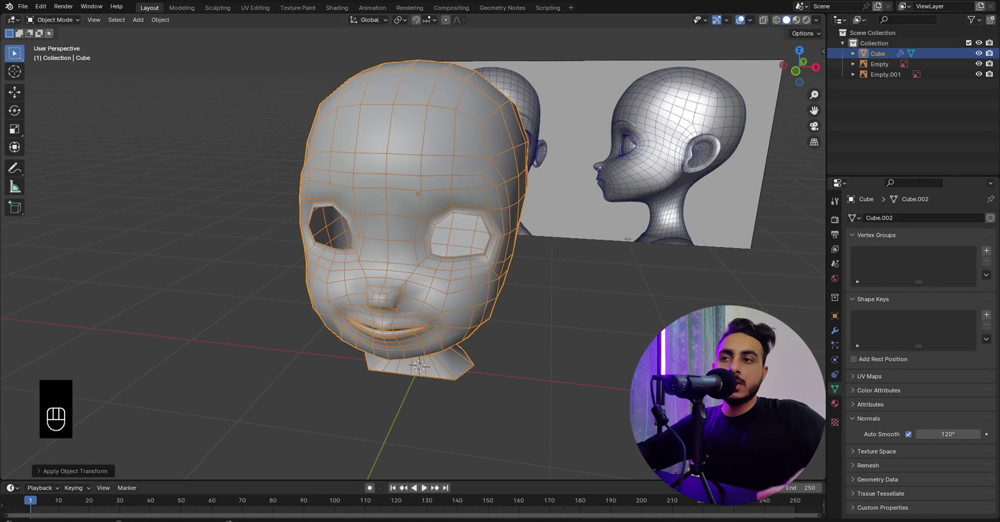
# Move the selected strip of vertices on the back side of the neck along the Y axis.
pyautogui.moveTo(225, 220); pyautogui.dragTo(232, 182, button='middle')
pyautogui.keyDown('shift'); pyautogui.moveTo(232, 183); pyautogui.dragTo(250, 159, button='middle'); pyautogui.keyUp('shift')
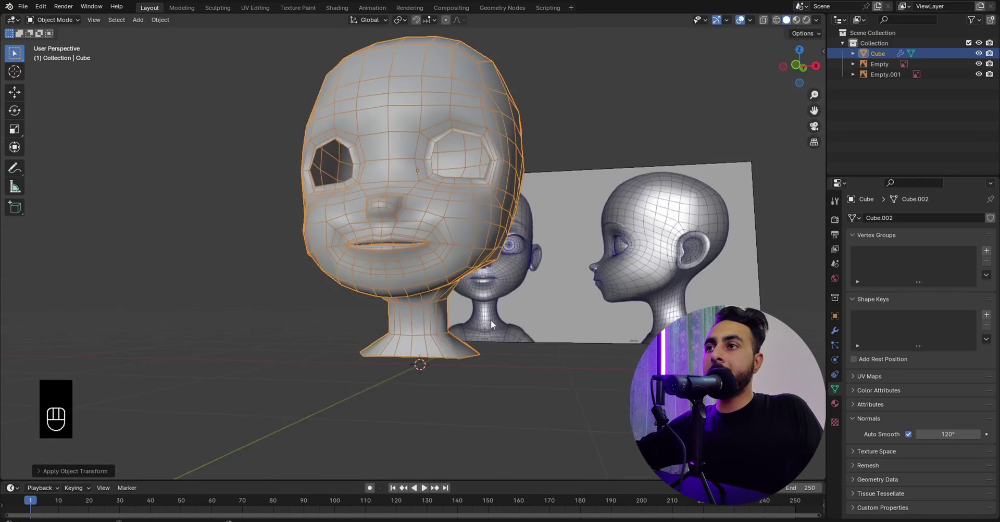
pyautogui.press('Tab')
pyautogui.moveTo(625, 416); pyautogui.dragTo(495, 405, button='middle')
pyautogui.keyDown('shift'); pyautogui.moveTo(494, 405); pyautogui.dragTo(481, 283, button='middle'); pyautogui.keyUp('shift')
pyautogui.scroll(5, 481, 283)
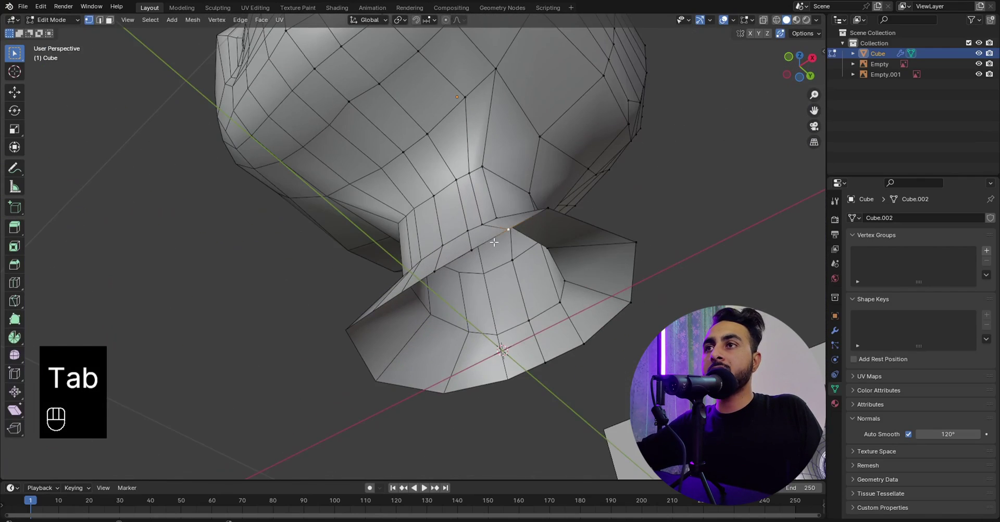
pyautogui.keyDown('ctrl'); pyautogui.keyDown('shift'); pyautogui.click(433, 195); pyautogui.keyUp('shift'); pyautogui.keyUp('ctrl')
pyautogui.press('g')
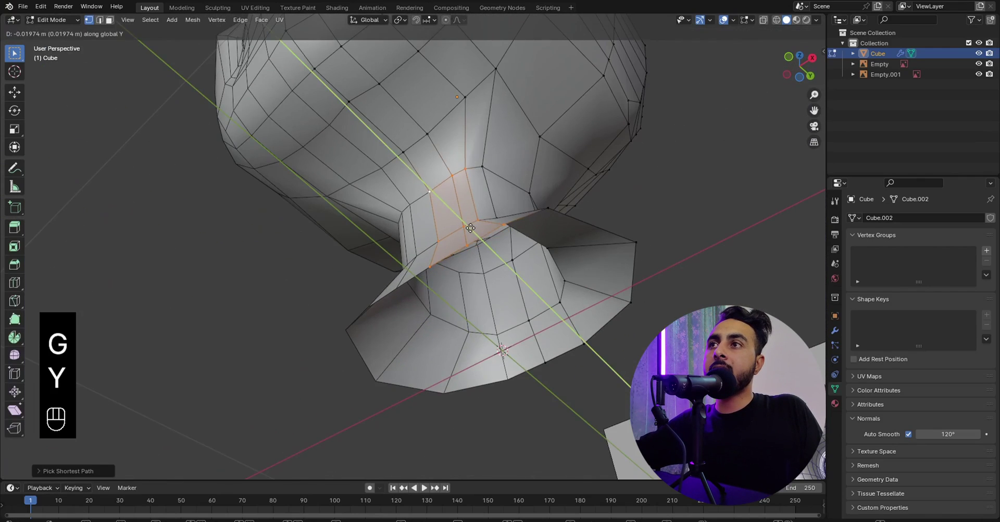
pyautogui.click(471, 228)
pyautogui.moveTo(470, 228); pyautogui.dragTo(471, 261, button='middle')
# Select the next vertical strip of neck vertices down to the base and move it along the Y axis.
pyautogui.click(466, 245)
pyautogui.keyDown('ctrl'); pyautogui.keyDown('shift'); pyautogui.click(433, 152); pyautogui.keyUp('shift'); pyautogui.keyUp('ctrl')
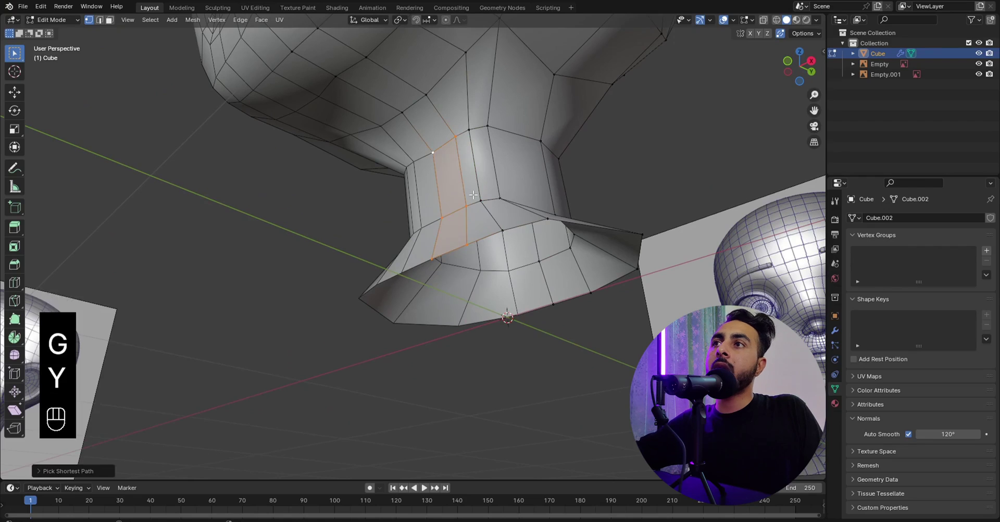
pyautogui.press('g')
pyautogui.press('y')
pyautogui.click(471, 197)
# Select the vertical edge line on the side of the neck and slide it along the surrounding edges.
pyautogui.moveTo(471, 196); pyautogui.dragTo(492, 242, button='middle')
pyautogui.click(493, 247)
pyautogui.keyDown('ctrl'); pyautogui.keyDown('shift'); pyautogui.click(468, 146); pyautogui.keyUp('shift'); pyautogui.keyUp('ctrl')
pyautogui.press('g')
pyautogui.press('y')
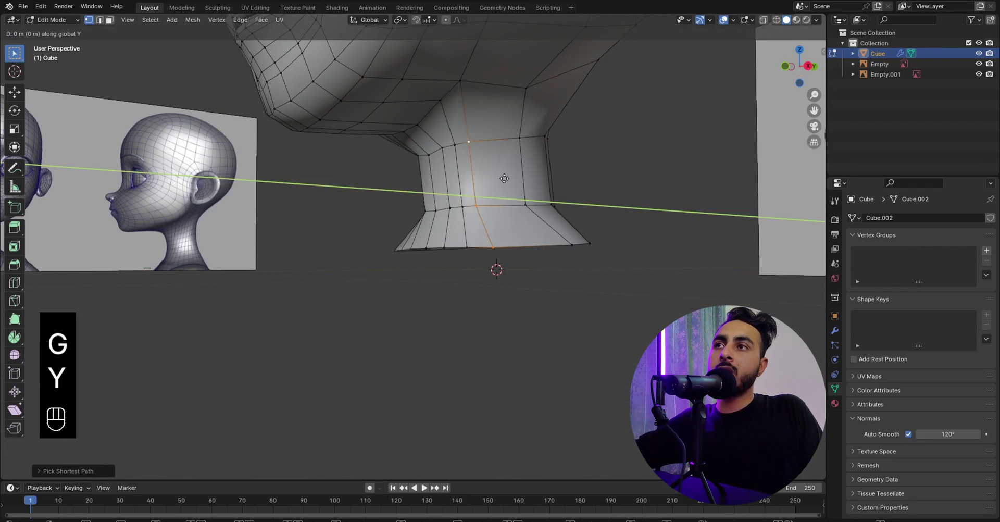
pyautogui.rightClick(511, 179)
pyautogui.press('g')
pyautogui.press('g')
pyautogui.click(506, 183)
pyautogui.moveTo(507, 183); pyautogui.dragTo(531, 214, button='middle')
# Snap the 3D cursor to the side of the head at ear height and return to Object Mode in front view.
pyautogui.press('Tab')
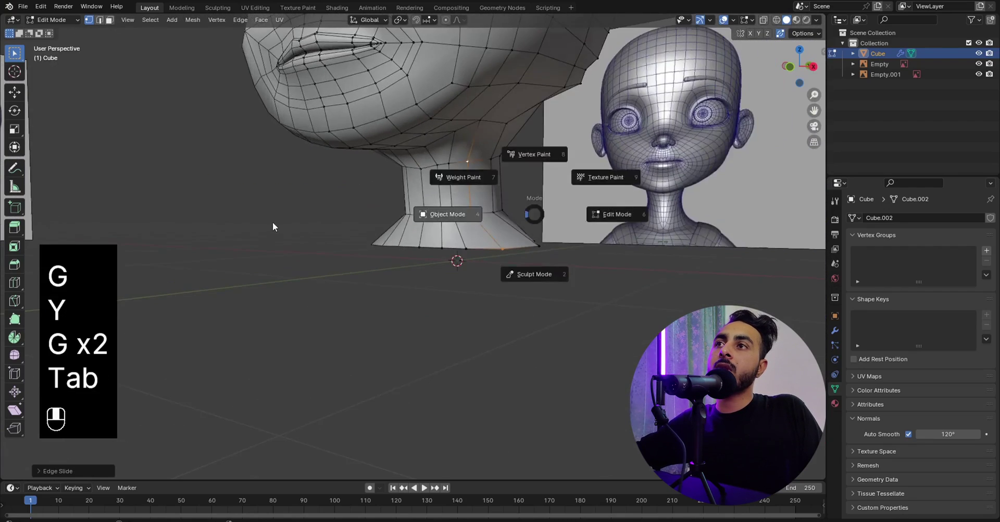
pyautogui.scroll(-3, 459, 229)
pyautogui.keyDown('shift'); pyautogui.moveTo(466, 229); pyautogui.dragTo(433, 264, button='middle'); pyautogui.keyUp('shift')
pyautogui.click(505, 236)
pyautogui.press('KP_1')
pyautogui.press('KP_3')
pyautogui.press('Tab')
pyautogui.scroll(3, 430, 254)
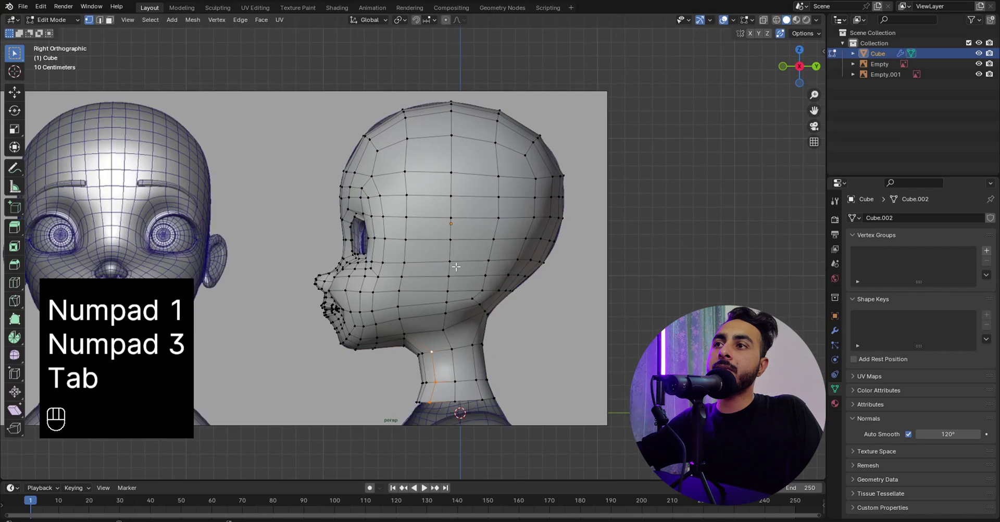
pyautogui.hotkey('shift', 's')
pyautogui.click(491, 284)
pyautogui.press('KP_1')
pyautogui.press('Tab')
# Add a cube at the 3D cursor and flatten it along the Y axis.
pyautogui.hotkey('shift', 'a')
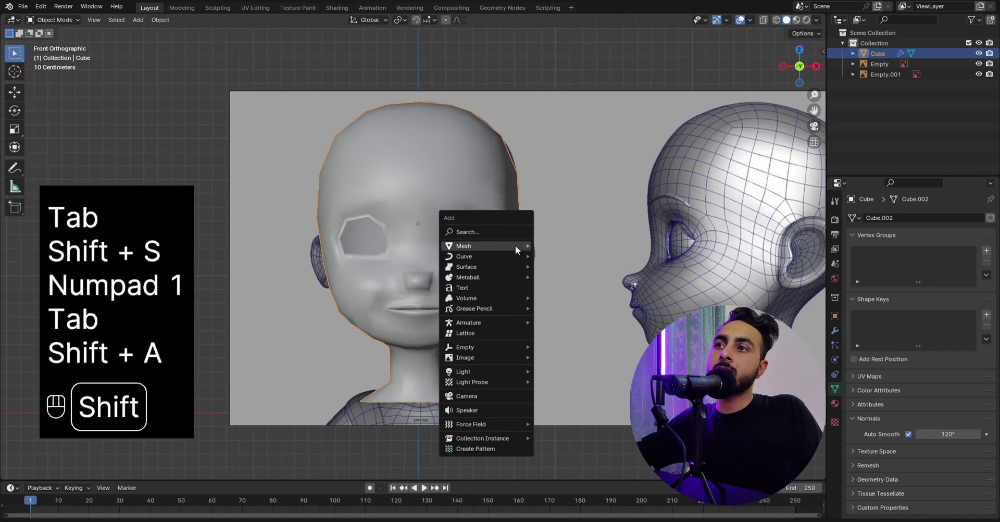
pyautogui.moveTo(518, 248)
pyautogui.click(559, 252)
pyautogui.scroll(-5, 648, 323)
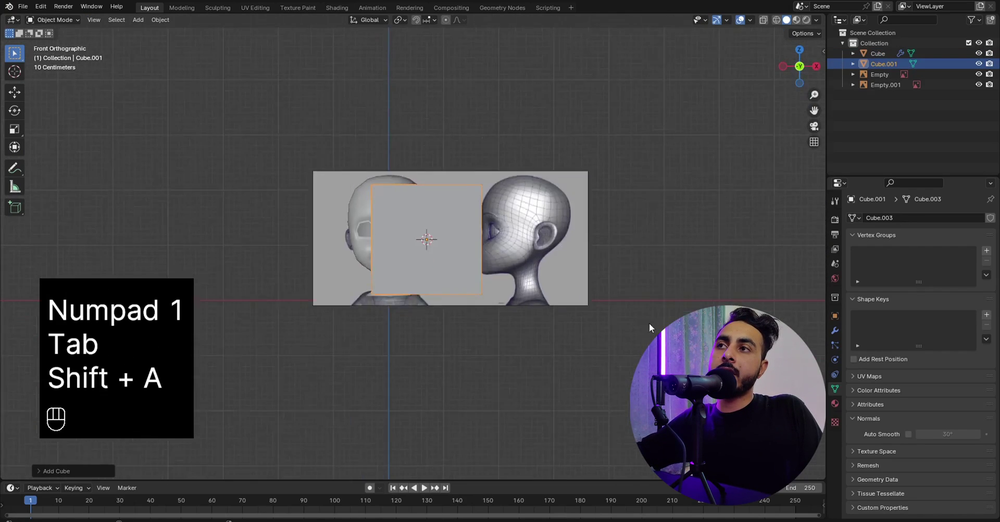
pyautogui.moveTo(649, 322); pyautogui.dragTo(575, 382, button='middle')
pyautogui.press('s')
pyautogui.press('y')
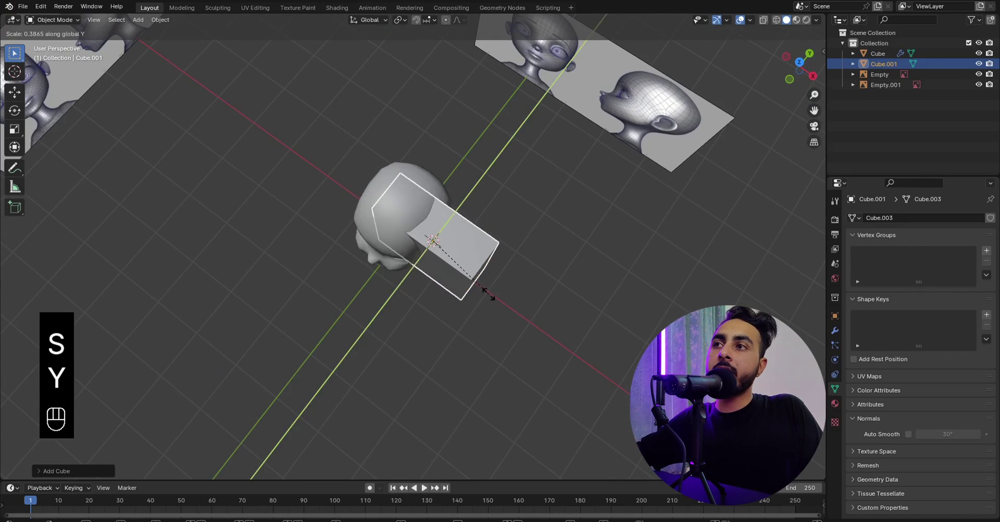
pyautogui.press('KP_1')
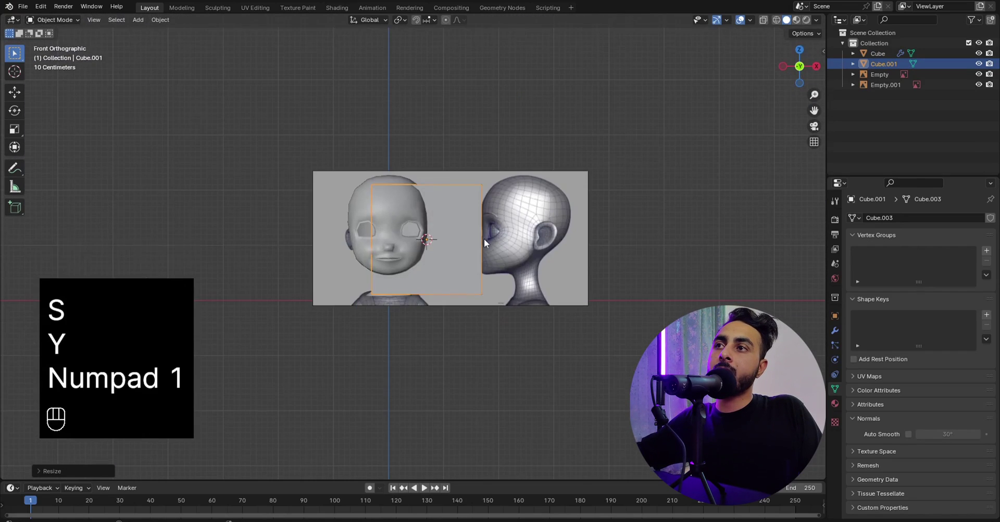
# Move the flattened cube along X to sit beside the head and add a vertical loop cut through its centre.
pyautogui.press('g')
pyautogui.press('x')
pyautogui.click(445, 268)
pyautogui.press('Tab')
pyautogui.scroll(4, 495, 240)
pyautogui.hotkey('ctrl', 'r')
pyautogui.doubleClick(440, 153)
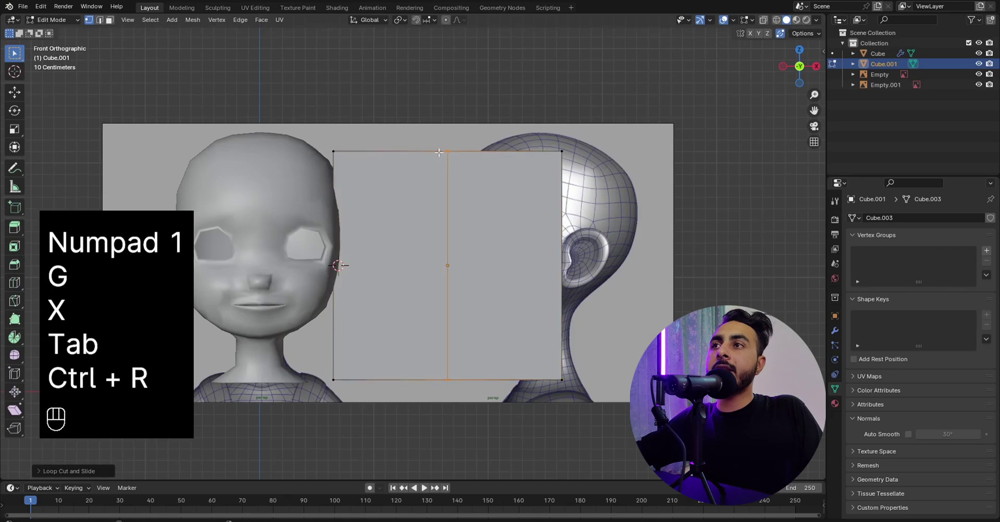
# Shorten the block's head-side edge along Z and move it inward along X to taper that side.
pyautogui.scroll(-4, 468, 250)
pyautogui.press('z')
pyautogui.moveTo(338, 156); pyautogui.dragTo(388, 308)
pyautogui.press('z')
pyautogui.click(385, 326)
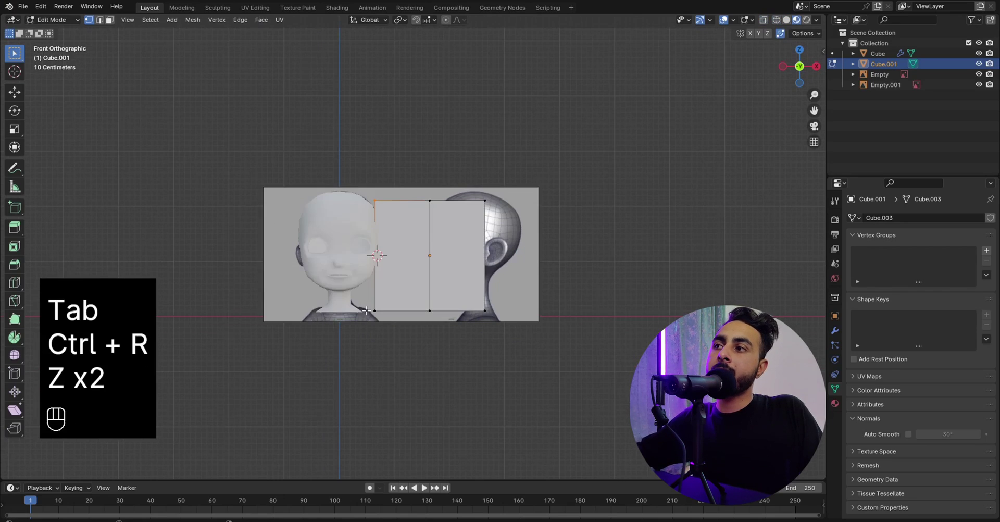
pyautogui.press('z')
pyautogui.press('z')
pyautogui.press('z')
pyautogui.press('s')
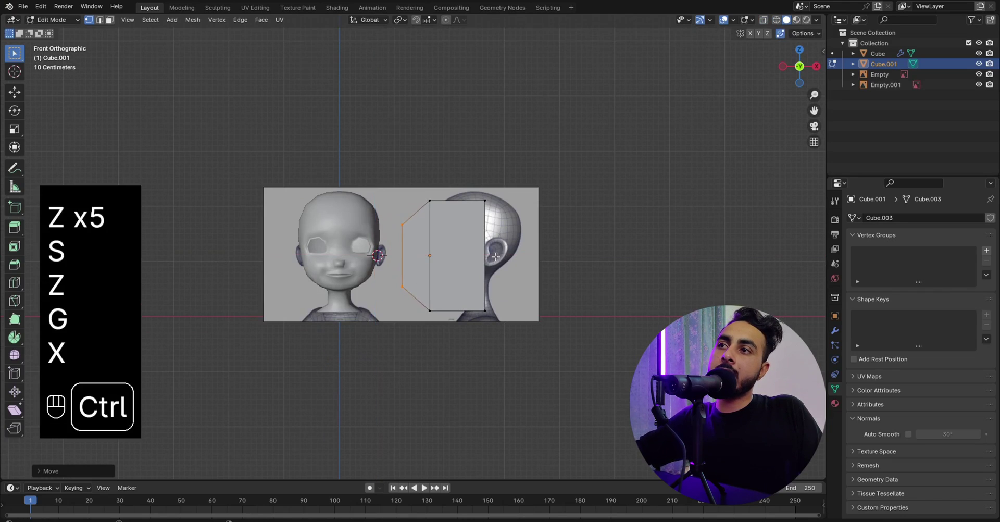
# Add a horizontal loop cut across the block and move its outer-side middle vertices up and outward.
pyautogui.hotkey('ctrl', 'r')
pyautogui.doubleClick(488, 271)
pyautogui.click(490, 257)
pyautogui.press('z')
pyautogui.press('g')
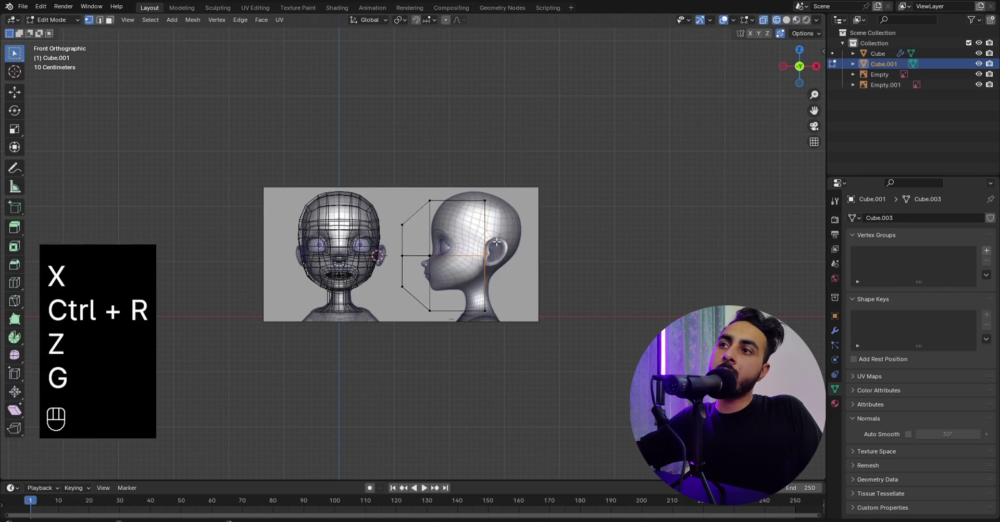
pyautogui.click(518, 227)
# Adjust the position of the block's central vertices in wireframe and return to solid shading.
pyautogui.press('z')
pyautogui.press('z')
pyautogui.click(439, 264)
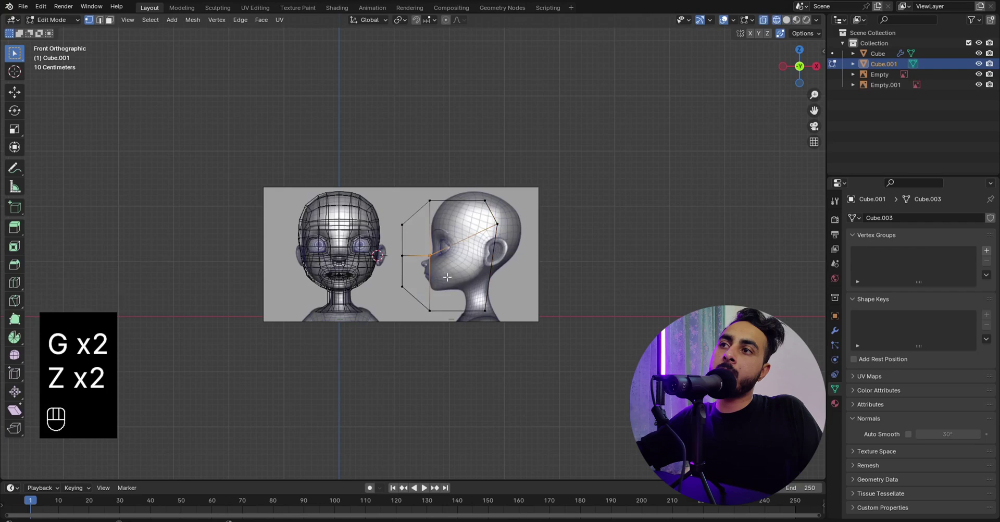
pyautogui.press('g')
pyautogui.click(442, 269)
pyautogui.press('z')
pyautogui.moveTo(442, 268)
pyautogui.mouseDown(button='middle')
pyautogui.moveTo(474, 294)
pyautogui.moveTo(420, 300)
pyautogui.mouseUp(button='middle')
pyautogui.scroll(4, 436, 271)
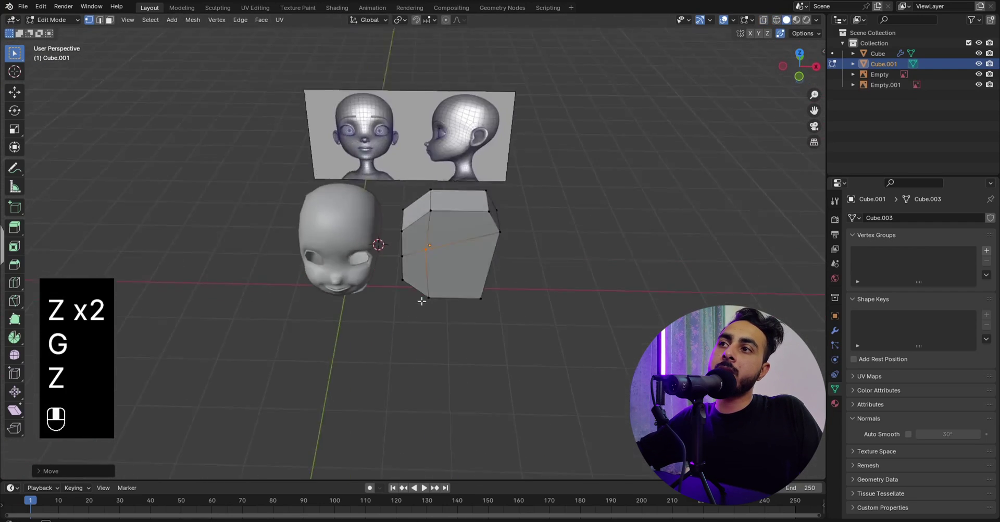
# Inset the block's front faces as one region and extrude them inward to hollow out the ear shape.
pyautogui.scroll(4, 421, 300)
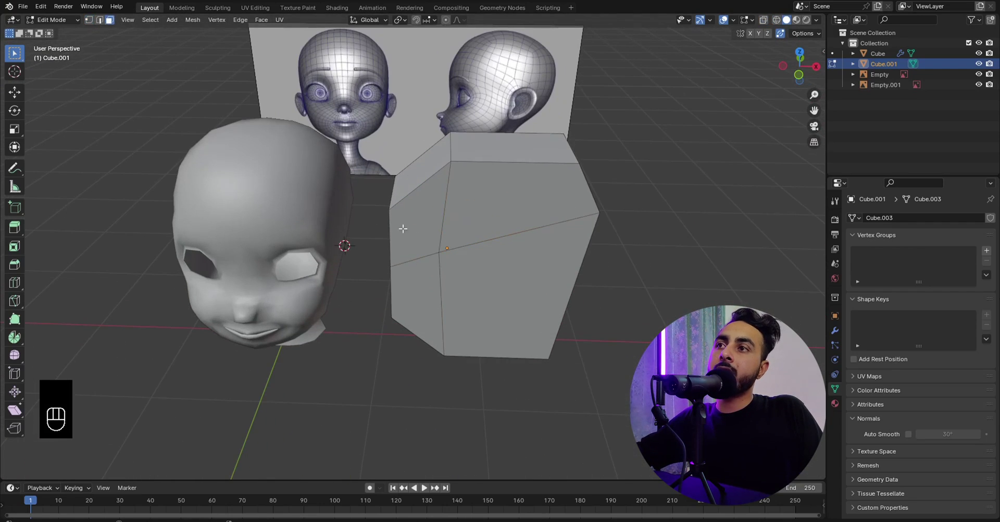
pyautogui.moveTo(402, 228); pyautogui.dragTo(590, 317)
pyautogui.press('i')
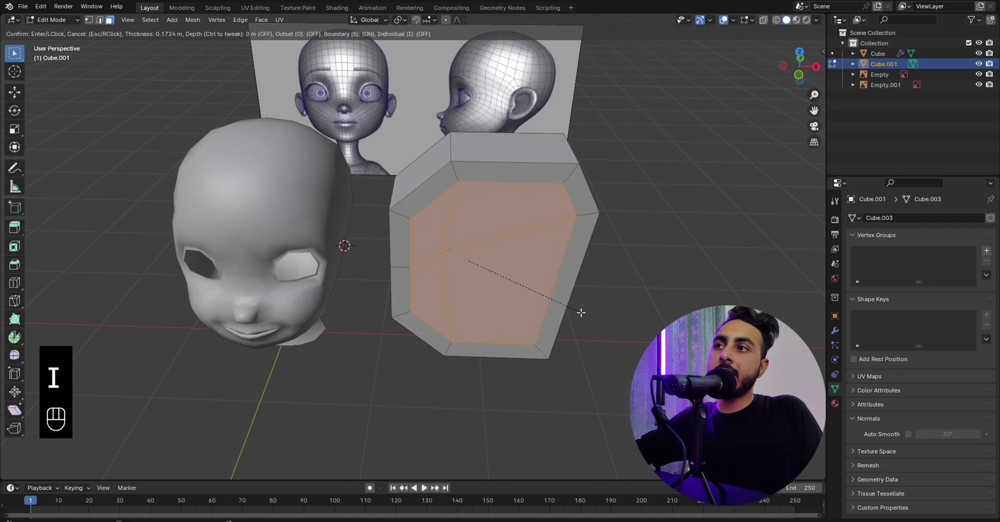
pyautogui.click(581, 312)
pyautogui.moveTo(581, 312); pyautogui.dragTo(514, 348, button='middle')
pyautogui.click(511, 324)
pyautogui.press('Tab')
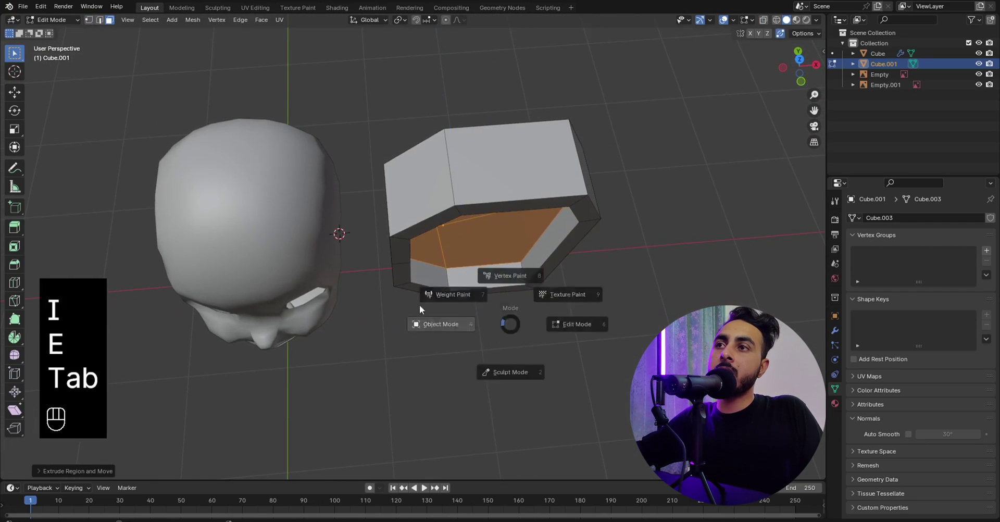
# Extrude and scale the selected faces of the ear block, and return to Object Mode in front view.
pyautogui.scroll(-6, 419, 304)
pyautogui.moveTo(469, 304); pyautogui.dragTo(428, 260, button='middle')
pyautogui.scroll(4, 428, 260)
pyautogui.moveTo(499, 289); pyautogui.dragTo(409, 255, button='middle')
pyautogui.press('Tab')
pyautogui.moveTo(444, 297); pyautogui.dragTo(602, 292, button='middle')
pyautogui.press('e')
pyautogui.press('s')
pyautogui.click(473, 334)
pyautogui.press('Tab')
pyautogui.press('KP_1')
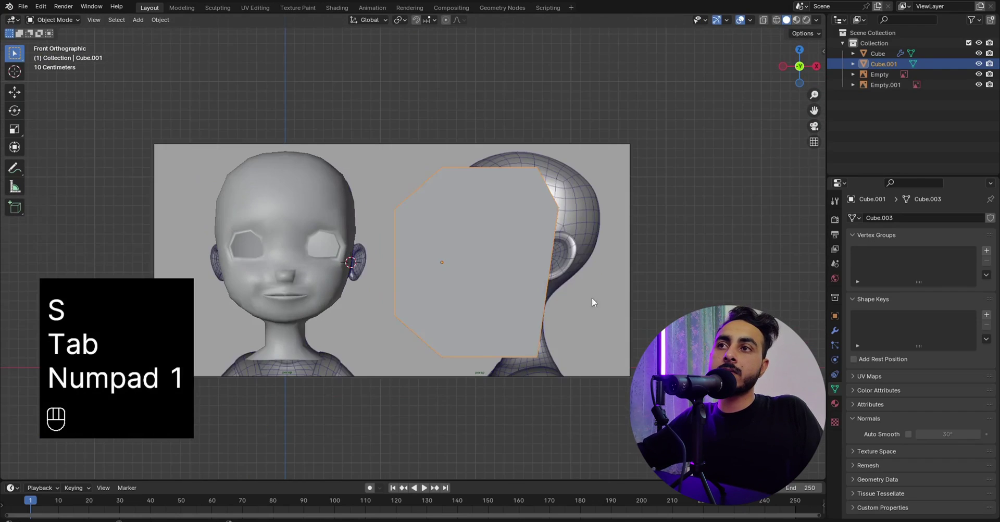
# Add a Subdivision Surface modifier to the ear block.
pyautogui.press('Tab')
pyautogui.press('a')
pyautogui.press('z')
pyautogui.press('z')
pyautogui.press('Tab')
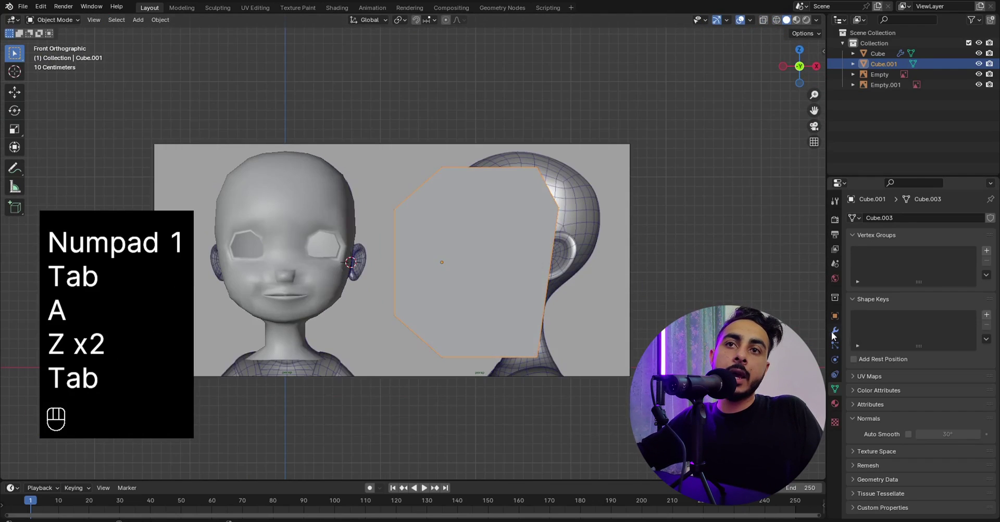
pyautogui.click(835, 330)
pyautogui.click(880, 220)
pyautogui.click(857, 221)
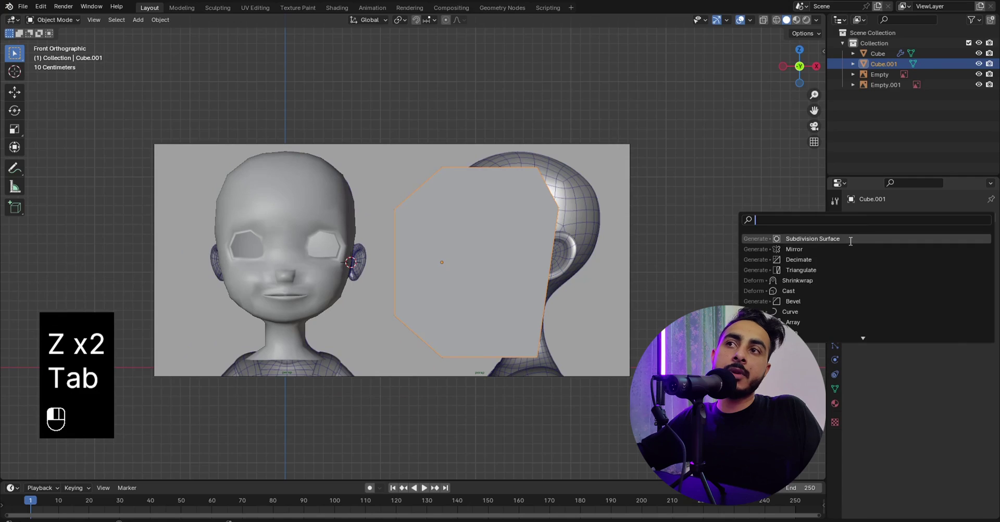
pyautogui.click(850, 238)
# Return the ear block to Object Mode and shade it smooth.
pyautogui.moveTo(583, 238); pyautogui.dragTo(610, 257, button='middle')
pyautogui.press('Tab')
pyautogui.press('KP_1')
pyautogui.moveTo(520, 244); pyautogui.dragTo(535, 263, button='middle')
pyautogui.press('Tab')
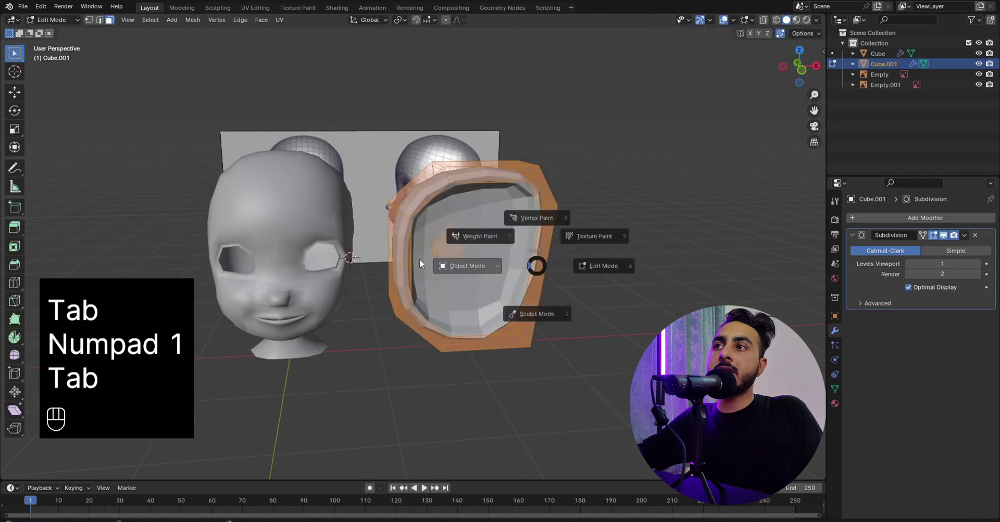
pyautogui.moveTo(481, 131); pyautogui.dragTo(511, 165, button='middle')
pyautogui.rightClick(511, 165)
pyautogui.click(447, 182)
# Scale the ear block along the global Y axis to make it thinner.
pyautogui.moveTo(448, 182); pyautogui.dragTo(546, 242, button='middle')
pyautogui.press('s')
pyautogui.press('y')
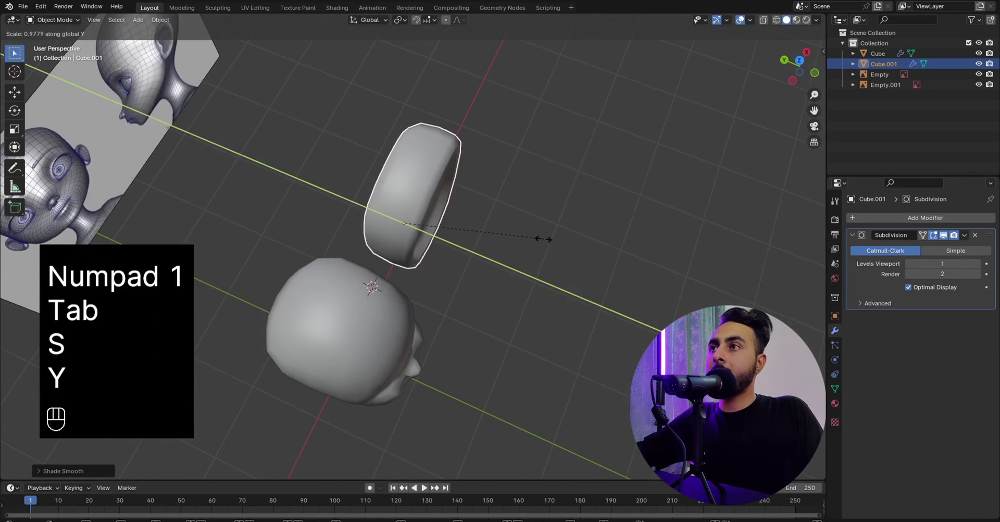
pyautogui.click(505, 224)
# Turn off the ear's viewport subdivision and scale down the edge loop around the front recess in Edit Mode.
pyautogui.press('KP_1')
pyautogui.press('Tab')
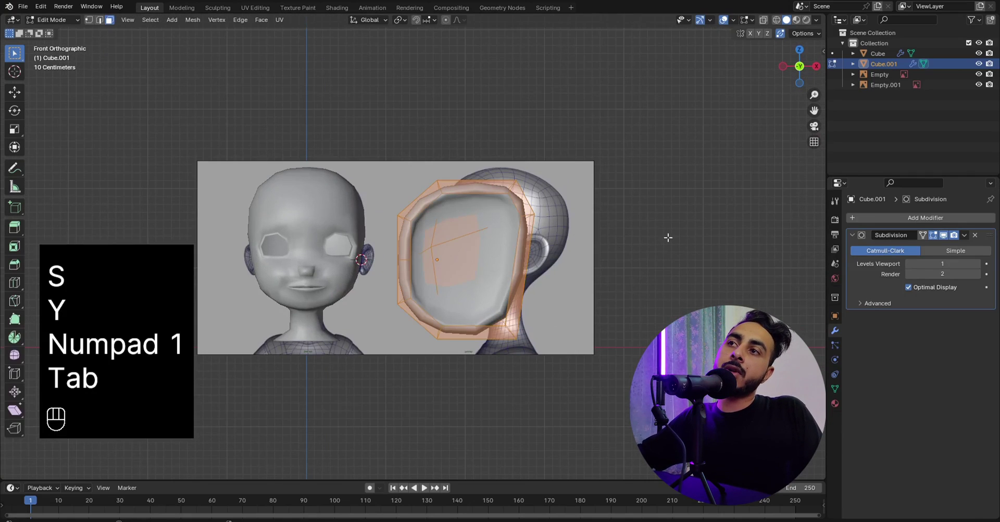
pyautogui.click(943, 236)
pyautogui.moveTo(513, 255); pyautogui.dragTo(452, 208, button='middle')
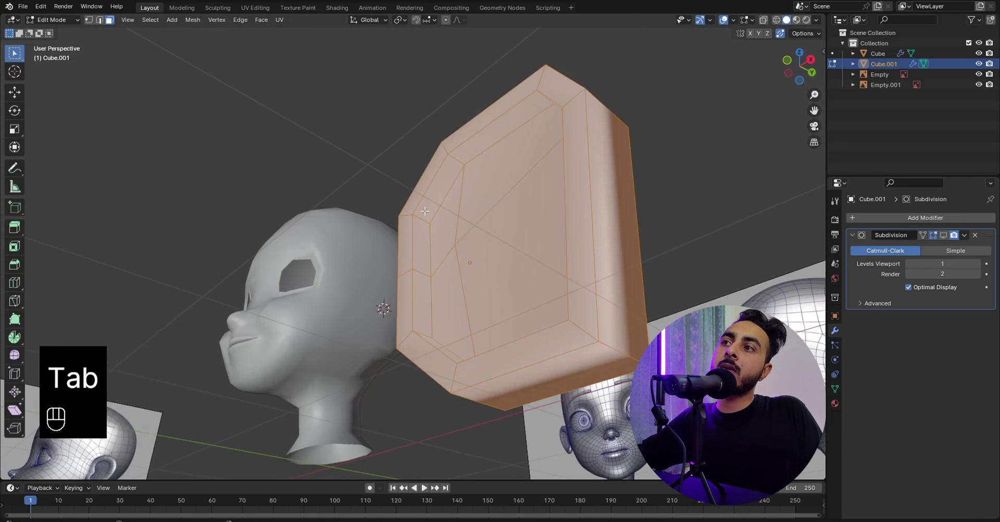
pyautogui.keyDown('alt'); pyautogui.click(426, 214); pyautogui.keyUp('alt')
pyautogui.keyDown('alt'); pyautogui.keyDown('shift'); pyautogui.click(425, 216); pyautogui.keyUp('shift'); pyautogui.keyUp('alt')
pyautogui.press('KP_1')
pyautogui.press('s')
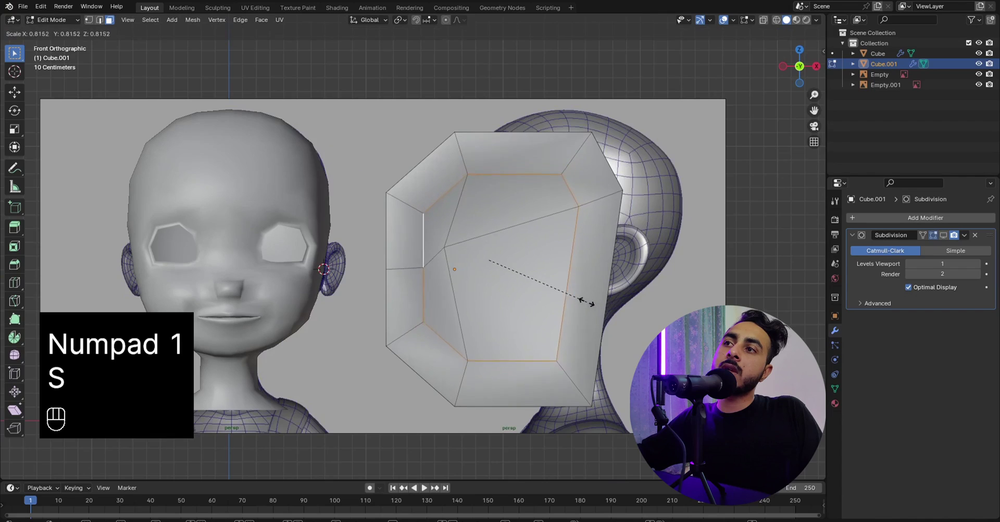
pyautogui.click(587, 301)
# Move the recess's central vertex about 0.28 m along X and turn the viewport subdivision back on in Object Mode.
pyautogui.press('Tab')
pyautogui.press('Tab')
pyautogui.press('KP_1')
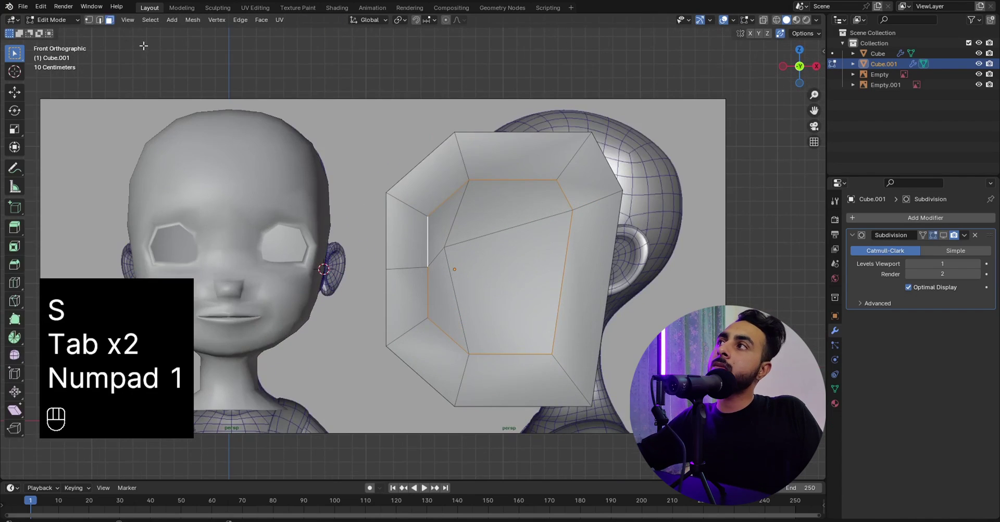
pyautogui.click(444, 247)
pyautogui.press('g')
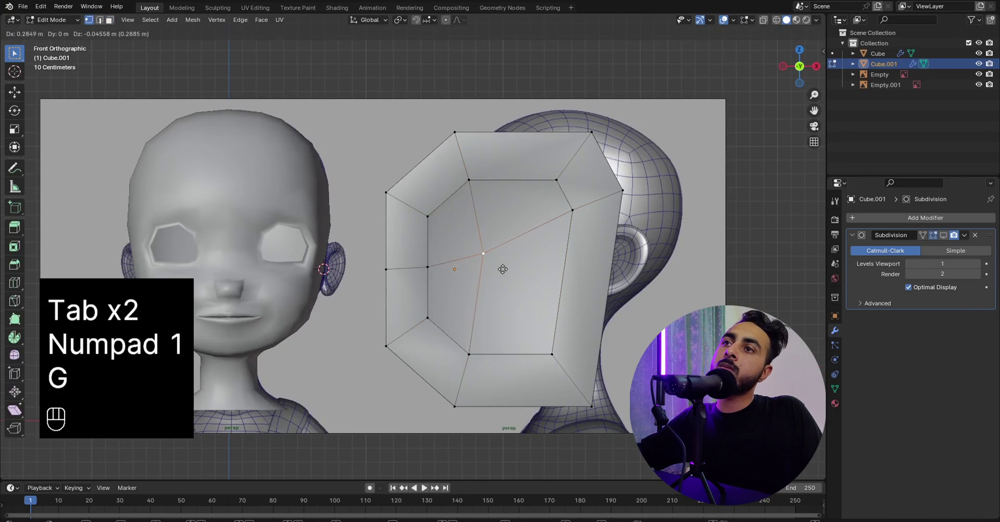
pyautogui.click(502, 268)
pyautogui.press('Tab')
pyautogui.moveTo(525, 248); pyautogui.dragTo(579, 274, button='middle')
pyautogui.click(943, 235)
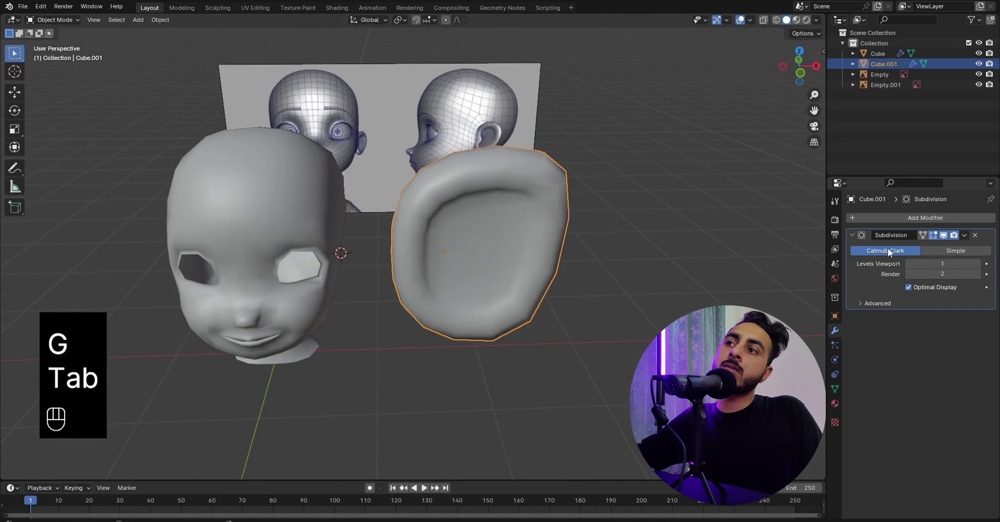
# In Edit Mode, move the ear's back faces outward along the Y axis.
pyautogui.moveTo(677, 235); pyautogui.dragTo(487, 314, button='middle')
pyautogui.scroll(5, 489, 314)
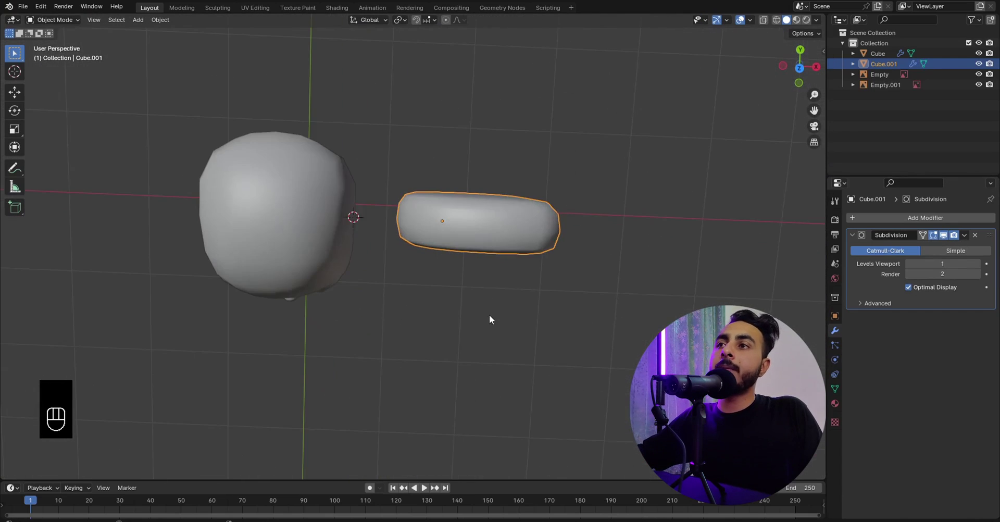
pyautogui.press('Tab')
pyautogui.click(598, 207)
pyautogui.moveTo(485, 156); pyautogui.dragTo(414, 245, button='middle')
pyautogui.moveTo(414, 245); pyautogui.dragTo(439, 244, button='middle')
pyautogui.scroll(1, 439, 245)
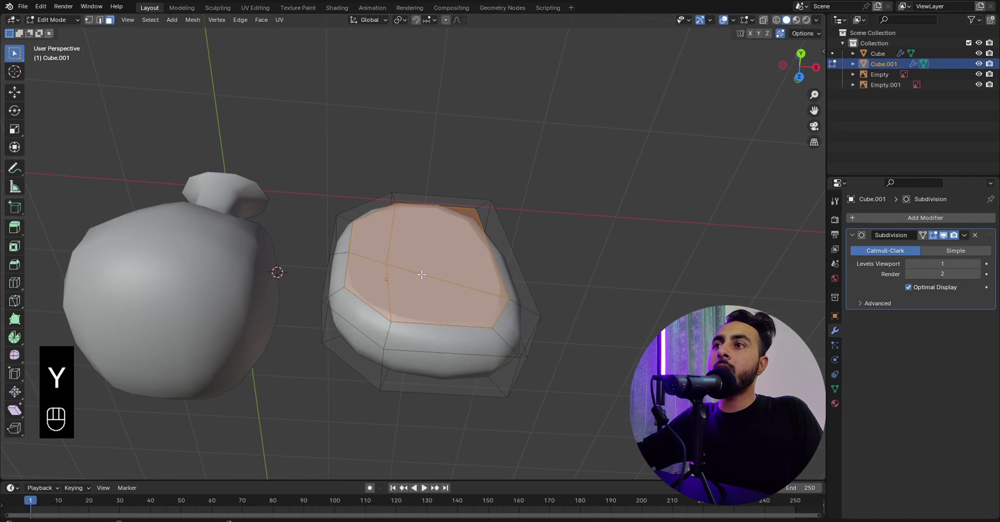
pyautogui.hotkey('ctrl', 'z')
pyautogui.moveTo(422, 275); pyautogui.dragTo(430, 258, button='middle')
pyautogui.press('g')
pyautogui.press('y')
pyautogui.click(432, 256)
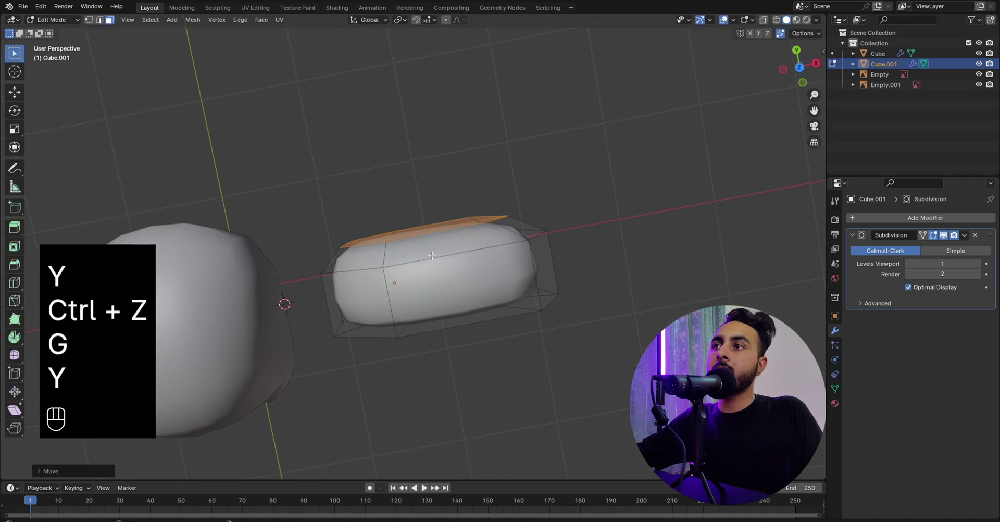
# Scale the ear's back faces down and adjust their position along the Y axis.
pyautogui.press('s')
pyautogui.click(493, 287)
pyautogui.press('g')
pyautogui.press('y')
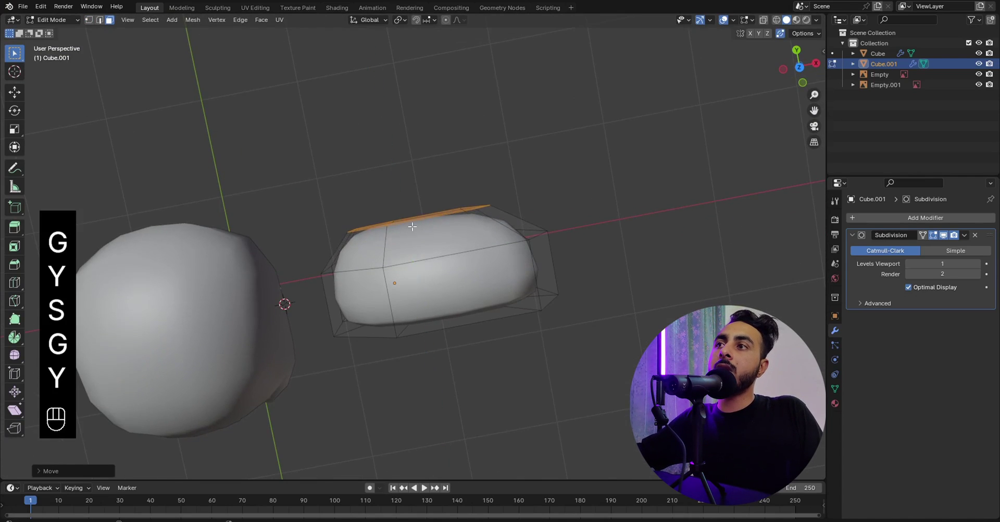
pyautogui.moveTo(412, 227); pyautogui.dragTo(432, 311, button='middle')
# Return to Object Mode in front view and apply the ear's object transform.
pyautogui.press('KP_1')
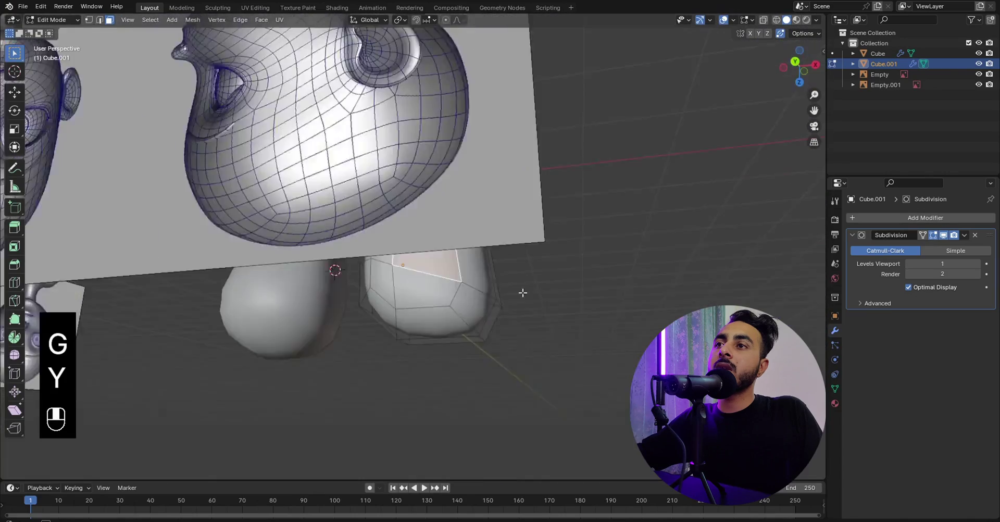
pyautogui.press('Tab')
pyautogui.scroll(-3, 432, 229)
pyautogui.hotkey('ctrl', 'a')
pyautogui.click(506, 223)
pyautogui.scroll(2, 527, 249)
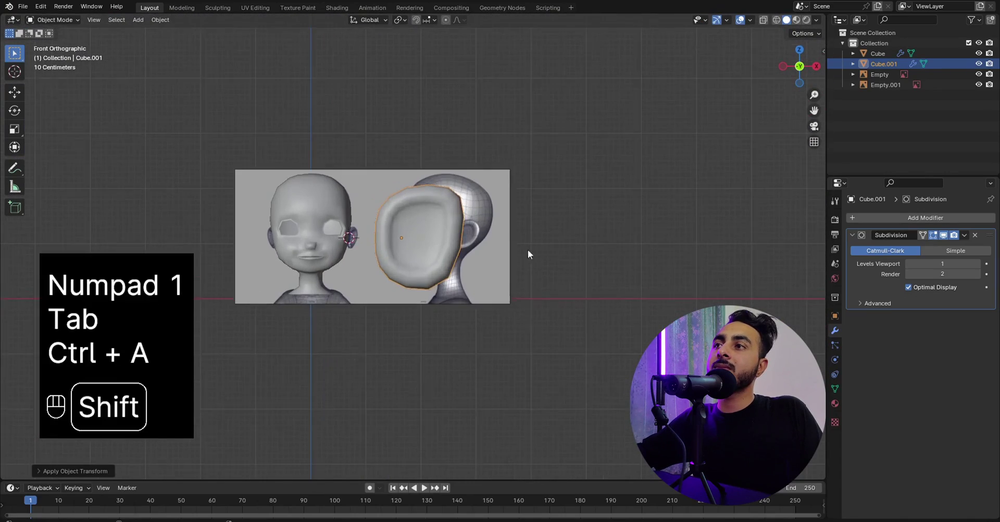
# Scale the ear down to the reference's ear size and move it to the side of the head.
pyautogui.press('s')
pyautogui.click(494, 256)
pyautogui.press('g')
pyautogui.click(445, 260)
pyautogui.scroll(3, 467, 267)
pyautogui.press('s')
pyautogui.keyDown('shift'); pyautogui.moveTo(444, 260); pyautogui.dragTo(493, 268, button='middle'); pyautogui.keyUp('shift')
pyautogui.click(369, 251)
# Move the ear in Object Mode to line it up with the side of the head.
pyautogui.scroll(2, 493, 268)
pyautogui.press('Tab')
pyautogui.press('Tab')
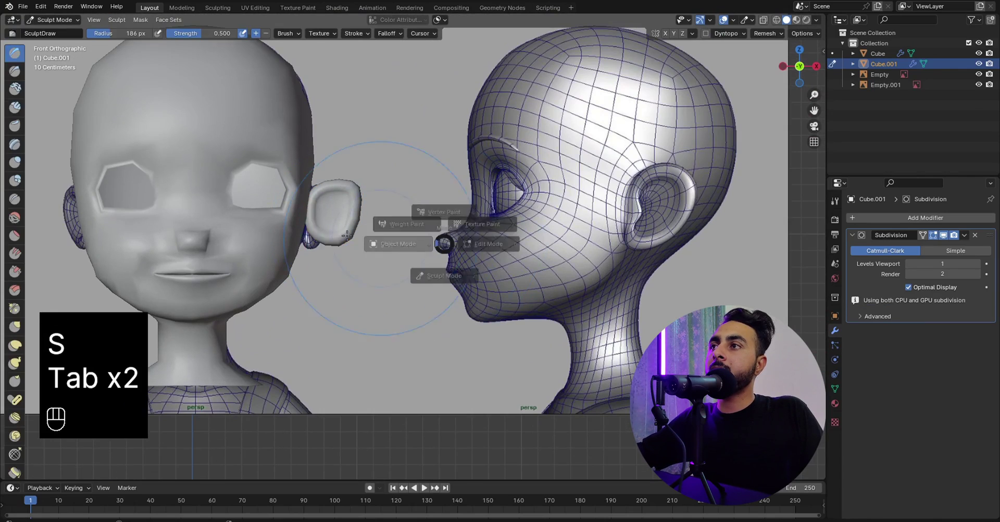
pyautogui.press('g')
pyautogui.click(423, 237)
# Rotate the ear about the Z axis to angle it against the head.
pyautogui.keyDown('shift'); pyautogui.moveTo(423, 238); pyautogui.dragTo(456, 242, button='middle'); pyautogui.keyUp('shift')
pyautogui.press('r')
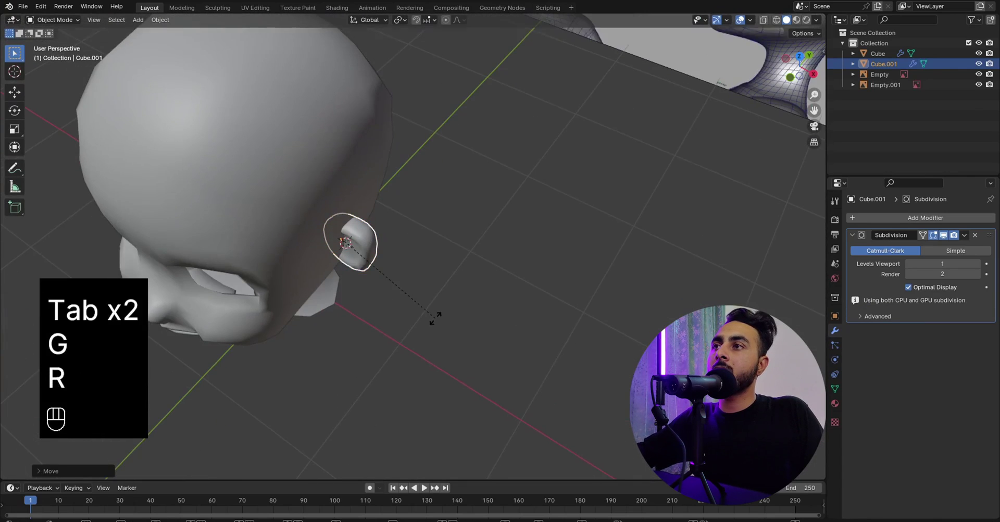
pyautogui.press('z')
pyautogui.press('KP_4')
pyautogui.click(373, 280)
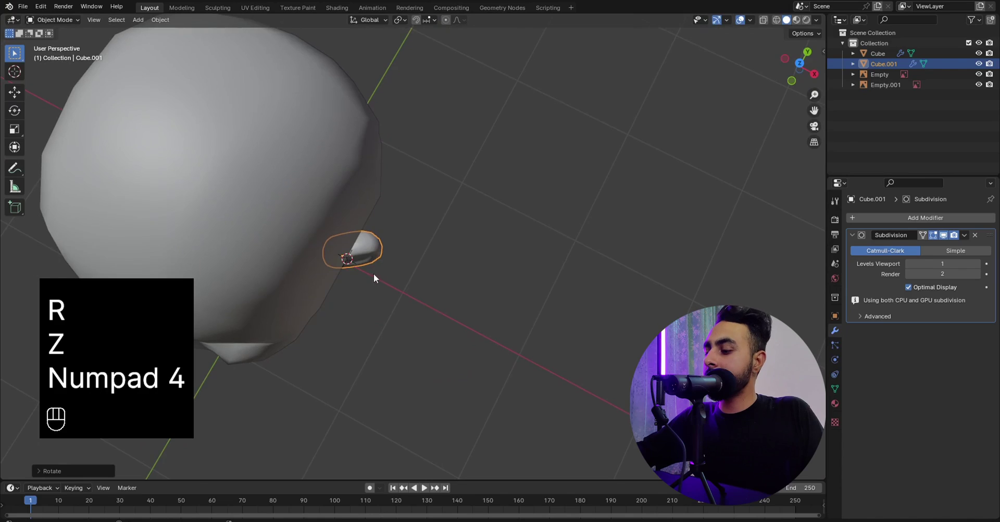
# Move the ear along the X axis beside the head and check it in front view.
pyautogui.press('g')
pyautogui.press('y')
pyautogui.press('x')
pyautogui.click(389, 278)
pyautogui.press('KP_1')
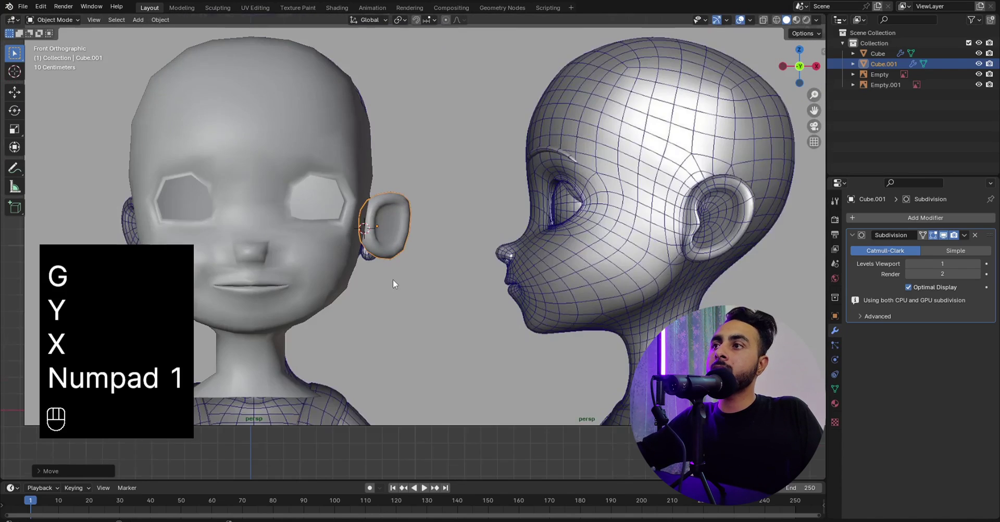
# Rotate the ear further about the Z axis so that its recess faces more to the side.
pyautogui.scroll(2, 410, 271)
pyautogui.press('z')
pyautogui.moveTo(426, 233)
pyautogui.keyDown('shift'); pyautogui.mouseDown(button='middle')
pyautogui.moveTo(458, 248)
pyautogui.moveTo(453, 315)
pyautogui.mouseUp(button='middle'); pyautogui.keyUp('shift')
pyautogui.scroll(1, 458, 249)
pyautogui.press('z')
pyautogui.press('r')
pyautogui.press('z')
pyautogui.click(452, 284)
# Move the ear inward along the X axis to overlap the reference ear, checking in wireframe.
pyautogui.press('KP_1')
pyautogui.press('g')
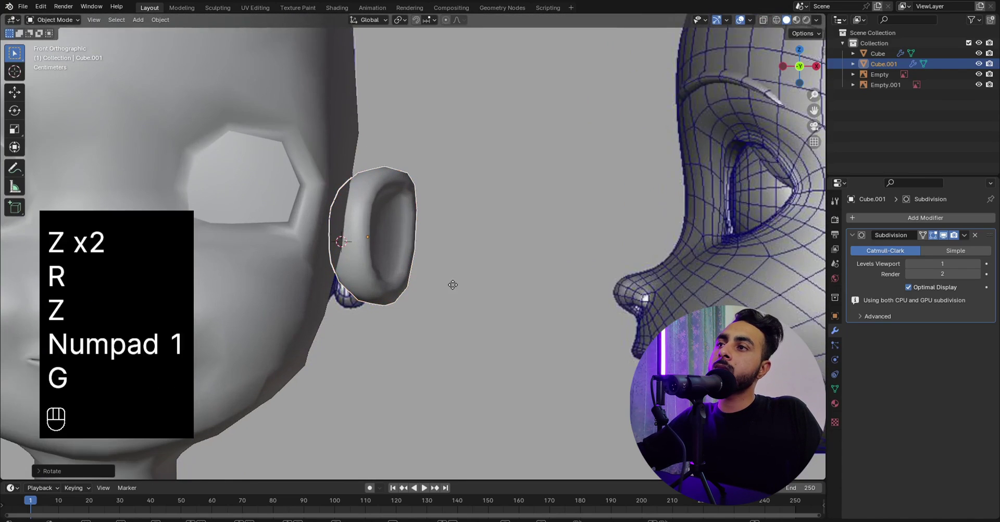
pyautogui.press('x')
pyautogui.click(433, 285)
pyautogui.press('z')
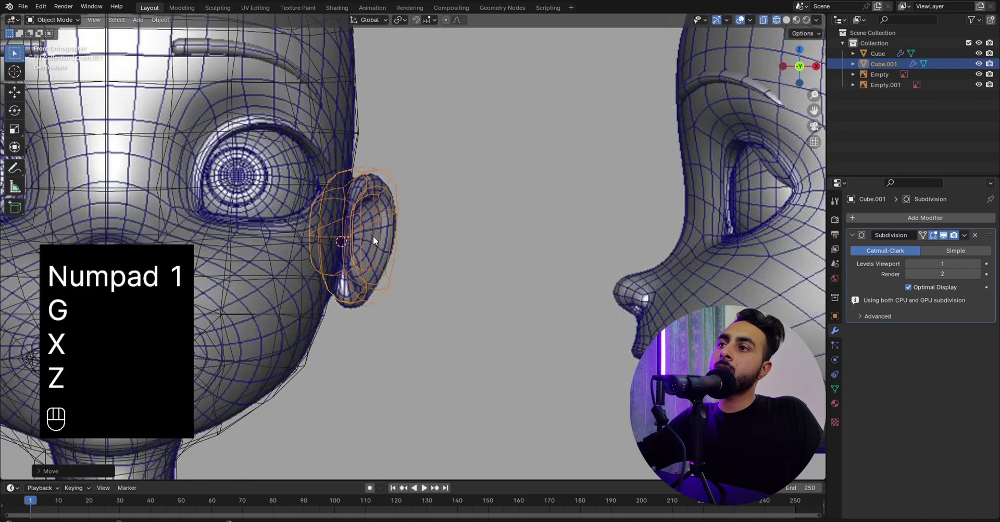
# Shape the ear with the Grab brush in Sculpt Mode to match the front reference, comparing in wireframe.
pyautogui.press('Tab')
pyautogui.press('g')
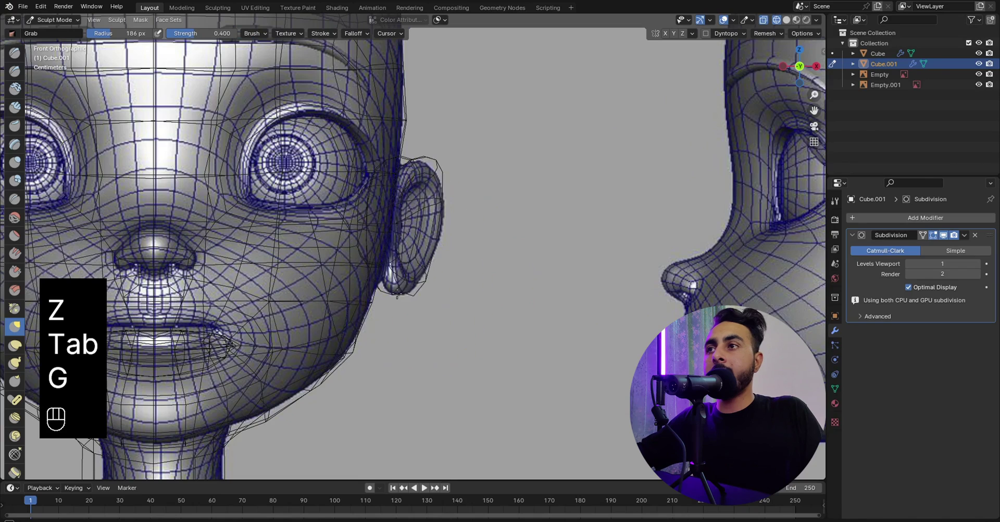
pyautogui.press('z')
pyautogui.click(515, 263)
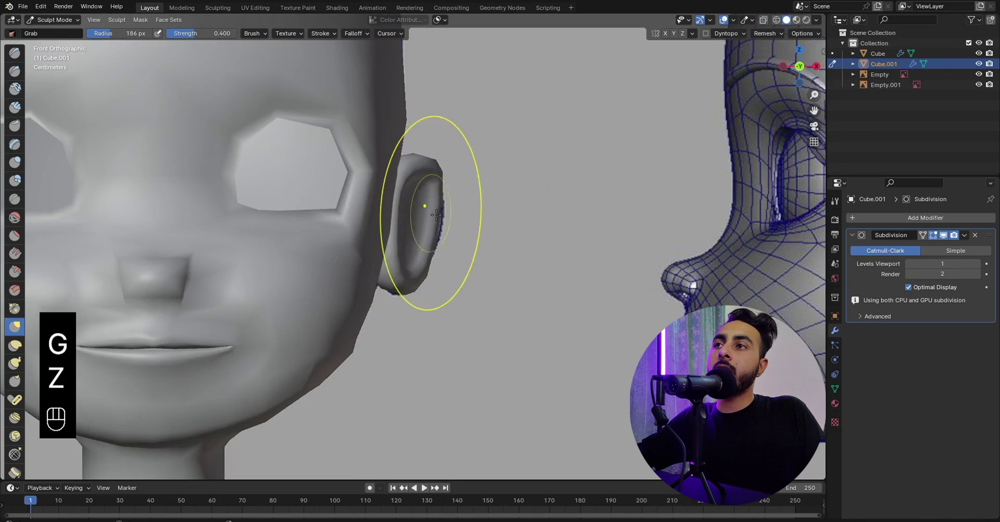
pyautogui.press('z')
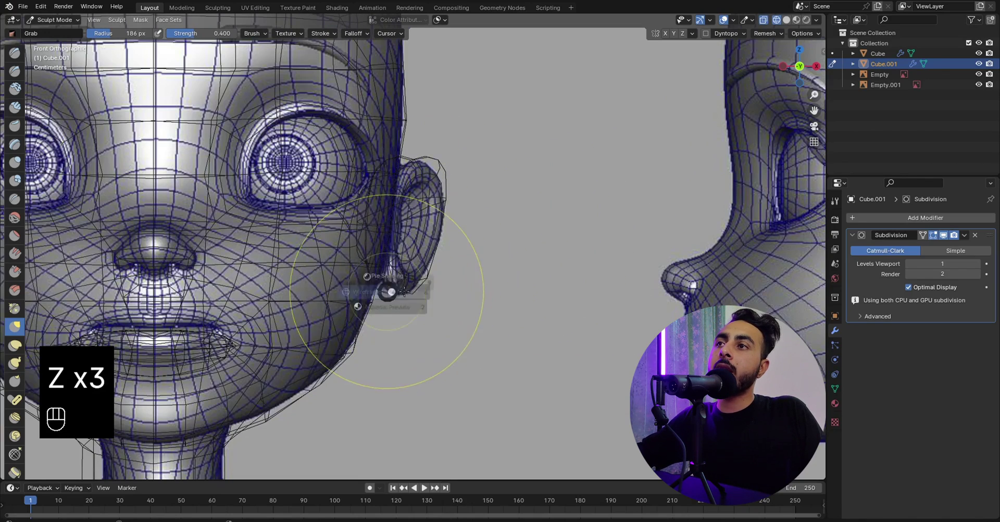
pyautogui.click(467, 281)
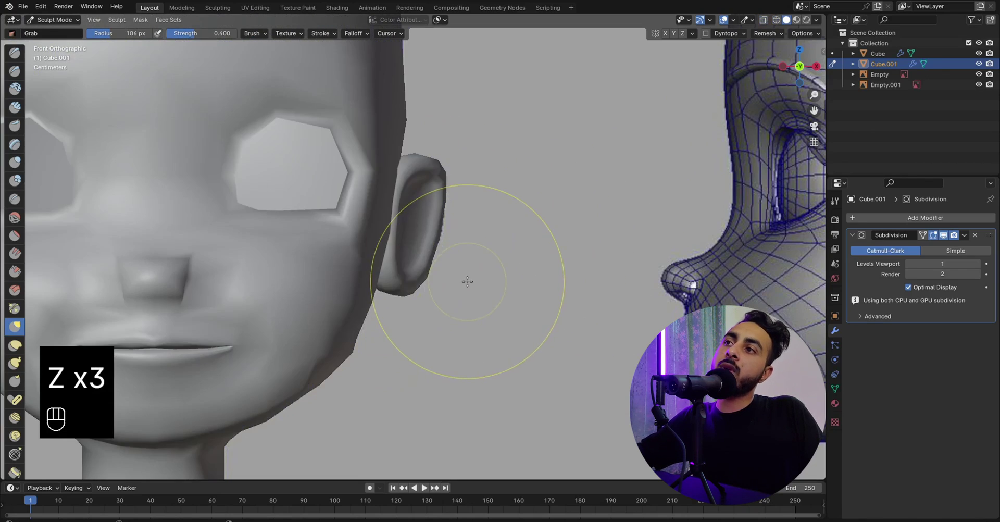
# In right side view, use the Grab brush to pull the ear's lower part down and its front edge backward.
pyautogui.press('Tab')
pyautogui.click(399, 281)
pyautogui.scroll(-3, 486, 222)
pyautogui.moveTo(486, 223); pyautogui.dragTo(414, 219, button='middle')
pyautogui.press('KP_3')
pyautogui.press('Tab')
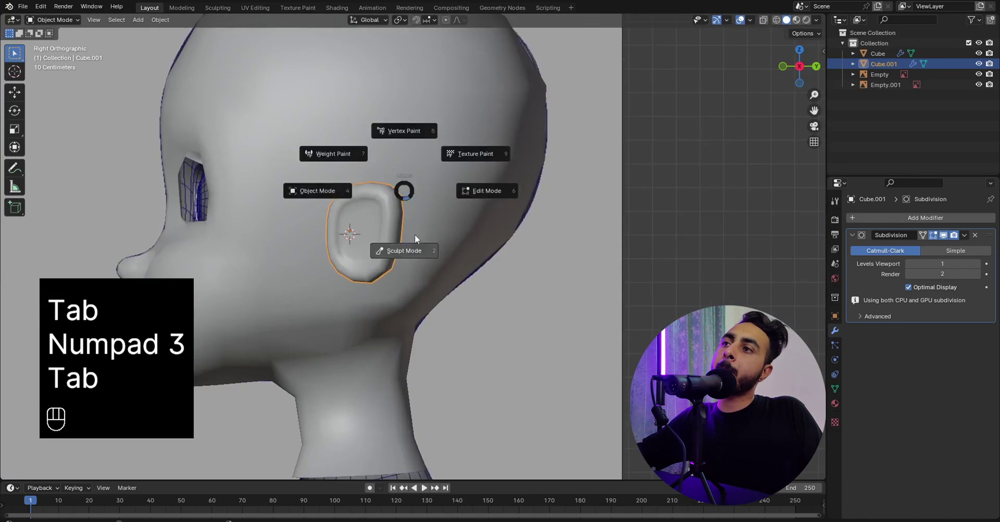
pyautogui.click(414, 235)
pyautogui.scroll(3, 401, 215)
pyautogui.keyDown('shift'); pyautogui.moveTo(346, 257); pyautogui.dragTo(468, 252, button='middle'); pyautogui.keyUp('shift')
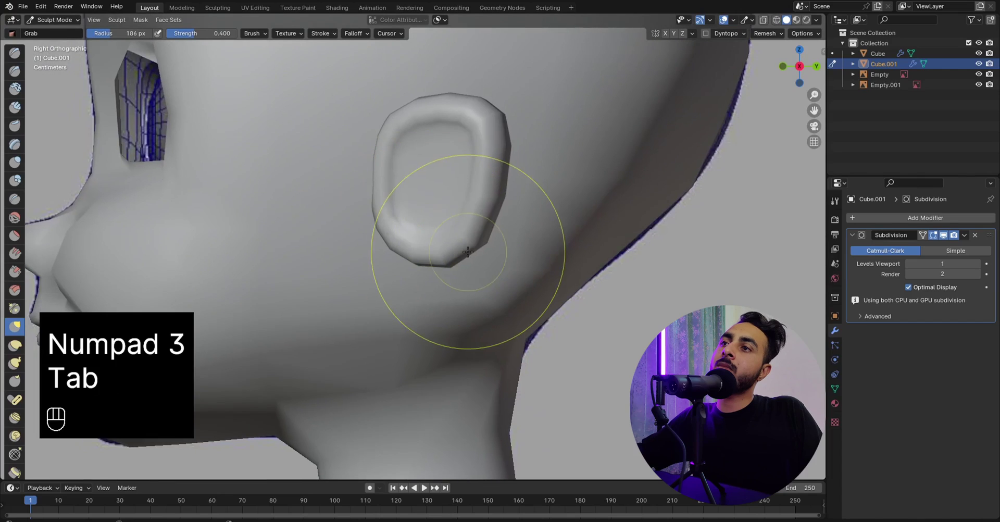
pyautogui.moveTo(428, 237); pyautogui.dragTo(429, 244)
pyautogui.moveTo(380, 171); pyautogui.dragTo(396, 172)
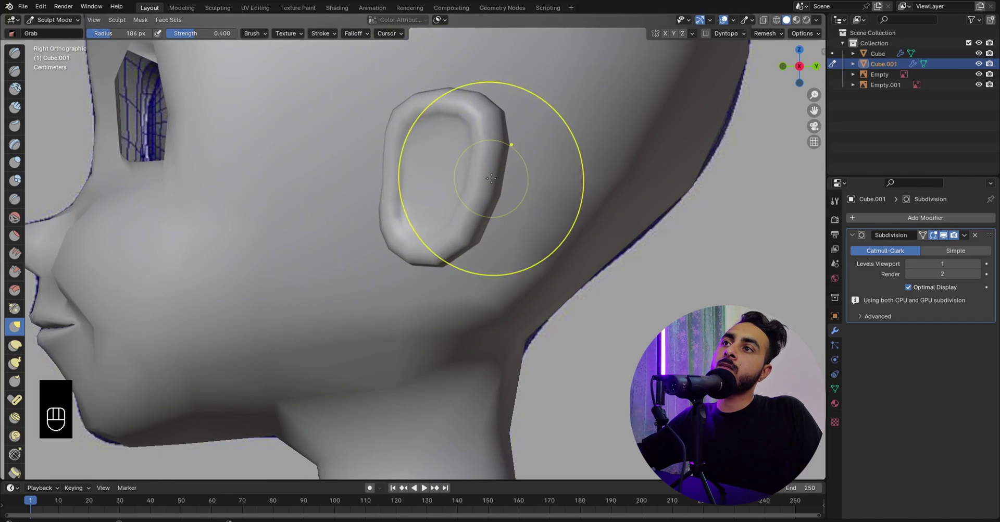
# Return to Object Mode in front view and apply the sculpted ear's object transform.
pyautogui.press('KP_1')
pyautogui.scroll(-5, 520, 179)
pyautogui.press('Tab')
pyautogui.click(473, 190)
pyautogui.hotkey('ctrl', 'a')
pyautogui.click(496, 194)
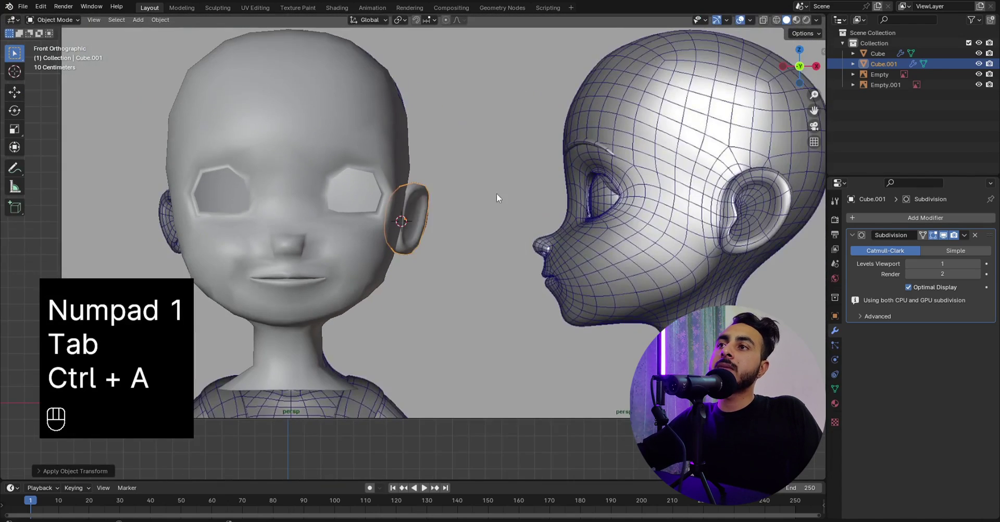
# Add an X-axis Mirror modifier to the ear with the head (Cube) as its mirror object.
pyautogui.scroll(-4, 495, 194)
pyautogui.press('q')
pyautogui.click(451, 240)
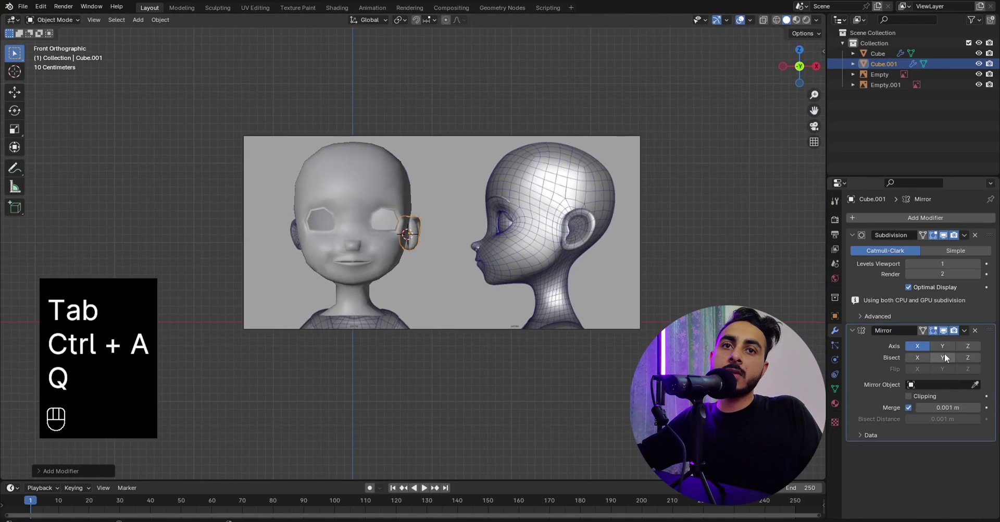
pyautogui.click(975, 385)
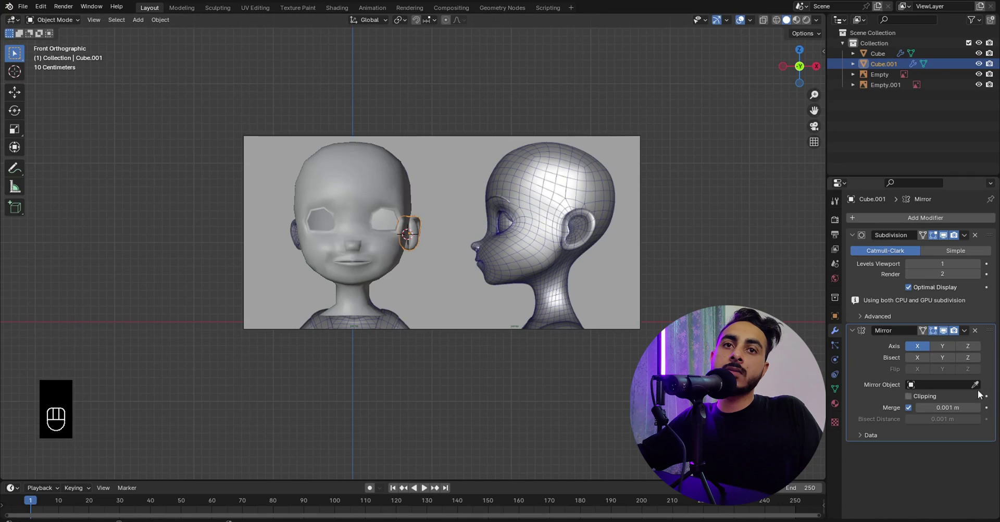
pyautogui.click(354, 183)
pyautogui.scroll(4, 426, 333)
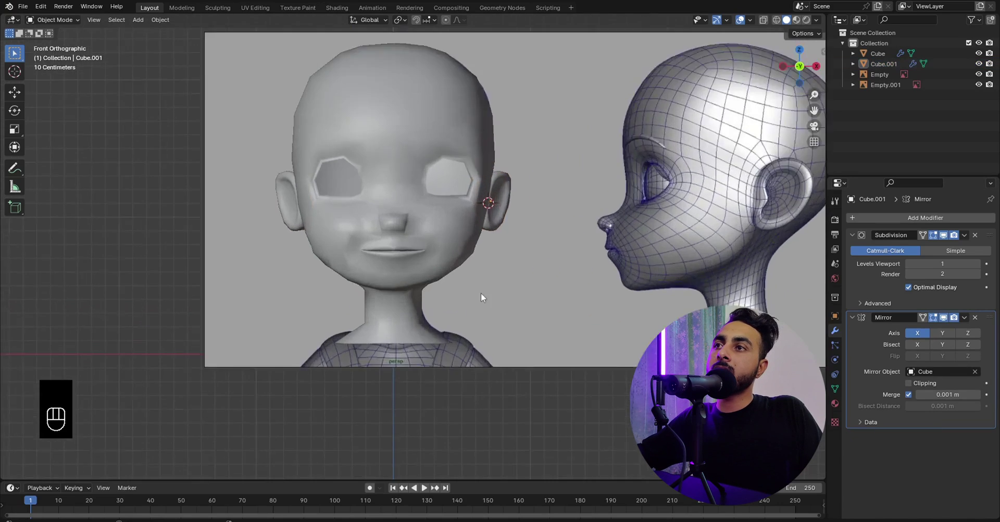
pyautogui.moveTo(480, 293); pyautogui.dragTo(439, 286, button='middle')
pyautogui.press('KP_1')
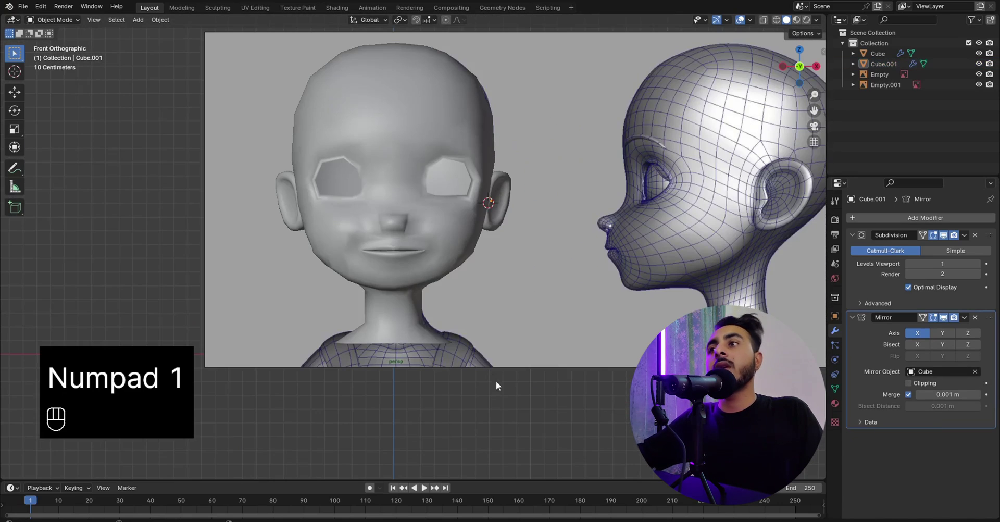
# Place the 3D cursor at the centre of the head's inner eye-opening edge loop.
pyautogui.click(451, 245)
pyautogui.moveTo(451, 244); pyautogui.dragTo(400, 232, button='middle')
pyautogui.press('KP_1')
pyautogui.scroll(4, 442, 170)
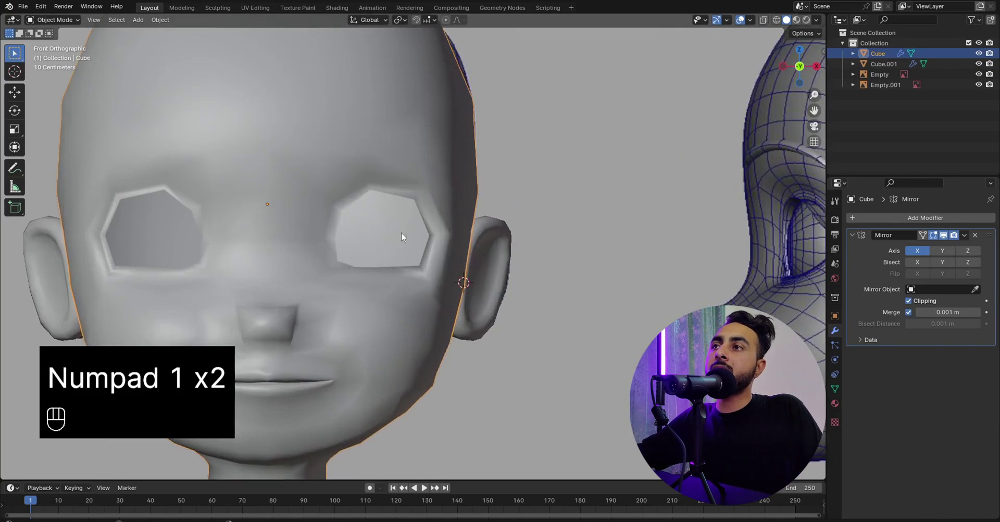
pyautogui.press('Tab')
pyautogui.scroll(3, 401, 232)
pyautogui.click(88, 20)
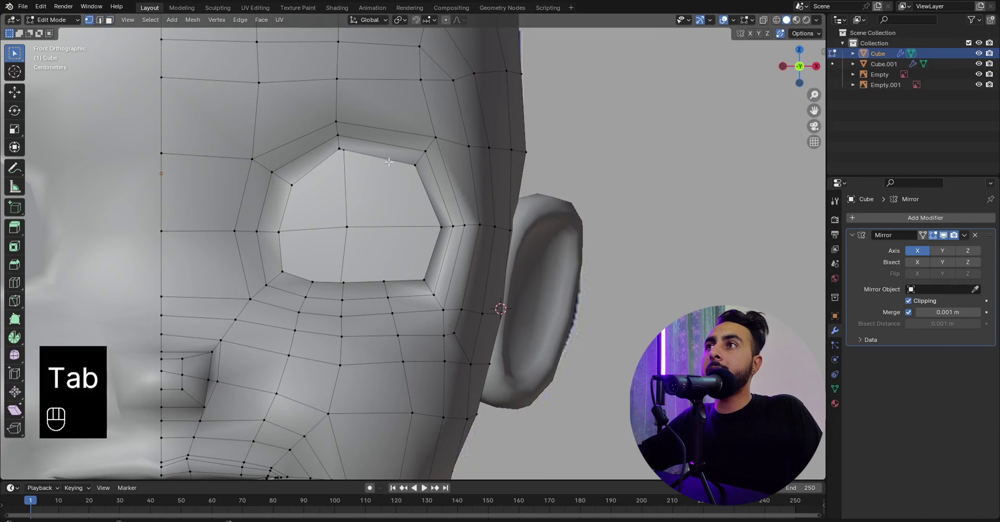
pyautogui.keyDown('alt'); pyautogui.keyDown('shift'); pyautogui.click(402, 162); pyautogui.keyUp('shift'); pyautogui.keyUp('alt')
pyautogui.hotkey('shift', 's')
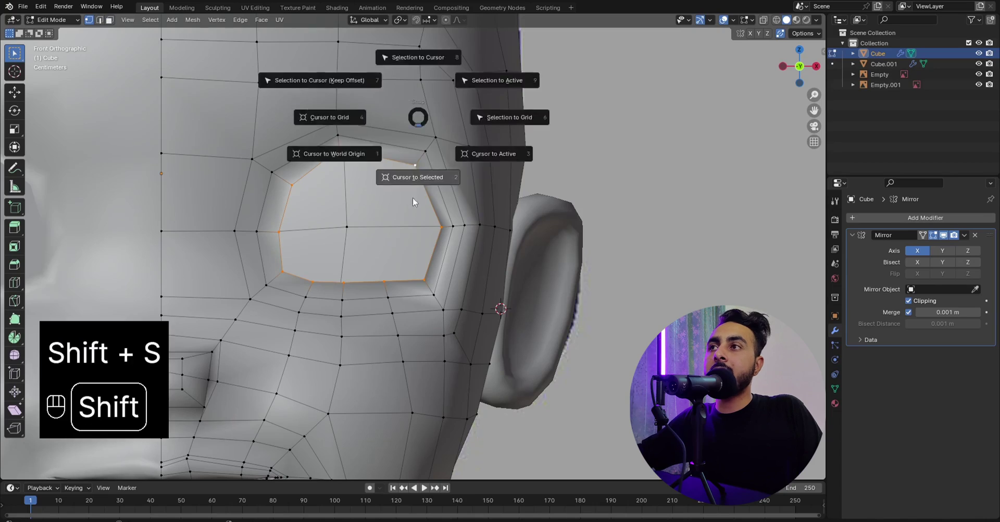
pyautogui.click(413, 201)
# Add a UV sphere at the 3D cursor with 16 segments and 8 rings for the eyeball.
pyautogui.press('Tab')
pyautogui.scroll(-6, 446, 227)
pyautogui.hotkey('shift', 'a')
pyautogui.moveTo(432, 219)
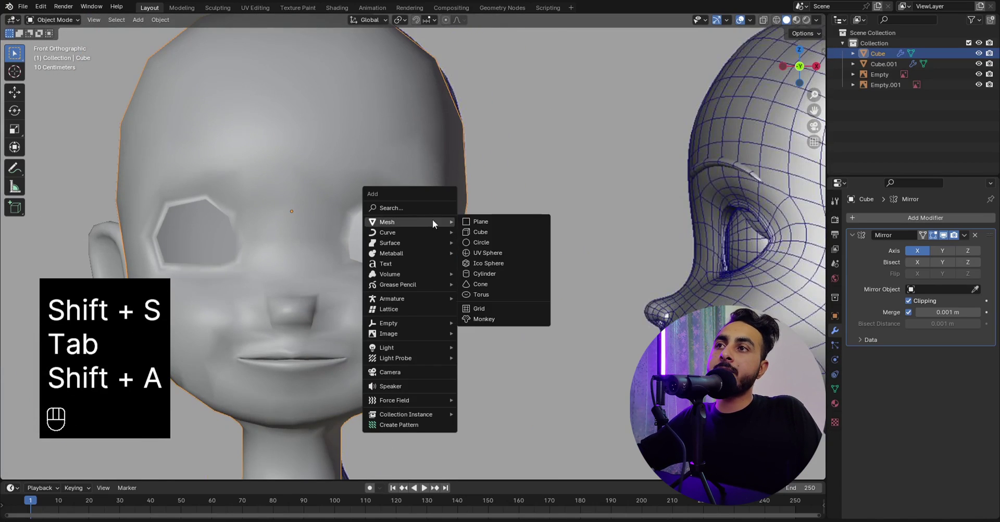
pyautogui.click(487, 254)
pyautogui.scroll(-3, 343, 276)
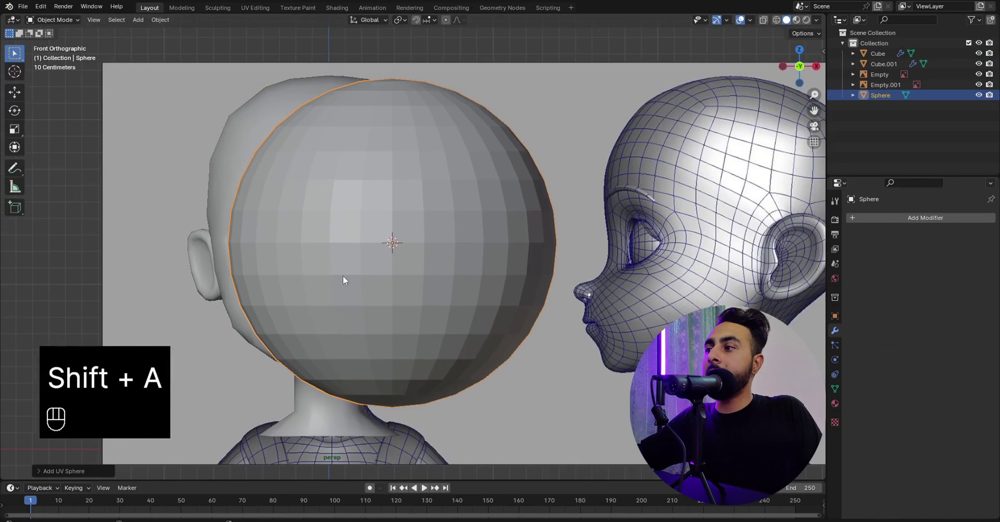
pyautogui.click(86, 470)
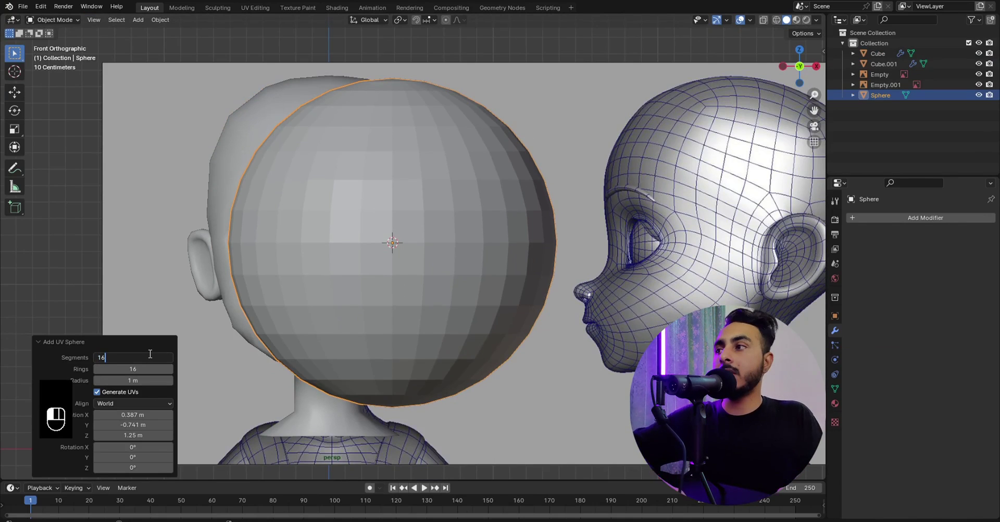
pyautogui.press('Return')
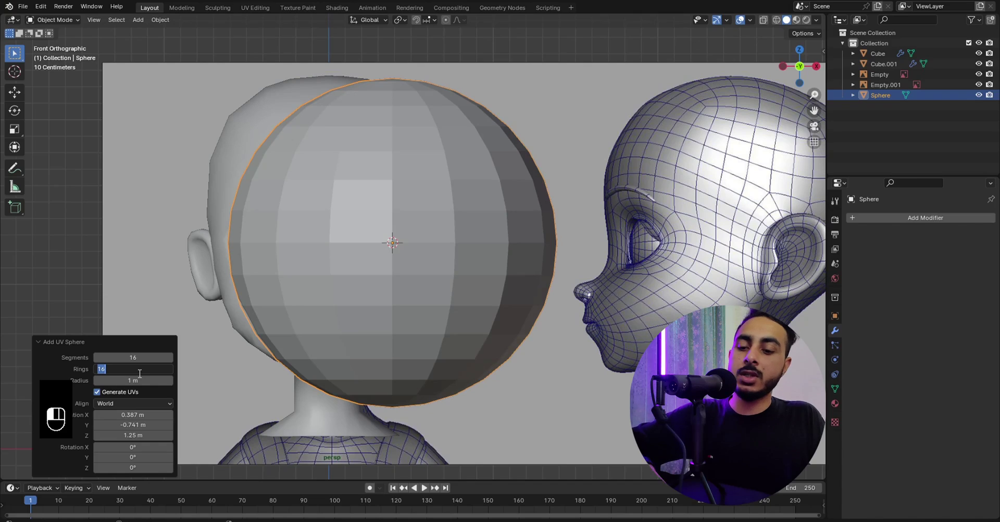
pyautogui.write('8')
pyautogui.press('Return')
# Rotate the sphere 90° about the X axis and scale it down towards eye size.
pyautogui.scroll(-2, 269, 277)
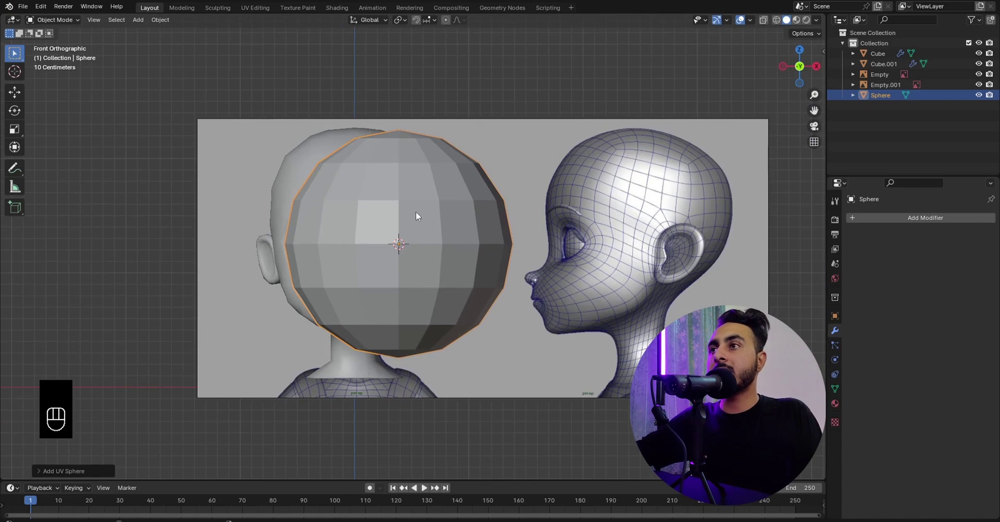
pyautogui.write('90')
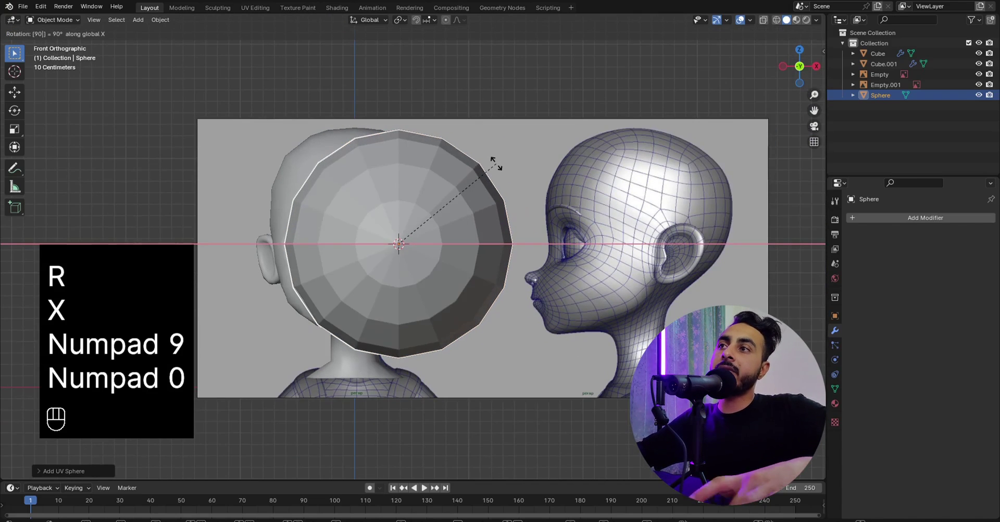
pyautogui.press('KP_Enter')
pyautogui.press('s')
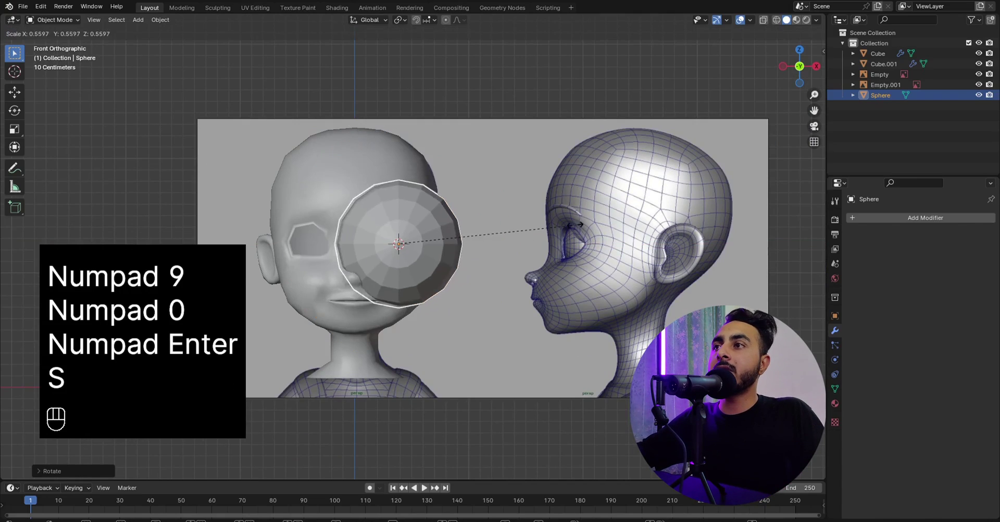
pyautogui.click(422, 255)
# In front view, compare with the reference in wireframe, then move and scale the sphere to match the eye.
pyautogui.keyDown('shift'); pyautogui.moveTo(423, 255); pyautogui.dragTo(536, 222, button='middle'); pyautogui.keyUp('shift')
pyautogui.scroll(6, 572, 223)
pyautogui.moveTo(684, 215)
pyautogui.keyDown('shift'); pyautogui.mouseDown(button='middle')
pyautogui.moveTo(539, 227)
pyautogui.moveTo(511, 267)
pyautogui.mouseUp(button='middle'); pyautogui.keyUp('shift')
pyautogui.press('z')
pyautogui.click(644, 215)
pyautogui.press('z')
pyautogui.click(588, 259)
pyautogui.press('g')
pyautogui.click(582, 230)
pyautogui.press('s')
pyautogui.click(603, 238)
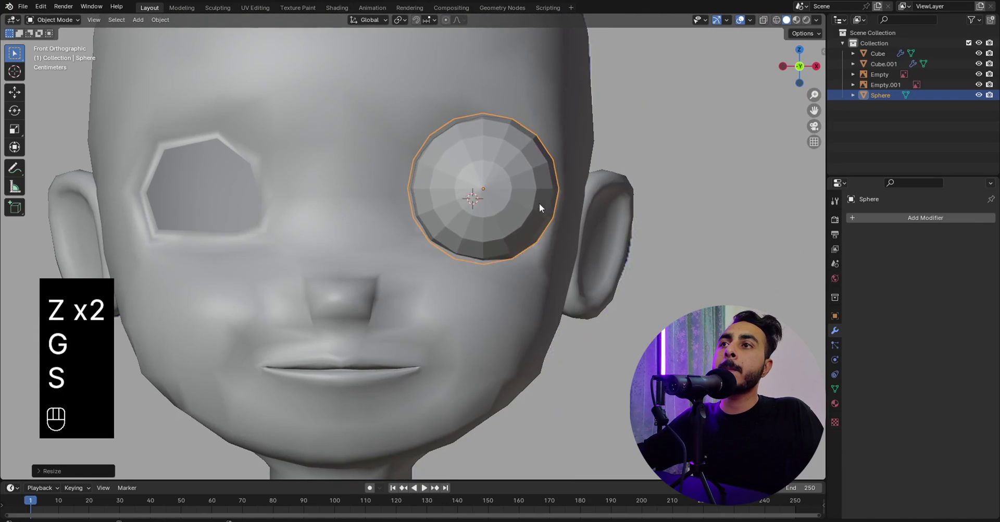
# Shade the eyeball smooth and add an X-axis Mirror modifier to it with the head (Cube) as its mirror object.
pyautogui.rightClick(539, 204)
pyautogui.click(538, 205)
pyautogui.press('q')
pyautogui.click(552, 194)
pyautogui.hotkey('ctrl', 'z')
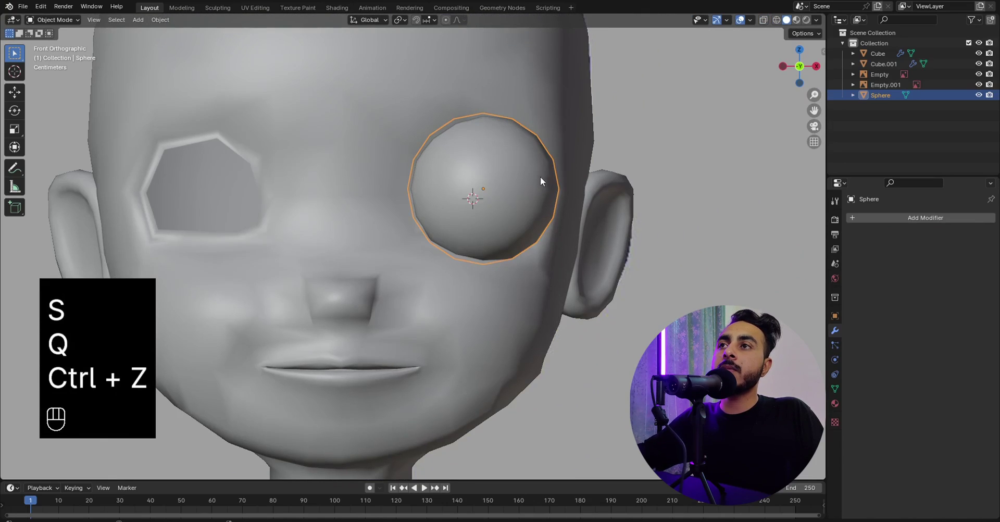
pyautogui.press('q')
pyautogui.click(536, 193)
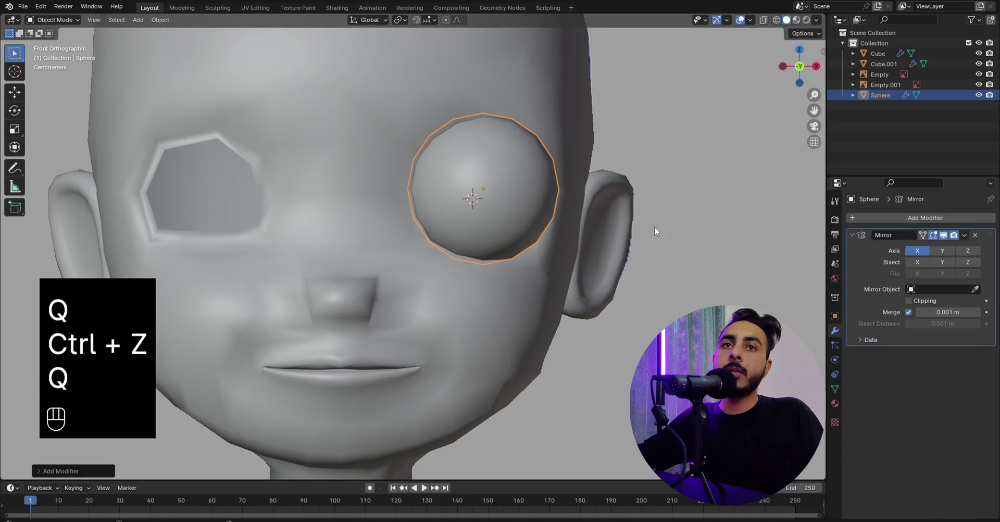
pyautogui.click(291, 28)
# Move the eyeball about 0.26 m along the Y axis into the head and adjust its position in front view.
pyautogui.moveTo(399, 118); pyautogui.dragTo(495, 211, button='middle')
pyautogui.press('g')
pyautogui.press('y')
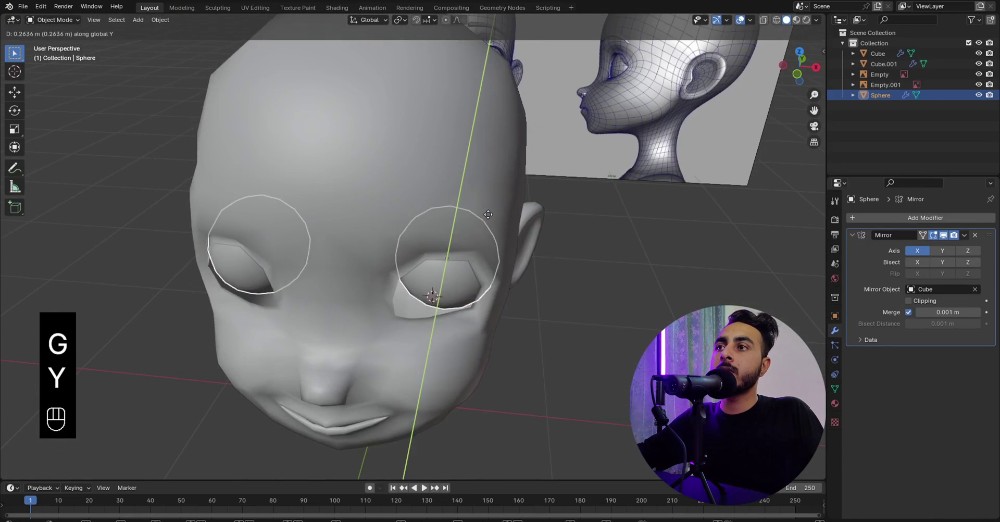
pyautogui.click(488, 214)
pyautogui.press('KP_1')
pyautogui.scroll(4, 491, 225)
pyautogui.press('g')
pyautogui.click(532, 209)
# Show the wireframe overlay, then centre the eyeball in the eye opening and scale it up slightly in front view.
pyautogui.press('q')
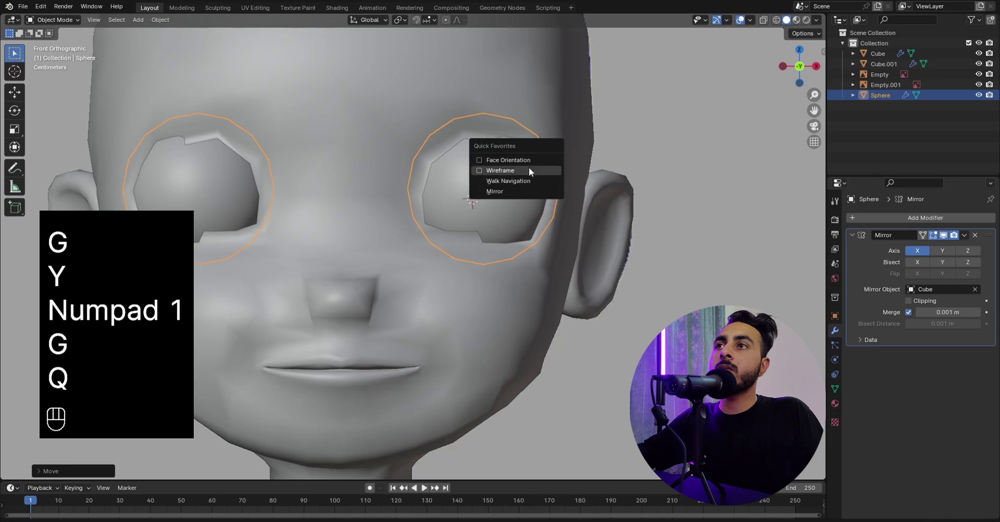
pyautogui.click(529, 170)
pyautogui.keyDown('shift'); pyautogui.moveTo(521, 201); pyautogui.dragTo(465, 222, button='middle'); pyautogui.keyUp('shift')
pyautogui.scroll(3, 466, 223)
pyautogui.press('g')
pyautogui.click(467, 227)
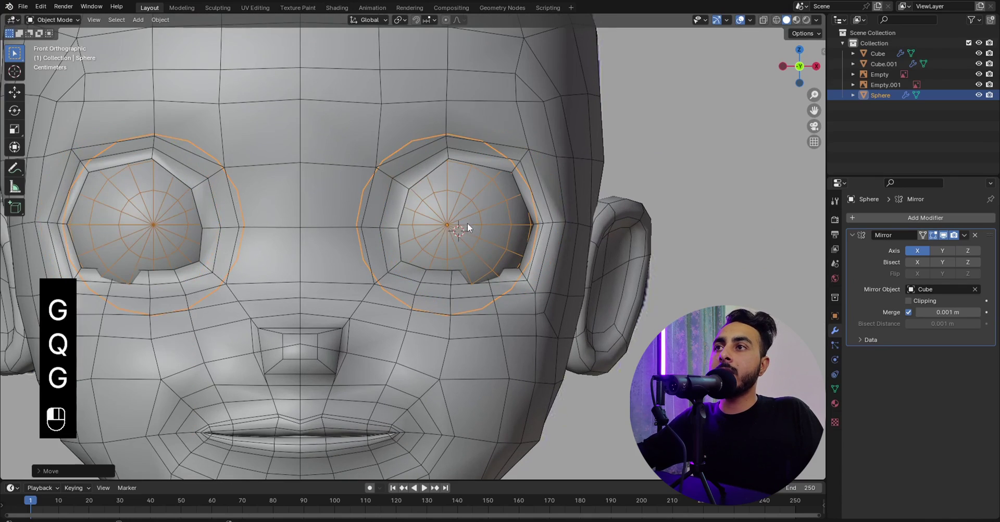
pyautogui.press('g')
pyautogui.click(470, 229)
pyautogui.press('s')
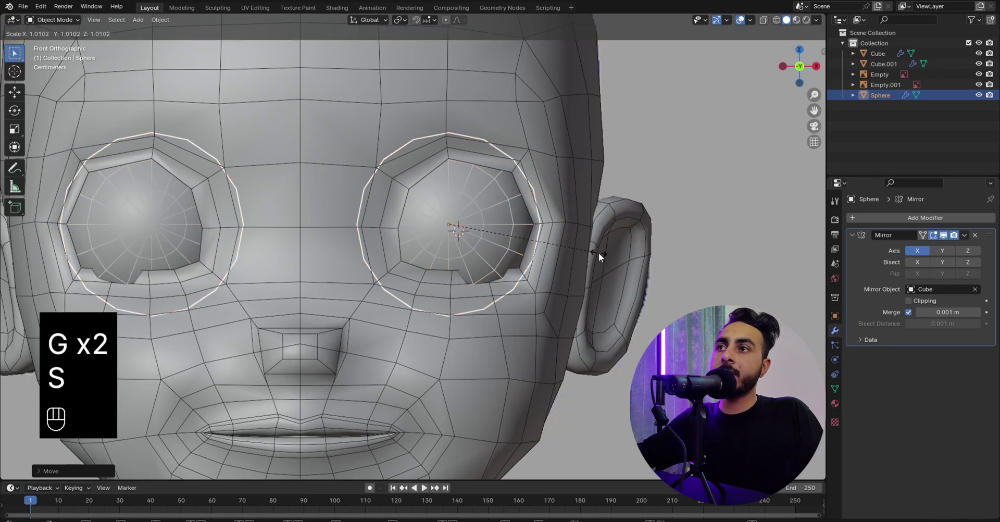
pyautogui.click(596, 252)
# Scale the eyeball further to fill the eye socket, judging it from above, and return to front view.
pyautogui.moveTo(386, 260)
pyautogui.mouseDown(button='middle')
pyautogui.moveTo(362, 282)
pyautogui.moveTo(315, 295)
pyautogui.moveTo(376, 256)
pyautogui.mouseUp(button='middle')
pyautogui.moveTo(376, 256); pyautogui.dragTo(443, 292, button='middle')
pyautogui.press('s')
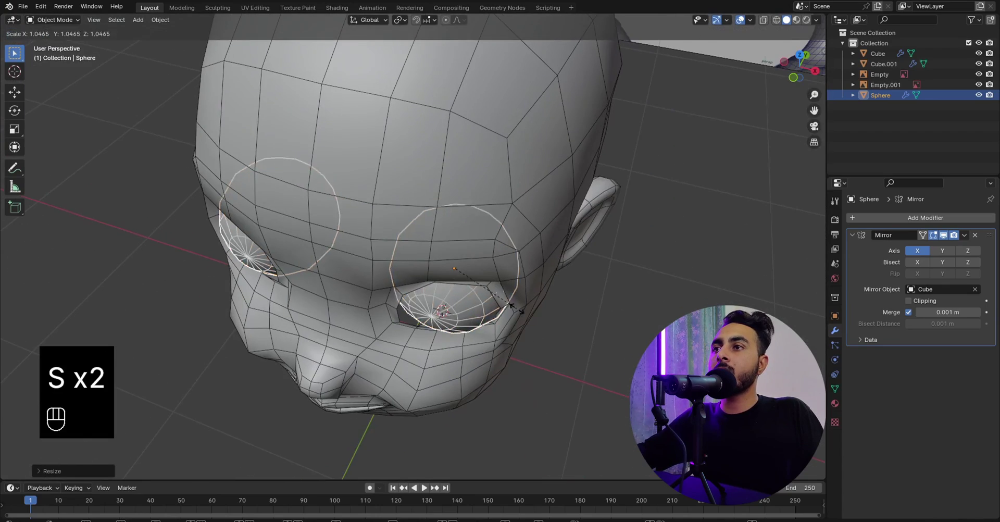
pyautogui.click(520, 308)
pyautogui.press('s')
pyautogui.click(532, 312)
pyautogui.press('KP_1')
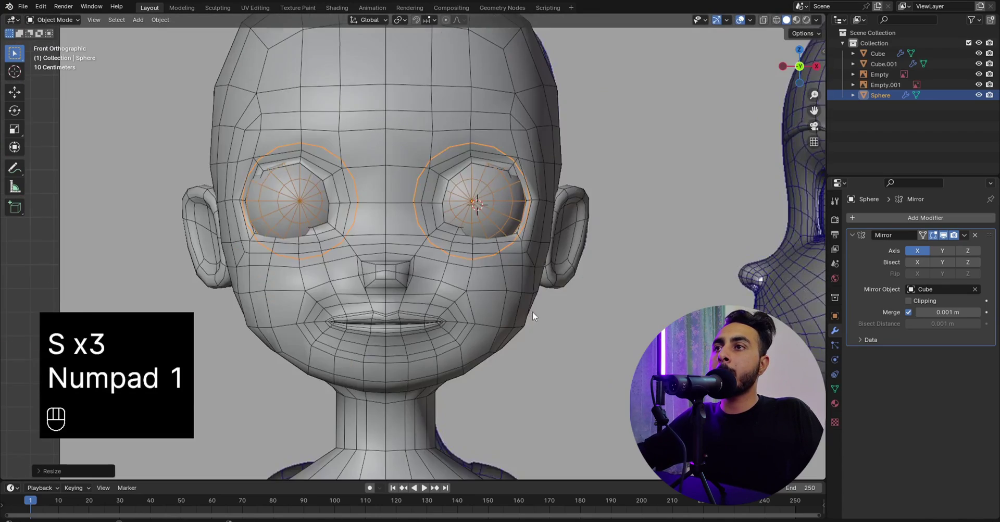
# Compare the eyeballs with the front reference in wireframe and switch the head to Sculpt Mode.
pyautogui.press('z')
pyautogui.scroll(1, 459, 275)
pyautogui.press('z')
pyautogui.moveTo(472, 249)
pyautogui.keyDown('shift'); pyautogui.mouseDown(button='middle')
pyautogui.moveTo(465, 275)
pyautogui.moveTo(321, 269)
pyautogui.moveTo(353, 279)
pyautogui.mouseUp(button='middle'); pyautogui.keyUp('shift')
pyautogui.press('z')
pyautogui.press('z')
pyautogui.scroll(-2, 474, 247)
pyautogui.click(321, 270)
pyautogui.press('Tab')
# Use the Grab brush to fit the head's eye-opening rim around the eyeball, closing gaps at the upper outer corner.
pyautogui.moveTo(353, 279)
pyautogui.keyDown('shift'); pyautogui.mouseDown(button='middle')
pyautogui.moveTo(389, 260)
pyautogui.moveTo(351, 263)
pyautogui.moveTo(332, 206)
pyautogui.moveTo(430, 114)
pyautogui.mouseUp(button='middle'); pyautogui.keyUp('shift')
pyautogui.scroll(2, 391, 259)
pyautogui.hotkey('ctrl', 'z')
pyautogui.moveTo(505, 140); pyautogui.dragTo(553, 218, button='middle')
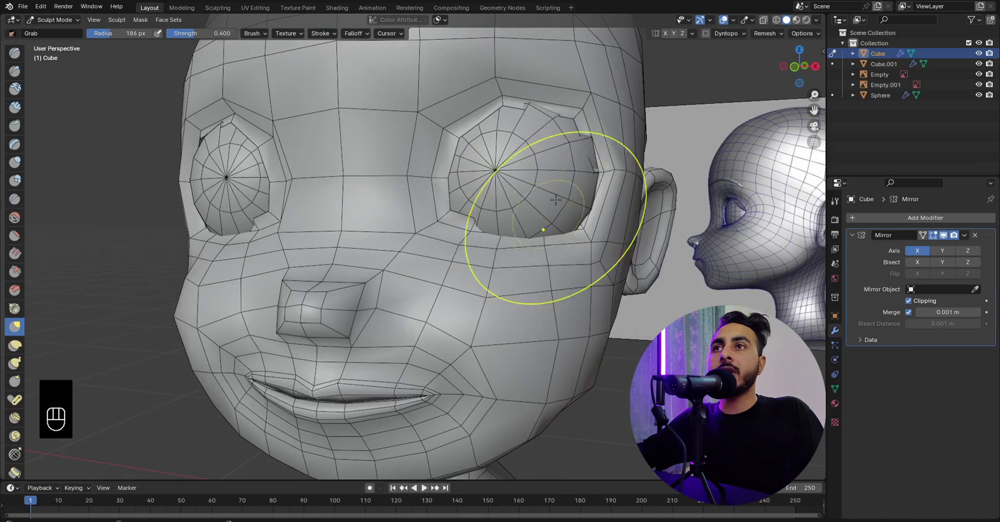
pyautogui.scroll(2, 541, 237)
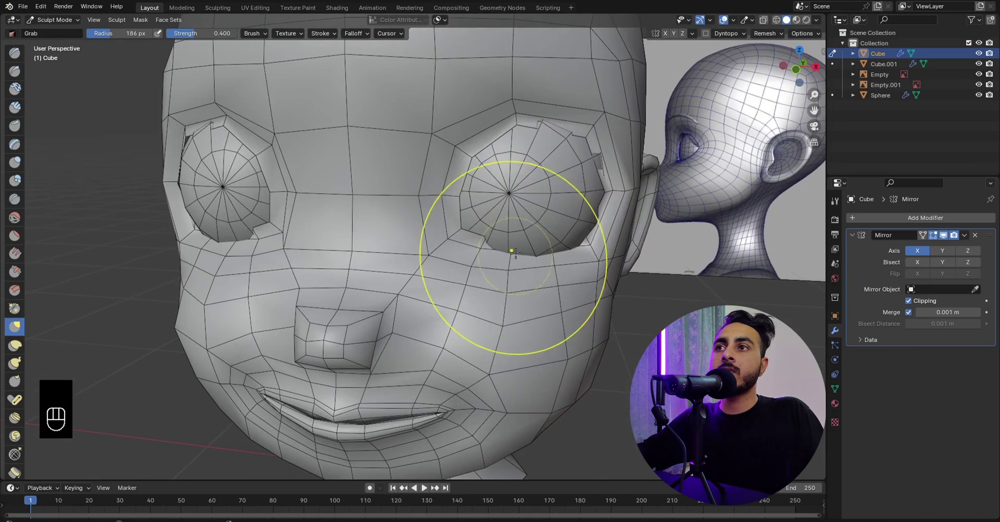
pyautogui.moveTo(531, 260); pyautogui.dragTo(551, 311, button='middle')
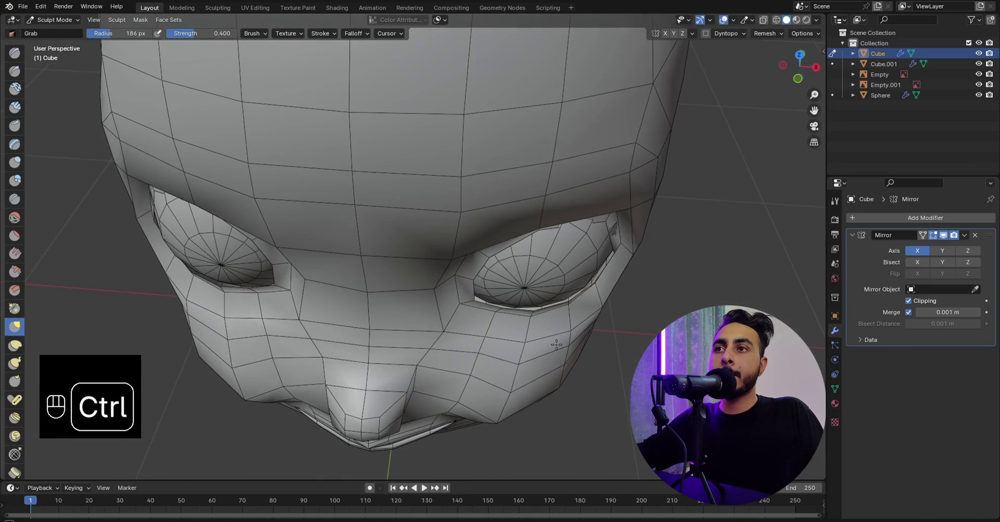
pyautogui.moveTo(452, 298); pyautogui.dragTo(461, 205, button='middle')
pyautogui.moveTo(461, 205)
pyautogui.keyDown('shift'); pyautogui.mouseDown(button='middle')
pyautogui.moveTo(419, 225)
pyautogui.moveTo(448, 189)
pyautogui.mouseUp(button='middle'); pyautogui.keyUp('shift')
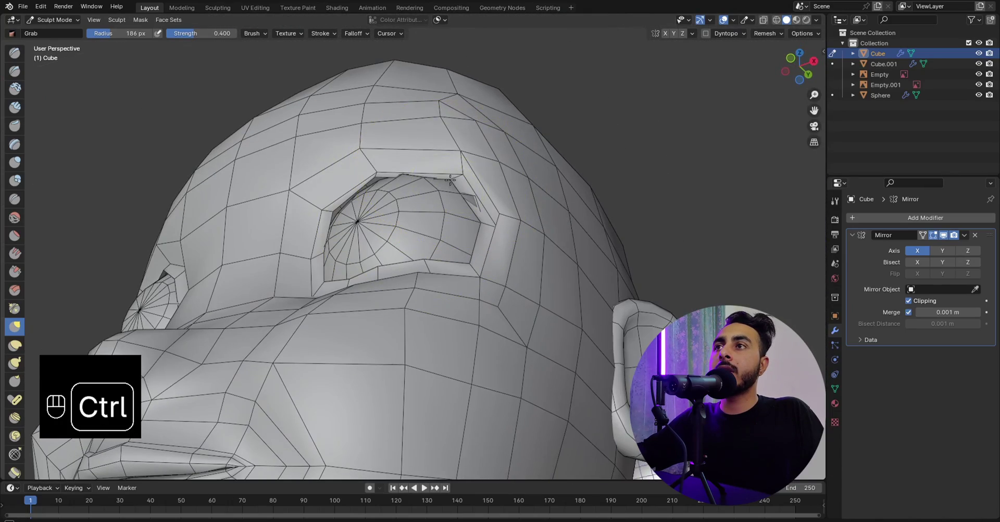
pyautogui.keyDown('ctrl'); pyautogui.moveTo(454, 170); pyautogui.dragTo(442, 173); pyautogui.keyUp('ctrl')
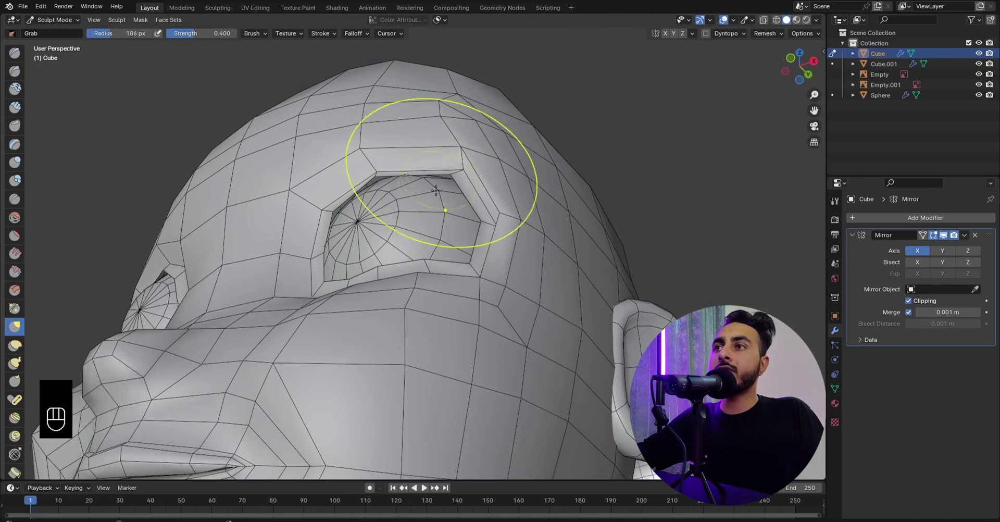
pyautogui.moveTo(442, 173)
pyautogui.mouseDown(button='middle')
pyautogui.moveTo(430, 255)
pyautogui.moveTo(368, 271)
pyautogui.moveTo(366, 254)
pyautogui.mouseUp(button='middle')
pyautogui.keyDown('ctrl'); pyautogui.moveTo(367, 214); pyautogui.dragTo(360, 212); pyautogui.keyUp('ctrl')
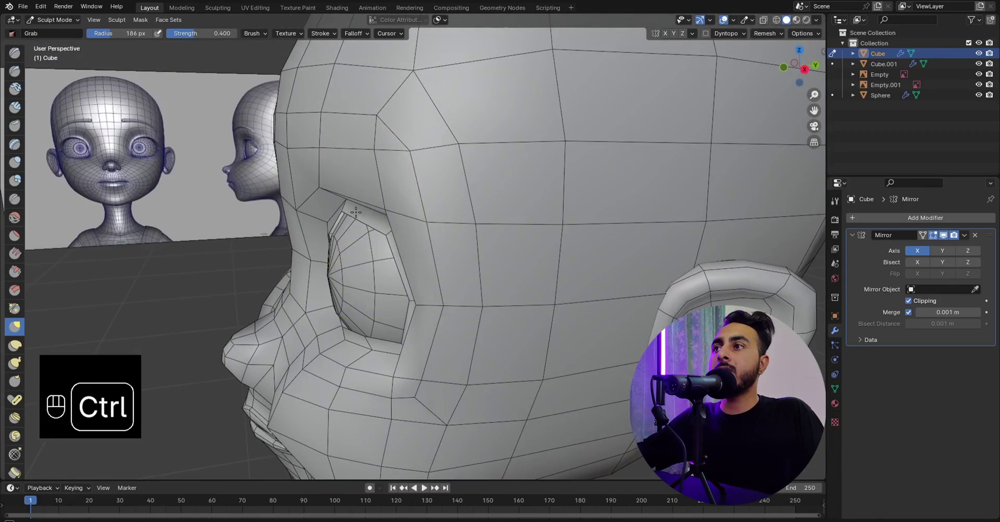
pyautogui.moveTo(355, 212); pyautogui.dragTo(447, 229, button='middle')
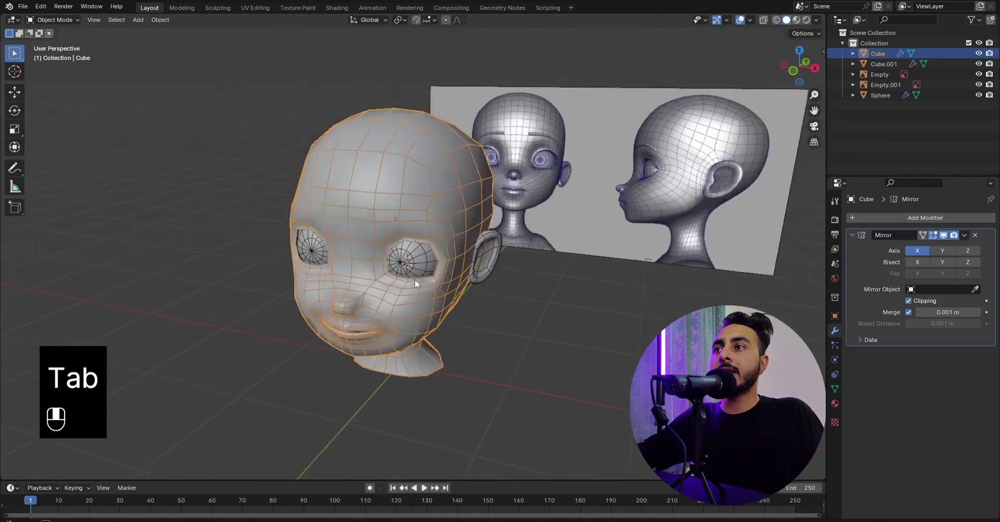
# In Edit Mode, extrude the inner eye-opening edge loop along the Y axis into the head.
pyautogui.press('Tab')
pyautogui.scroll(8, 434, 260)
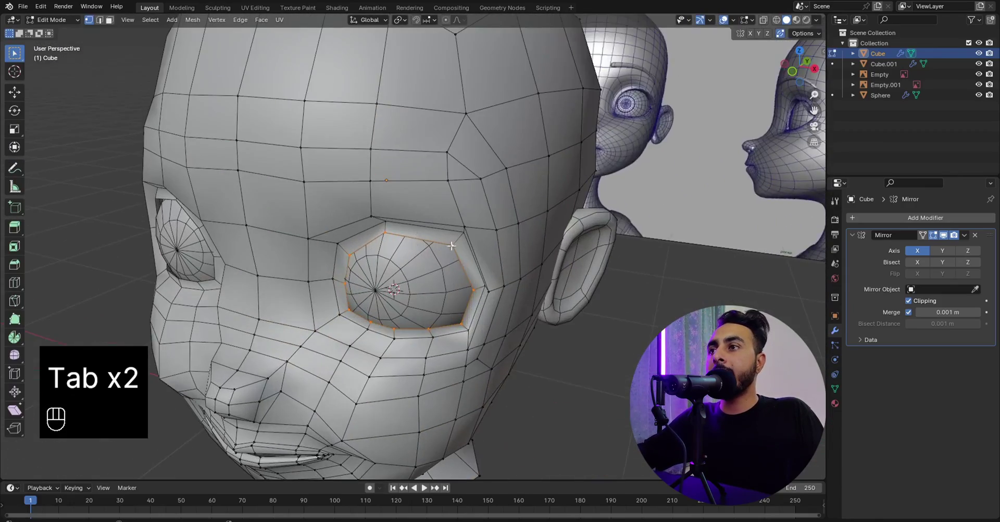
pyautogui.moveTo(450, 245)
pyautogui.mouseDown(button='middle')
pyautogui.moveTo(448, 271)
pyautogui.moveTo(404, 306)
pyautogui.mouseUp(button='middle')
pyautogui.press('e')
pyautogui.press('y')
pyautogui.click(457, 279)
# In wireframe, extrude the inner eye loop again along Y, scale it, and fill it with a face.
pyautogui.press('z')
pyautogui.click(406, 291)
pyautogui.click(451, 298)
pyautogui.press('z')
pyautogui.click(536, 308)
pyautogui.press('z')
pyautogui.click(467, 277)
pyautogui.press('e')
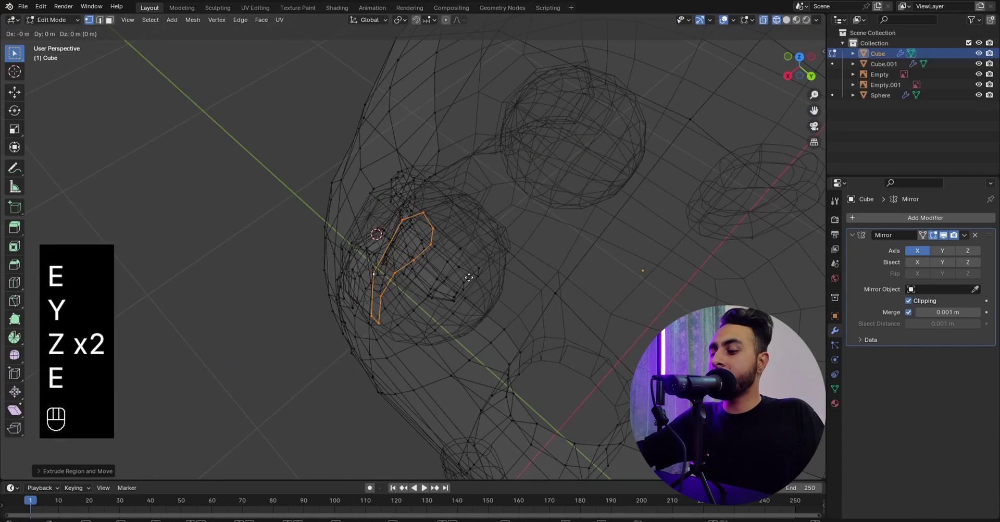
pyautogui.click(492, 286)
pyautogui.press('s')
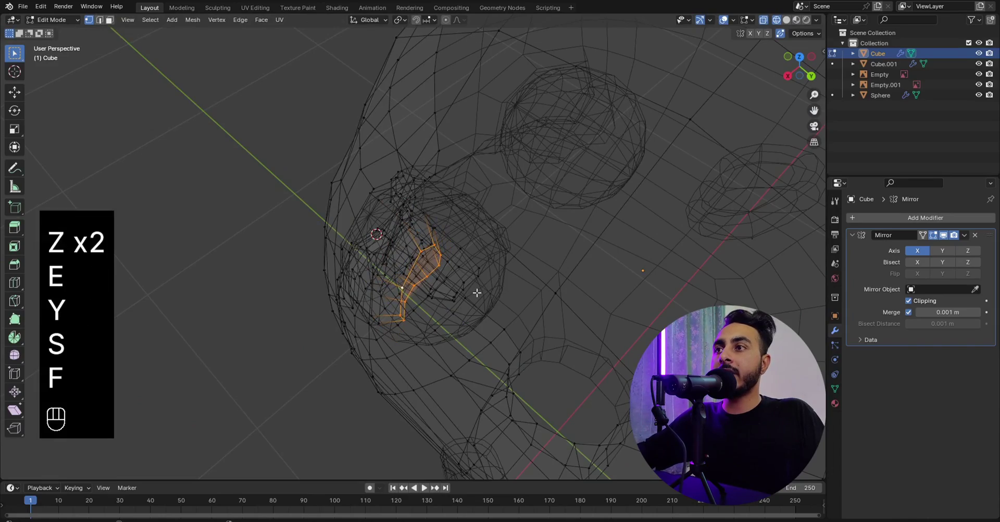
pyautogui.moveTo(476, 293)
pyautogui.mouseDown(button='middle')
pyautogui.moveTo(499, 220)
pyautogui.moveTo(481, 170)
pyautogui.moveTo(567, 249)
pyautogui.mouseUp(button='middle')
# Select the eye-opening edge loop and scale it down to about 0.95 to match the front reference.
pyautogui.press('Tab')
pyautogui.press('z')
pyautogui.click(539, 244)
pyautogui.press('KP_1')
pyautogui.press('Tab')
pyautogui.click(499, 217)
pyautogui.scroll(5, 454, 222)
pyautogui.keyDown('alt'); pyautogui.keyDown('shift'); pyautogui.click(490, 182); pyautogui.keyUp('shift'); pyautogui.keyUp('alt')
pyautogui.scroll(-4, 490, 182)
pyautogui.press('z')
pyautogui.click(534, 252)
pyautogui.press('KP_1')
pyautogui.press('s')
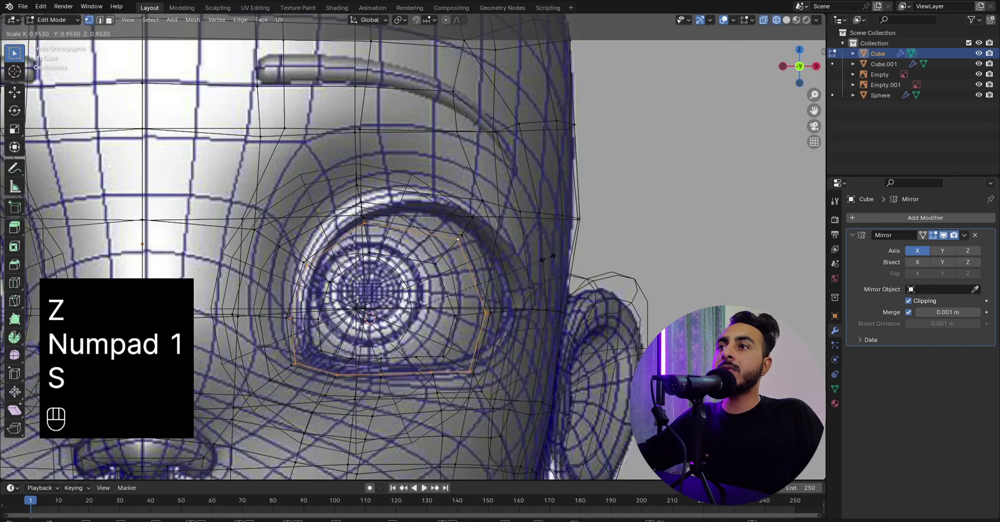
pyautogui.click(533, 264)
# Add a loop cut around the inner eyelid rim and Shrink/Fatten it to give the eyelid thickness.
pyautogui.press('z')
pyautogui.click(513, 266)
pyautogui.hotkey('ctrl', 'r')
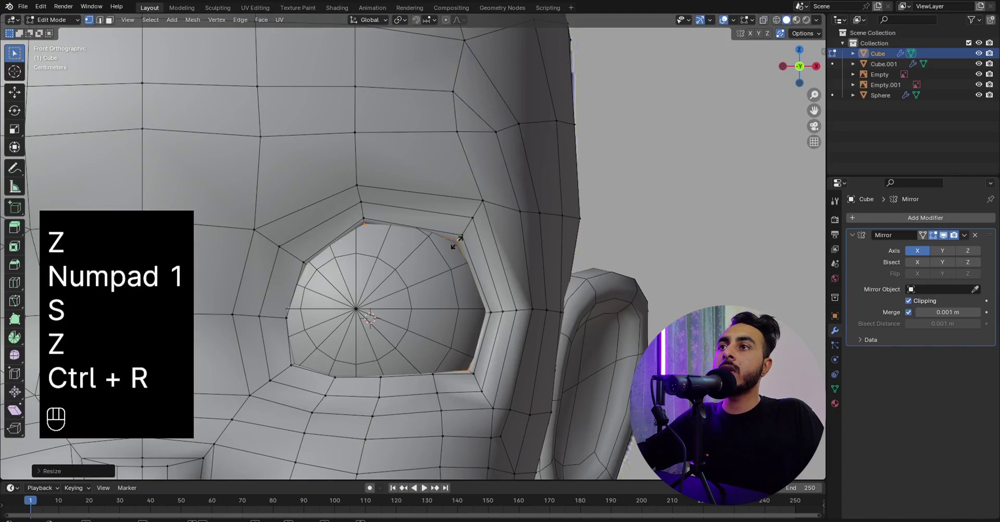
pyautogui.doubleClick(457, 242)
pyautogui.hotkey('alt', 's')
pyautogui.click(510, 258)
pyautogui.press('Tab')
pyautogui.scroll(-1, 511, 261)
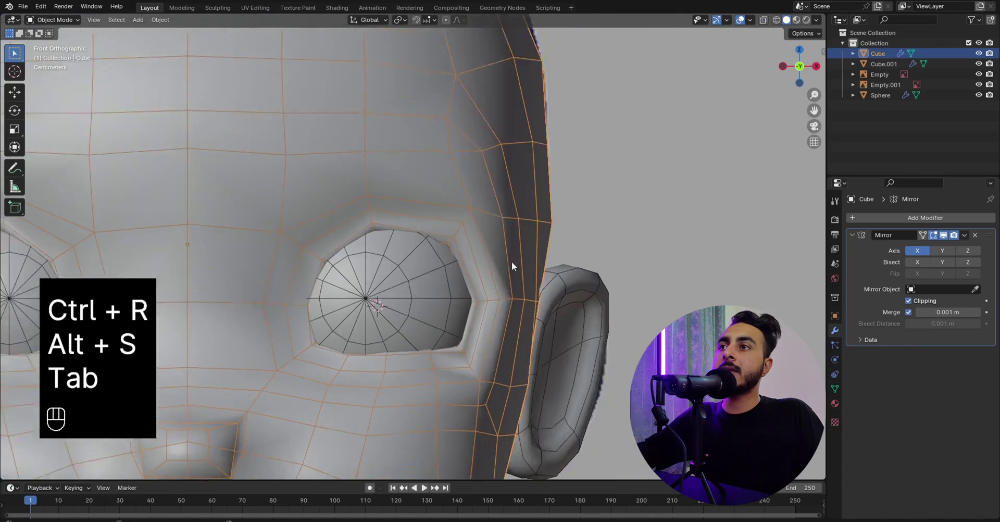
pyautogui.scroll(1, 457, 242)
pyautogui.press('Tab')
pyautogui.scroll(-3, 382, 240)
pyautogui.moveTo(493, 229)
pyautogui.mouseDown(button='middle')
pyautogui.moveTo(382, 240)
pyautogui.moveTo(377, 205)
pyautogui.moveTo(438, 197)
pyautogui.moveTo(443, 161)
pyautogui.moveTo(495, 213)
pyautogui.mouseUp(button='middle')
pyautogui.scroll(4, 383, 240)
pyautogui.press('g')
pyautogui.press('y')
pyautogui.click(460, 174)
pyautogui.scroll(-3, 489, 214)
pyautogui.hotkey('ctrl', 'z')
# Move the selected upper eyelid edges about 0.01 m along the Y axis and return to Object Mode.
pyautogui.scroll(1, 447, 218)
pyautogui.press('g')
pyautogui.press('y')
pyautogui.click(444, 220)
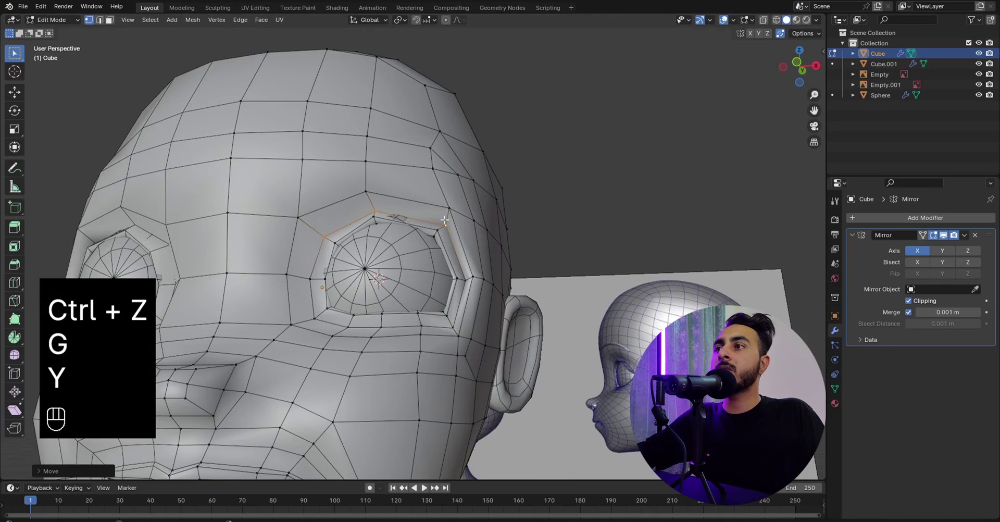
pyautogui.hotkey('ctrl', 'z')
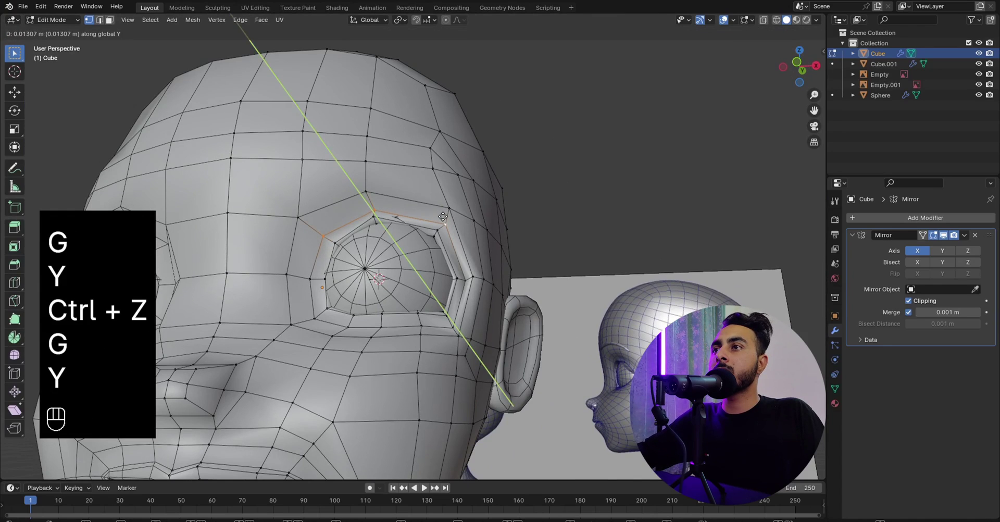
pyautogui.press('Tab')
pyautogui.scroll(-4, 416, 205)
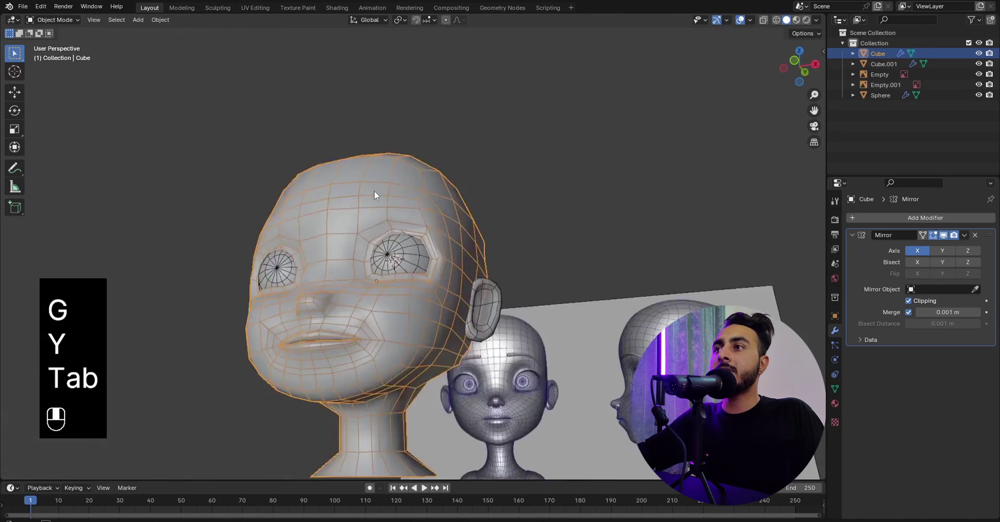
# In side view, select the row of brow vertices above the eye and scale it along the Z axis to level it.
pyautogui.moveTo(374, 190); pyautogui.dragTo(339, 174, button='middle')
pyautogui.press('Tab')
pyautogui.scroll(3, 343, 193)
pyautogui.press('KP_3')
pyautogui.scroll(5, 353, 221)
pyautogui.press('z')
pyautogui.click(319, 250)
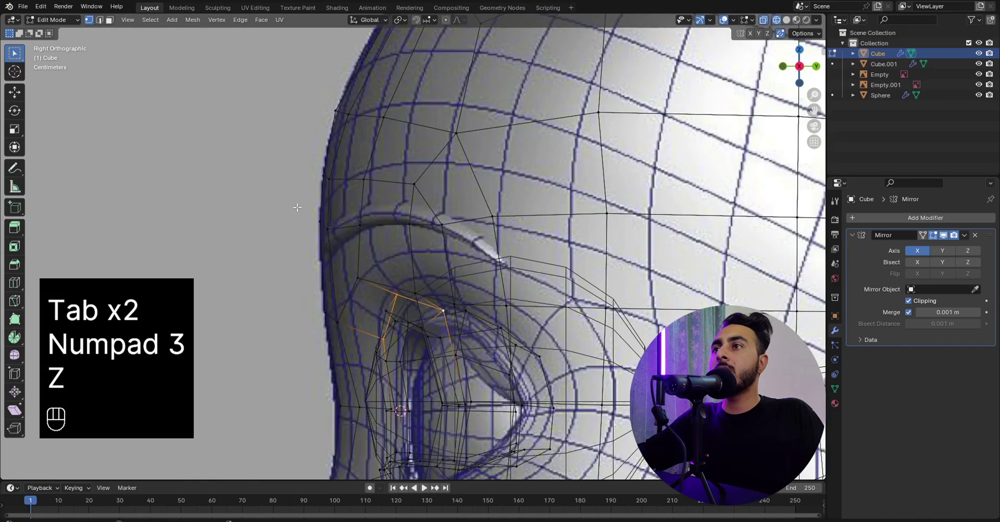
pyautogui.moveTo(450, 241); pyautogui.dragTo(455, 243)
pyautogui.press('z')
pyautogui.click(500, 245)
pyautogui.press('s')
pyautogui.press('z')
pyautogui.click(426, 230)
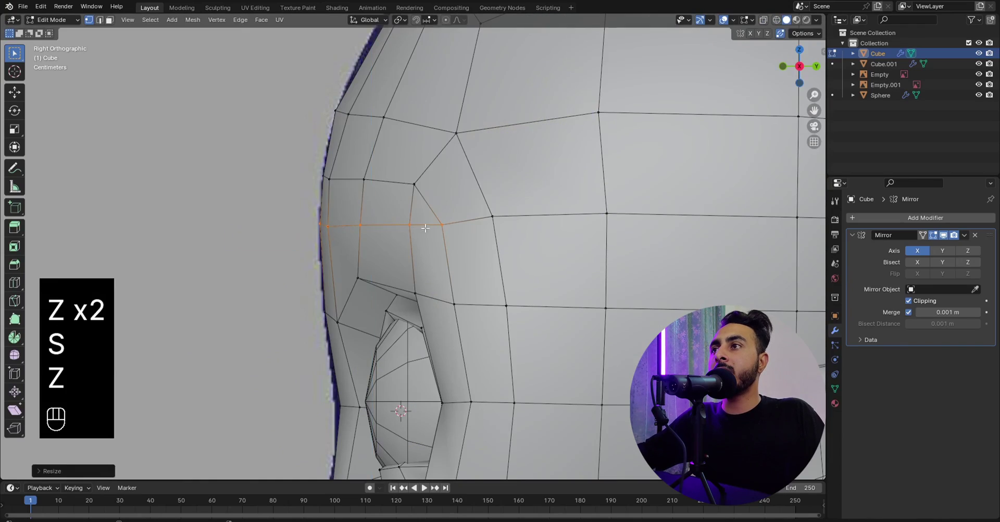
# Select two neighbouring vertices in the brow row above the eye and move them forward along the Y axis.
pyautogui.press('KP_1')
pyautogui.scroll(-3, 440, 233)
pyautogui.moveTo(441, 233); pyautogui.dragTo(411, 225, button='middle')
pyautogui.scroll(2, 440, 245)
pyautogui.press('KP_1')
pyautogui.press('KP_3')
pyautogui.scroll(2, 368, 230)
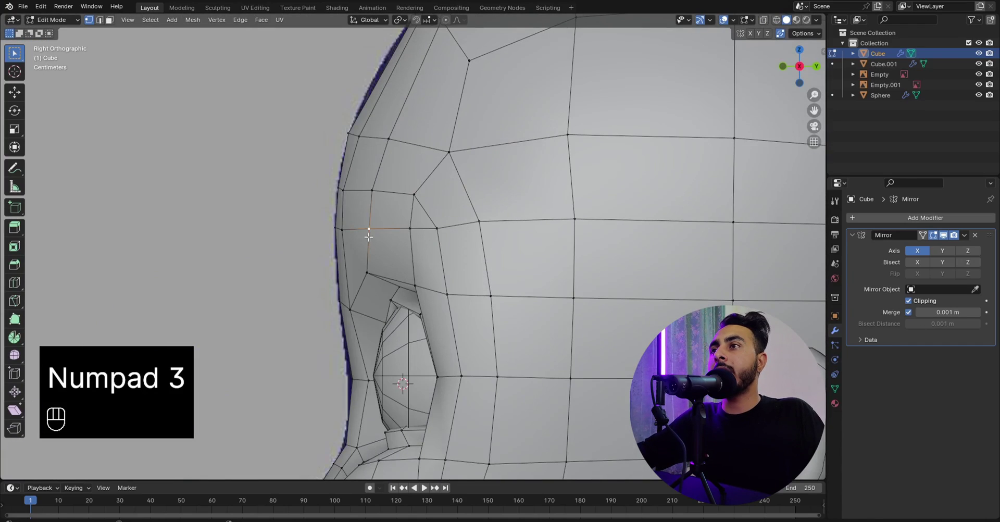
pyautogui.keyDown('shift'); pyautogui.click(403, 233); pyautogui.keyUp('shift')
pyautogui.press('g')
pyautogui.press('y')
pyautogui.click(389, 236)
# Adjust the front vertex of the brow row along the Y axis and return to Object Mode.
pyautogui.click(369, 237)
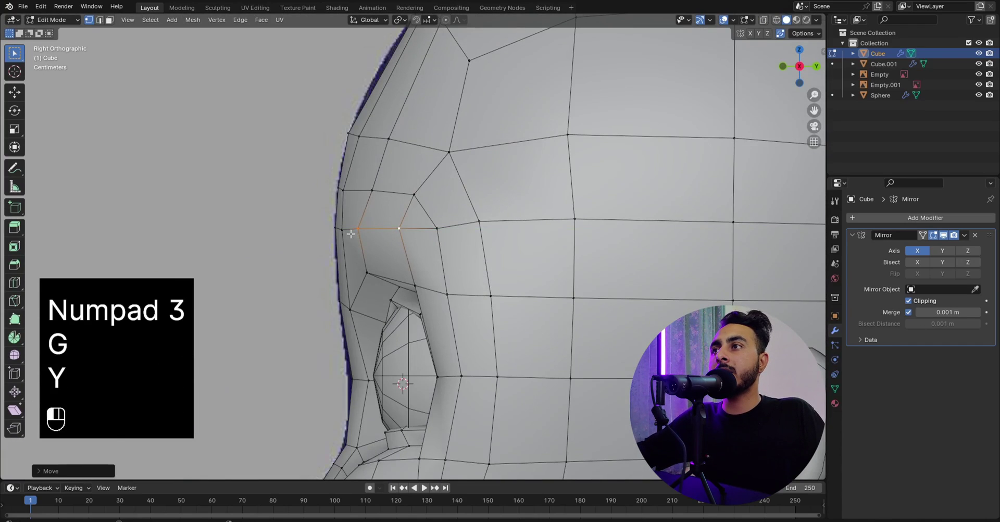
pyautogui.press('g')
pyautogui.press('y')
pyautogui.click(362, 236)
pyautogui.click(341, 234)
pyautogui.scroll(-3, 341, 234)
pyautogui.moveTo(341, 235); pyautogui.dragTo(521, 226, button='middle')
pyautogui.press('Tab')
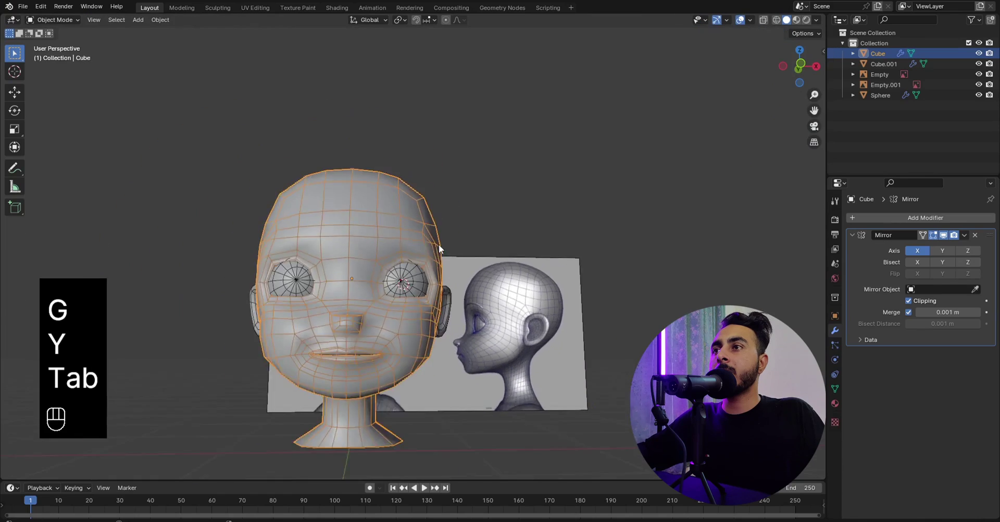
# Select the brow edge row from the face's centreline to the side of the head and lower it about 0.03 m along Z.
pyautogui.press('Tab')
pyautogui.press('KP_1')
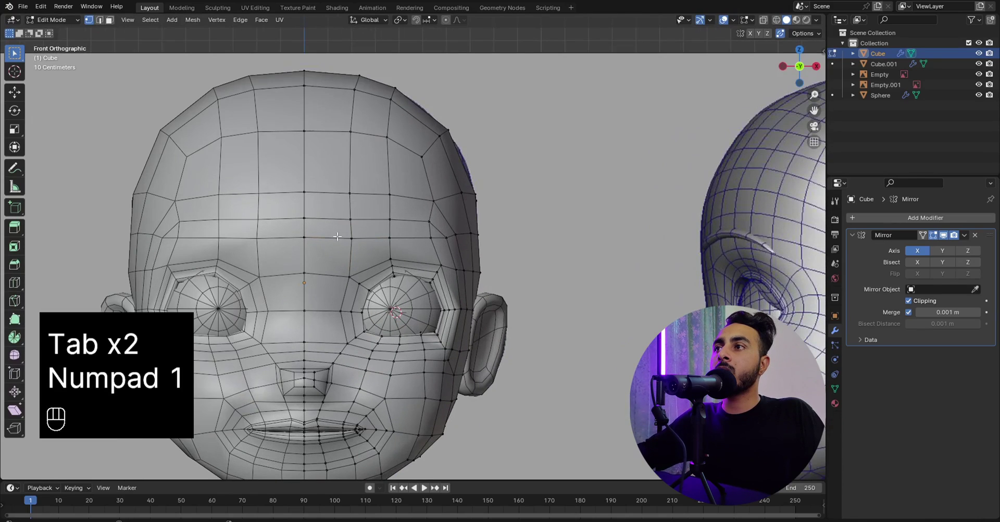
pyautogui.keyDown('shift'); pyautogui.click(304, 237); pyautogui.keyUp('shift')
pyautogui.keyDown('ctrl'); pyautogui.click(430, 237); pyautogui.keyUp('ctrl')
pyautogui.keyDown('ctrl'); pyautogui.keyDown('shift'); pyautogui.click(471, 233); pyautogui.keyUp('shift'); pyautogui.keyUp('ctrl')
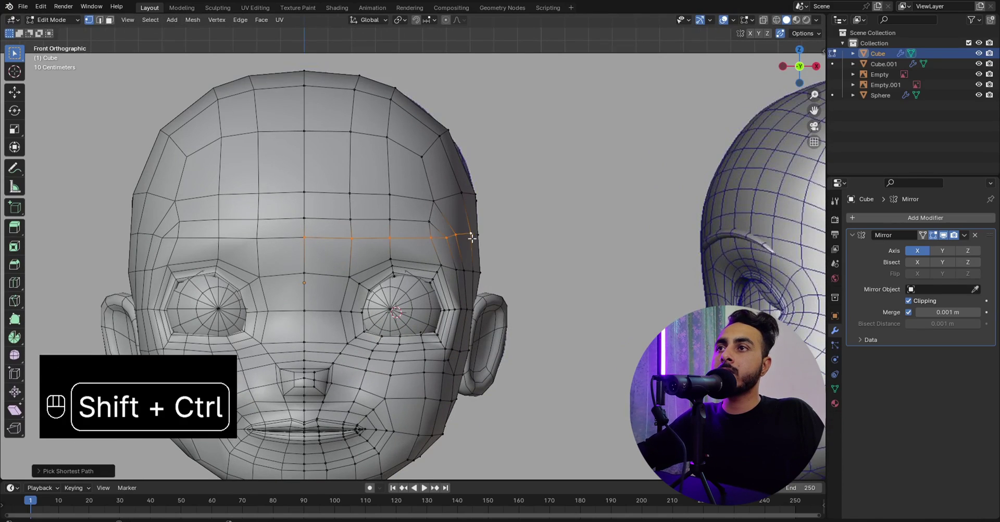
pyautogui.press('g')
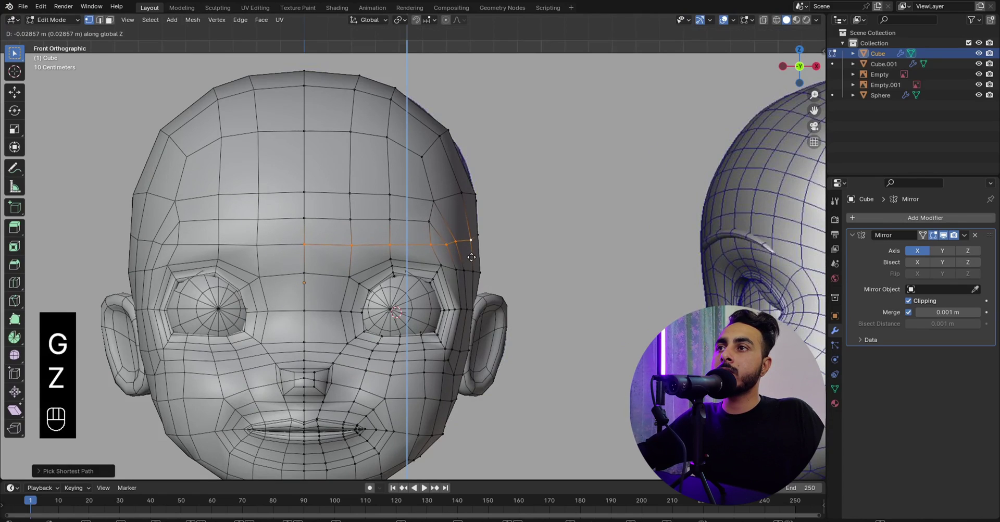
pyautogui.press('KP_3')
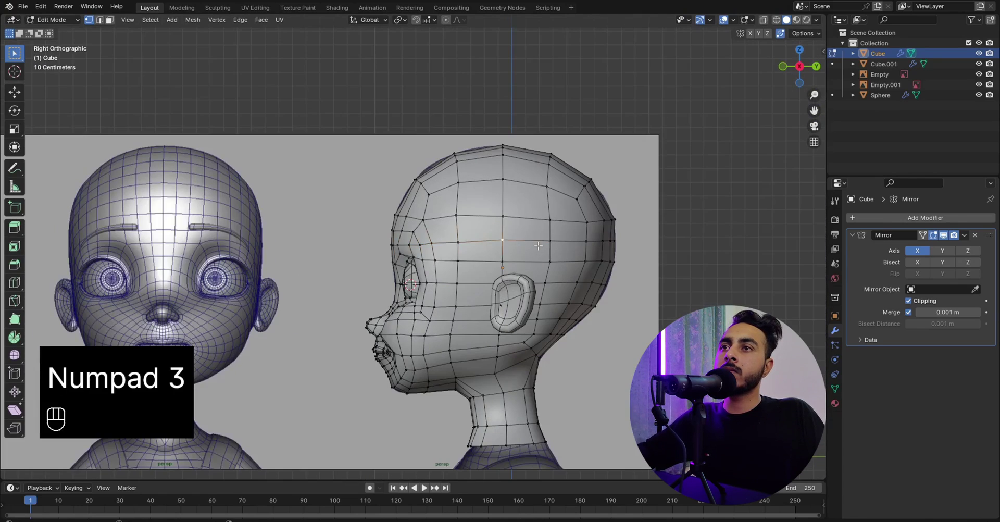
# Slide the vertices near the centreline on the back of the head to even out the vertical edge flow, and leave Edit Mode.
pyautogui.moveTo(539, 246); pyautogui.dragTo(644, 242, button='middle')
pyautogui.scroll(6, 623, 241)
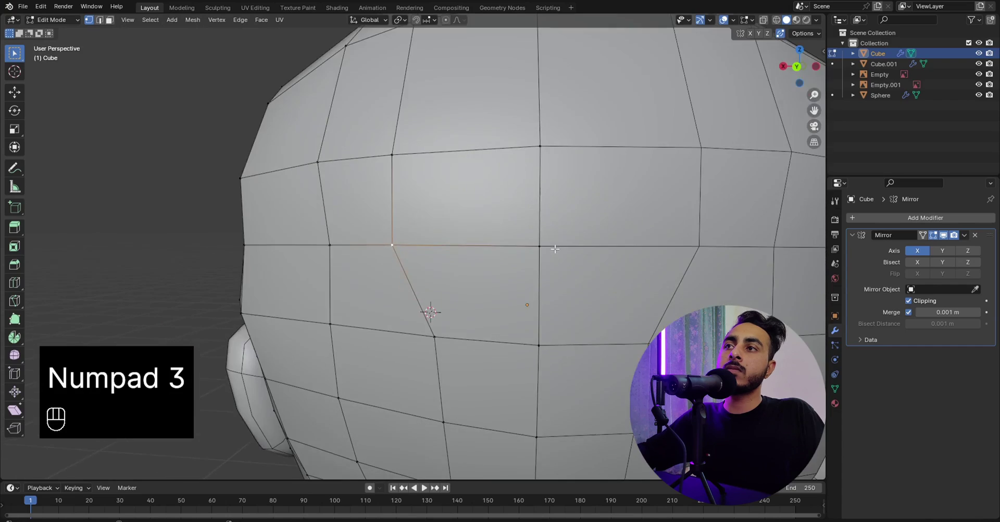
pyautogui.scroll(-6, 555, 249)
pyautogui.press('g')
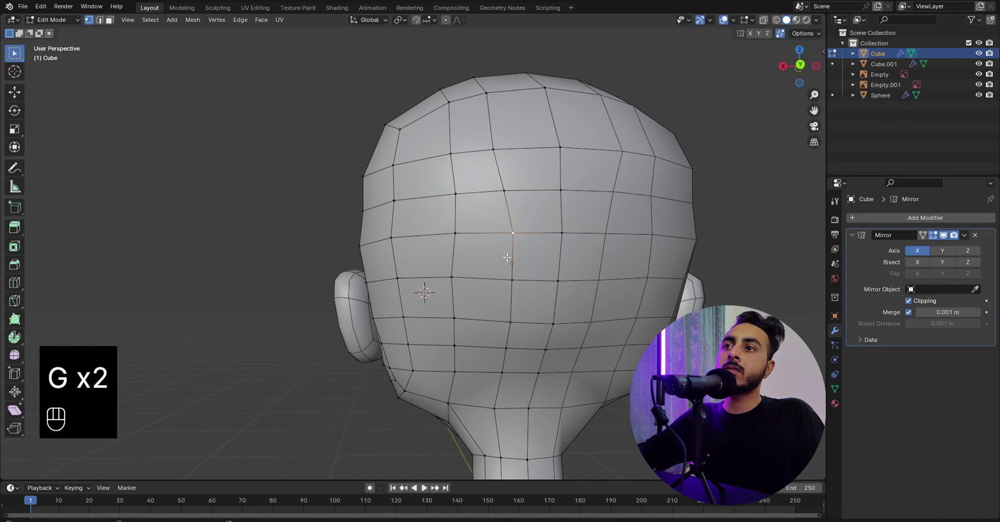
pyautogui.scroll(-3, 506, 258)
pyautogui.keyDown('ctrl'); pyautogui.keyDown('shift'); pyautogui.click(480, 344); pyautogui.keyUp('shift'); pyautogui.keyUp('ctrl')
pyautogui.press('g')
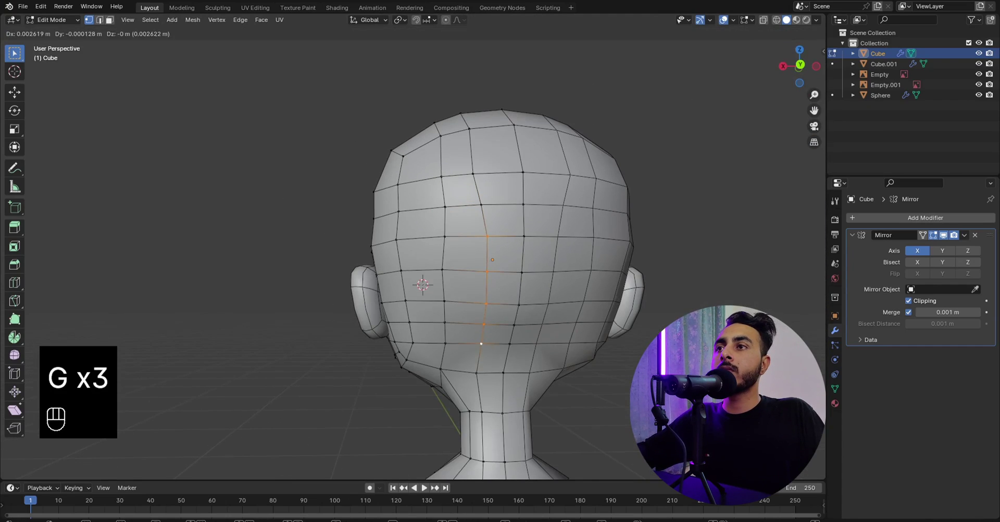
pyautogui.click(510, 244)
pyautogui.scroll(-5, 513, 241)
pyautogui.press('Tab')
pyautogui.moveTo(498, 230); pyautogui.dragTo(560, 224, button='middle')
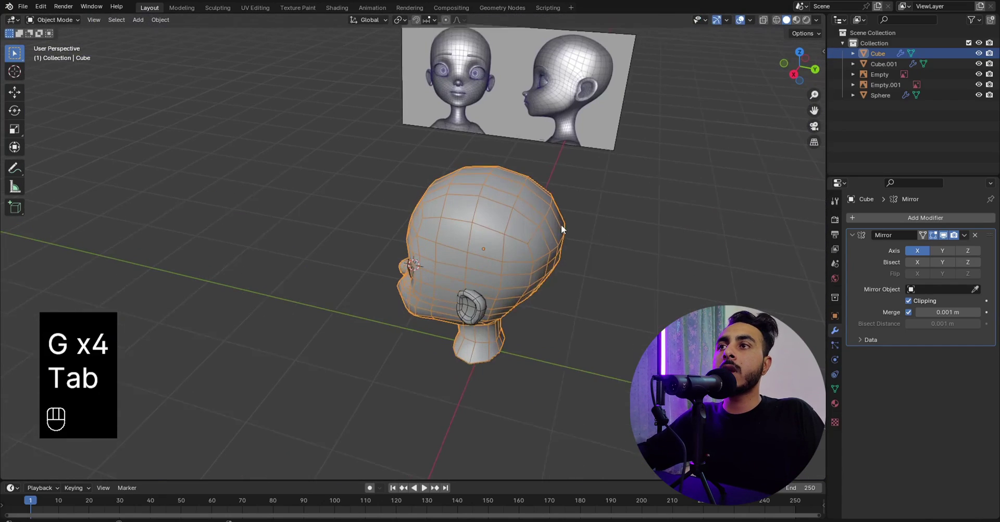
# Switch the head to Sculpt Mode and smooth the back and side of the skull with the Smooth brush.
pyautogui.scroll(1, 560, 224)
pyautogui.press('q')
pyautogui.moveTo(644, 183); pyautogui.dragTo(594, 138, button='middle')
pyautogui.press('Tab')
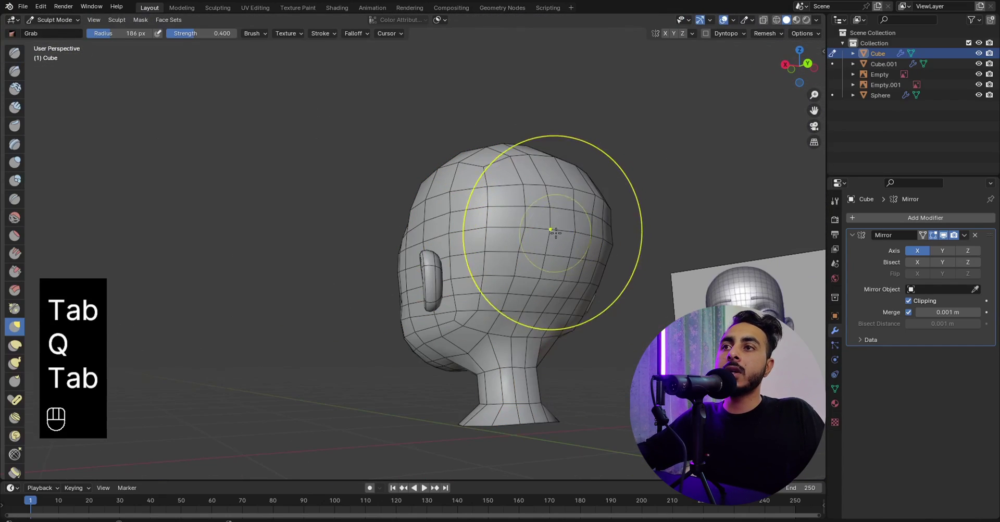
pyautogui.click(14, 217)
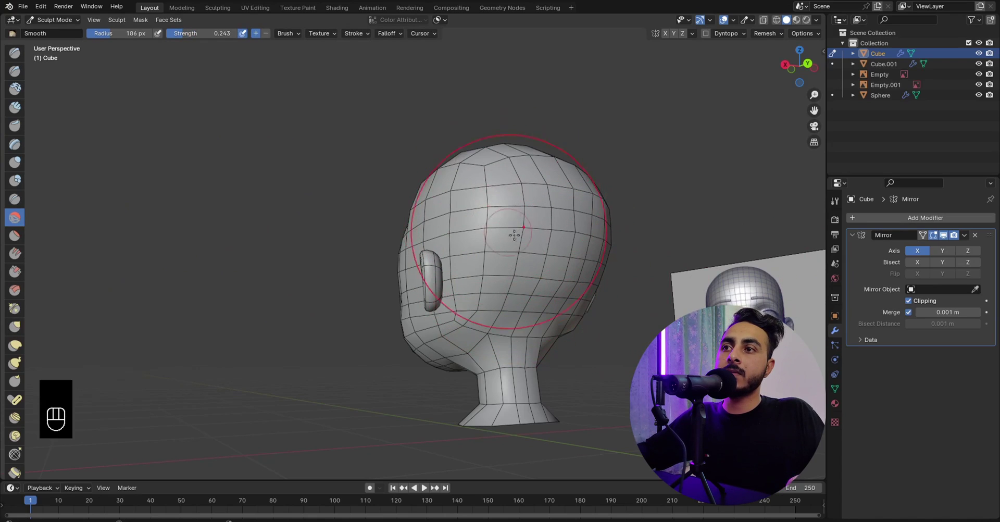
pyautogui.moveTo(512, 223); pyautogui.dragTo(502, 291, button='middle')
pyautogui.moveTo(489, 386)
pyautogui.mouseDown(button='middle')
pyautogui.moveTo(483, 325)
pyautogui.moveTo(526, 349)
pyautogui.mouseUp(button='middle')
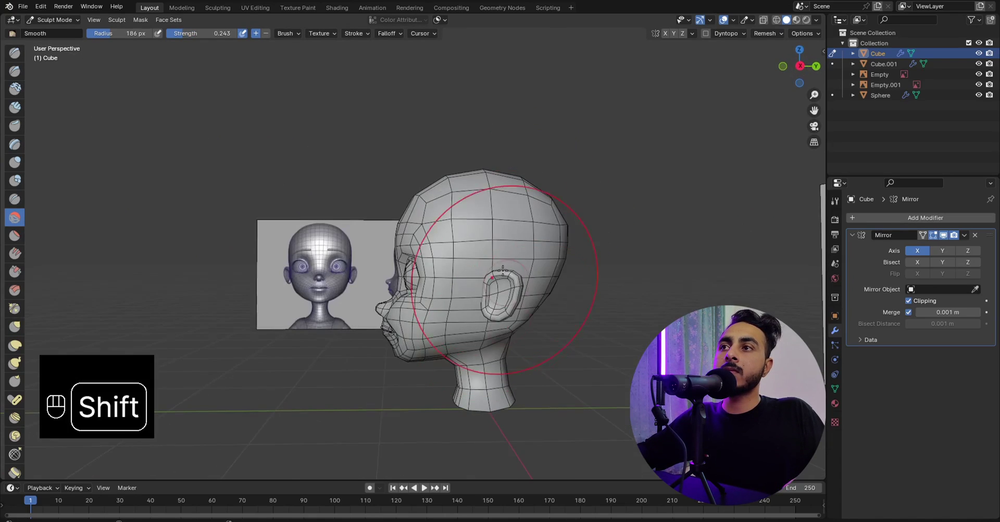
pyautogui.moveTo(471, 224); pyautogui.dragTo(544, 224, button='middle')
pyautogui.scroll(2, 438, 174)
pyautogui.moveTo(369, 203); pyautogui.dragTo(449, 288, button='middle')
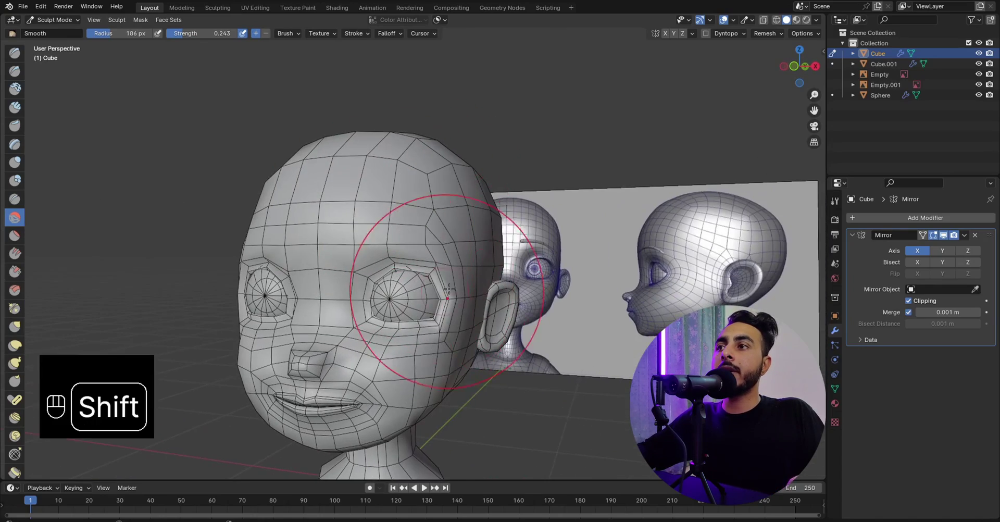
# Smooth the chin, jaw and underside of the head with the Smooth brush.
pyautogui.scroll(3, 435, 302)
pyautogui.moveTo(408, 391)
pyautogui.keyDown('shift'); pyautogui.mouseDown(button='middle')
pyautogui.moveTo(443, 313)
pyautogui.moveTo(558, 323)
pyautogui.moveTo(502, 335)
pyautogui.moveTo(418, 385)
pyautogui.mouseUp(button='middle'); pyautogui.keyUp('shift')
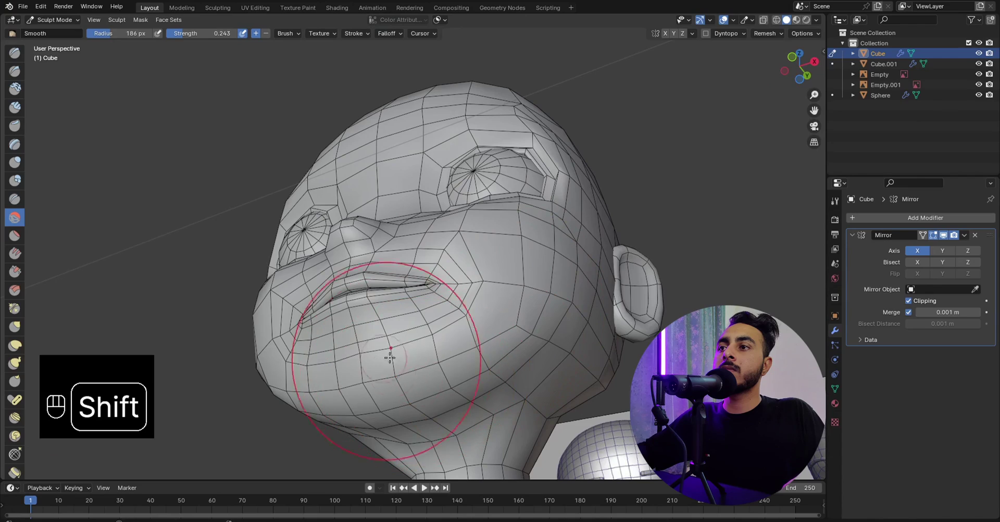
pyautogui.keyDown('shift'); pyautogui.moveTo(469, 441); pyautogui.dragTo(506, 372, button='middle'); pyautogui.keyUp('shift')
pyautogui.keyDown('shift'); pyautogui.moveTo(510, 352); pyautogui.dragTo(492, 312); pyautogui.keyUp('shift')
pyautogui.moveTo(578, 237); pyautogui.dragTo(535, 268, button='middle')
pyautogui.scroll(-4, 521, 250)
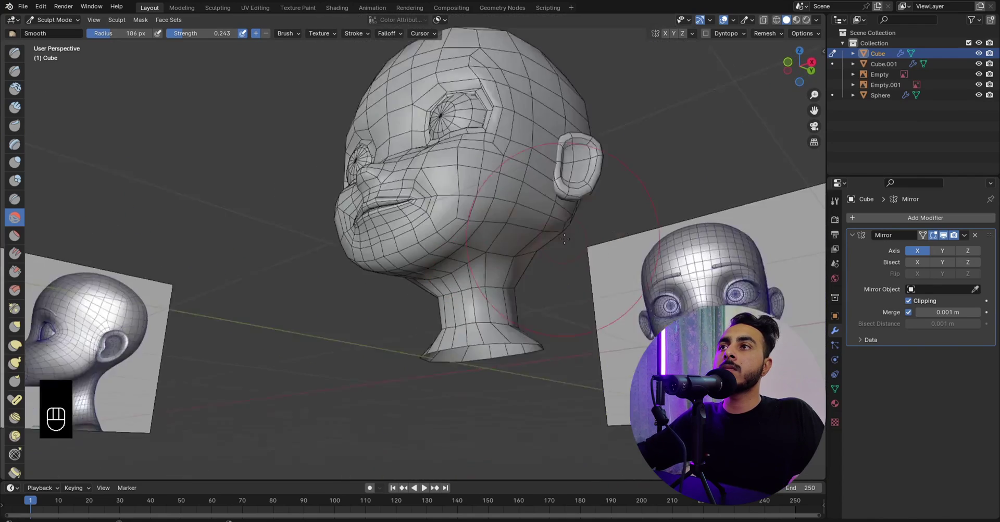
# Return the head to Object Mode in front view and turn off the wireframe overlay.
pyautogui.press('KP_1')
pyautogui.press('Tab')
pyautogui.click(476, 221)
pyautogui.click(558, 208)
pyautogui.press('q')
pyautogui.click(558, 209)
pyautogui.scroll(-3, 526, 313)
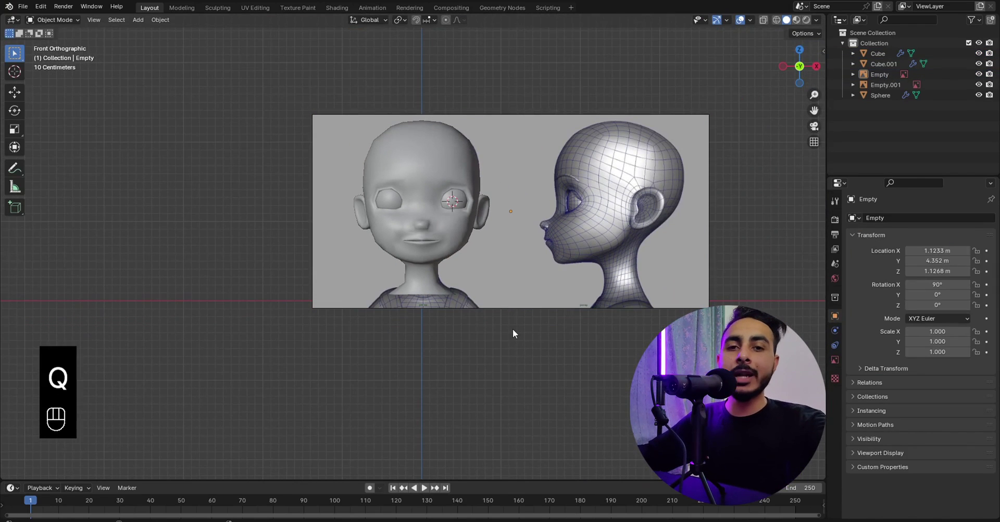
# Add a Subdivision Surface modifier to the head mesh.
pyautogui.click(413, 133)
pyautogui.click(895, 220)
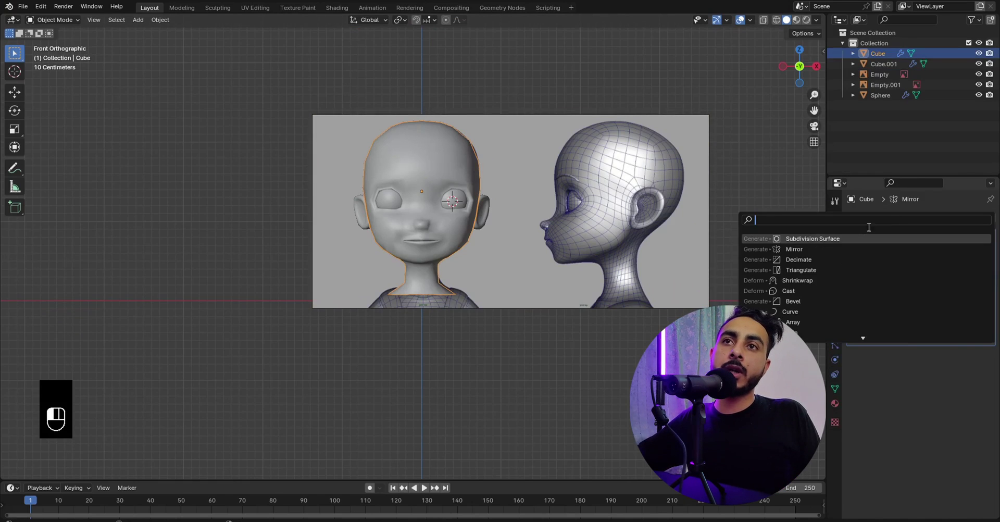
pyautogui.click(850, 238)
pyautogui.keyDown('shift'); pyautogui.moveTo(495, 200); pyautogui.dragTo(491, 222, button='middle'); pyautogui.keyUp('shift')
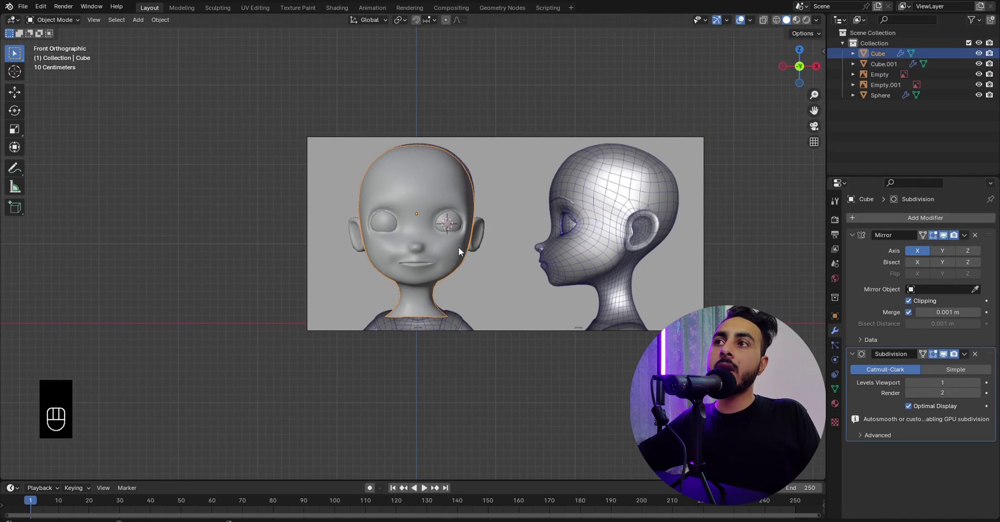
# Select the eyeball and slightly rescale its mesh in Edit Mode to fit the subdivided eye socket.
pyautogui.scroll(4, 458, 247)
pyautogui.click(496, 182)
pyautogui.press('s')
pyautogui.press('Tab')
pyautogui.press('s')
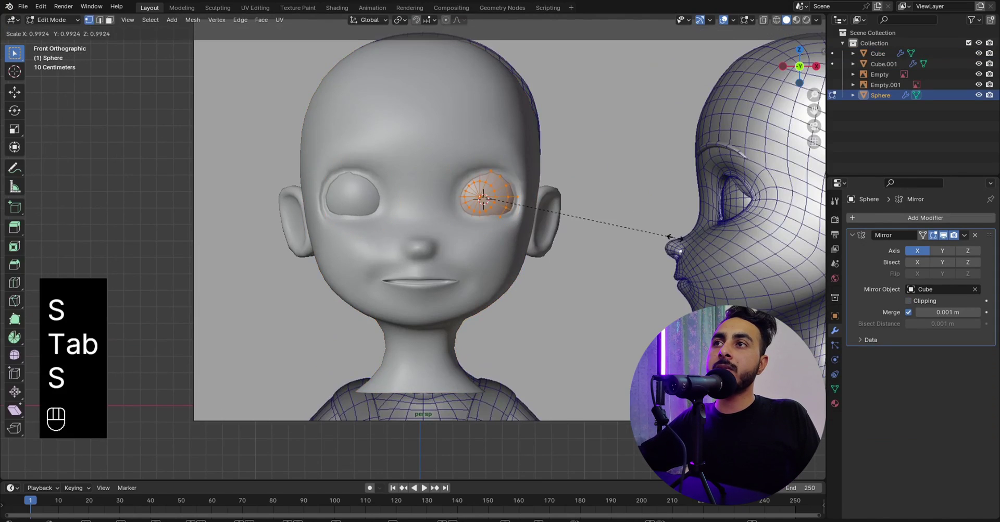
pyautogui.click(659, 237)
pyautogui.press('Tab')
# Select the inner mouth edge loop of the head and set its Mean Crease to 1.00.
pyautogui.scroll(-5, 479, 258)
pyautogui.moveTo(476, 256); pyautogui.dragTo(427, 277, button='middle')
pyautogui.click(485, 339)
pyautogui.scroll(3, 512, 298)
pyautogui.click(427, 276)
pyautogui.press('Tab')
pyautogui.scroll(5, 420, 157)
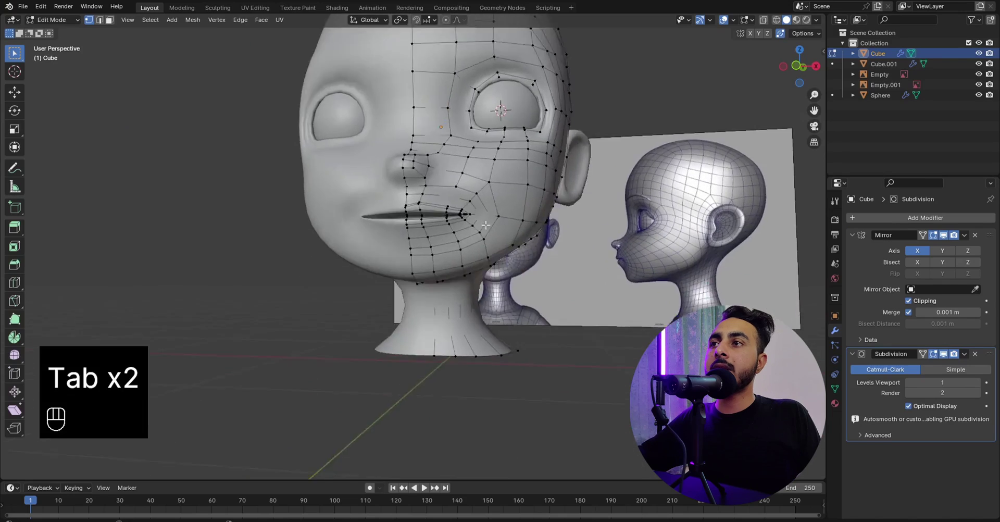
pyautogui.keyDown('alt'); pyautogui.click(438, 136); pyautogui.keyUp('alt')
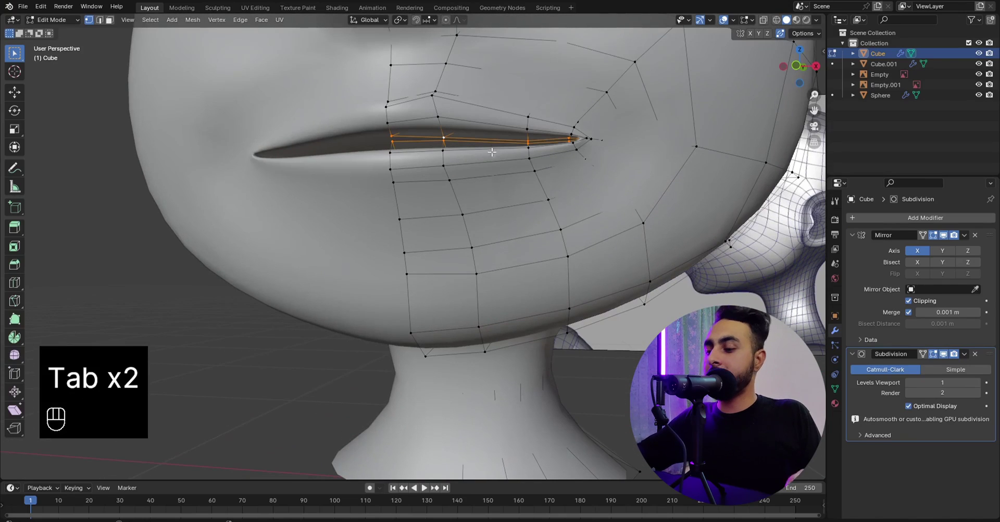
pyautogui.press('n')
pyautogui.press('Tab')
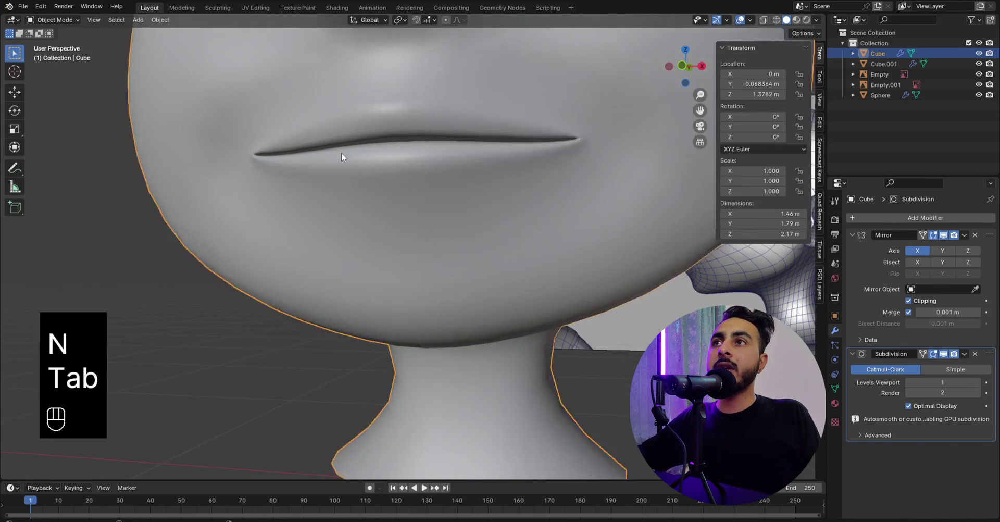
# Select the two outer lip edge loops, set their Mean Crease to 1.00, and return to Object Mode.
pyautogui.scroll(-5, 342, 152)
pyautogui.moveTo(418, 151); pyautogui.dragTo(427, 238, button='middle')
pyautogui.press('Tab')
pyautogui.scroll(5, 386, 199)
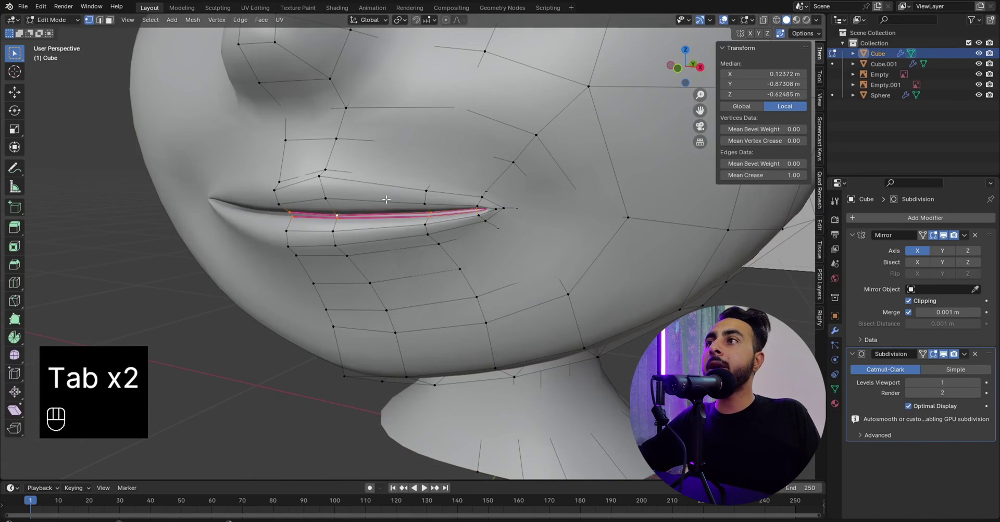
pyautogui.keyDown('alt'); pyautogui.keyDown('shift'); pyautogui.click(328, 166); pyautogui.keyUp('shift'); pyautogui.keyUp('alt')
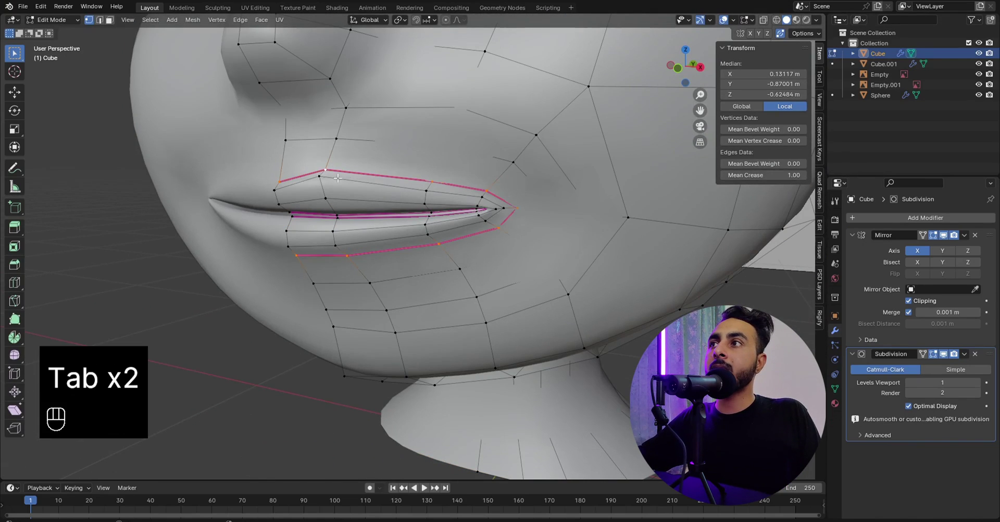
pyautogui.keyDown('alt'); pyautogui.keyDown('shift'); pyautogui.click(338, 177); pyautogui.keyUp('shift'); pyautogui.keyUp('alt')
pyautogui.press('KP_1')
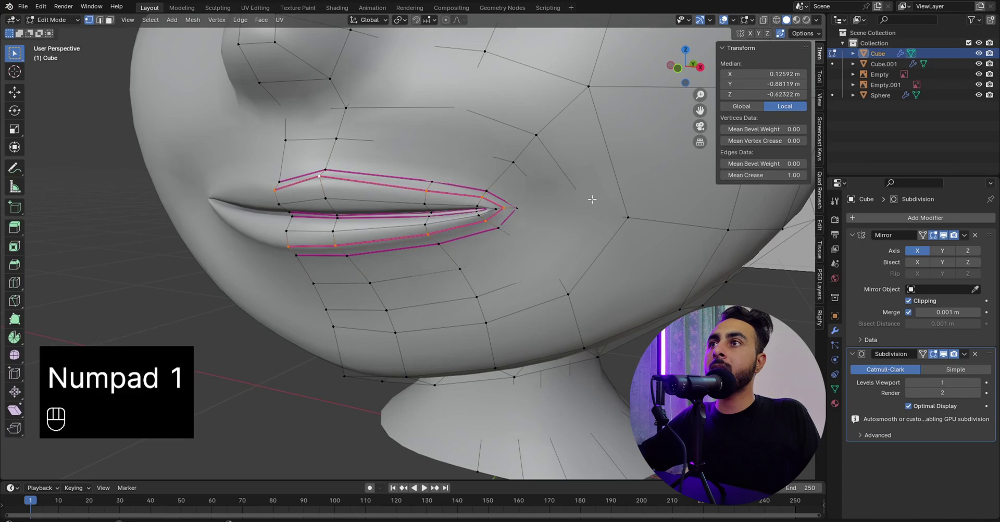
pyautogui.press('Tab')
pyautogui.scroll(-4, 400, 193)
pyautogui.scroll(5, 425, 205)
pyautogui.press('KP_2')
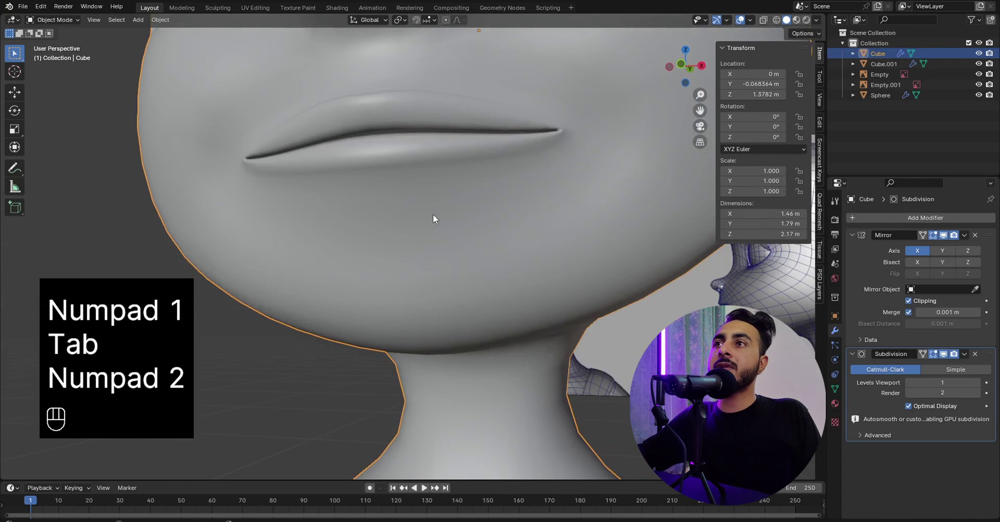
# In front view, select the two middle vertices of the upper lip's inner outline and raise them about 0.003 m along Z.
pyautogui.press('Tab')
pyautogui.press('KP_1')
pyautogui.scroll(5, 521, 229)
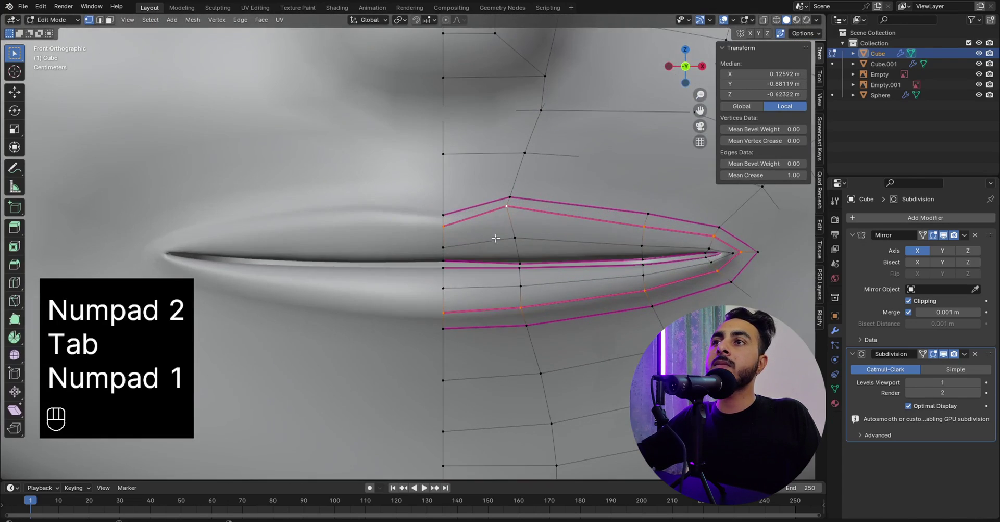
pyautogui.press('g')
pyautogui.keyDown('shift'); pyautogui.click(446, 226); pyautogui.keyUp('shift')
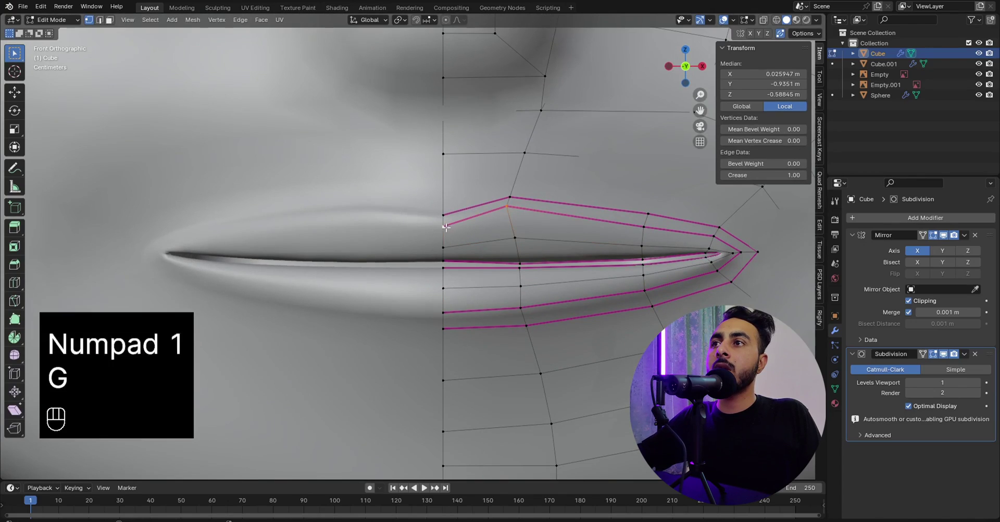
pyautogui.press('g')
pyautogui.press('z')
pyautogui.click(445, 222)
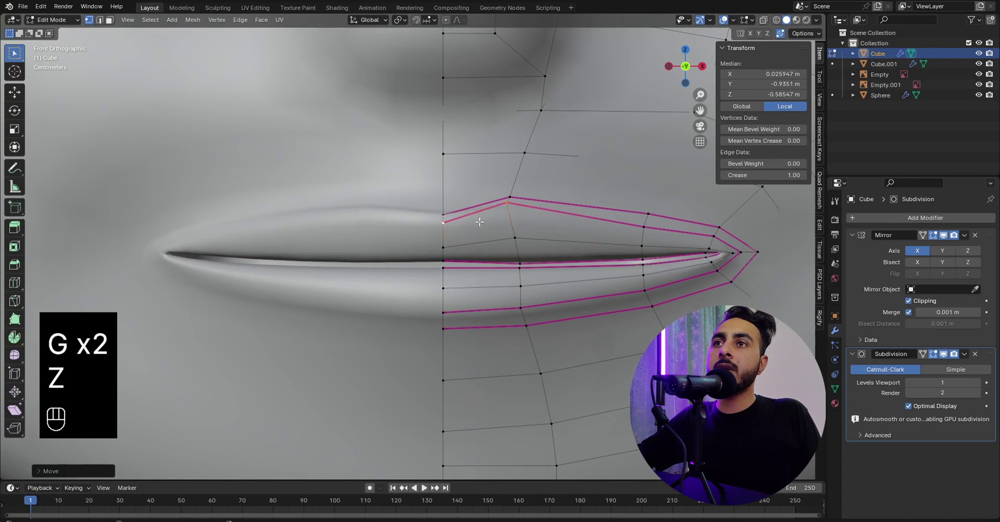
# Reposition individual vertices along the upper lip outline toward the mouth corner to tighten the lip edge, and return to Object Mode.
pyautogui.press('g')
pyautogui.click(508, 206)
pyautogui.click(650, 216)
pyautogui.press('g')
pyautogui.rightClick(677, 231)
pyautogui.press('g')
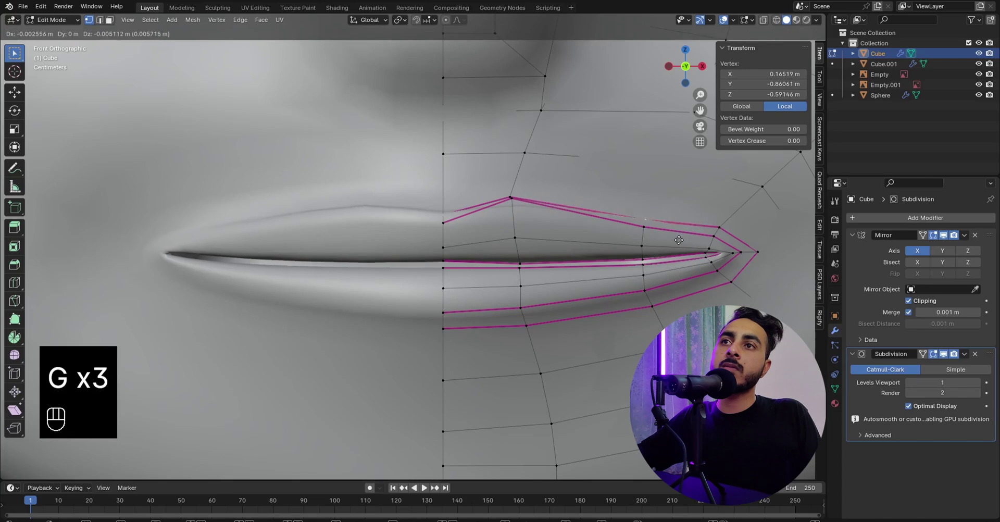
pyautogui.click(678, 240)
pyautogui.click(718, 225)
pyautogui.press('g')
pyautogui.click(718, 234)
pyautogui.press('Tab')
pyautogui.scroll(-3, 481, 215)
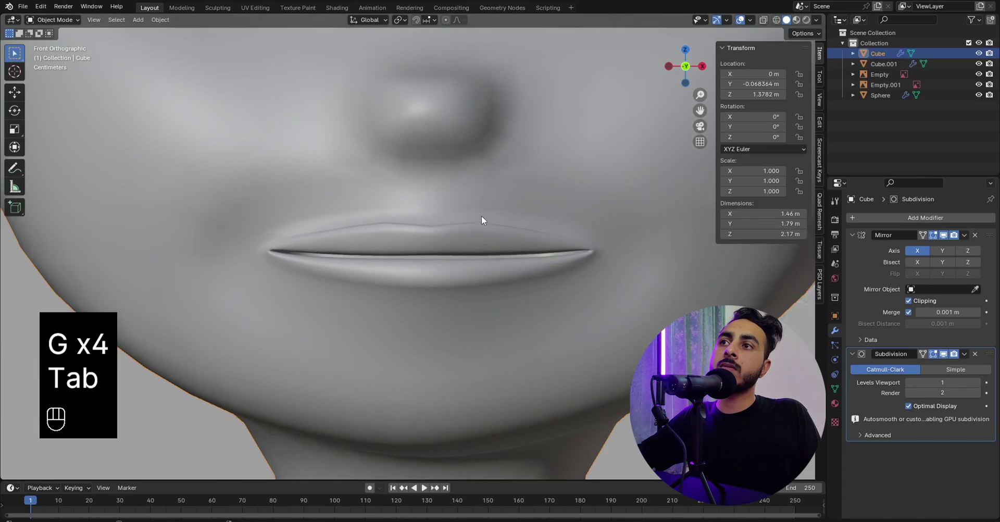
pyautogui.press('Tab')
pyautogui.press('Tab')
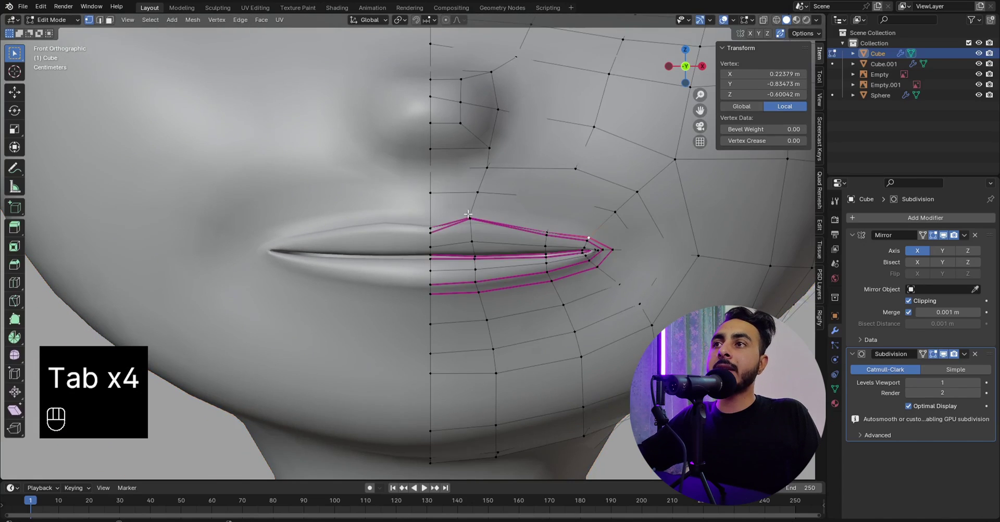
pyautogui.press('Tab')
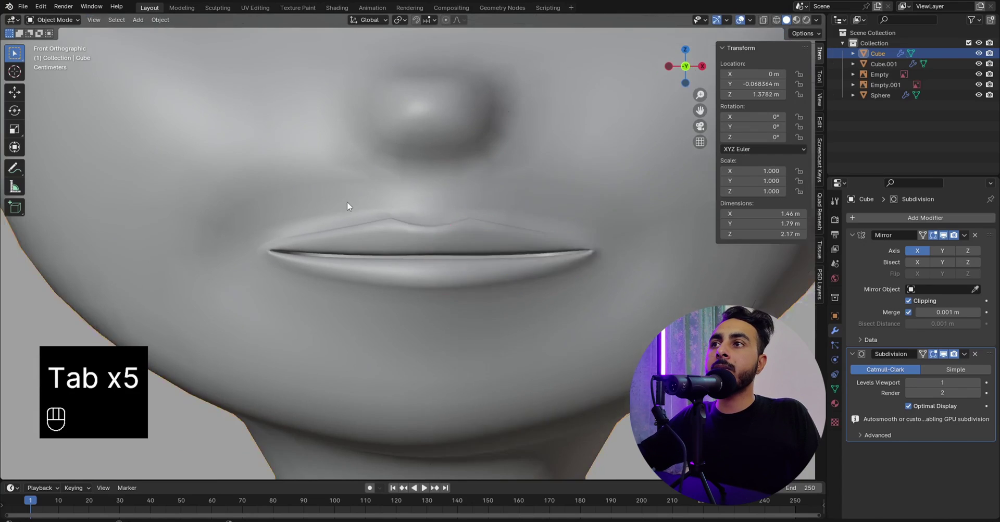
pyautogui.scroll(-8, 435, 193)
pyautogui.scroll(5, 443, 224)
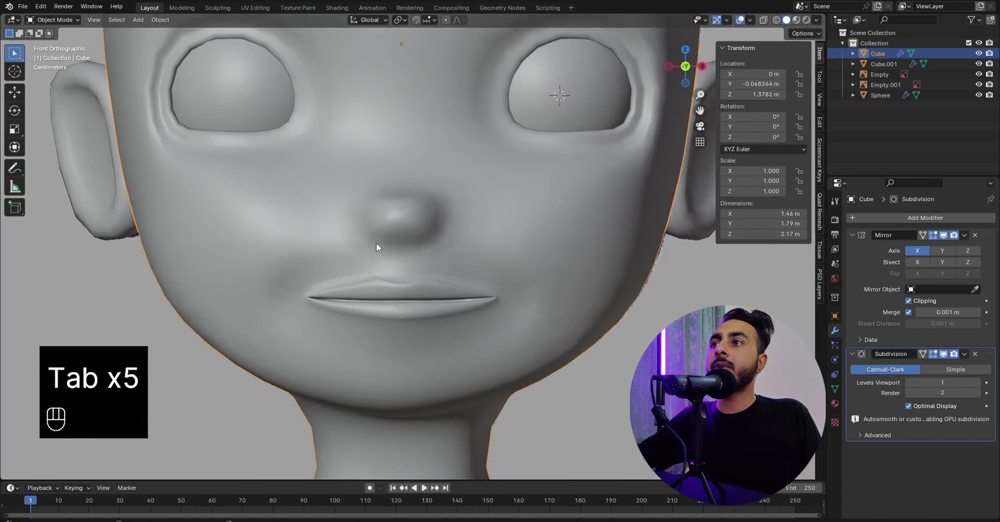
# Select the edge path around the base of the nose, from the bridge to beneath the nostril, and set its Mean Crease to 1.00.
pyautogui.press('KP_3')
pyautogui.press('Tab')
pyautogui.press('z')
pyautogui.click(229, 228)
pyautogui.scroll(3, 420, 235)
pyautogui.keyDown('shift'); pyautogui.moveTo(205, 210); pyautogui.dragTo(479, 207, button='middle'); pyautogui.keyUp('shift')
pyautogui.scroll(1, 469, 208)
pyautogui.click(396, 240)
pyautogui.click(369, 236)
pyautogui.keyDown('alt'); pyautogui.keyDown('shift'); pyautogui.click(370, 233); pyautogui.keyUp('shift'); pyautogui.keyUp('alt')
pyautogui.moveTo(370, 233); pyautogui.dragTo(448, 239, button='middle')
pyautogui.press('z')
pyautogui.click(510, 238)
pyautogui.moveTo(510, 238); pyautogui.dragTo(557, 229, button='middle')
pyautogui.keyDown('shift'); pyautogui.click(406, 164); pyautogui.keyUp('shift')
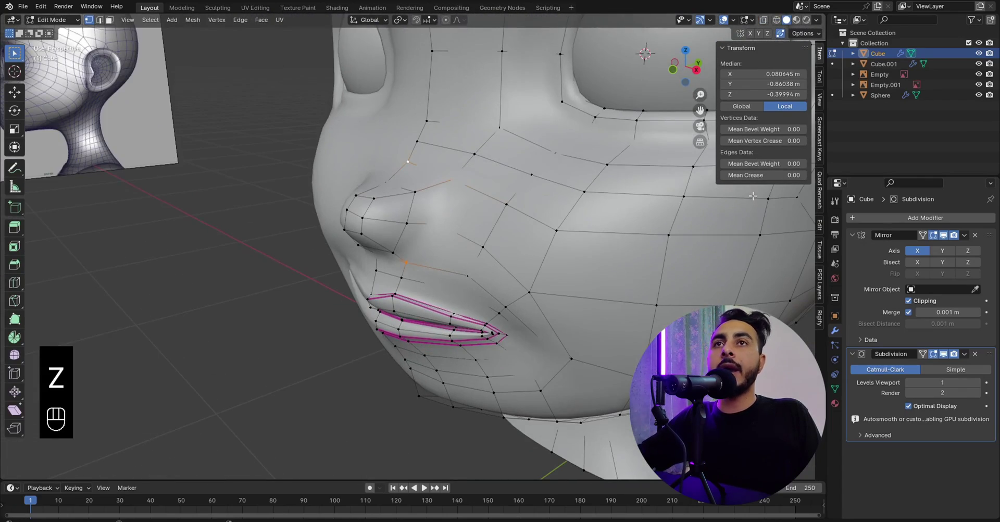
# Extend the selected nose-base path to the centre vertex beneath the nose, set its Mean Crease to 1.00, and return to Object Mode.
pyautogui.hotkey('shift', 'z')
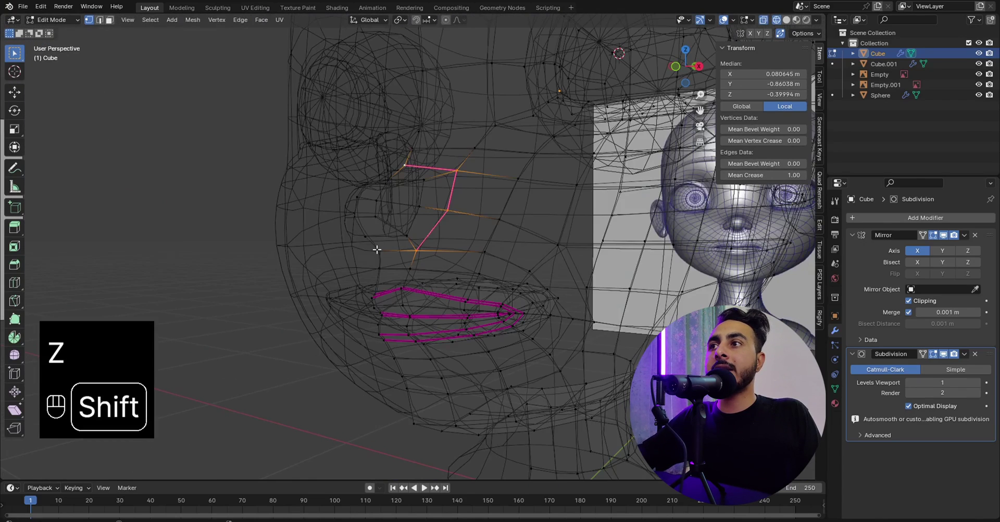
pyautogui.keyDown('shift'); pyautogui.click(380, 250); pyautogui.keyUp('shift')
pyautogui.press('z')
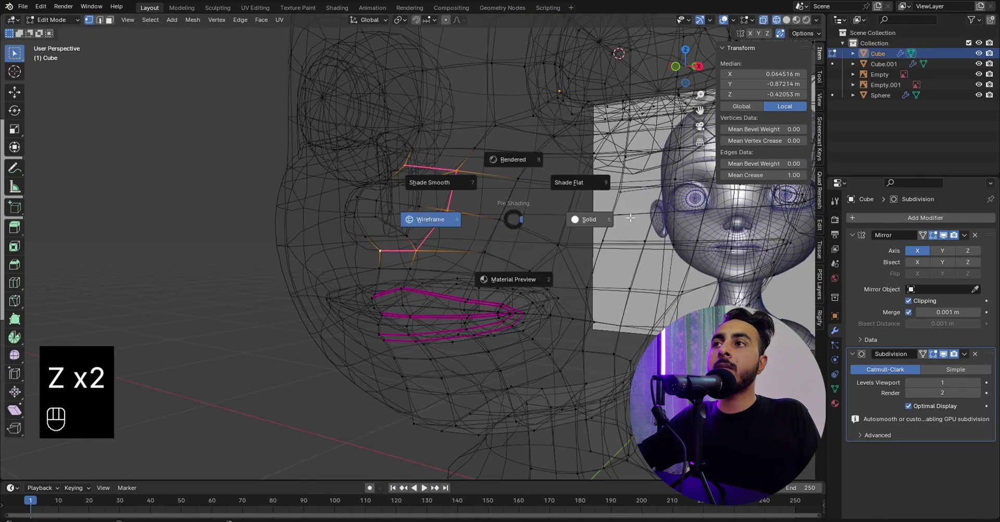
pyautogui.click(565, 221)
pyautogui.press('KP_1')
pyautogui.press('KP_3')
pyautogui.press('Tab')
pyautogui.keyDown('shift'); pyautogui.moveTo(435, 215); pyautogui.dragTo(454, 218, button='middle'); pyautogui.keyUp('shift')
pyautogui.scroll(4, 531, 238)
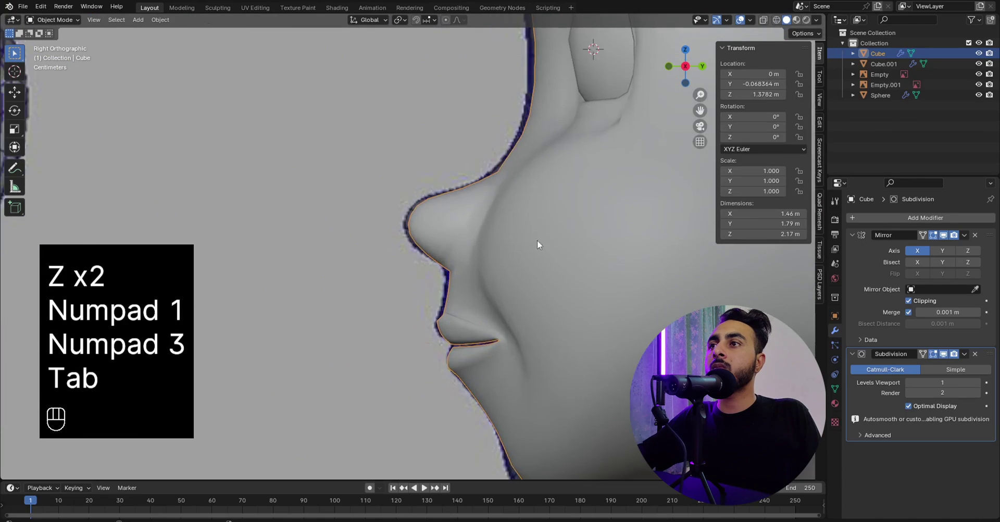
# In side view, select the centre edge at the underside of the nose tip and set its Crease to 1.00.
pyautogui.press('z')
pyautogui.press('Tab')
pyautogui.moveTo(425, 237); pyautogui.dragTo(389, 212)
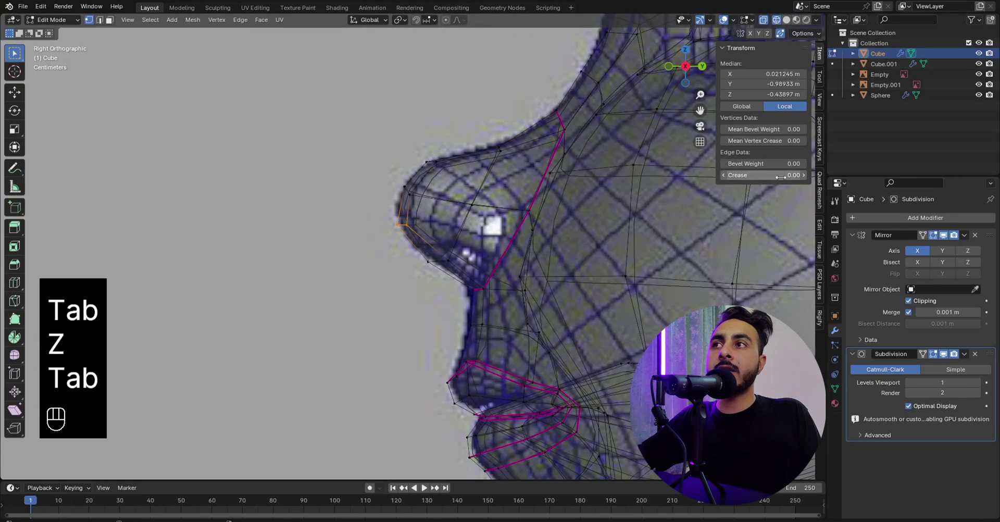
pyautogui.moveTo(760, 175); pyautogui.dragTo(801, 175)
# Select the edges running from the nose tip along the nostril to the nose base and set their Mean Crease to 1.00.
pyautogui.press('z')
pyautogui.moveTo(454, 236); pyautogui.dragTo(497, 225, button='middle')
pyautogui.click(479, 253)
pyautogui.keyDown('shift'); pyautogui.click(442, 227); pyautogui.keyUp('shift')
pyautogui.keyDown('shift'); pyautogui.click(502, 288); pyautogui.keyUp('shift')
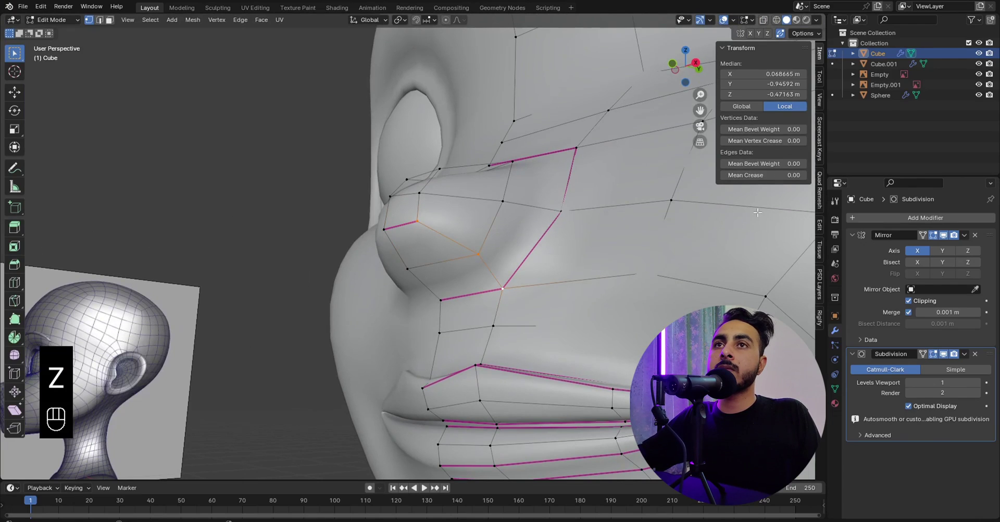
pyautogui.moveTo(771, 172); pyautogui.dragTo(802, 172)
pyautogui.moveTo(454, 249); pyautogui.dragTo(469, 245, button='middle')
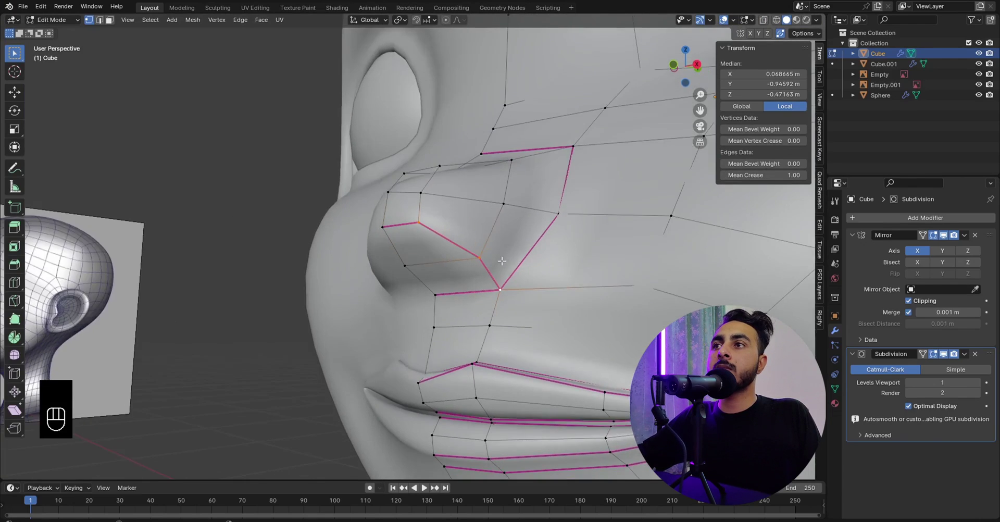
# Examine the creased nose in side, front and perspective views.
pyautogui.press('KP_1')
pyautogui.press('KP_3')
pyautogui.press('Tab')
pyautogui.press('Tab')
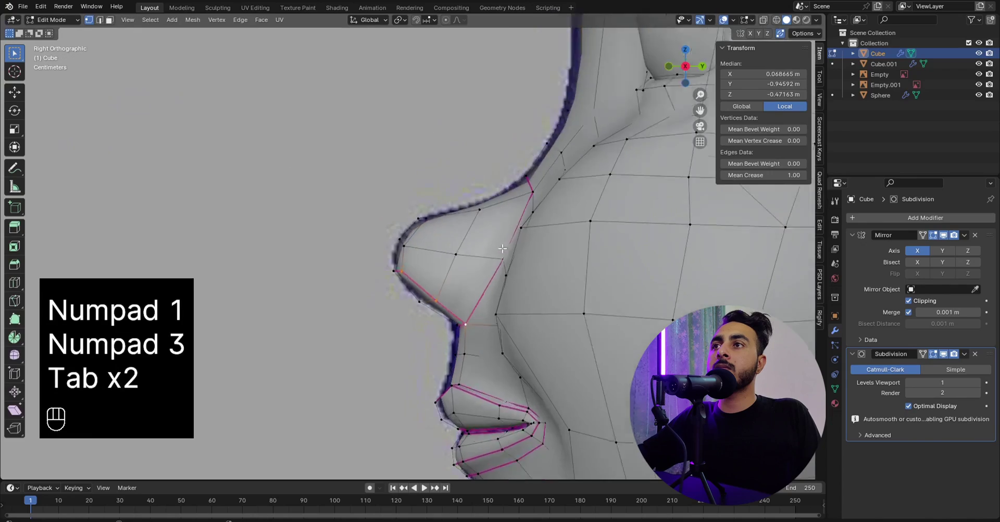
pyautogui.scroll(4, 472, 202)
pyautogui.press('z')
pyautogui.press('z')
pyautogui.press('KP_1')
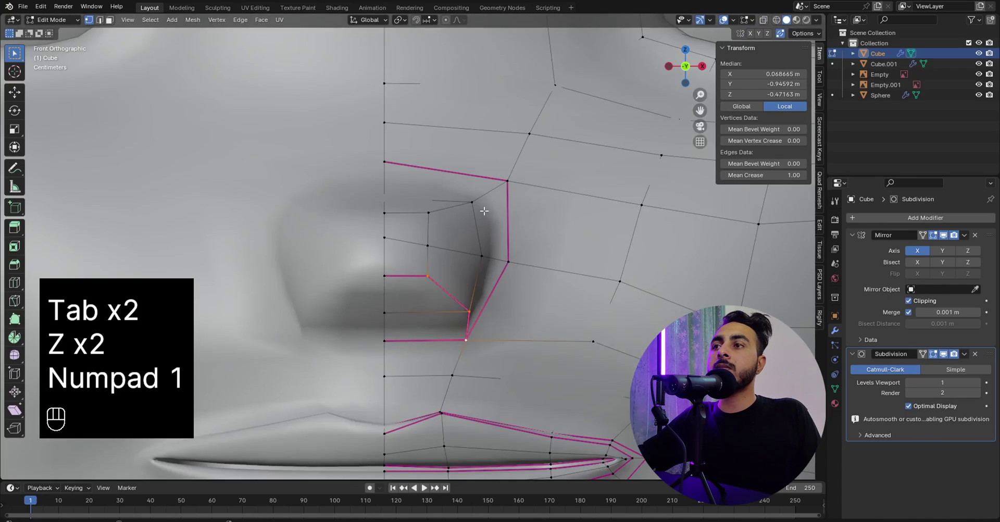
pyautogui.scroll(-5, 451, 220)
pyautogui.moveTo(447, 221)
pyautogui.mouseDown(button='middle')
pyautogui.moveTo(402, 218)
pyautogui.moveTo(442, 245)
pyautogui.mouseUp(button='middle')
pyautogui.press('Tab')
pyautogui.press('KP_1')
pyautogui.scroll(4, 455, 237)
# In front view, reposition the upper side vertex of the nose and raise the neighbouring centre-line vertex.
pyautogui.press('Tab')
pyautogui.scroll(3, 441, 243)
pyautogui.click(431, 244)
pyautogui.press('g')
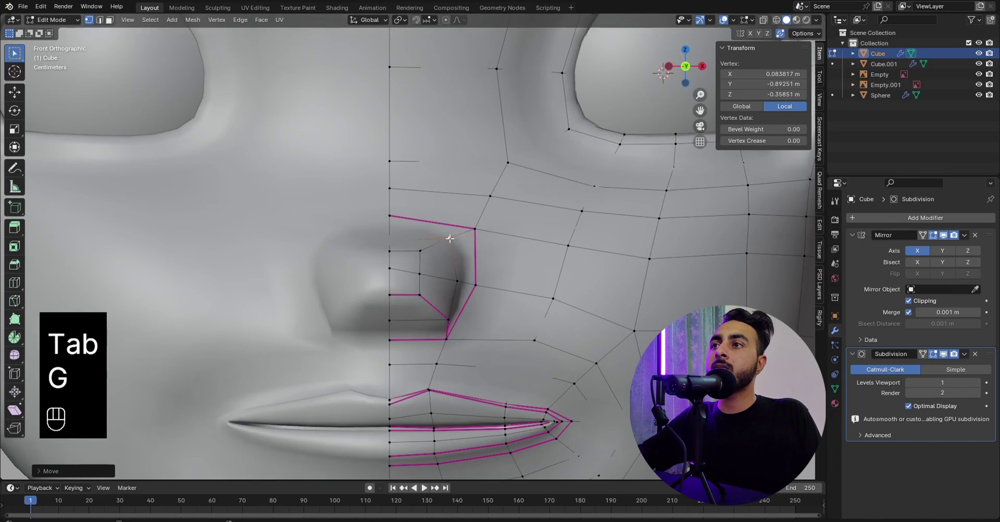
pyautogui.press('z')
pyautogui.press('z')
pyautogui.press('g')
pyautogui.click(395, 233)
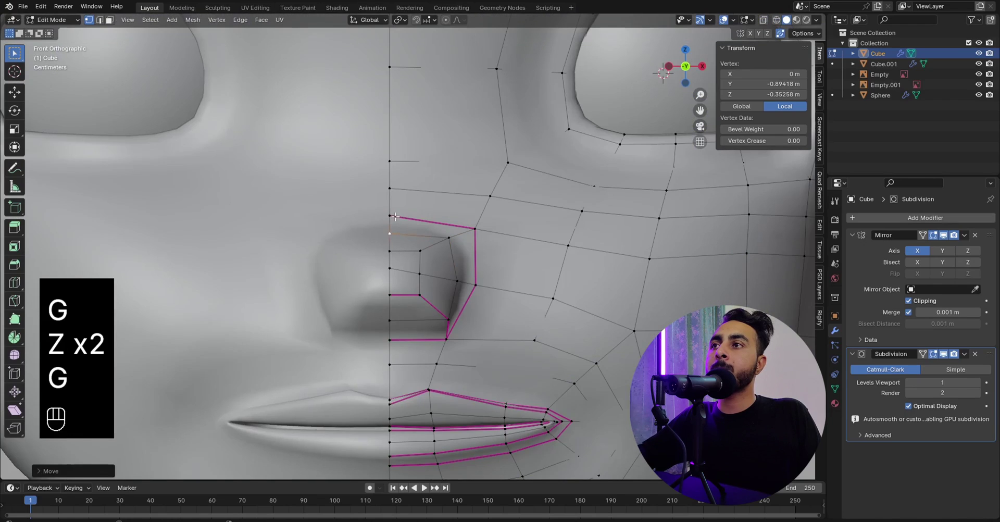
# Slide the upper outer vertex of the nose outline, move the lower nostril corner vertex outward, and return to Object Mode.
pyautogui.click(475, 228)
pyautogui.press('g')
pyautogui.press('g')
pyautogui.click(476, 278)
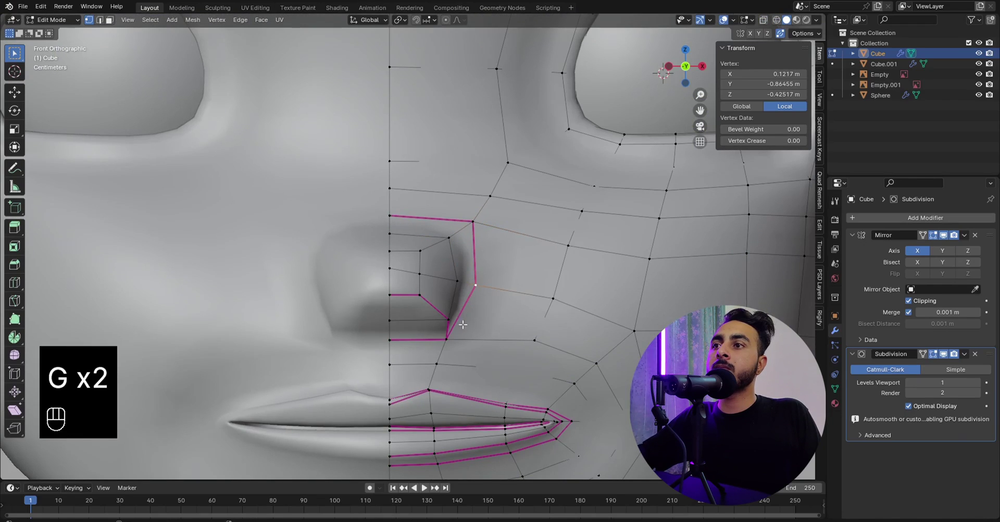
pyautogui.click(447, 338)
pyautogui.press('g')
pyautogui.click(463, 339)
pyautogui.press('Tab')
pyautogui.click(403, 334)
pyautogui.scroll(-9, 459, 289)
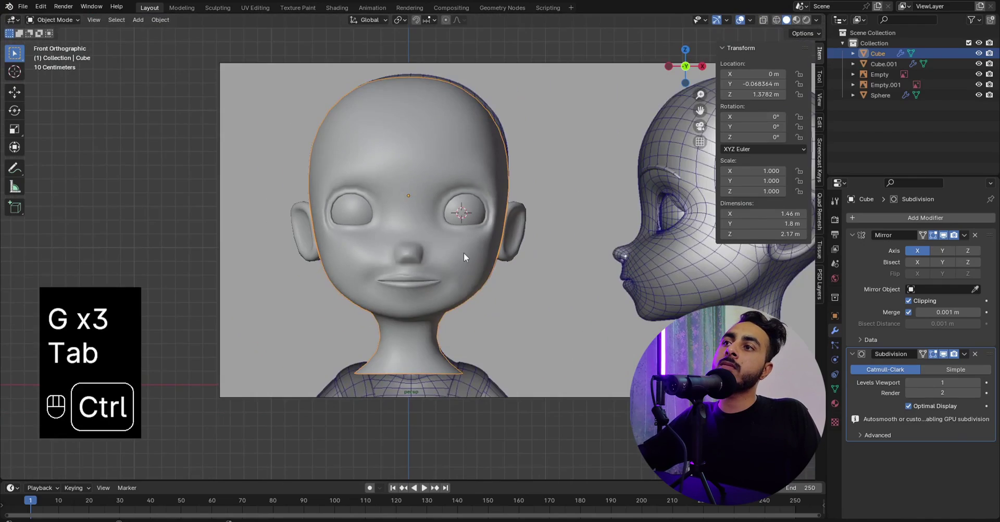
pyautogui.hotkey('ctrl', 'a')
pyautogui.click(433, 243)
# In Sculpt Mode, use the Grab brush to widen the nostrils and taper the upper nose, and return to Object Mode.
pyautogui.scroll(4, 427, 229)
pyautogui.press('Tab')
pyautogui.press('z')
pyautogui.scroll(3, 359, 234)
pyautogui.press('z')
pyautogui.press('Tab')
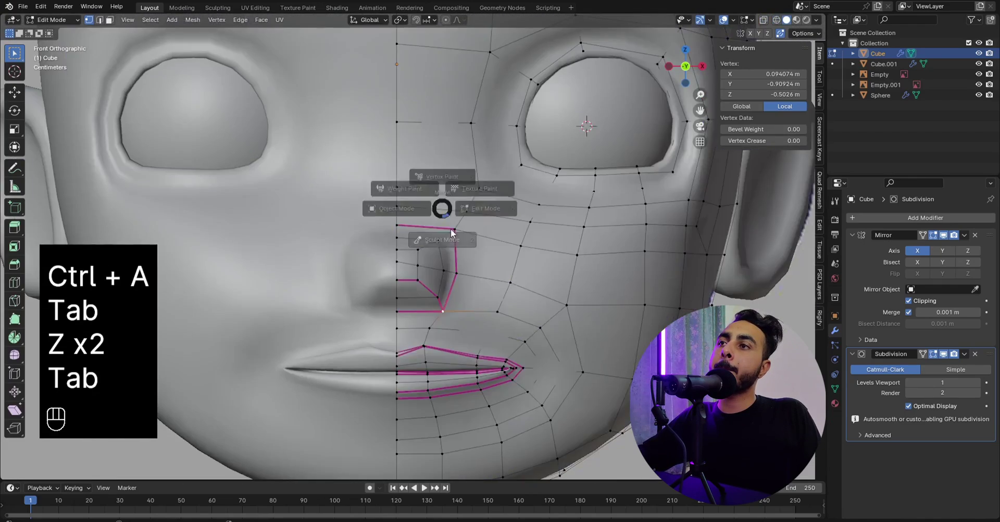
pyautogui.click(451, 233)
pyautogui.scroll(2, 456, 229)
pyautogui.press('g')
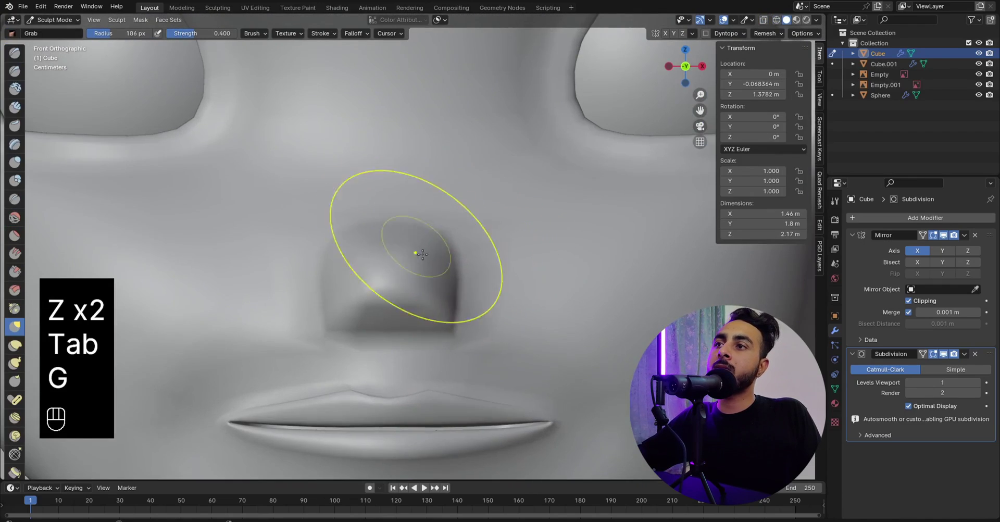
pyautogui.moveTo(451, 298)
pyautogui.mouseDown()
pyautogui.moveTo(462, 301)
pyautogui.moveTo(467, 331)
pyautogui.mouseUp()
pyautogui.moveTo(464, 255); pyautogui.dragTo(412, 240)
pyautogui.moveTo(465, 306); pyautogui.dragTo(476, 304)
pyautogui.press('Tab')
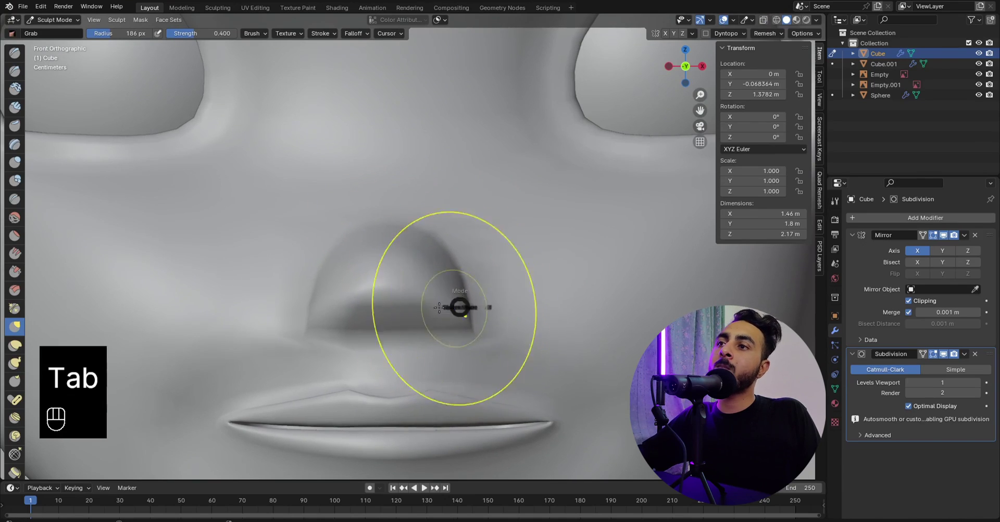
pyautogui.click(438, 307)
# Examine the reshaped nose from perspective and front views, ending in Edit Mode.
pyautogui.scroll(-11, 484, 258)
pyautogui.moveTo(486, 251); pyautogui.dragTo(436, 248, button='middle')
pyautogui.scroll(2, 418, 239)
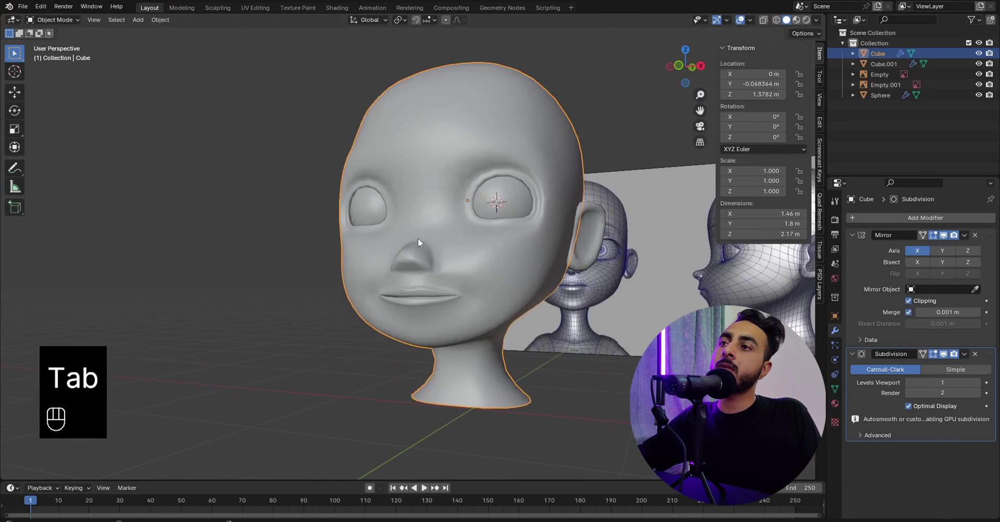
pyautogui.press('Tab')
pyautogui.press('KP_1')
pyautogui.scroll(2, 440, 281)
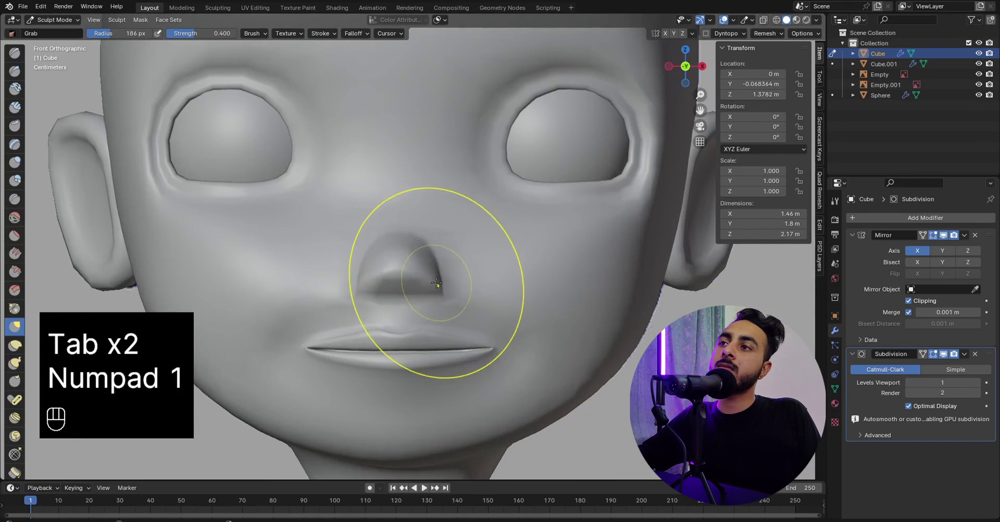
pyautogui.scroll(2, 436, 283)
pyautogui.press('Tab')
pyautogui.moveTo(435, 281)
pyautogui.mouseDown(button='middle')
pyautogui.moveTo(396, 276)
pyautogui.moveTo(422, 271)
pyautogui.mouseUp(button='middle')
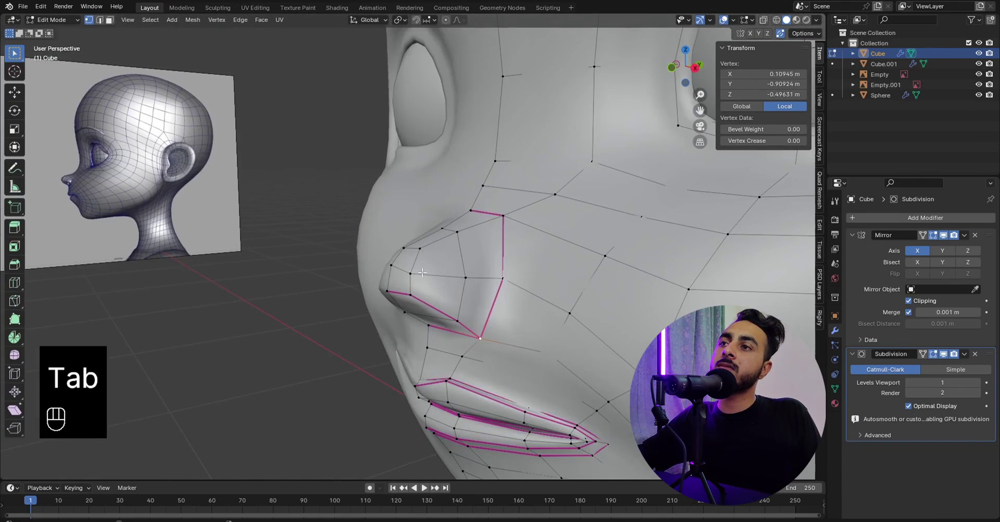
# In side view, select the two centre-line profile vertices of the nose bridge between the eyes and restore Solid shading.
pyautogui.press('KP_3')
pyautogui.press('z')
pyautogui.scroll(-3, 507, 207)
pyautogui.keyDown('shift'); pyautogui.moveTo(507, 208); pyautogui.dragTo(489, 242, button='middle'); pyautogui.keyUp('shift')
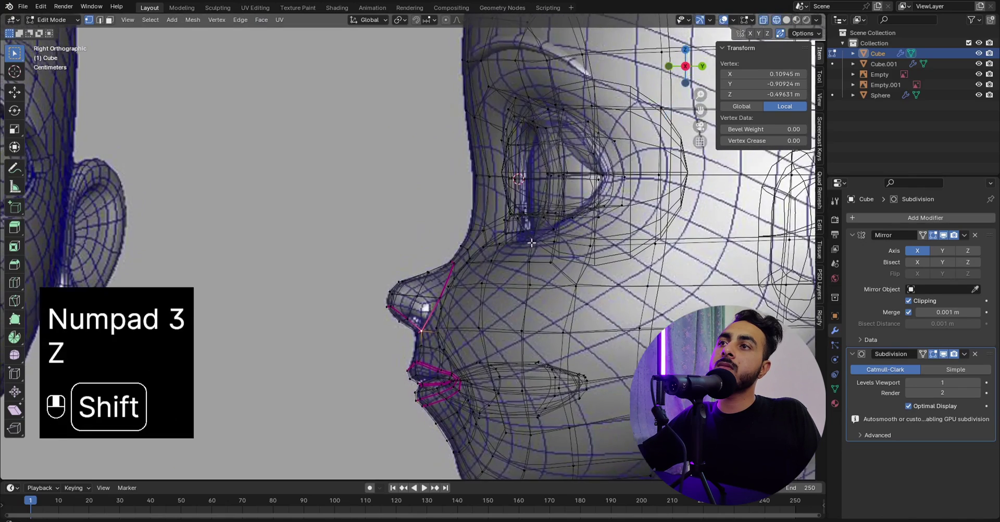
pyautogui.press('z')
pyautogui.press('z')
pyautogui.keyDown('shift'); pyautogui.moveTo(494, 202); pyautogui.dragTo(478, 235, button='middle'); pyautogui.keyUp('shift')
pyautogui.scroll(4, 478, 234)
pyautogui.moveTo(463, 148); pyautogui.dragTo(541, 287)
pyautogui.press('z')
pyautogui.press('g')
pyautogui.press('y')
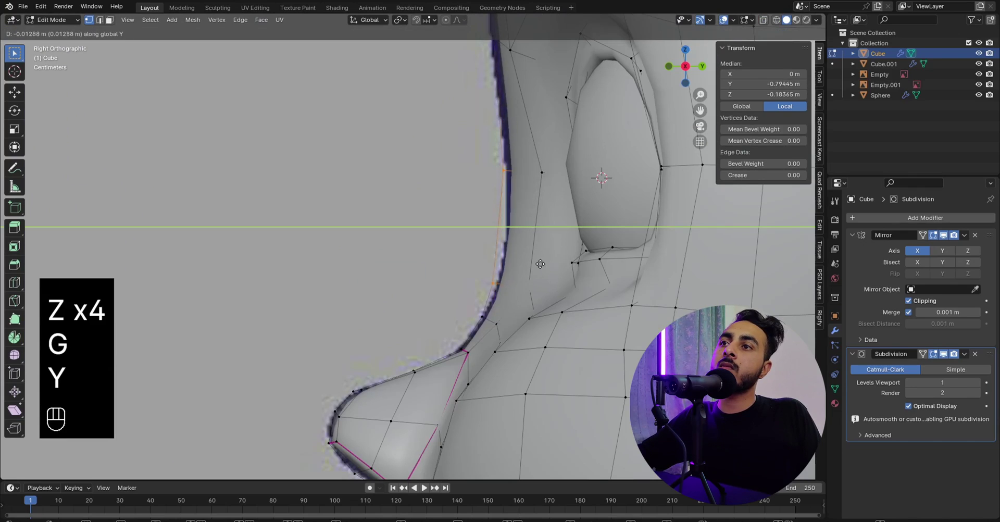
pyautogui.click(544, 267)
# Move the selected nose-bridge vertices forward about 0.004 m along Y with proportional editing, and return to Object Mode in front view.
pyautogui.scroll(-4, 405, 87)
pyautogui.press('g')
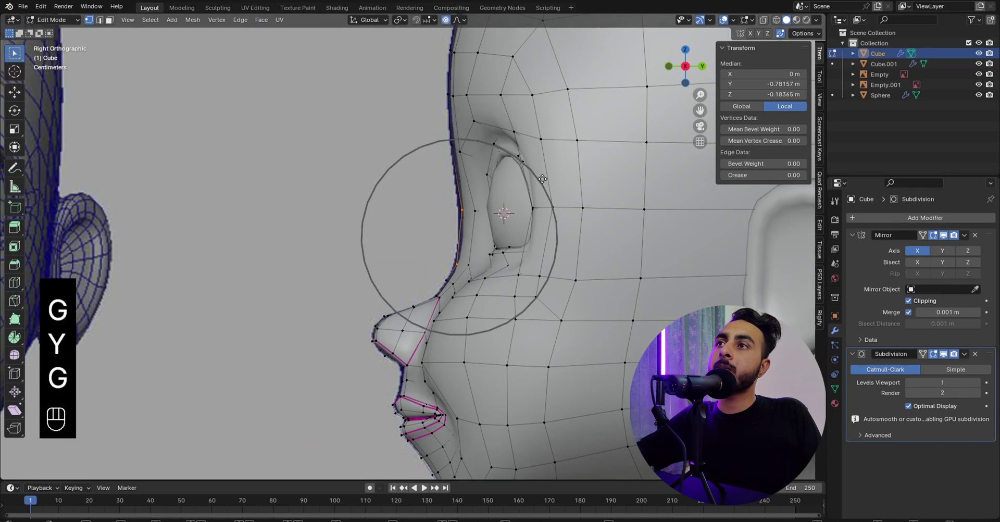
pyautogui.press('y')
pyautogui.click(449, 211)
pyautogui.press('KP_1')
pyautogui.press('Tab')
pyautogui.scroll(-3, 448, 210)
# Turn off the Subdivision modifier's viewport display and enter Edit Mode on the head.
pyautogui.press('q')
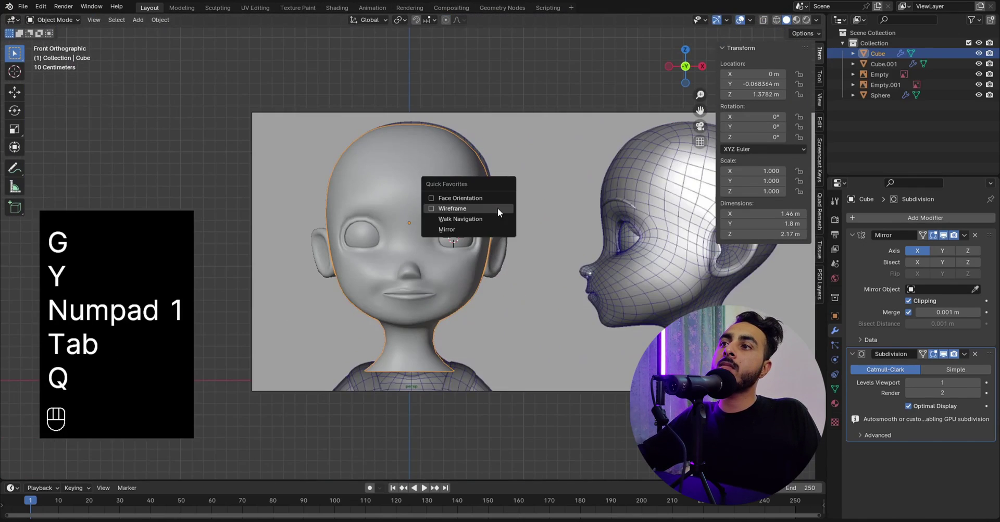
pyautogui.click(529, 445)
pyautogui.moveTo(500, 364); pyautogui.dragTo(449, 355, button='middle')
pyautogui.scroll(2, 448, 355)
pyautogui.click(456, 320)
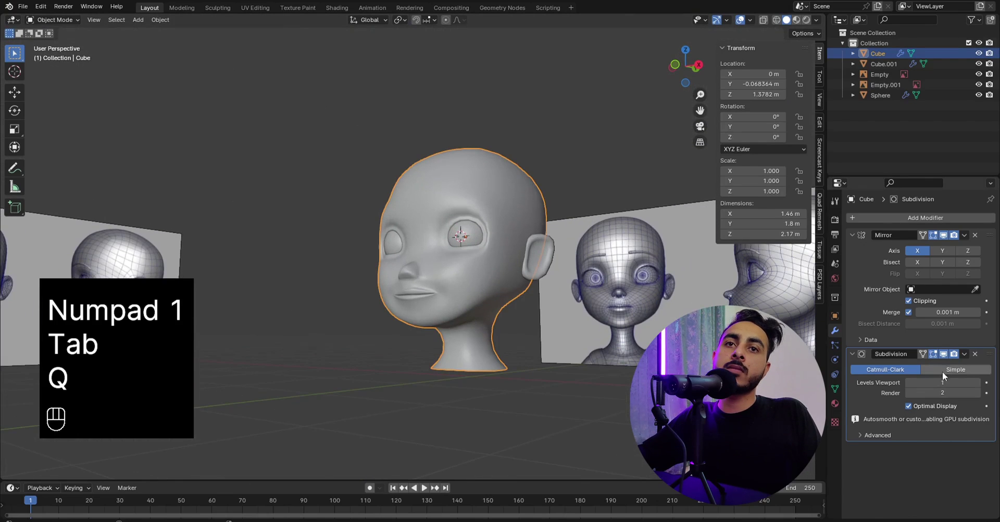
pyautogui.moveTo(521, 292); pyautogui.dragTo(426, 314, button='middle')
pyautogui.press('Tab')
pyautogui.press('KP_2')
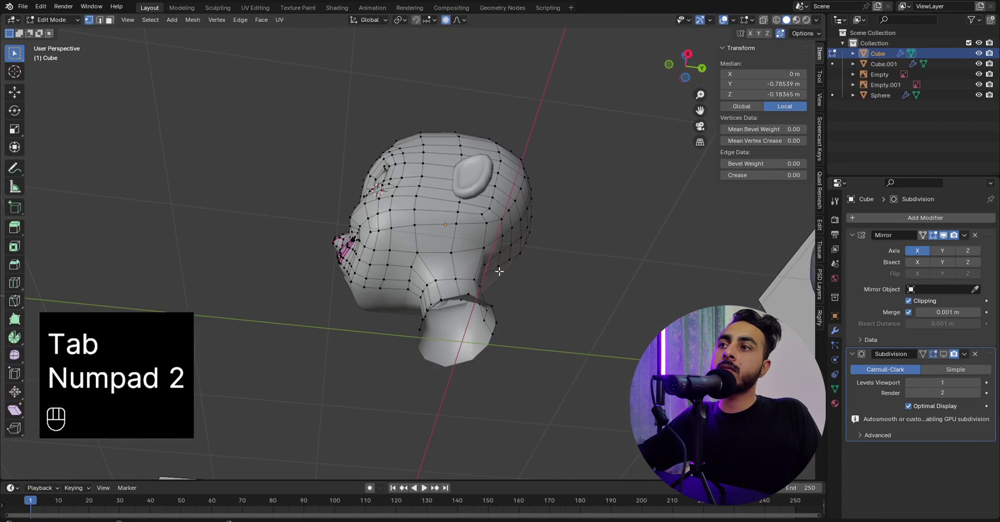
# Examine the unsubdivided head's topology around the jaw and neck from the side, behind and below.
pyautogui.press('KP_2')
pyautogui.press('KP_1')
pyautogui.press('z')
pyautogui.press('Tab')
pyautogui.click(466, 302)
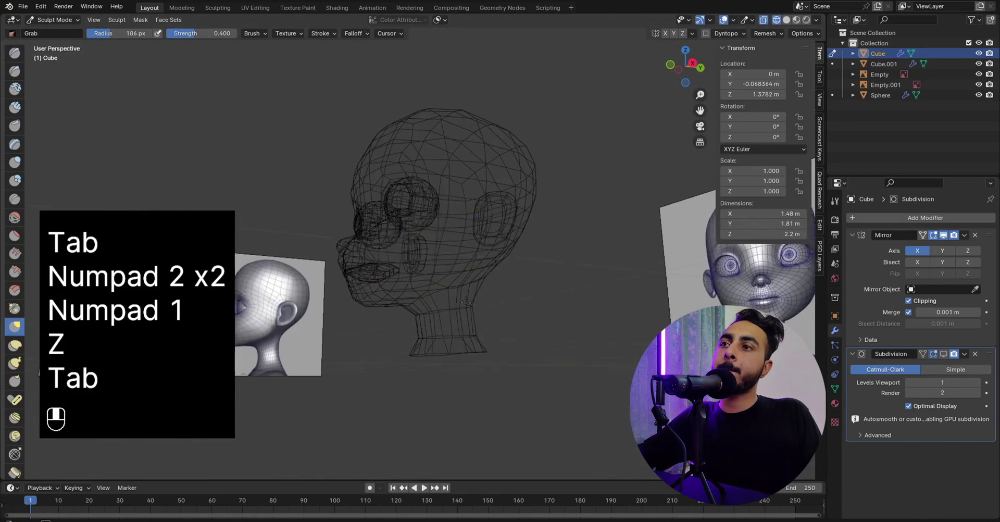
pyautogui.moveTo(466, 302); pyautogui.dragTo(407, 294, button='middle')
pyautogui.press('z')
pyautogui.click(521, 302)
pyautogui.moveTo(521, 302); pyautogui.dragTo(491, 237, button='middle')
pyautogui.press('Tab')
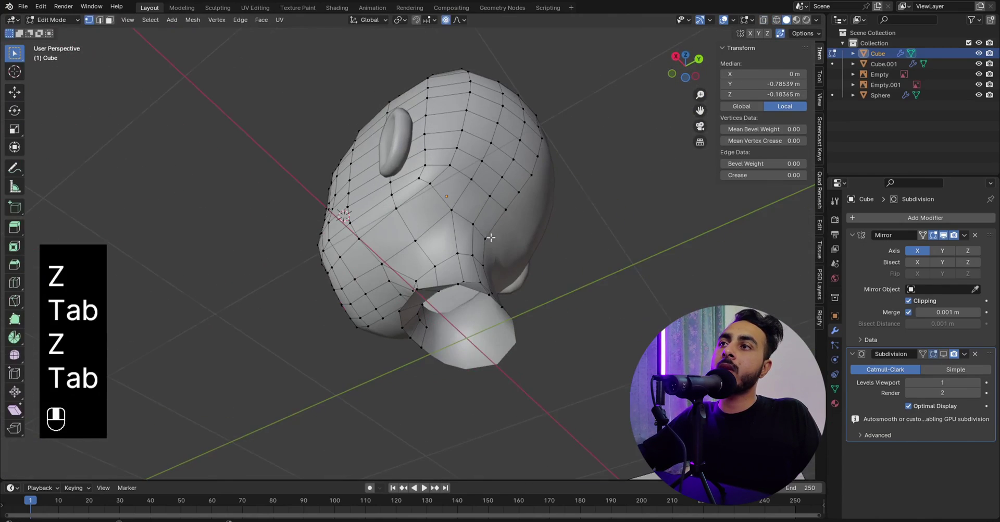
# Slide a vertex near the back of the jaw and add an edge loop around the upper neck.
pyautogui.click(418, 232)
pyautogui.moveTo(418, 233); pyautogui.dragTo(523, 305, button='middle')
pyautogui.press('g')
pyautogui.press('g')
pyautogui.click(462, 276)
pyautogui.hotkey('ctrl', 'r')
pyautogui.click(426, 289)
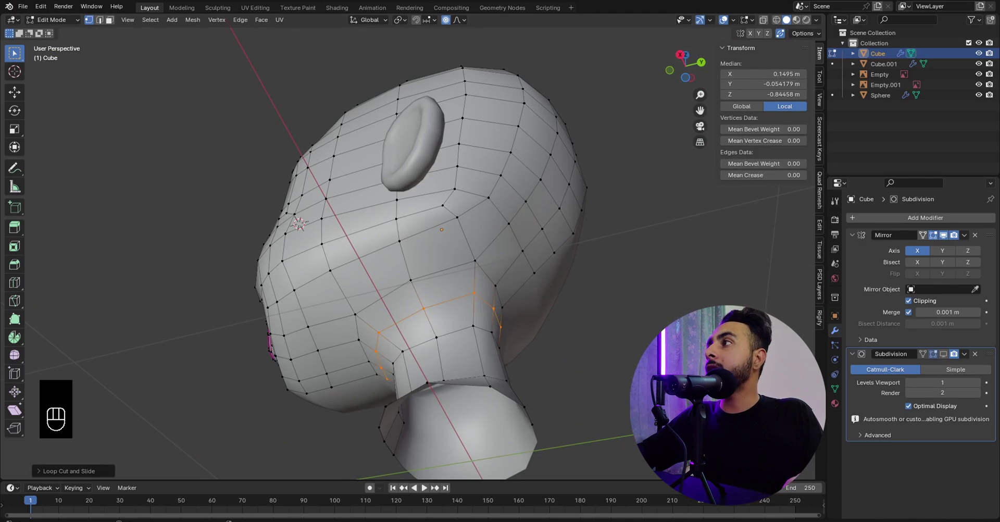
# Switch to the reference image viewer, place it over the viewport, and zoom to the cartoon face with the wireframe.
pyautogui.hotkey('alt', 'Tab')
pyautogui.moveTo(839, 254); pyautogui.dragTo(744, 206, button='right')
pyautogui.scroll(-1, 759, 206)
pyautogui.scroll(-6, 693, 272)
pyautogui.scroll(2, 699, 279)
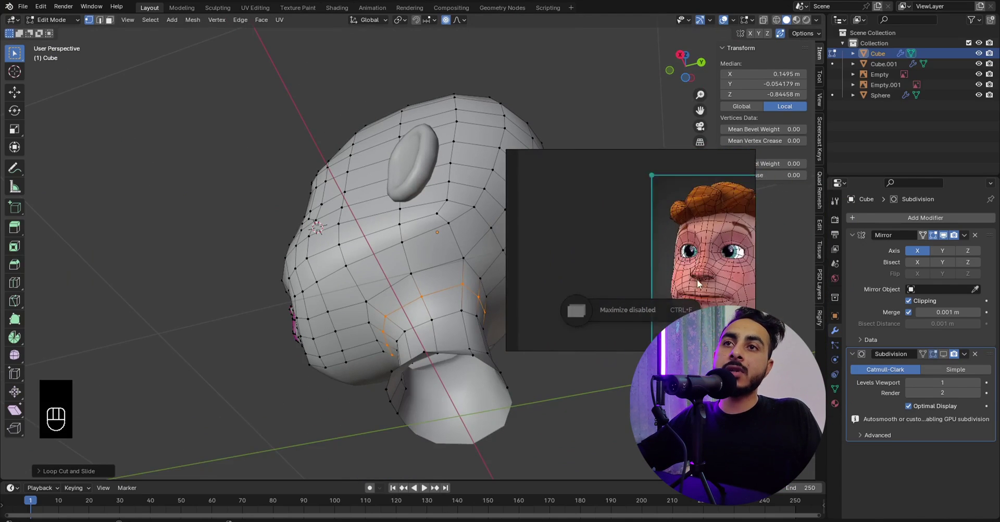
pyautogui.scroll(2, 697, 284)
# Return the head to Object Mode in front view and turn on the wireframe overlay to compare its topology with the reference.
pyautogui.moveTo(418, 309); pyautogui.dragTo(433, 314, button='middle')
pyautogui.moveTo(352, 292); pyautogui.dragTo(395, 302, button='middle')
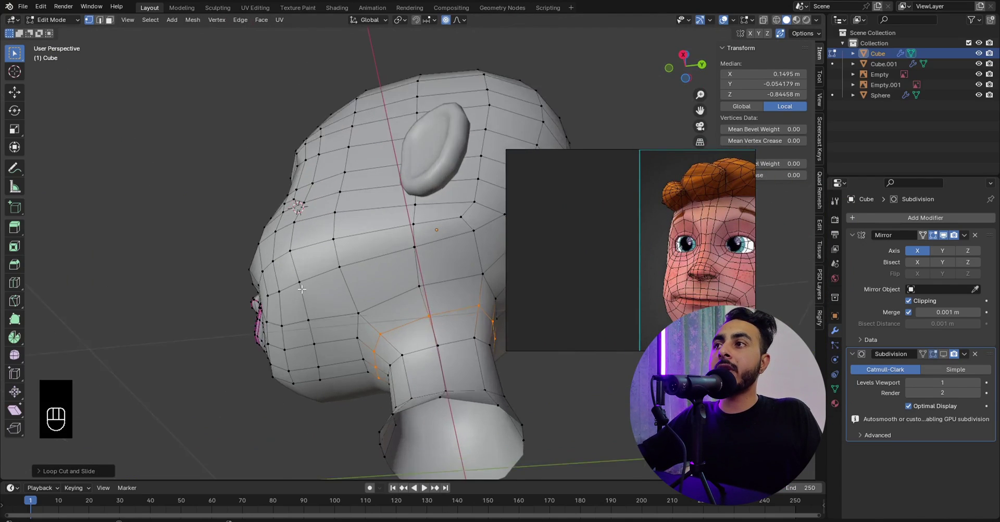
pyautogui.press('KP_1')
pyautogui.press('Tab')
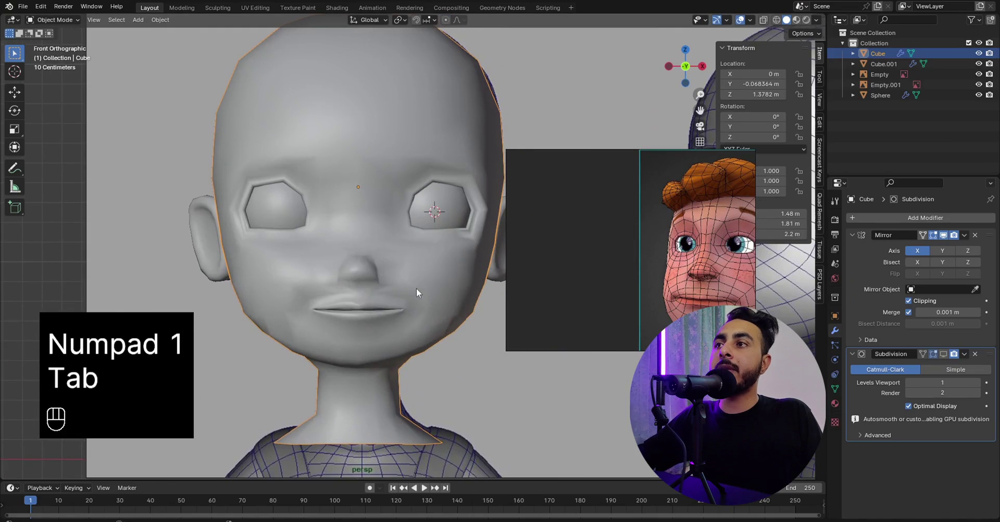
pyautogui.press('q')
pyautogui.keyDown('shift'); pyautogui.moveTo(416, 282); pyautogui.dragTo(352, 275, button='middle'); pyautogui.keyUp('shift')
pyautogui.keyDown('shift'); pyautogui.moveTo(307, 226); pyautogui.dragTo(353, 257, button='middle'); pyautogui.keyUp('shift')
pyautogui.scroll(4, 353, 257)
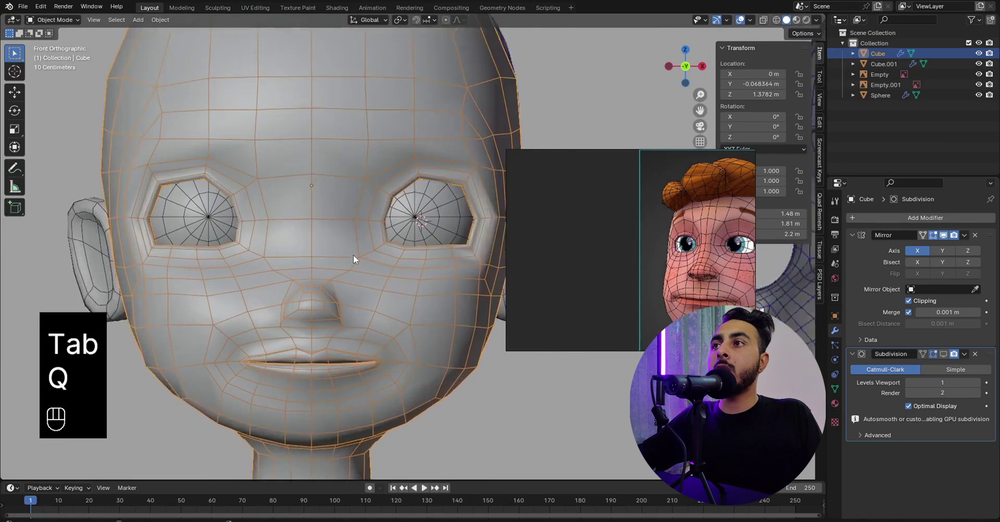
pyautogui.scroll(-5, 366, 258)
pyautogui.keyDown('shift'); pyautogui.moveTo(398, 299); pyautogui.dragTo(374, 261, button='middle'); pyautogui.keyUp('shift')
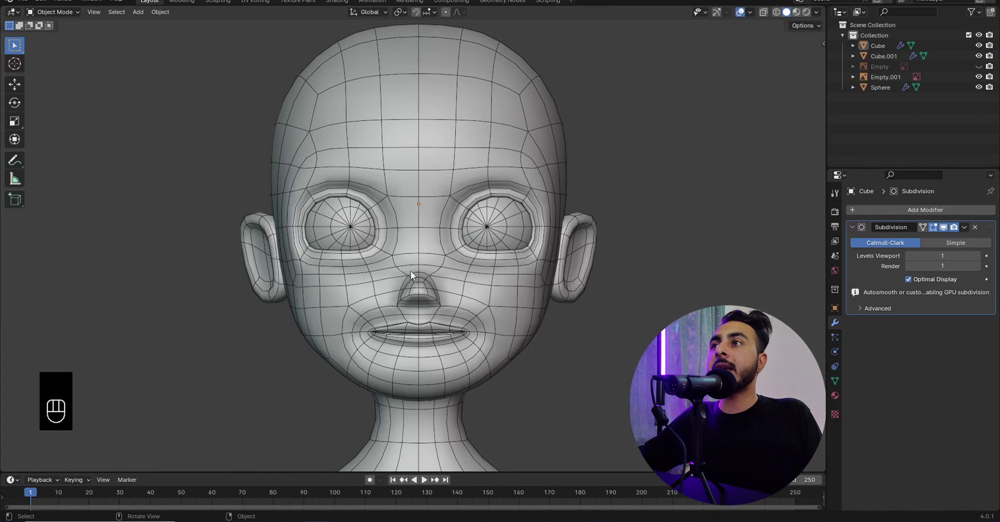
pyautogui.click(462, 289)
pyautogui.click(289, 417)
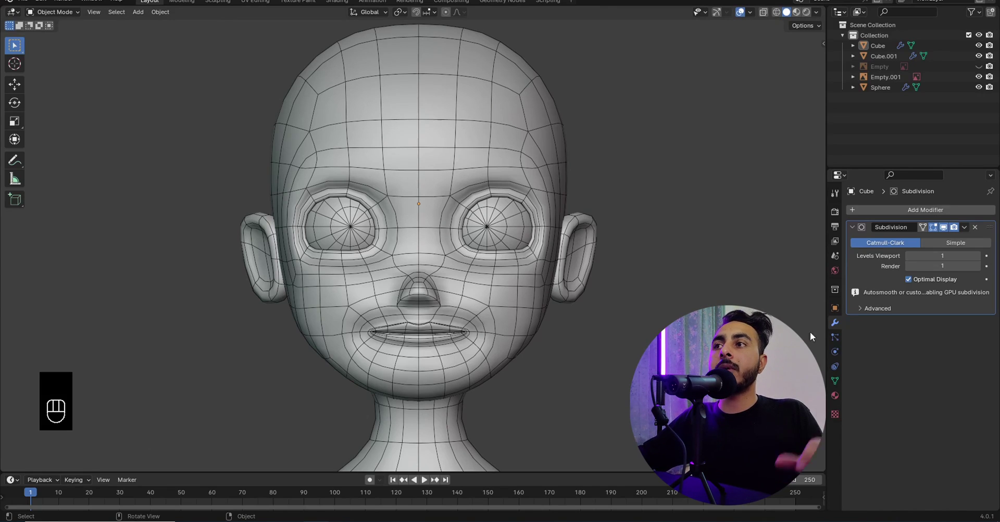
pyautogui.click(511, 293)
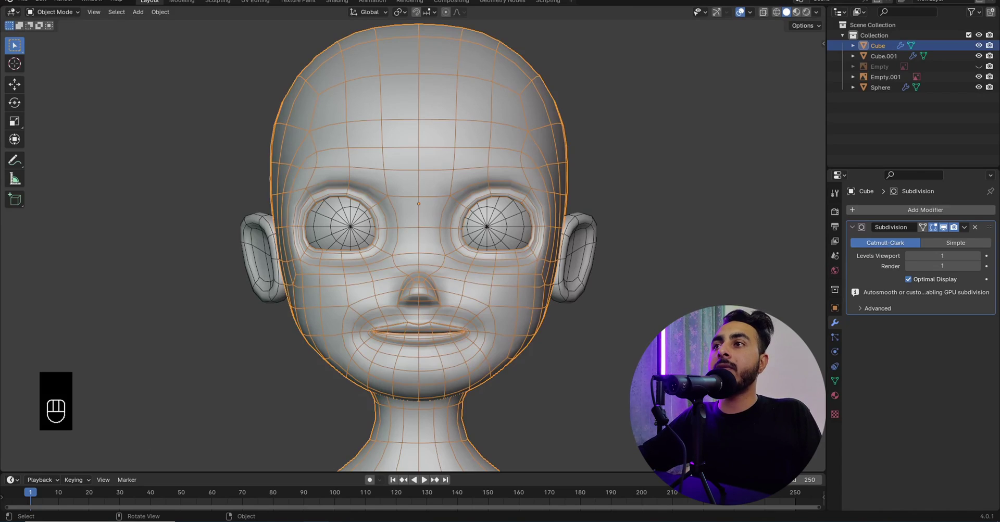
pyautogui.click(163, 415)
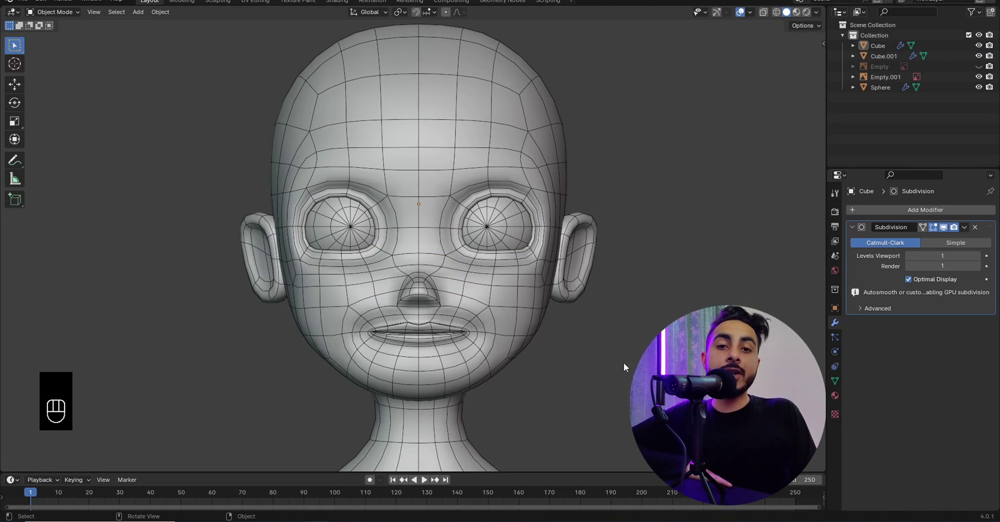
pyautogui.click(537, 296)
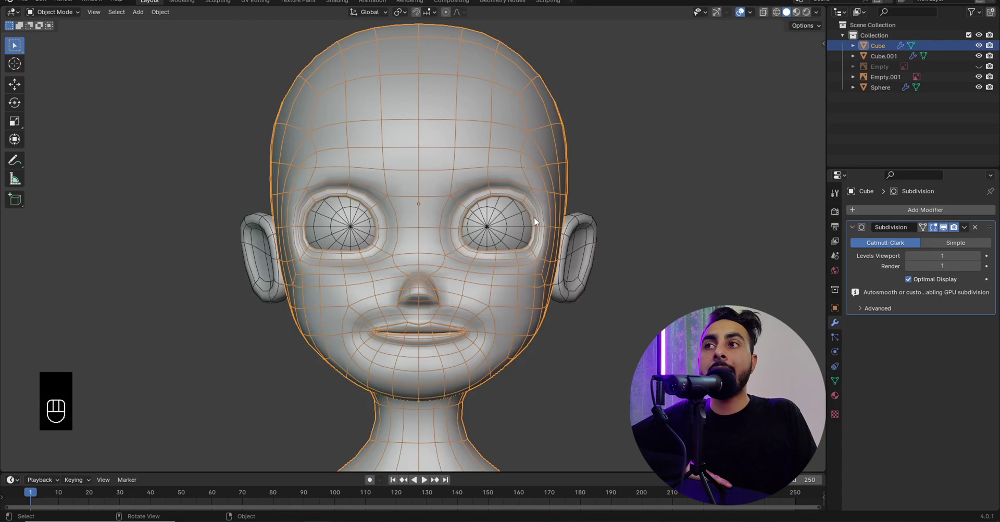
pyautogui.click(59, 414)
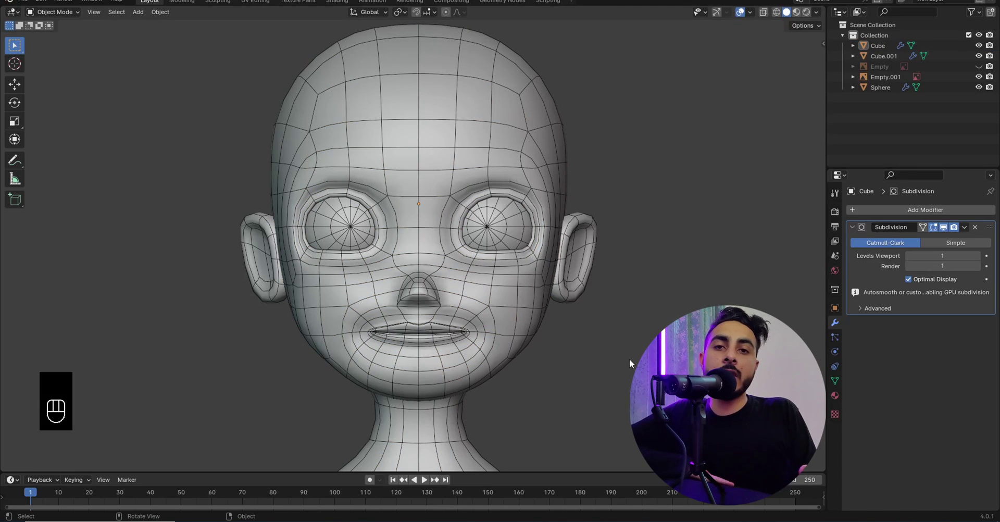
pyautogui.click(411, 270)
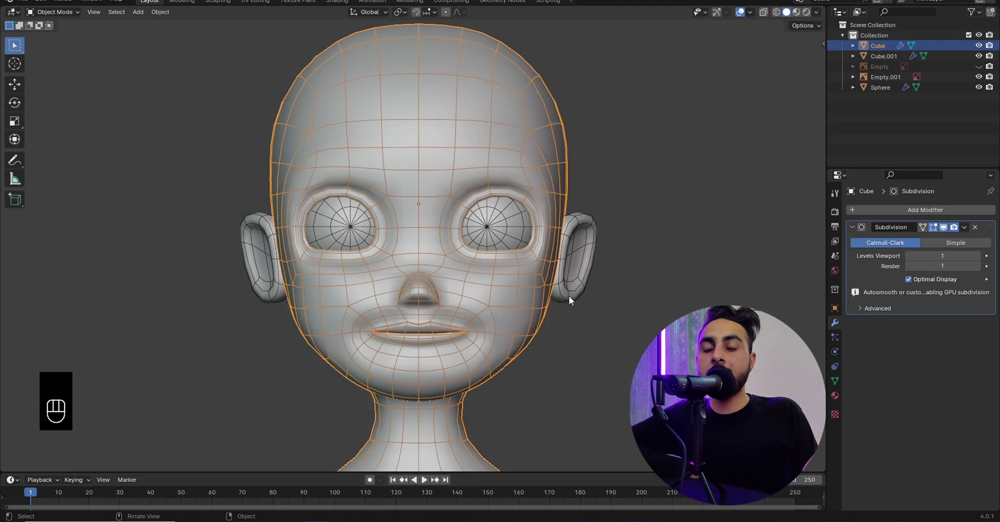
pyautogui.click(669, 333)
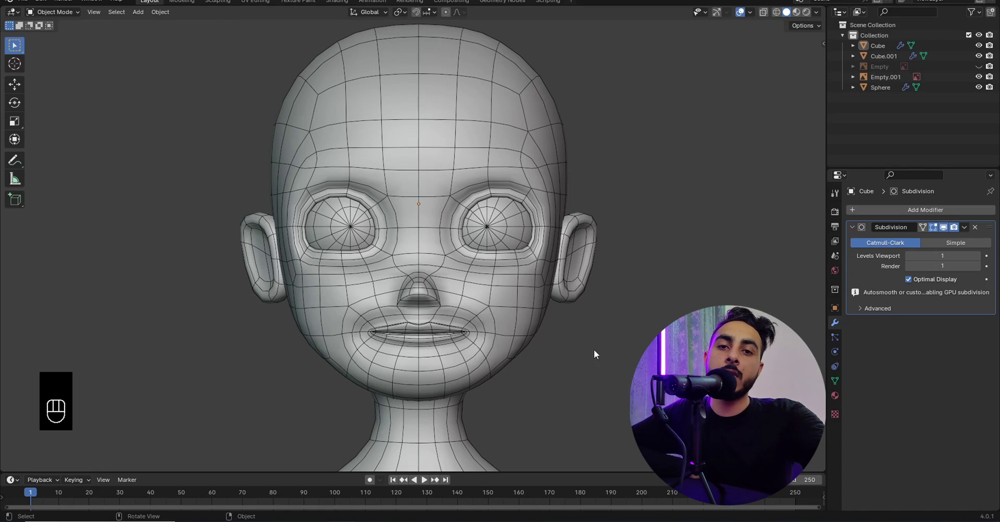
pyautogui.click(410, 270)
pyautogui.click(666, 333)
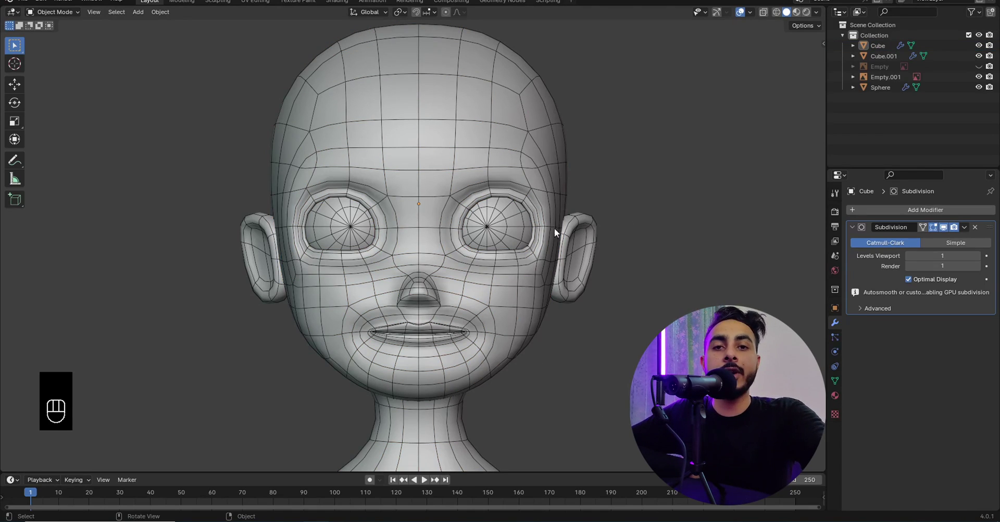
pyautogui.click(410, 270)
pyautogui.click(596, 414)
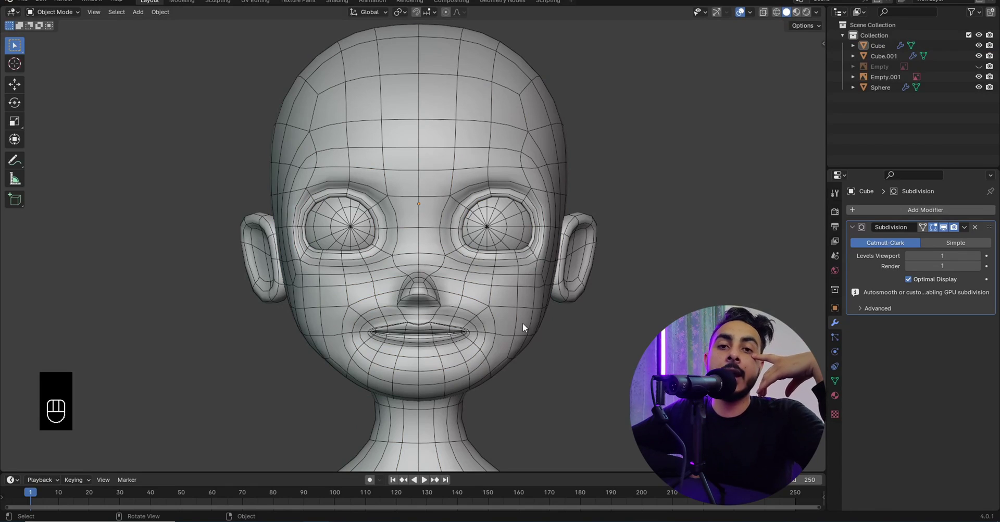
pyautogui.click(410, 270)
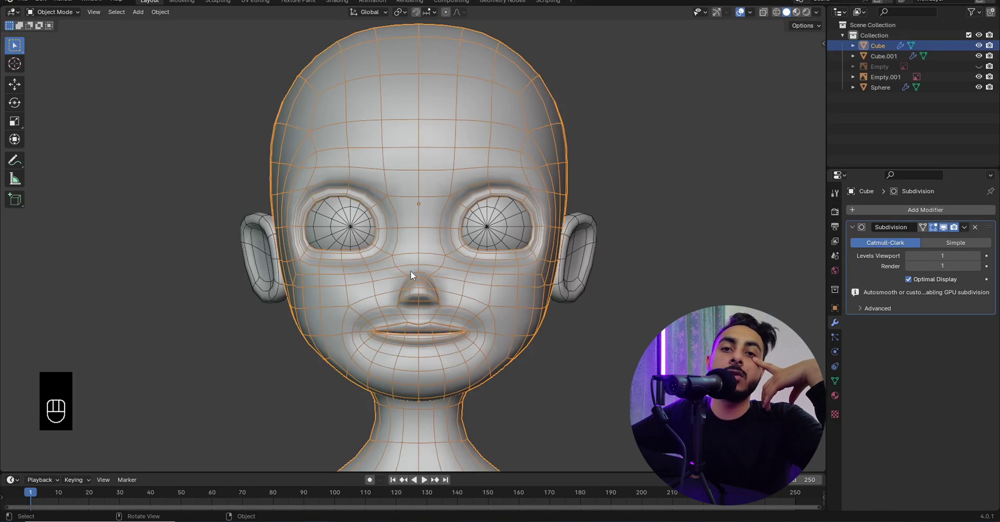
pyautogui.click(594, 305)
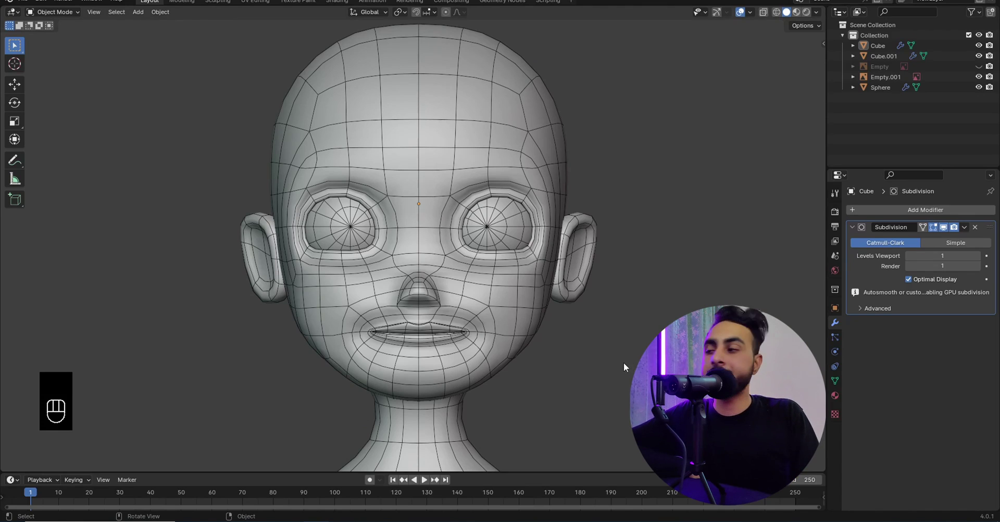
pyautogui.click(410, 271)
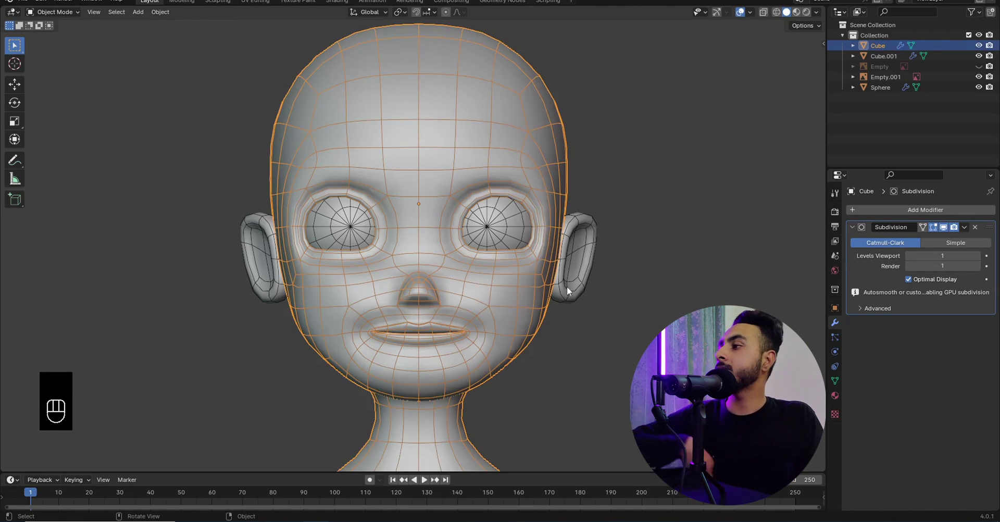
pyautogui.click(339, 415)
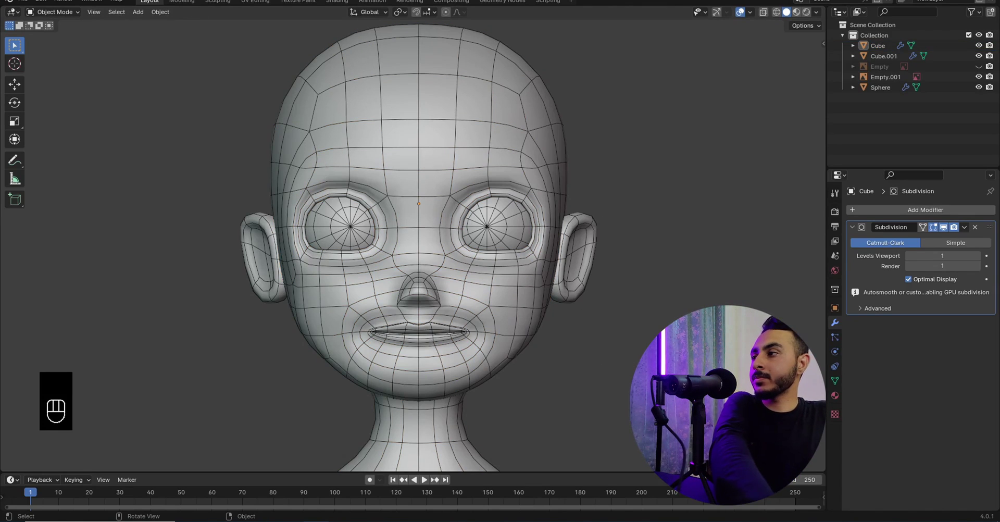